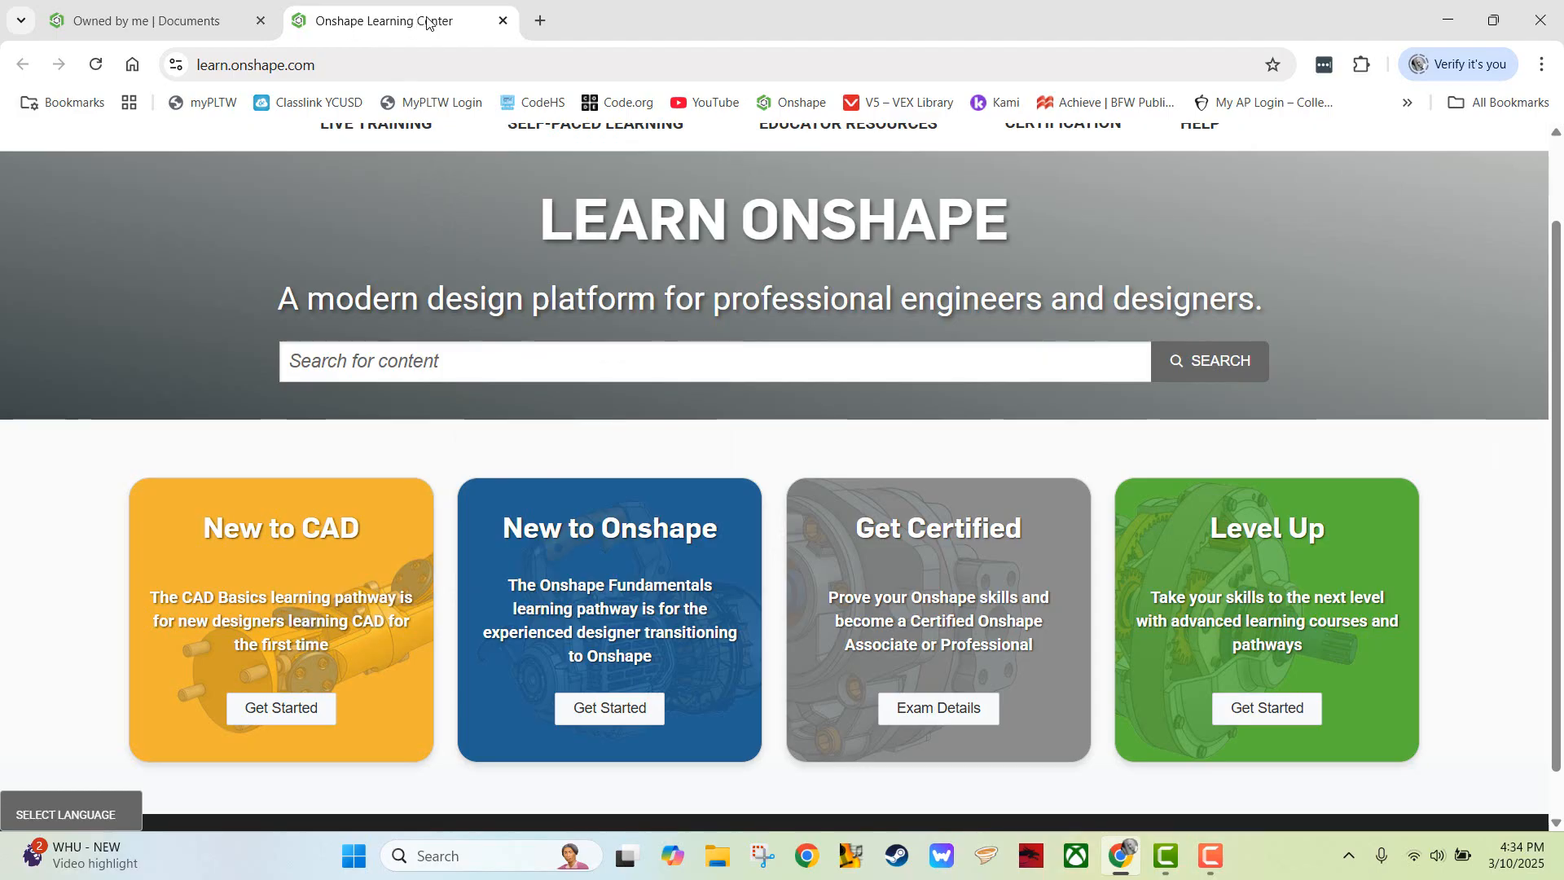
# - Open the Onshape Fundamentals learning pathway and continue its Multi-Part Part Studios course
pyautogui.click(622, 715)
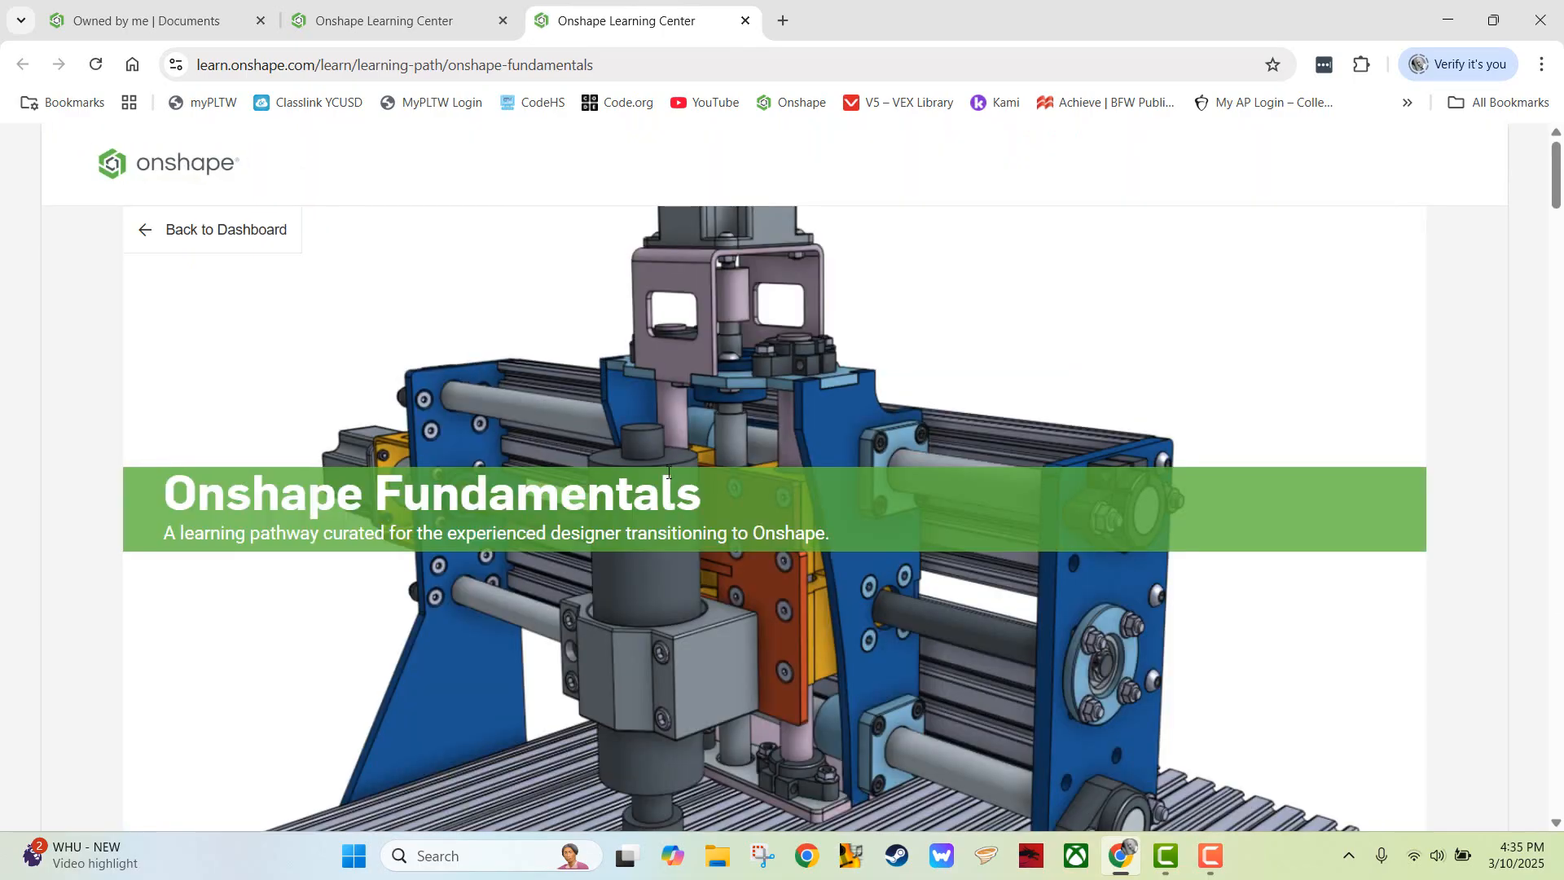
pyautogui.scroll(-20, 663, 466)
pyautogui.scroll(-14, 660, 462)
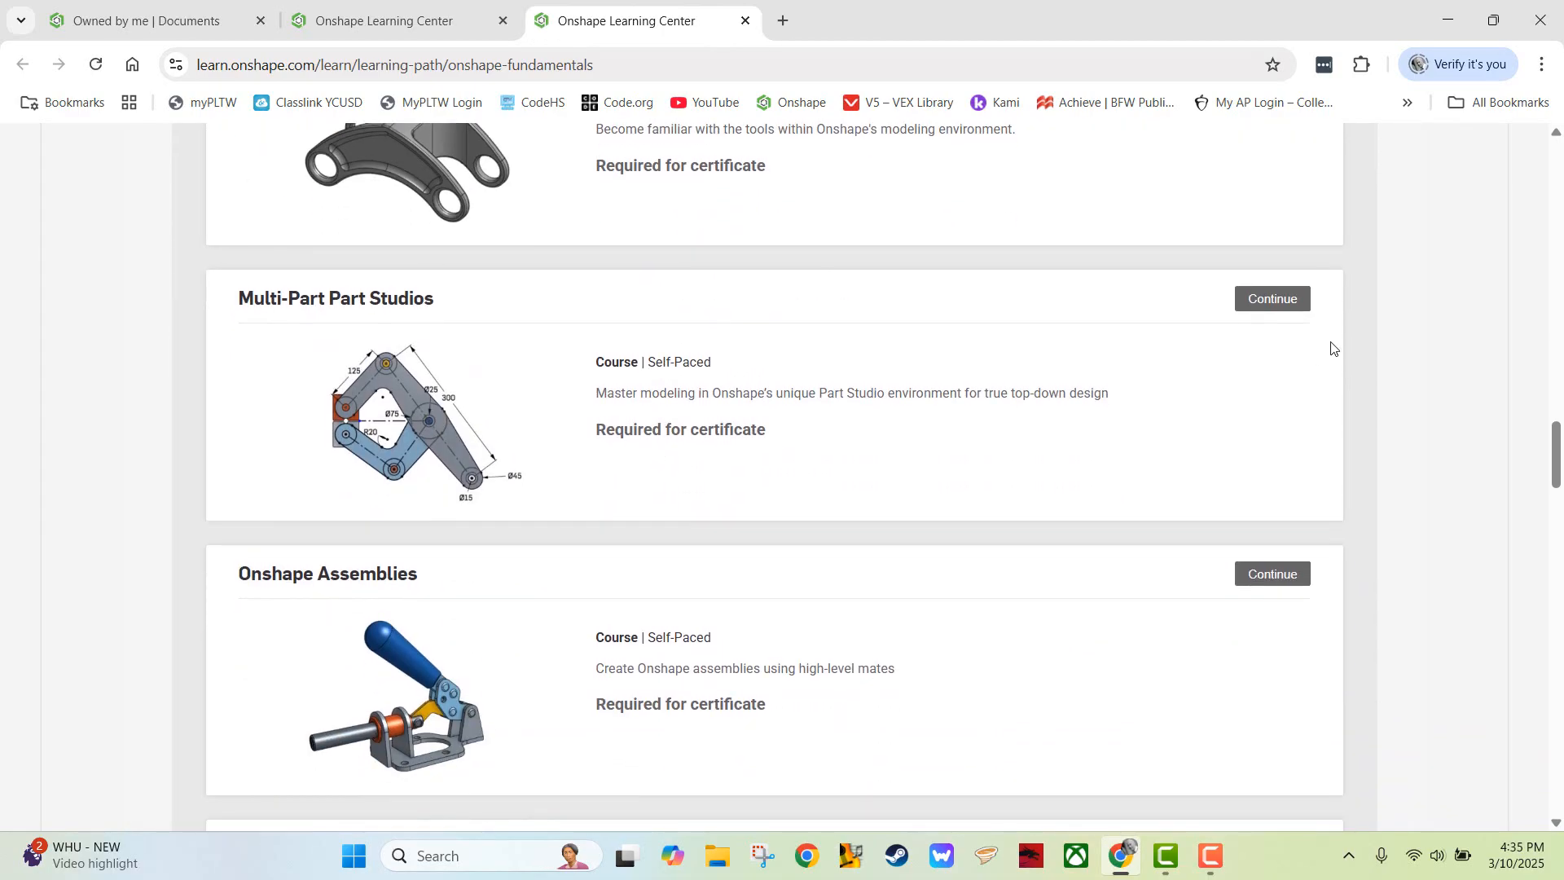
pyautogui.click(1279, 300)
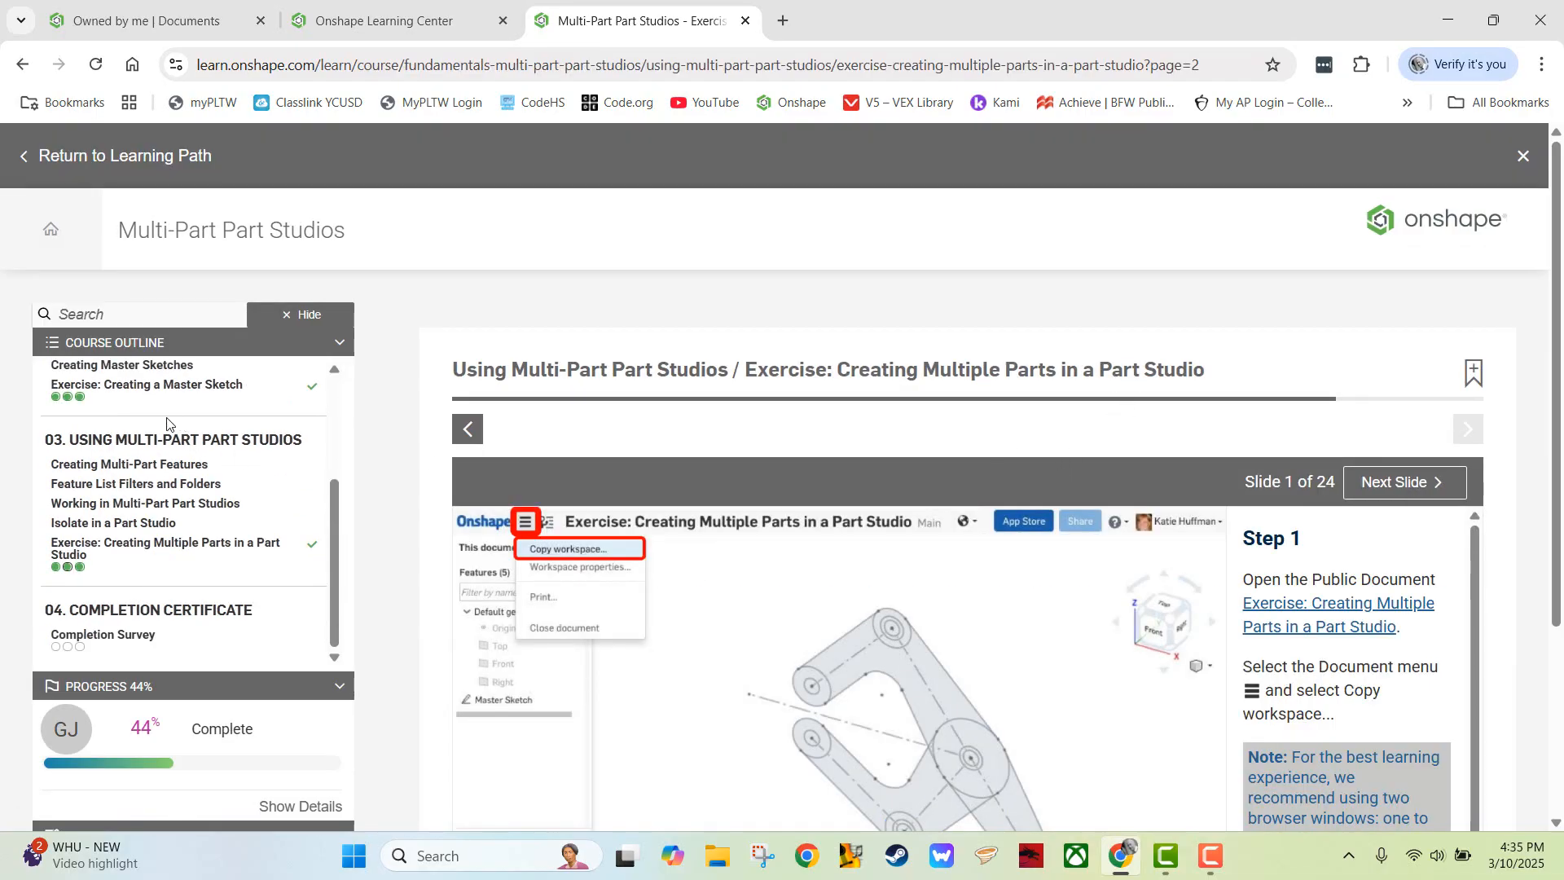
# - Open the exercise Creating Multiple Parts in a Part Studio and go to its Step 1 instructions
pyautogui.click(131, 557)
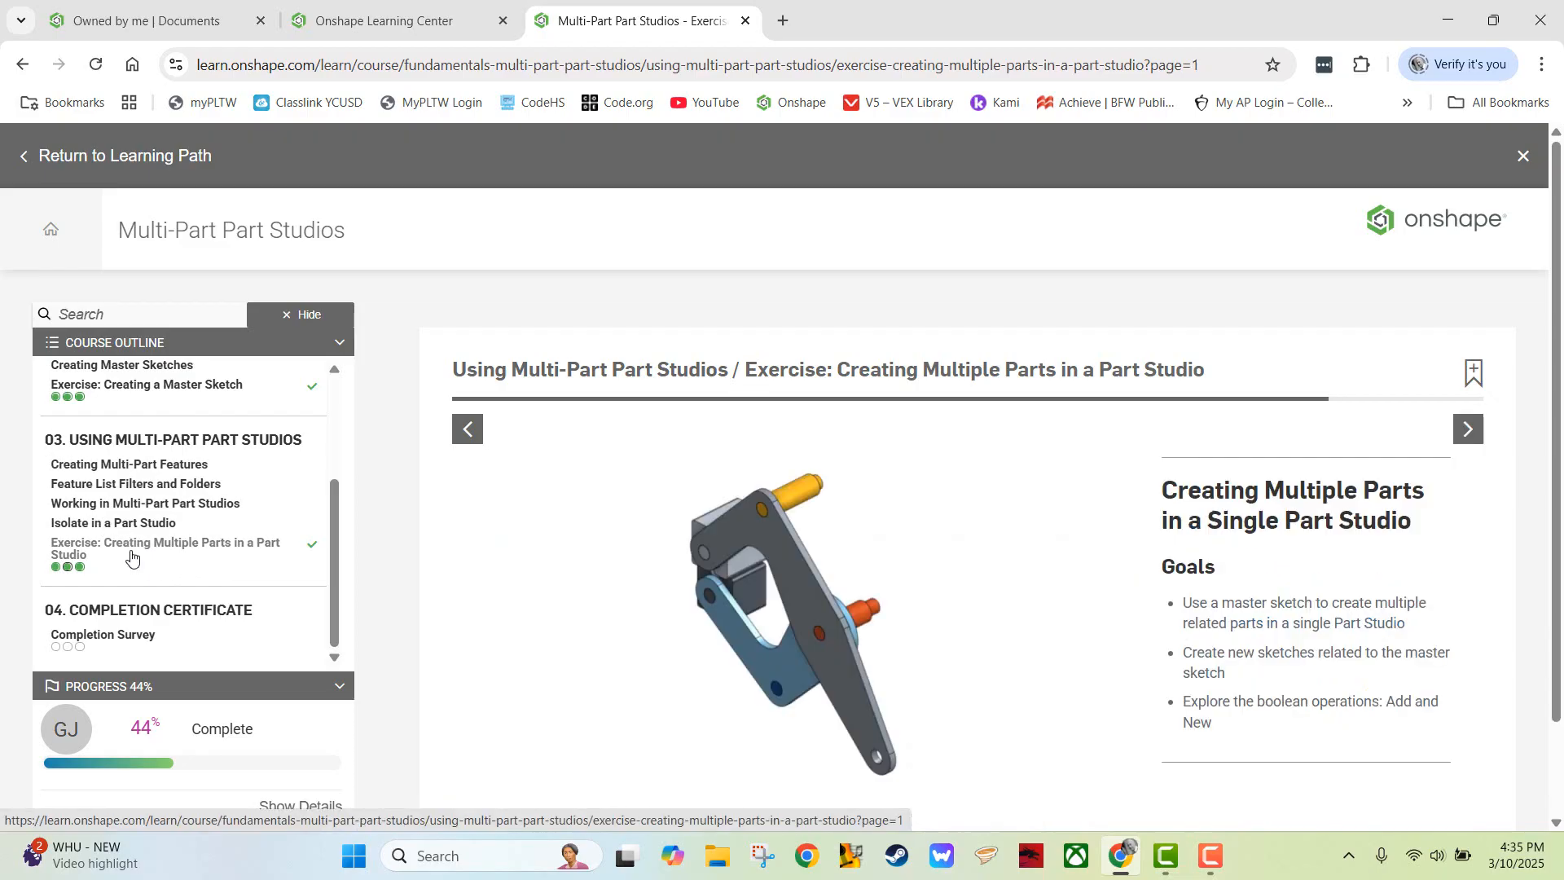
pyautogui.scroll(-2, 1059, 582)
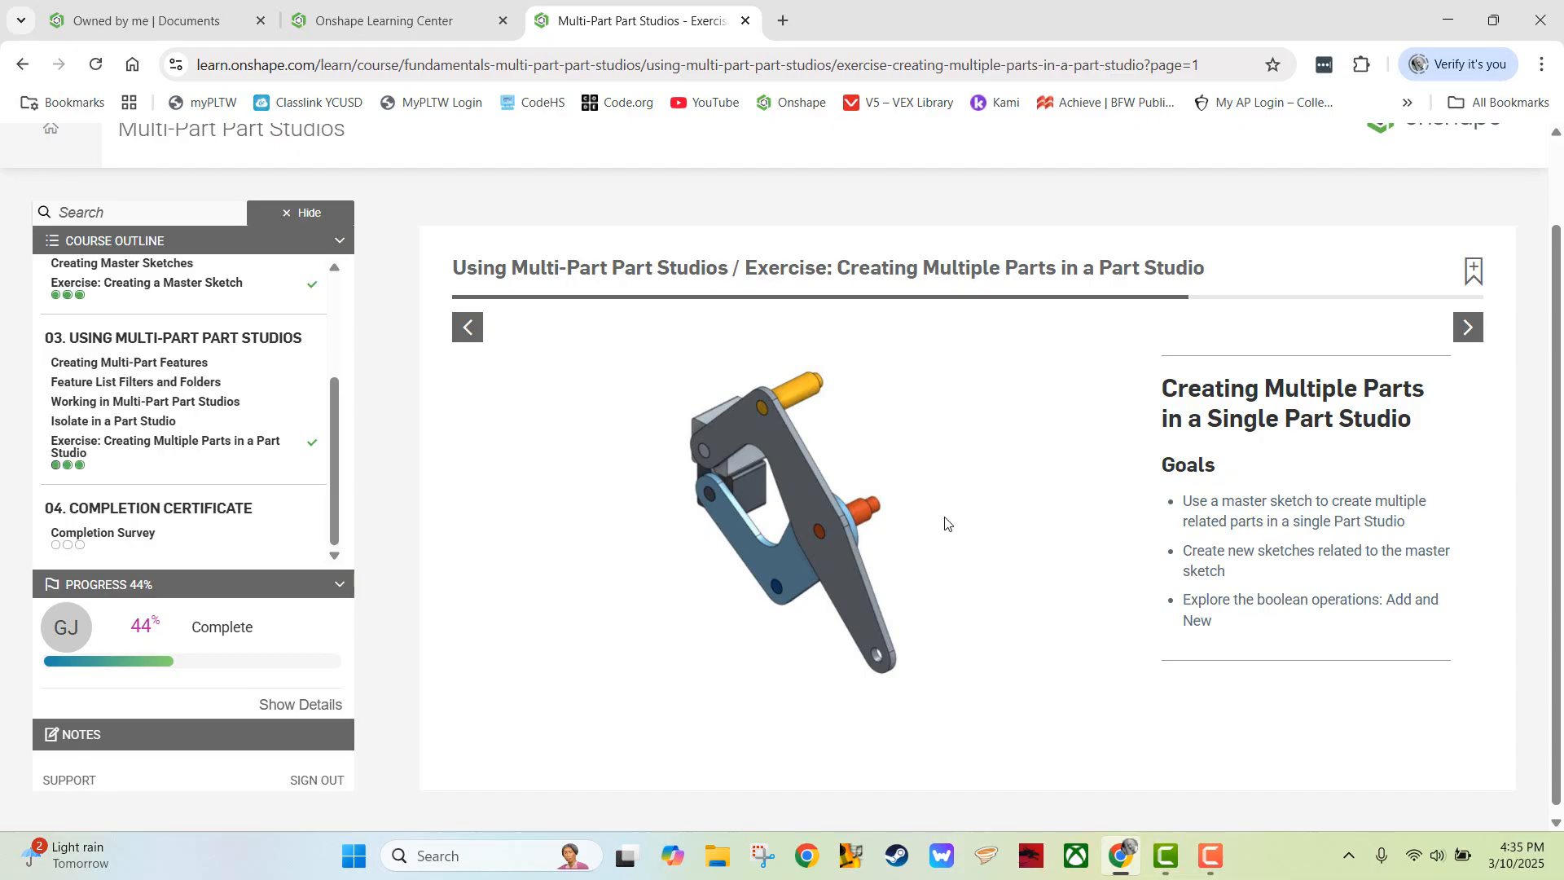
pyautogui.click(1470, 328)
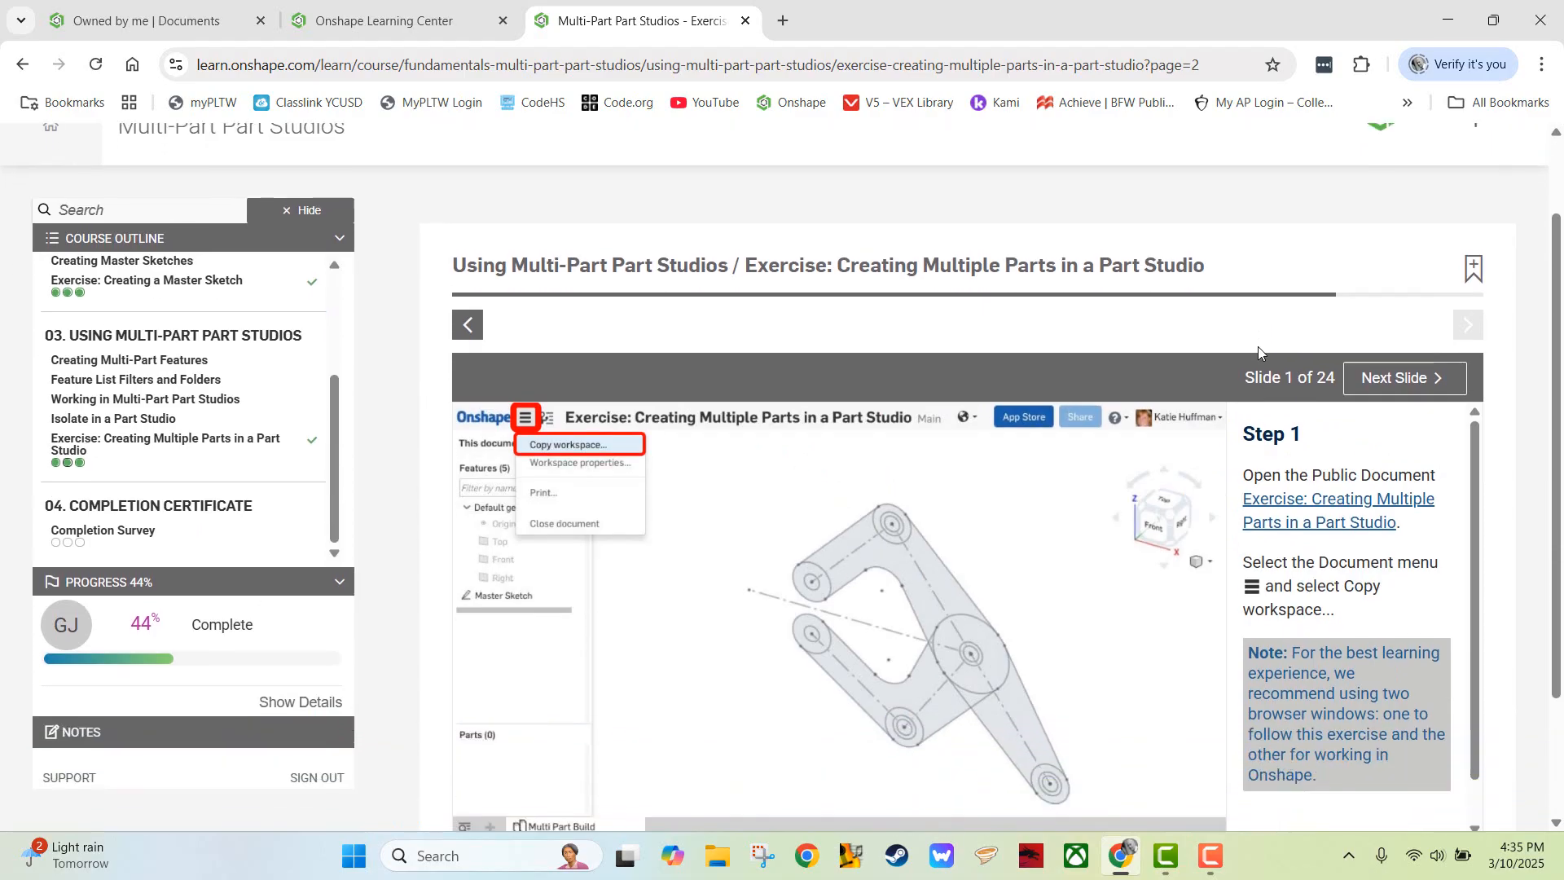
pyautogui.scroll(-2, 1258, 346)
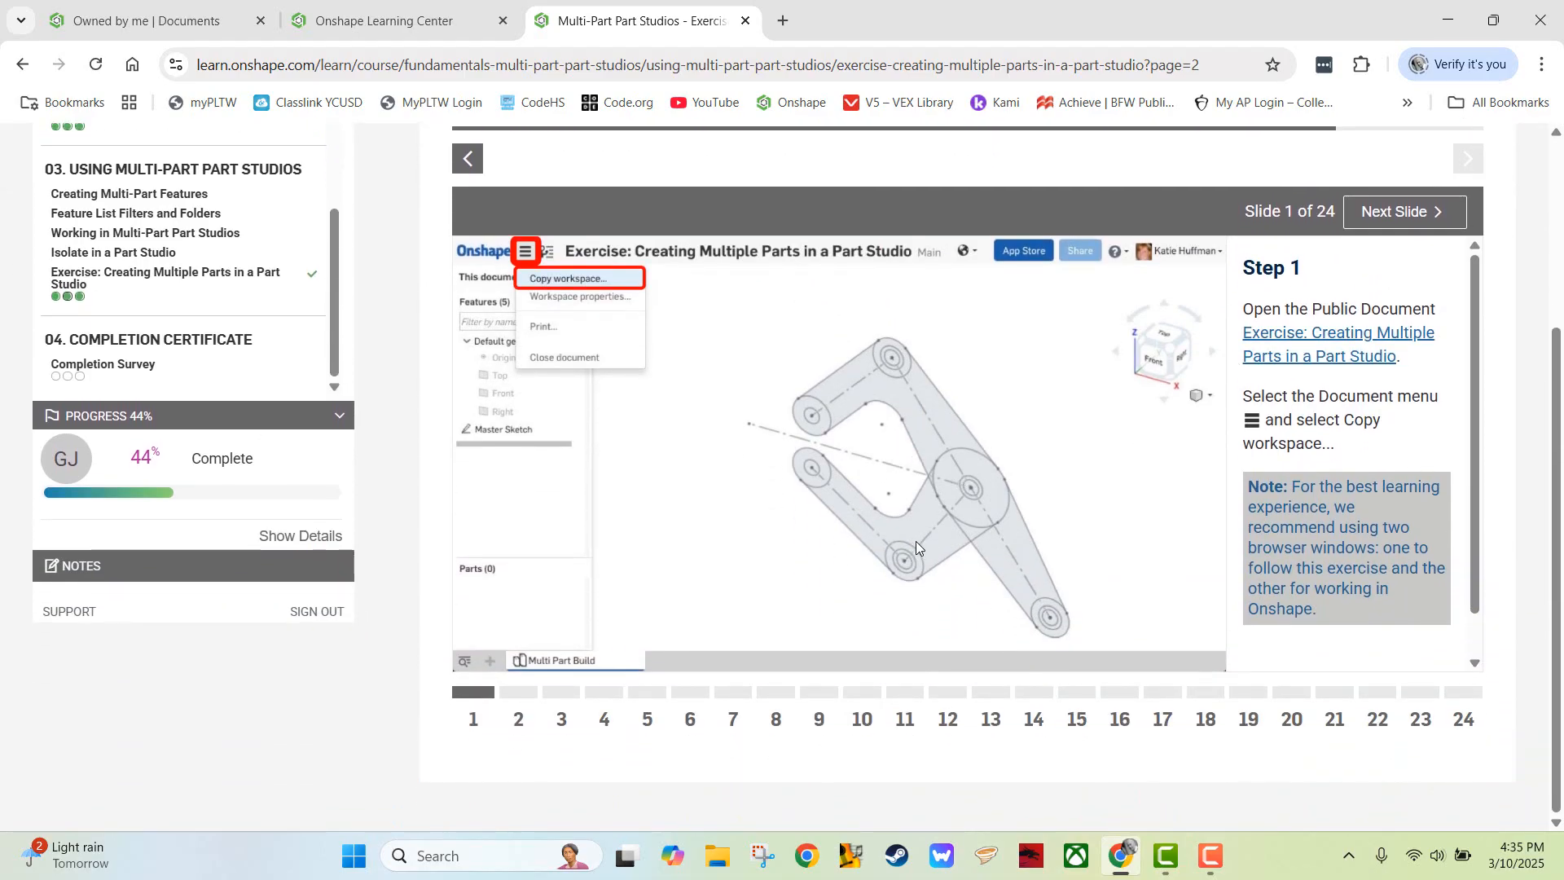
# - Open the exercise's public document and copy its workspace to Owned by me under the suggested name
pyautogui.click(1340, 339)
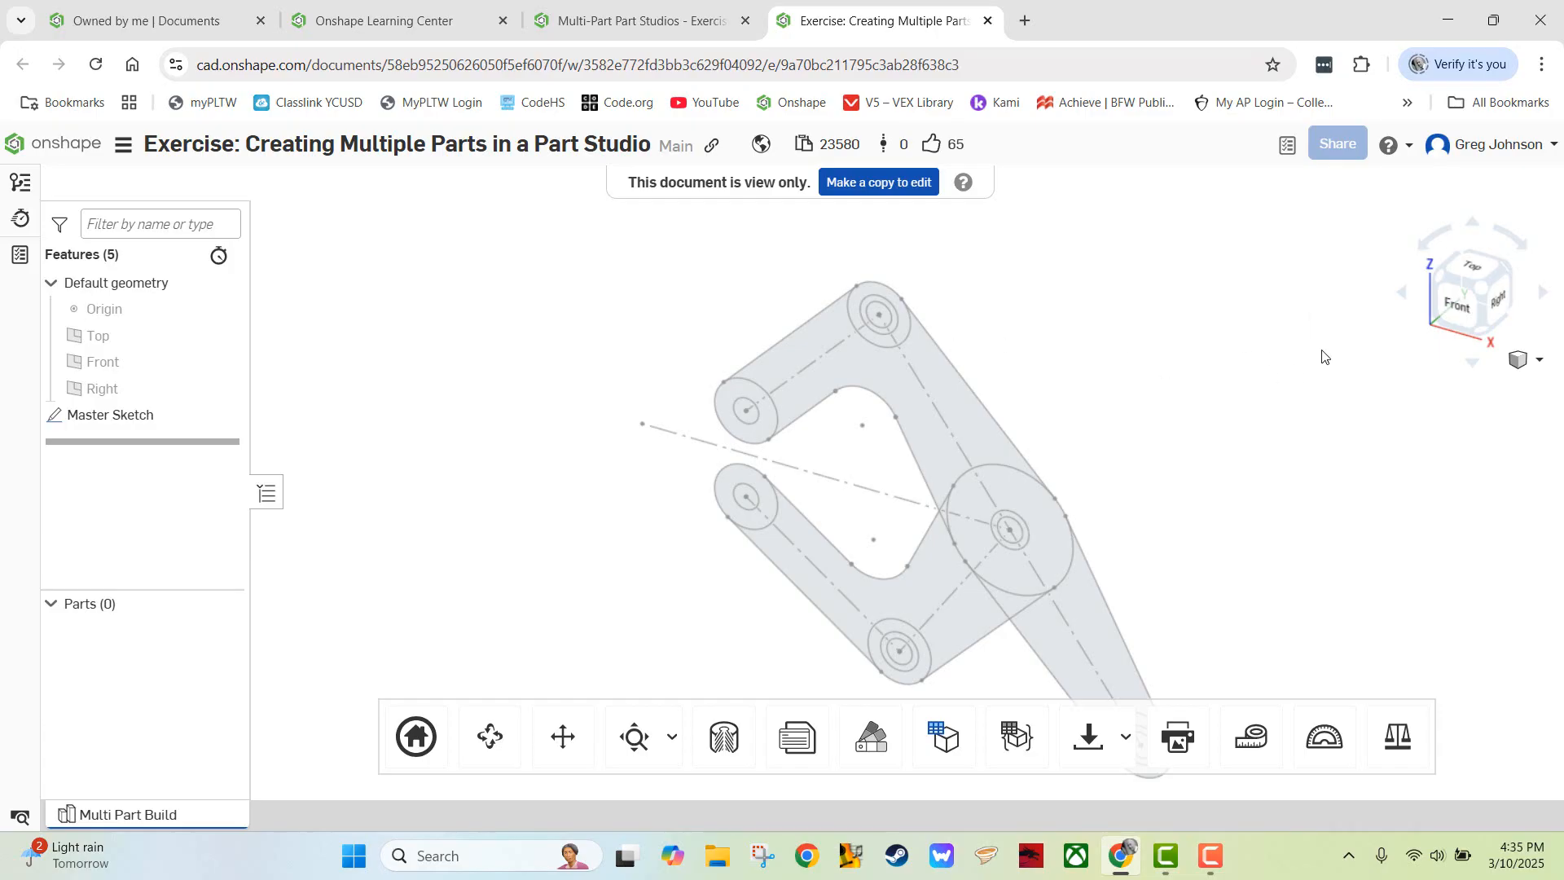
pyautogui.click(885, 184)
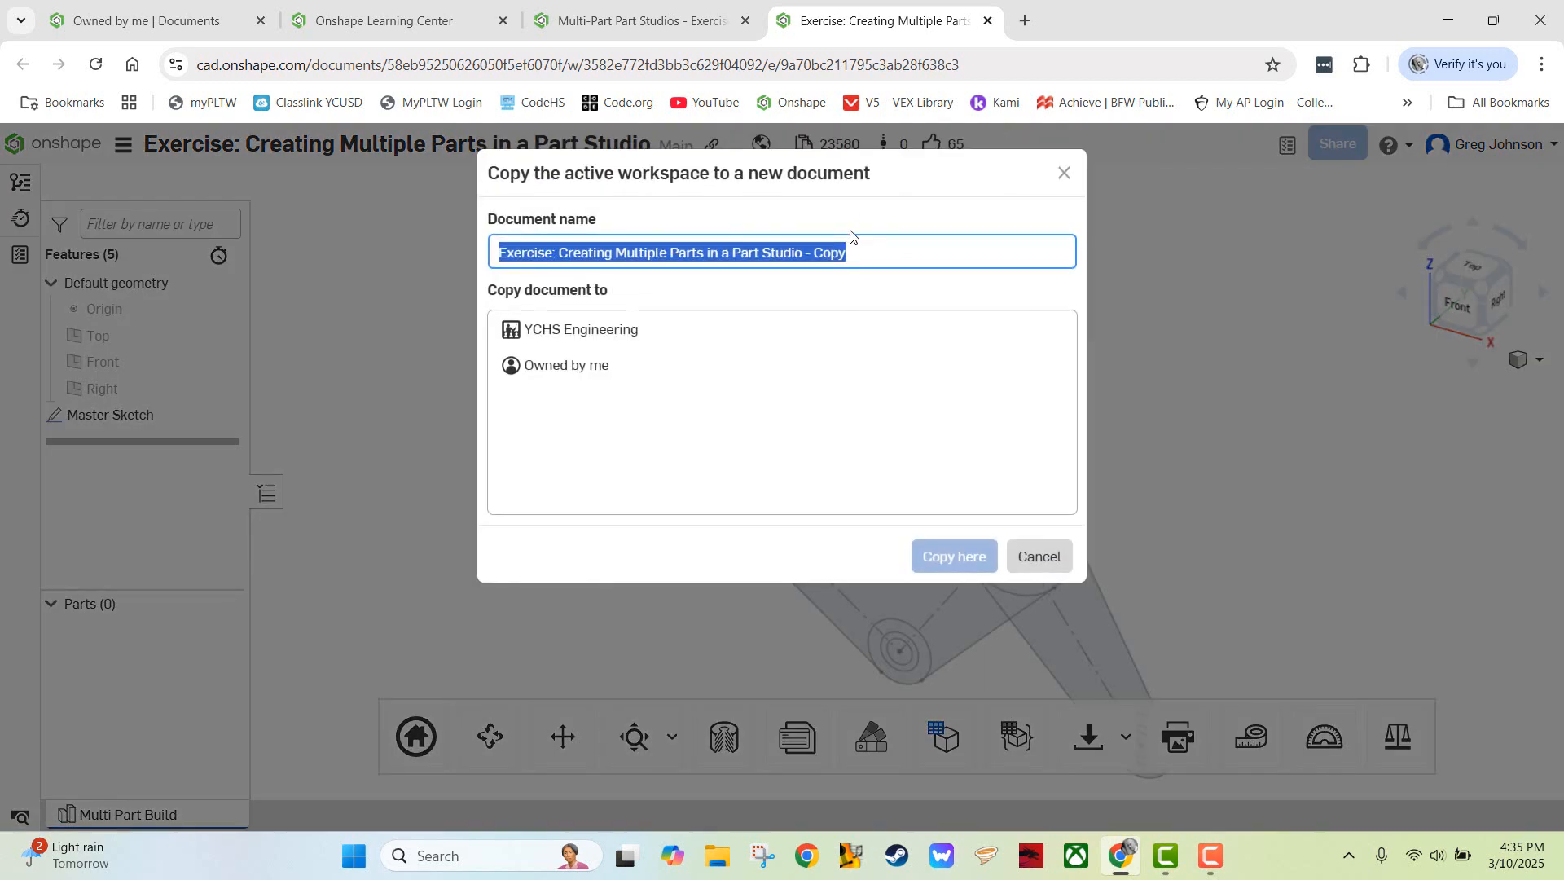
pyautogui.click(566, 370)
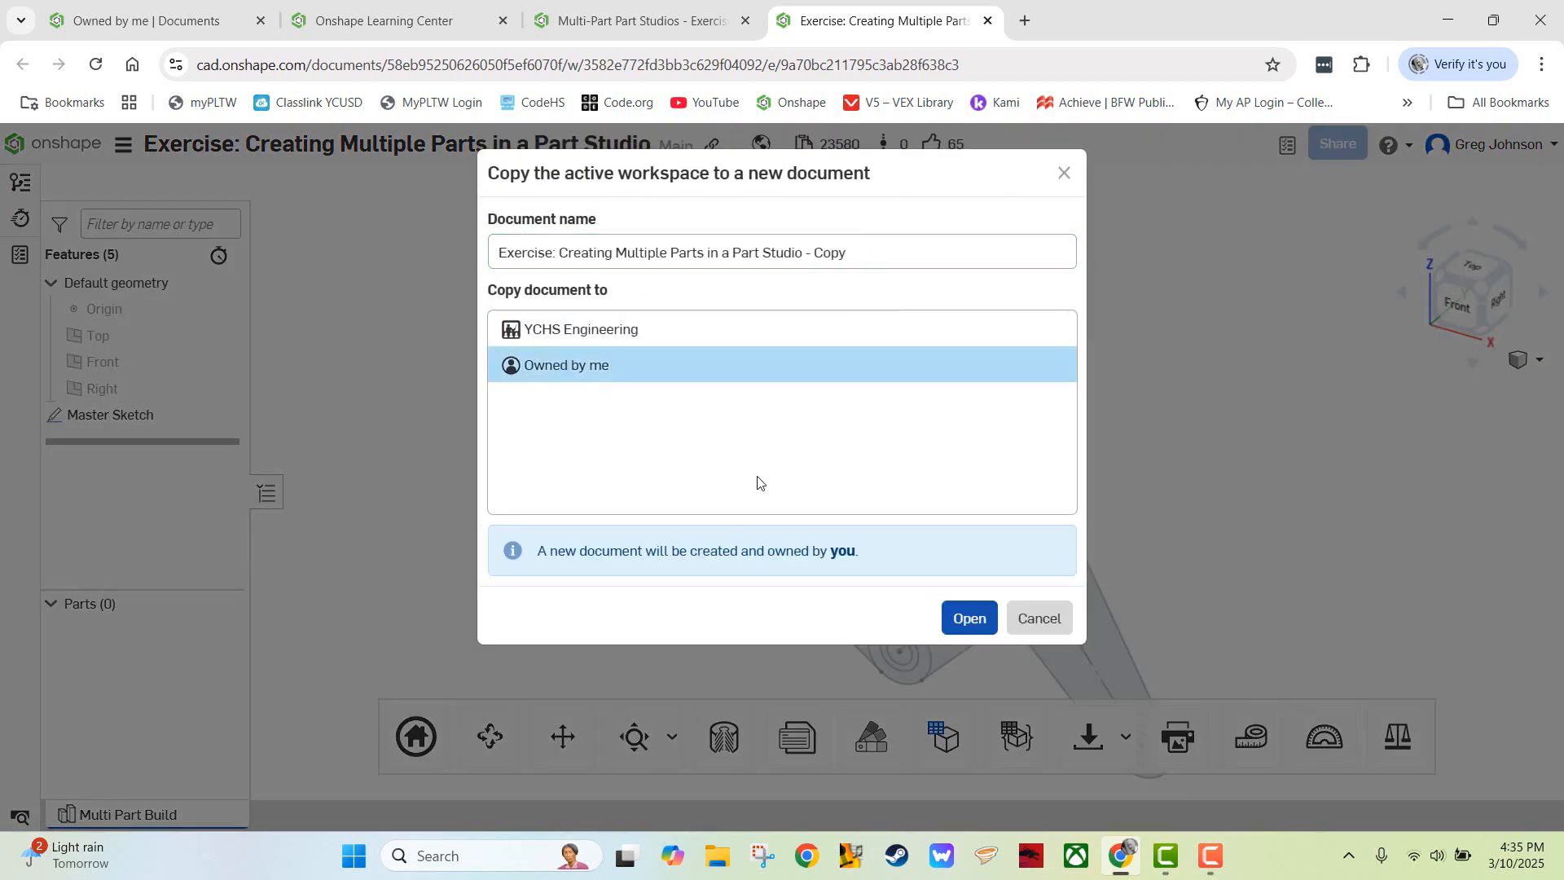
pyautogui.click(955, 620)
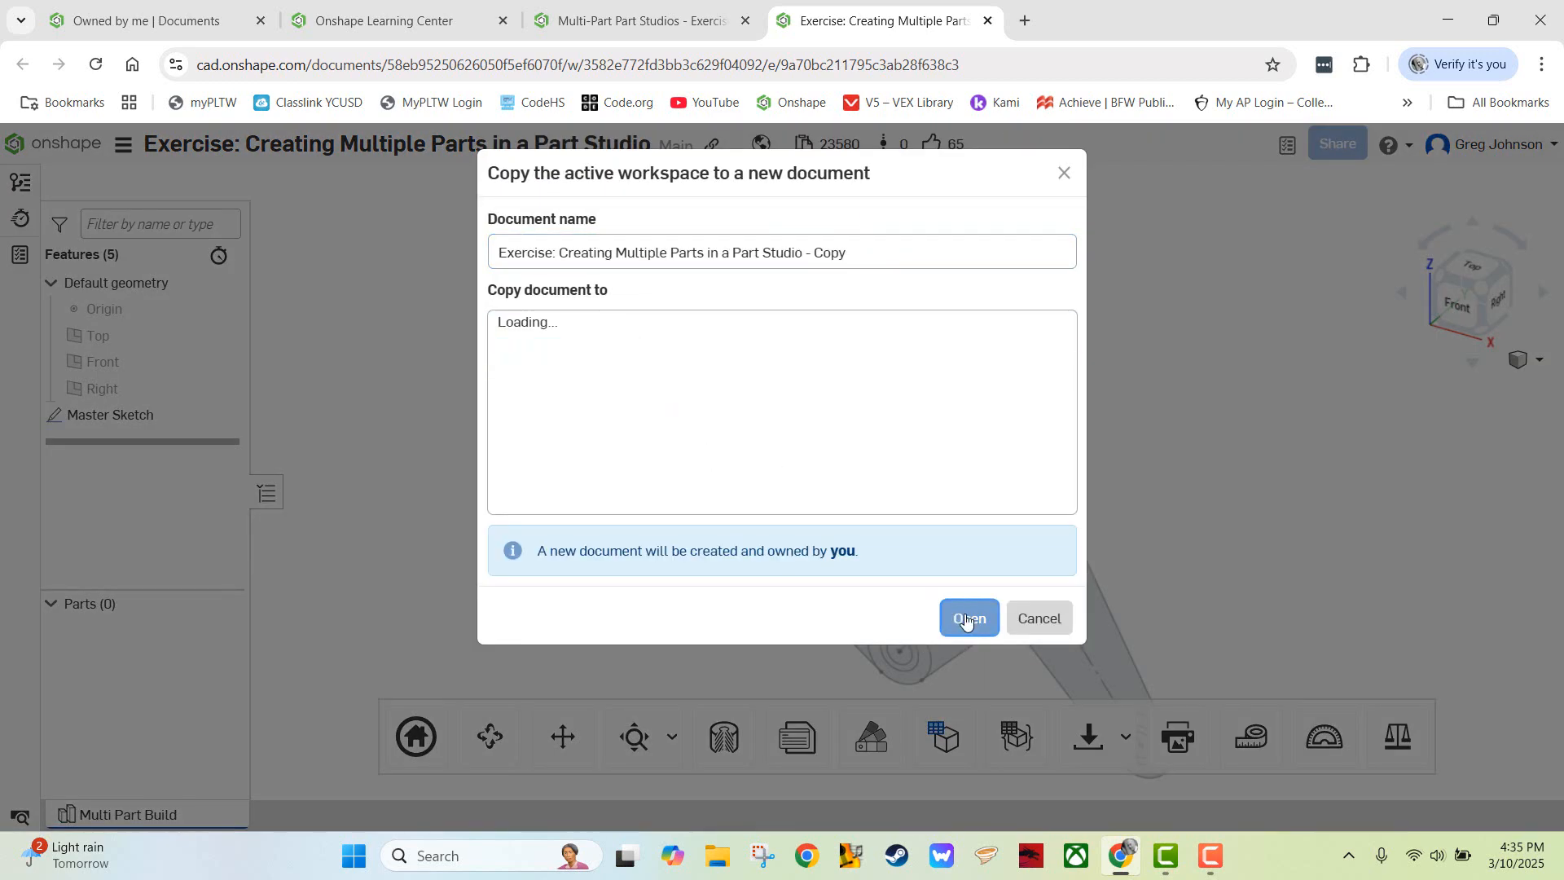
pyautogui.click(954, 658)
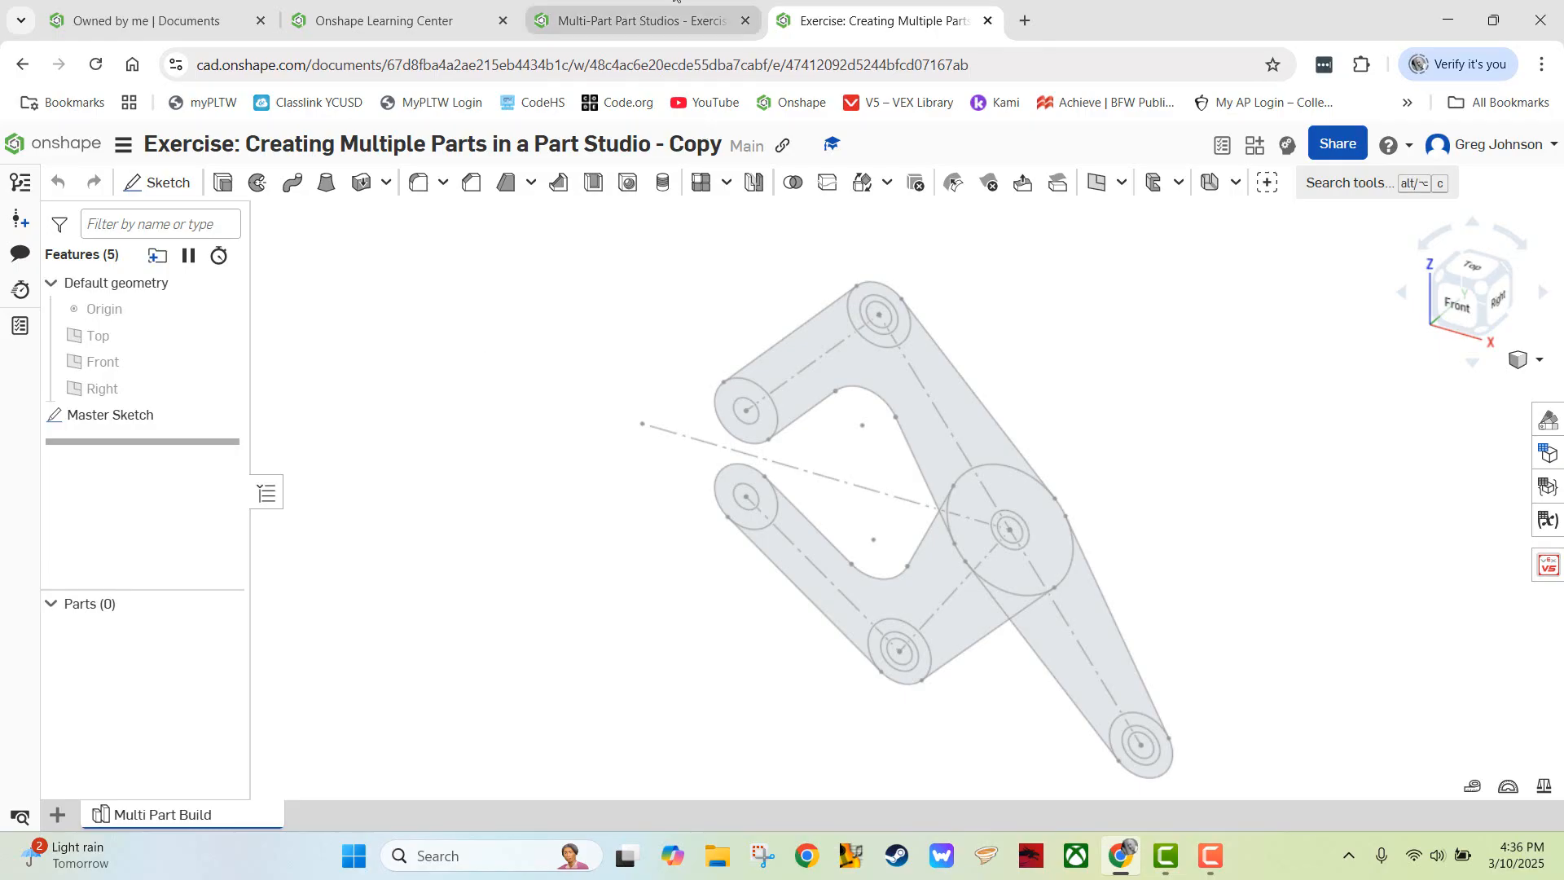
# - Check the exercise's Step 2 instructions in the learning center, then return to the copied document
pyautogui.click(630, 9)
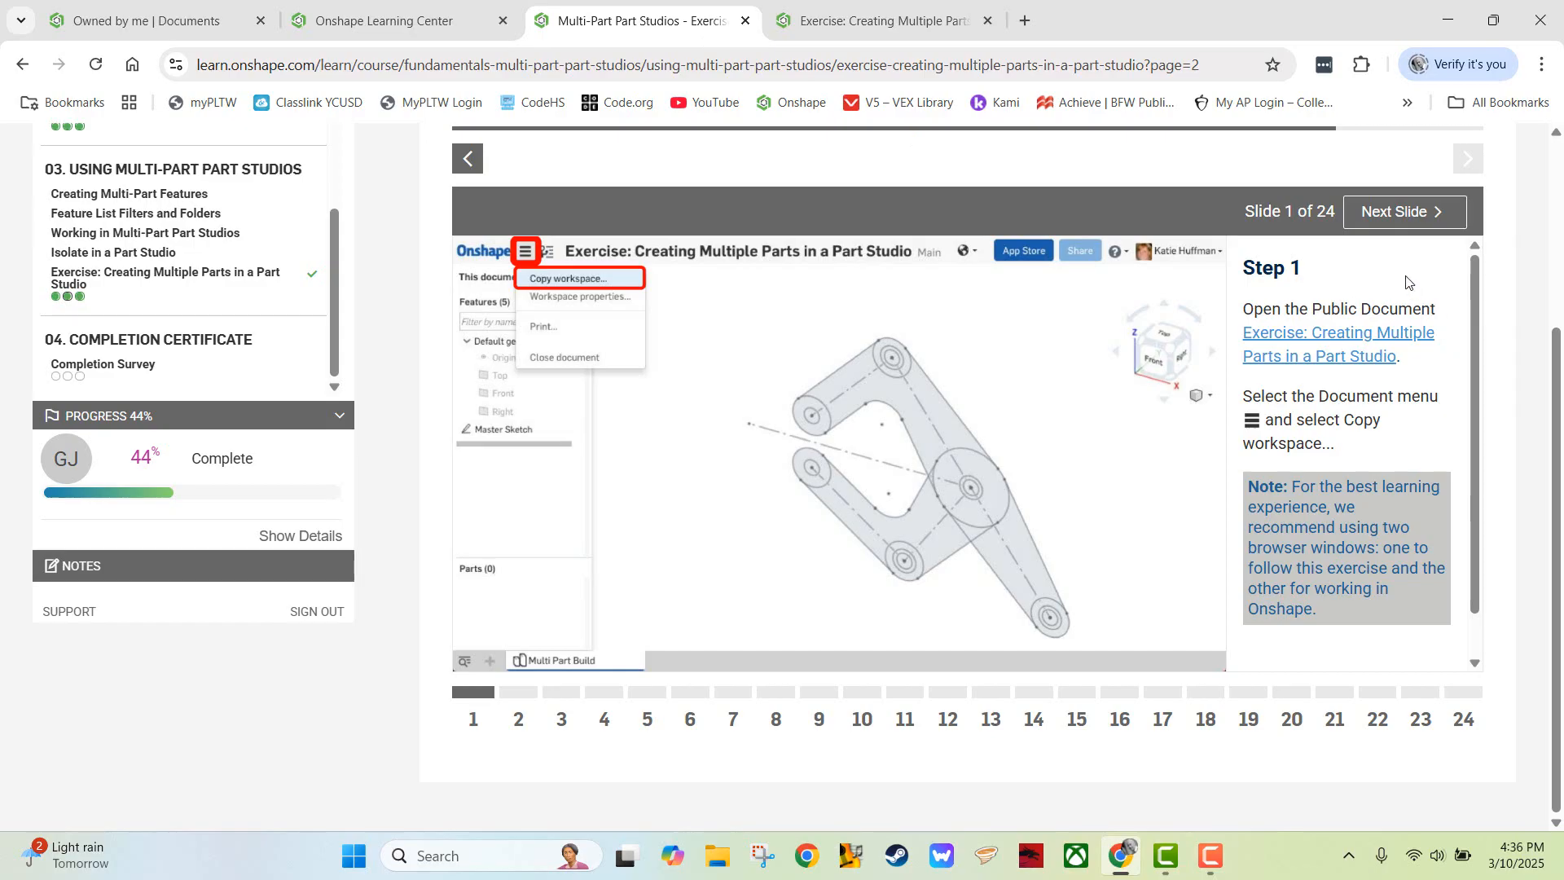
pyautogui.click(1395, 214)
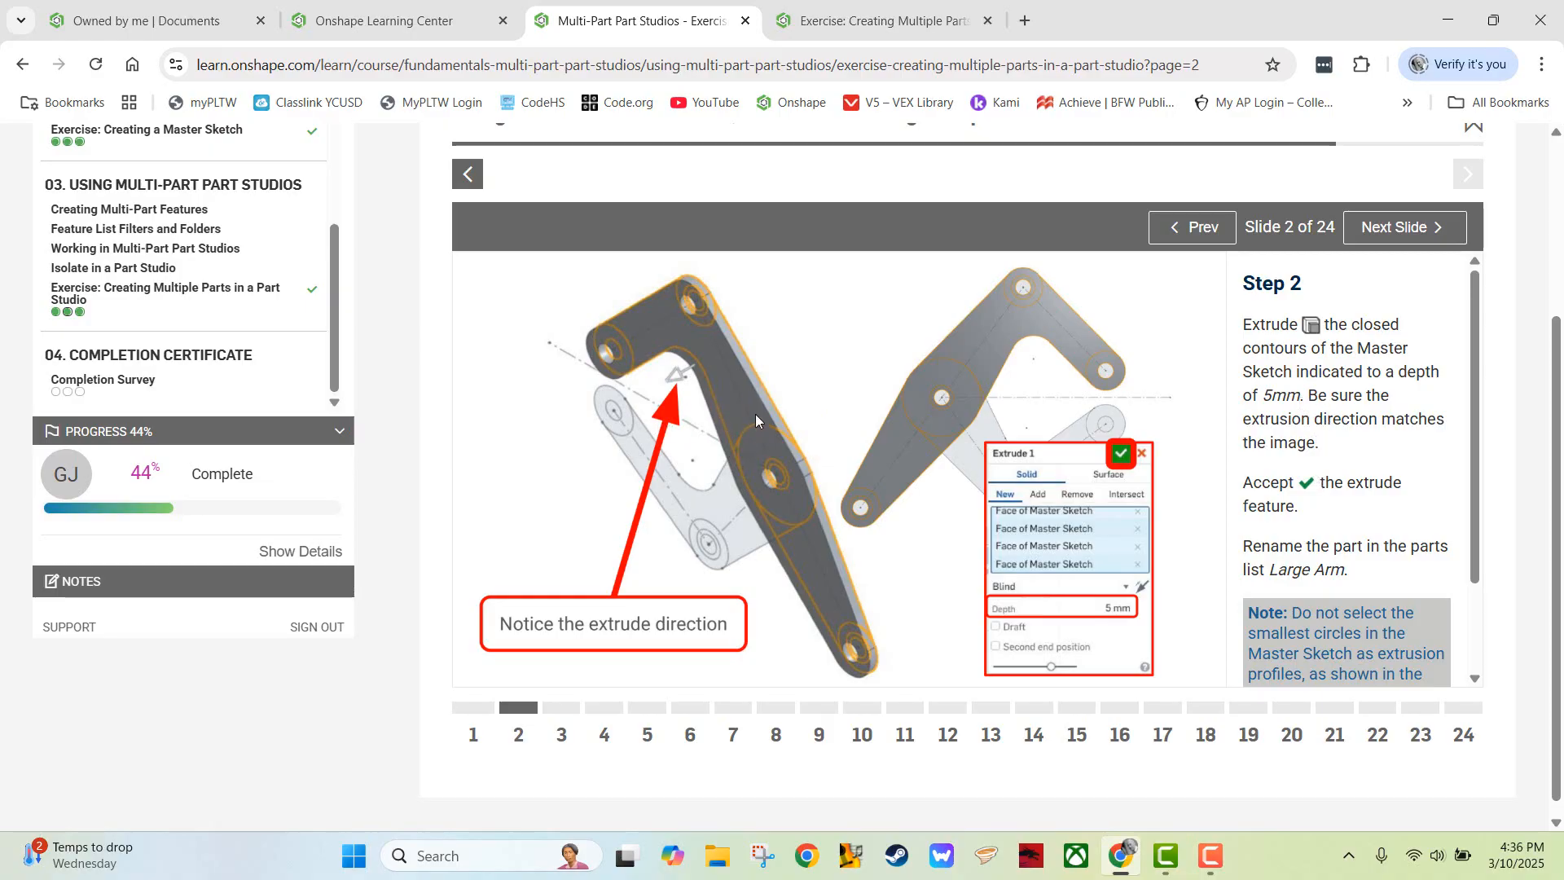
pyautogui.click(902, 23)
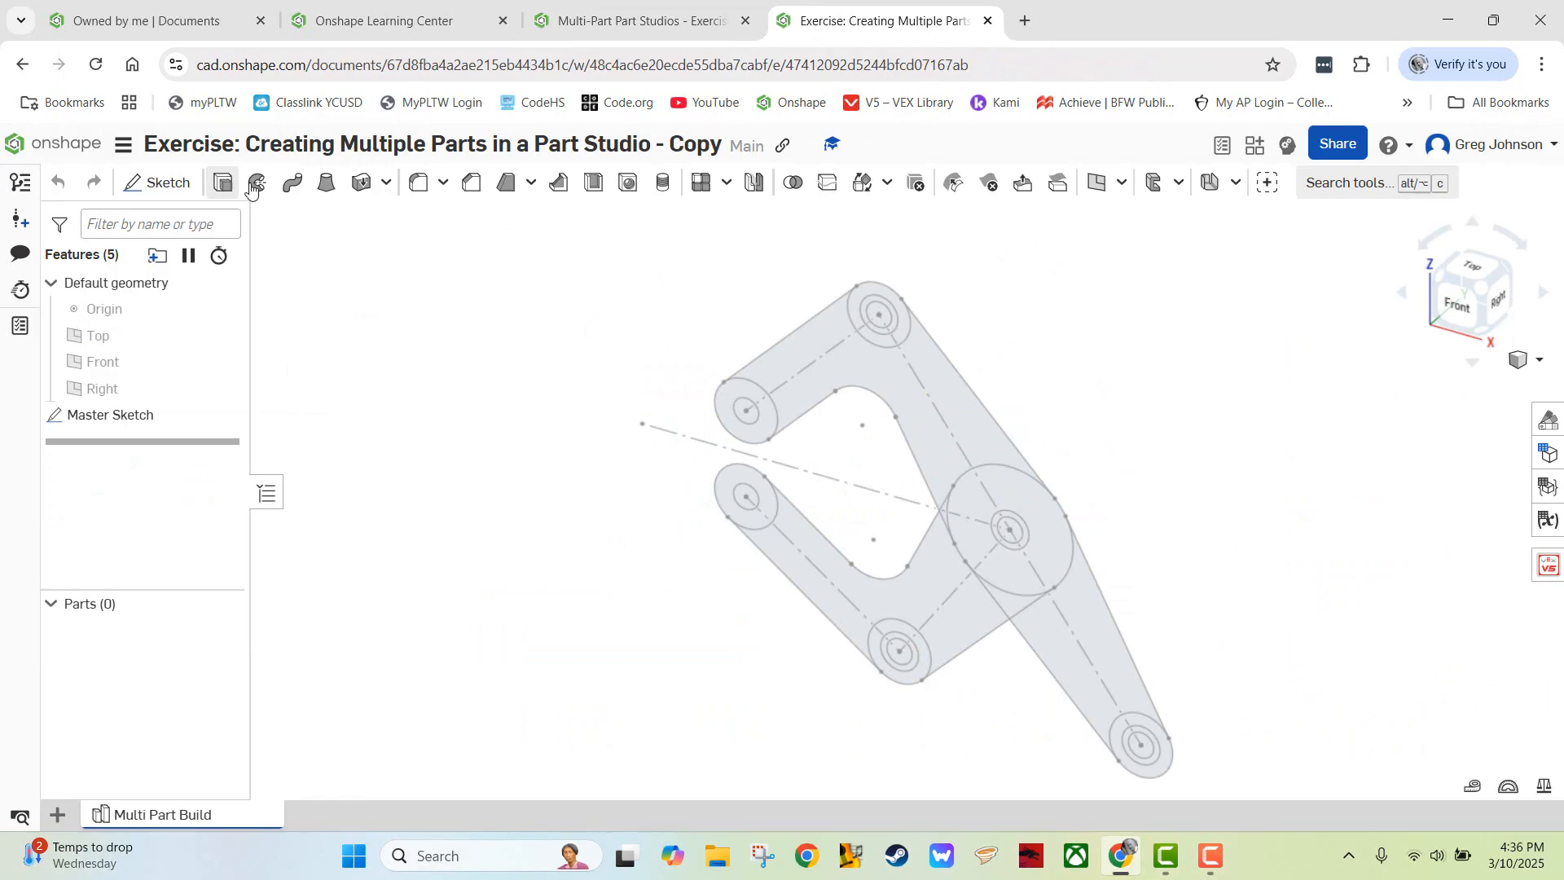
# - Start a new solid extrude using the Master Sketch's upper arm contour and the ring regions around its two upper holes
pyautogui.click(223, 181)
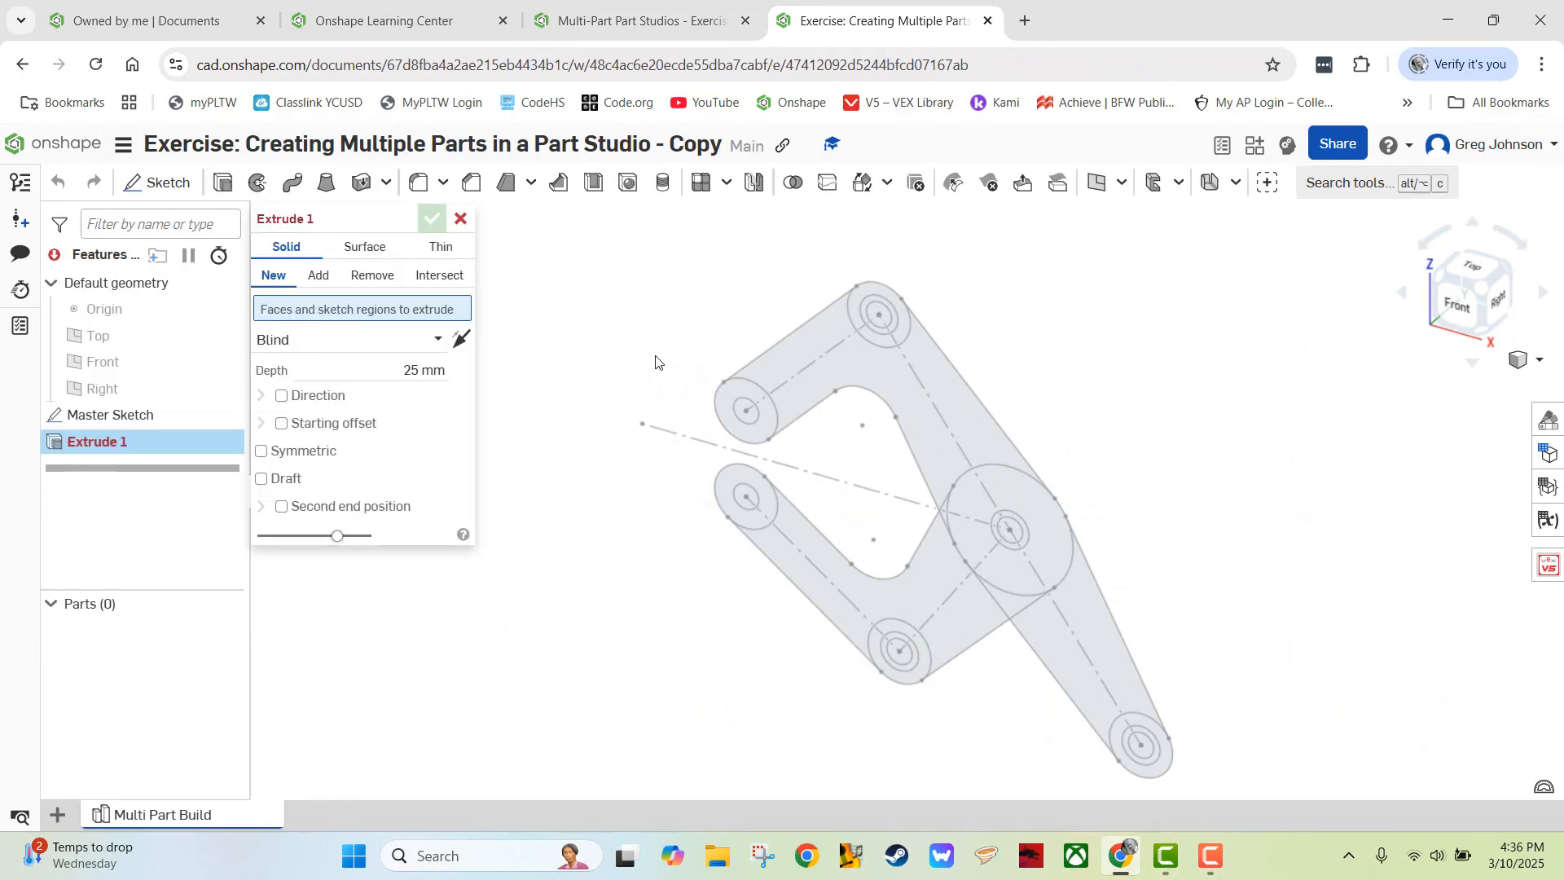
pyautogui.click(760, 442)
pyautogui.click(810, 379)
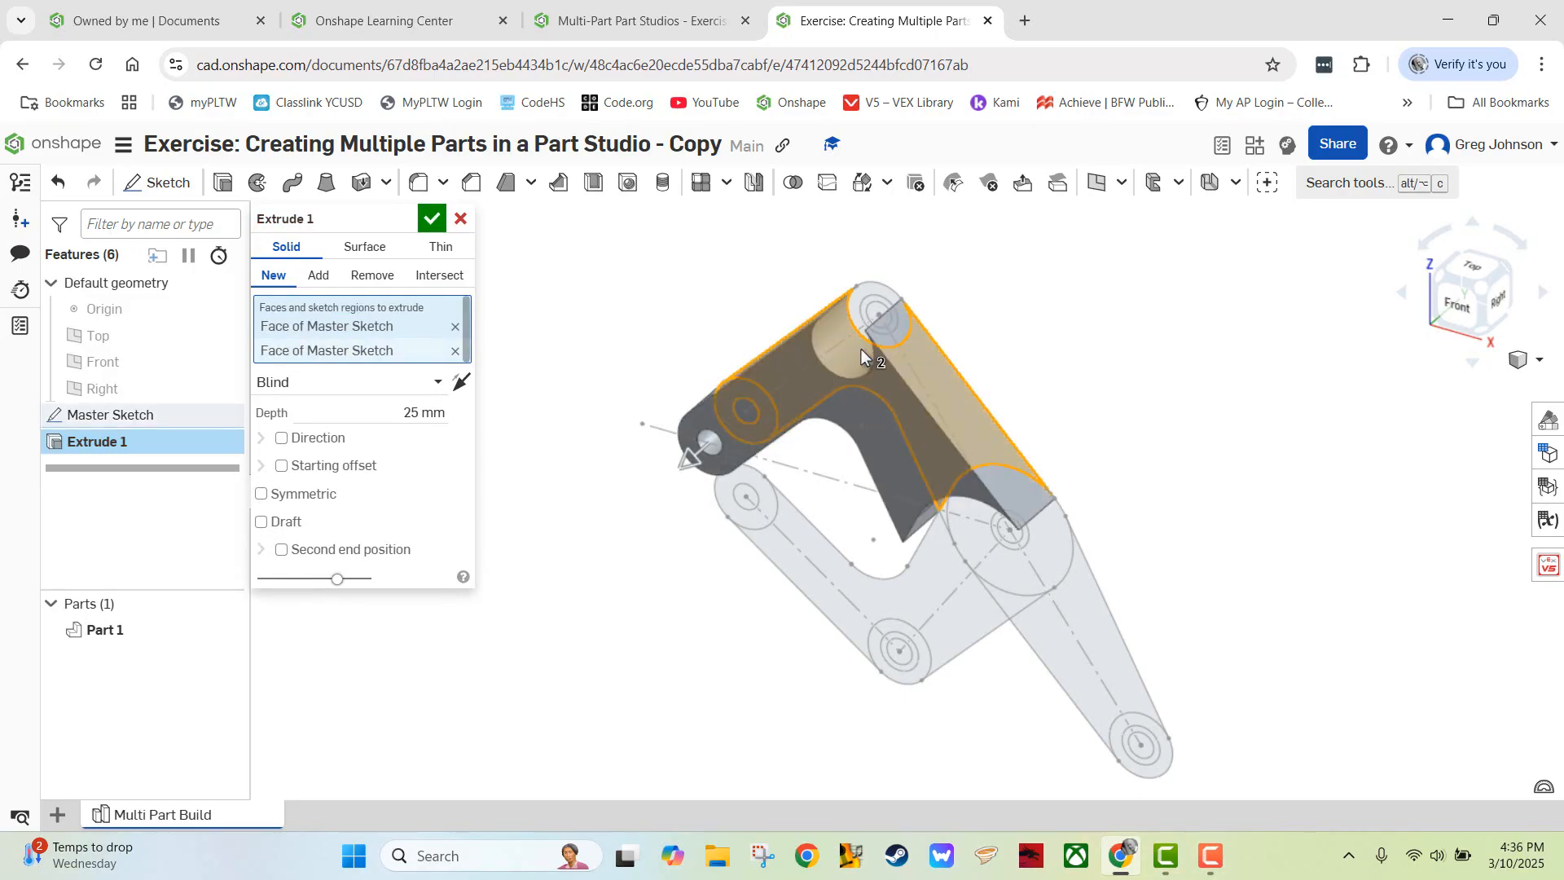
pyautogui.click(873, 290)
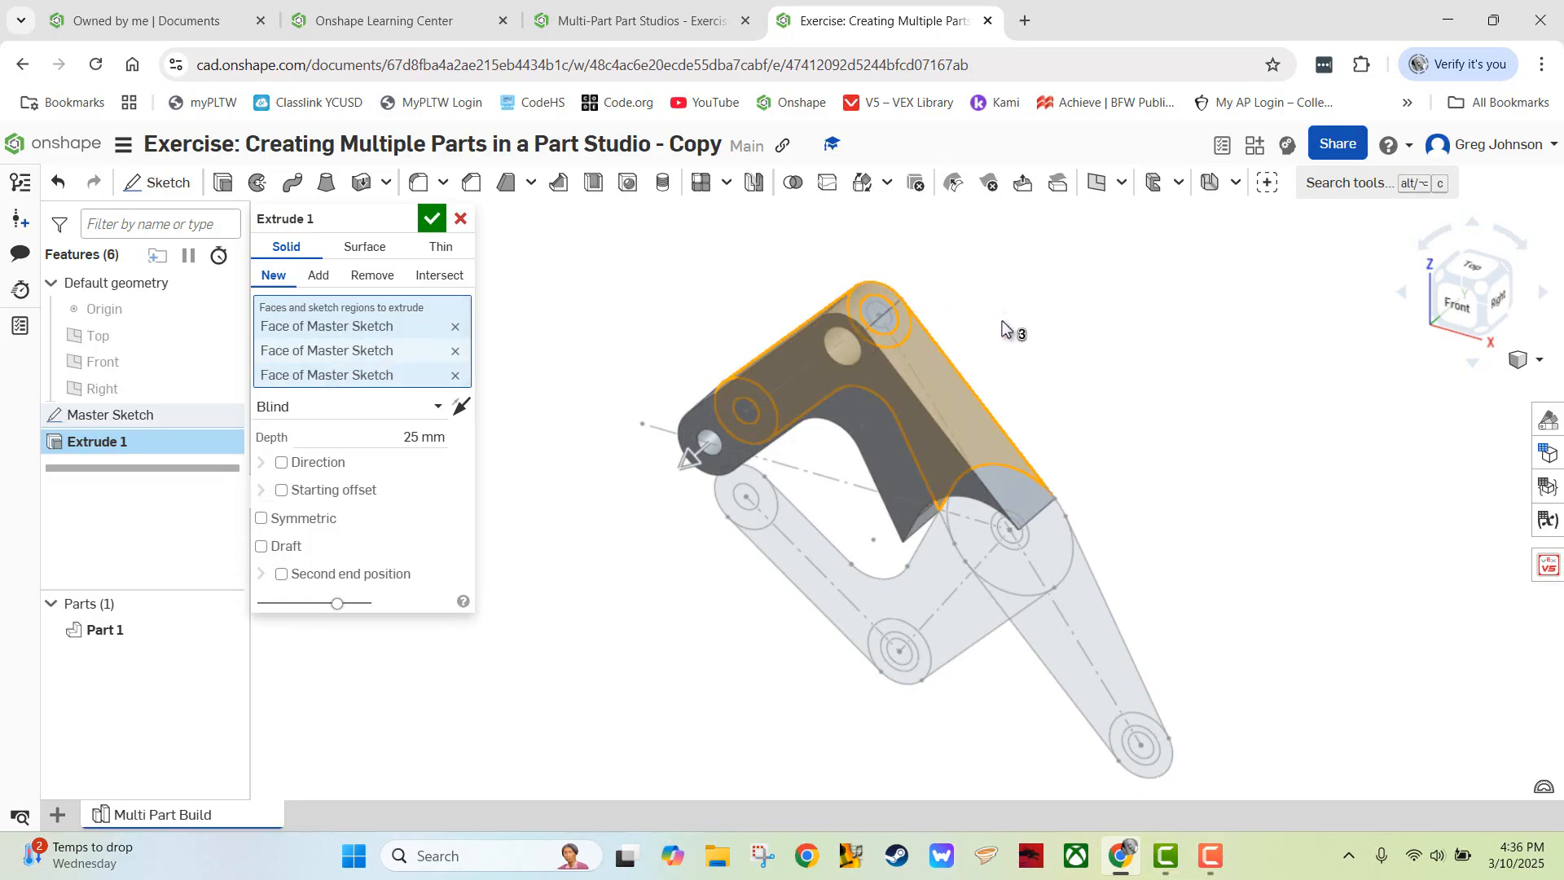
pyautogui.moveTo(1002, 320); pyautogui.dragTo(1032, 287, button='right')
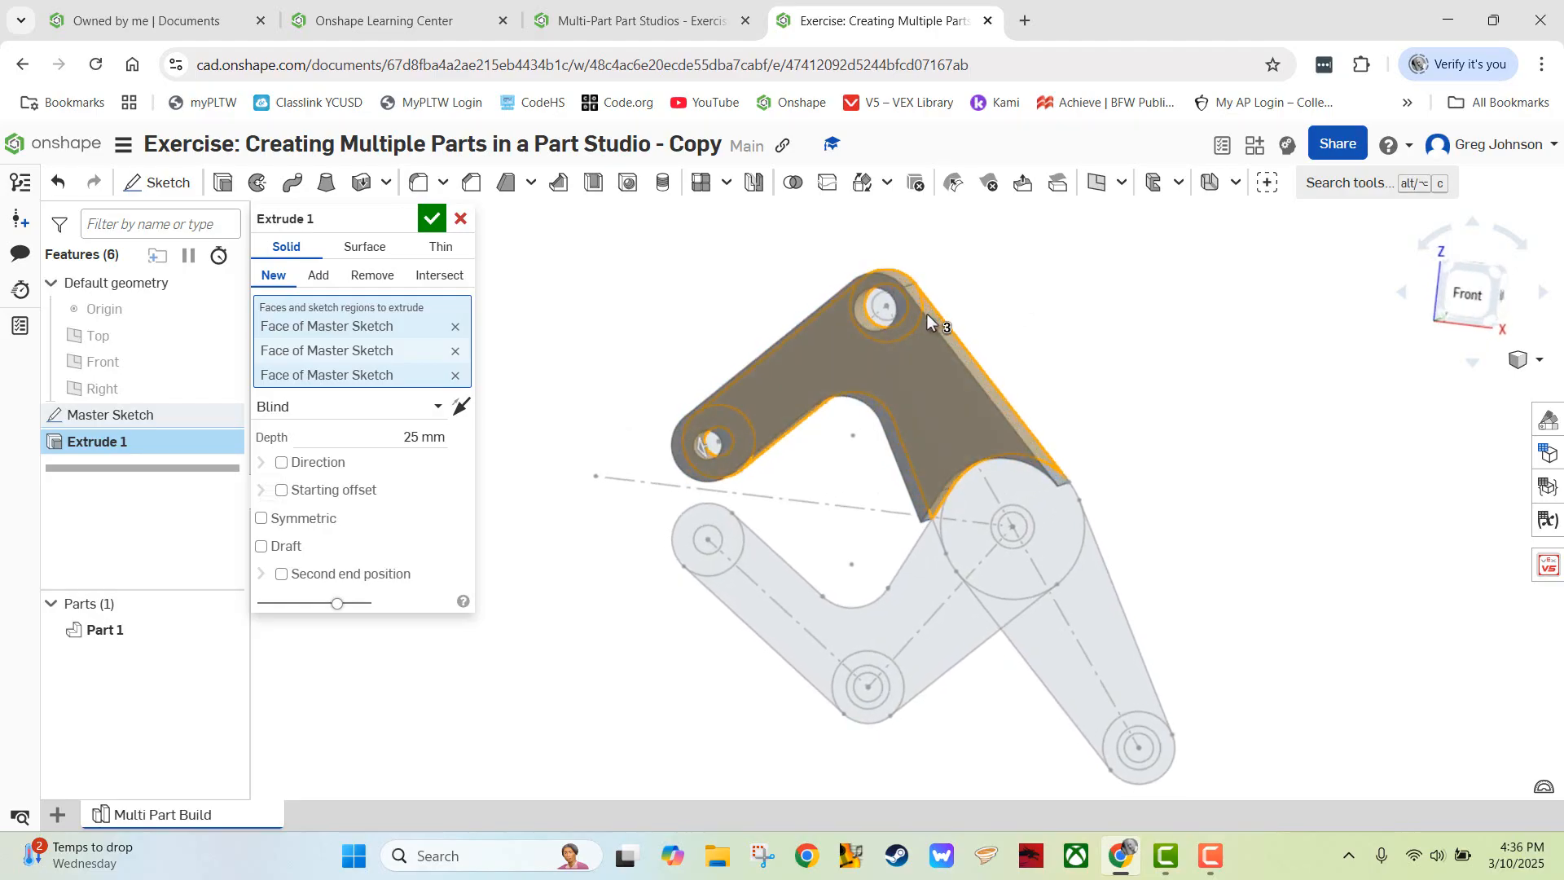
pyautogui.click(876, 322)
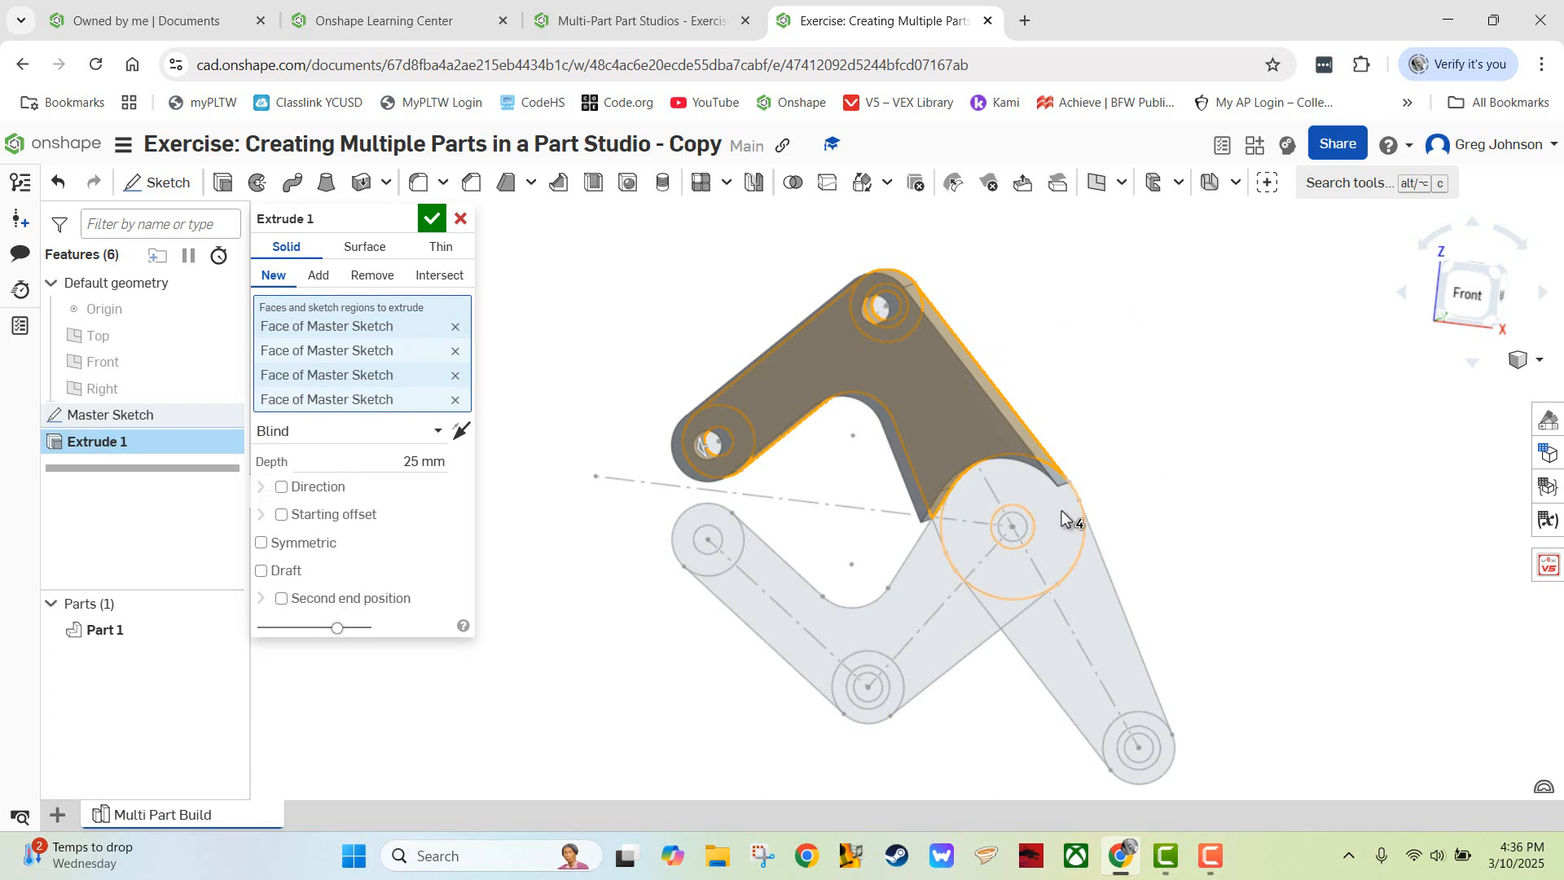
# - Add the large pivot circle, the lower arm regions and their hole rings to the extrude profile, leaving out the smallest circles
pyautogui.click(1032, 521)
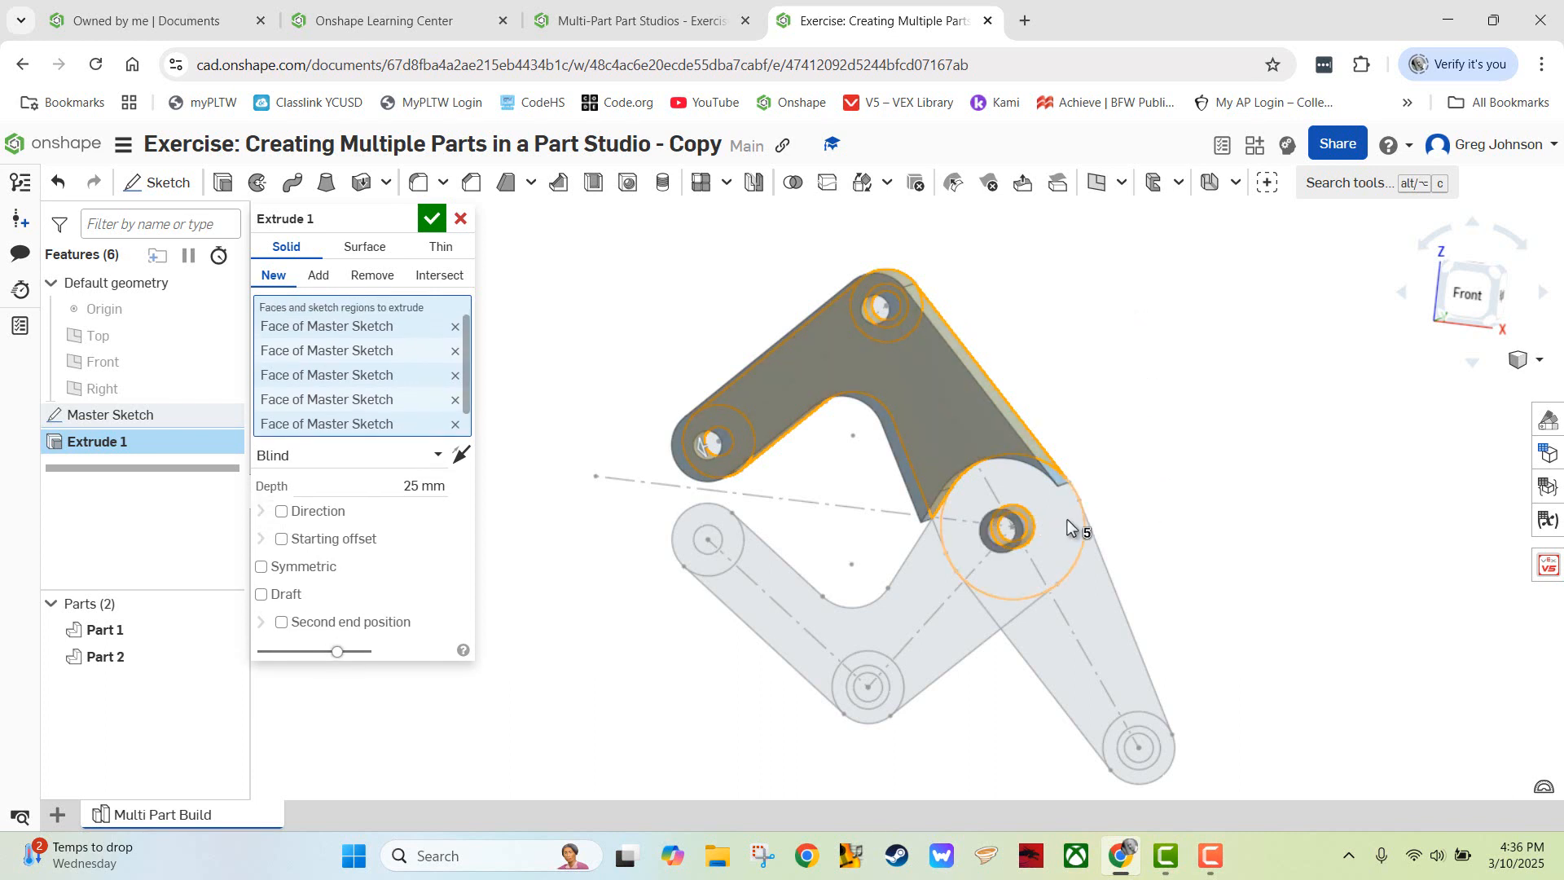
pyautogui.rightClick(1068, 518)
pyautogui.click(1049, 500)
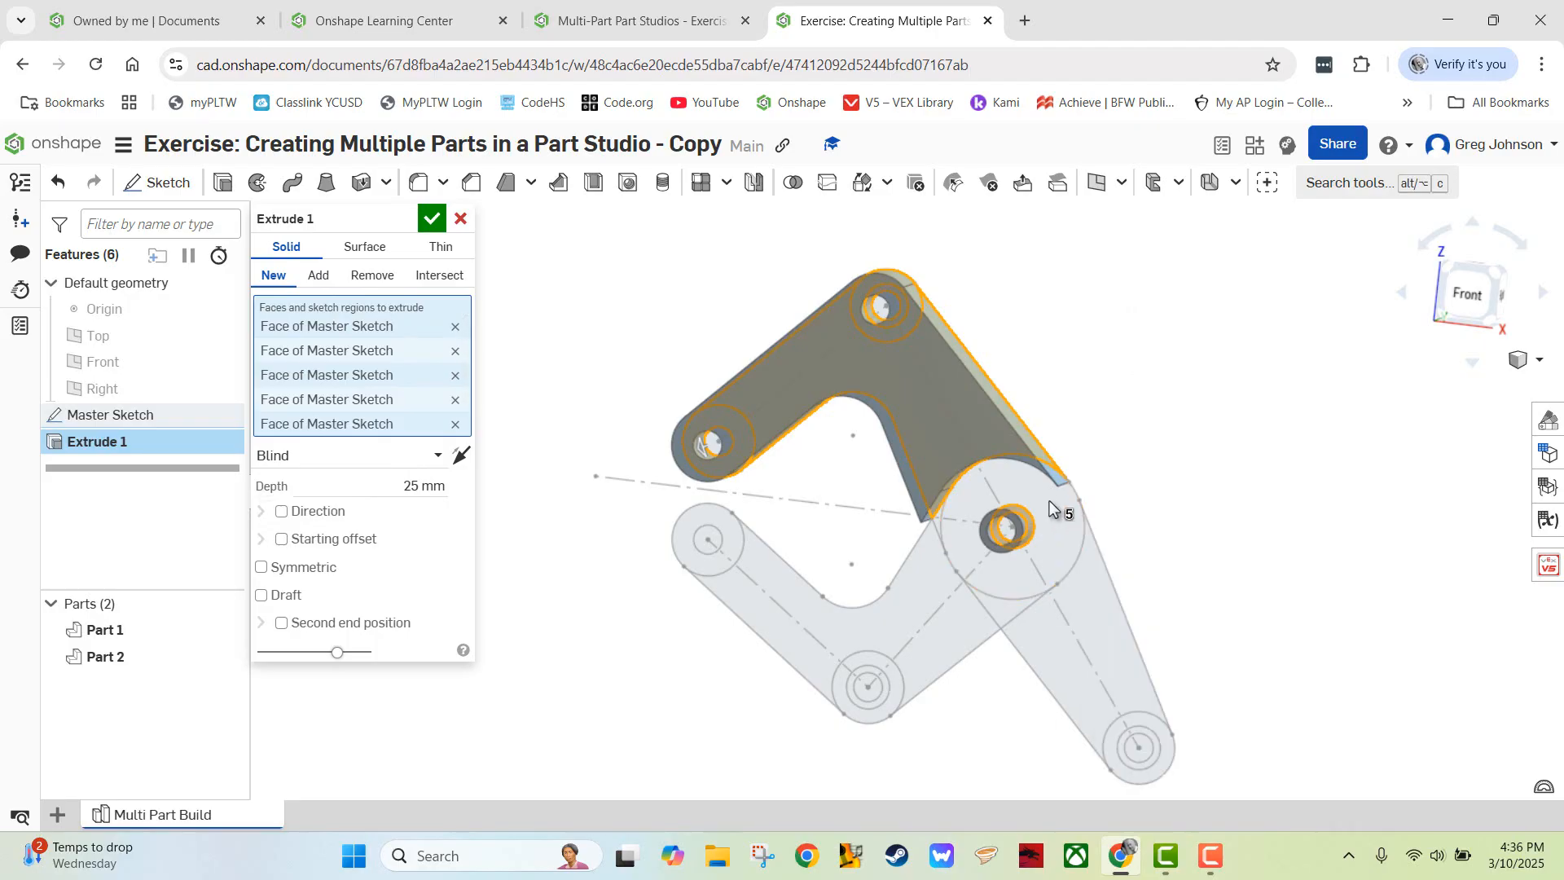
pyautogui.click(1052, 500)
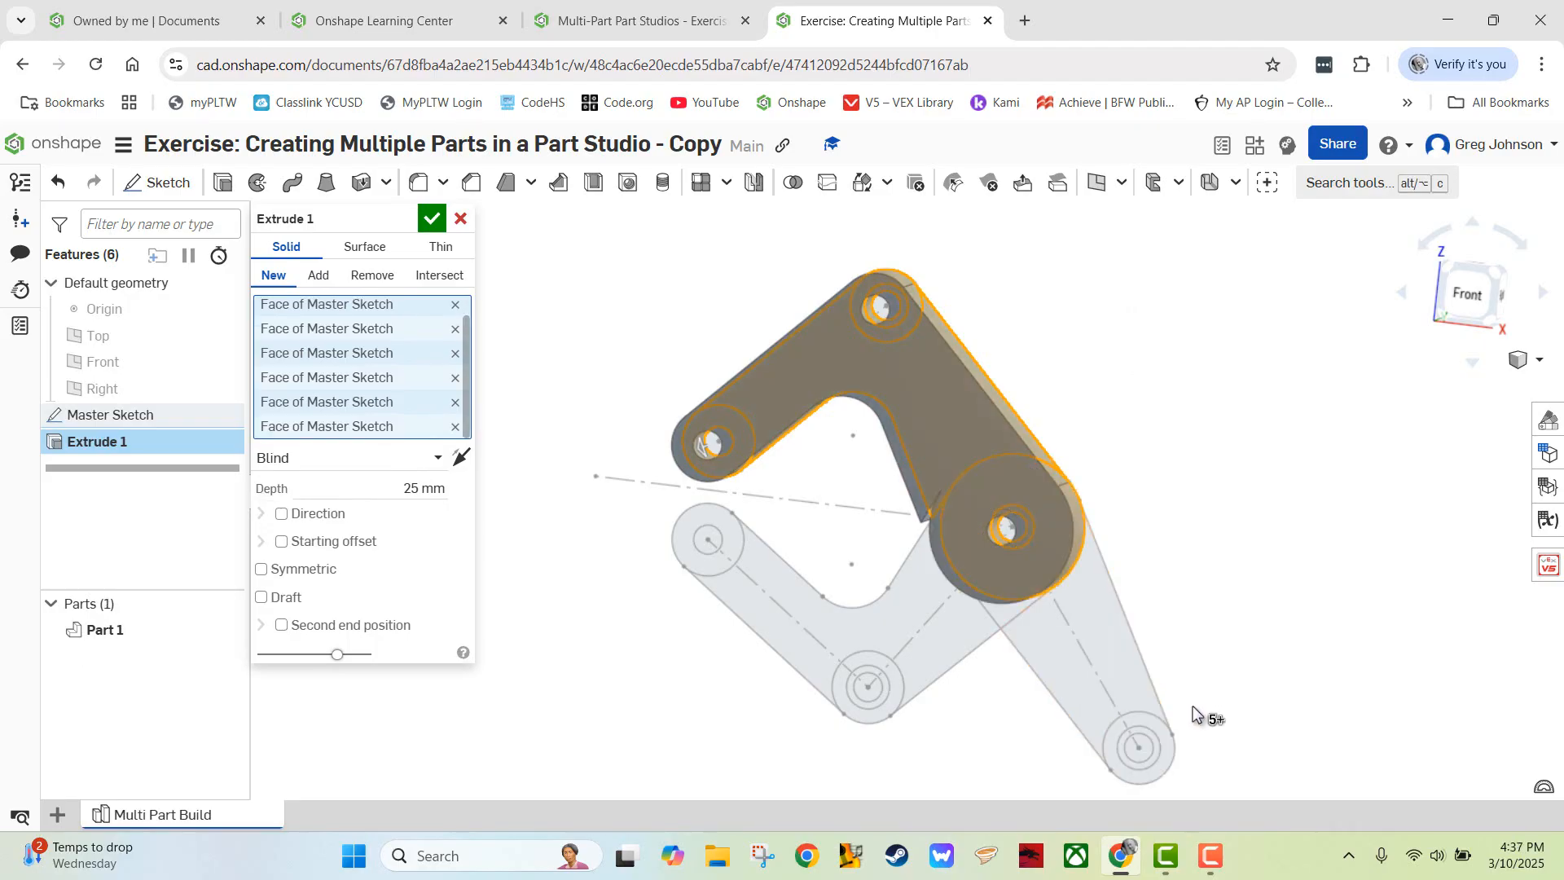
pyautogui.click(1151, 743)
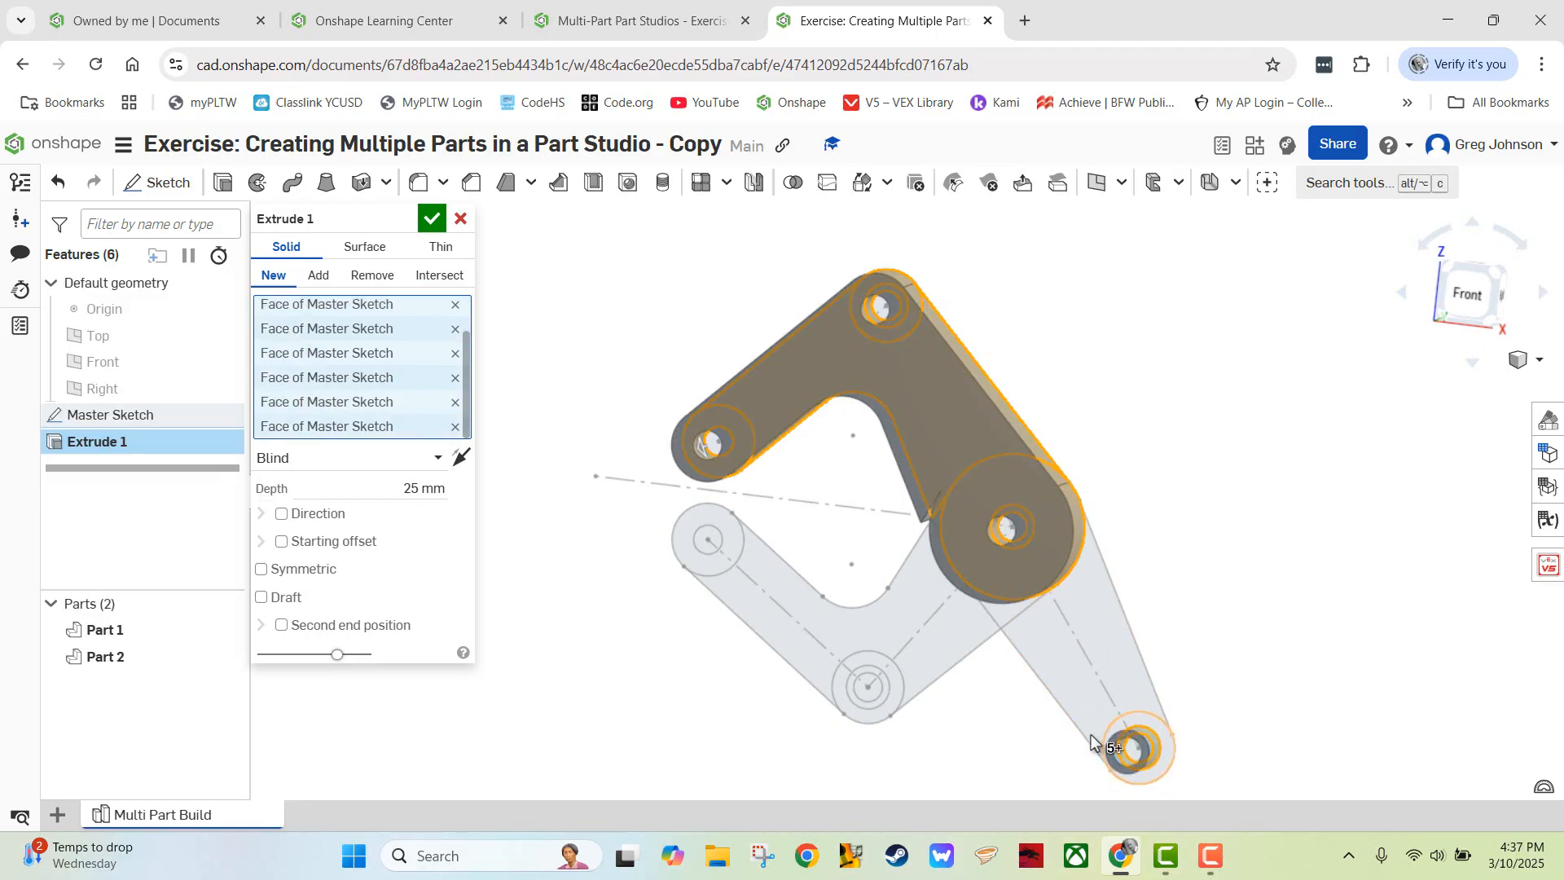
pyautogui.click(1117, 628)
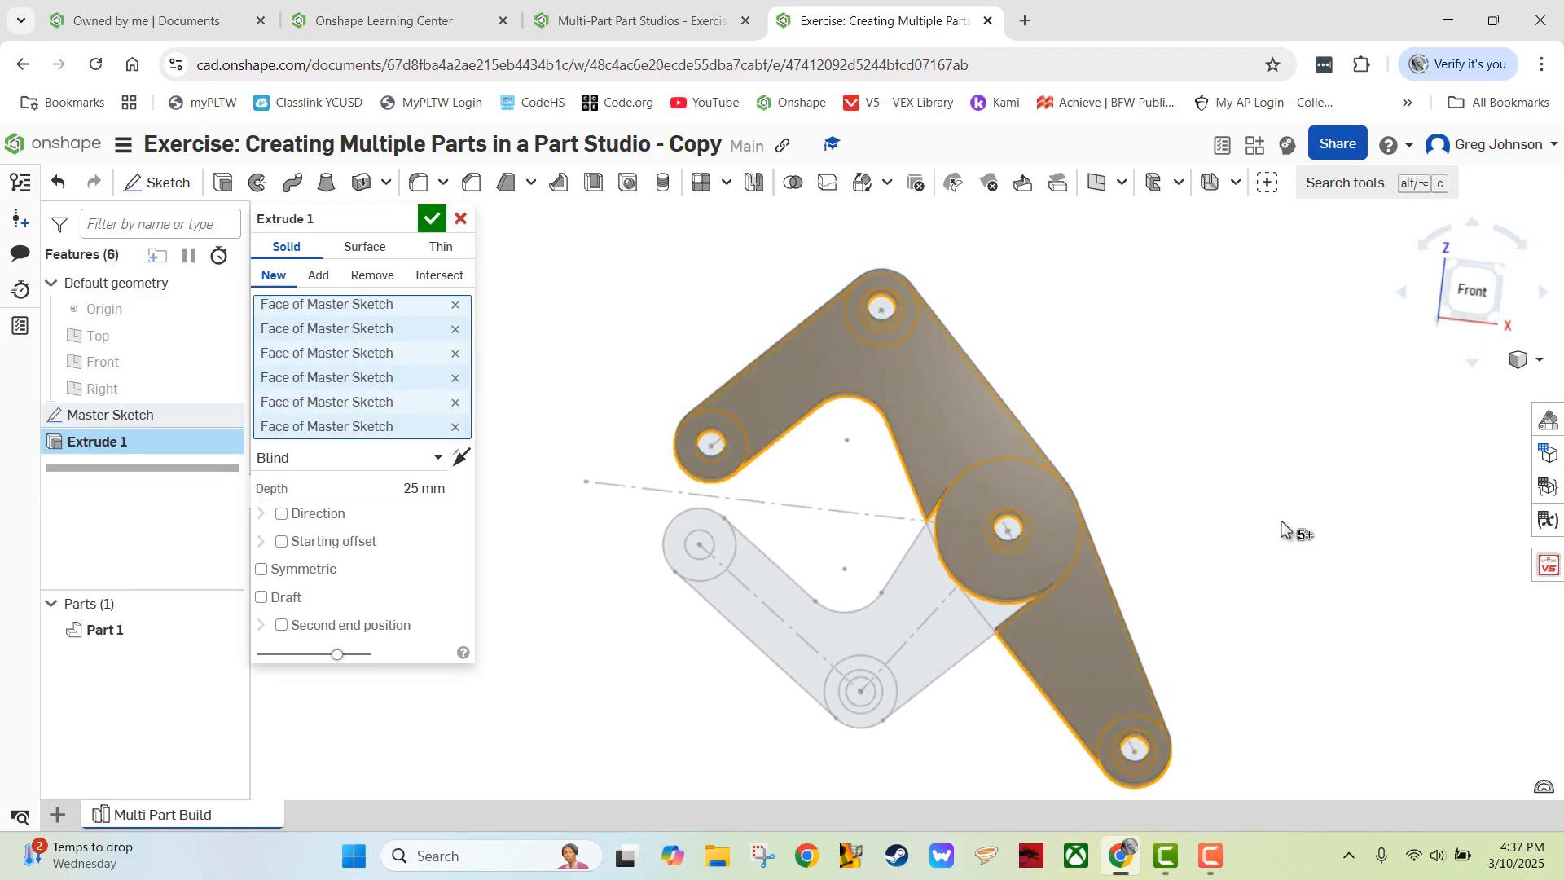
pyautogui.click(988, 621)
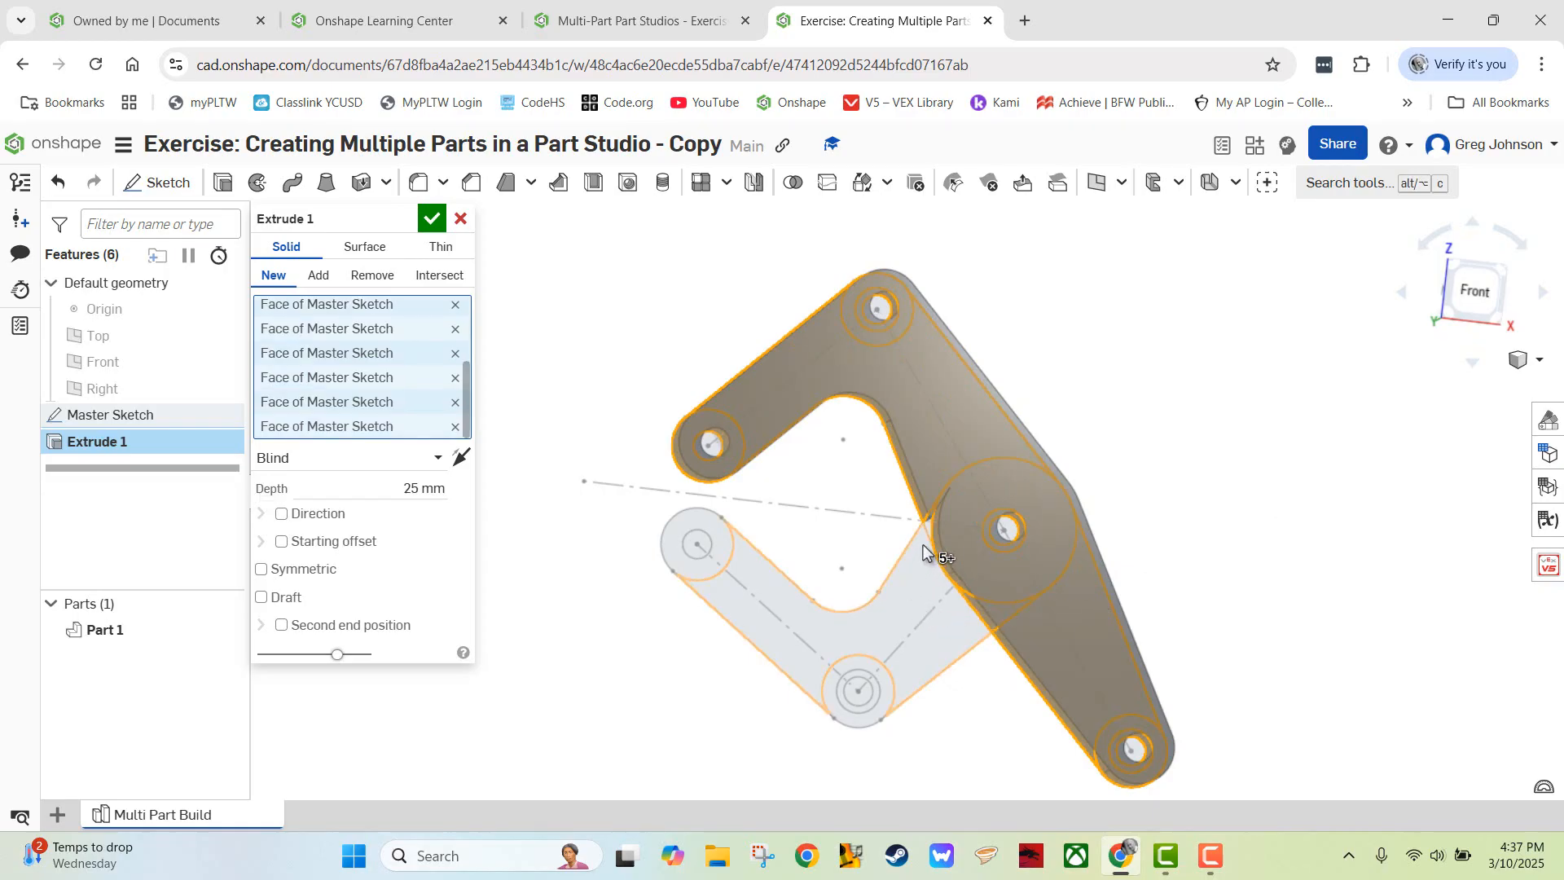
pyautogui.moveTo(1244, 486)
pyautogui.mouseDown(button='right')
pyautogui.moveTo(1239, 514)
pyautogui.moveTo(1215, 509)
pyautogui.moveTo(1222, 499)
pyautogui.mouseUp(button='right')
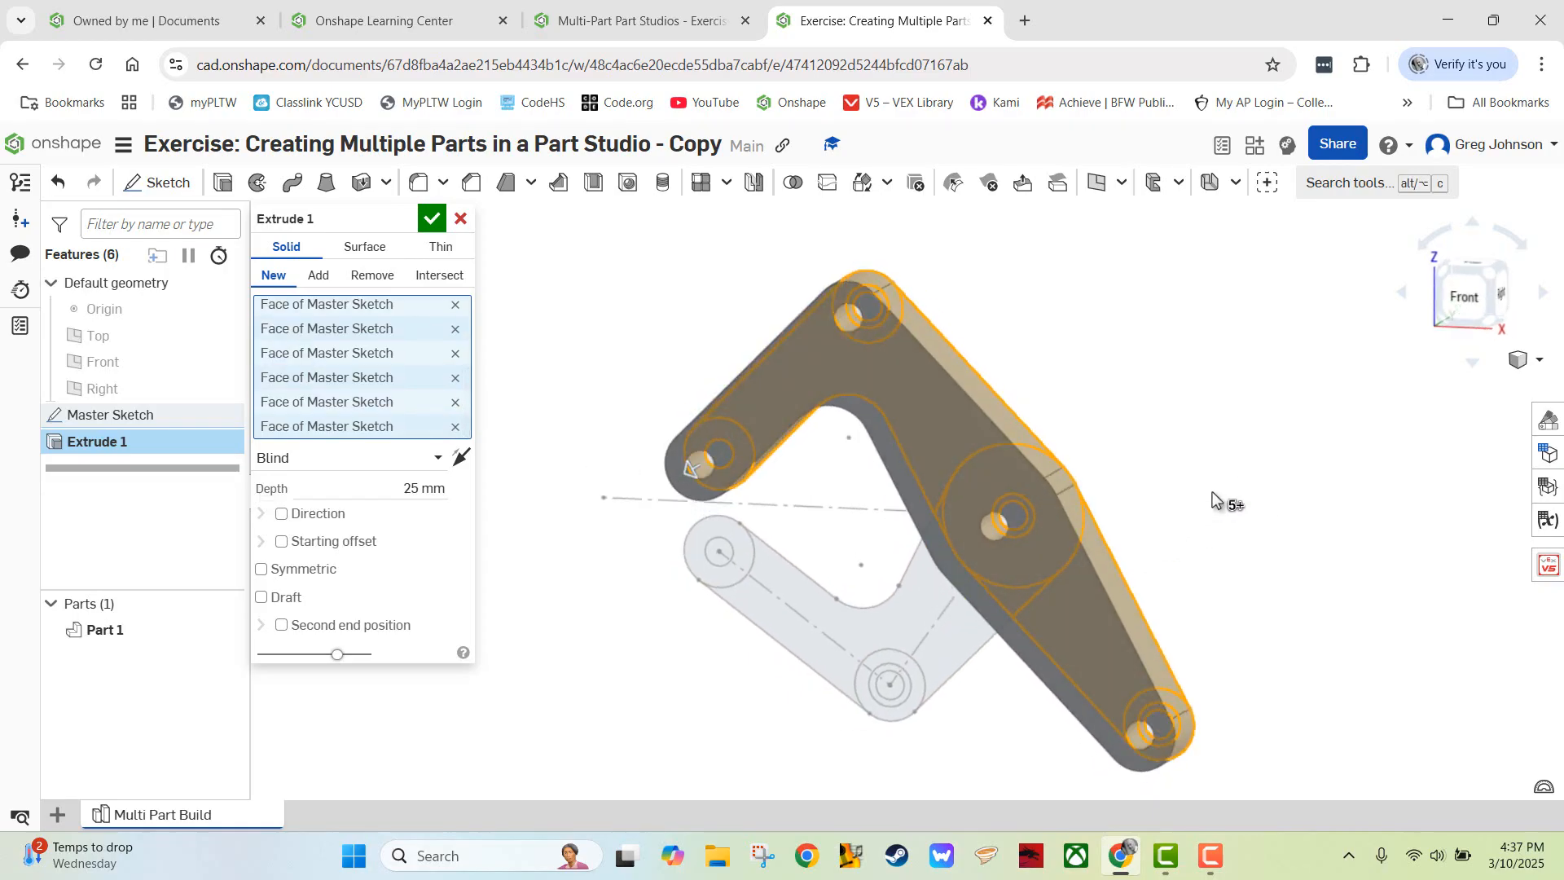
# - Set the arm's blind extrude depth to 5 mm, check its direction and accept the feature
pyautogui.click(385, 488)
pyautogui.write('5')
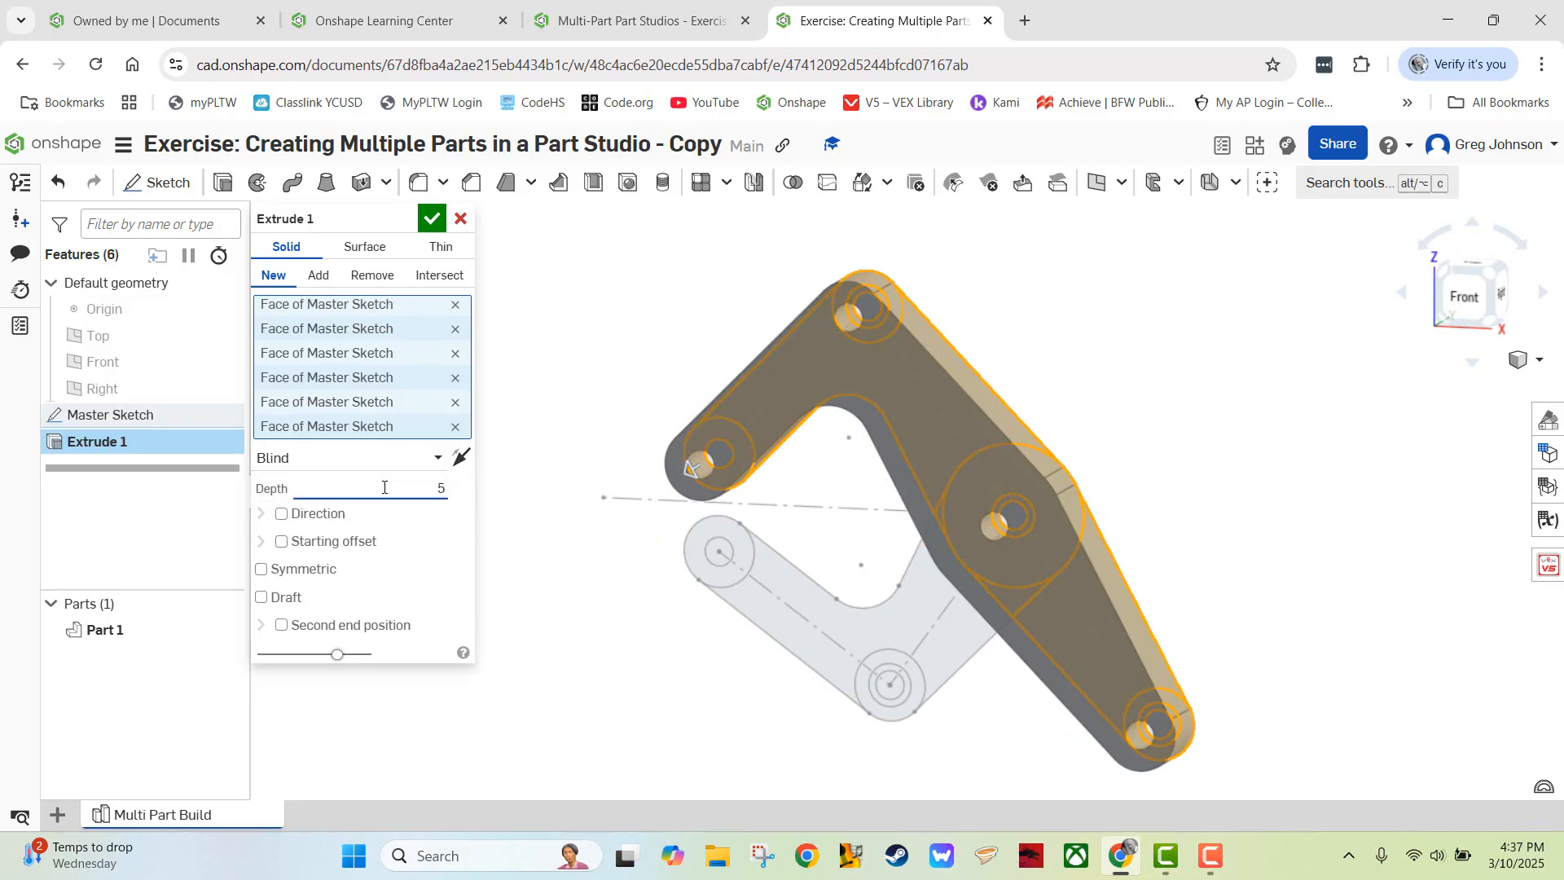
pyautogui.press('Return')
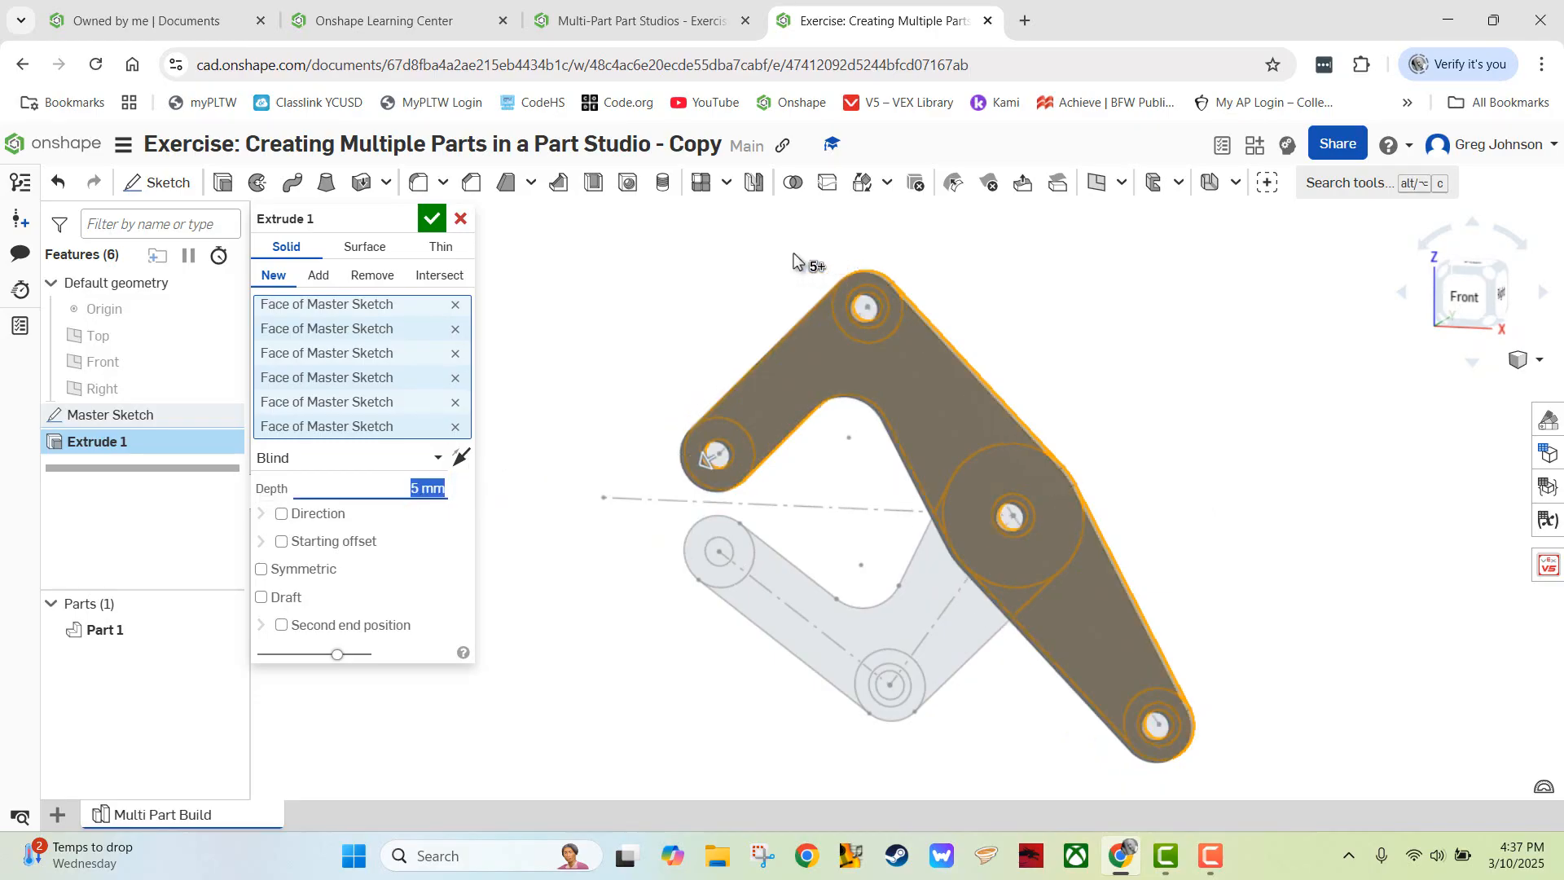
pyautogui.moveTo(831, 261); pyautogui.dragTo(772, 294, button='right')
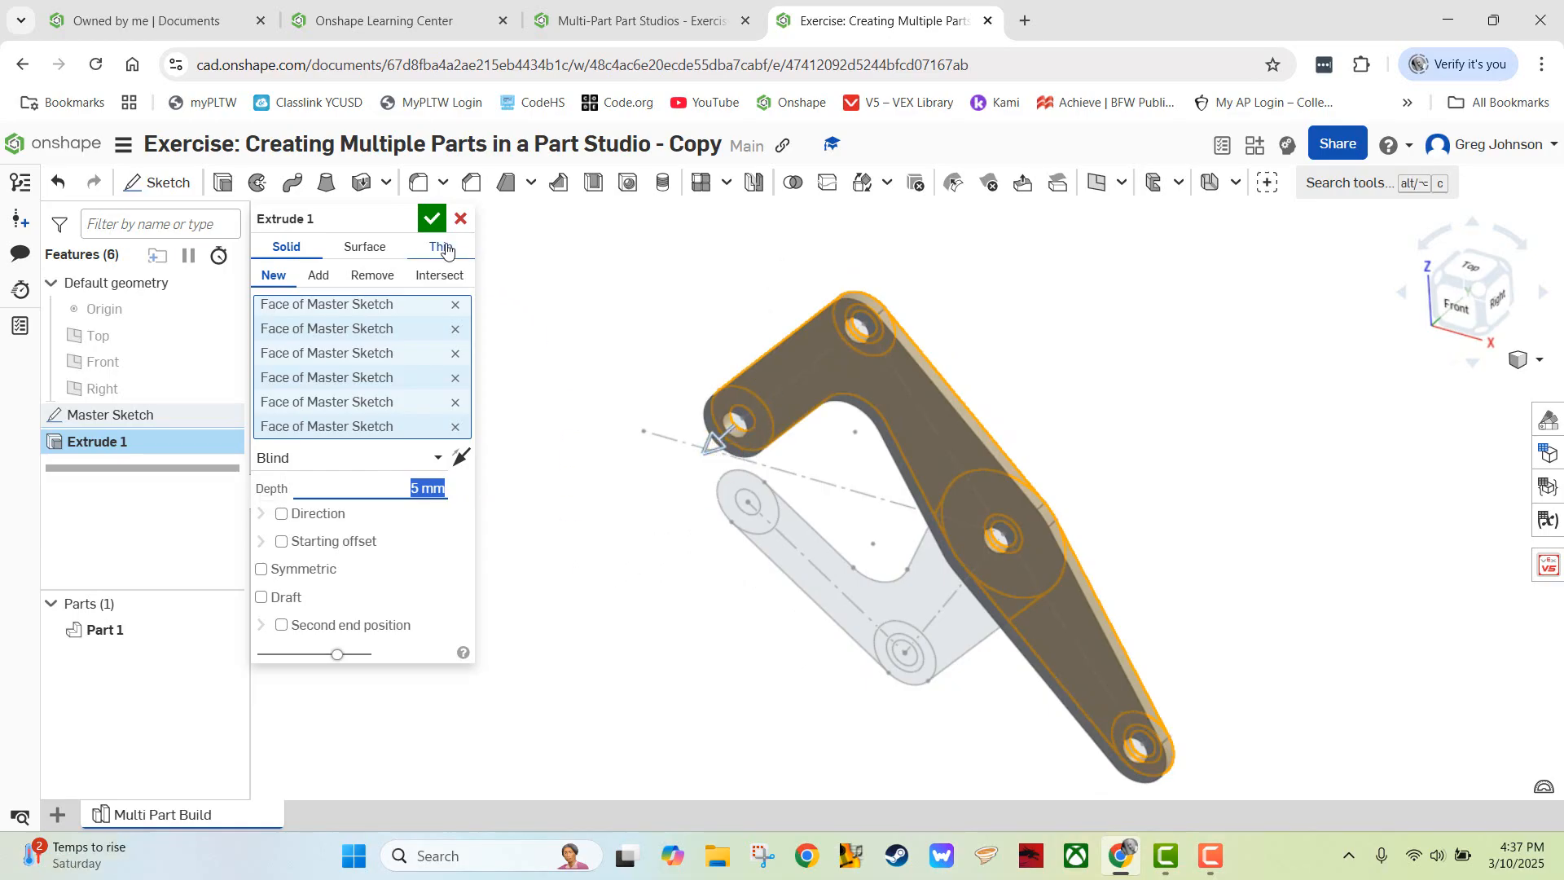
pyautogui.click(431, 218)
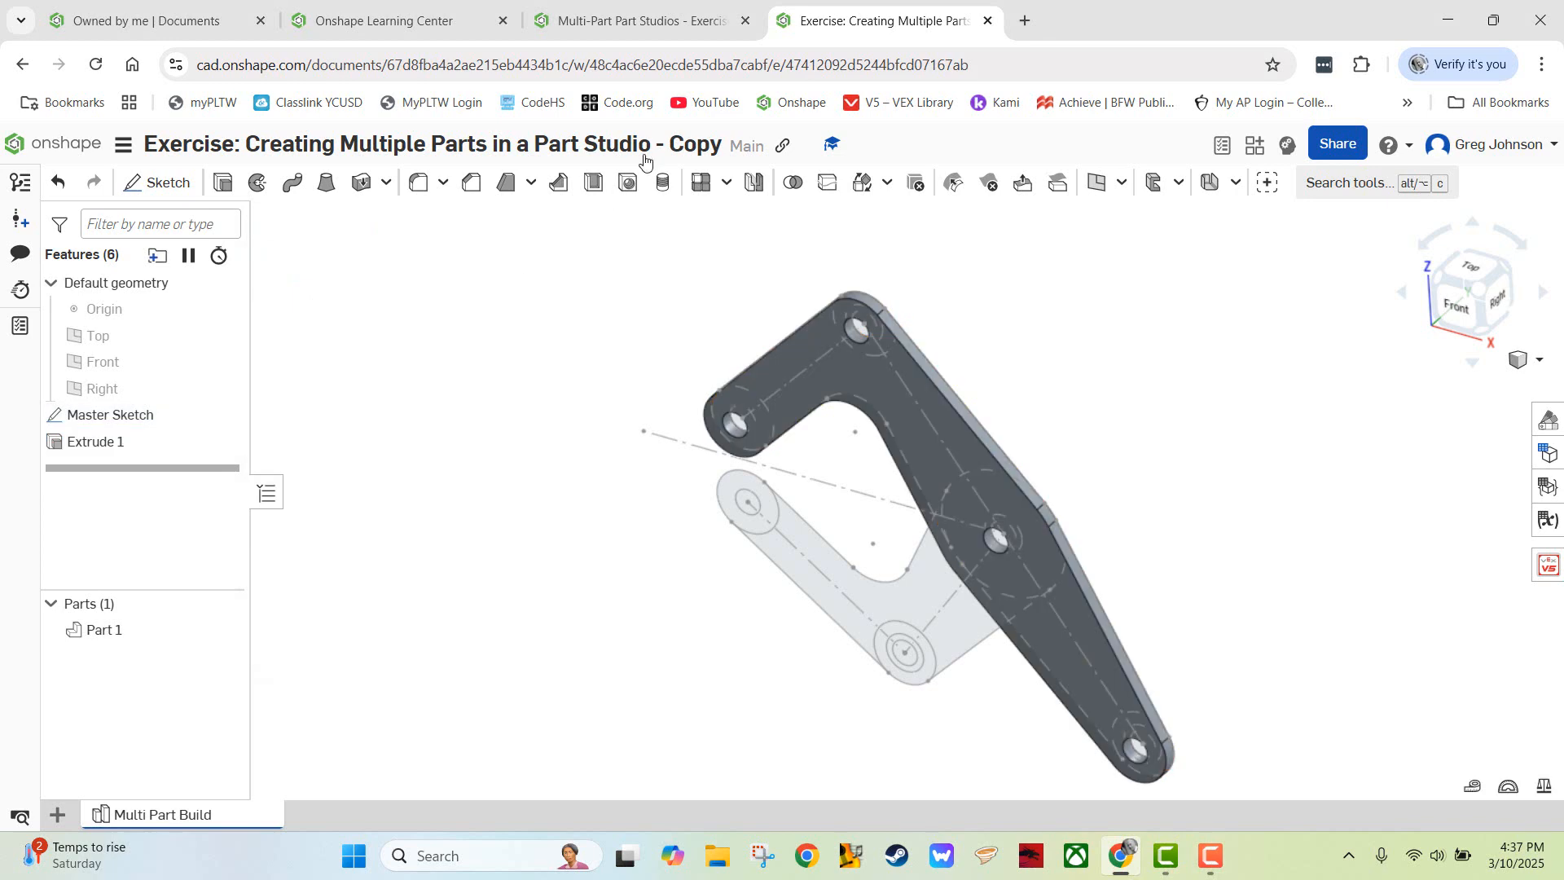
# - Check the part name required by the exercise and rename the extruded part as Large Arm
pyautogui.click(688, 18)
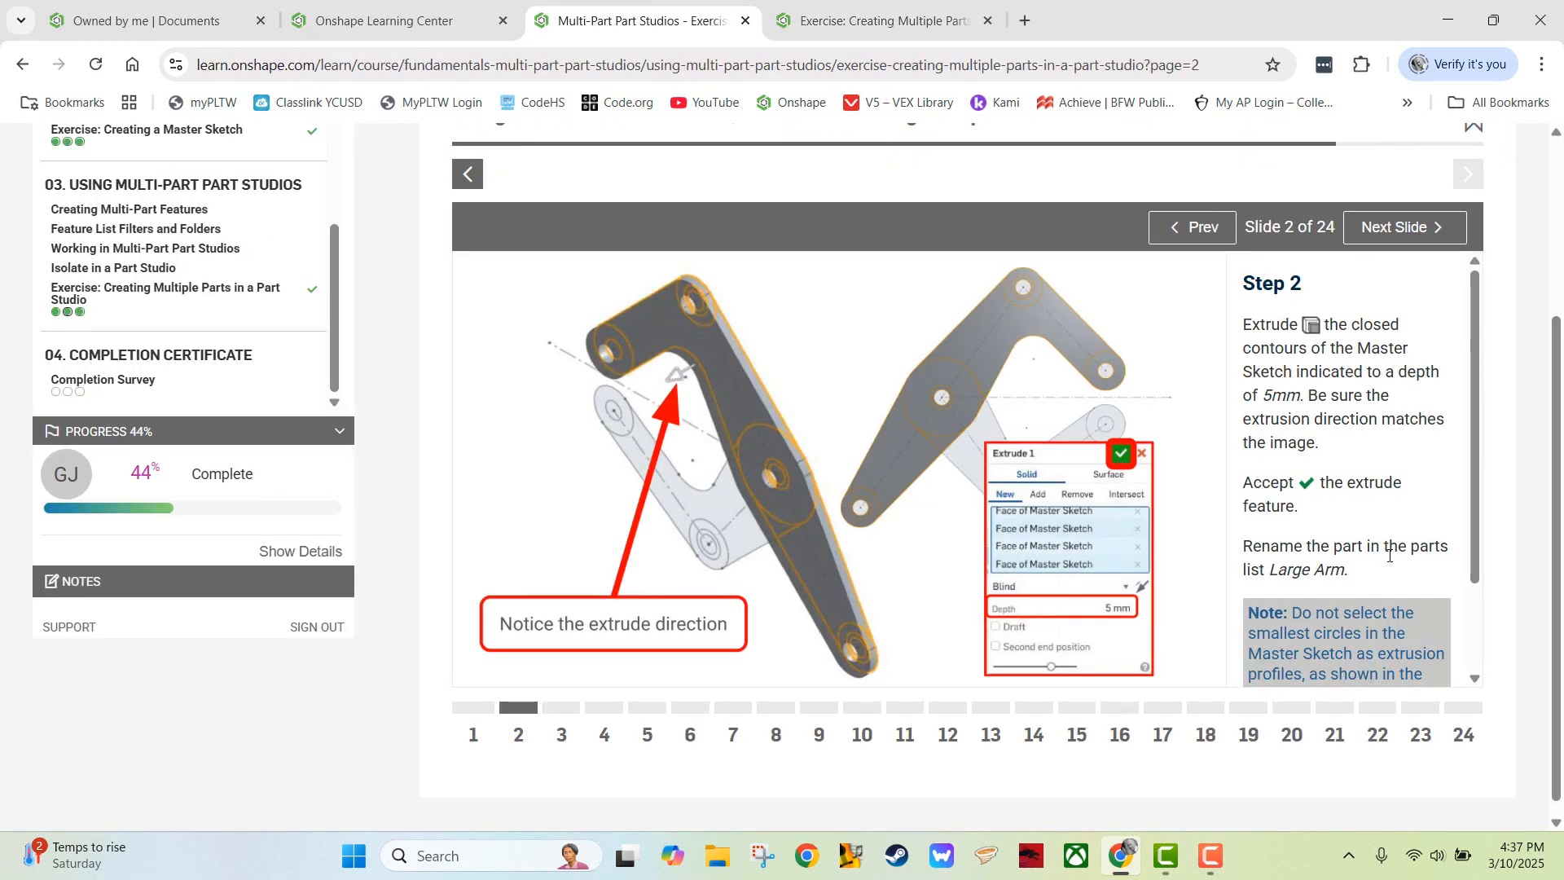
pyautogui.click(871, 20)
pyautogui.rightClick(114, 632)
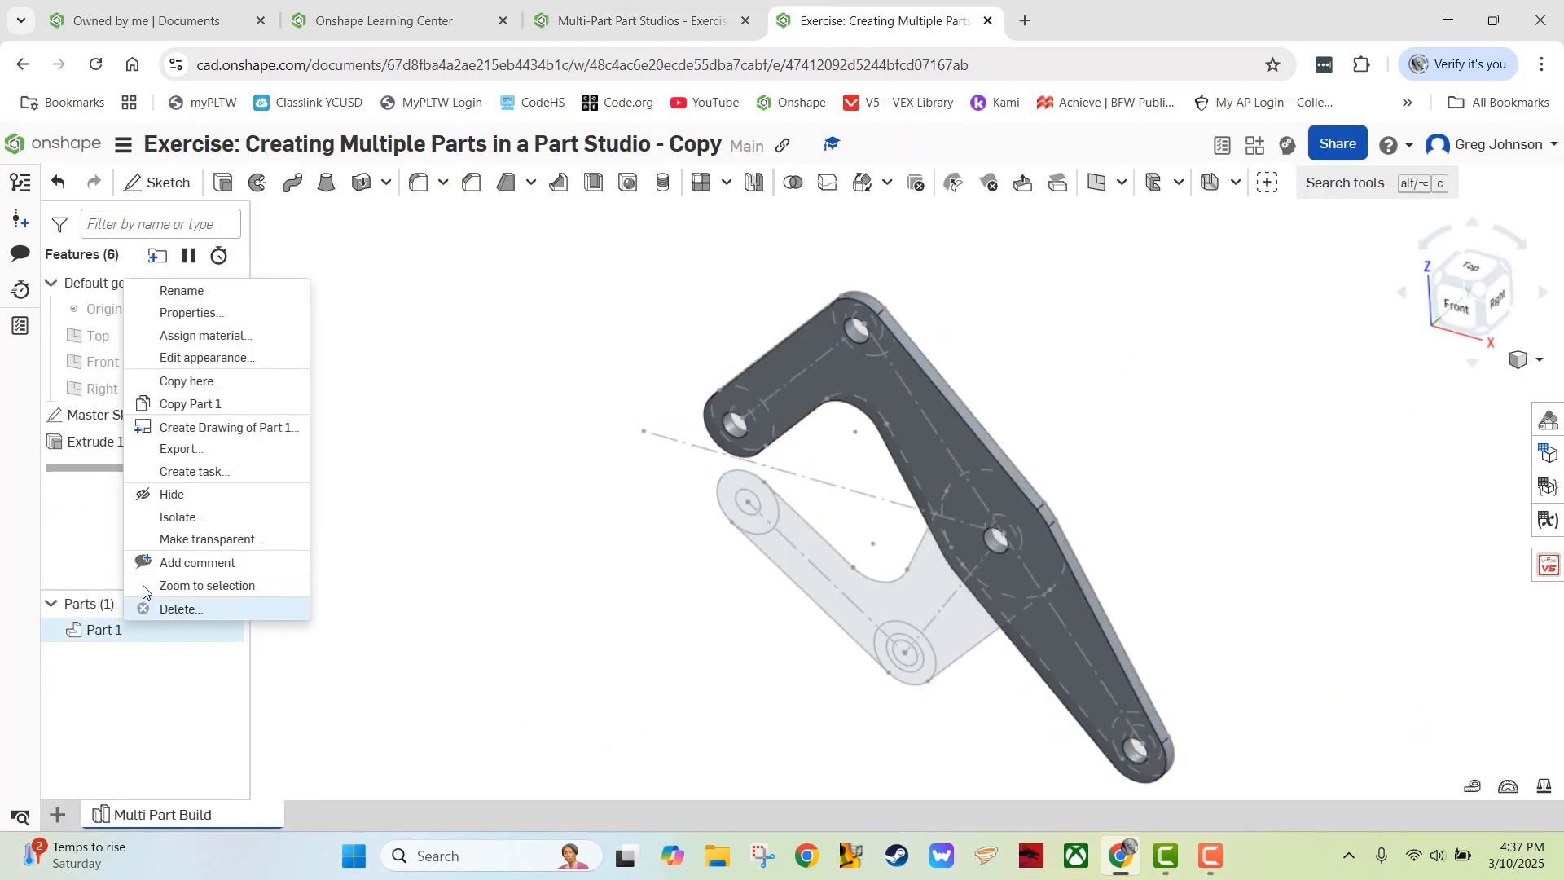
pyautogui.click(191, 292)
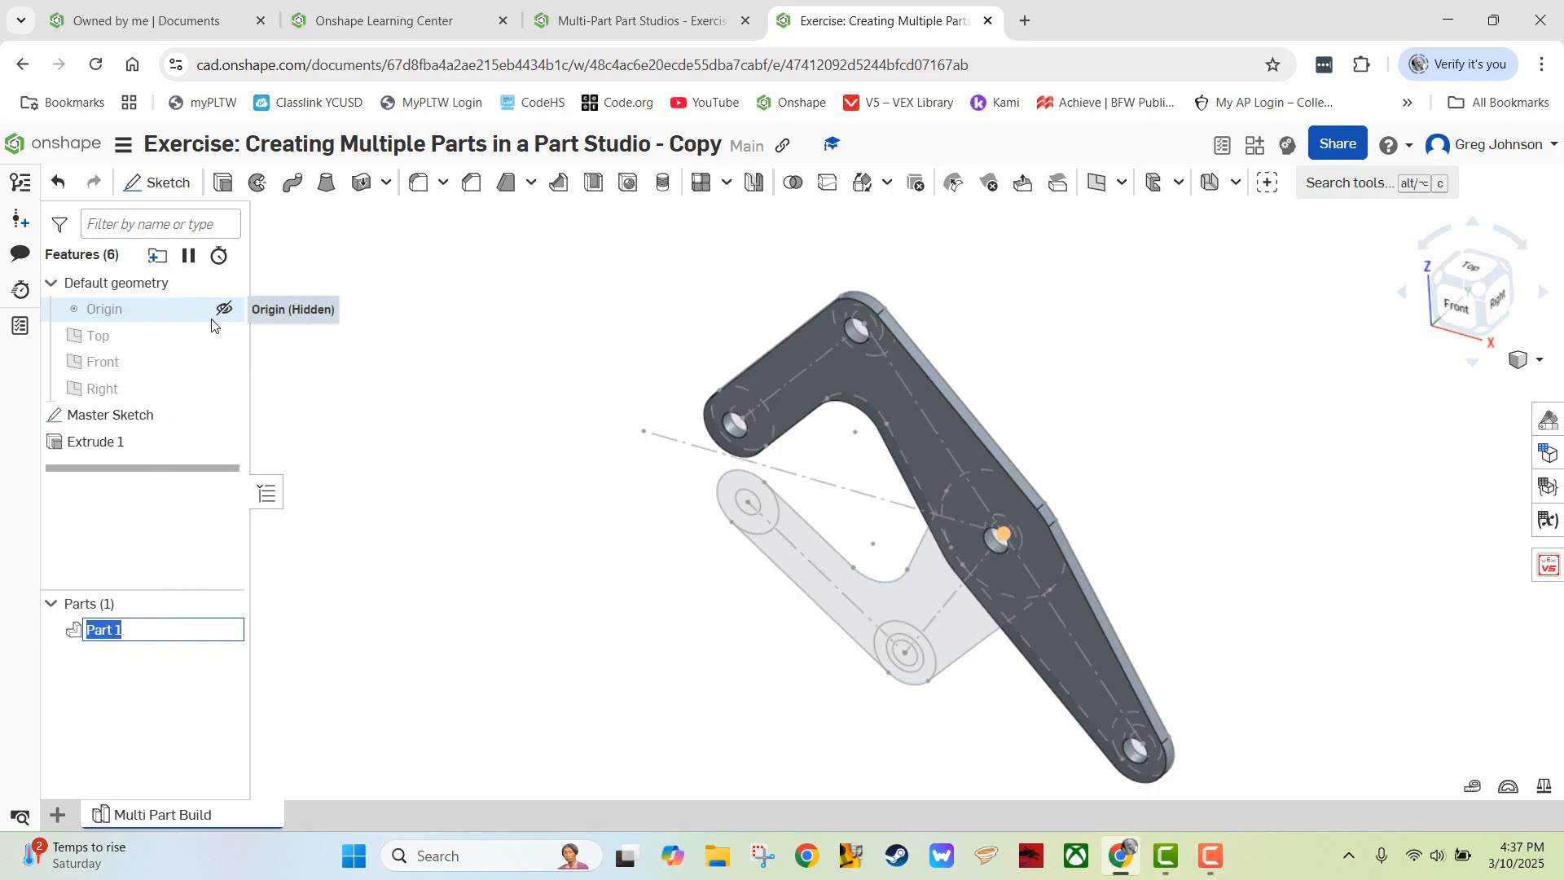
pyautogui.write('Large')
pyautogui.press('Return')
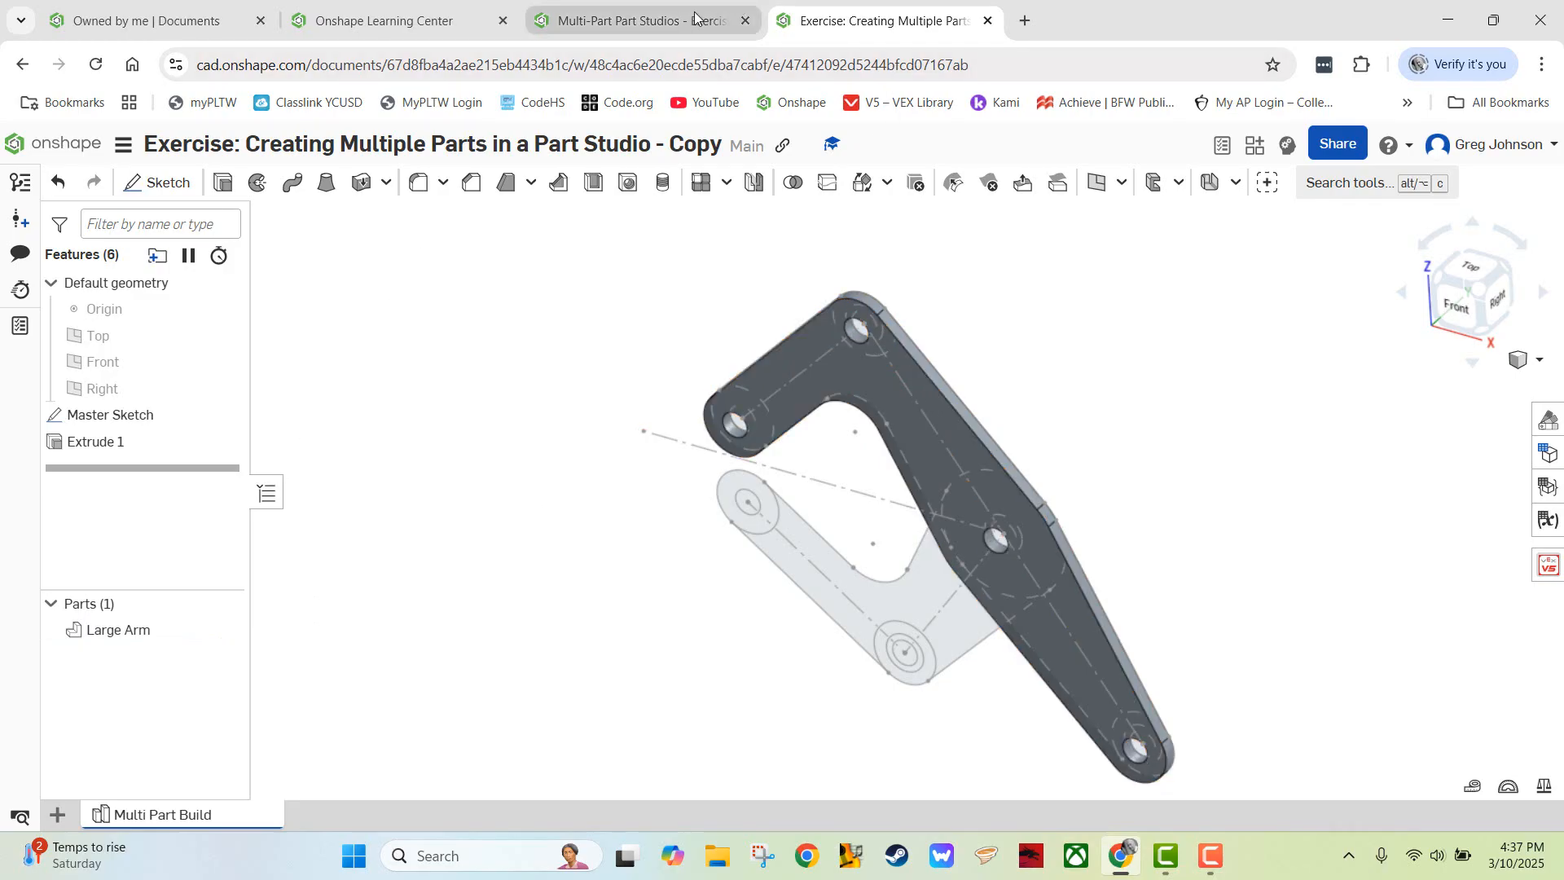
# - Review exercise steps 3 and 4 and start a new blind solid extrude for the Small Arm with a 5 mm depth
pyautogui.click(638, 22)
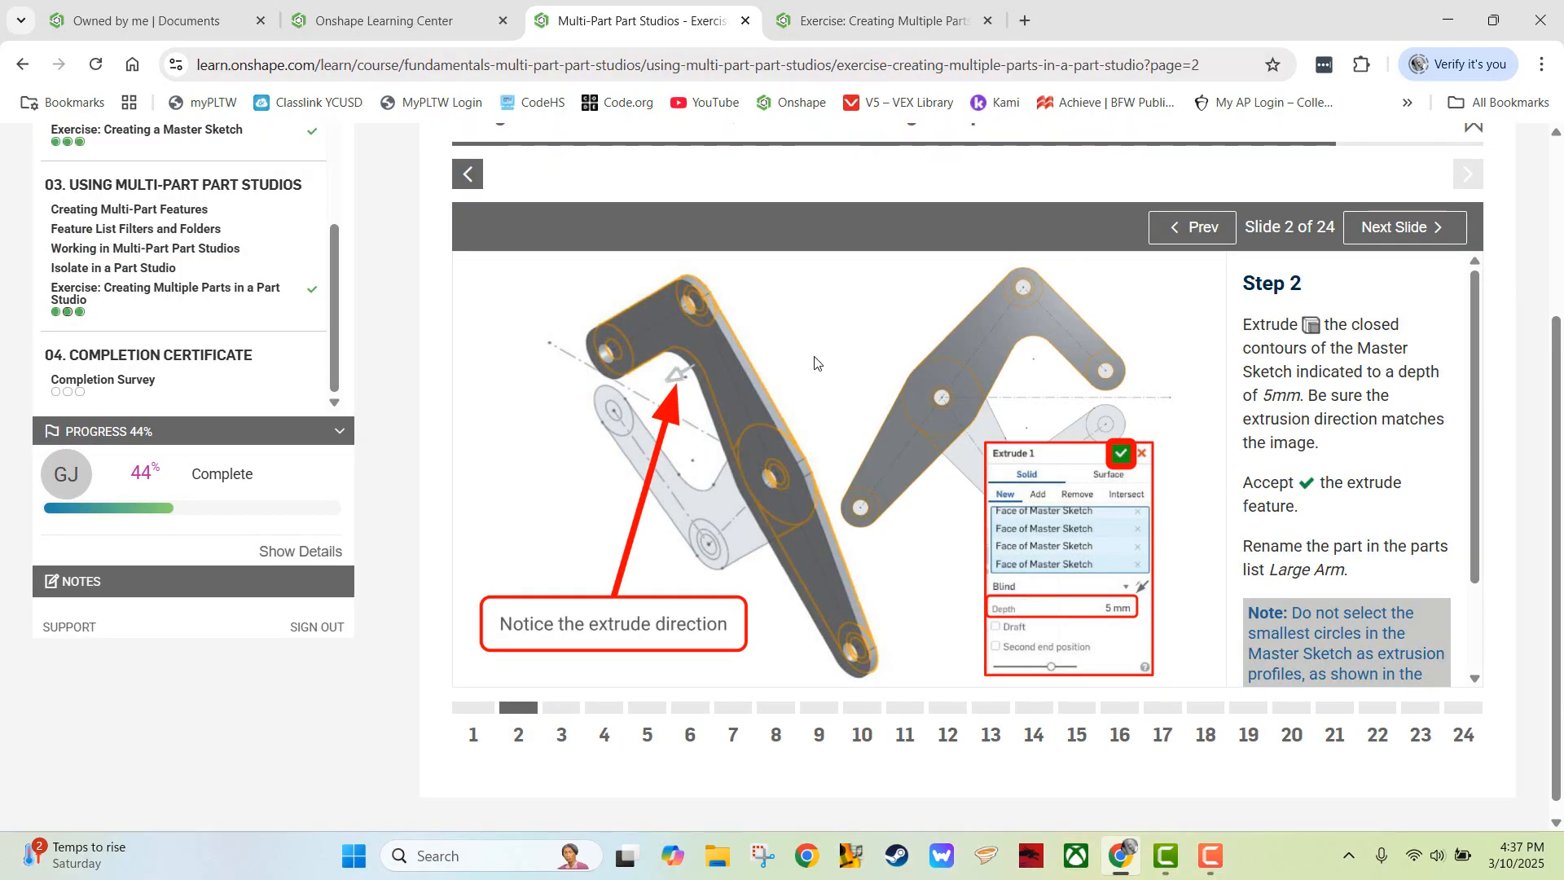
pyautogui.click(1394, 230)
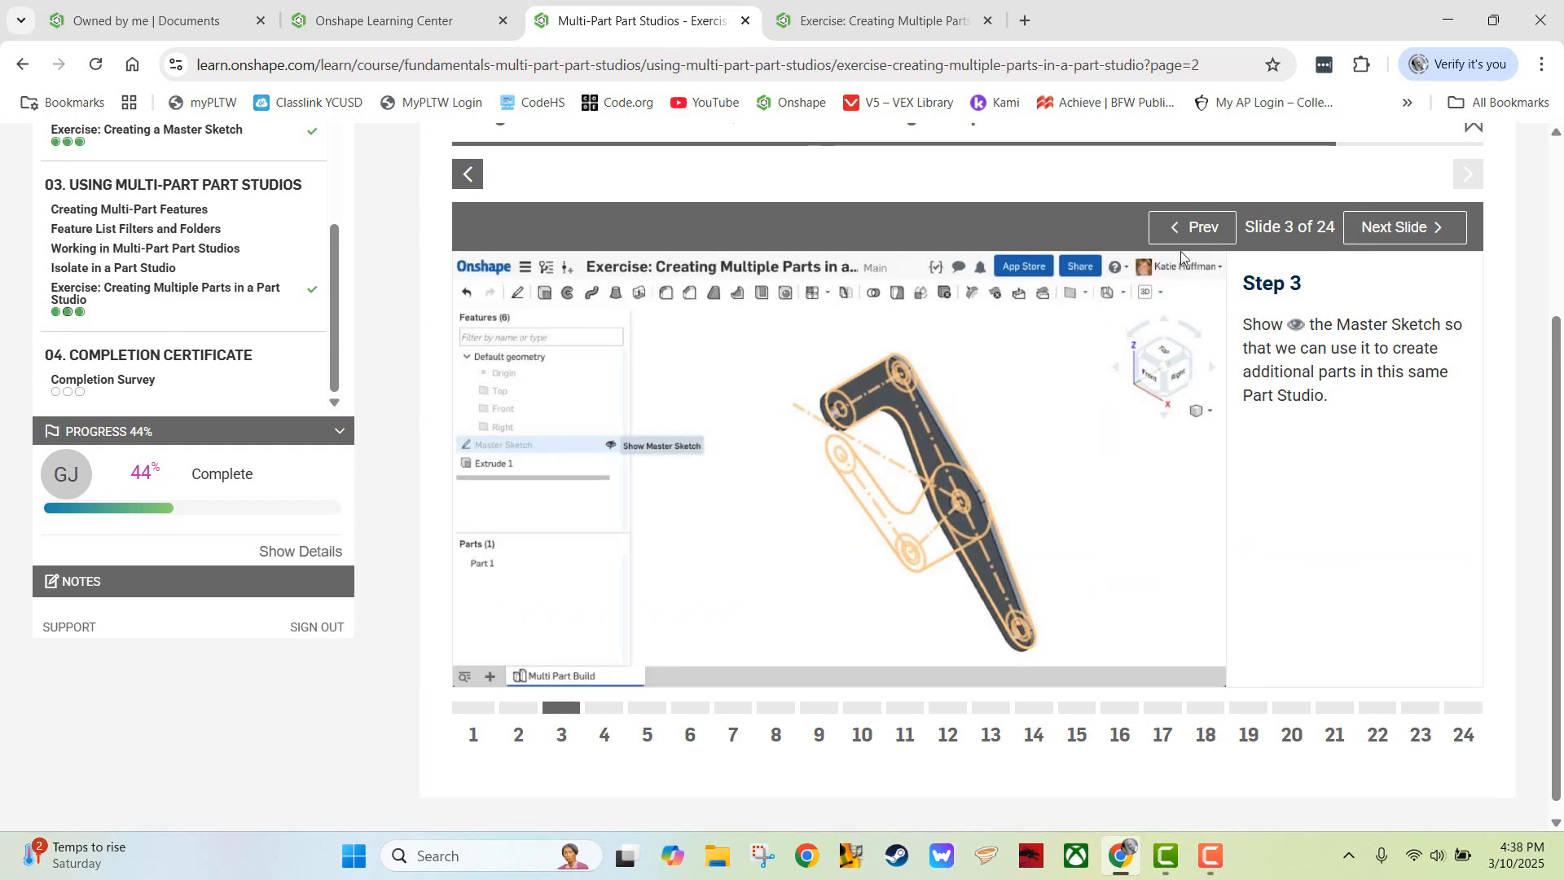
pyautogui.click(878, 22)
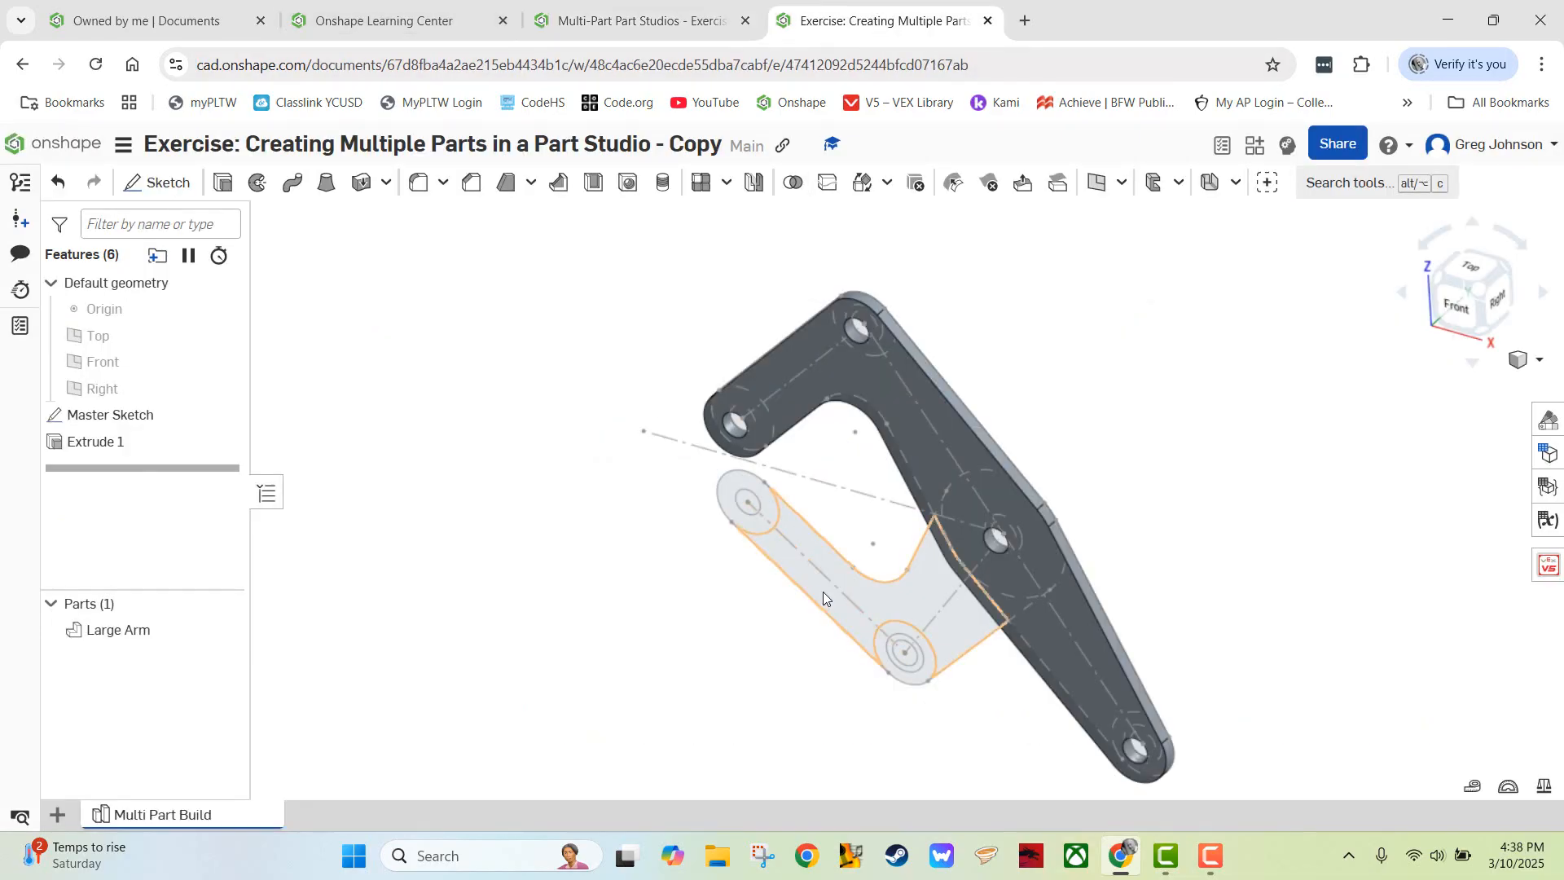
pyautogui.click(614, 17)
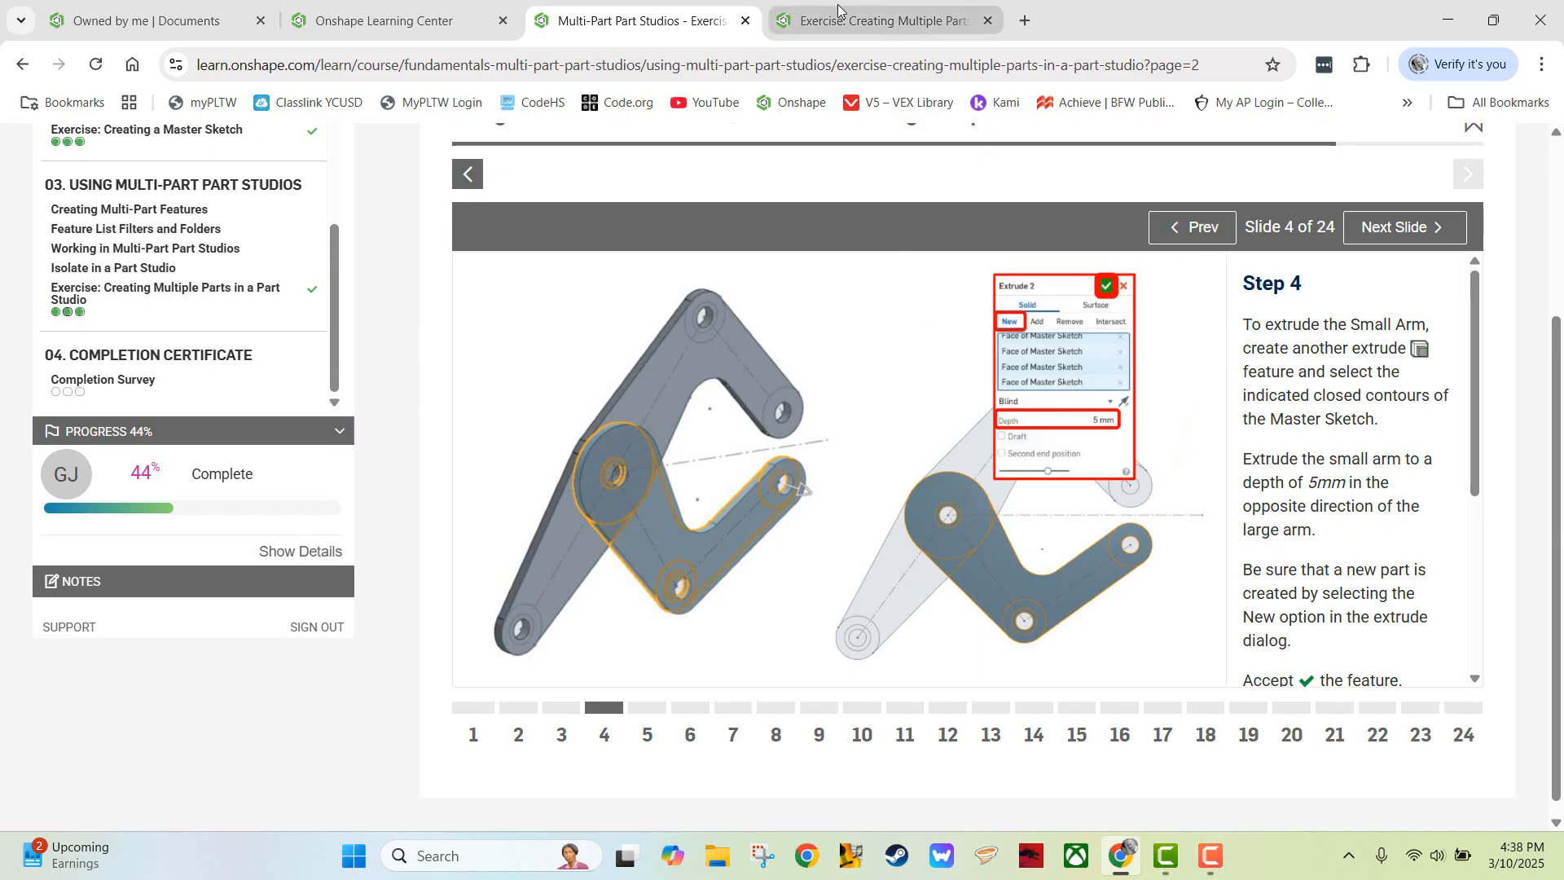
pyautogui.click(865, 20)
pyautogui.moveTo(1234, 538); pyautogui.dragTo(1099, 555, button='right')
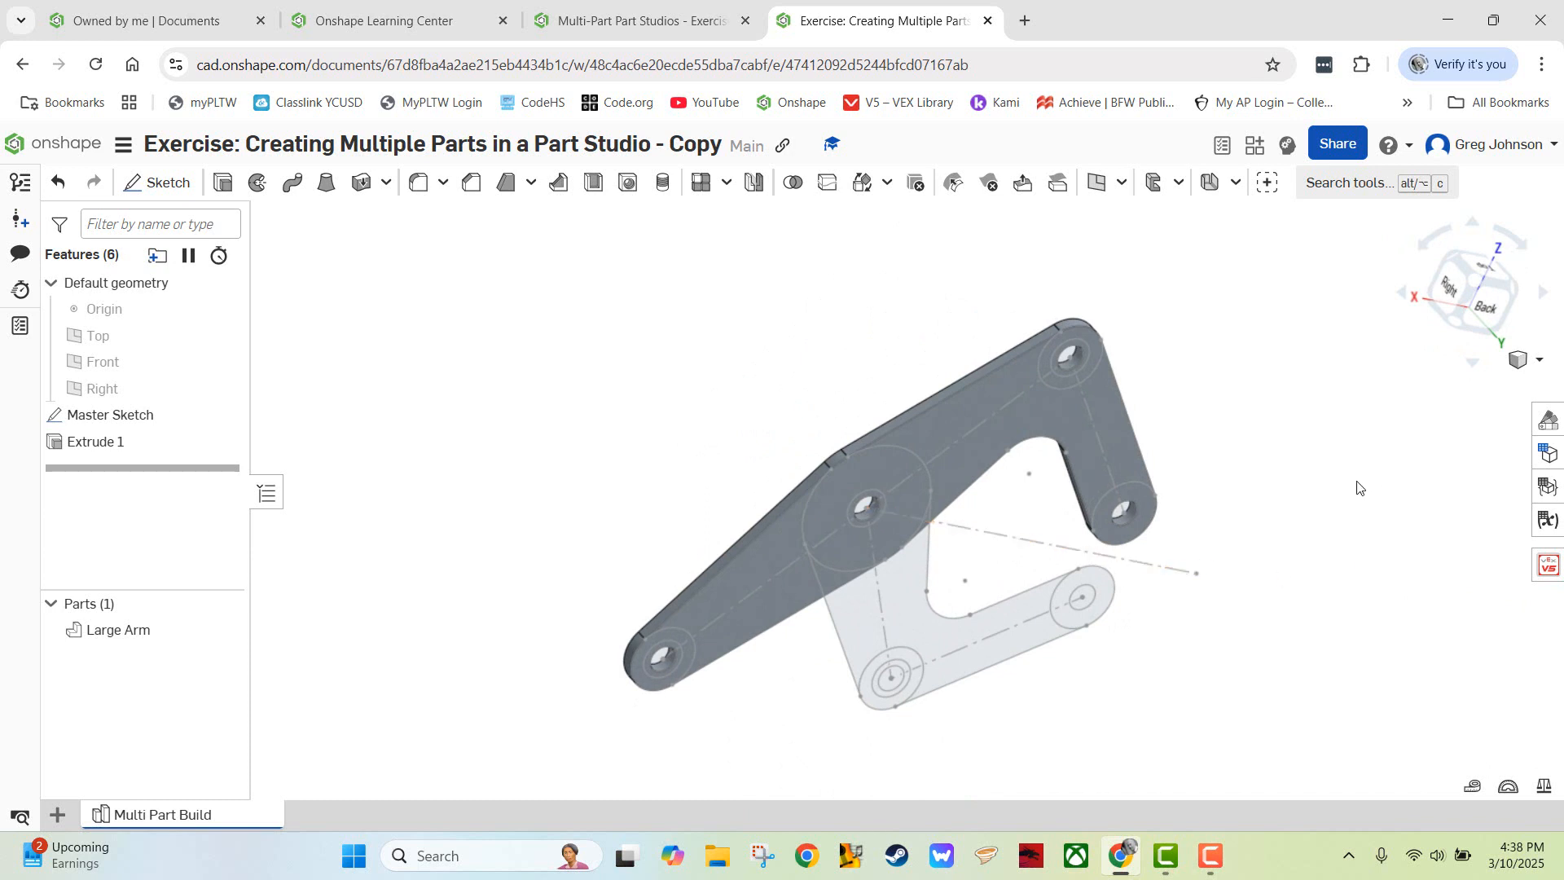
pyautogui.moveTo(1358, 487); pyautogui.dragTo(1336, 515, button='right')
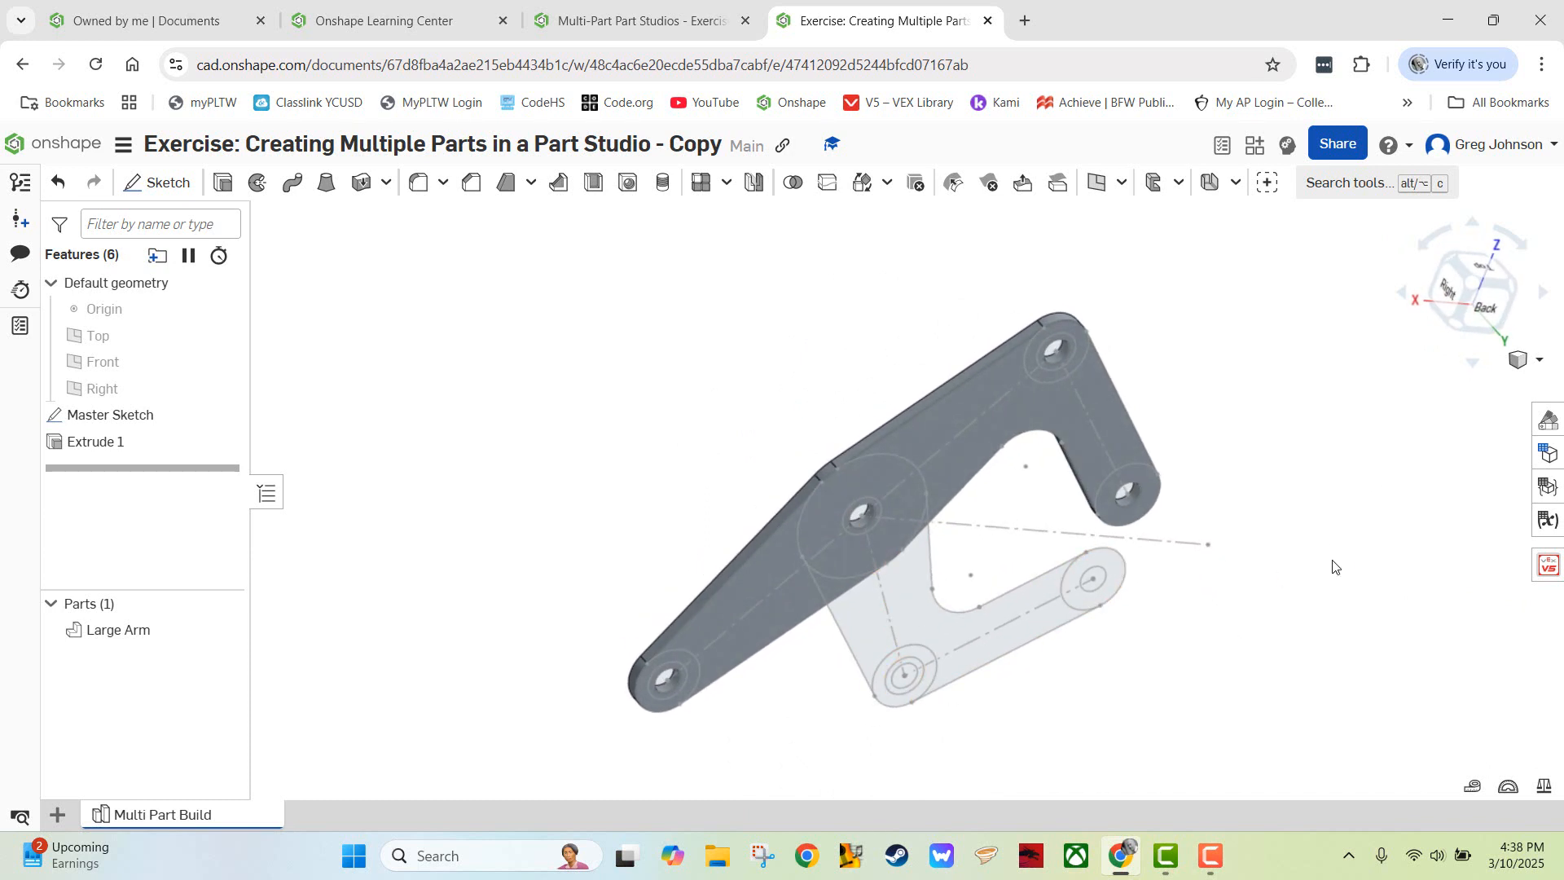
pyautogui.click(231, 187)
pyautogui.click(395, 375)
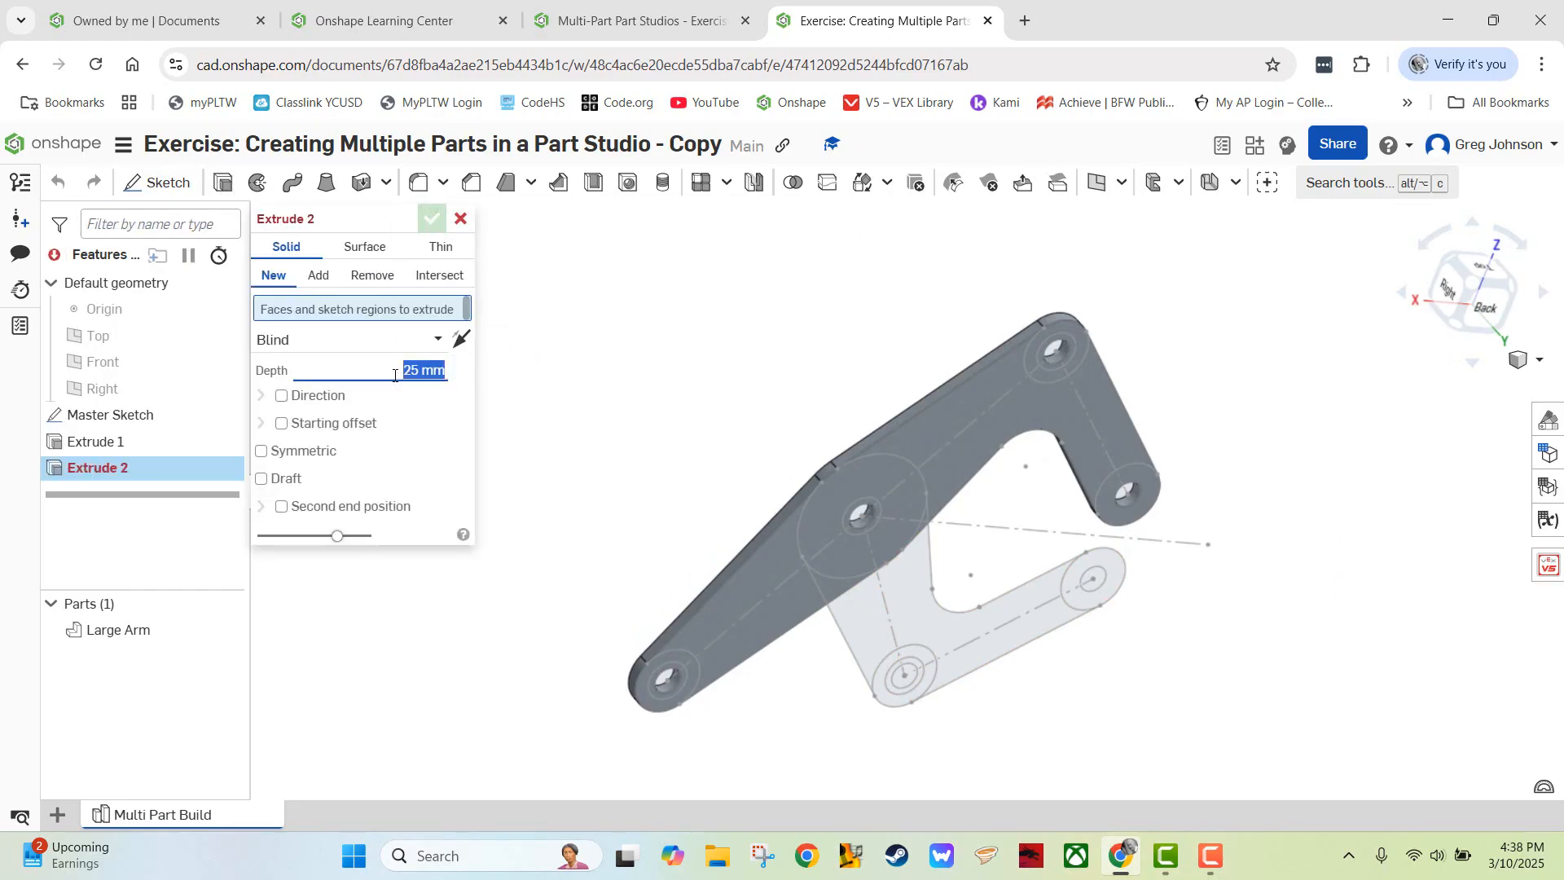
pyautogui.write('5')
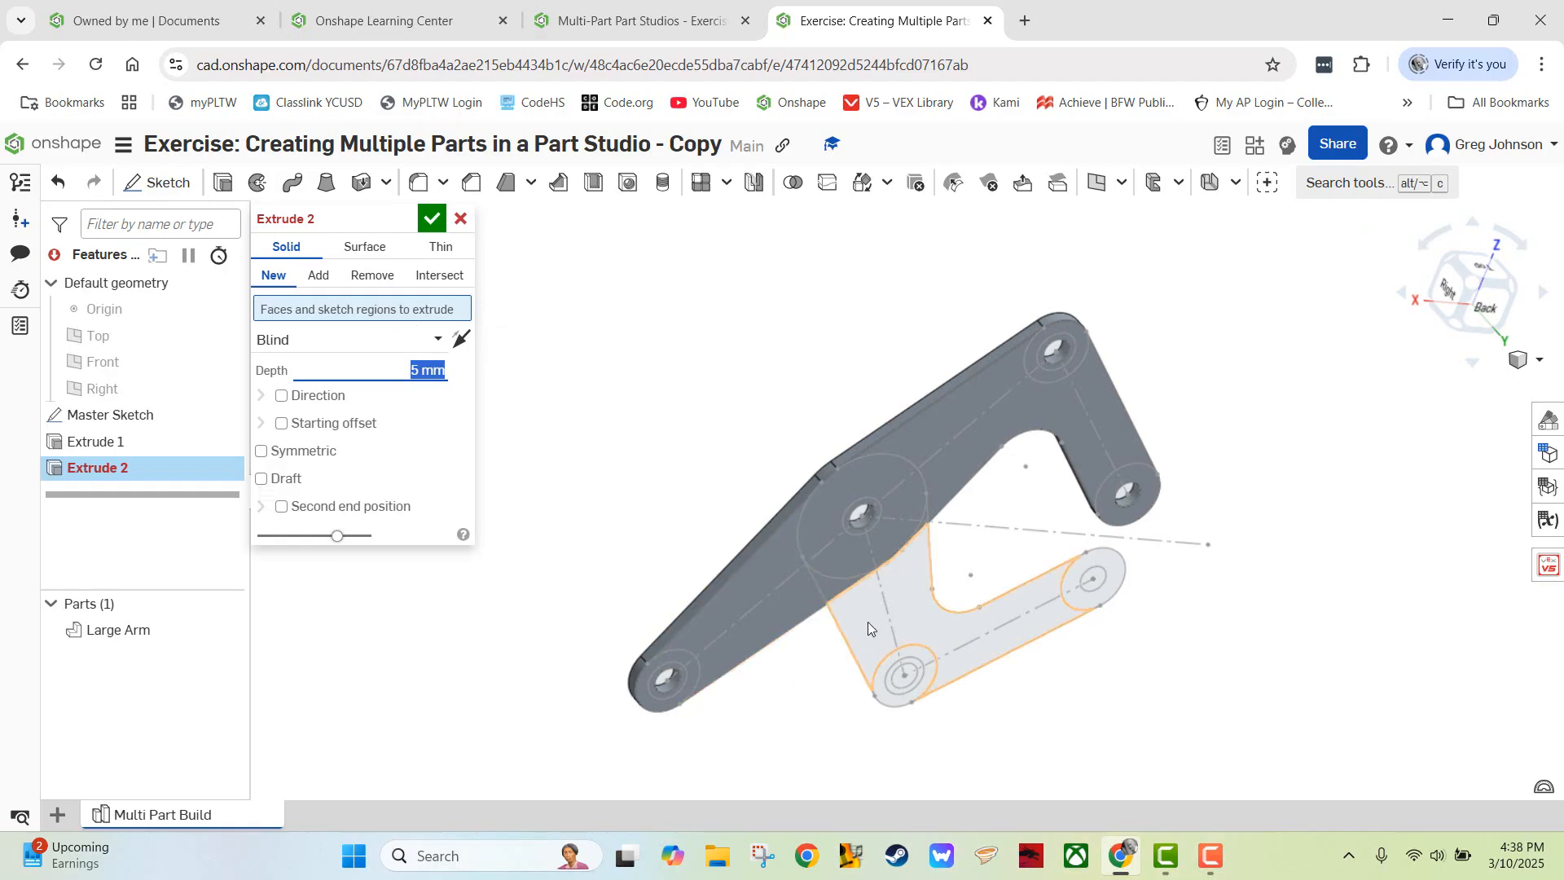
# - Select the pivot hole ring, large pivot circle, Small Arm contour and two adjoining slivers as the extrude profile, reversing the extrude direction
pyautogui.click(875, 523)
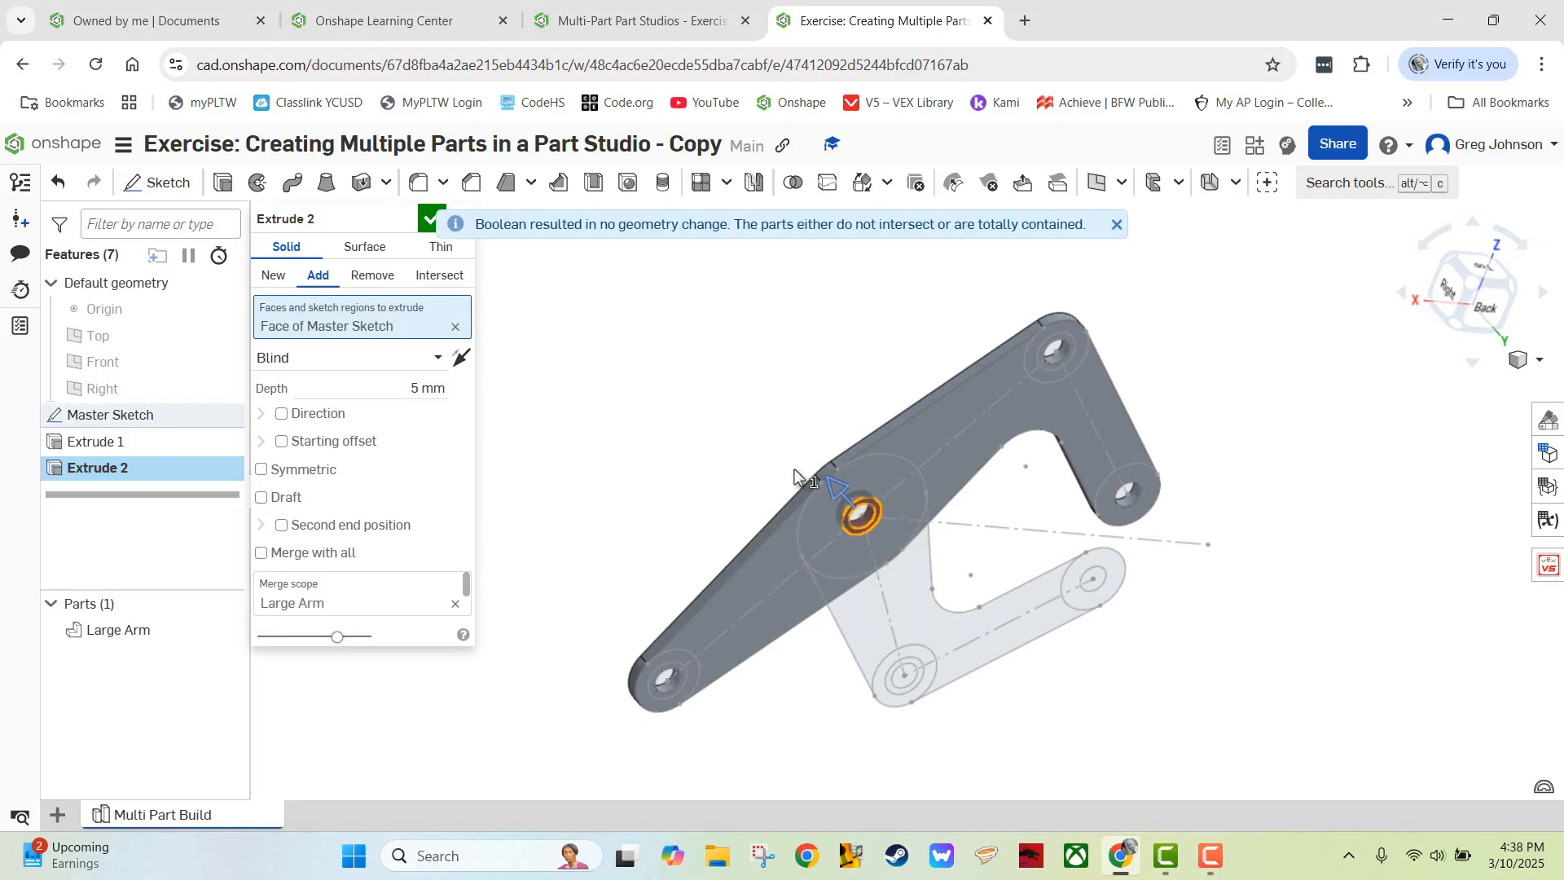
pyautogui.click(462, 360)
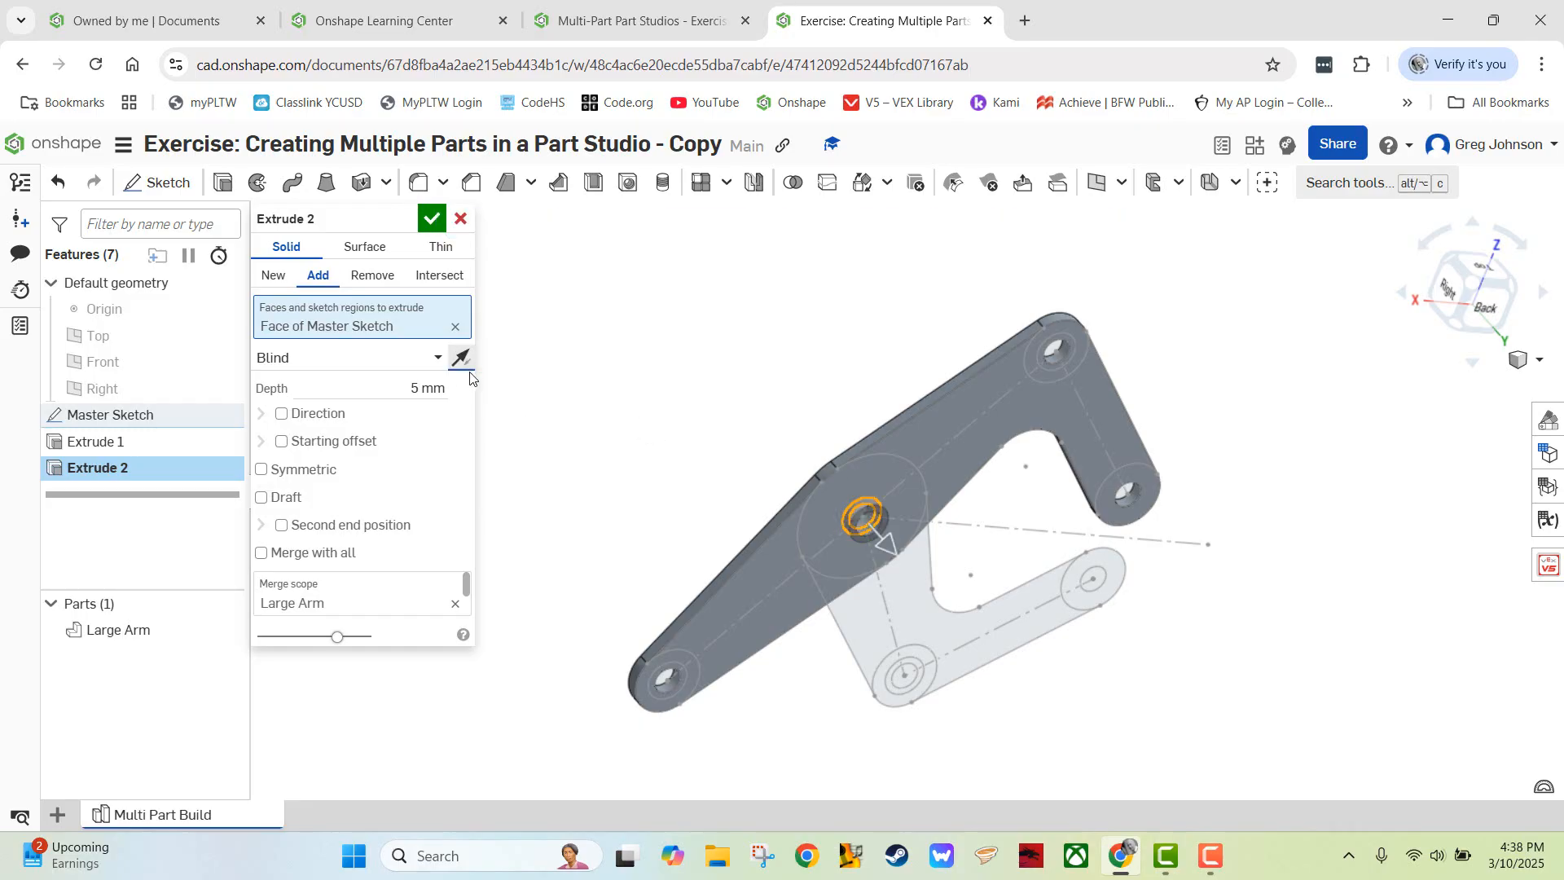
pyautogui.click(900, 485)
pyautogui.click(914, 580)
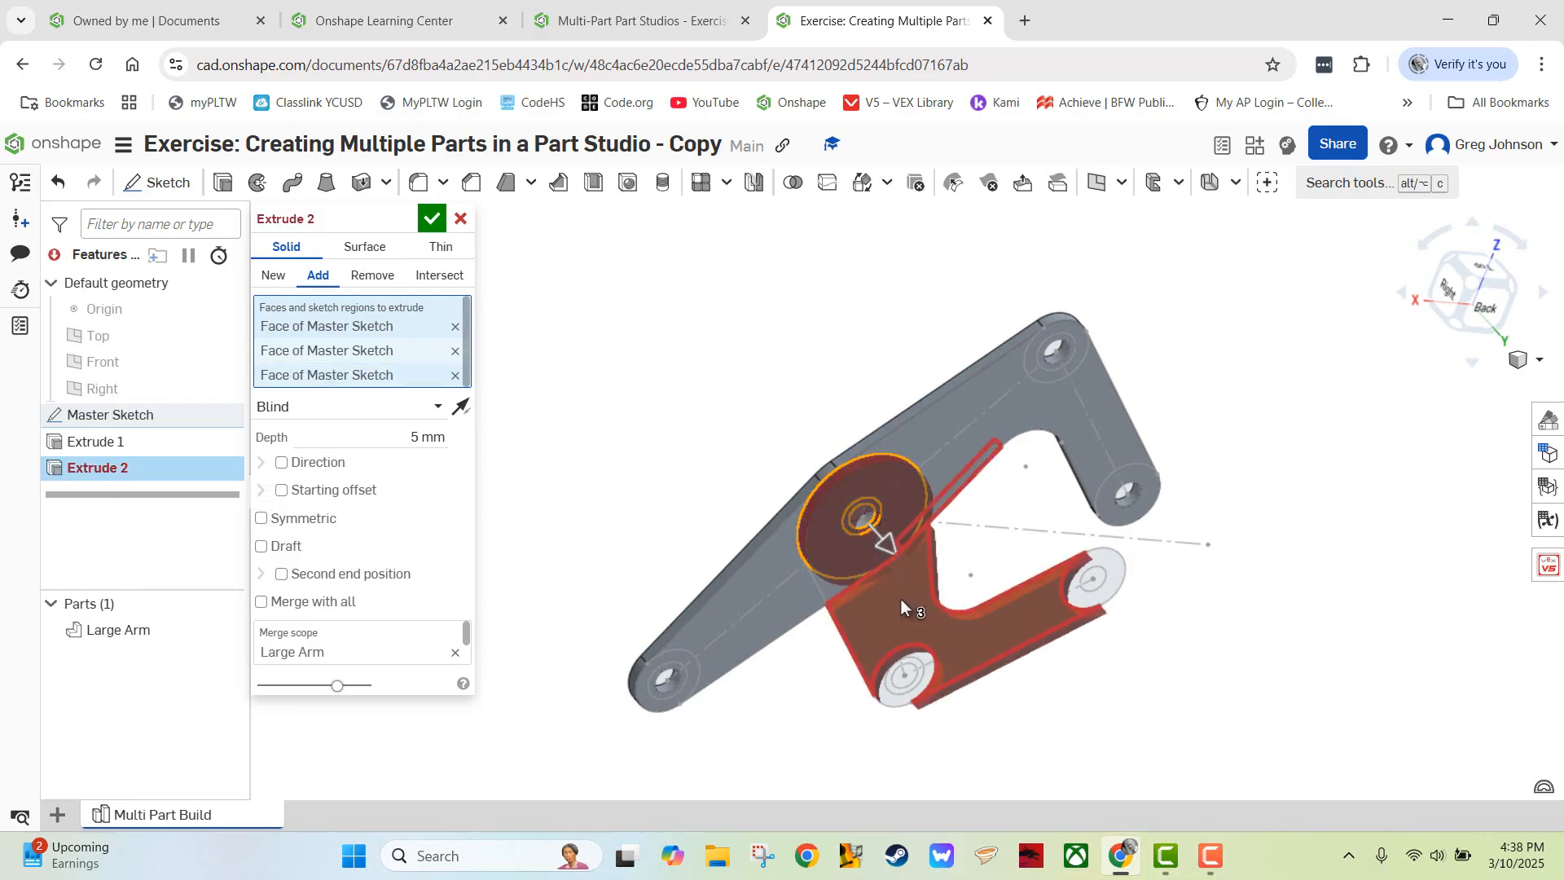
pyautogui.click(833, 590)
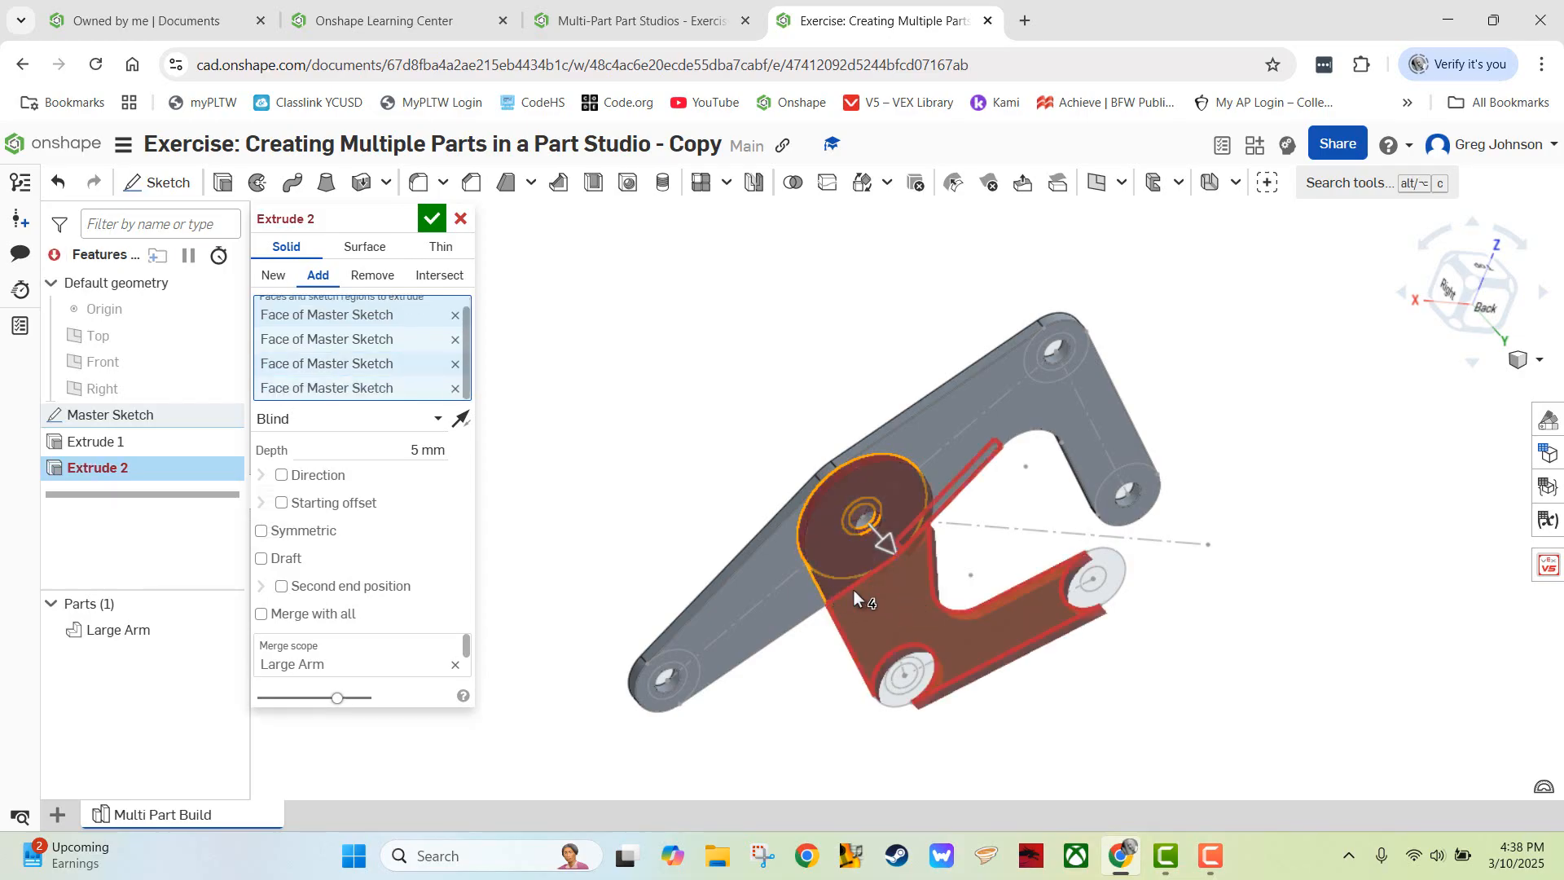
pyautogui.moveTo(999, 556); pyautogui.dragTo(962, 514, button='right')
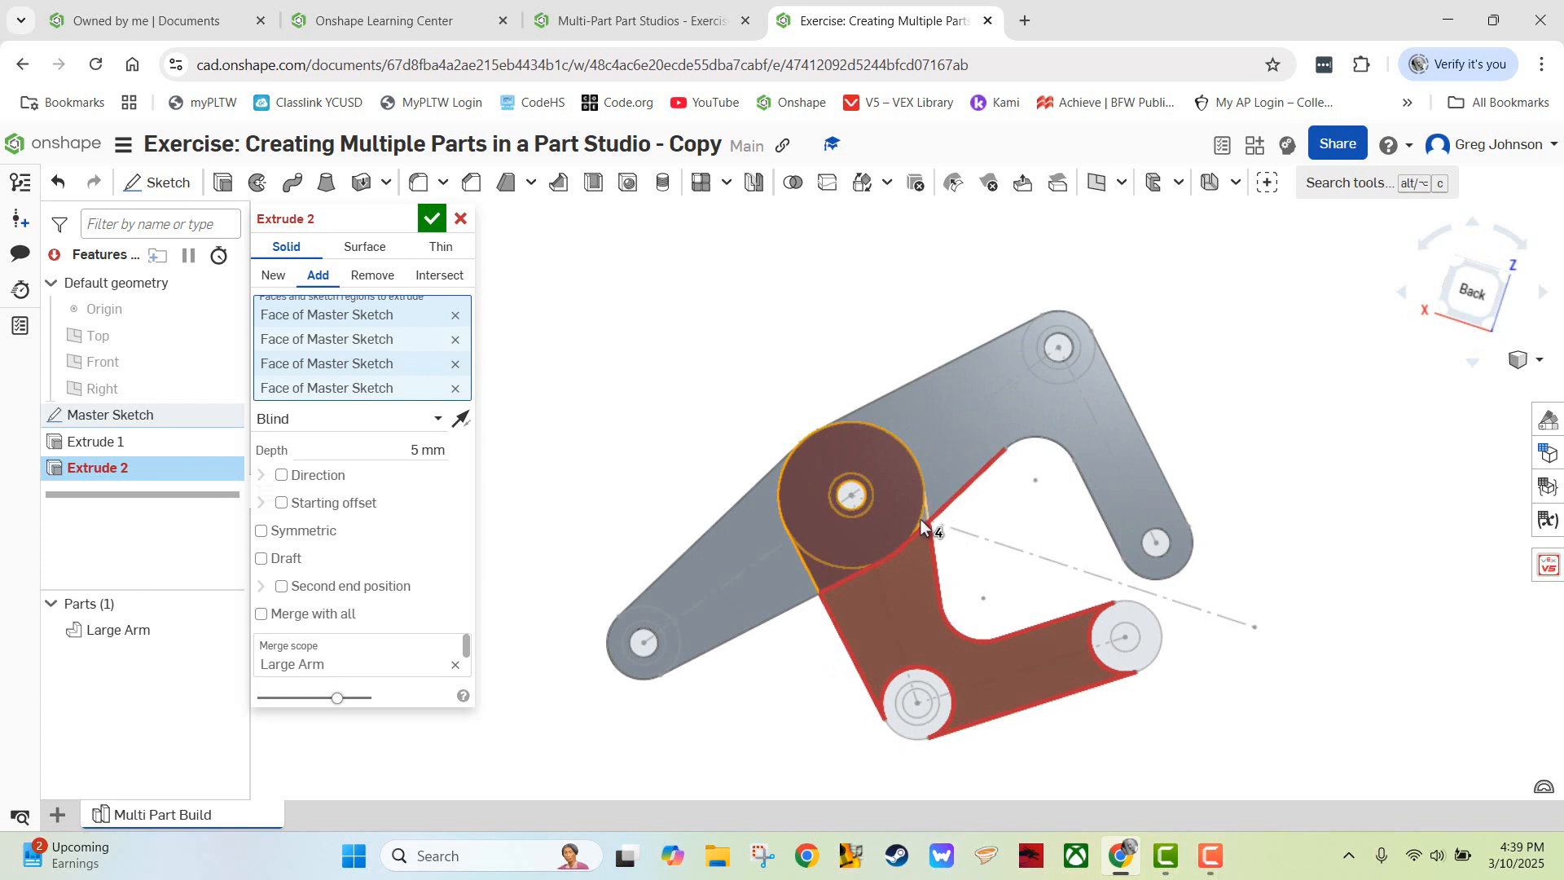
pyautogui.click(923, 525)
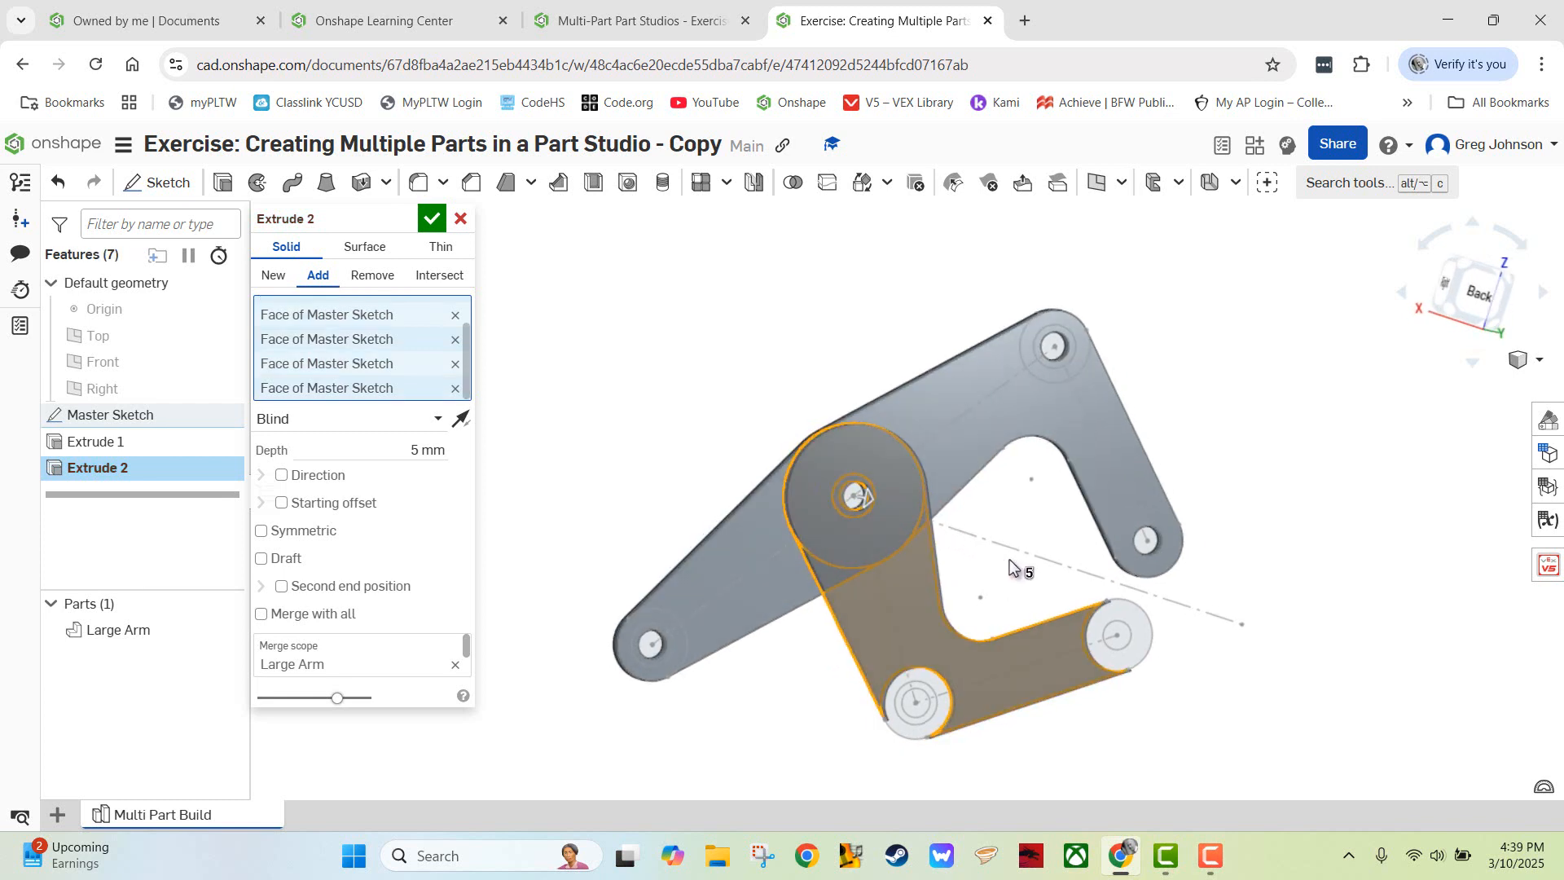
# - Add the ring regions around the Small Arm's two outer holes and accept the extrude as a new part
pyautogui.moveTo(1019, 570); pyautogui.dragTo(1016, 573, button='right')
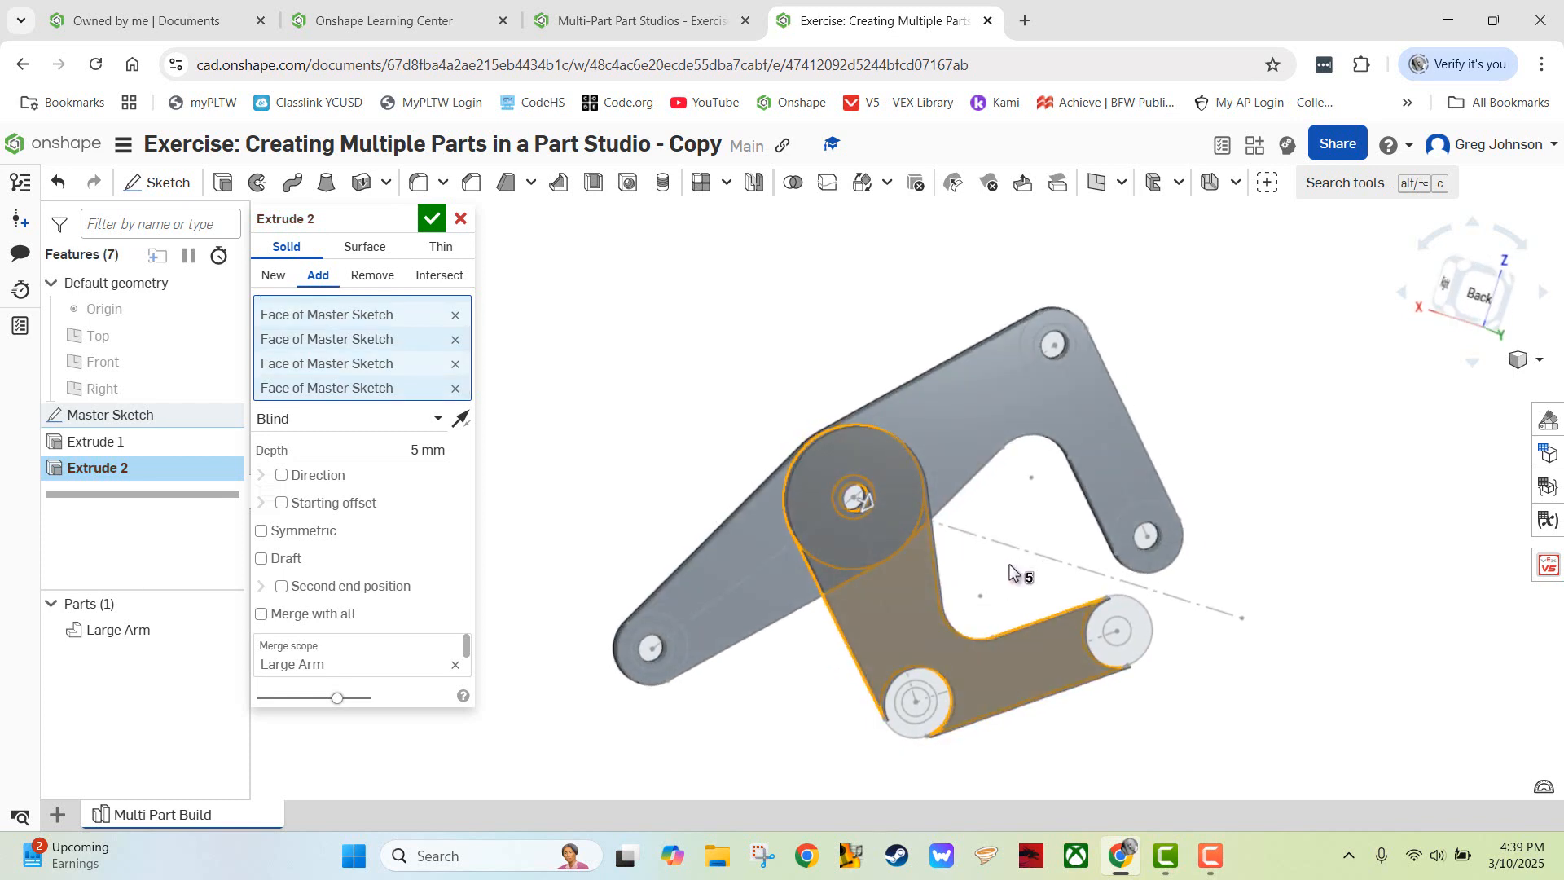
pyautogui.click(932, 695)
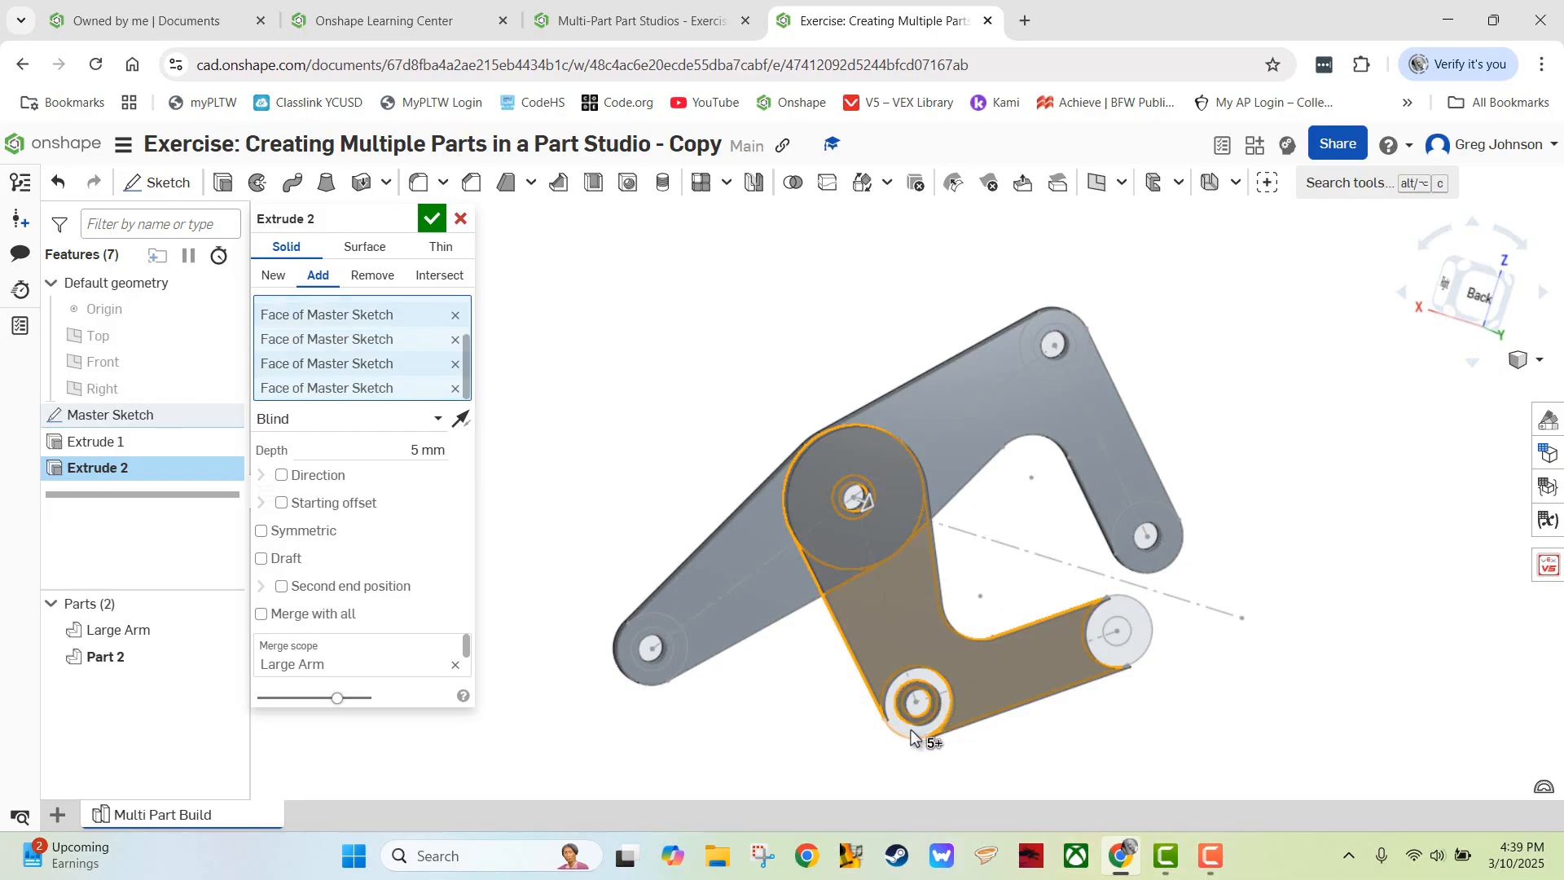
pyautogui.click(1135, 648)
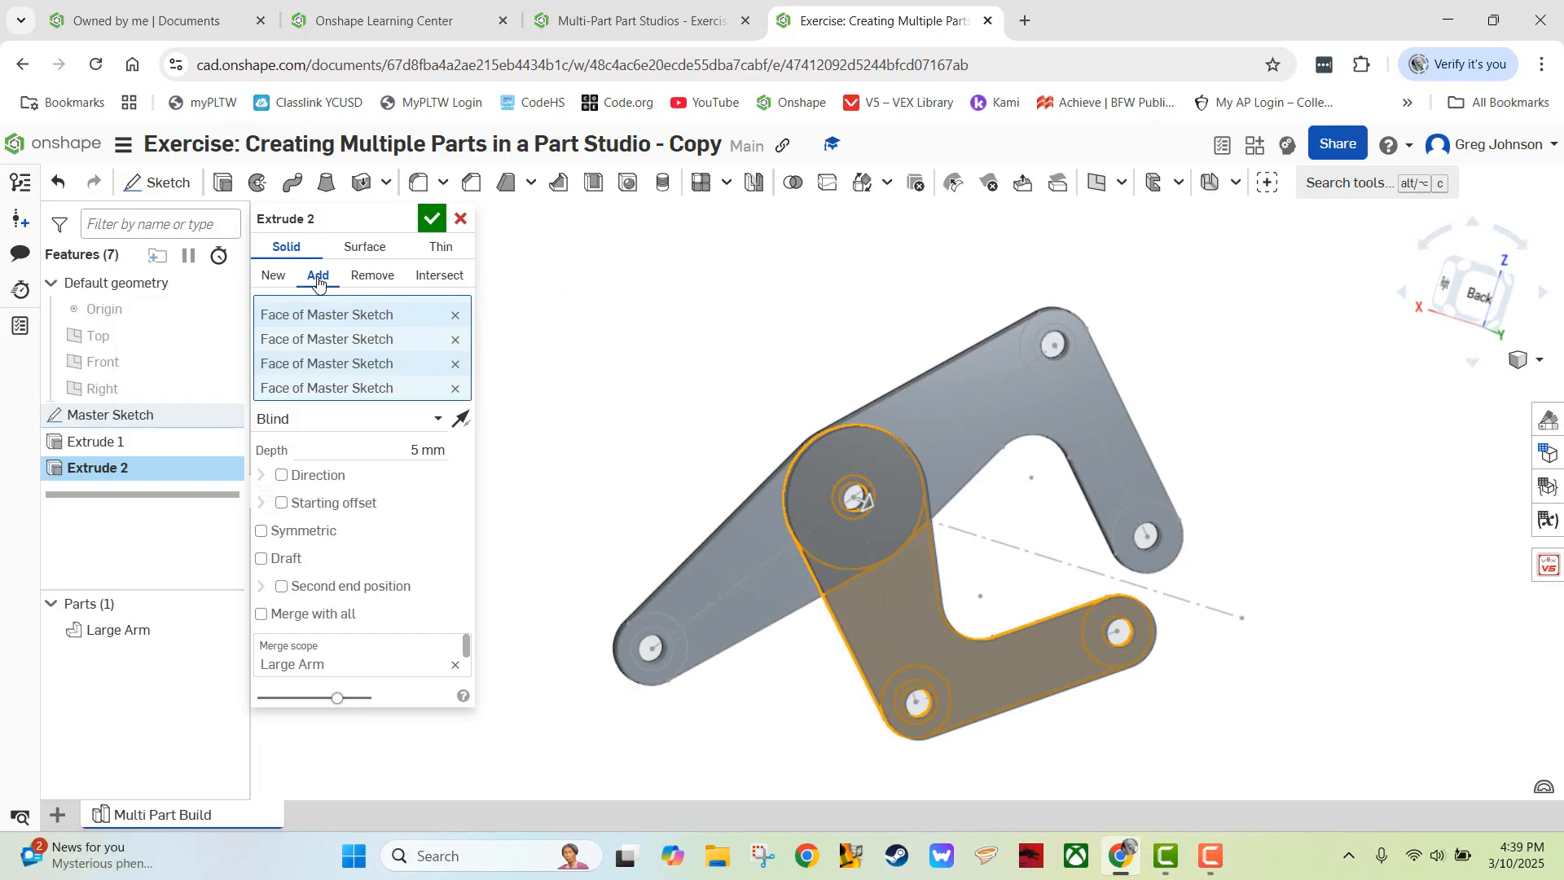
pyautogui.click(271, 278)
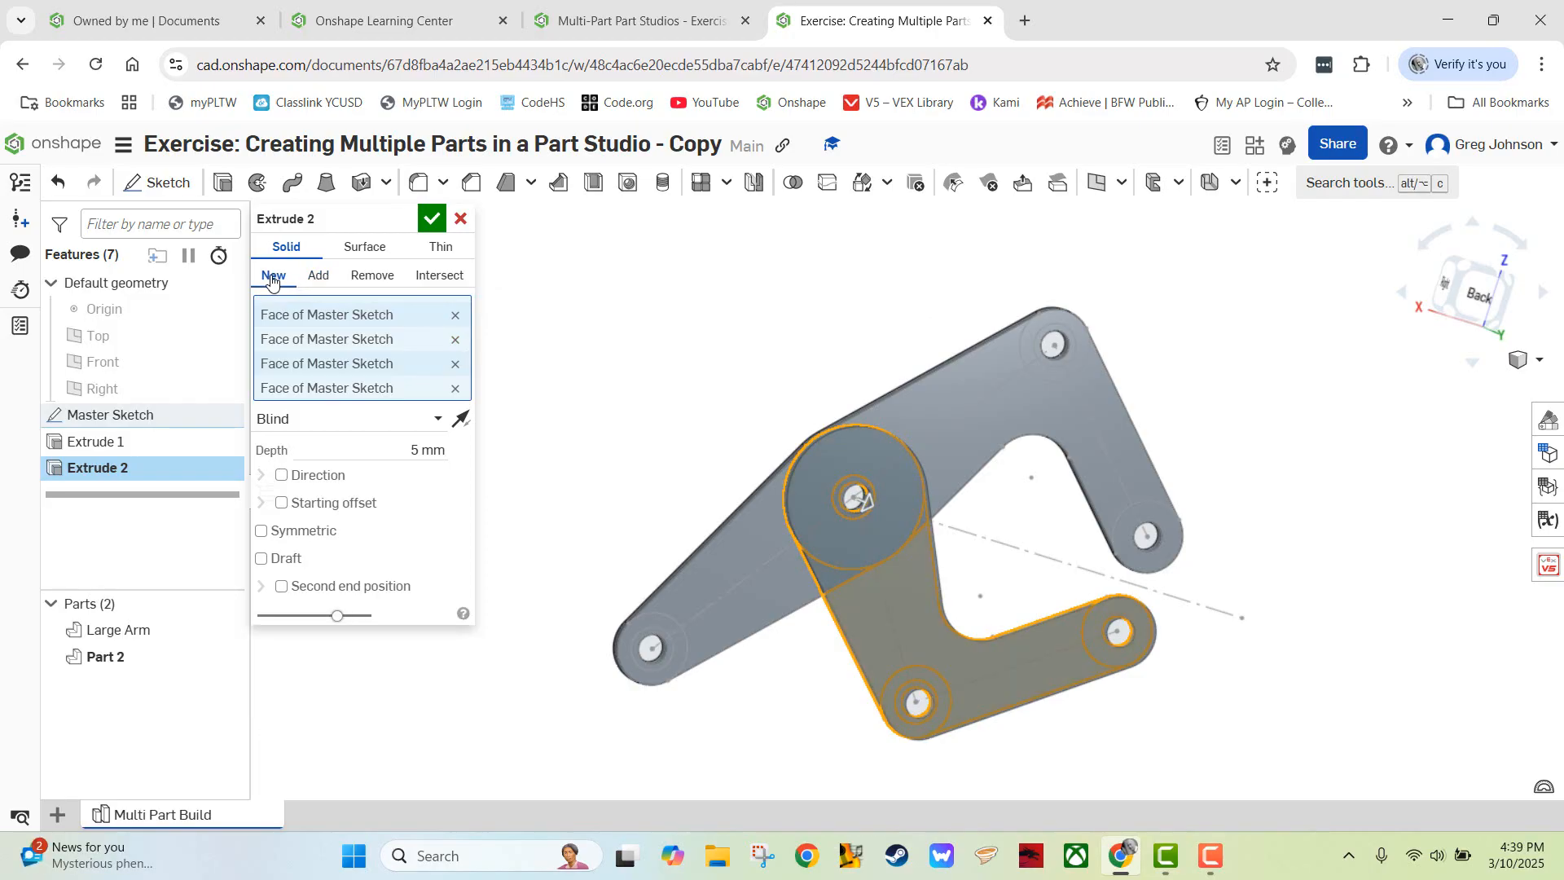
pyautogui.click(435, 219)
pyautogui.moveTo(508, 323)
pyautogui.mouseDown(button='right')
pyautogui.moveTo(527, 356)
pyautogui.moveTo(548, 339)
pyautogui.moveTo(528, 340)
pyautogui.moveTo(554, 391)
pyautogui.moveTo(492, 363)
pyautogui.moveTo(562, 349)
pyautogui.moveTo(586, 380)
pyautogui.moveTo(604, 332)
pyautogui.moveTo(510, 334)
pyautogui.mouseUp(button='right')
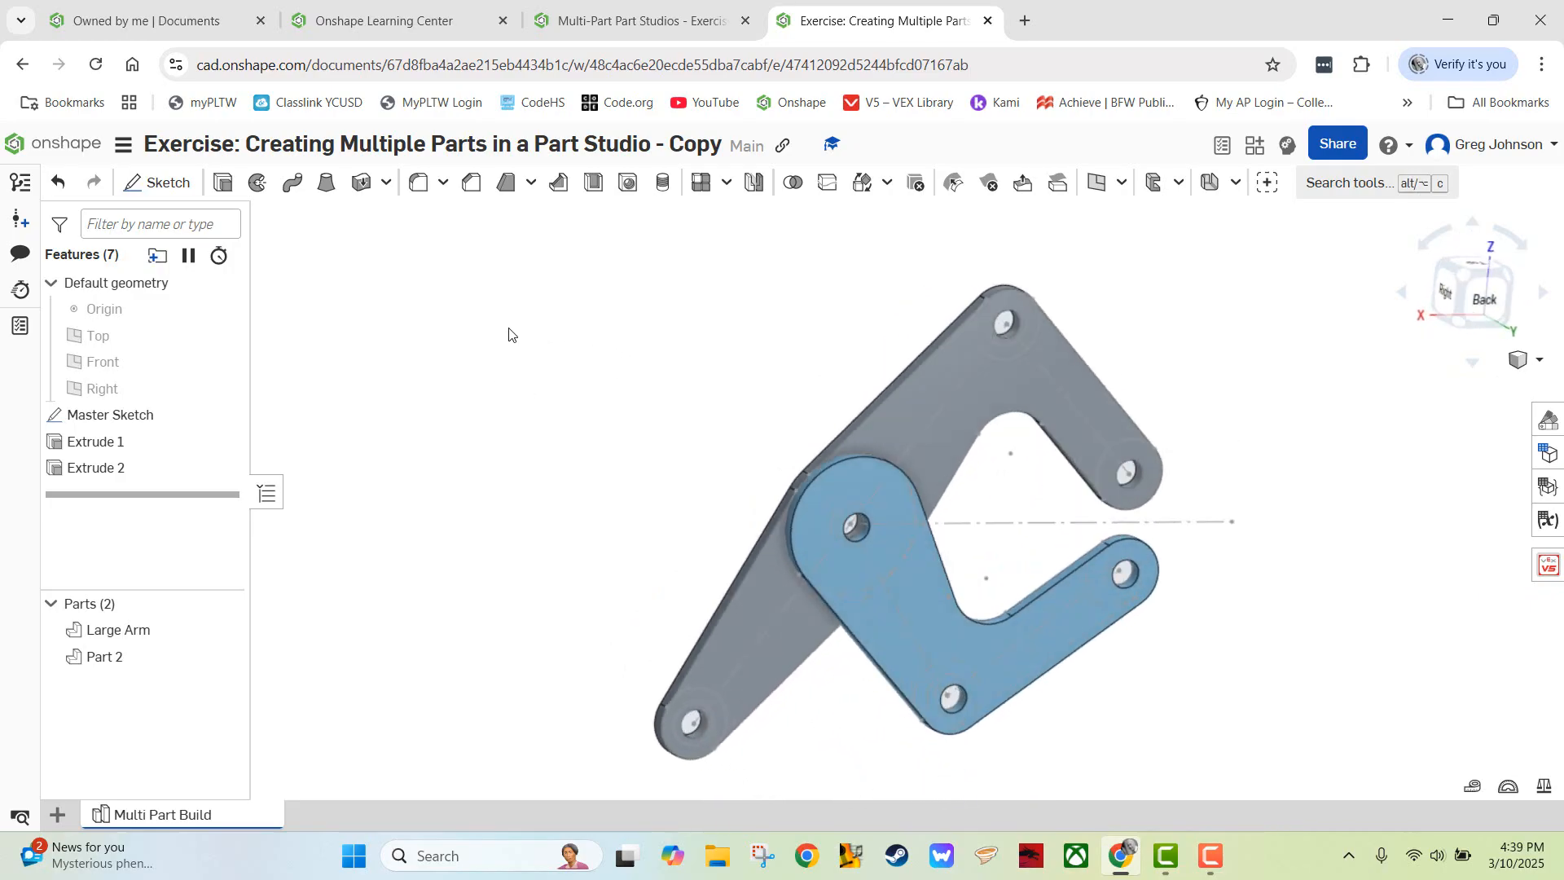
# - Check exercise steps 4 and 5 and rename the second extruded part as Small Arm
pyautogui.click(623, 19)
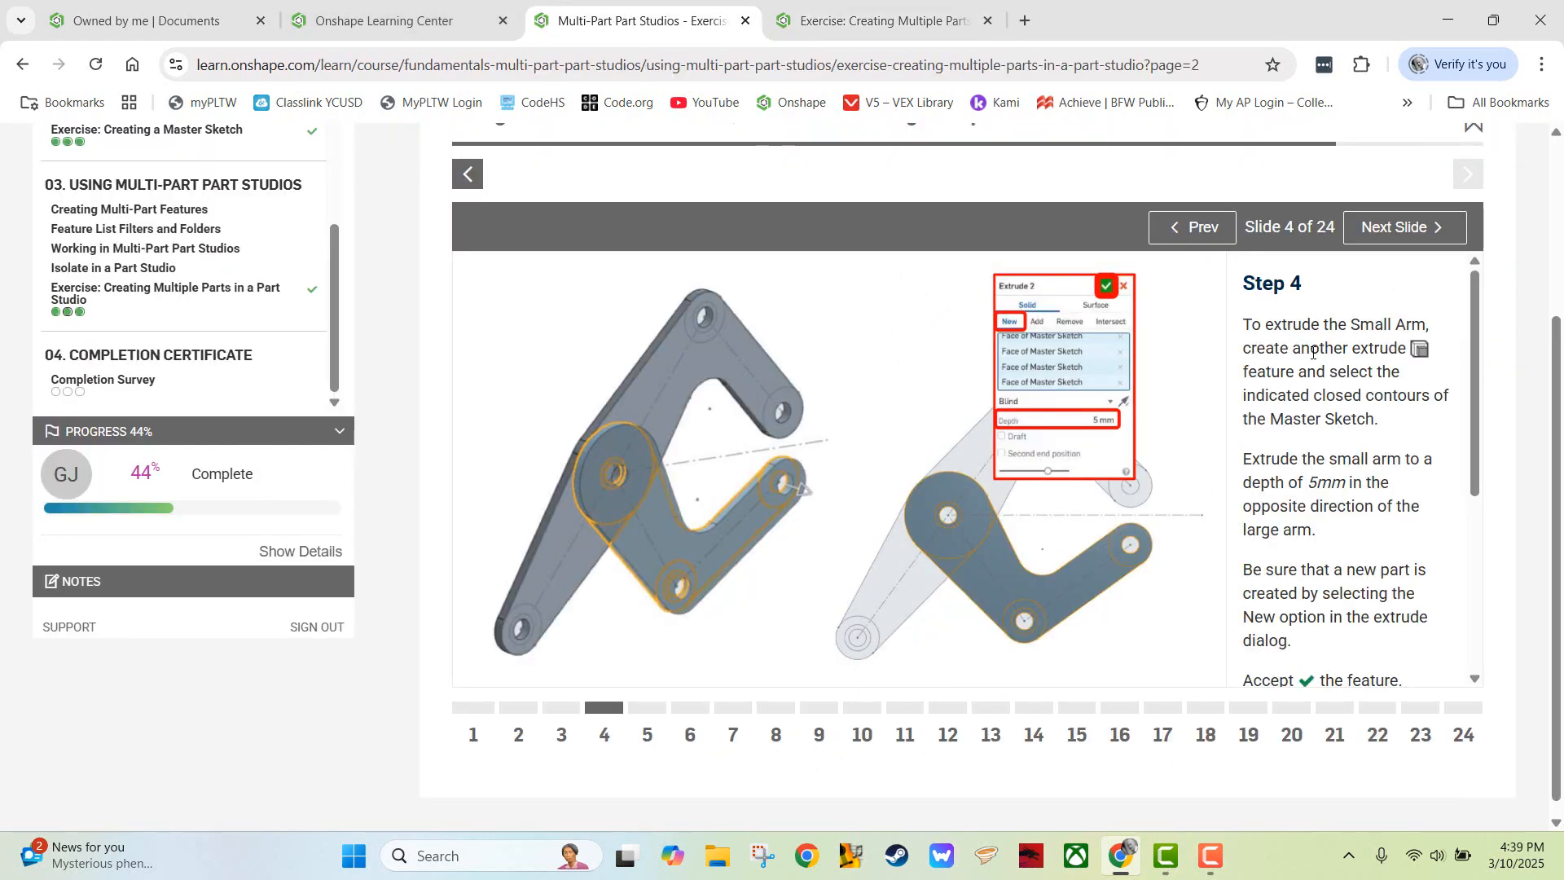
pyautogui.click(1392, 234)
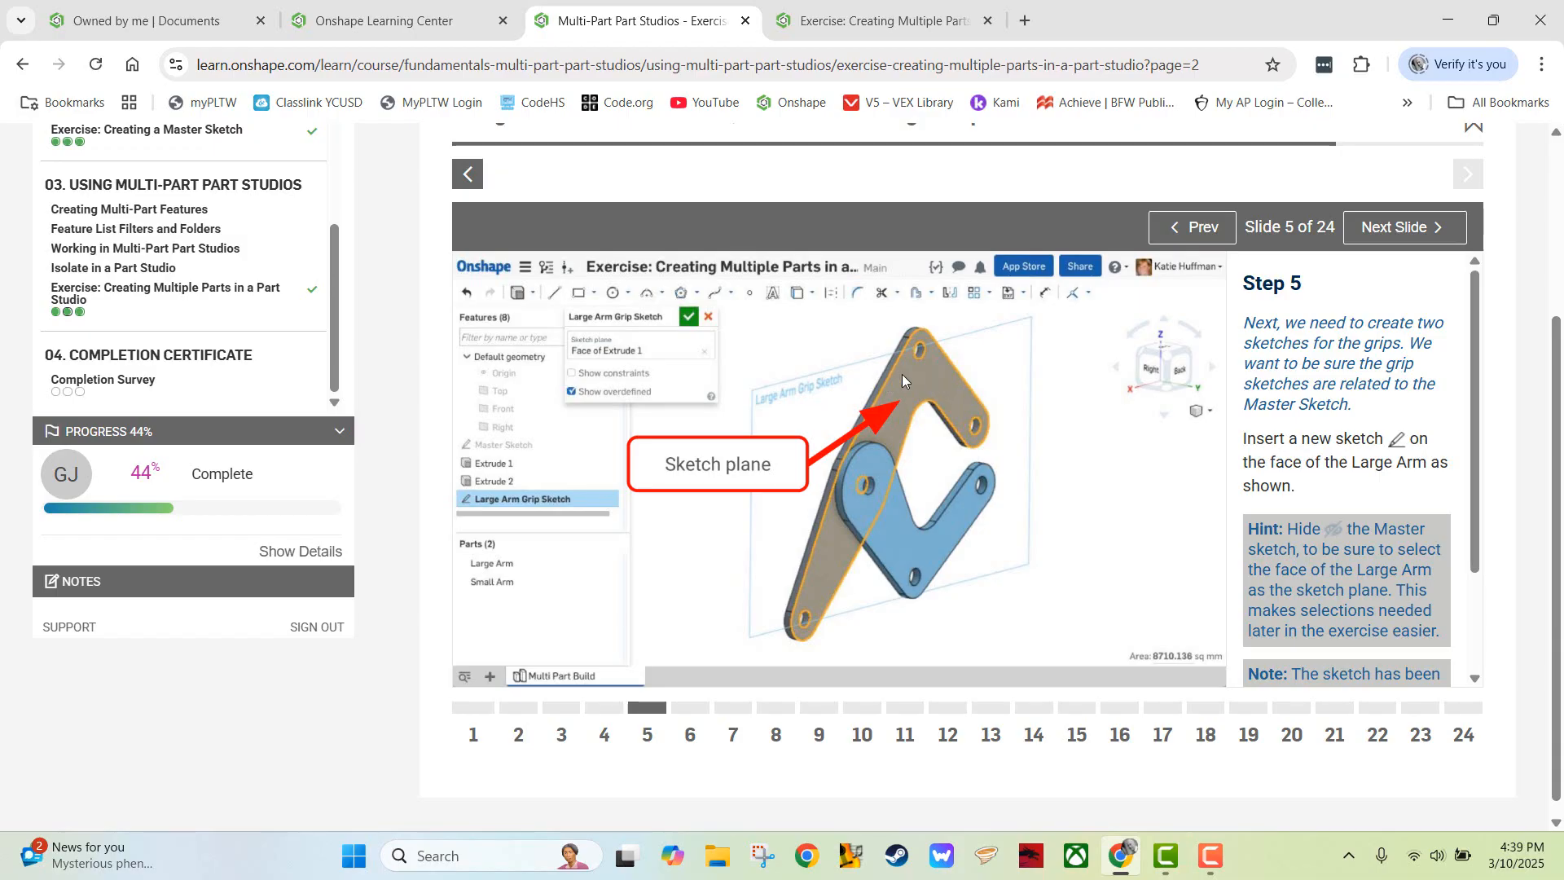
pyautogui.click(854, 22)
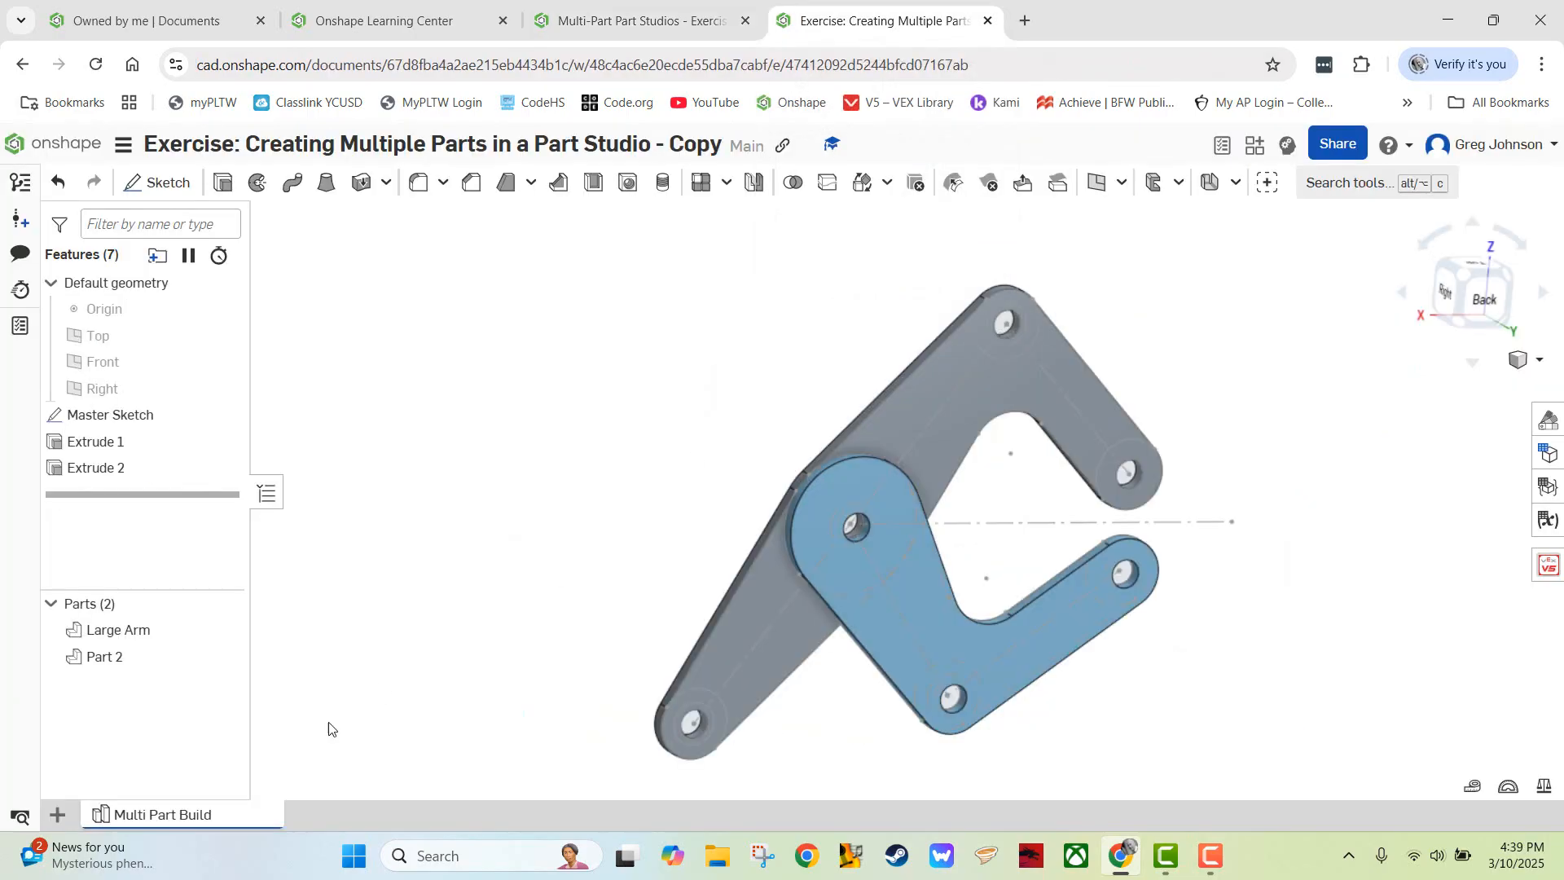
pyautogui.rightClick(110, 665)
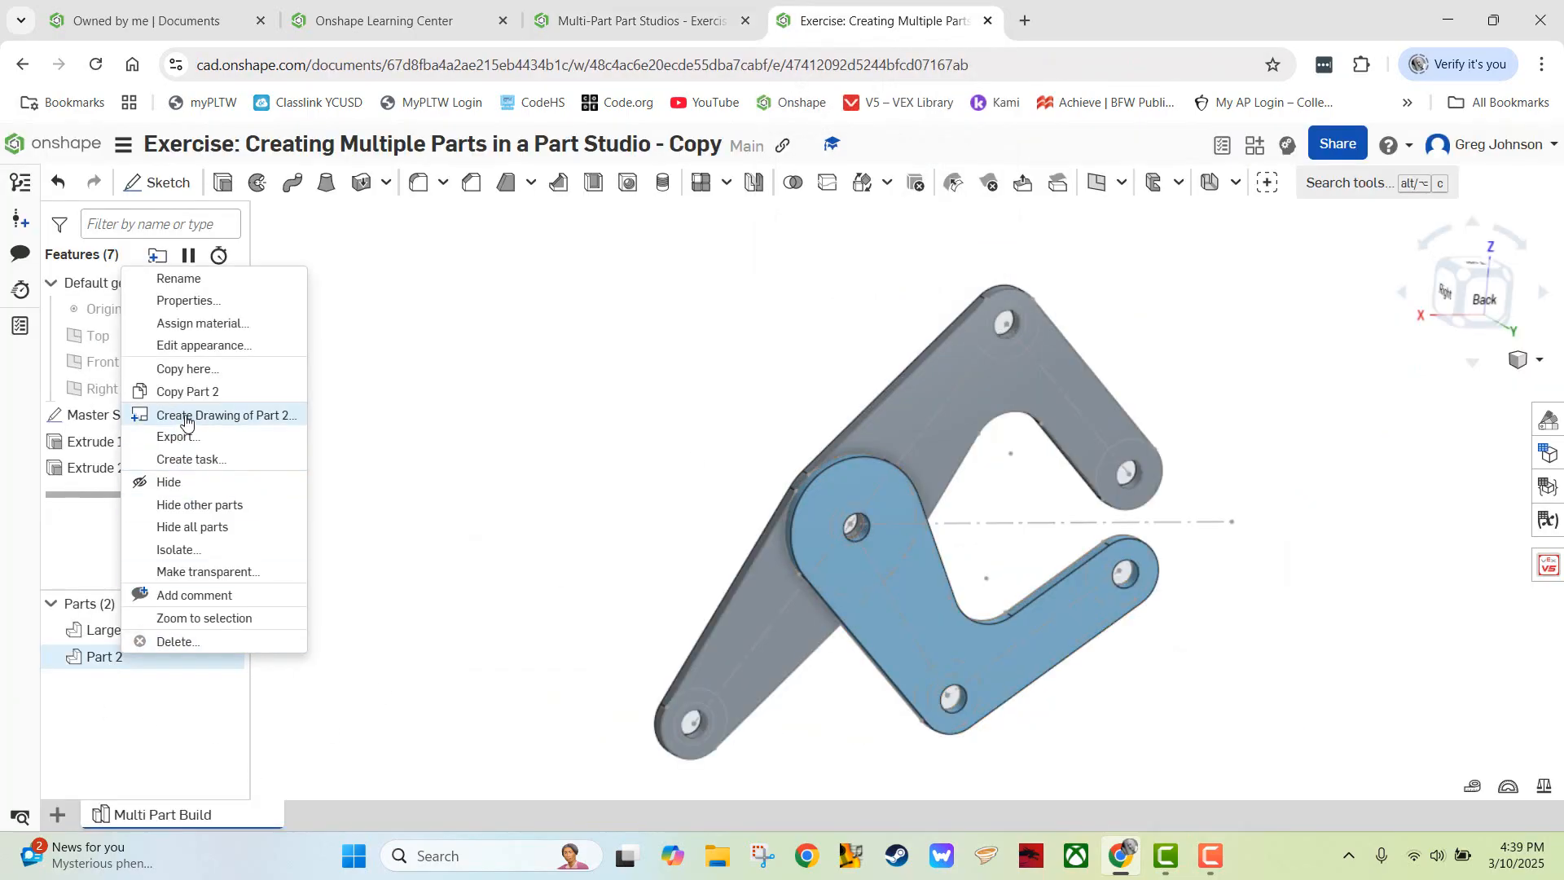
pyautogui.click(176, 280)
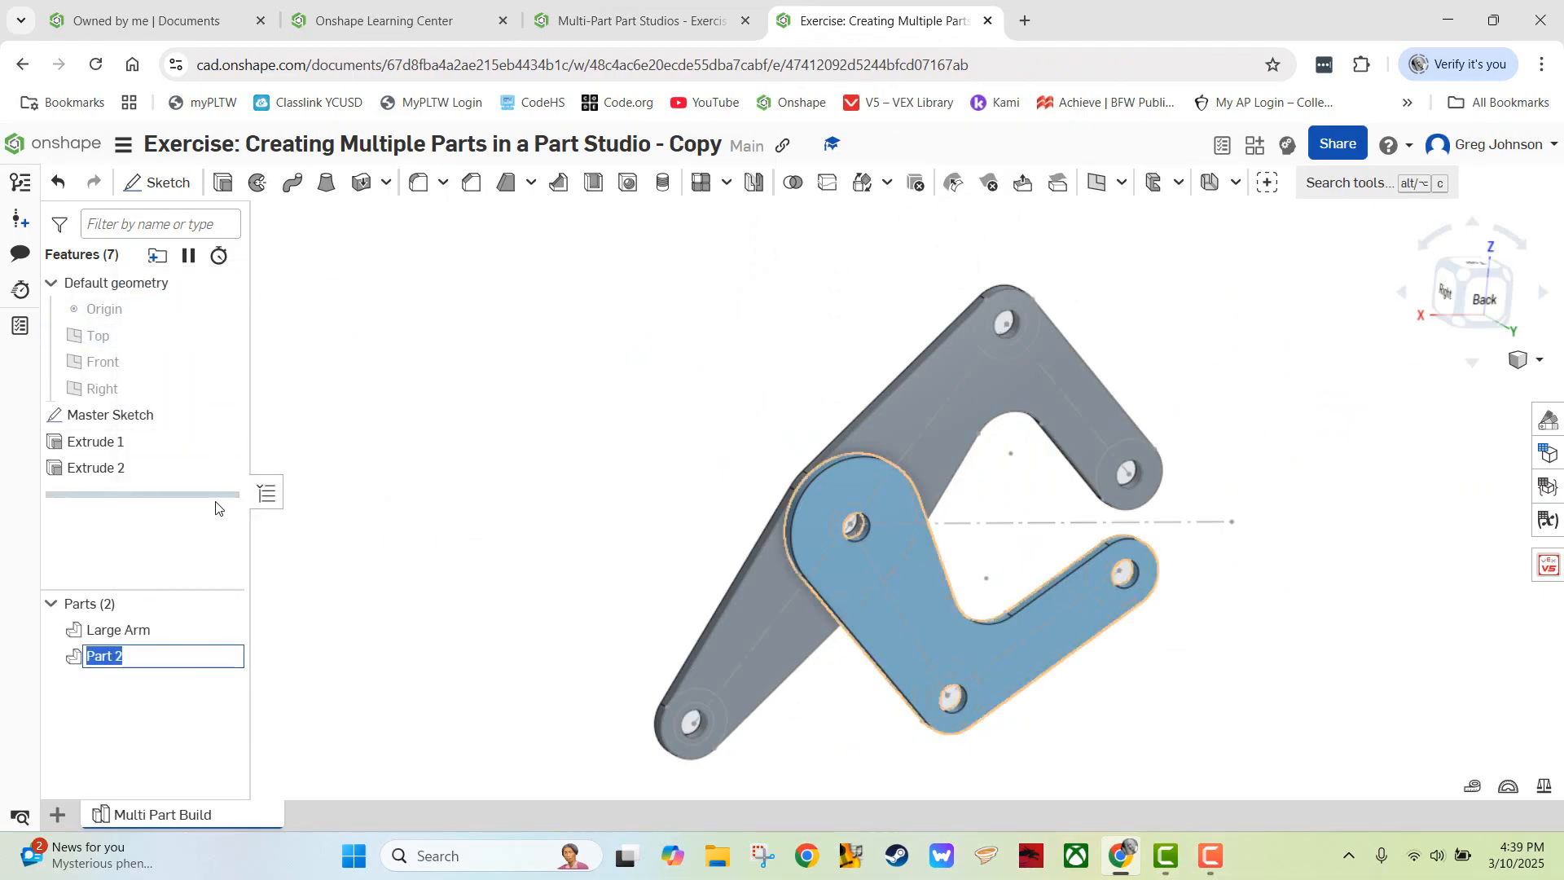
pyautogui.write('Small ARrm')
pyautogui.press('Return')
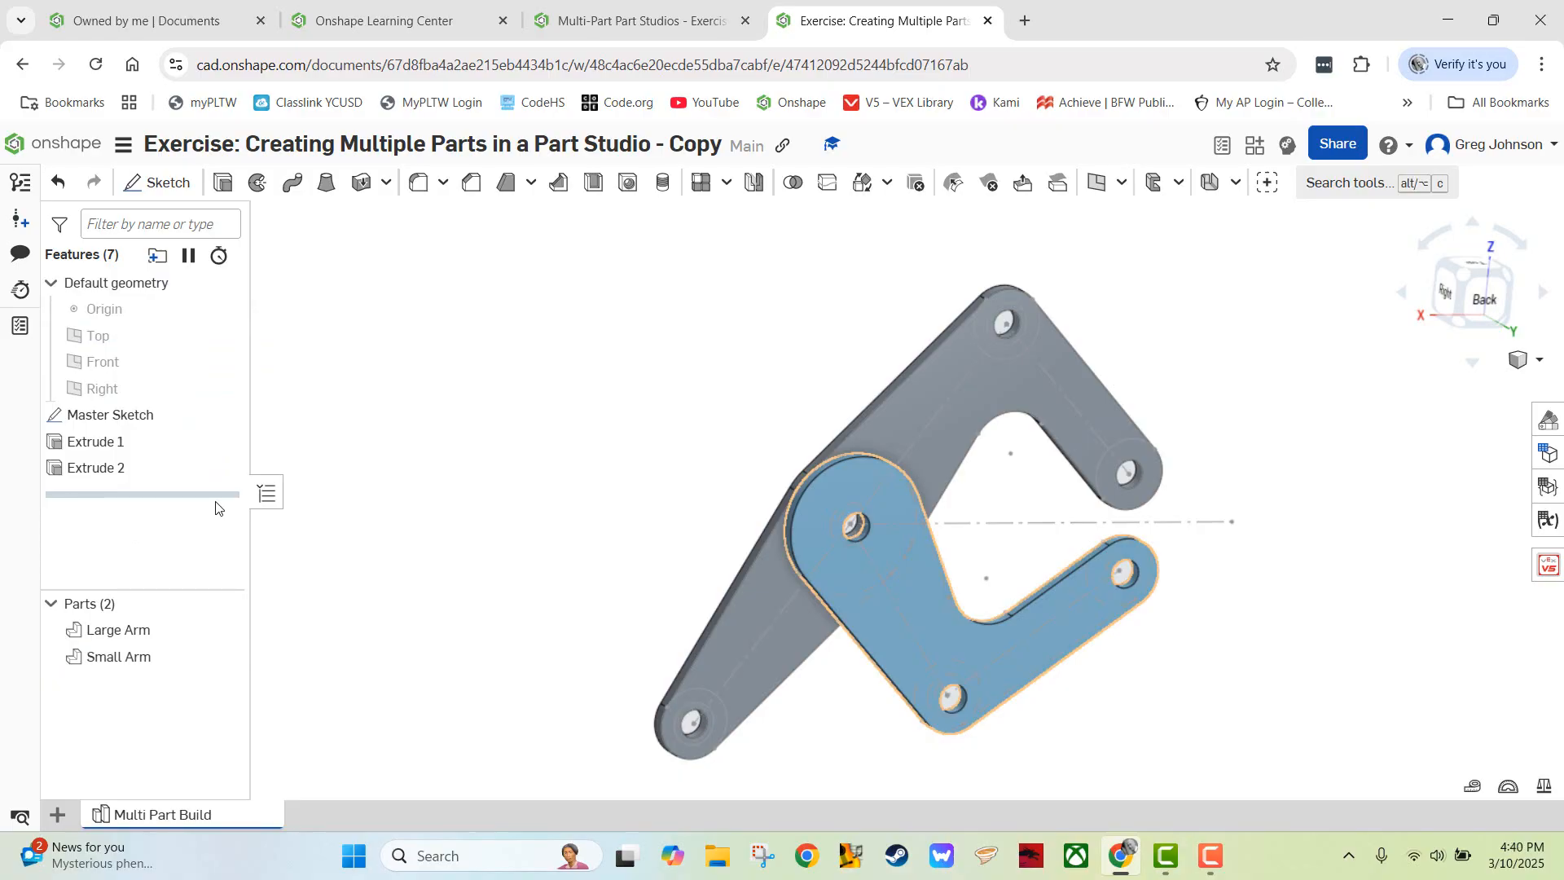
# - Check the sketch plane shown in the exercise and start a new sketch on the Master Sketch's upper arm region
pyautogui.click(647, 21)
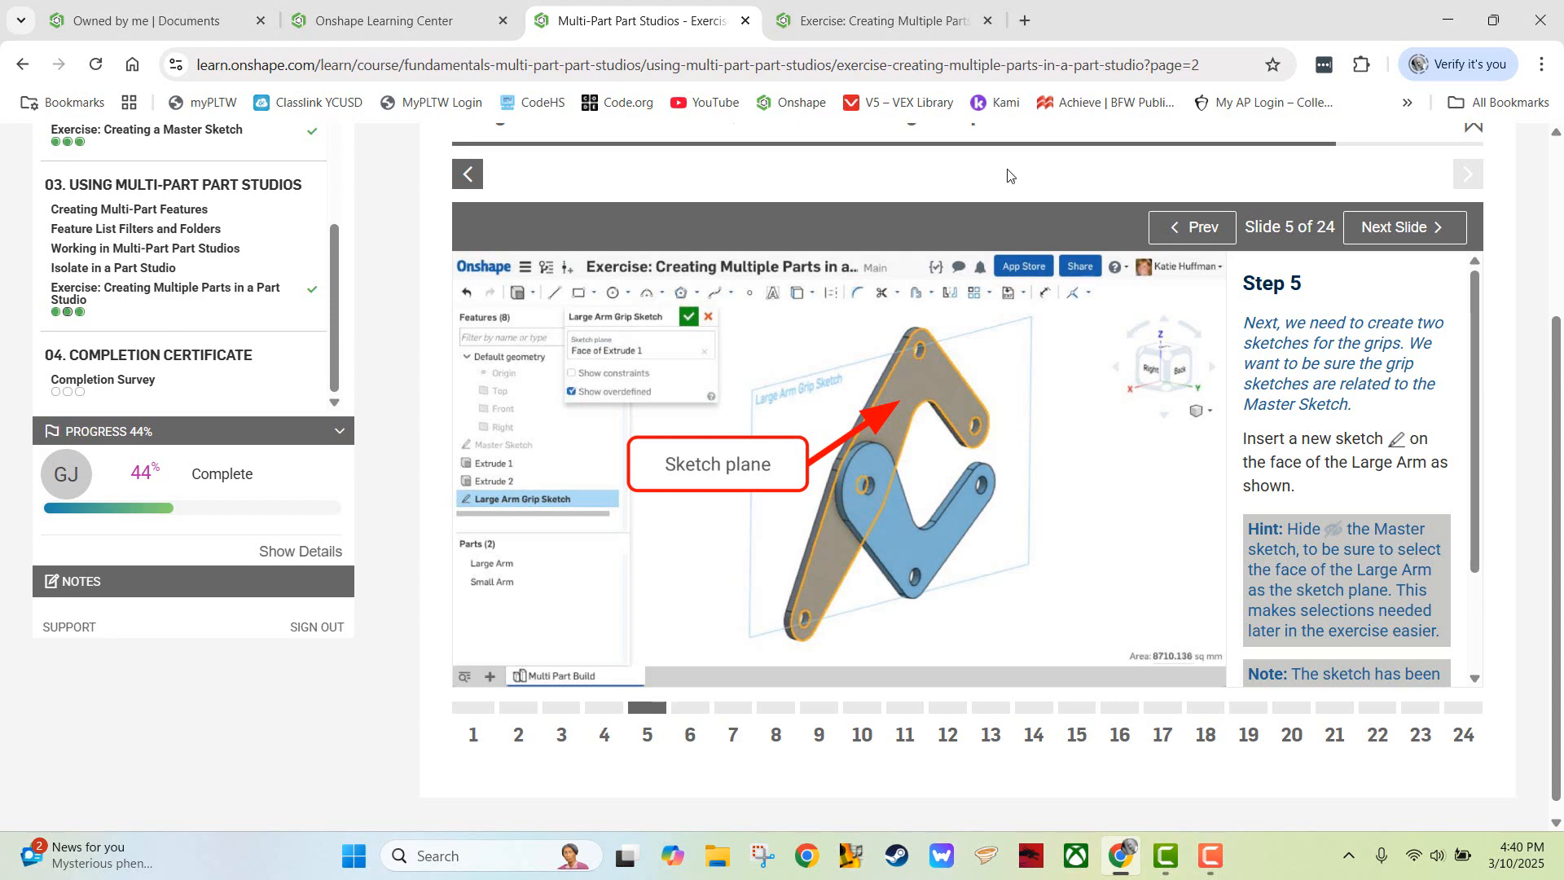
pyautogui.click(823, 24)
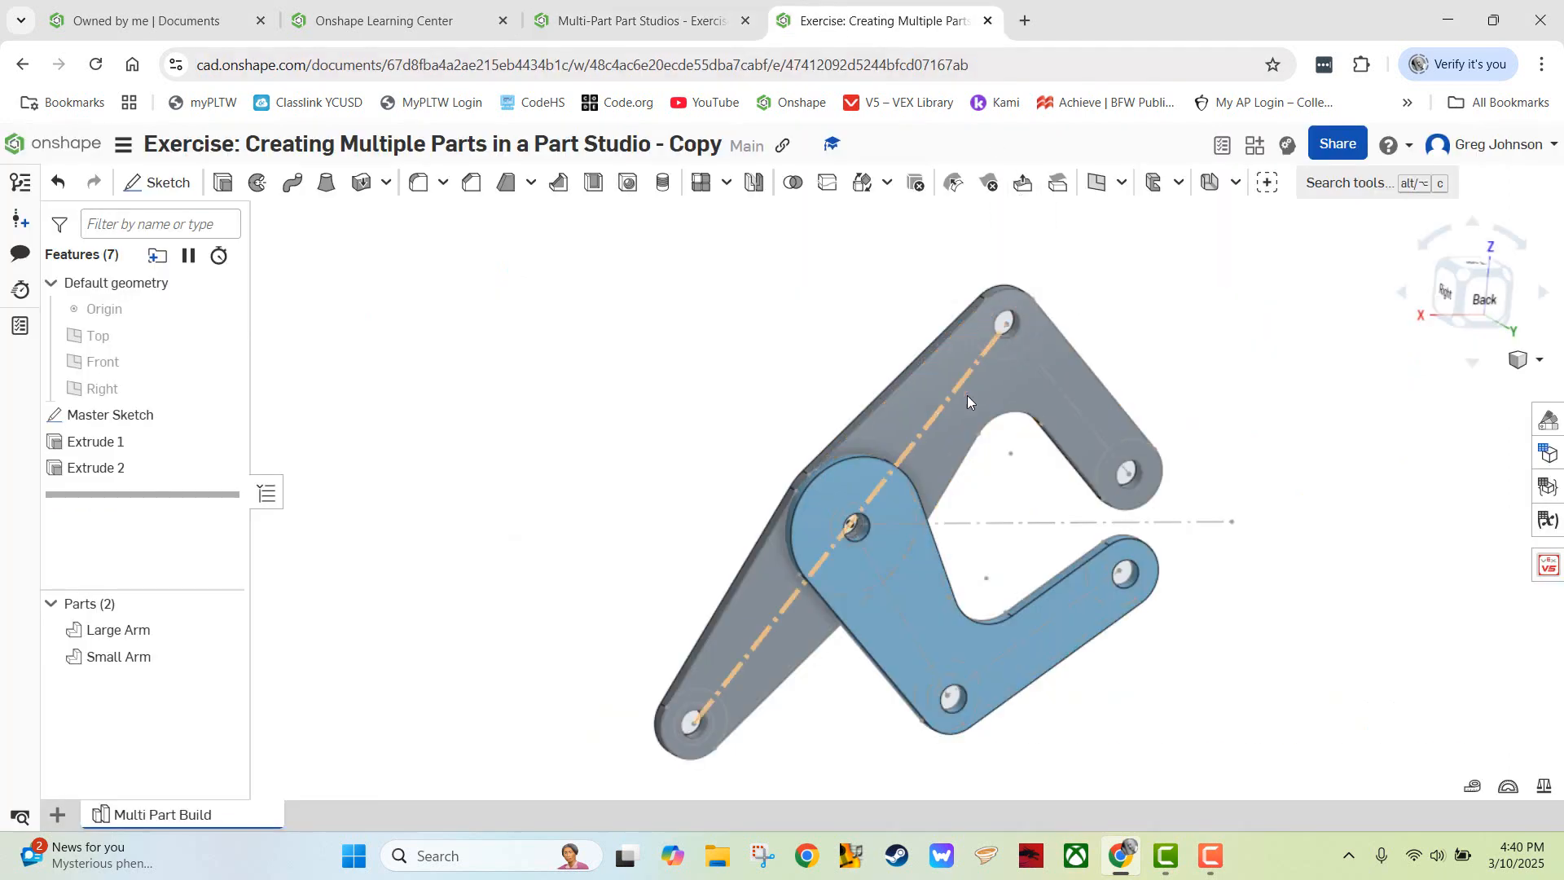
pyautogui.rightClick(1036, 393)
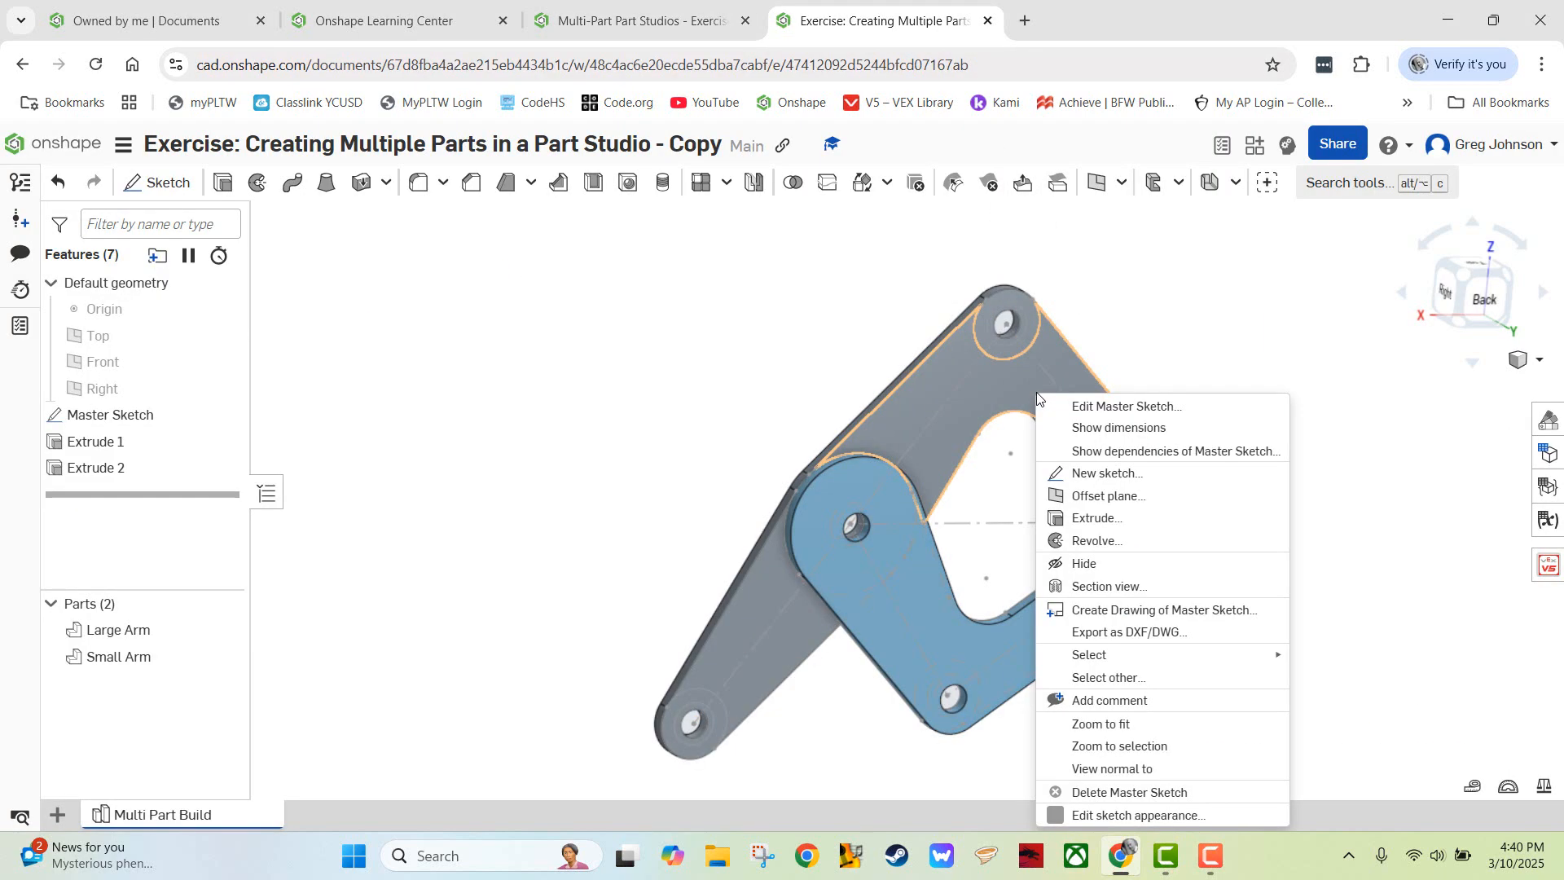
pyautogui.click(1096, 484)
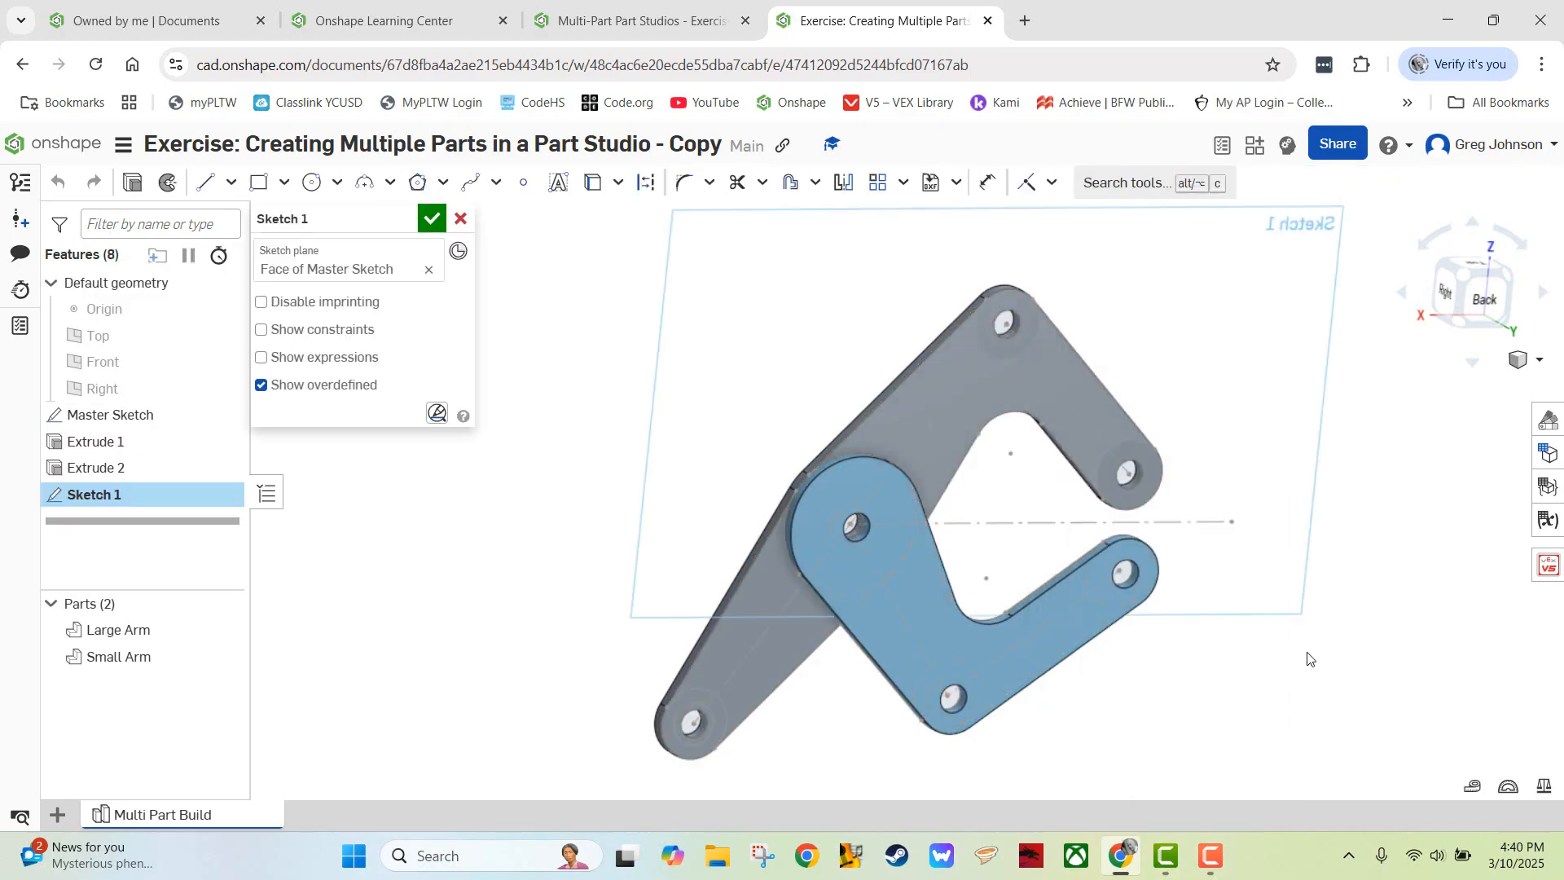
# - Check the exercise's hint on the sketch plane and its note on the sketch name, and hide the Master Sketch
pyautogui.click(676, 22)
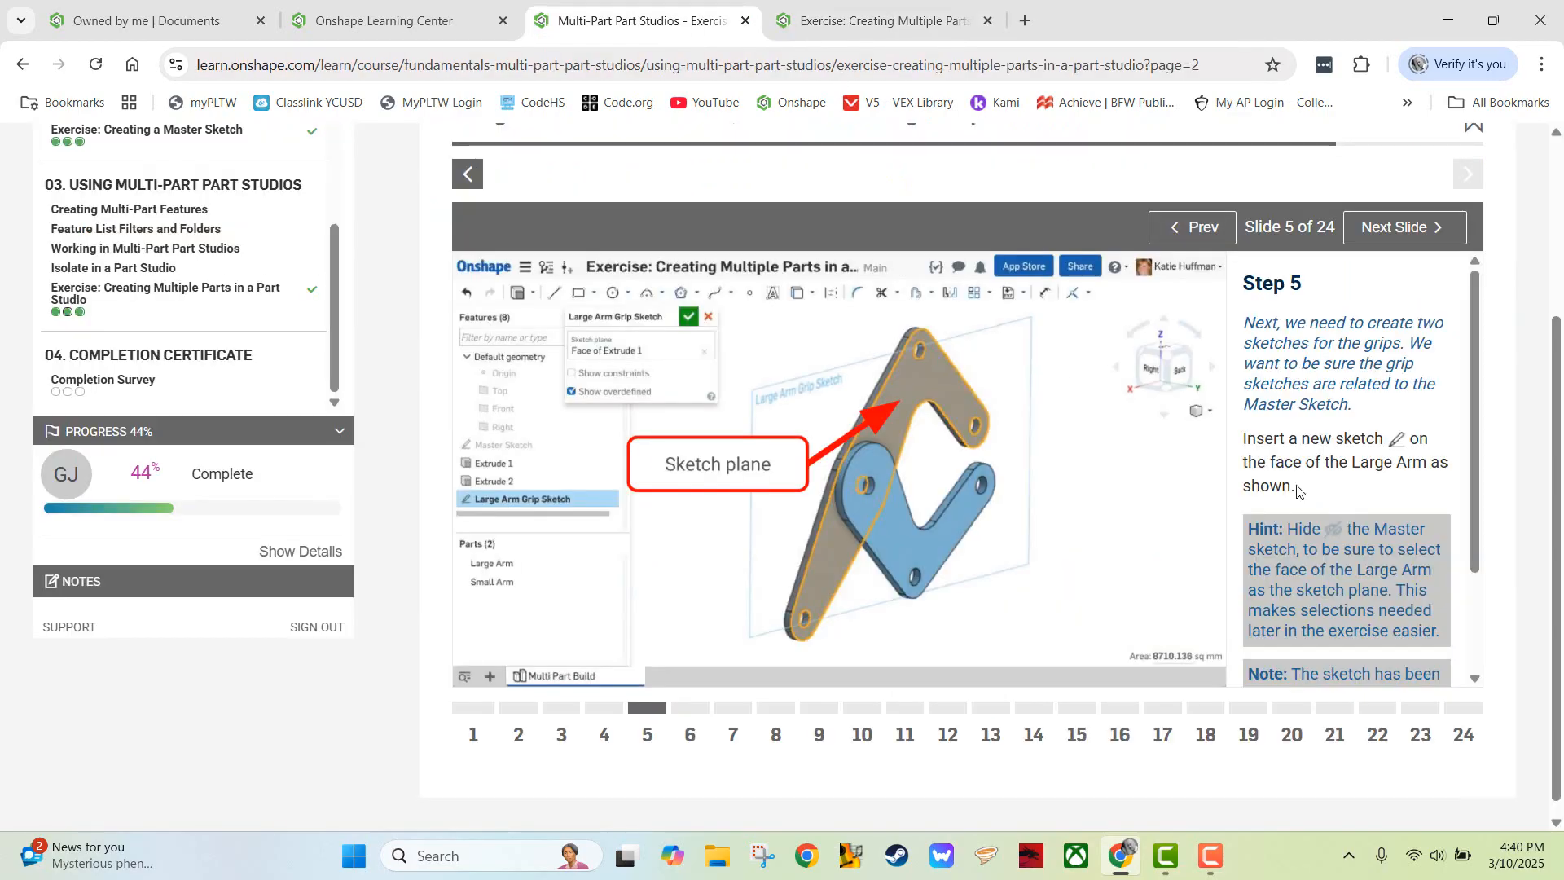
pyautogui.scroll(-2, 1359, 549)
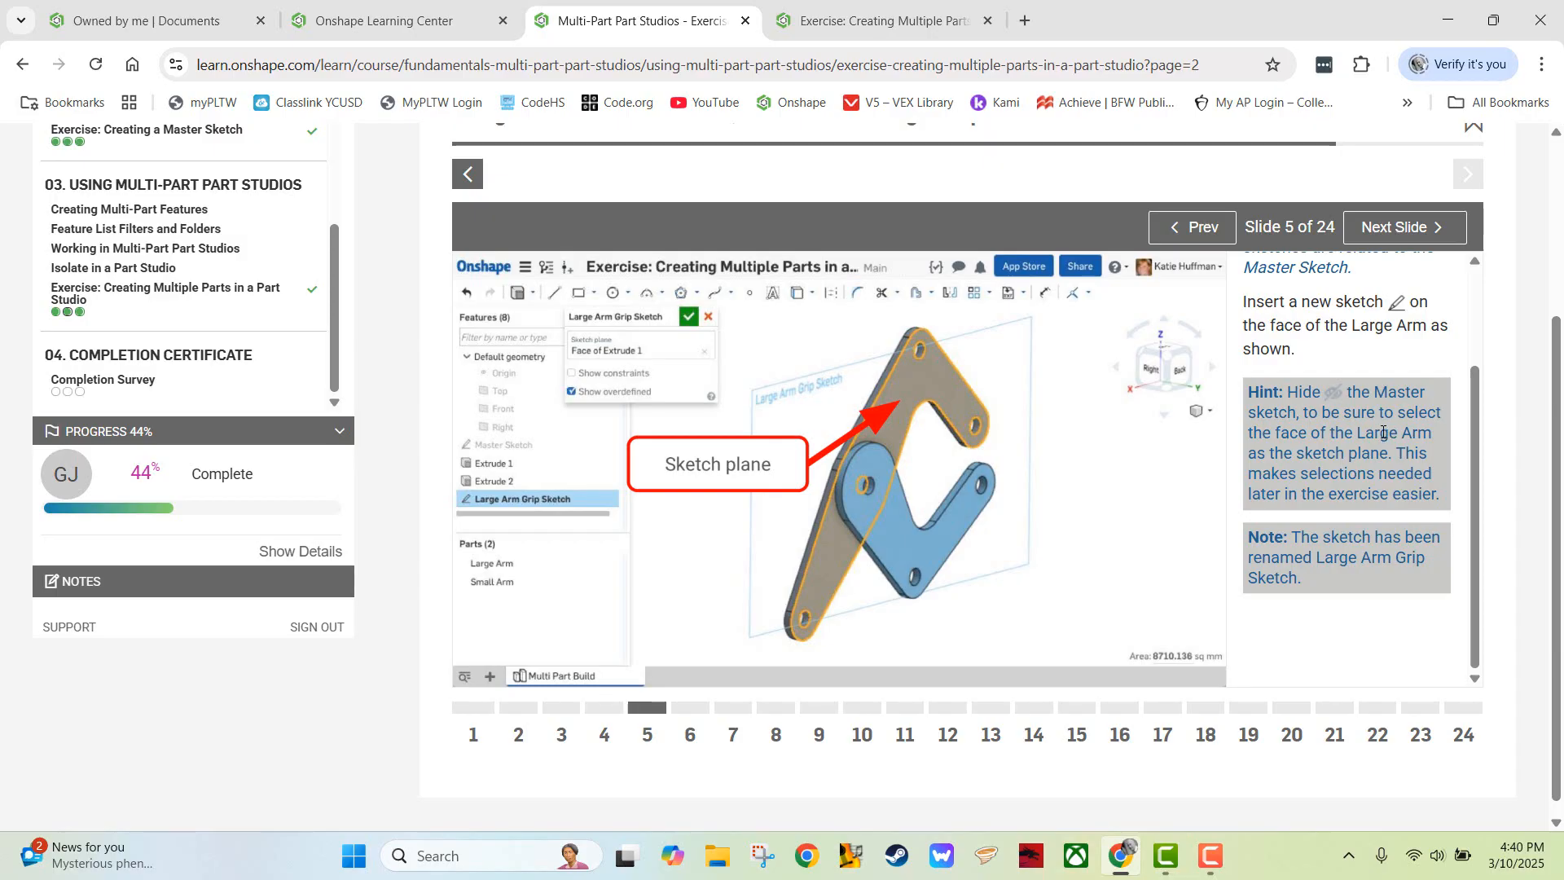
pyautogui.click(864, 20)
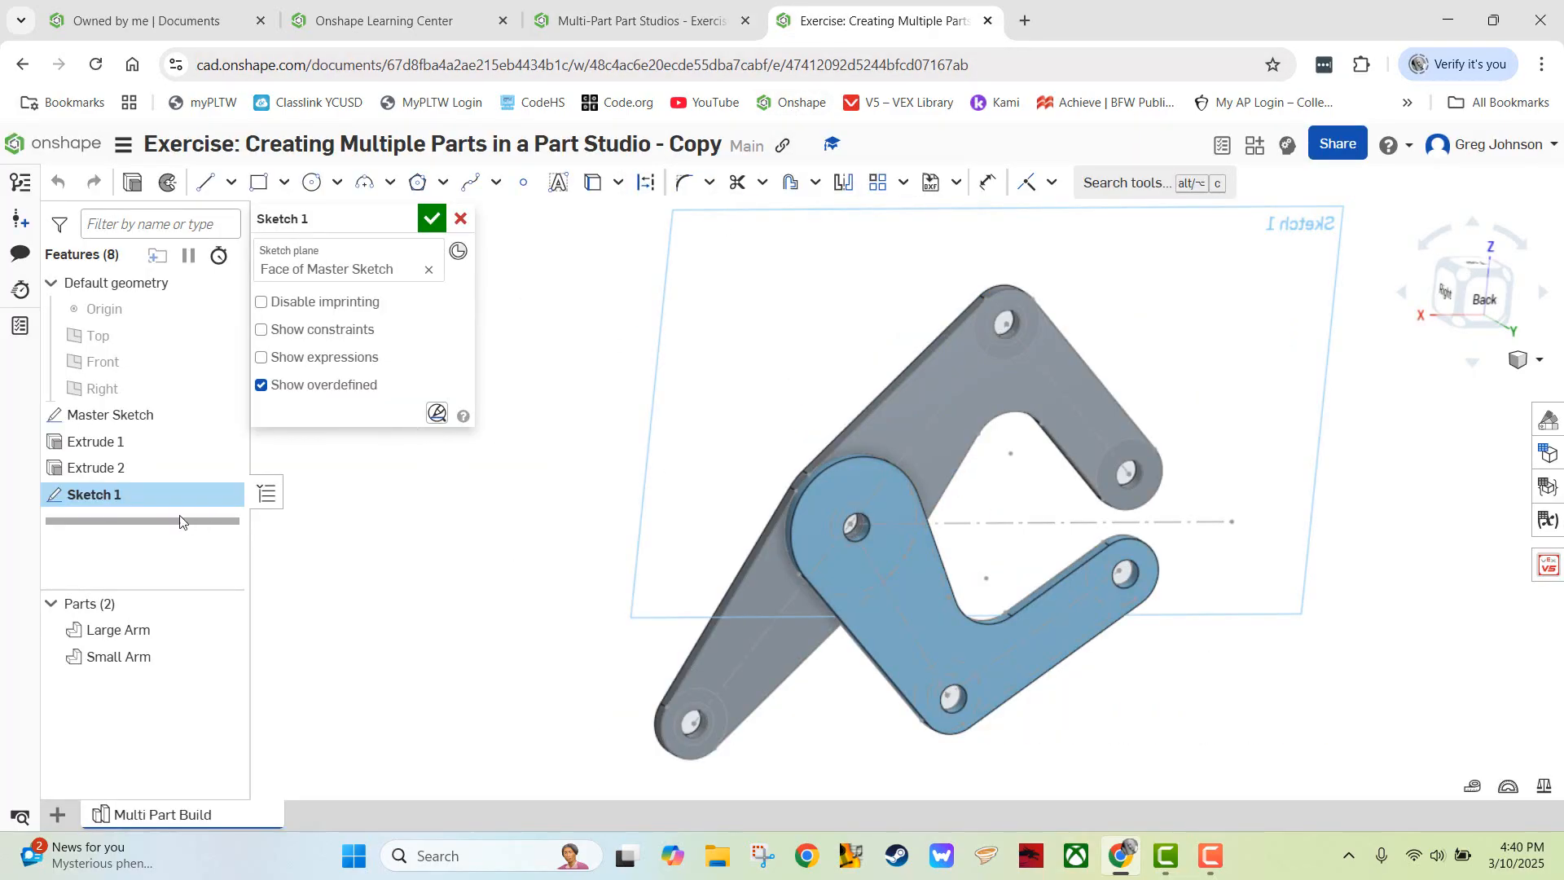
pyautogui.click(225, 416)
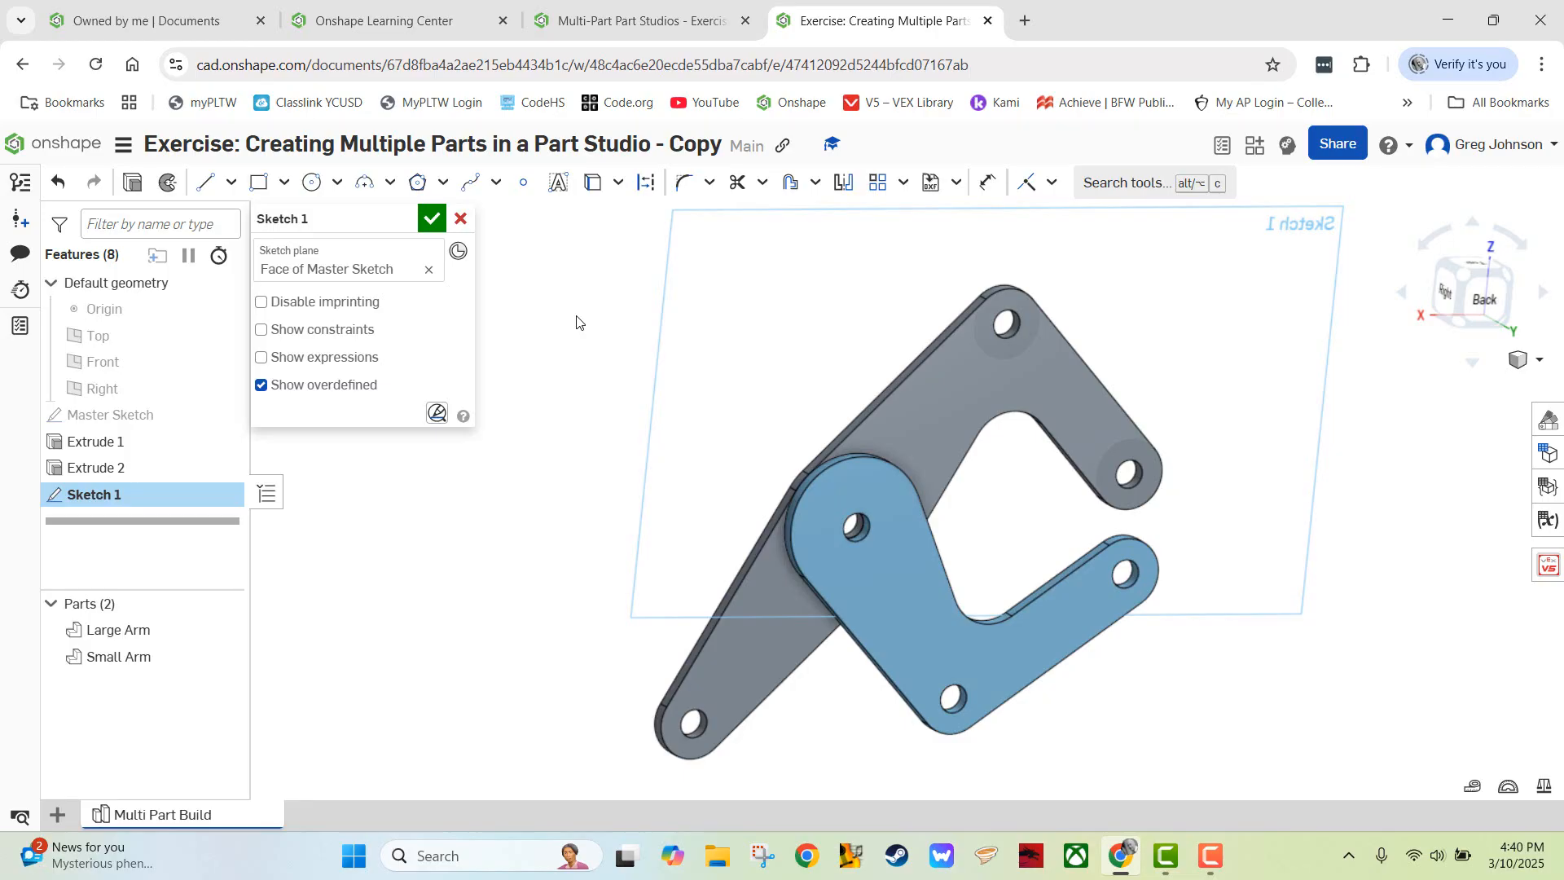
pyautogui.click(676, 20)
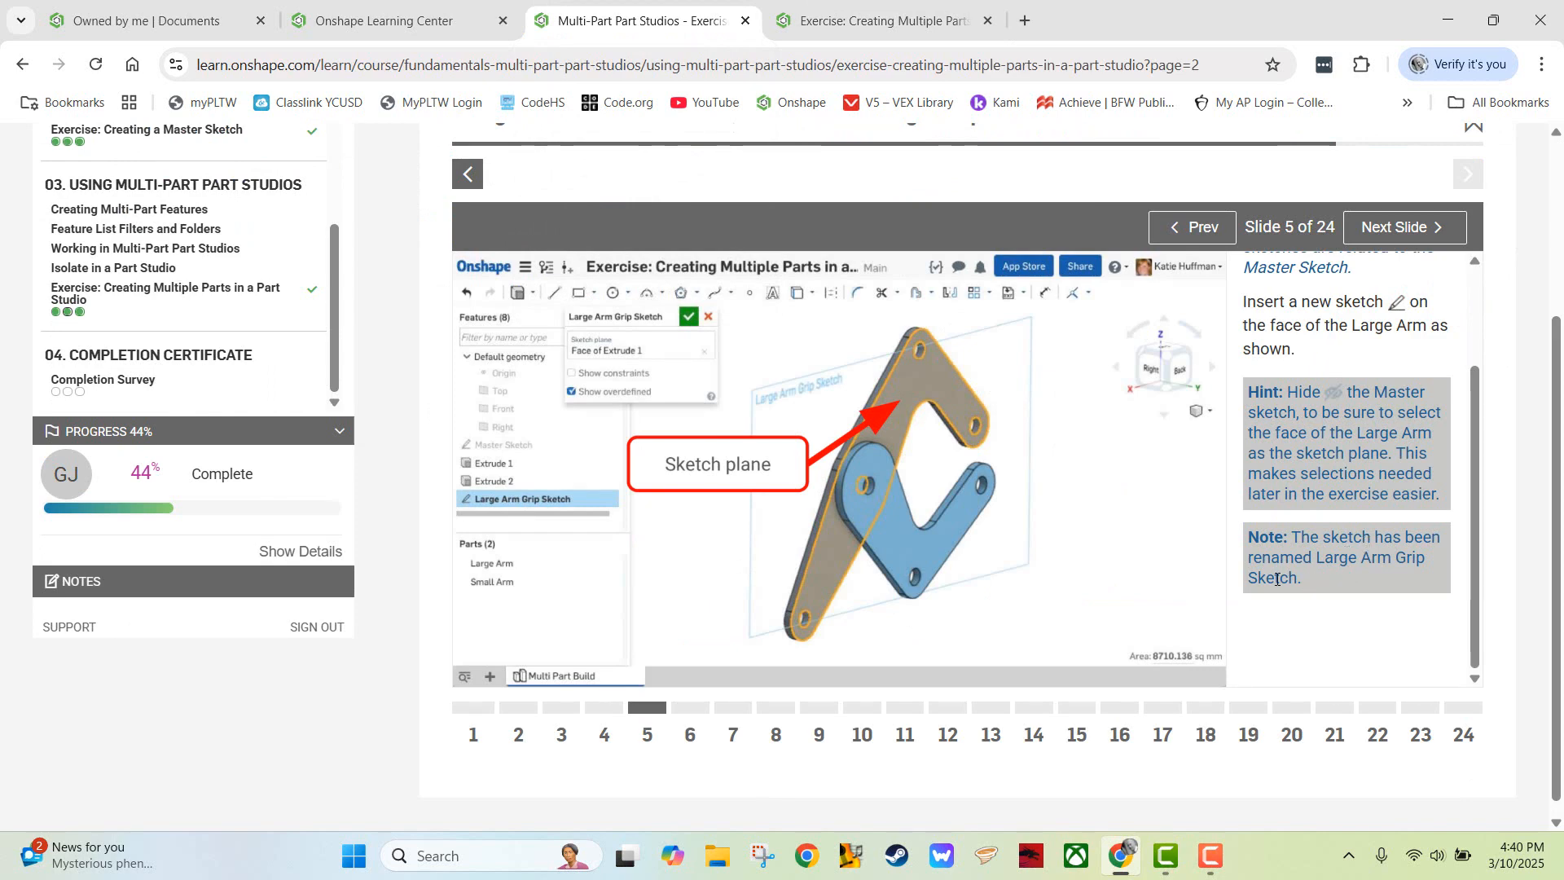
pyautogui.click(918, 22)
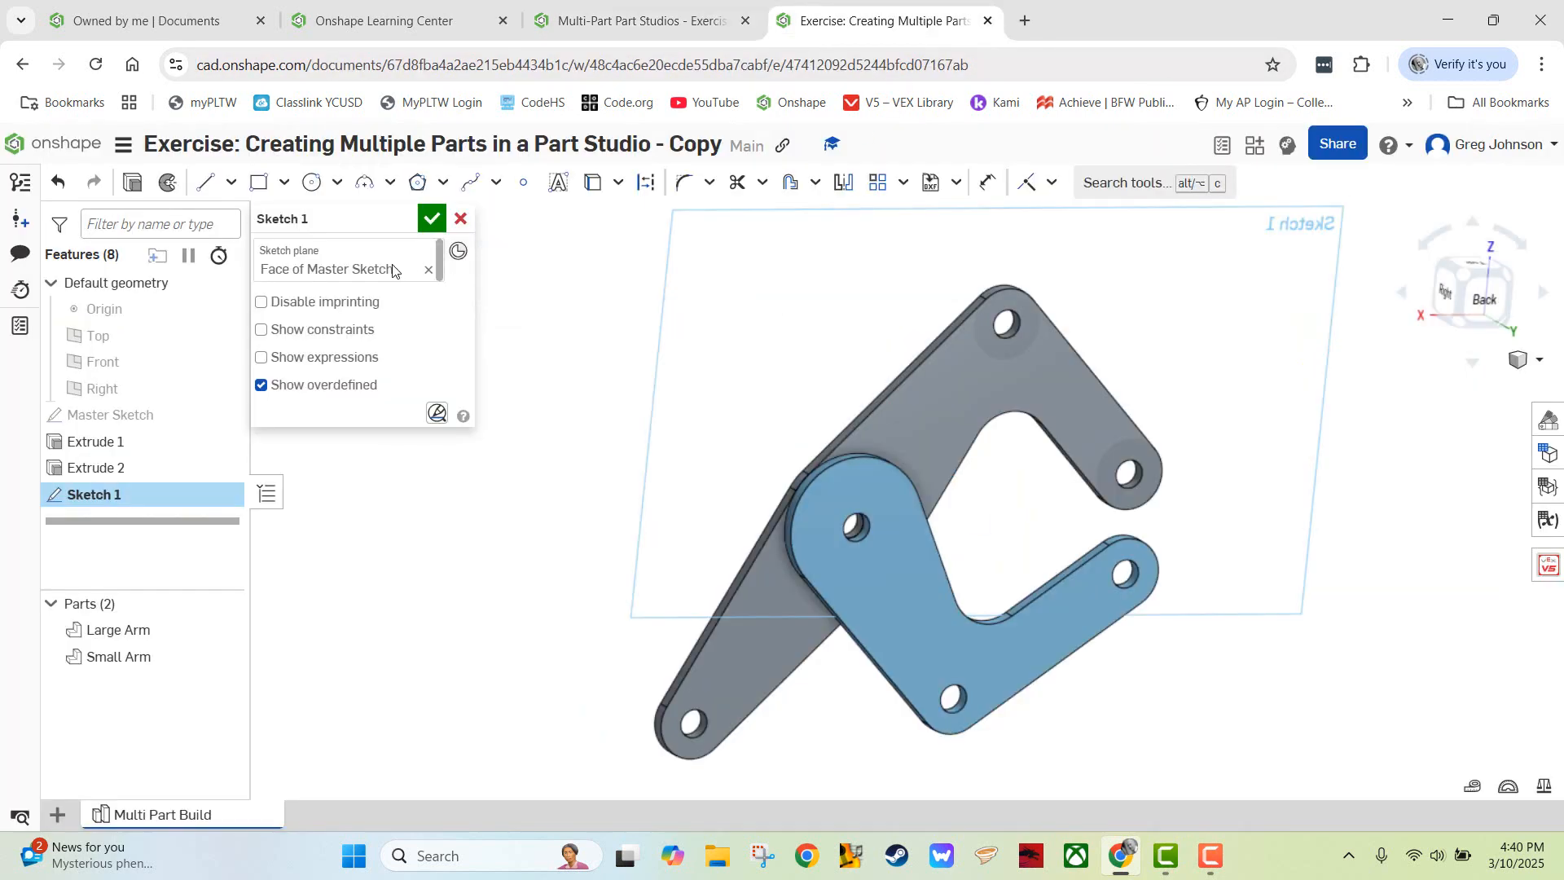
# - Rename the new sketch as Large Arm Grip Sketch
pyautogui.click(386, 219)
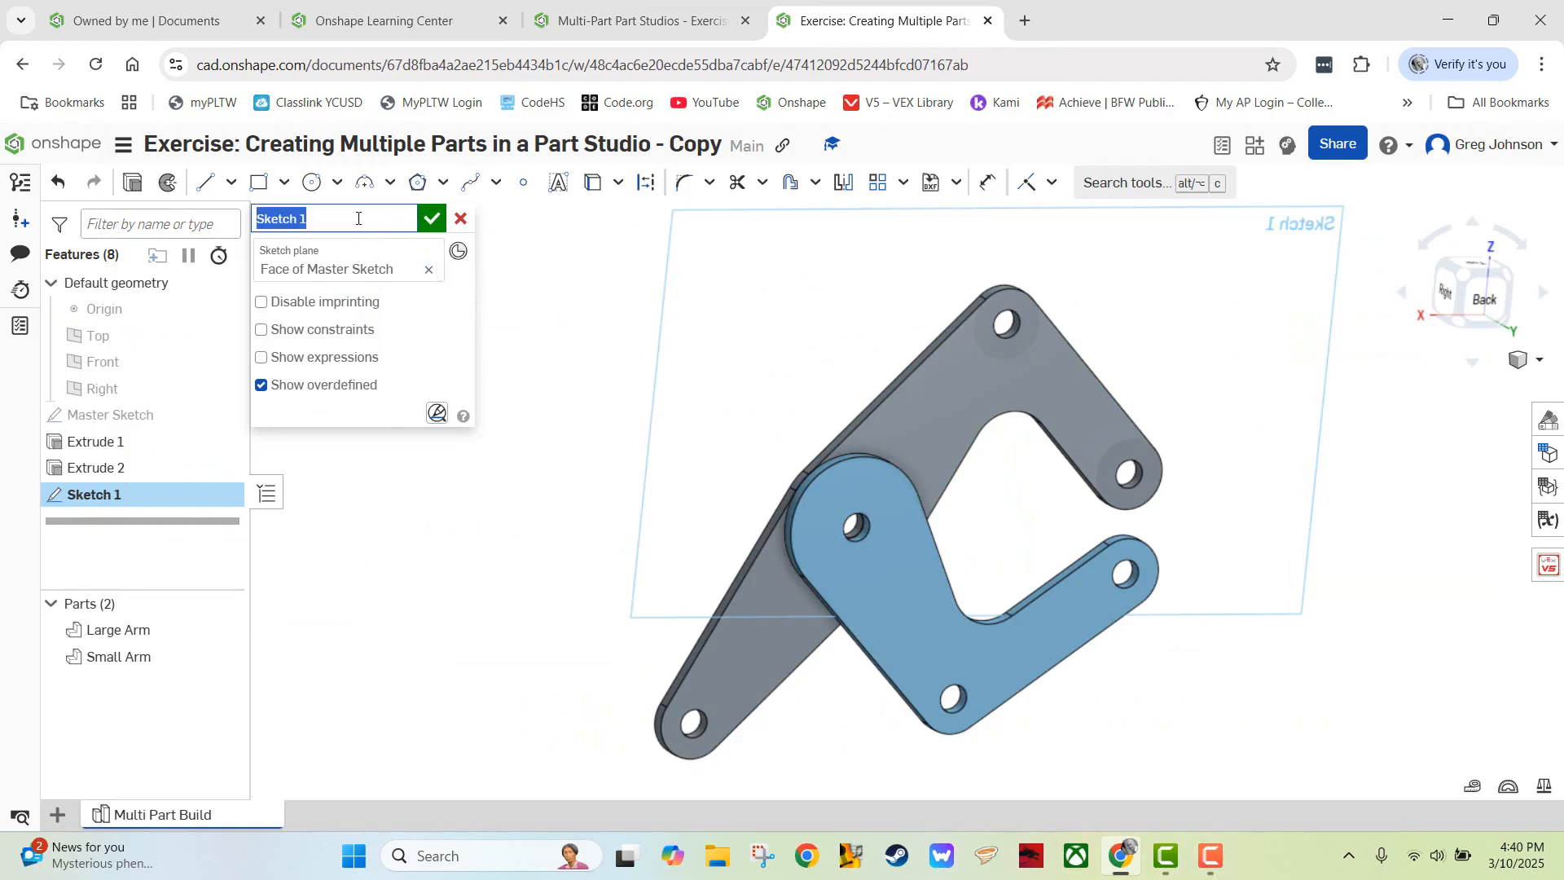
pyautogui.write('Large Arm Grip')
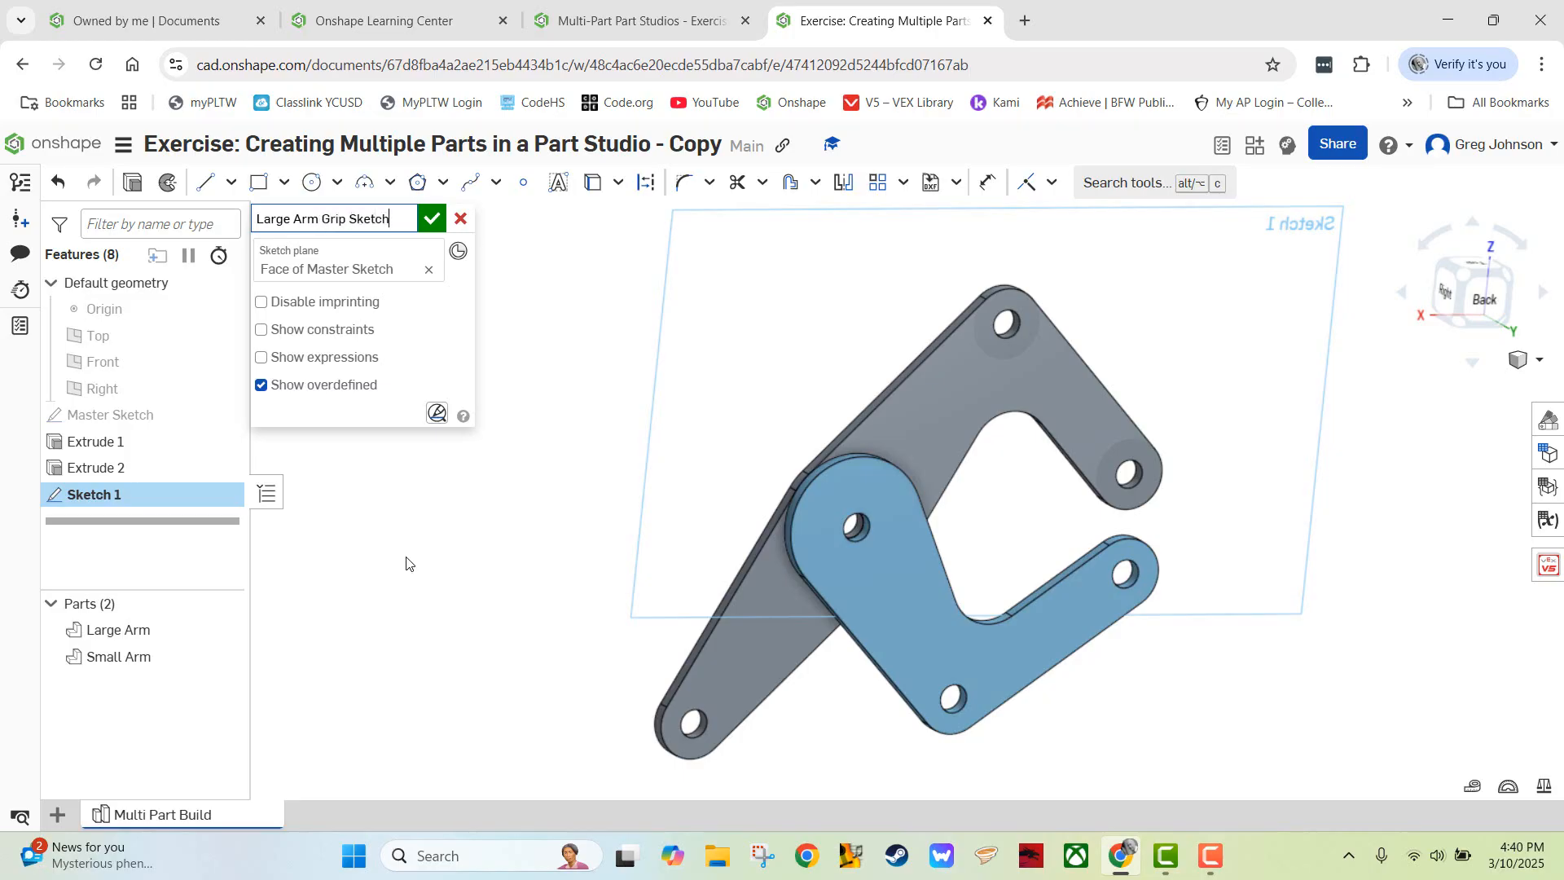
pyautogui.press('Return')
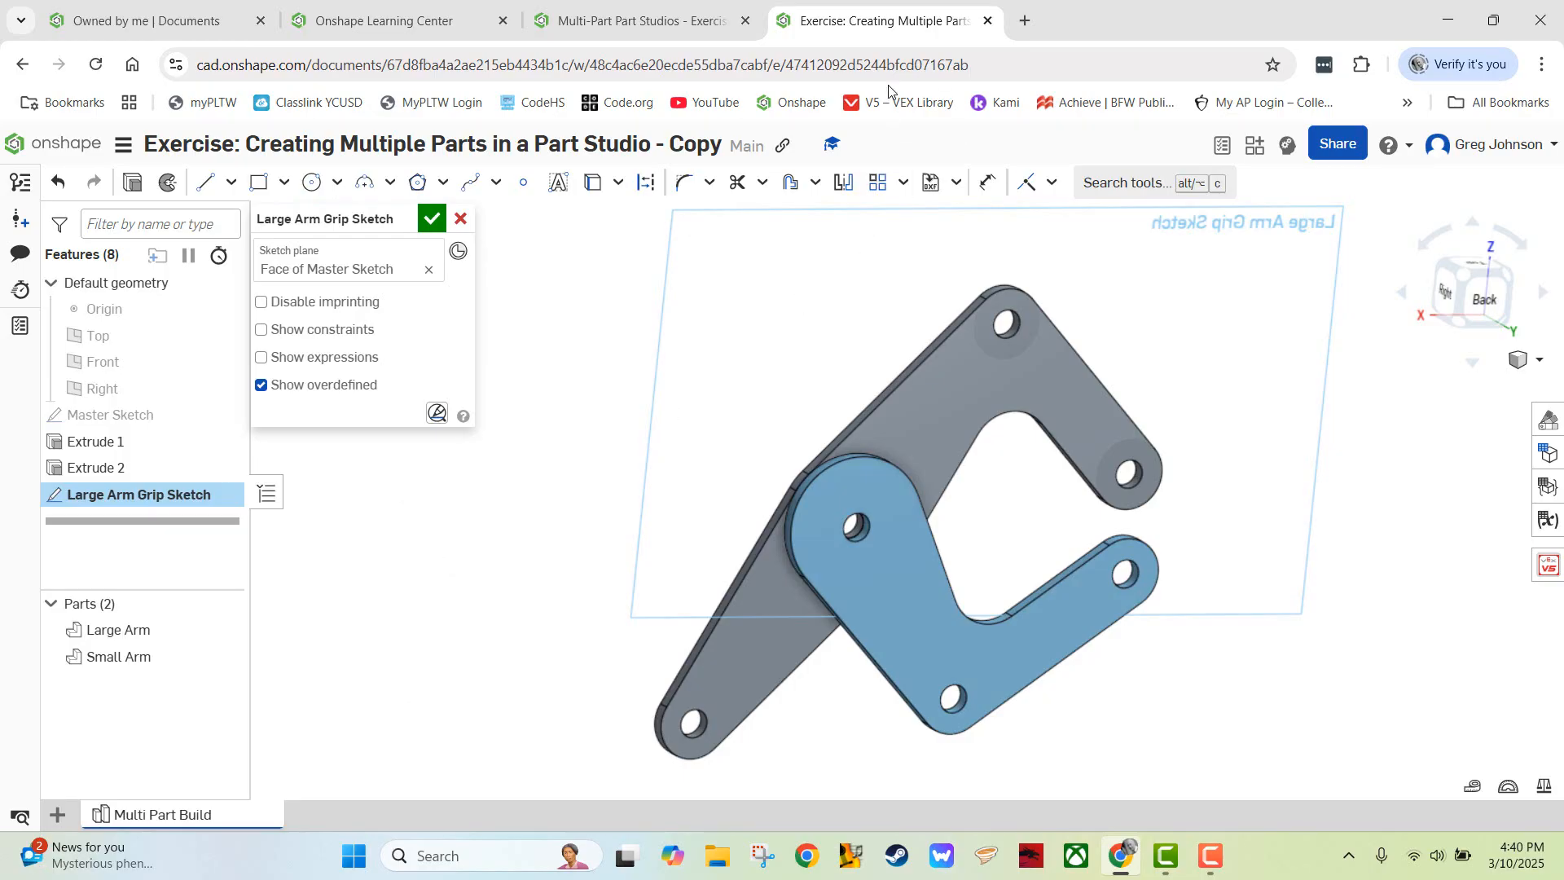
# - Compare exercise steps 5 and 6 for the grip sketch's plane and the entities it needs
pyautogui.click(648, 21)
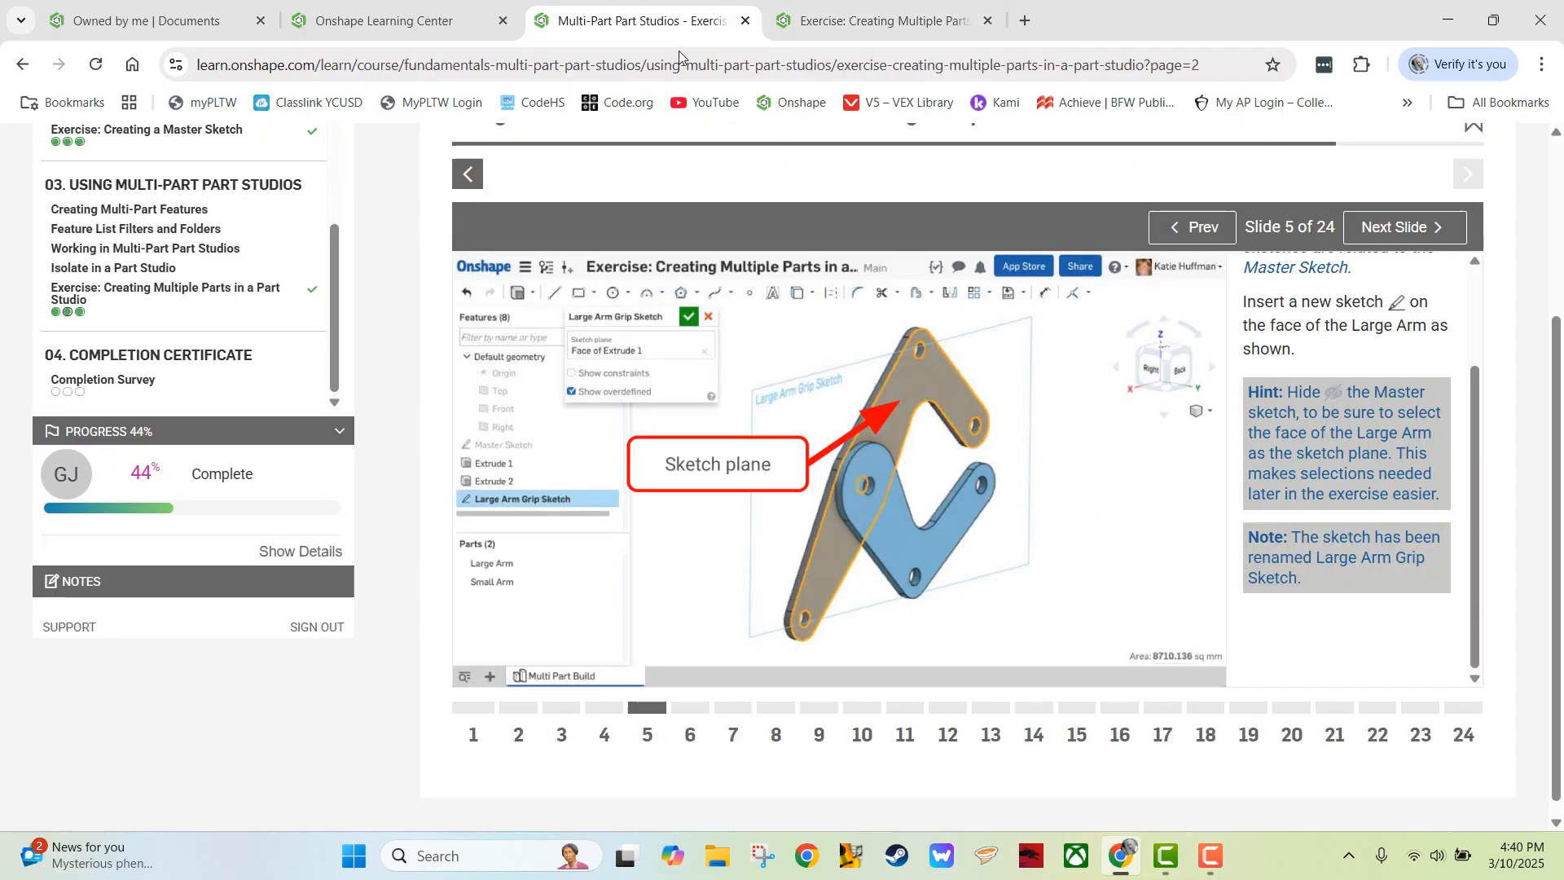
pyautogui.click(1387, 239)
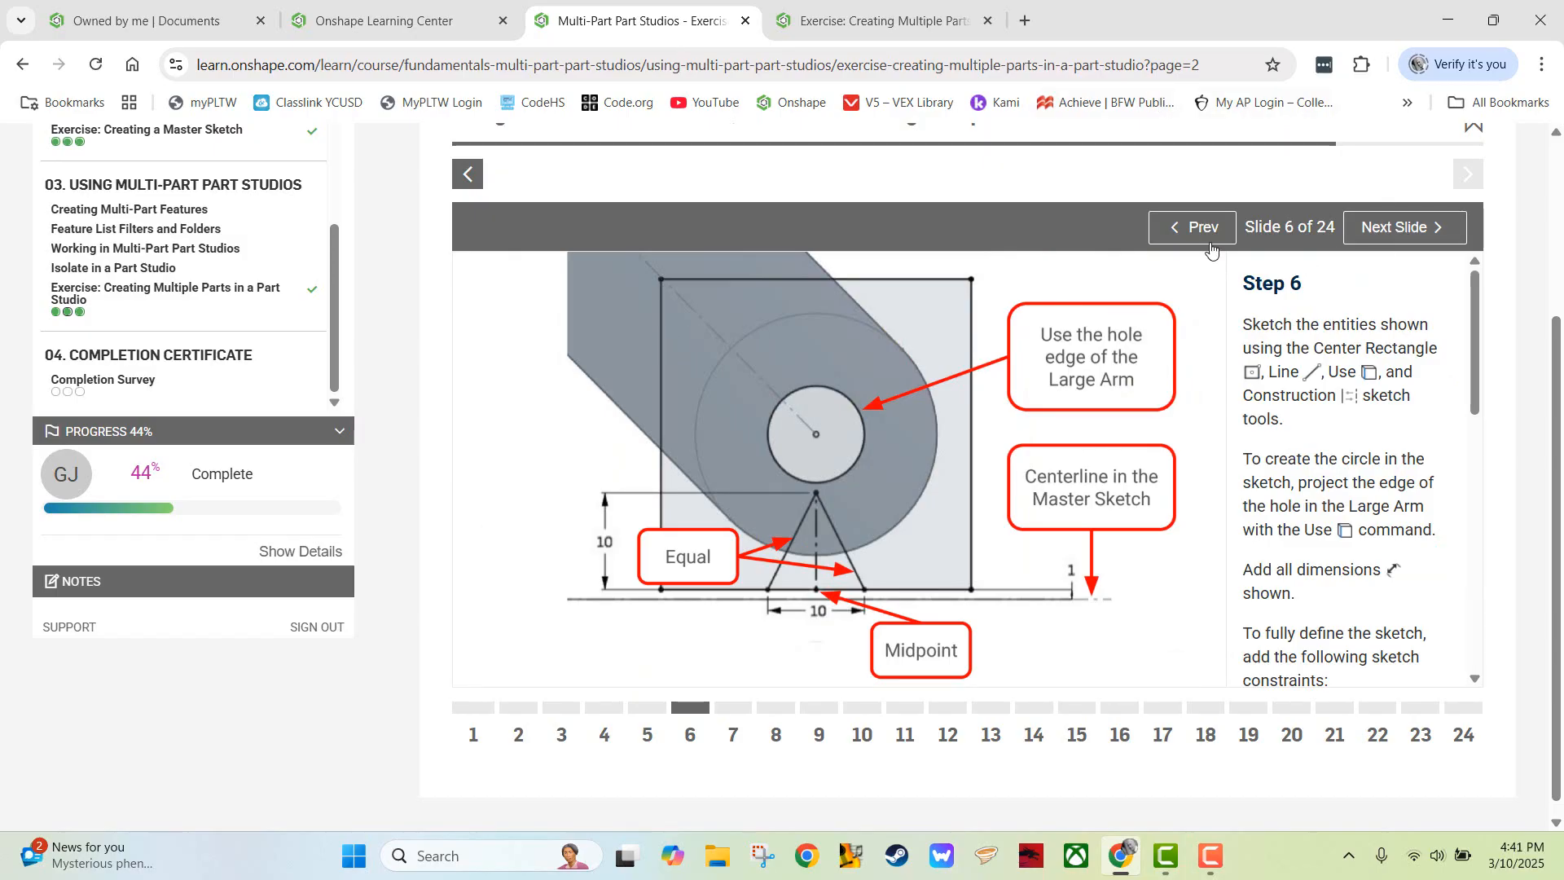
pyautogui.click(1192, 227)
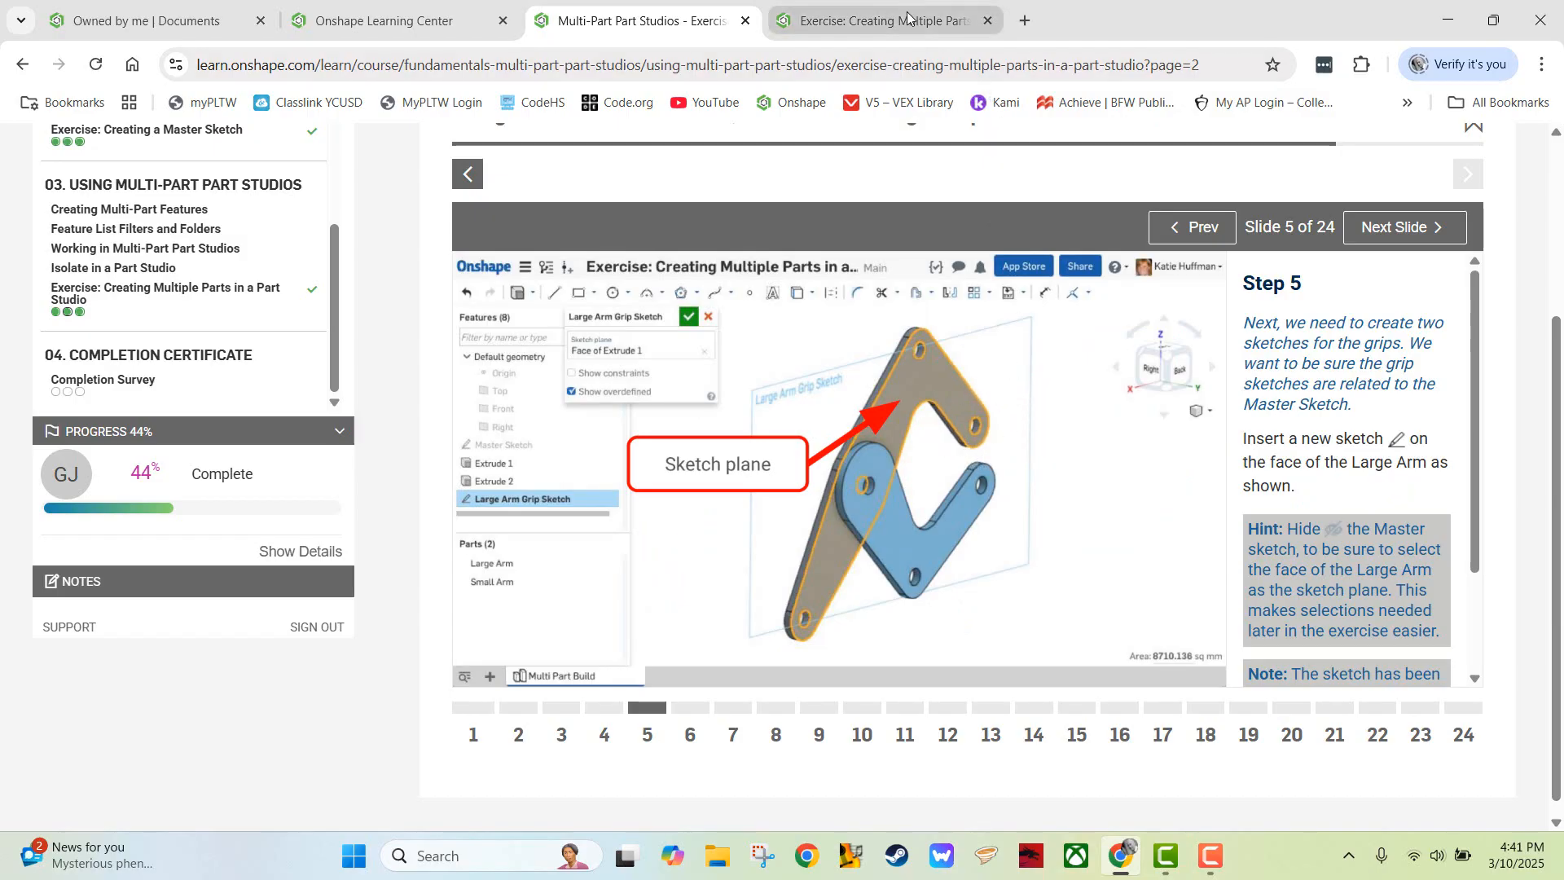
pyautogui.click(909, 23)
pyautogui.click(658, 22)
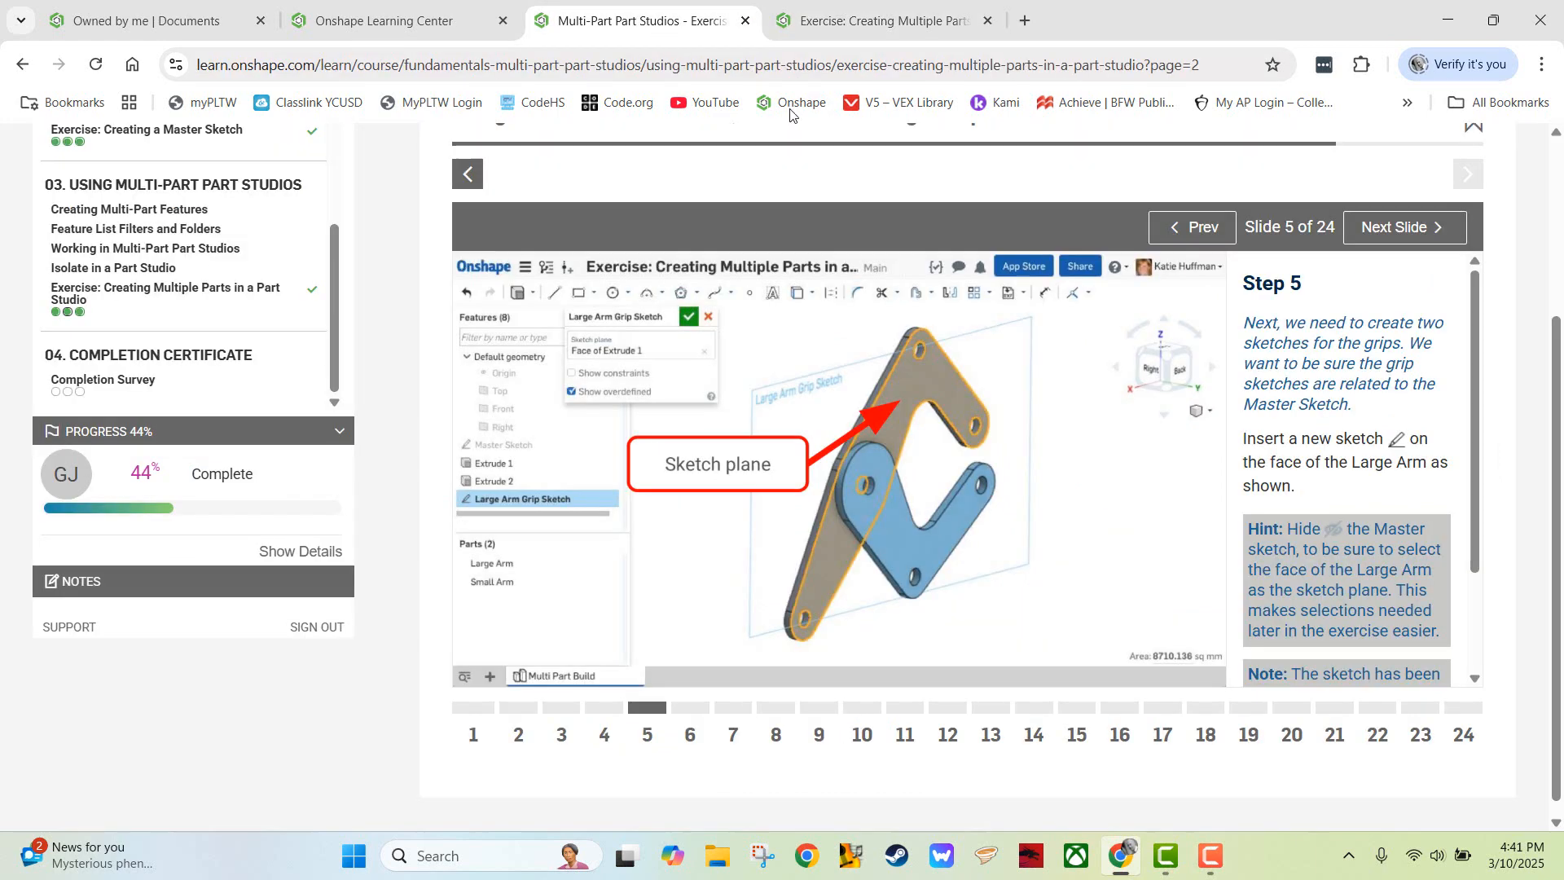
pyautogui.click(1364, 229)
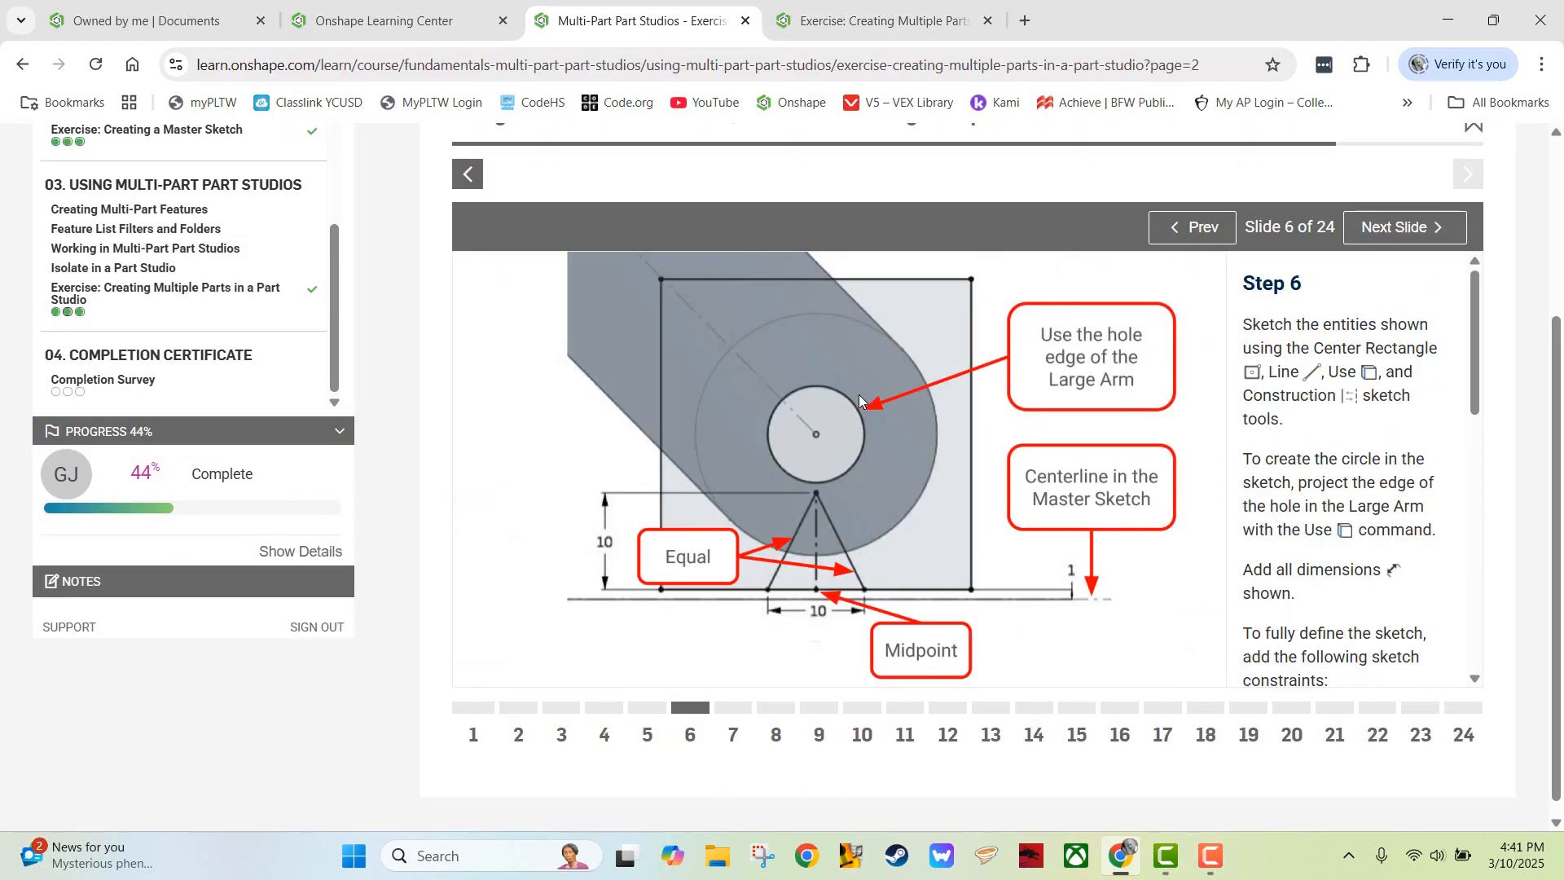
pyautogui.click(868, 22)
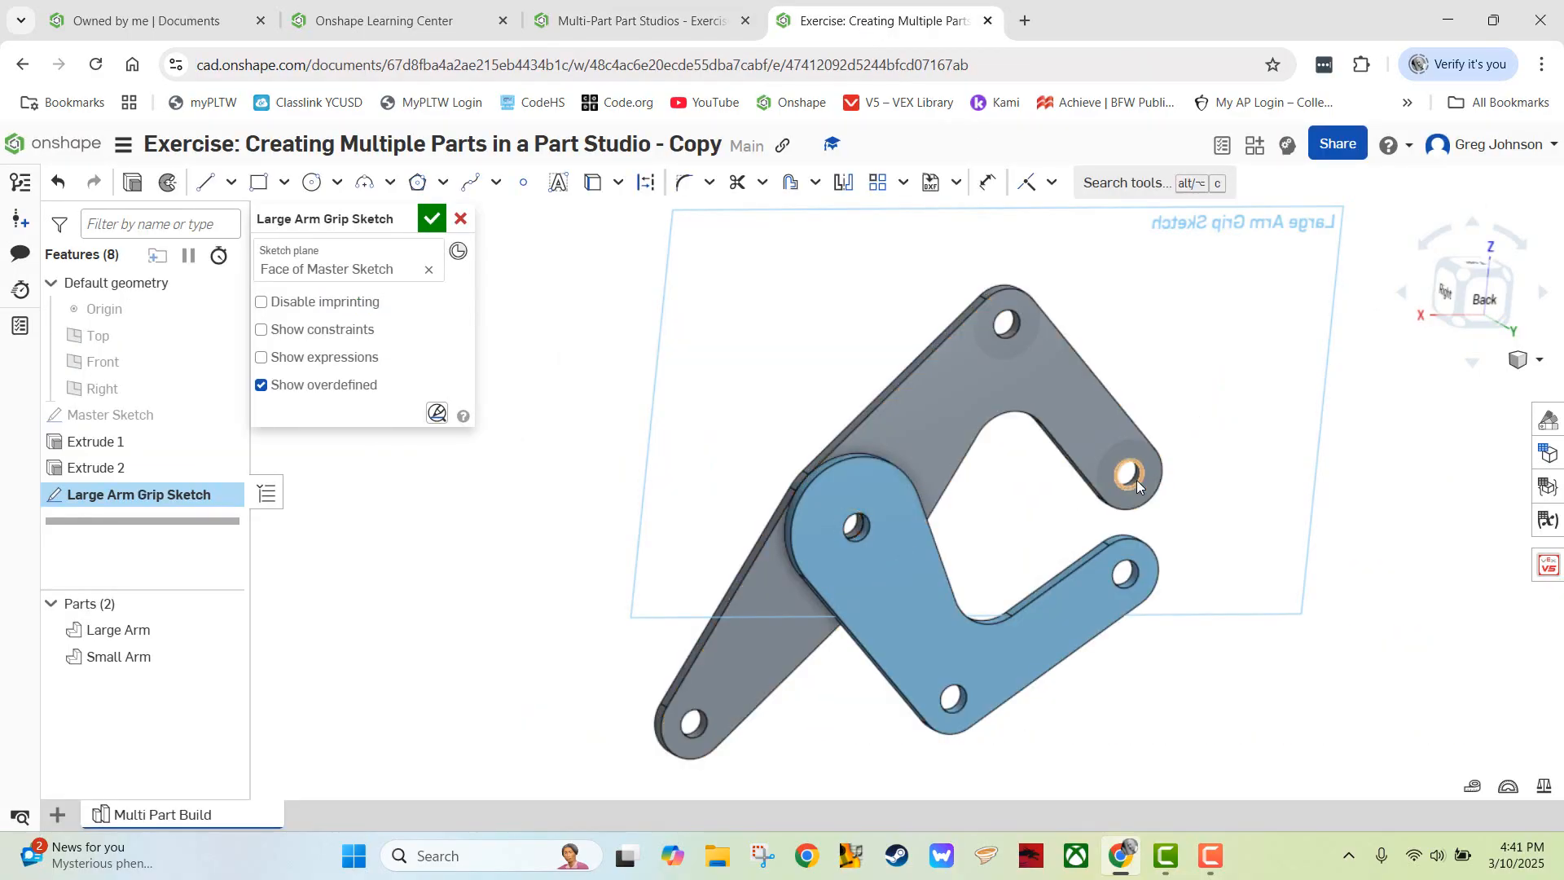
# - View the sketch plane straight on and close up around the hole at the Large Arm's gripping end
pyautogui.press('n')
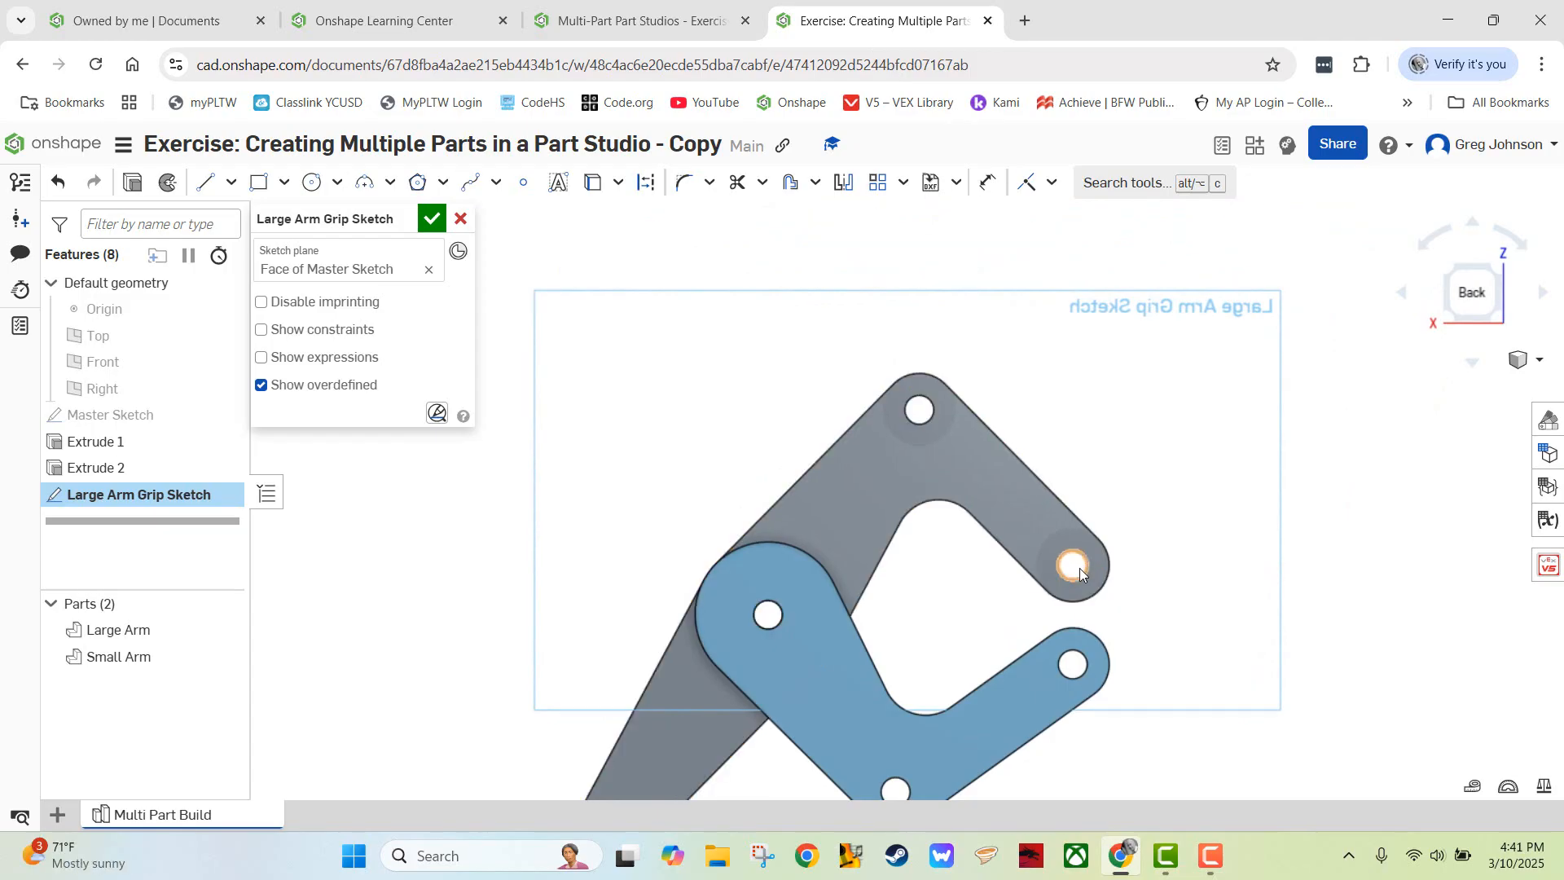
pyautogui.scroll(3, 1079, 569)
pyautogui.scroll(-2, 1079, 568)
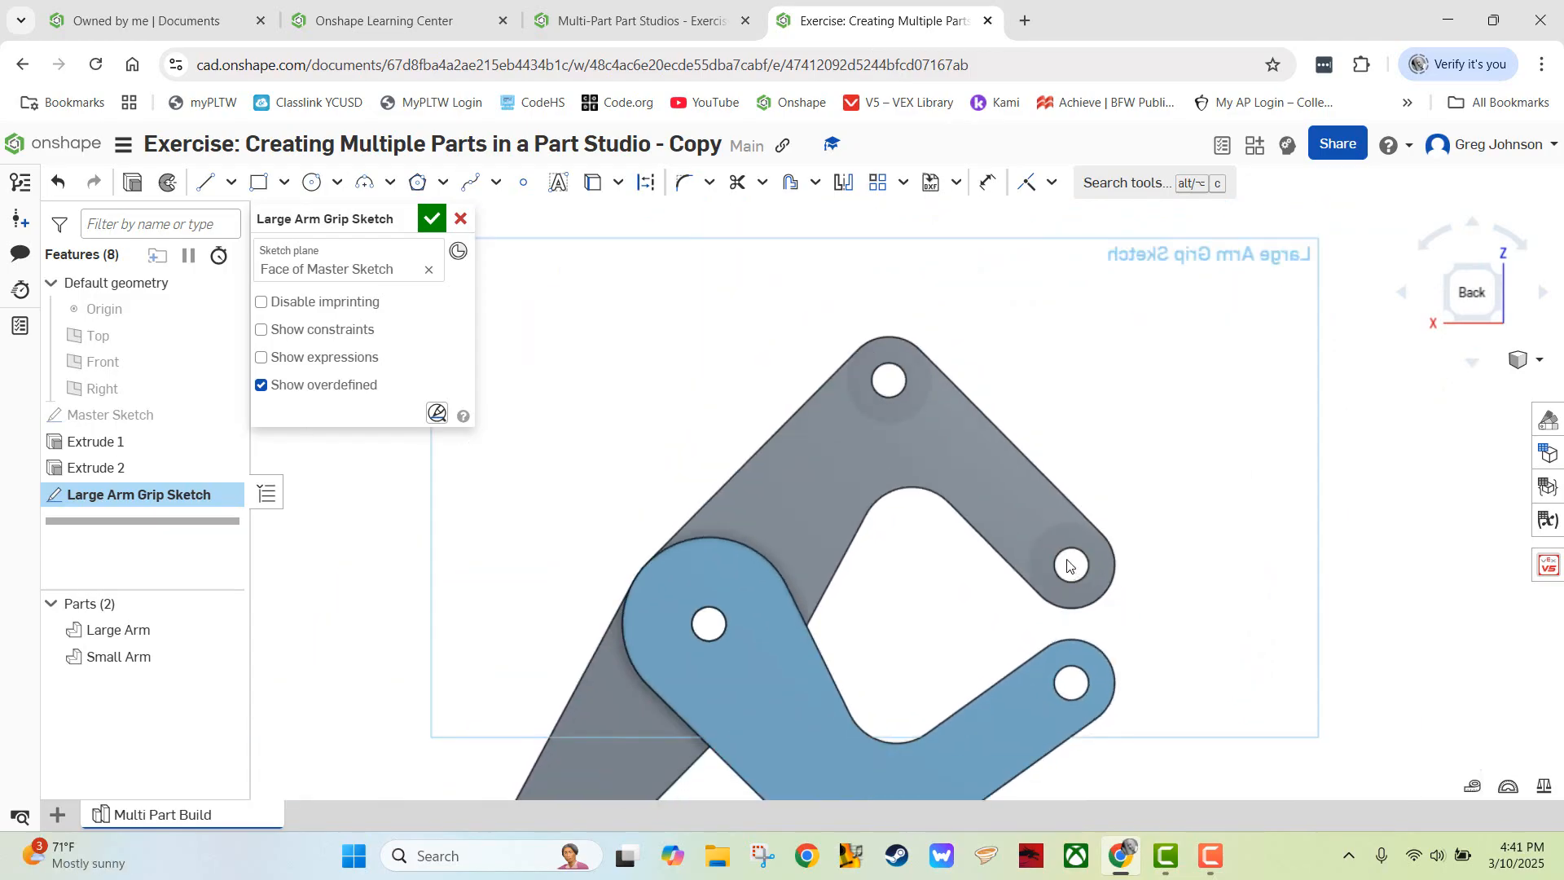
pyautogui.scroll(2, 790, 492)
pyautogui.scroll(-2, 789, 492)
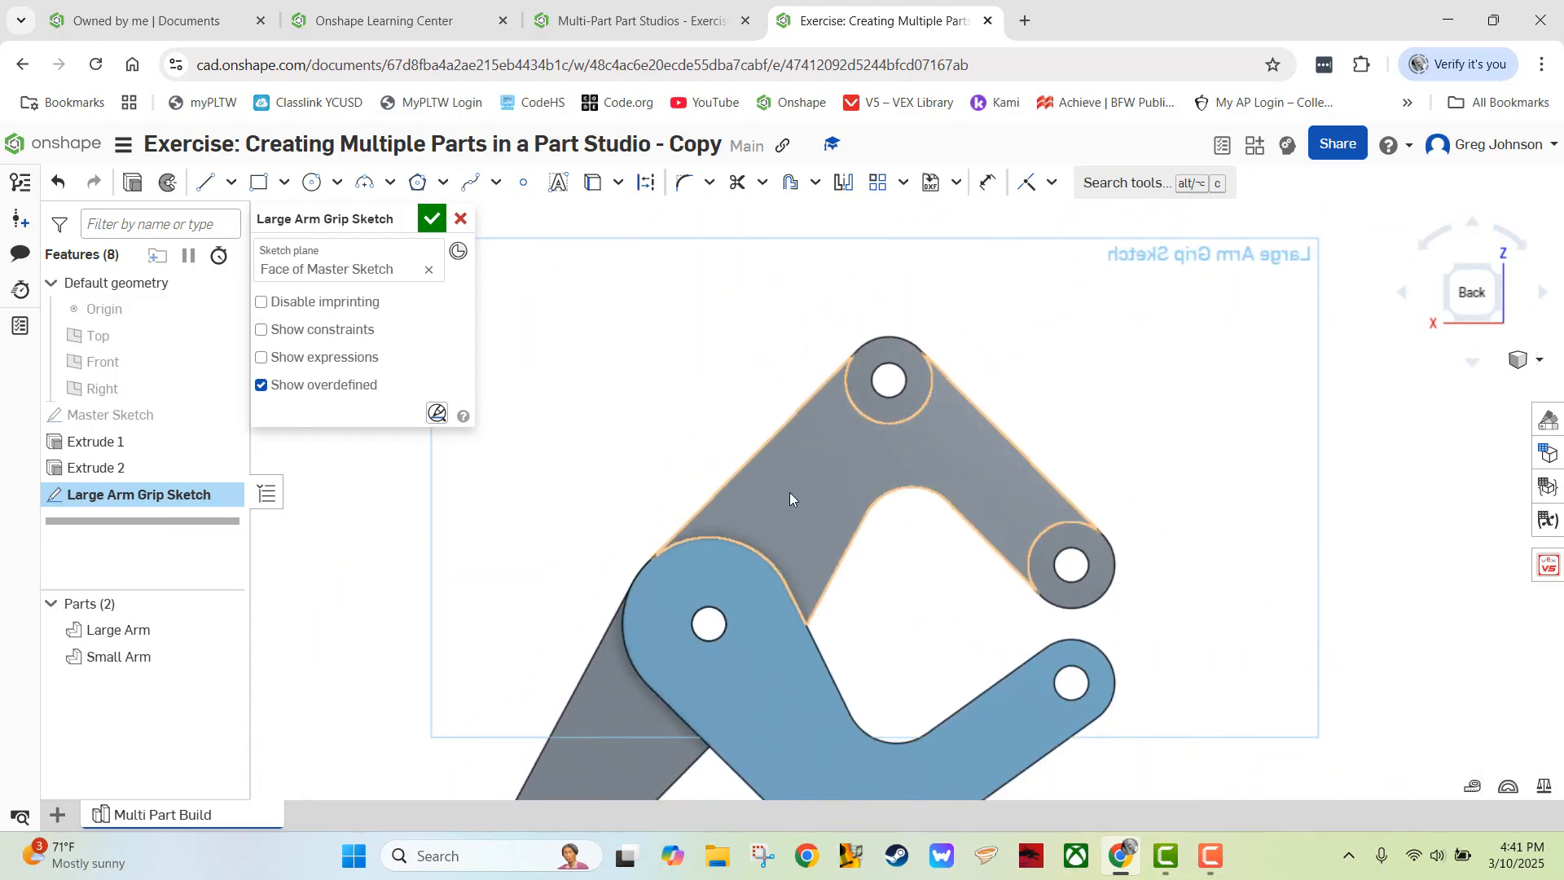
pyautogui.scroll(1, 789, 499)
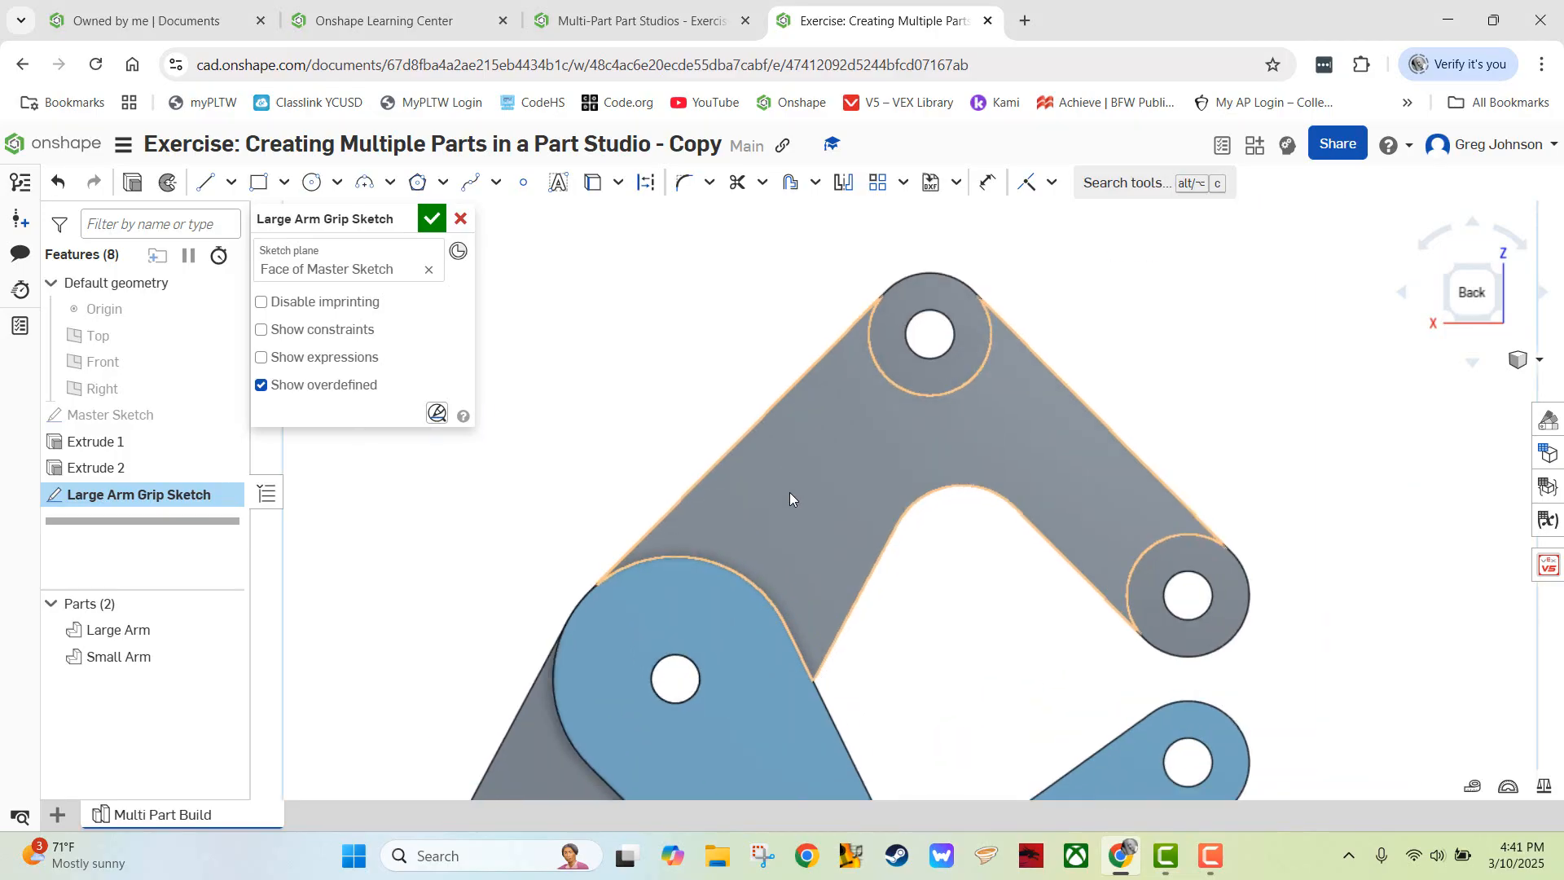
pyautogui.scroll(1, 1195, 600)
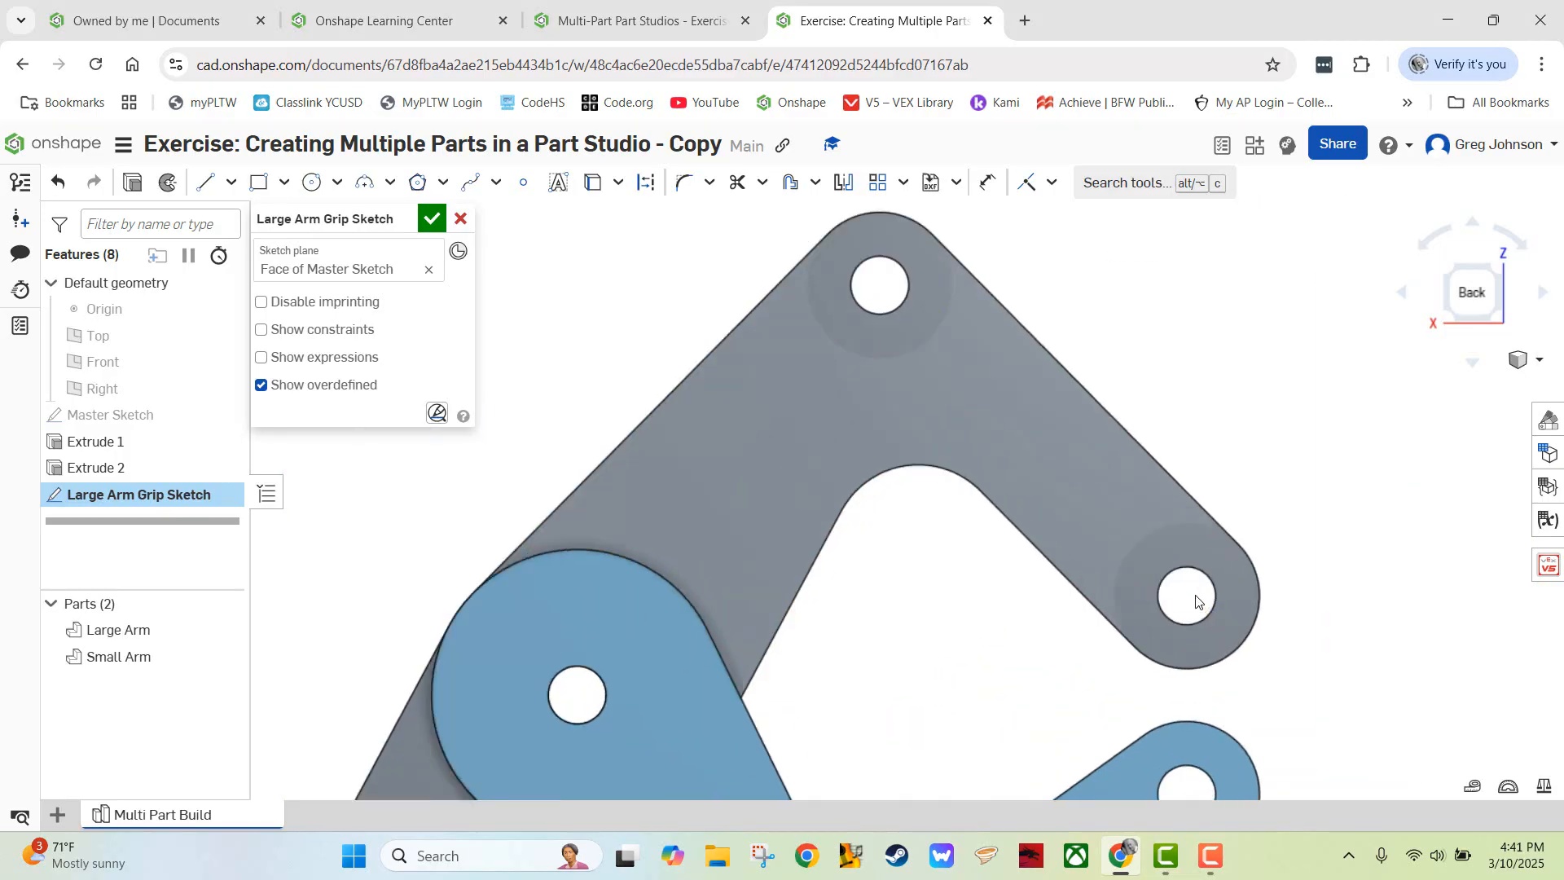
pyautogui.scroll(1, 1195, 602)
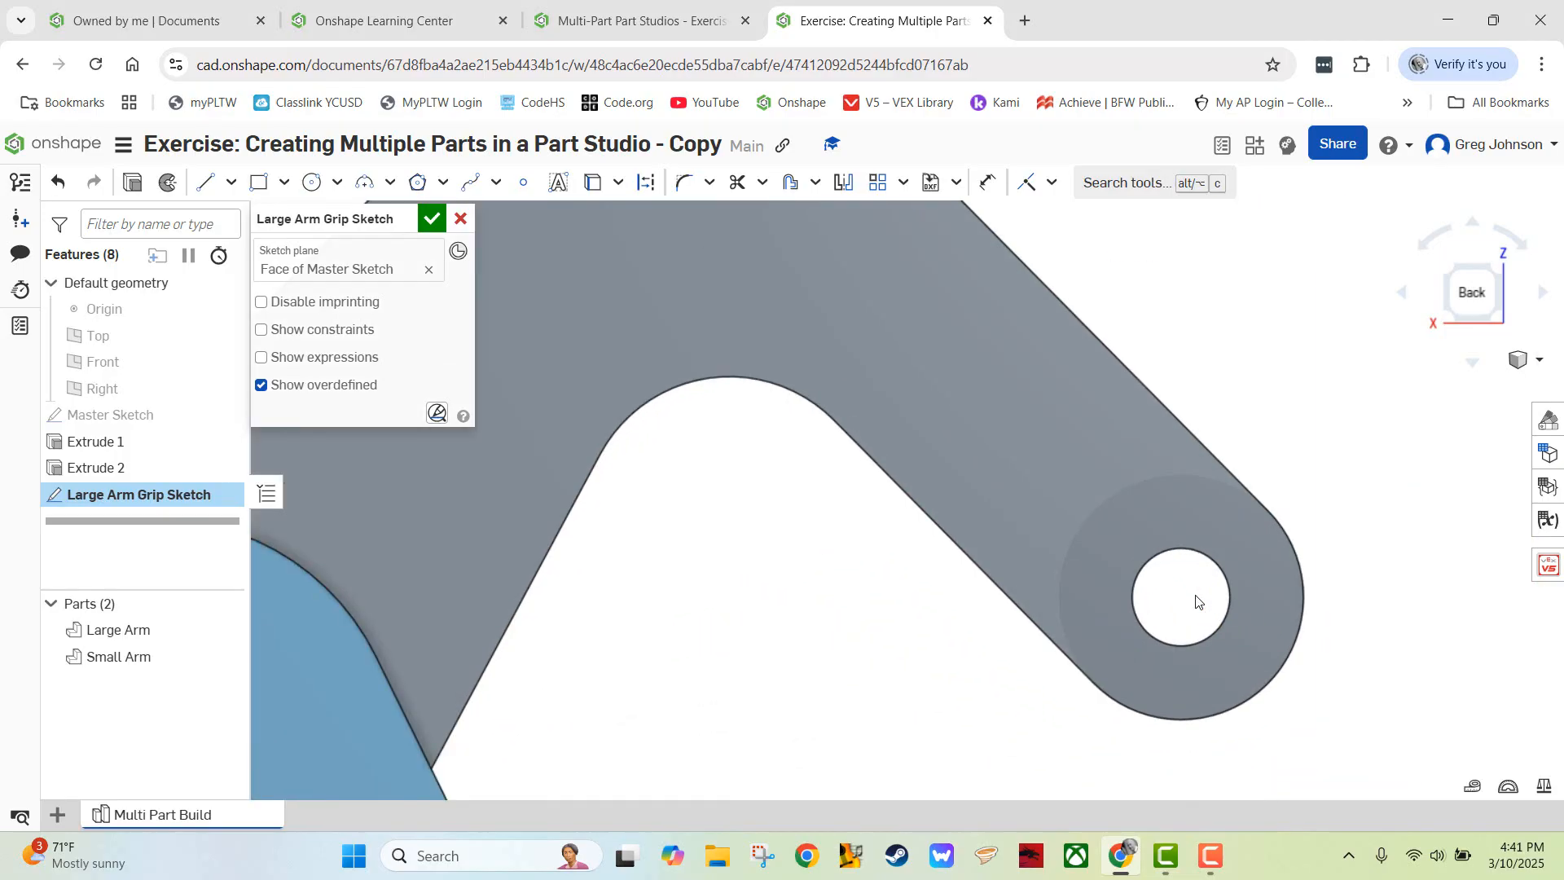
pyautogui.scroll(1, 1197, 602)
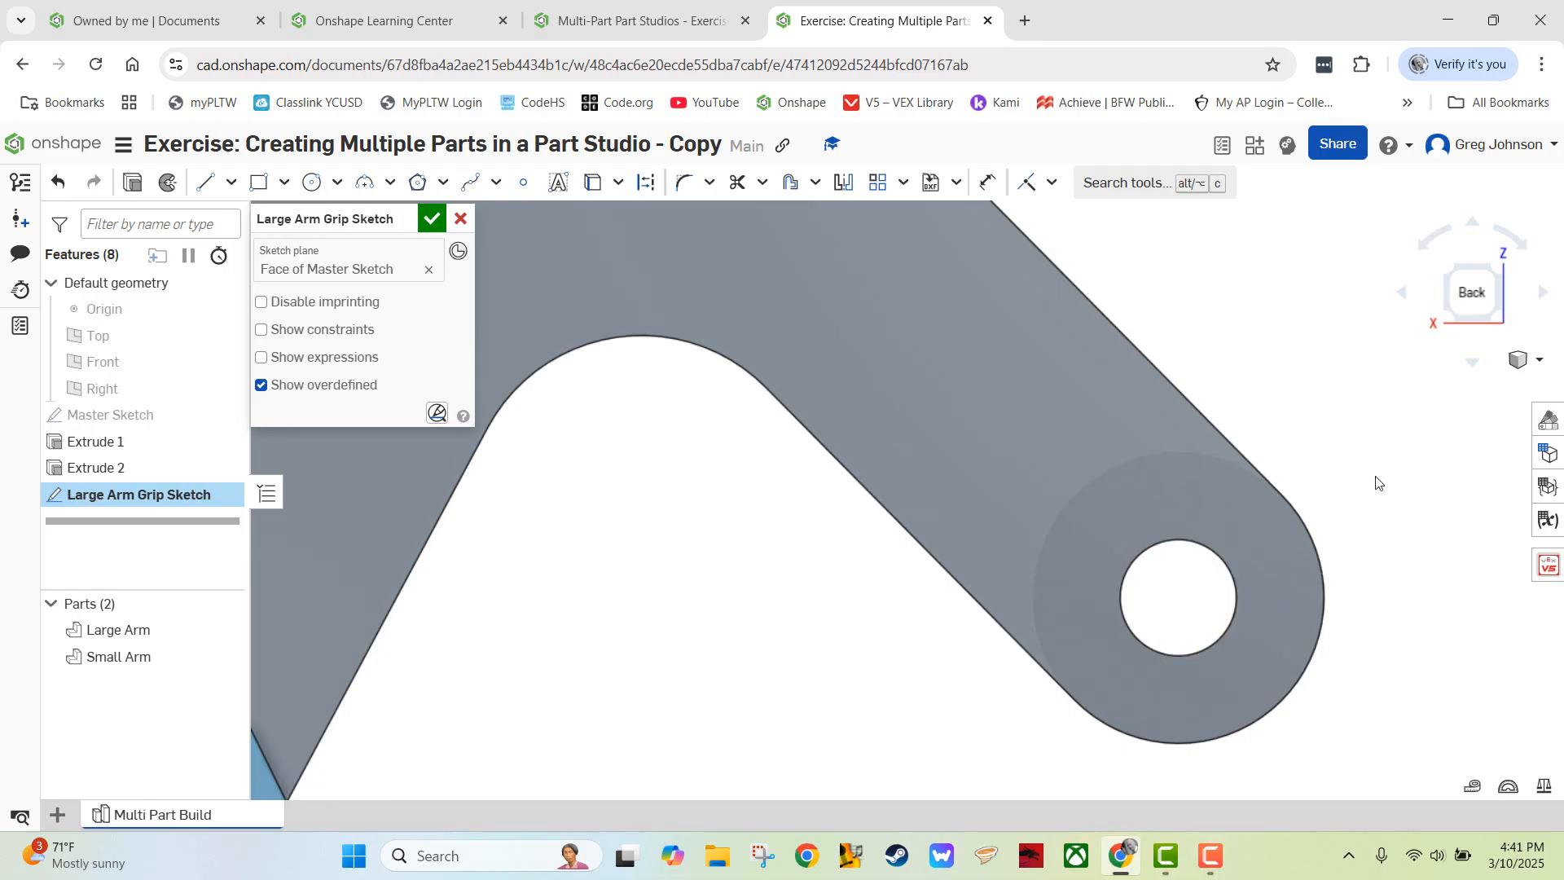
pyautogui.moveTo(1376, 482); pyautogui.dragTo(1222, 386, button='middle')
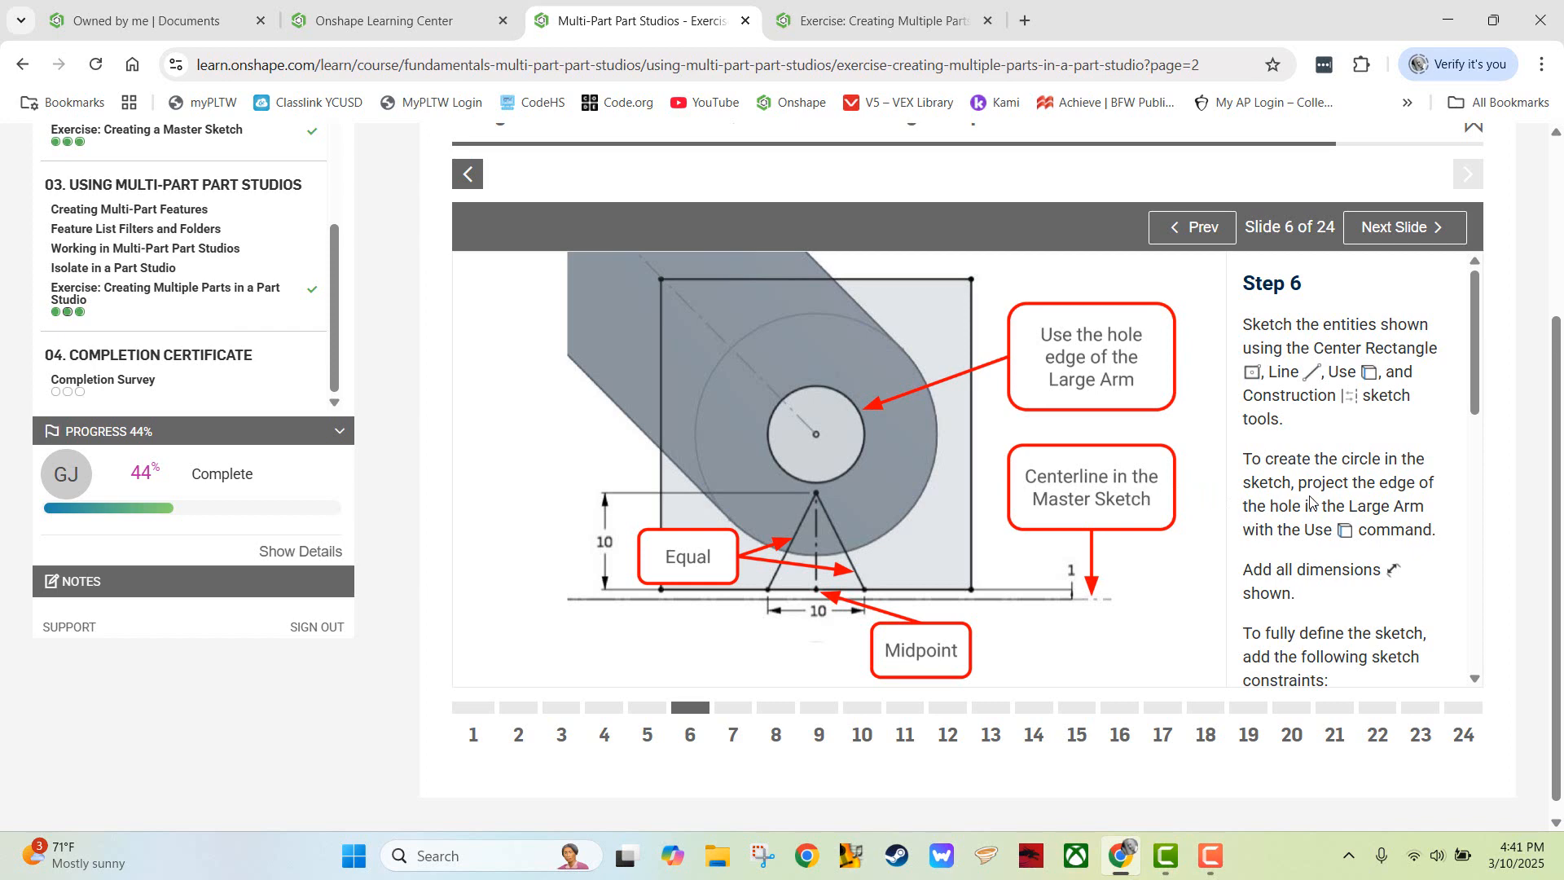
# - Read exercise step 6's dimensions, constraints and note, and show the Master Sketch in the model
pyautogui.scroll(-3, 1314, 495)
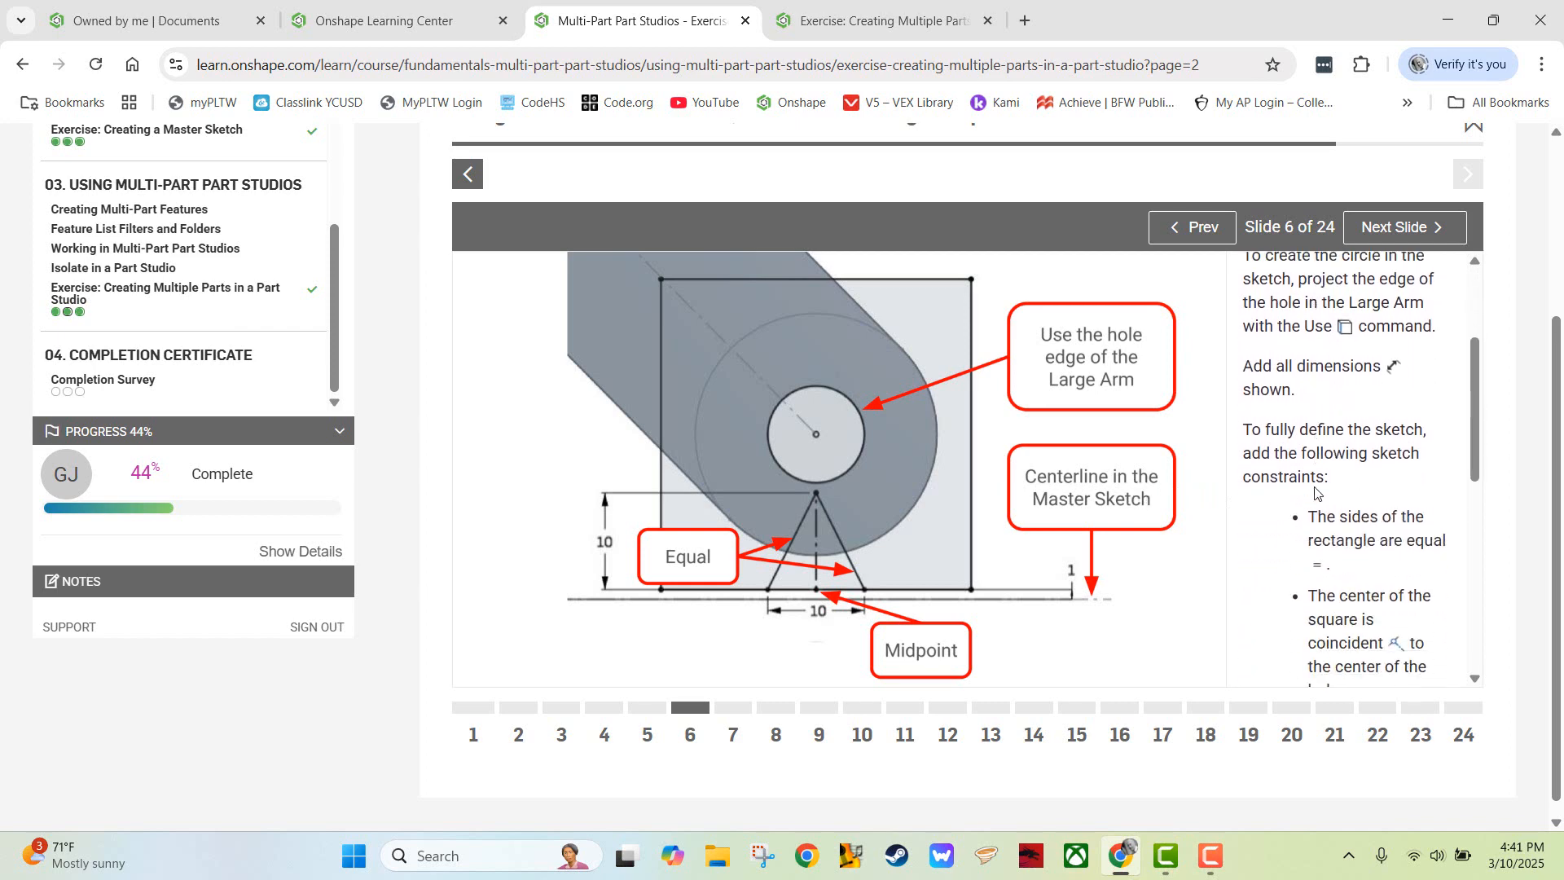
pyautogui.scroll(-6, 1315, 492)
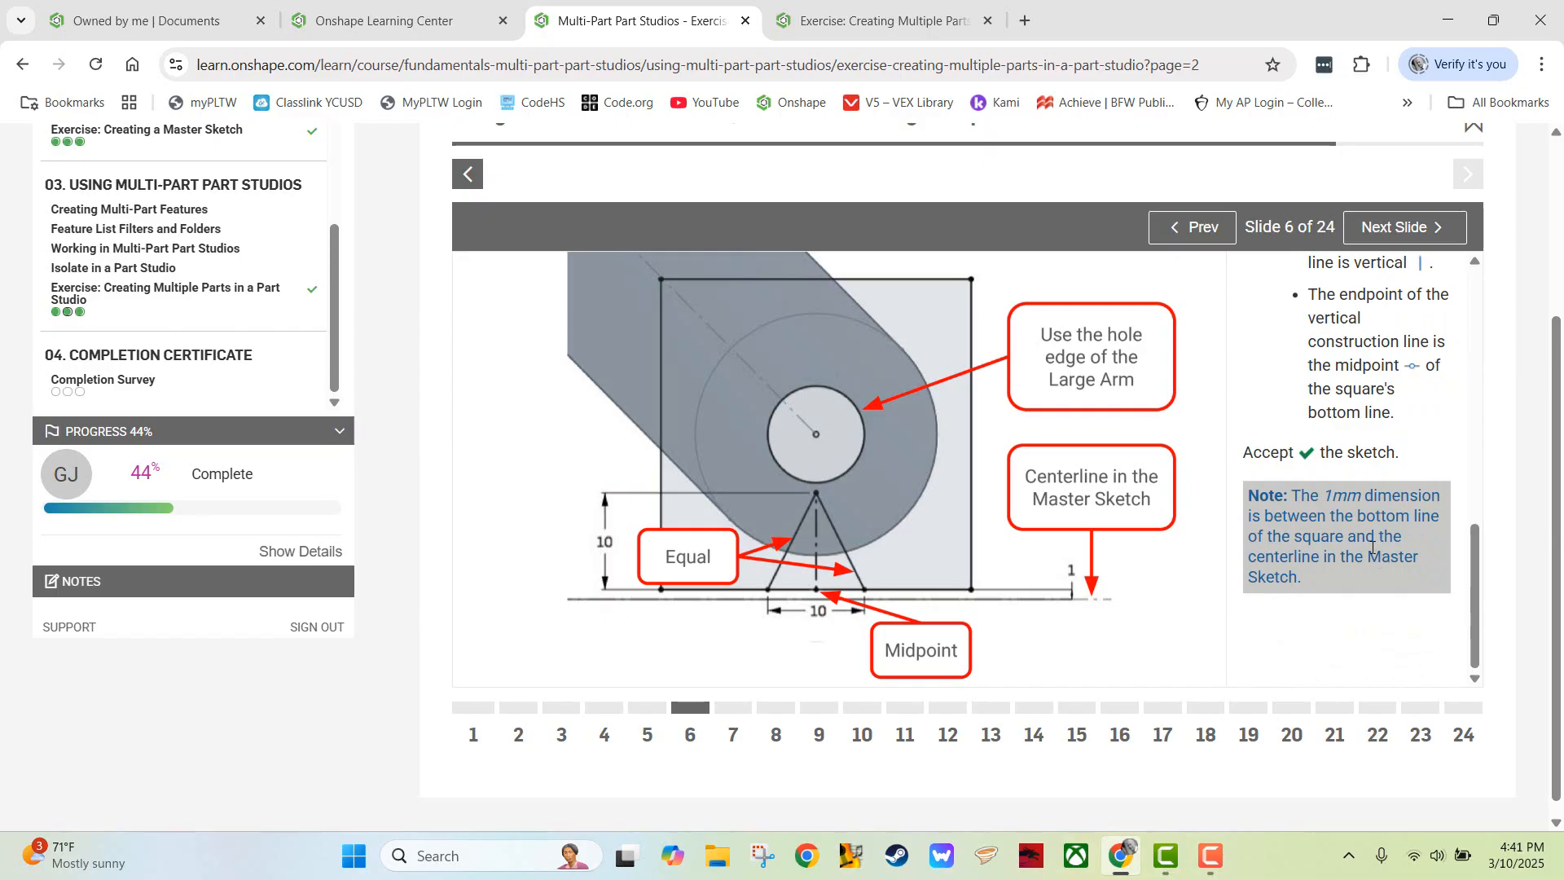
pyautogui.scroll(5, 1373, 547)
pyautogui.click(898, 27)
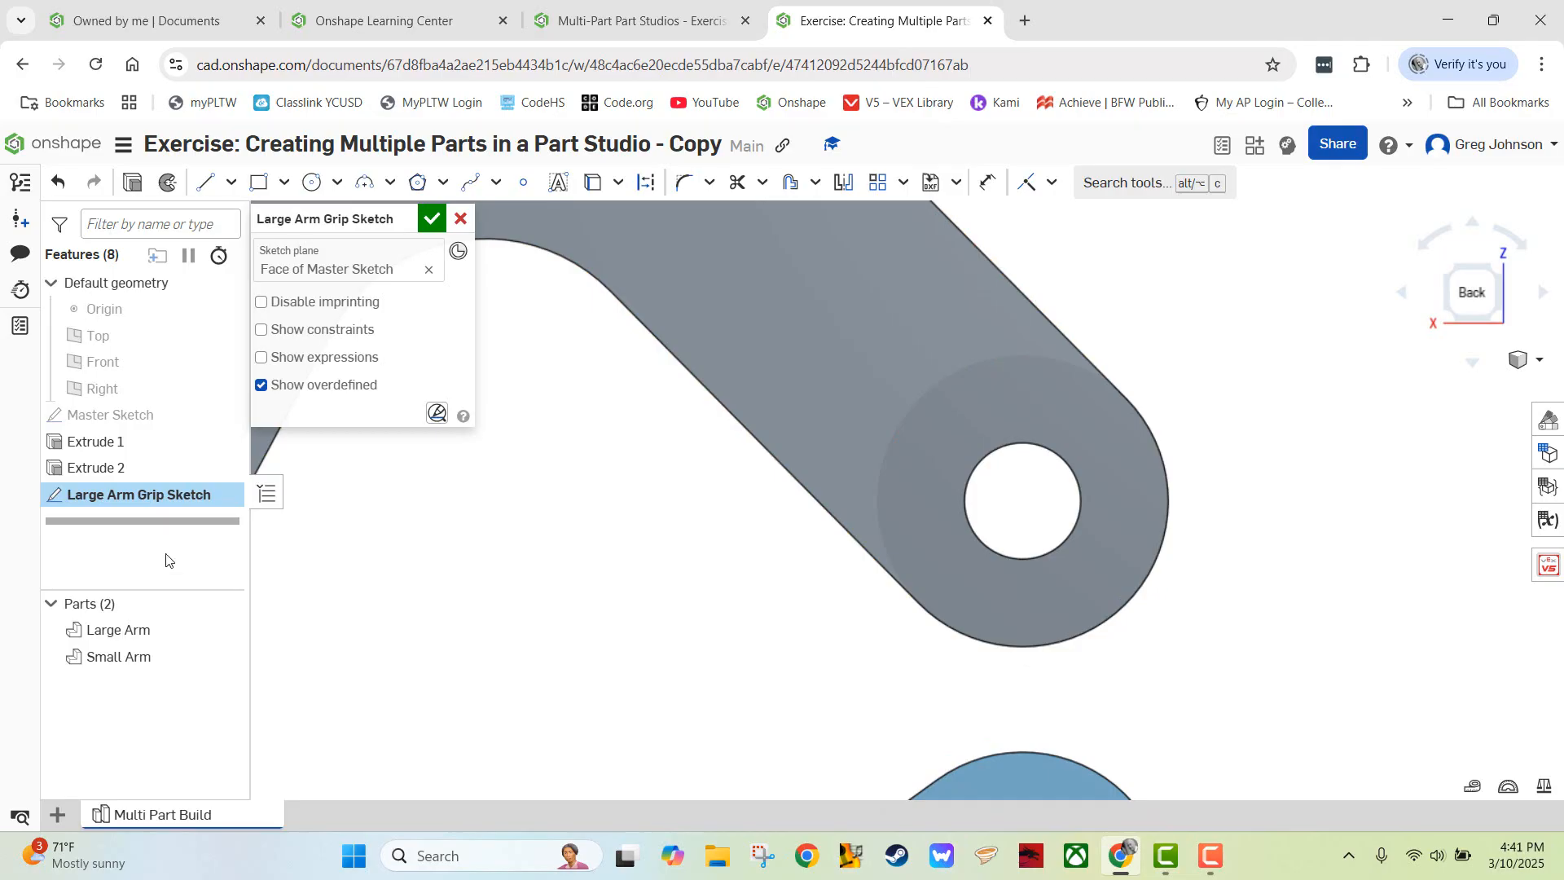
pyautogui.click(224, 414)
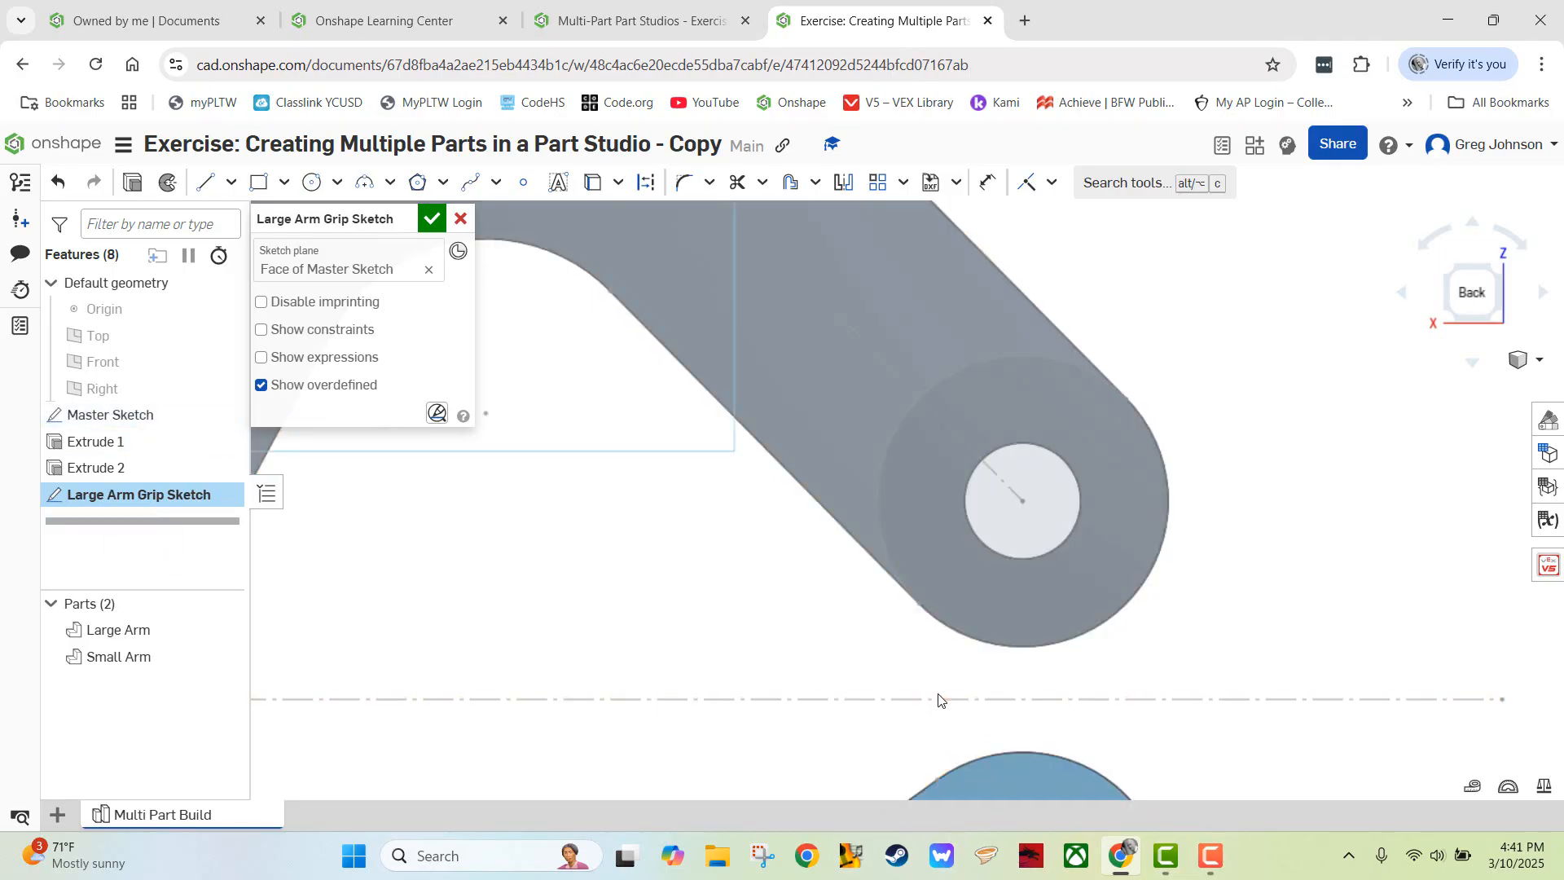
# - Following the step 6 drawing, sketch a center rectangle about 34 by 30 mm centred on the Large Arm's end hole
pyautogui.click(622, 20)
pyautogui.scroll(3, 1400, 444)
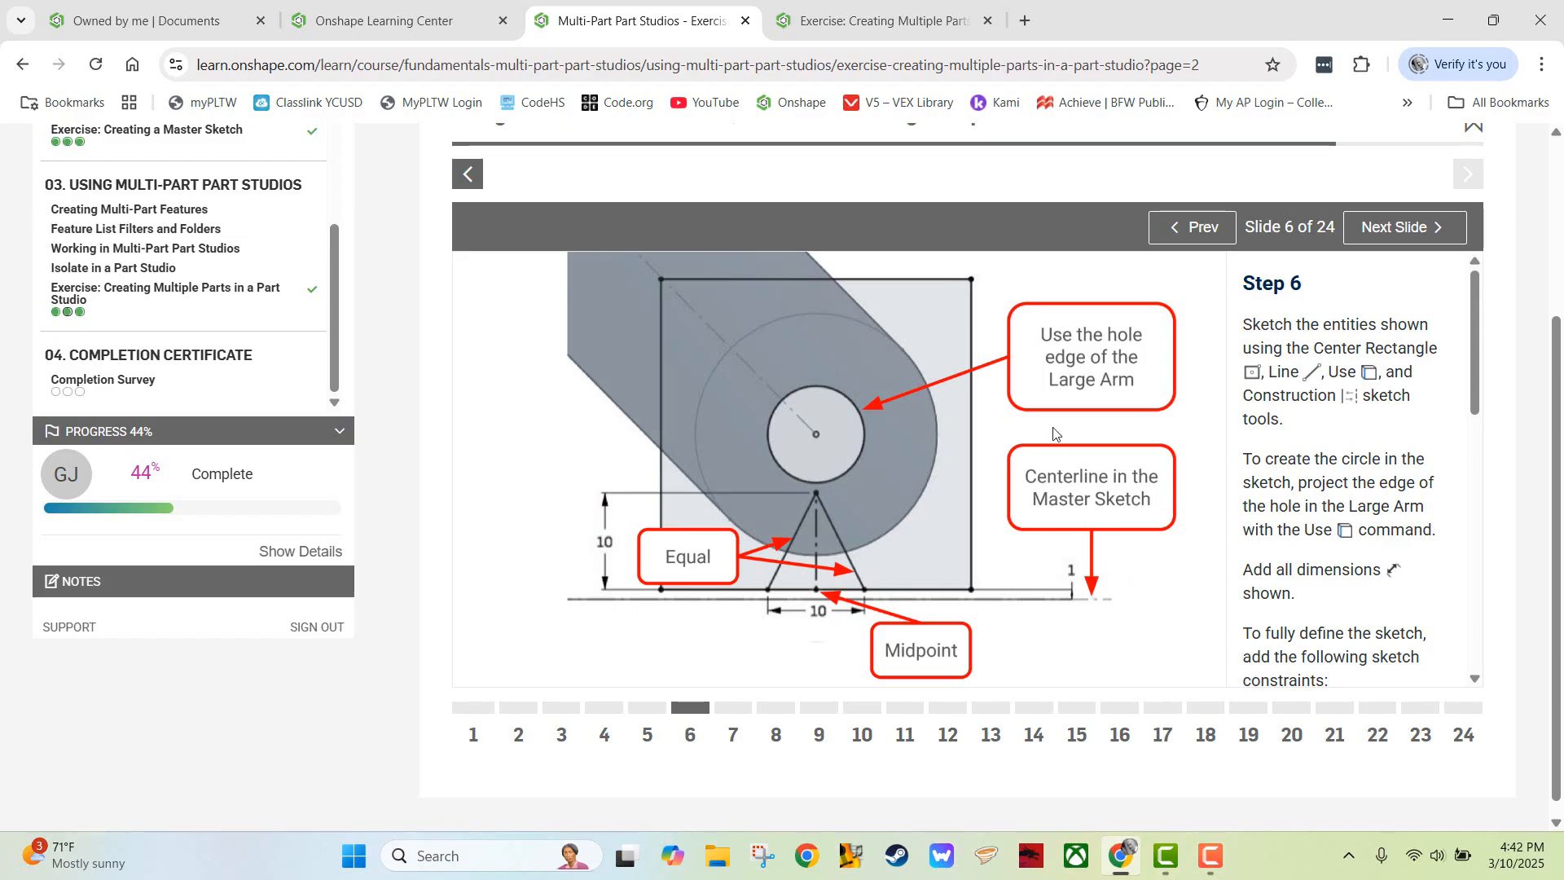
pyautogui.click(895, 28)
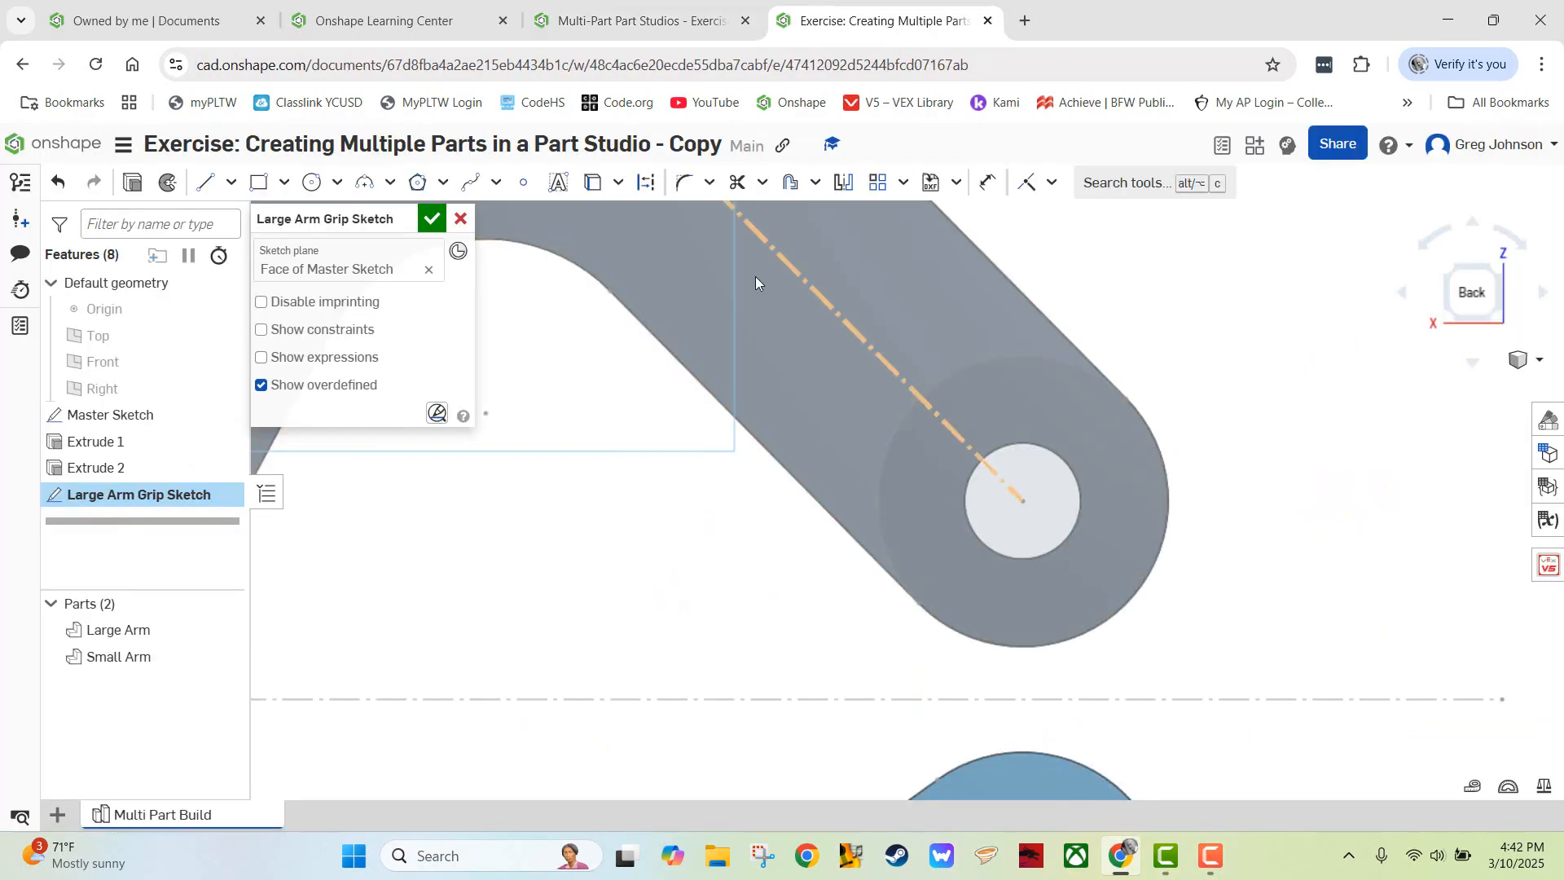
pyautogui.click(283, 187)
pyautogui.click(318, 218)
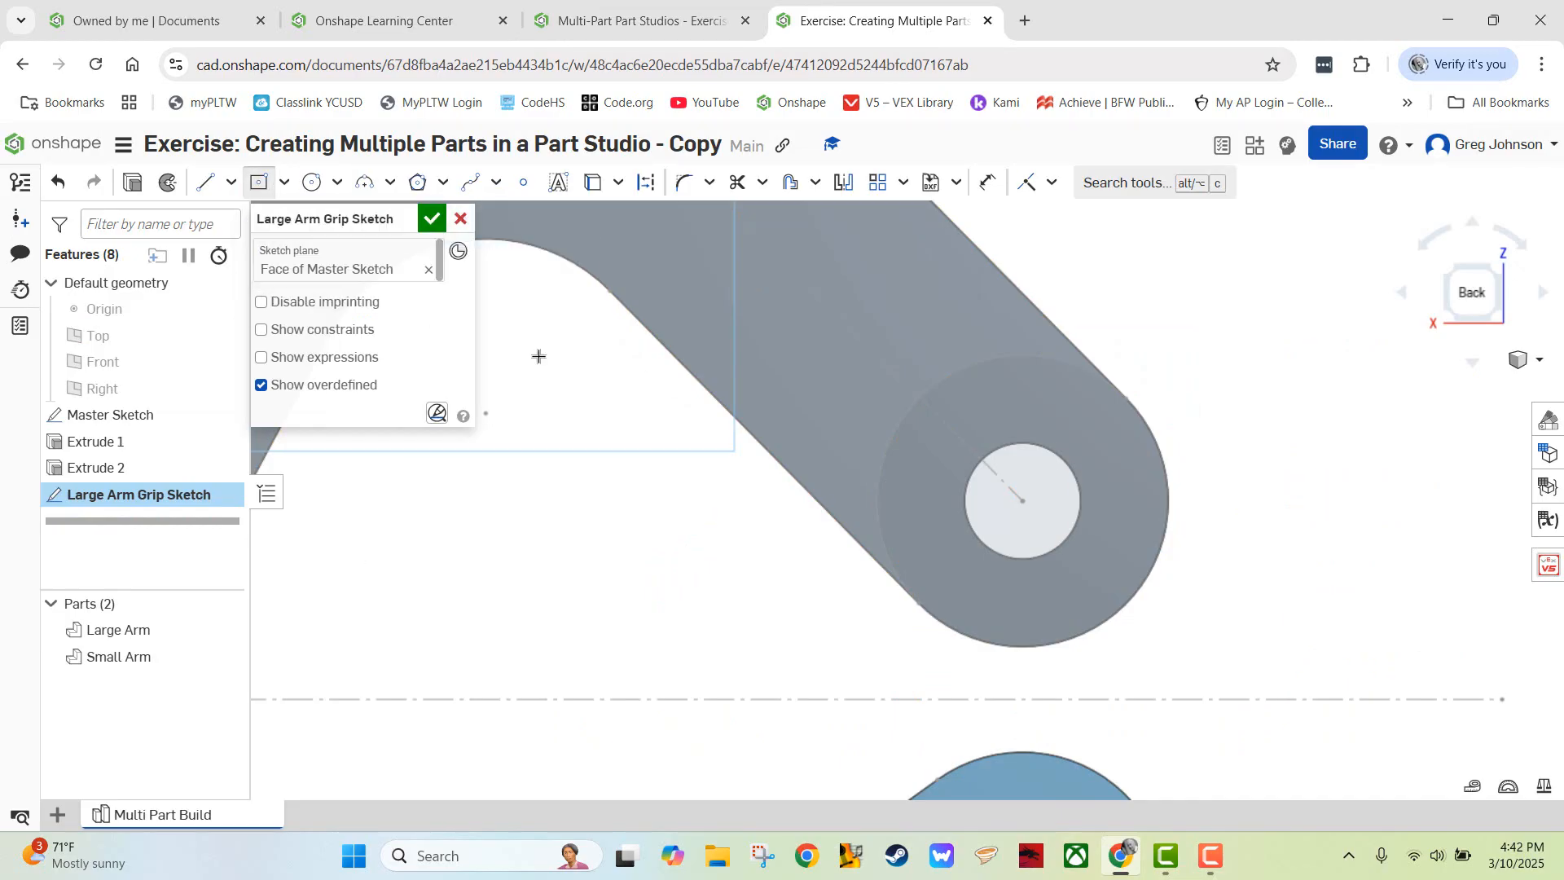
pyautogui.click(1024, 501)
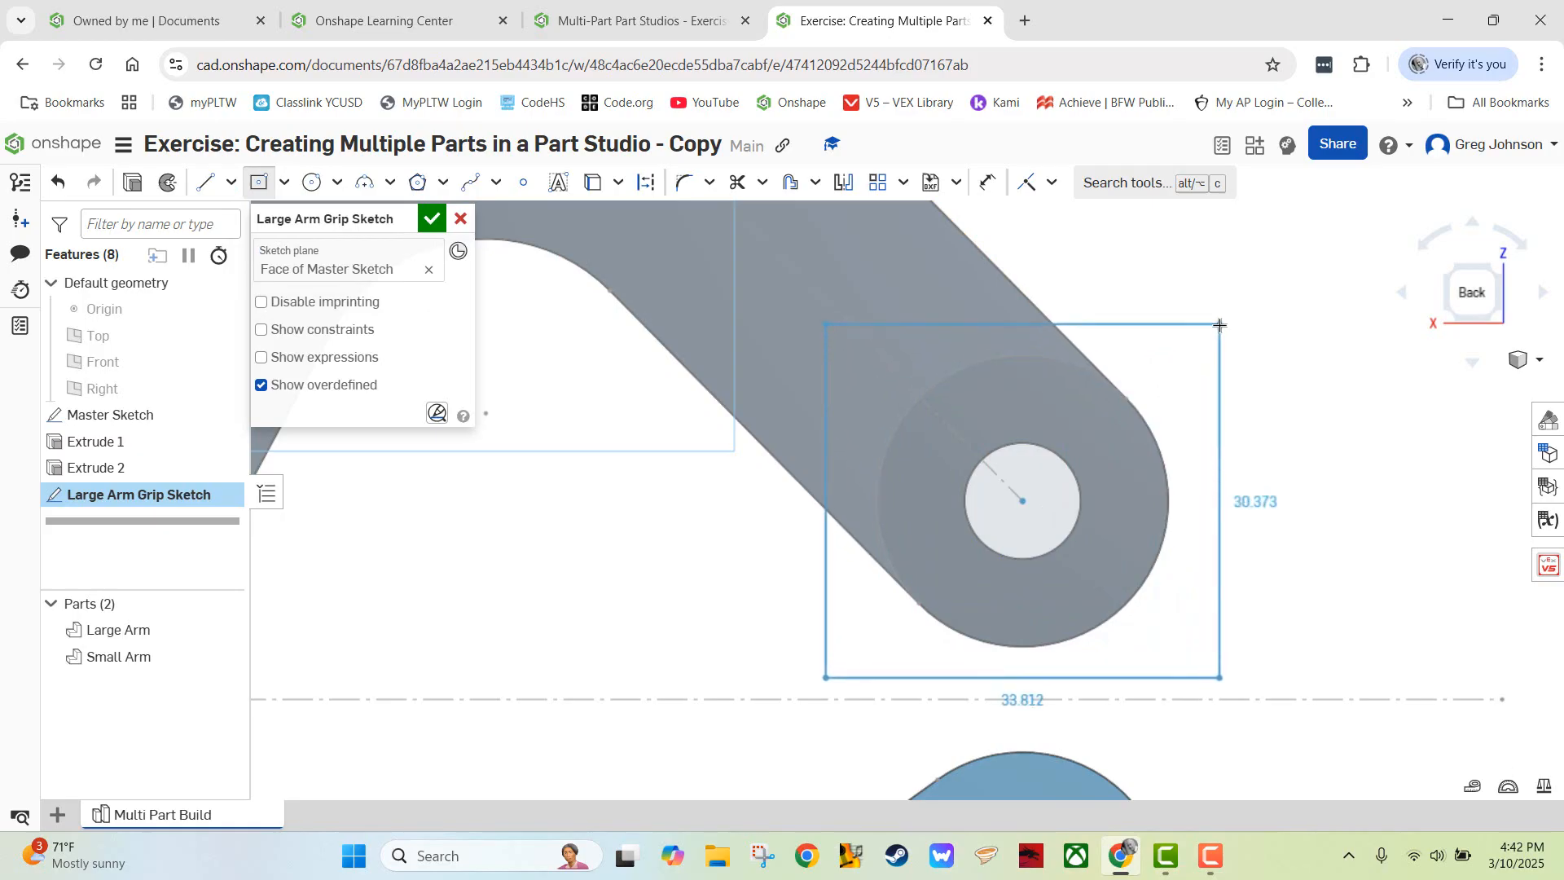
pyautogui.click(1220, 325)
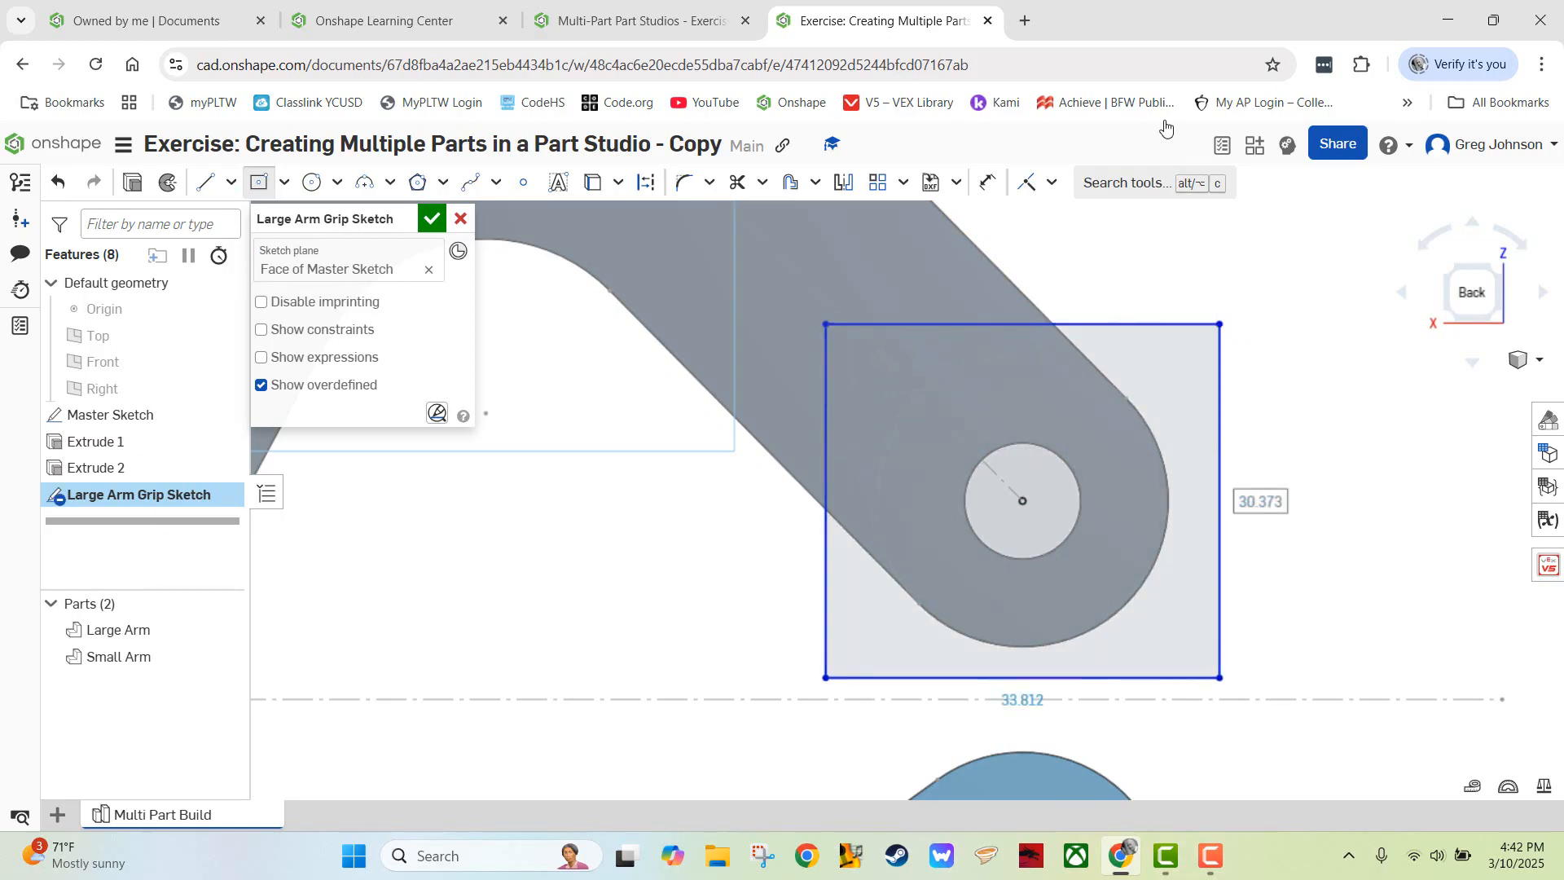
# - Check step 6's constraint list and apply an Equal constraint to the rectangle's top and one vertical side
pyautogui.click(660, 19)
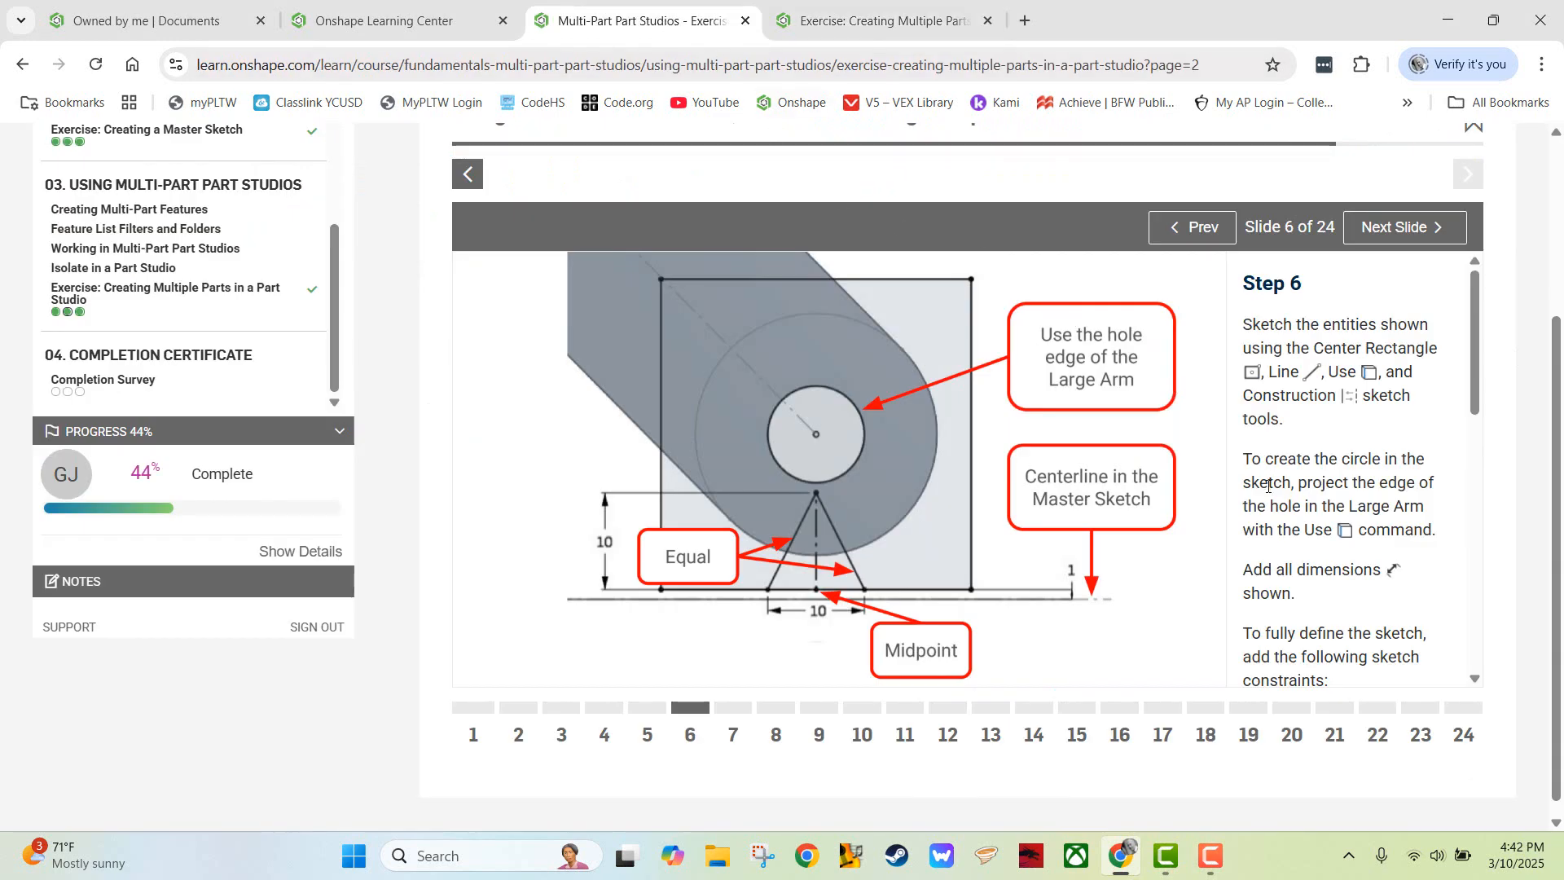
pyautogui.scroll(-4, 1268, 486)
pyautogui.scroll(1, 1340, 416)
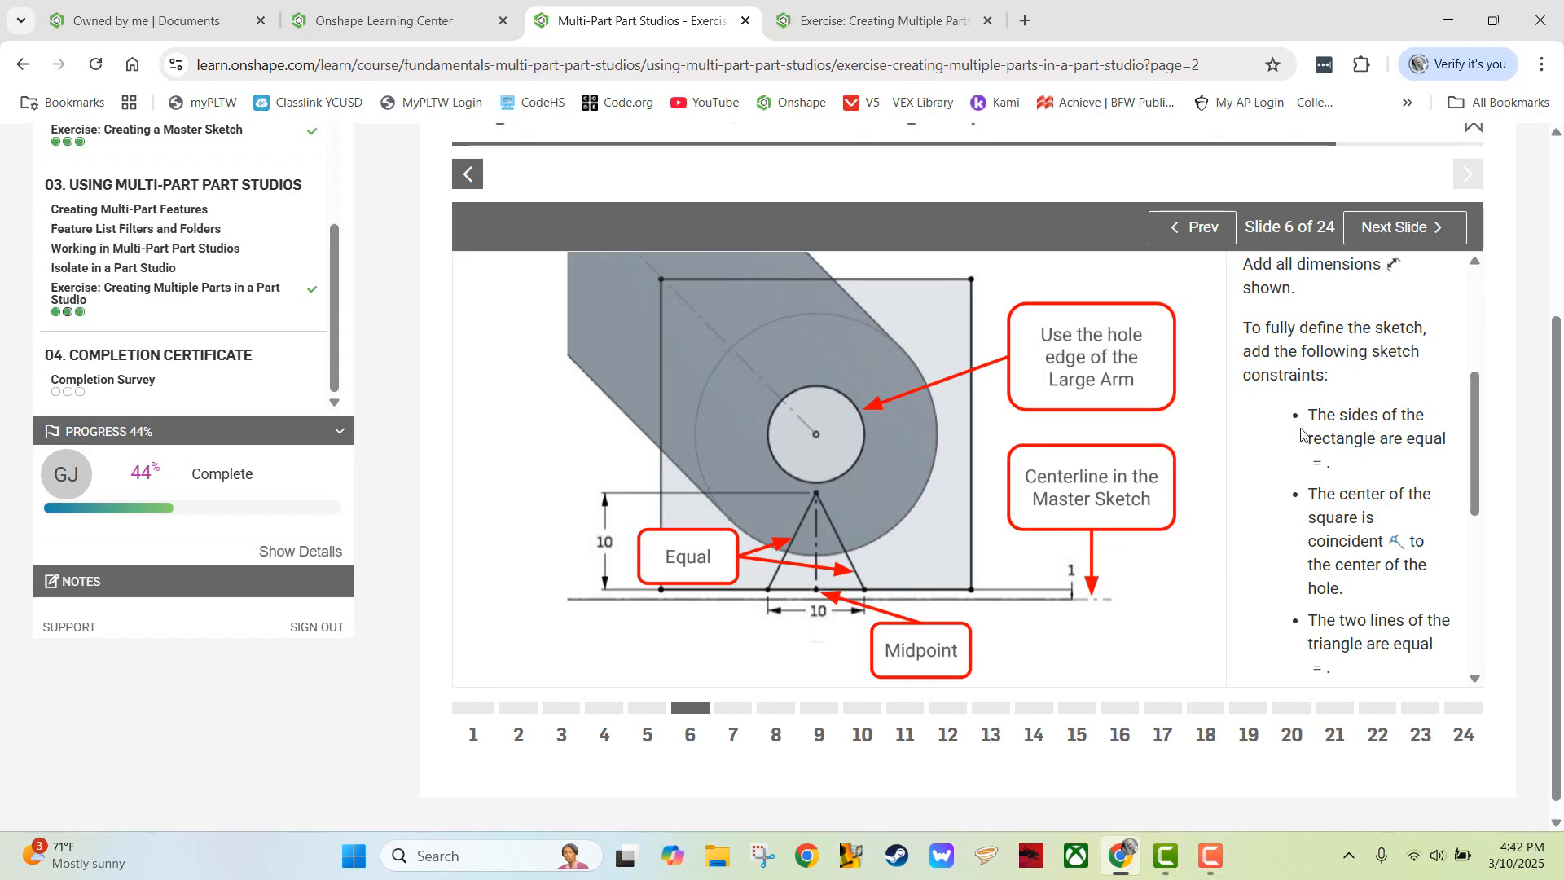
pyautogui.scroll(3, 1334, 444)
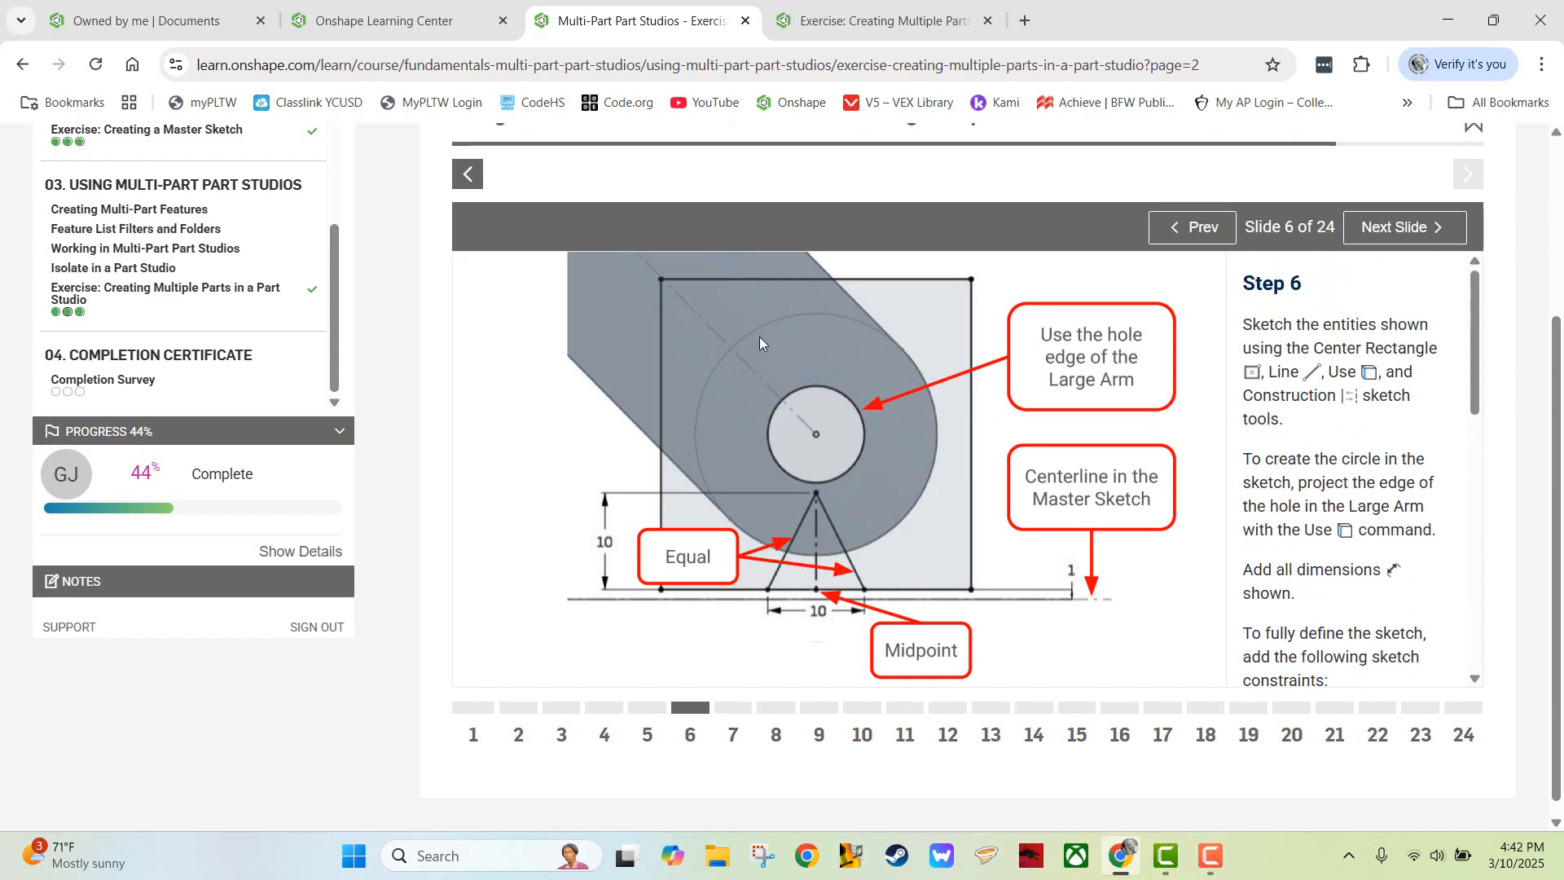
pyautogui.click(882, 20)
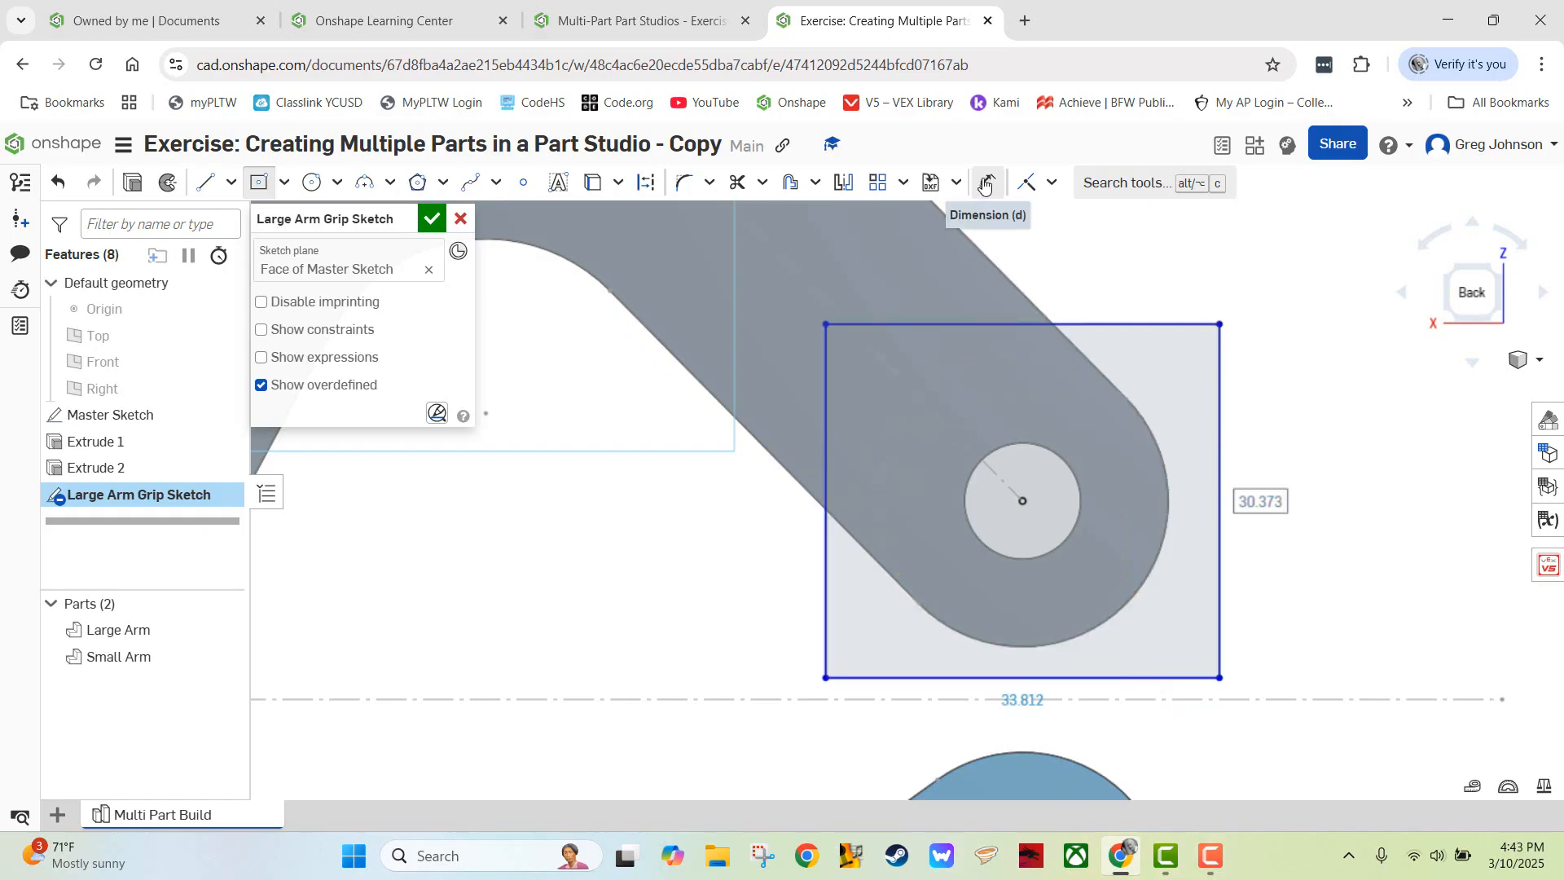
pyautogui.click(1052, 183)
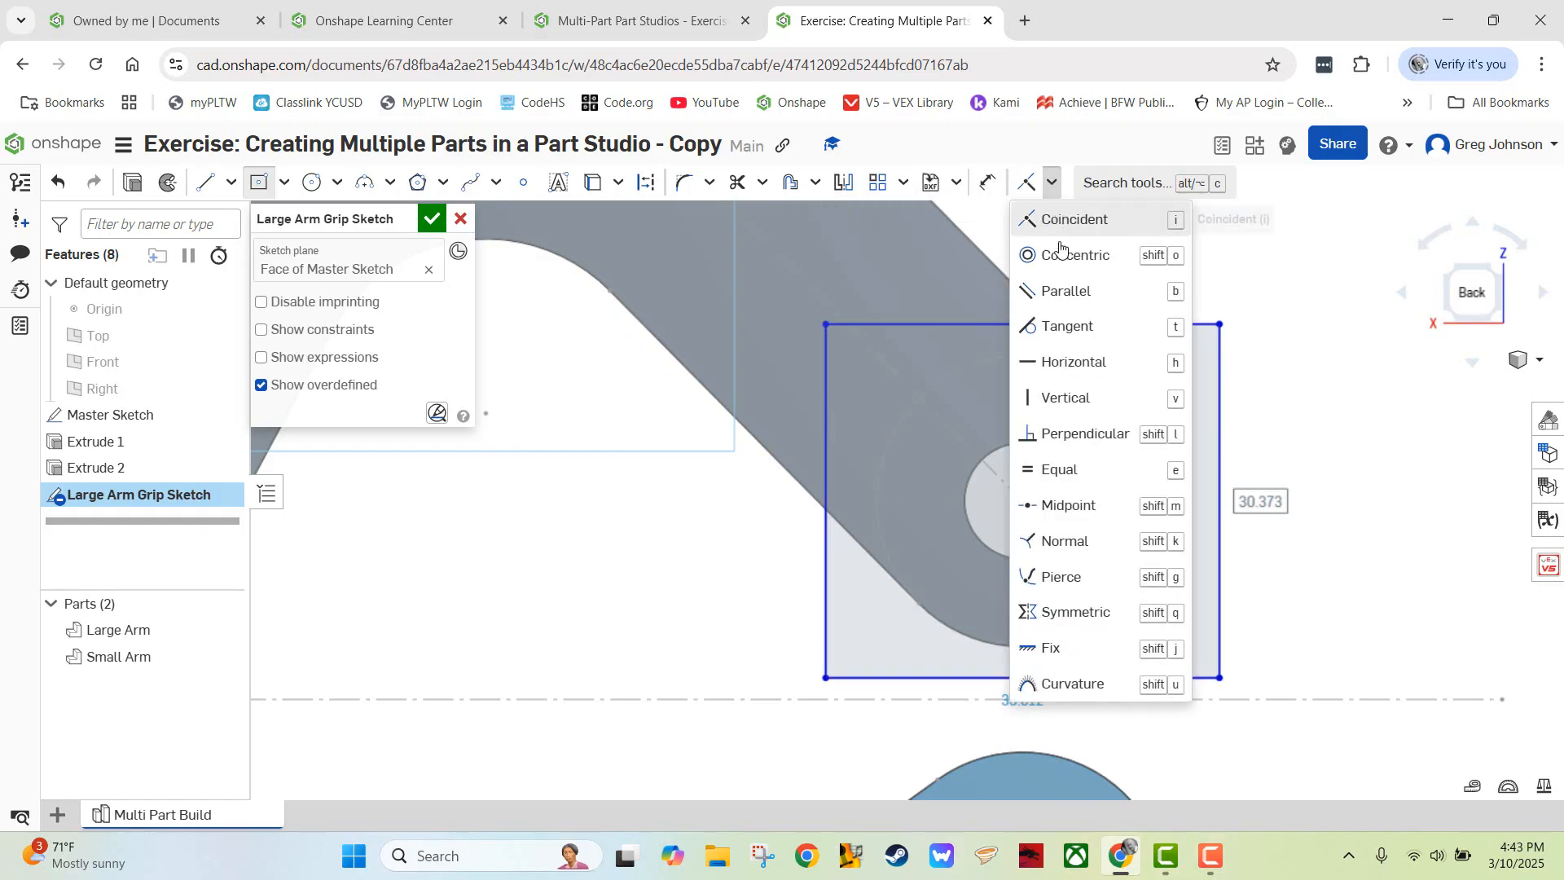
pyautogui.click(1059, 469)
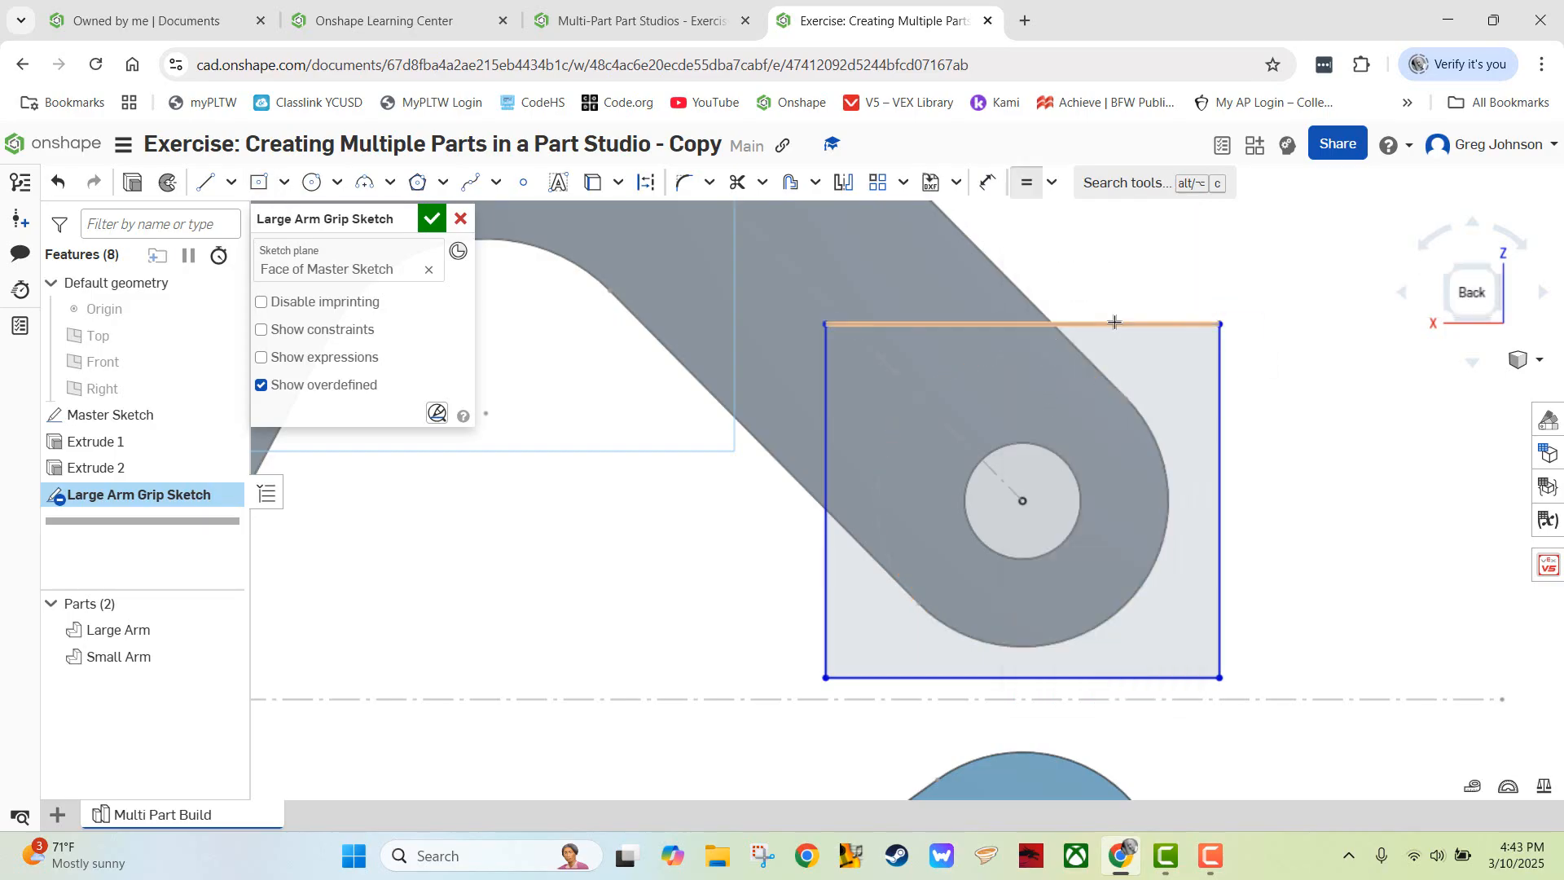
pyautogui.click(1115, 323)
pyautogui.click(1221, 388)
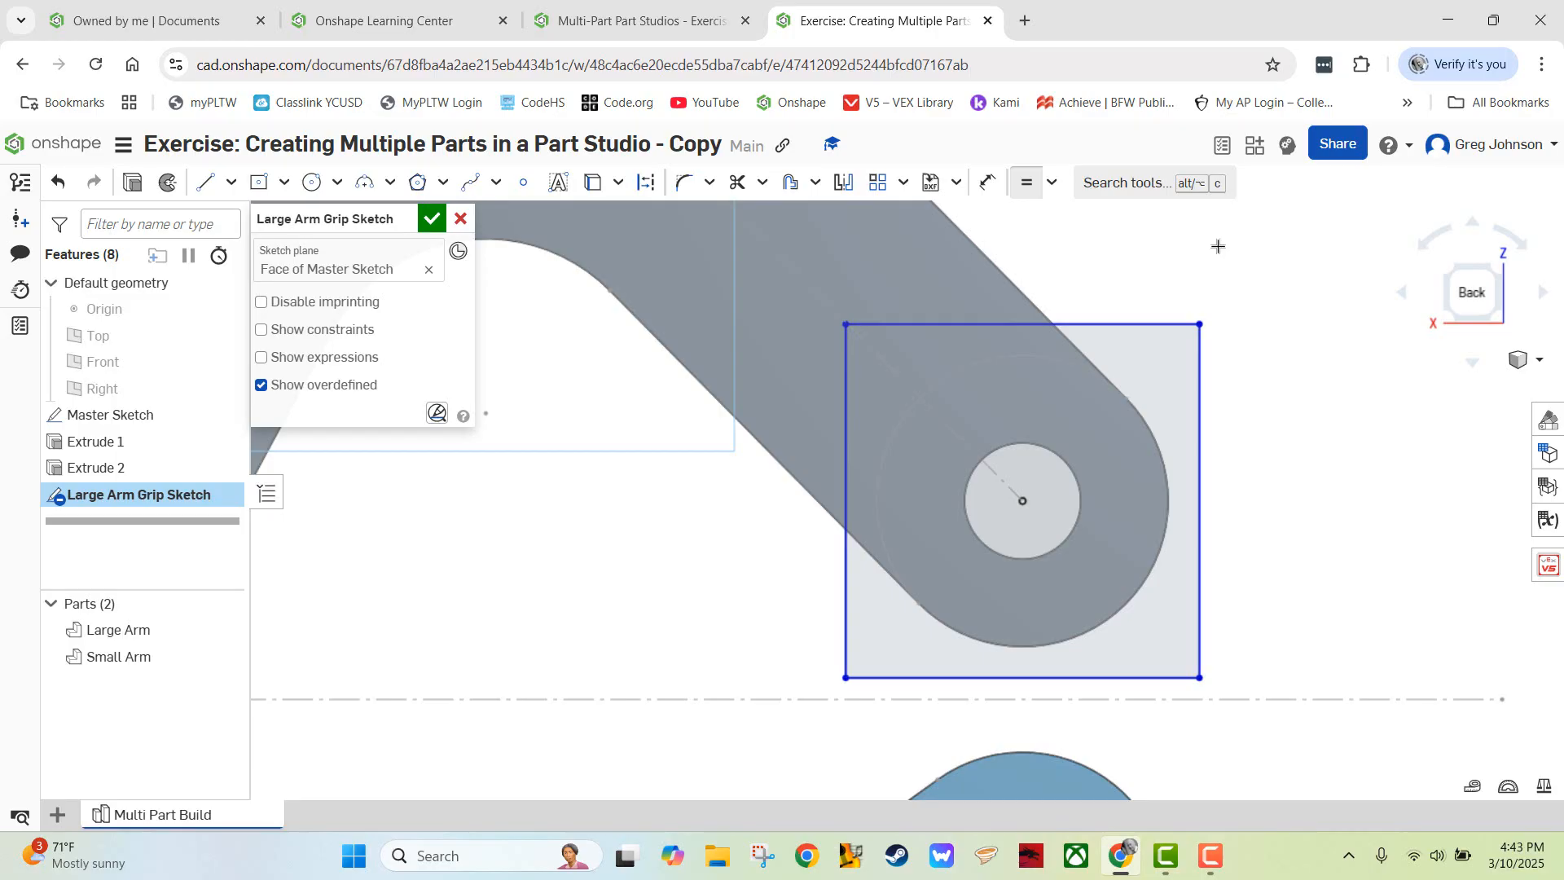
# - Following the step 6 drawing, dimension the rectangle's bottom edge 1 mm from the Master Sketch centerline
pyautogui.click(714, 26)
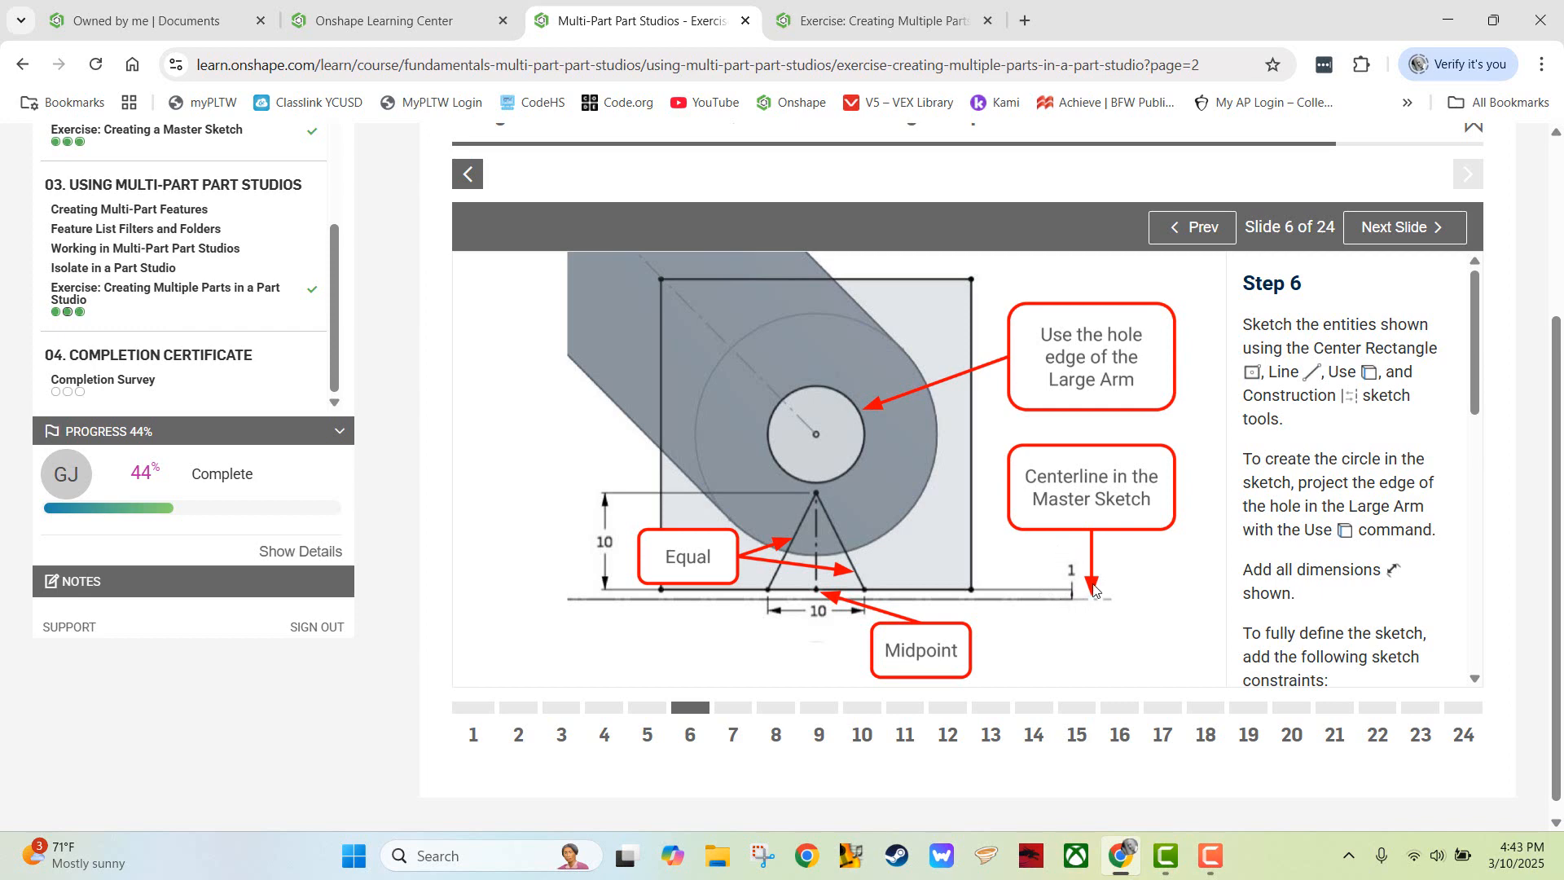
pyautogui.click(903, 21)
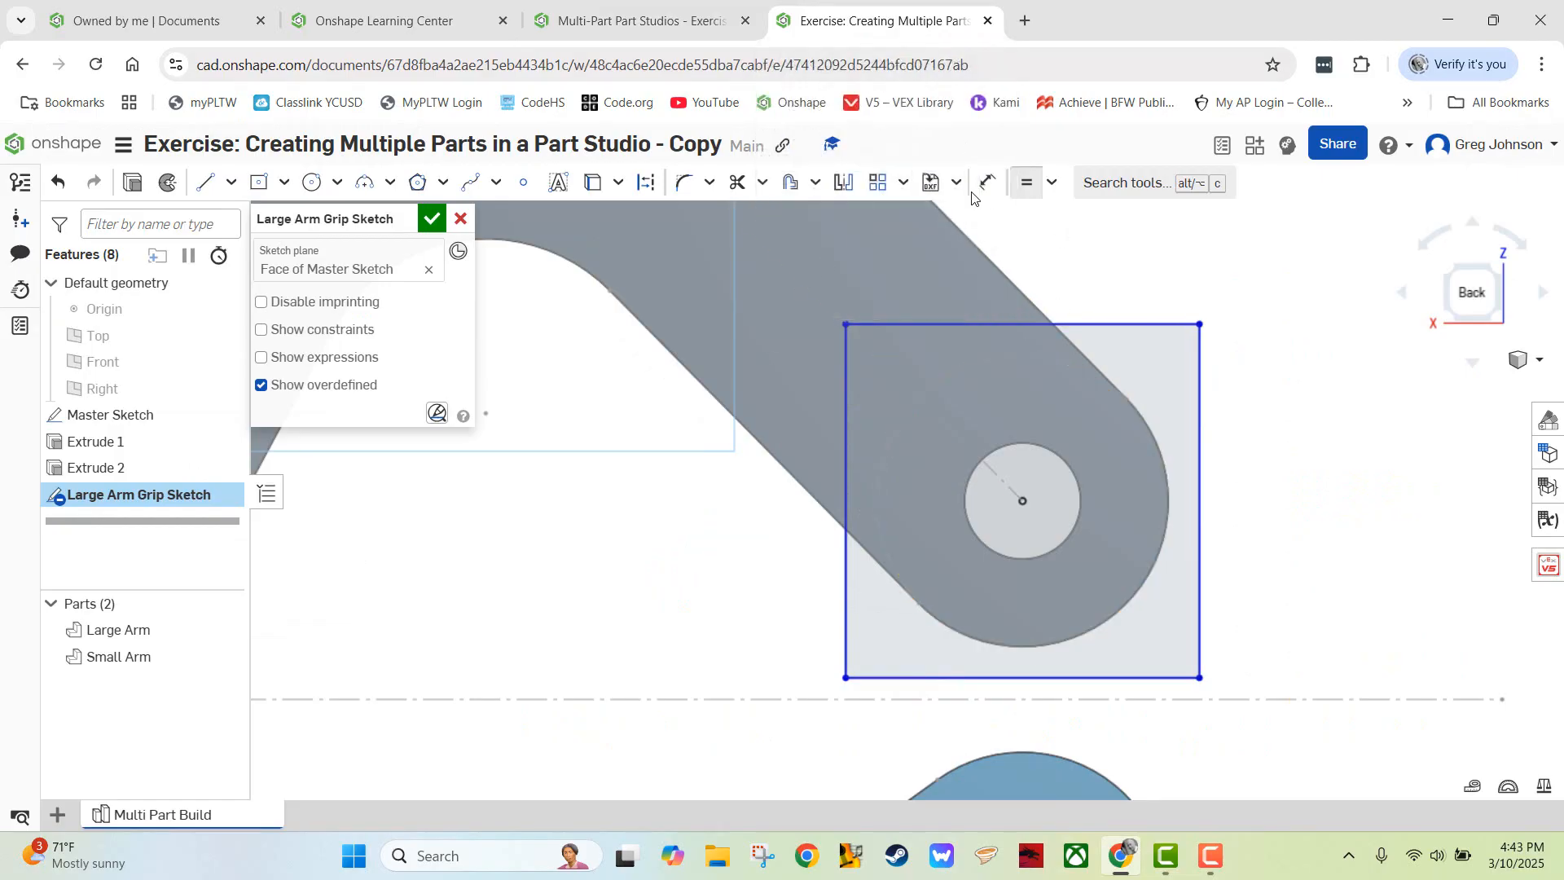
pyautogui.click(1174, 677)
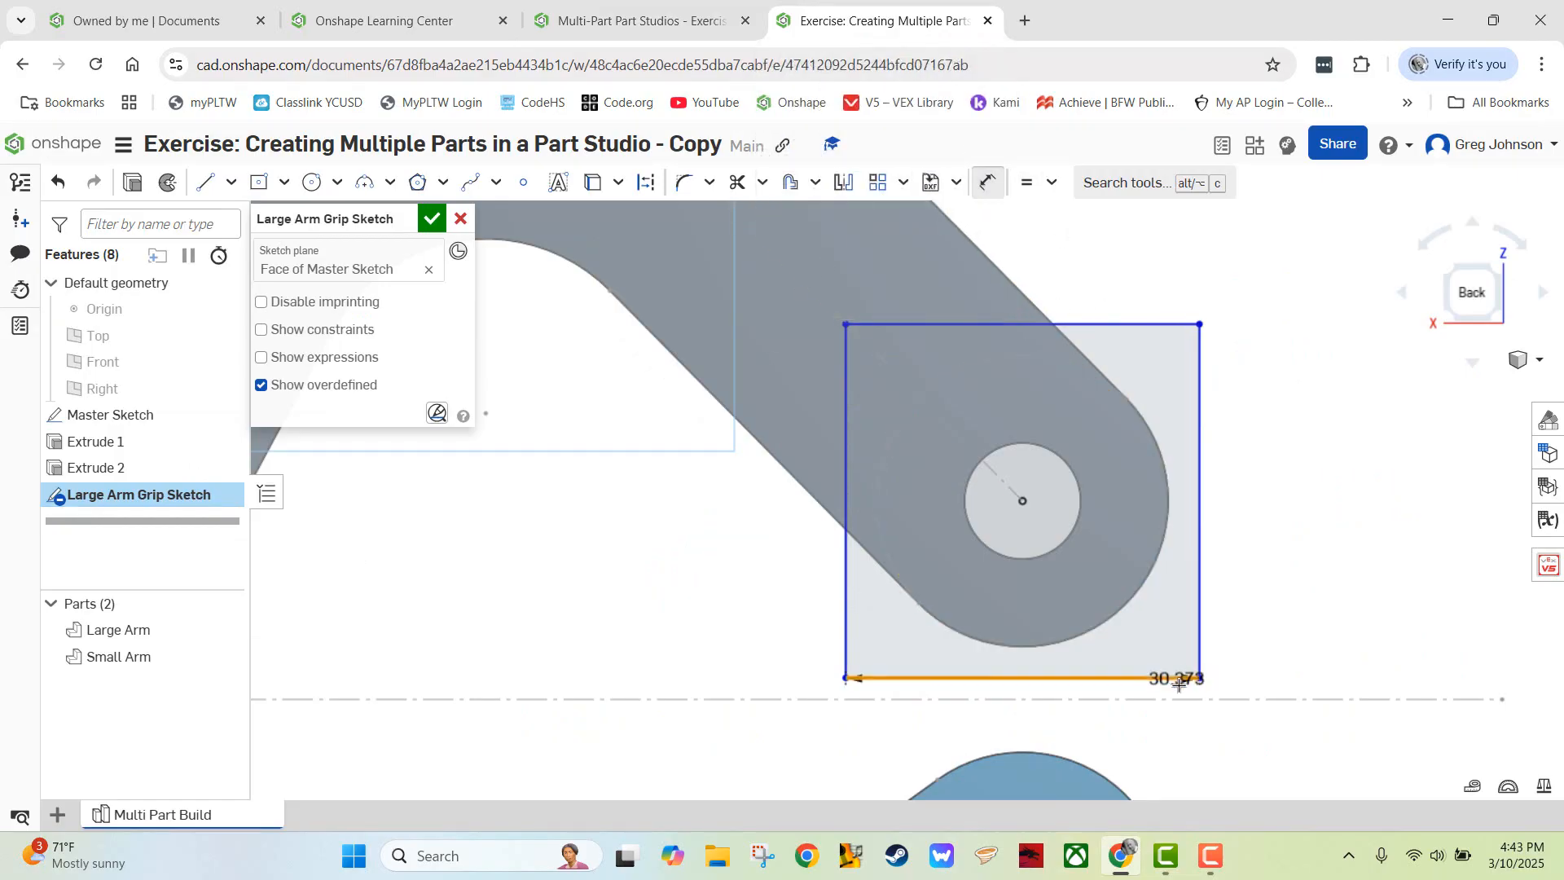
pyautogui.click(1178, 699)
pyautogui.click(1307, 640)
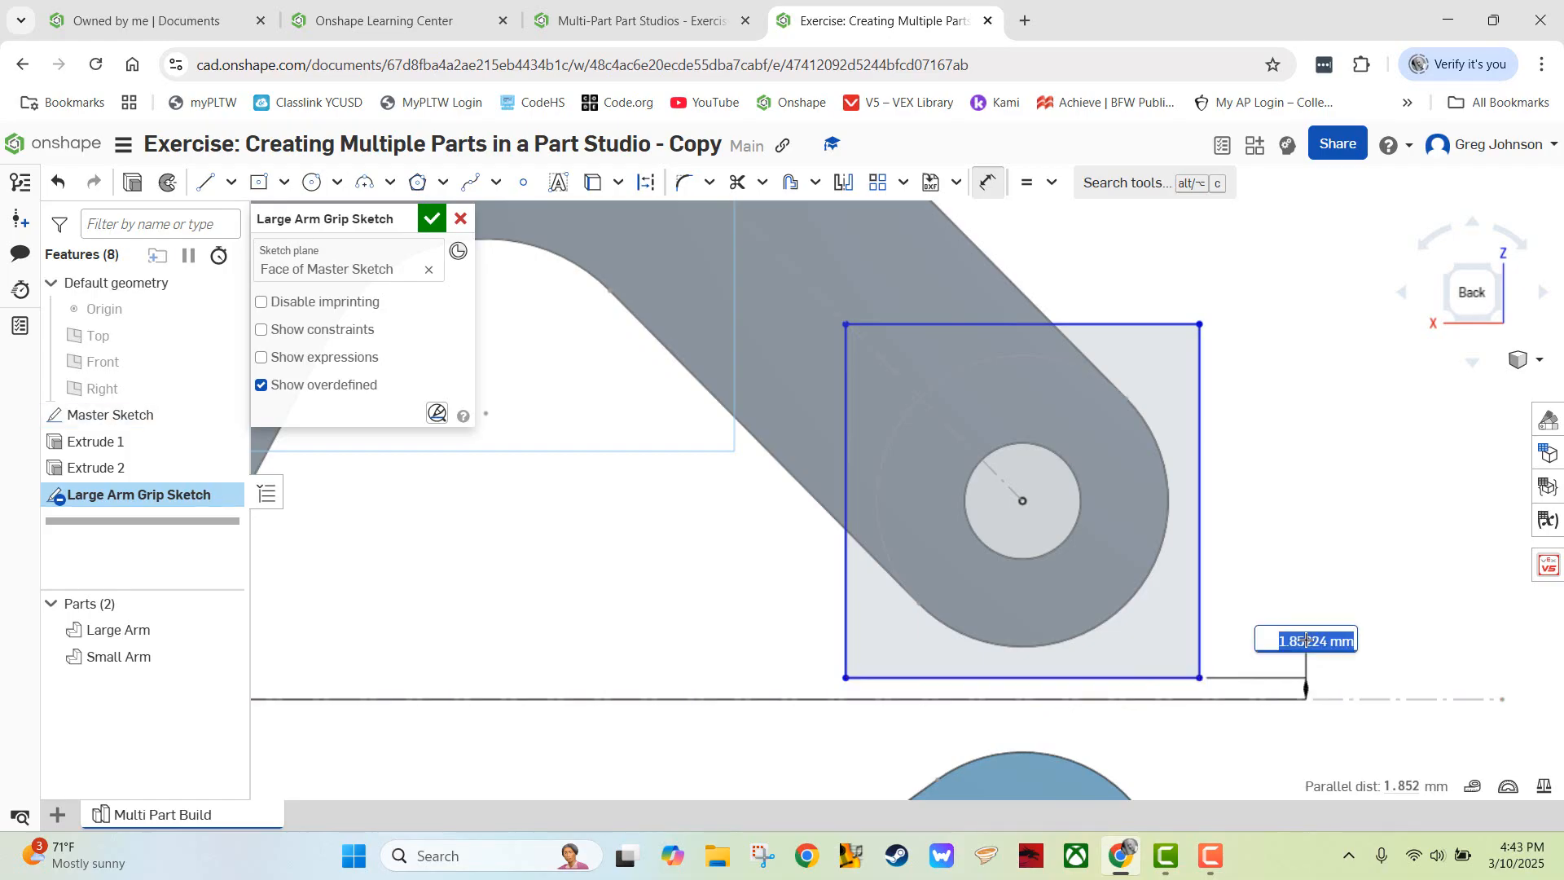
pyautogui.write('1')
pyautogui.press('Return')
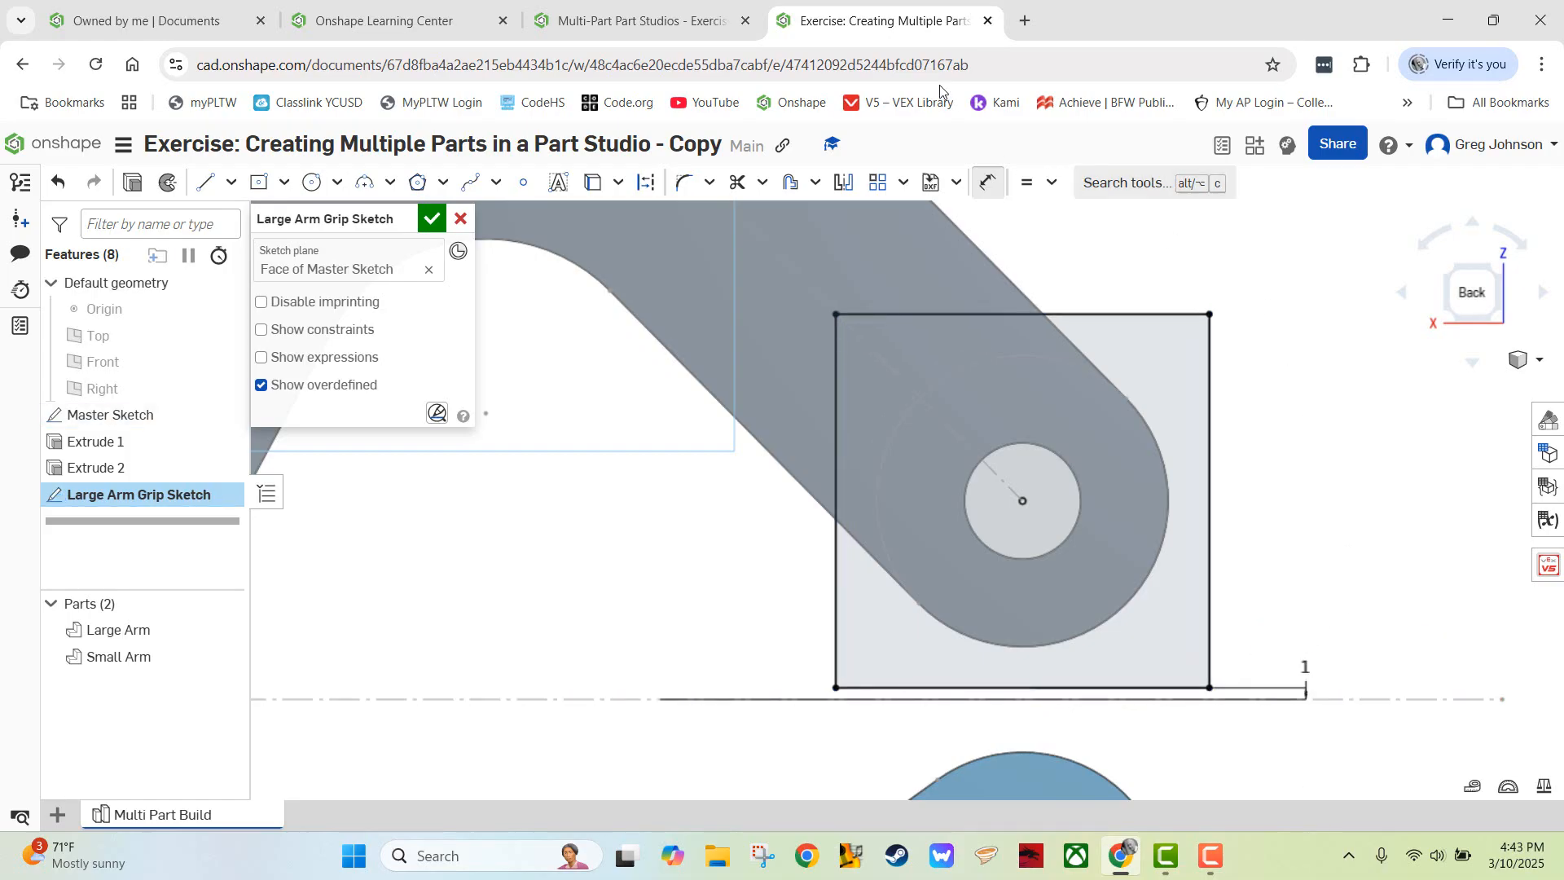
# - Sketch a triangle about 14.6 mm wide and 8.2 mm high on the rectangle's bottom edge, with a construction line from apex to edge midpoint
pyautogui.click(693, 32)
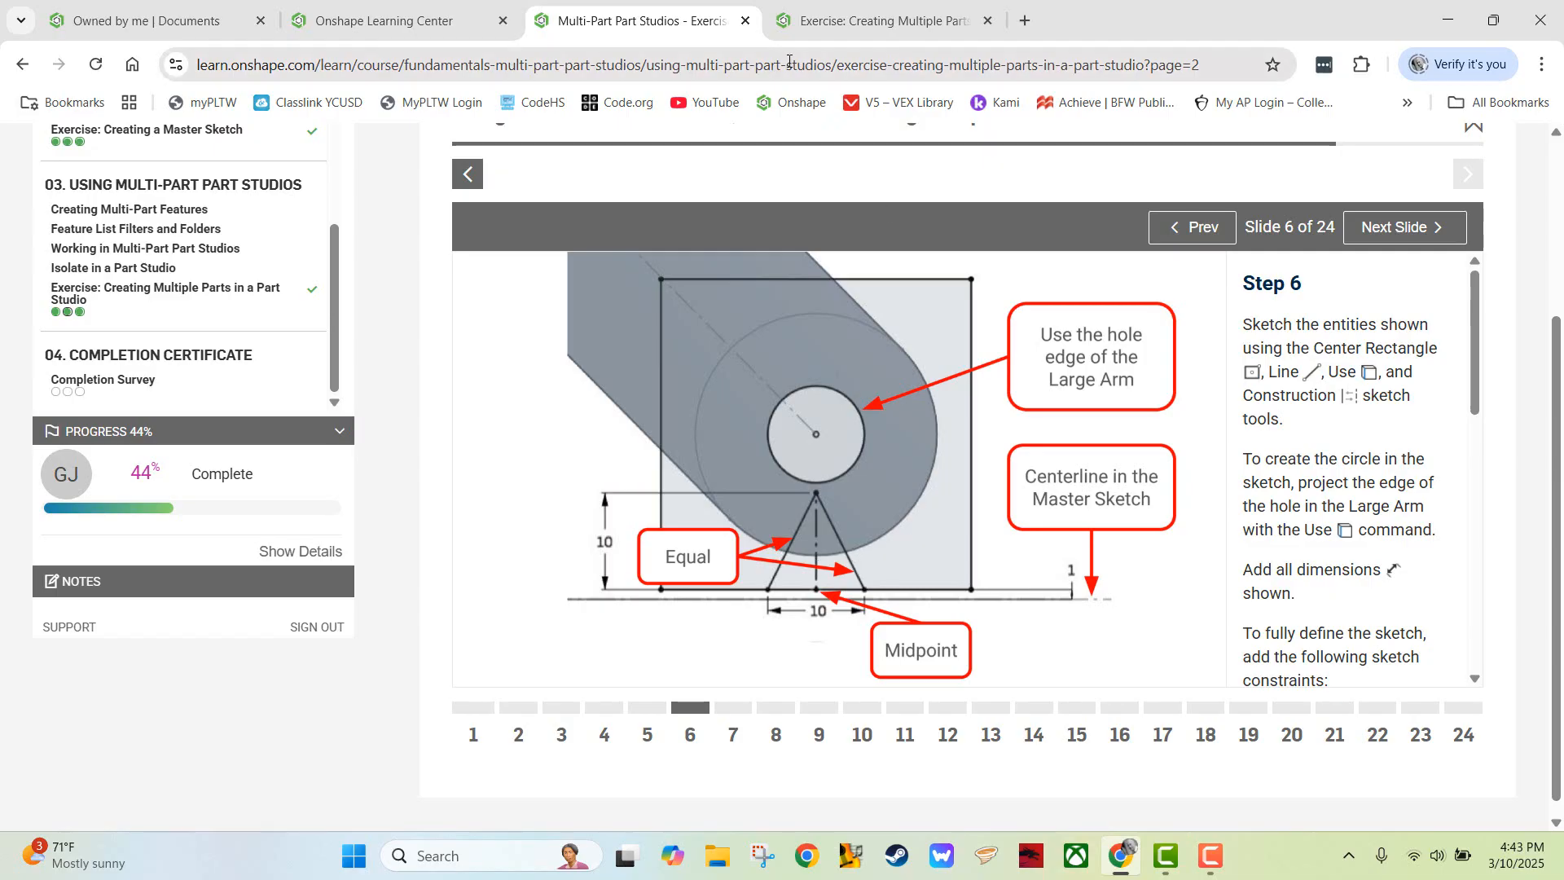
pyautogui.click(838, 25)
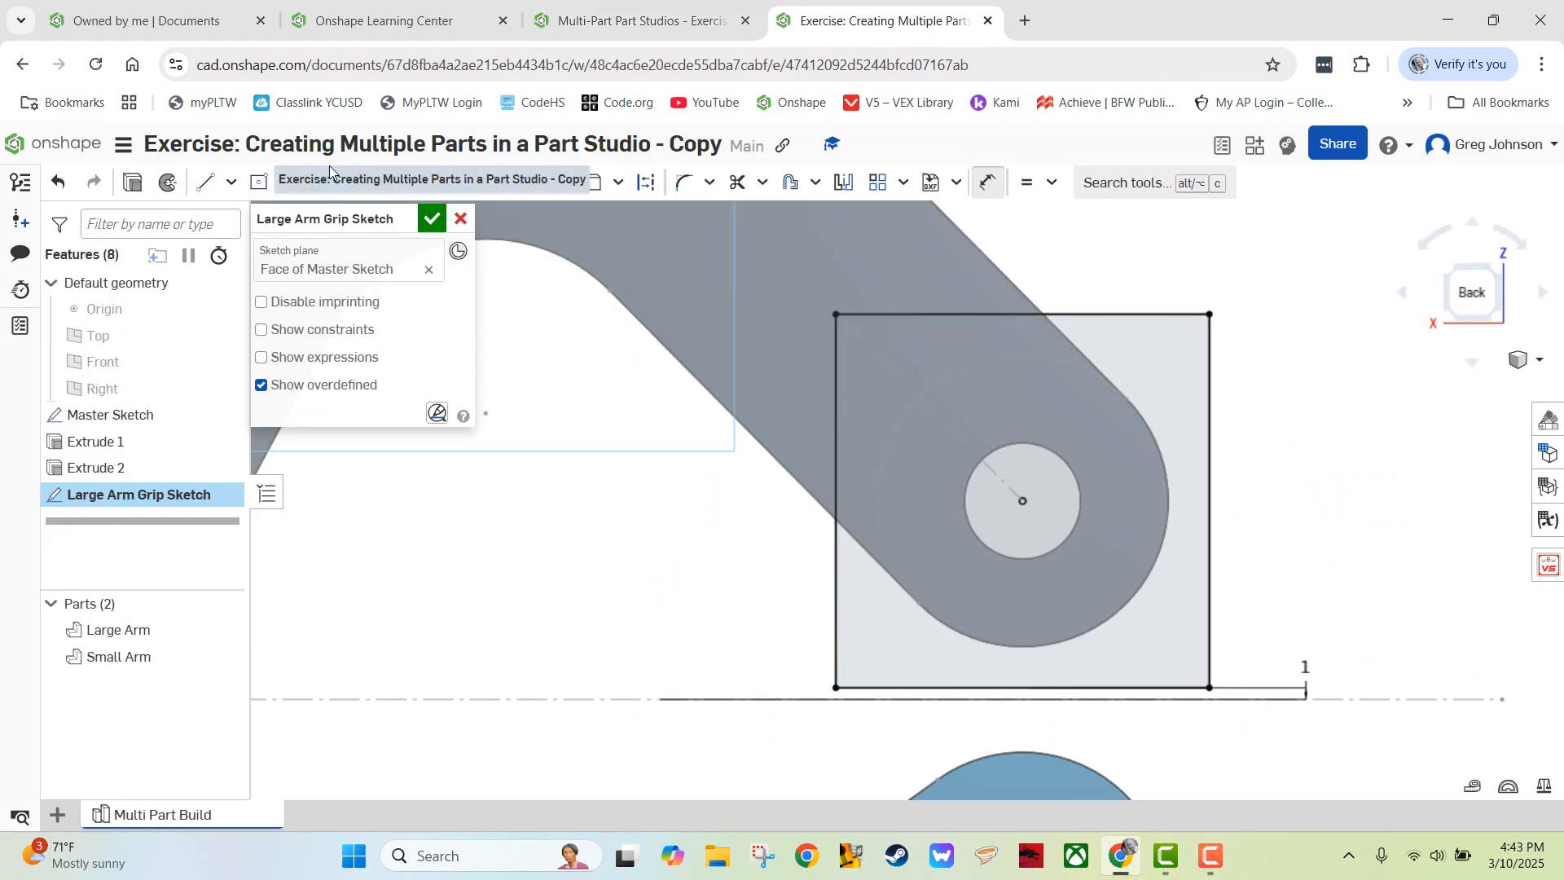
pyautogui.click(205, 181)
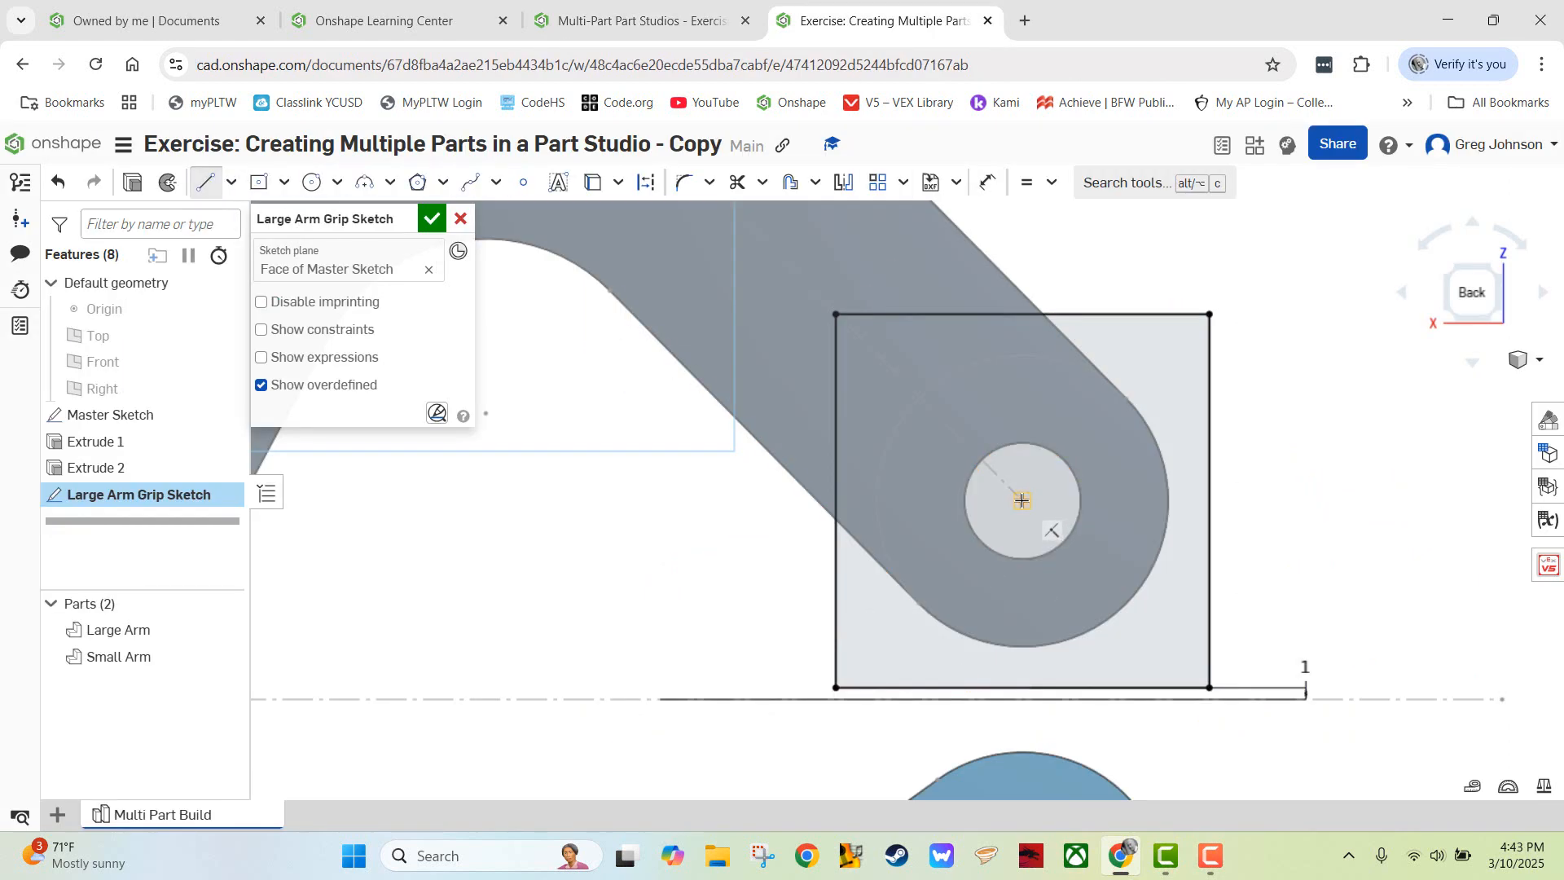
pyautogui.click(1022, 687)
pyautogui.click(1024, 503)
pyautogui.press('Escape')
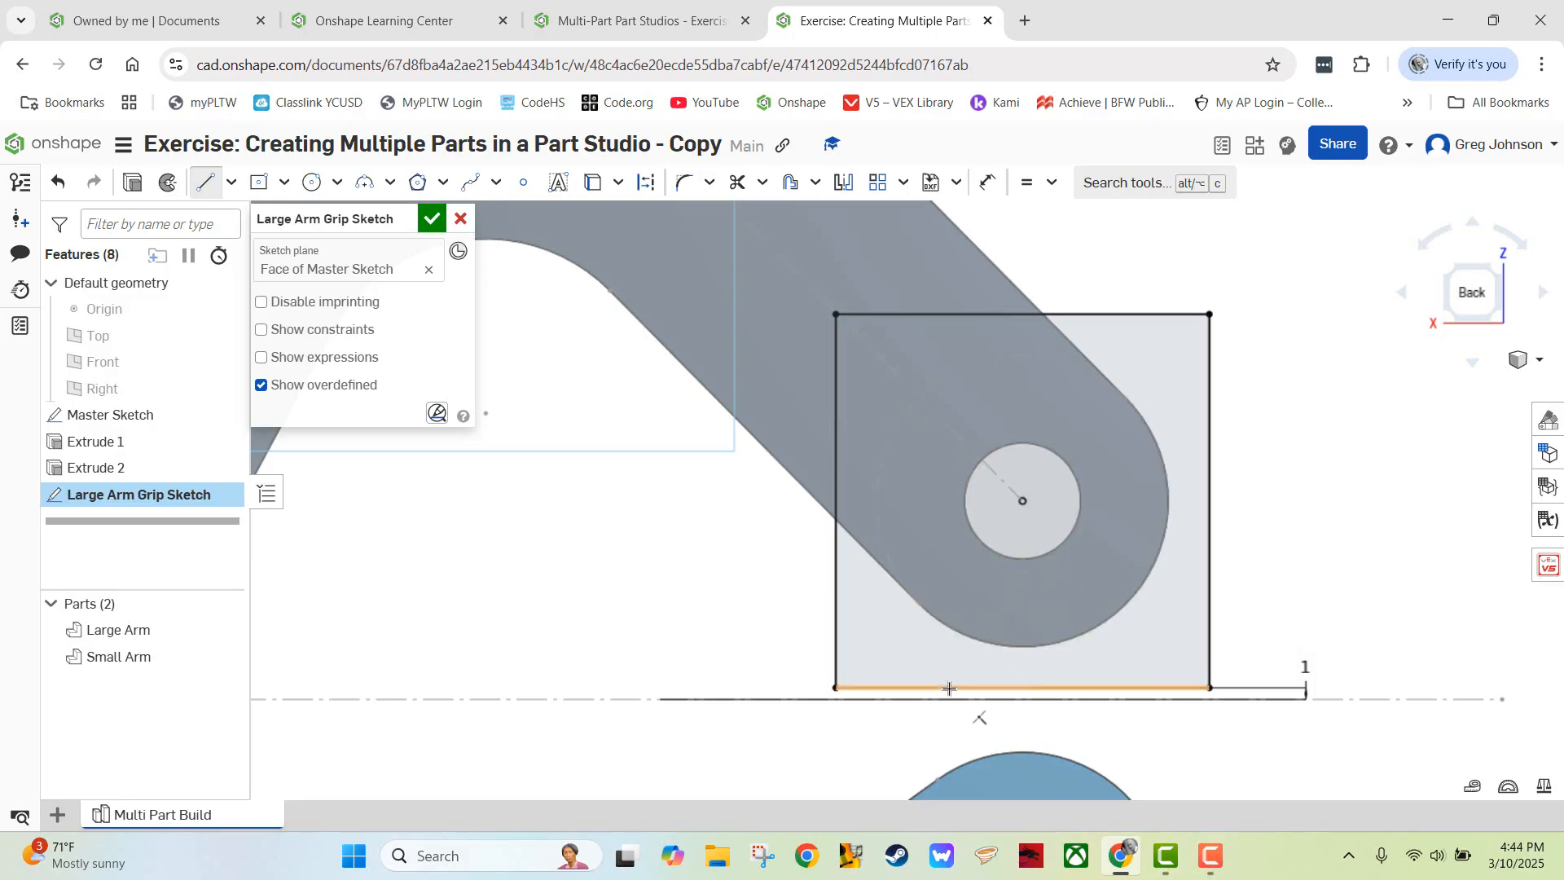
pyautogui.click(944, 688)
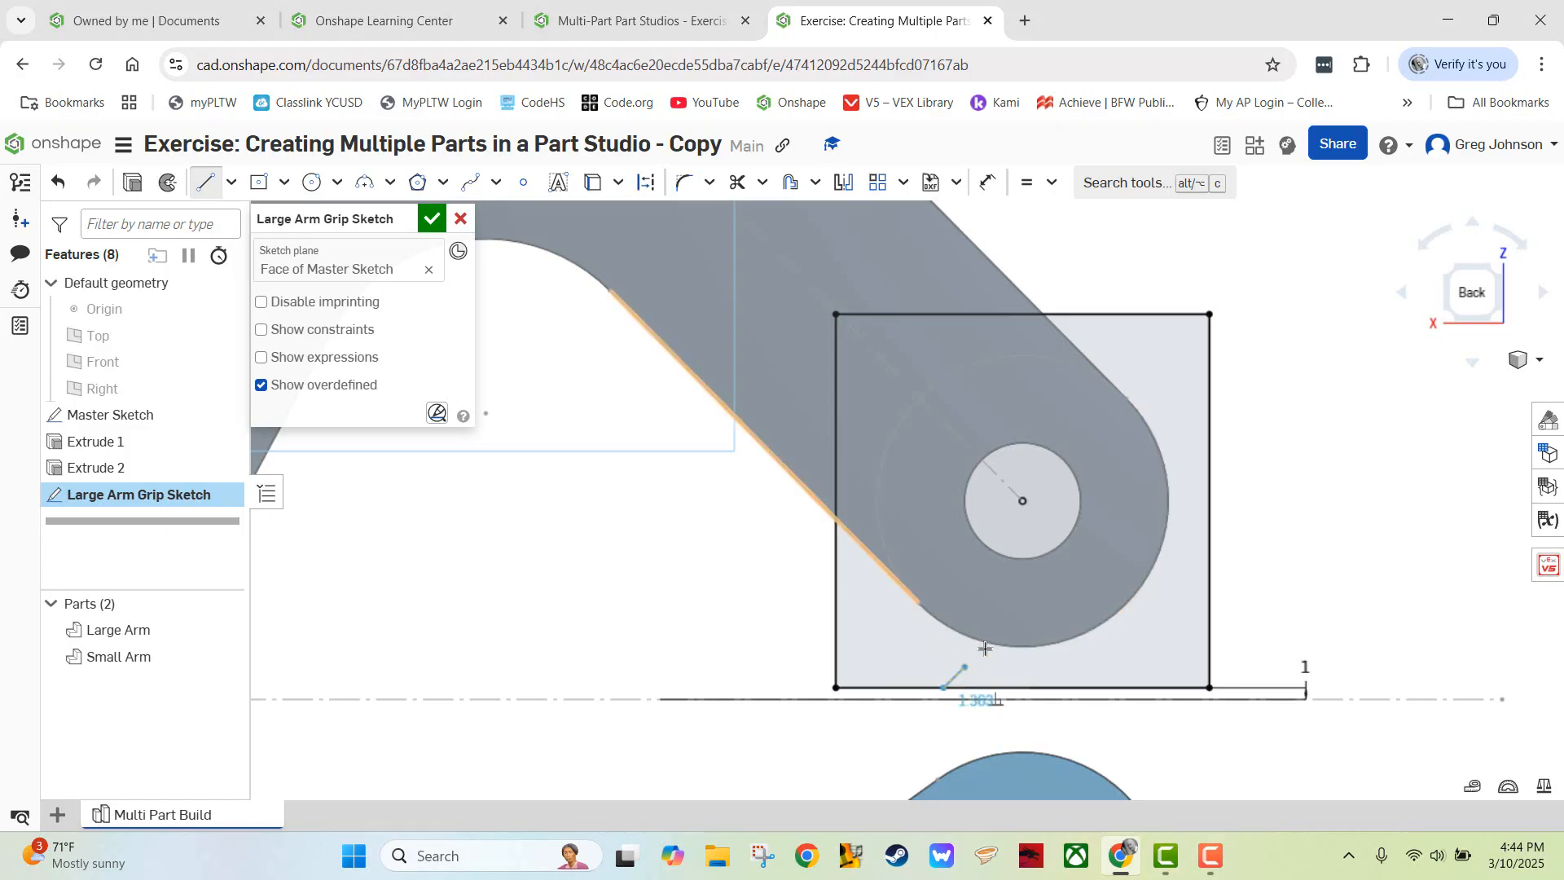
pyautogui.click(1022, 592)
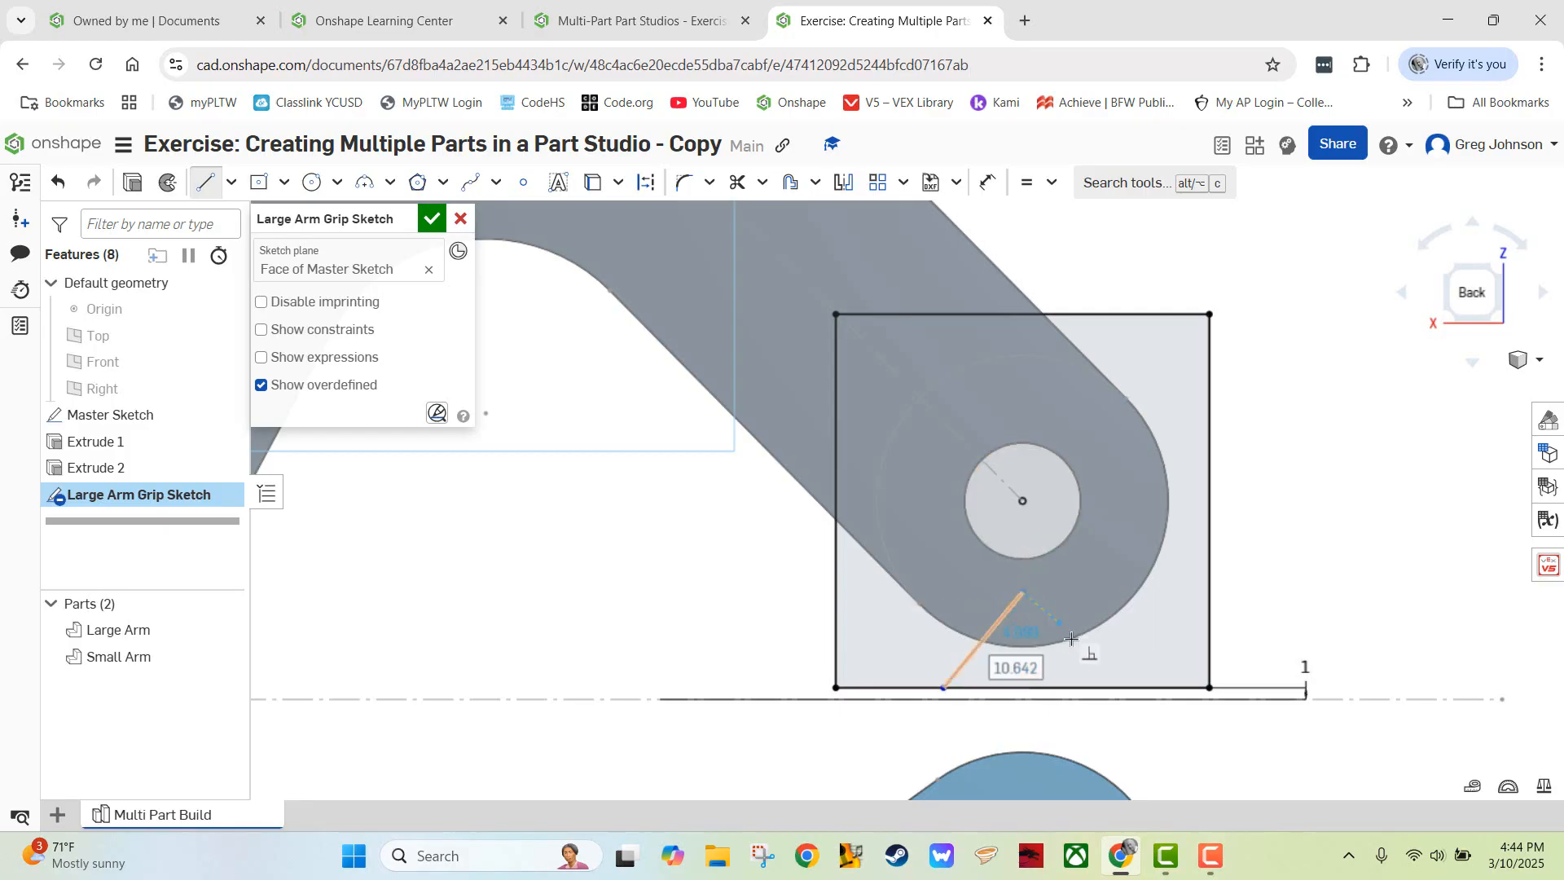
pyautogui.click(1115, 688)
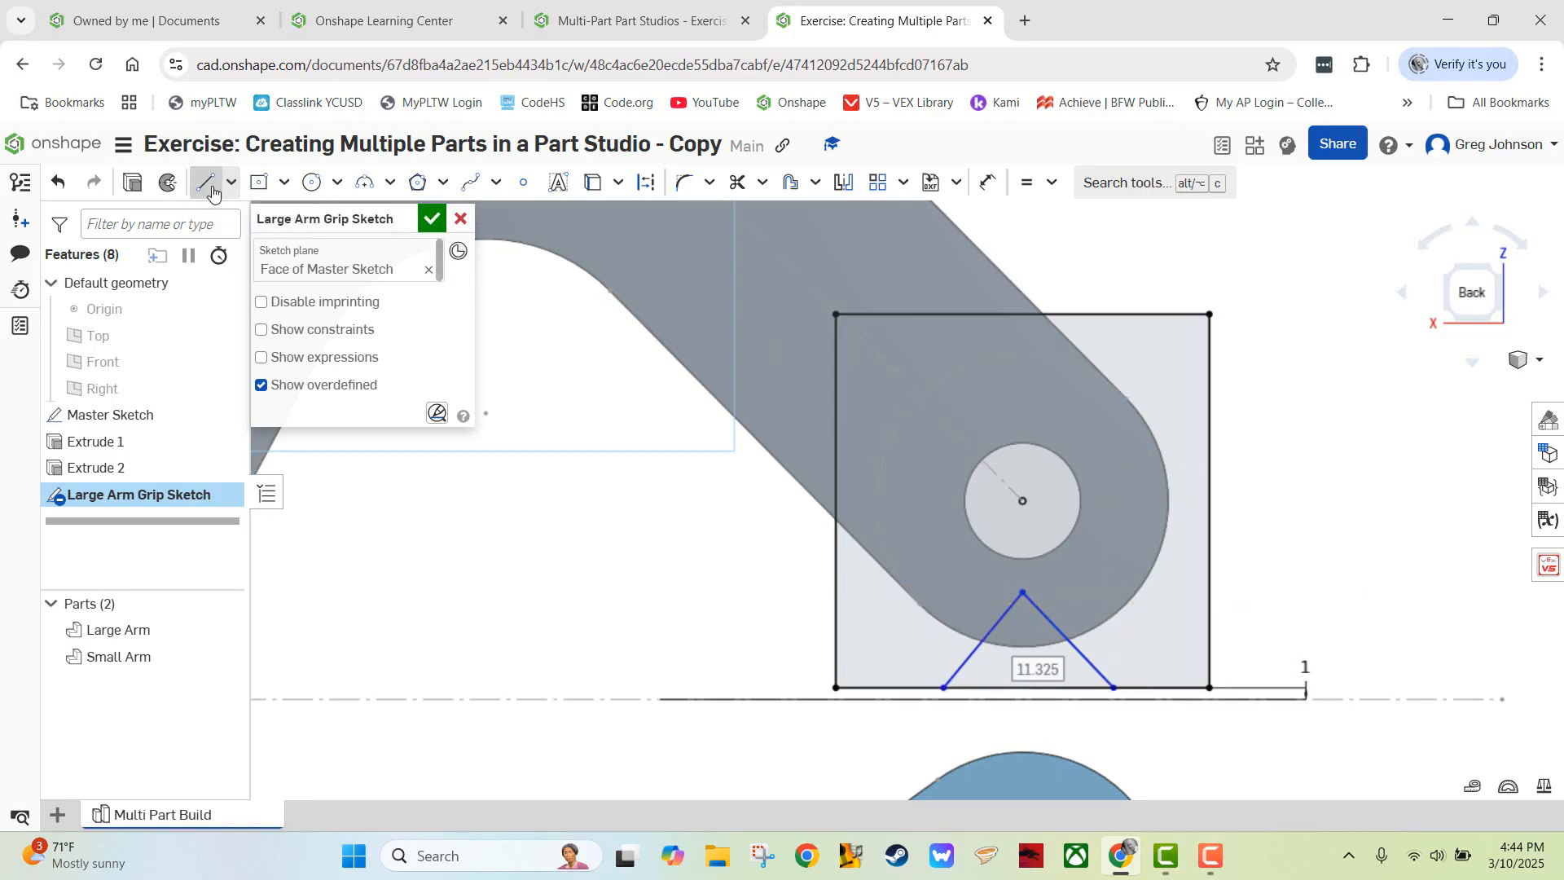
pyautogui.click(646, 183)
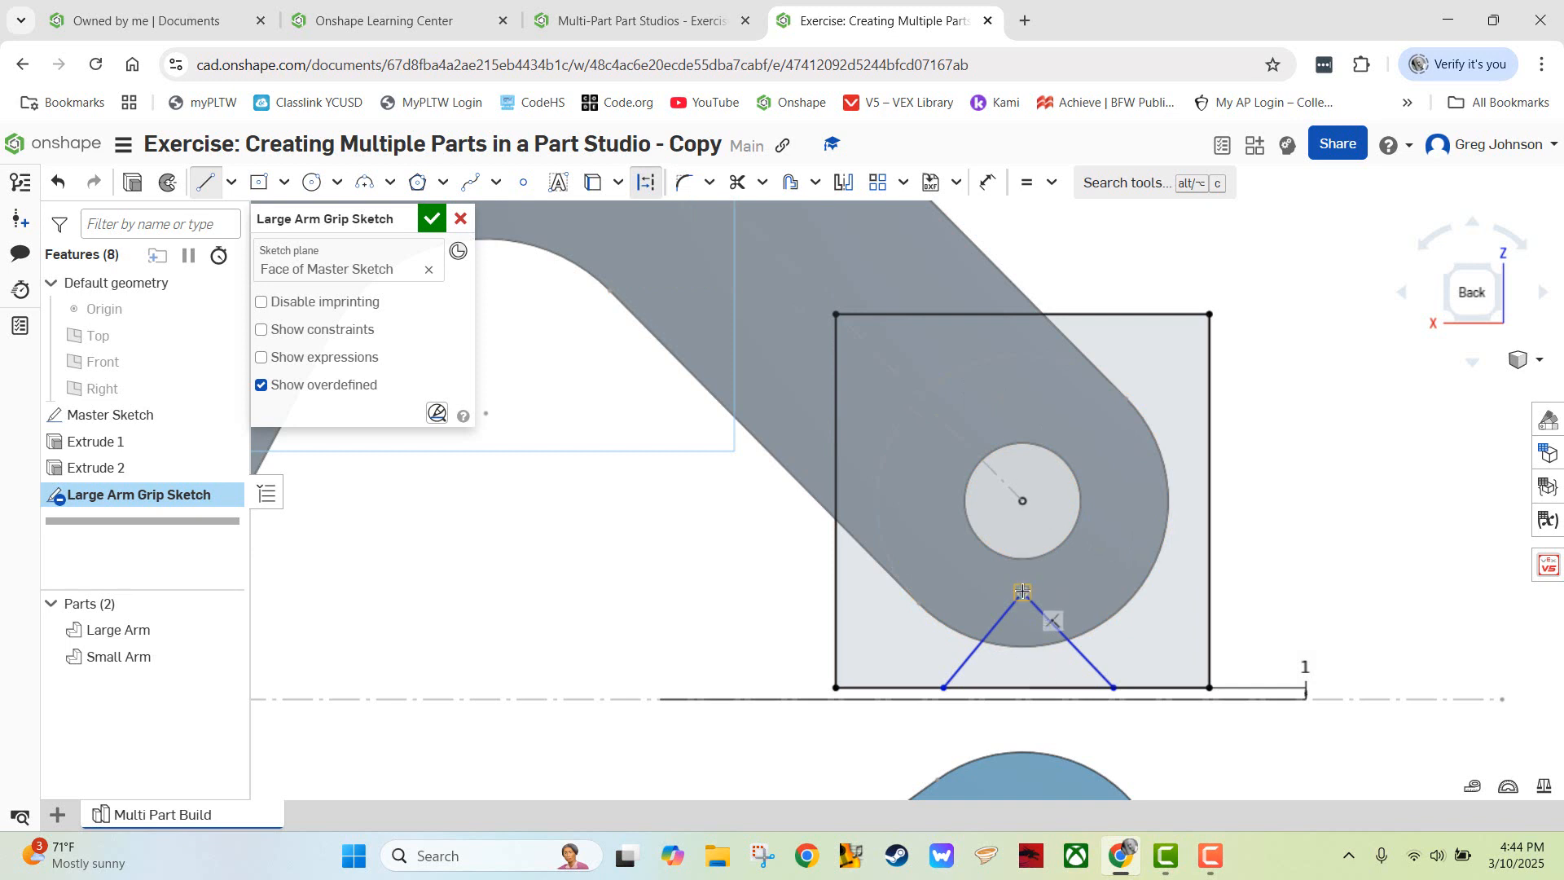
pyautogui.click(1022, 688)
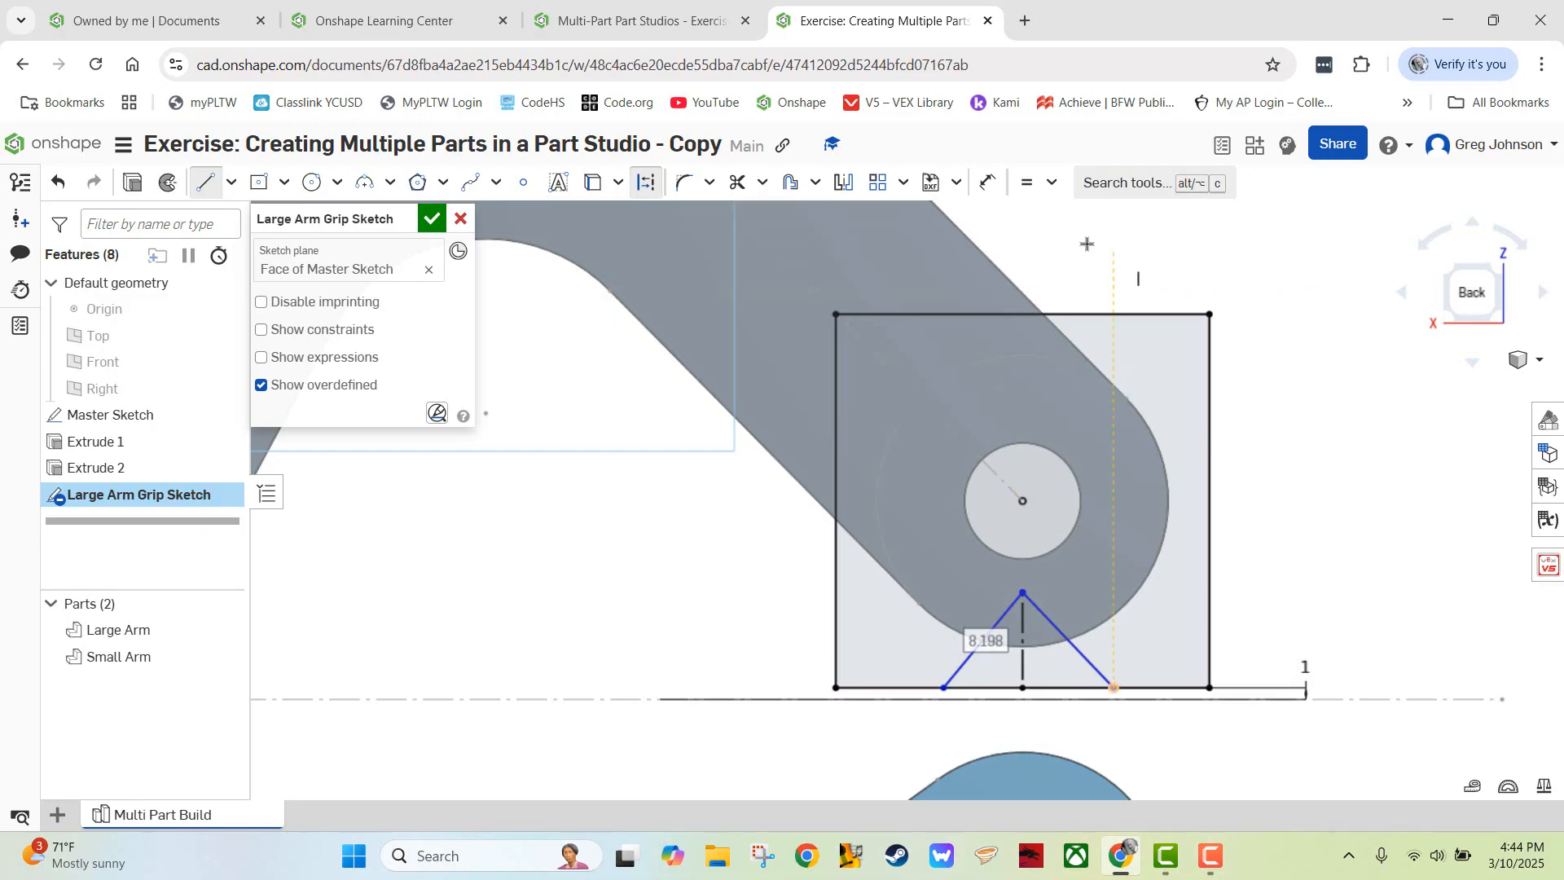
# - Project the Large Arm's hole edge into the sketch with Use, and convert the projected circle from construction to regular geometry
pyautogui.click(594, 183)
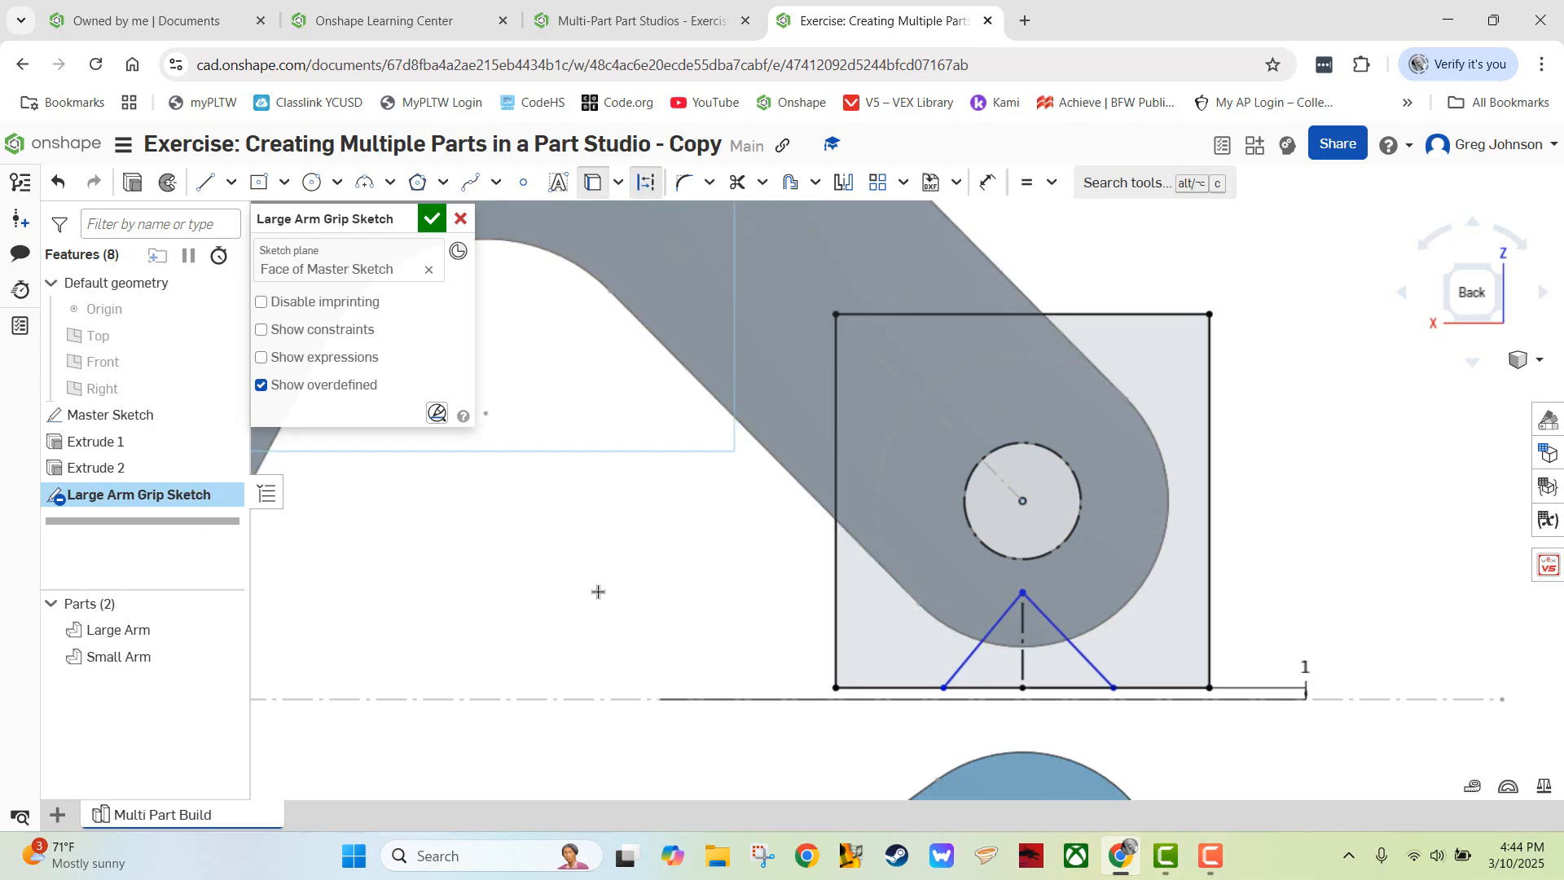
pyautogui.press('Escape')
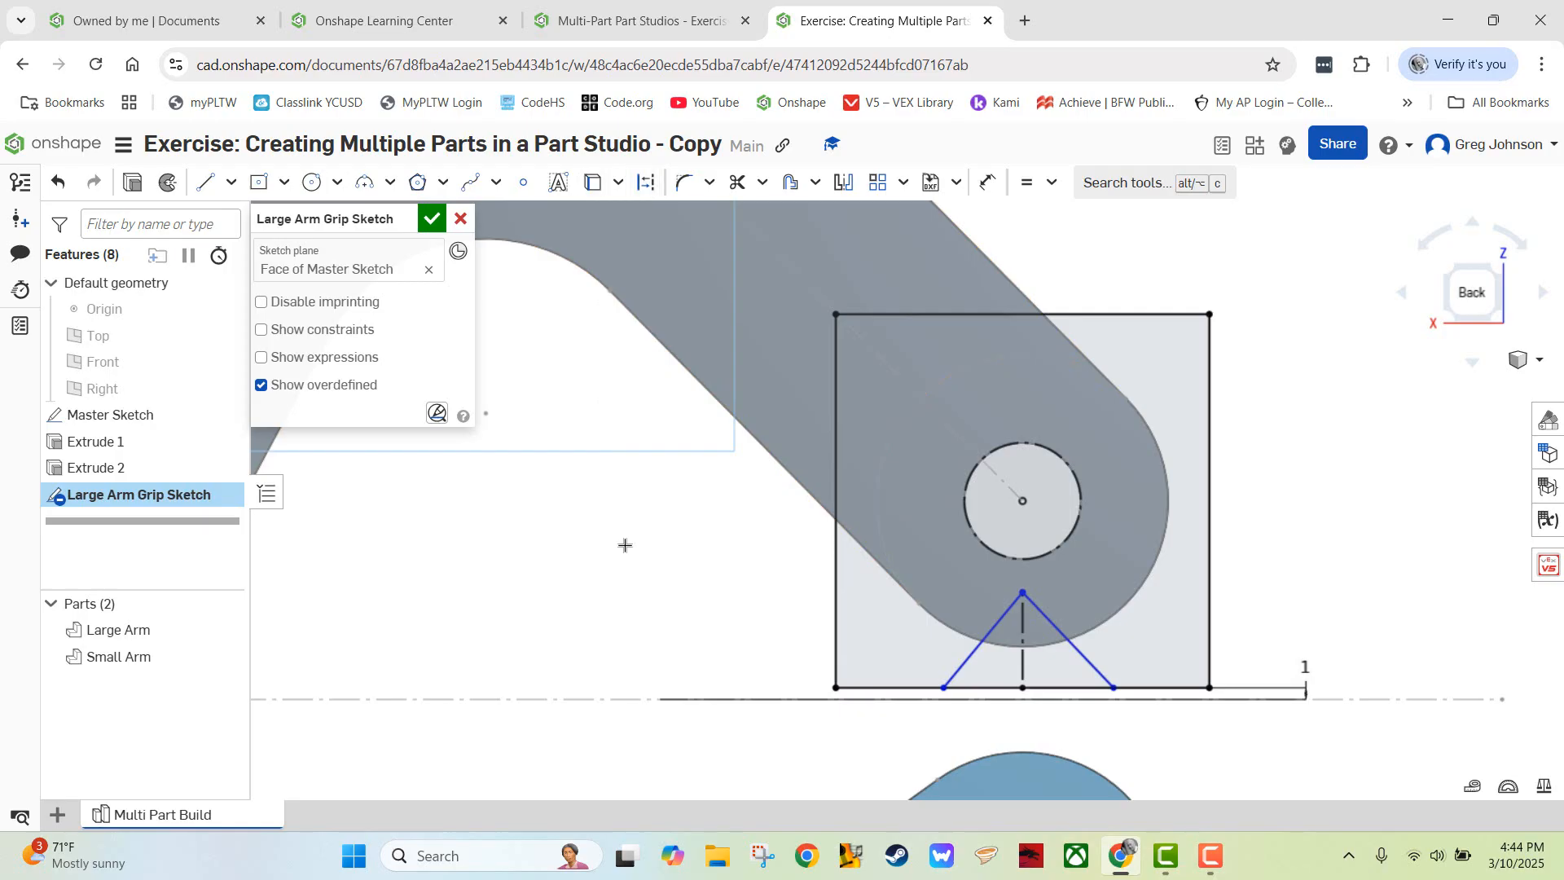
pyautogui.click(1054, 445)
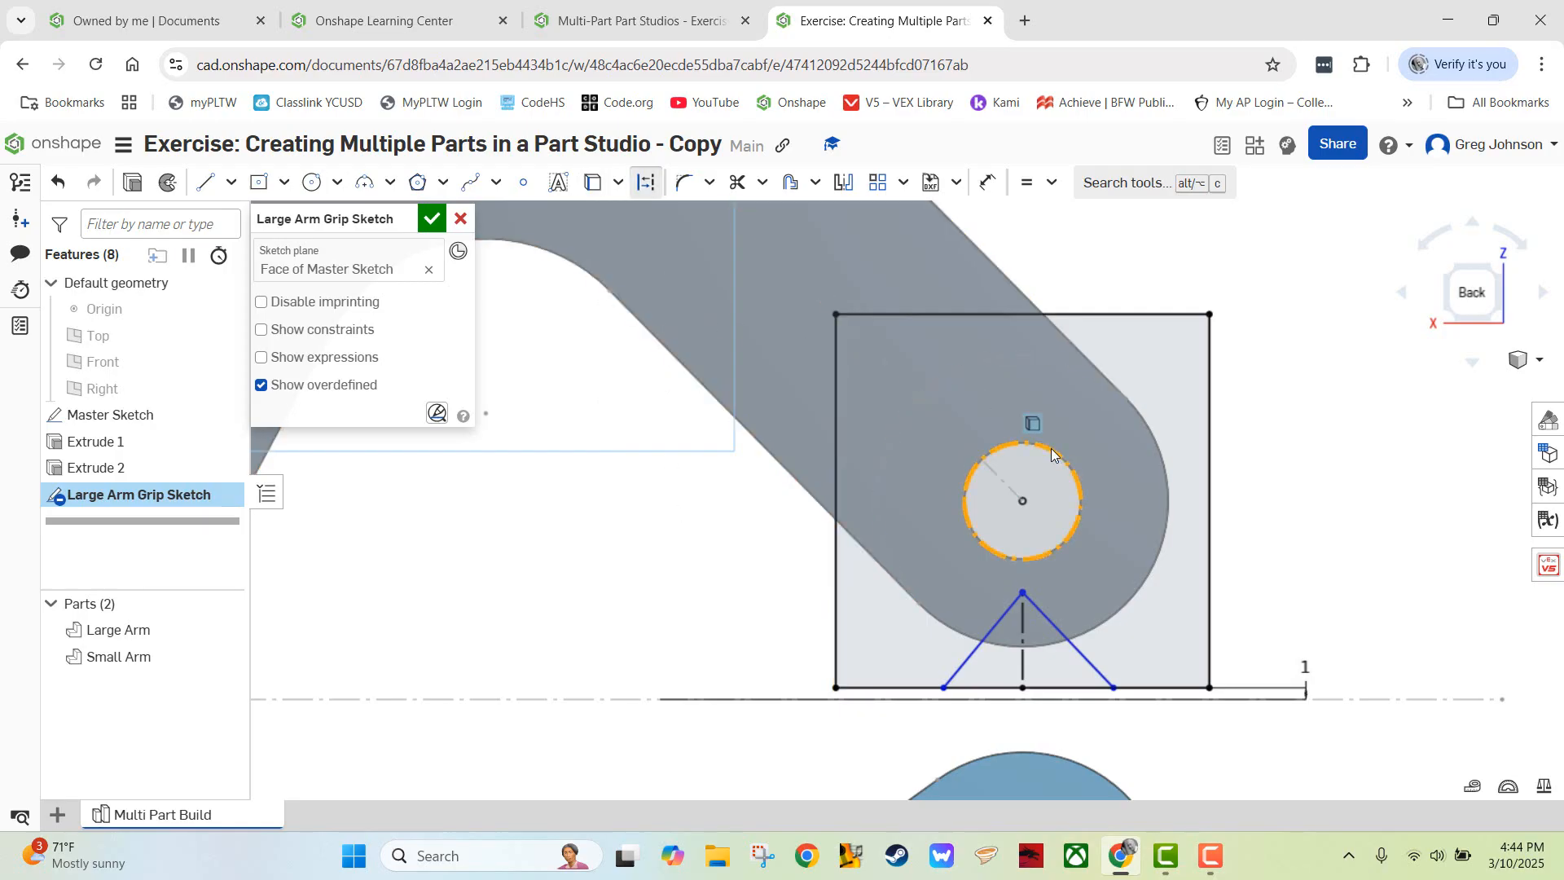
pyautogui.click(644, 184)
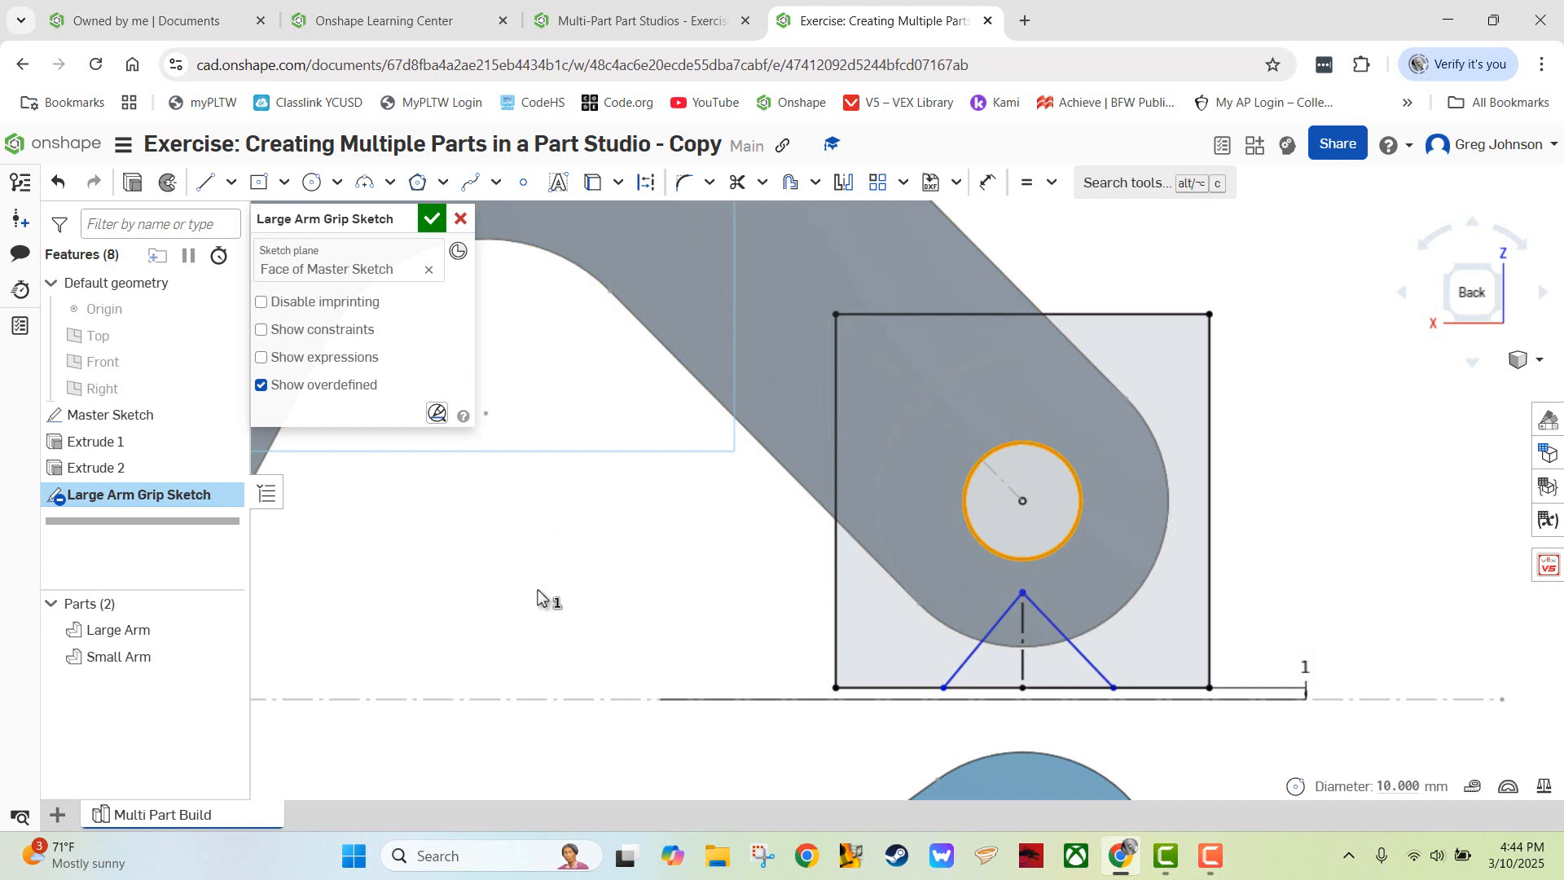
pyautogui.click(628, 575)
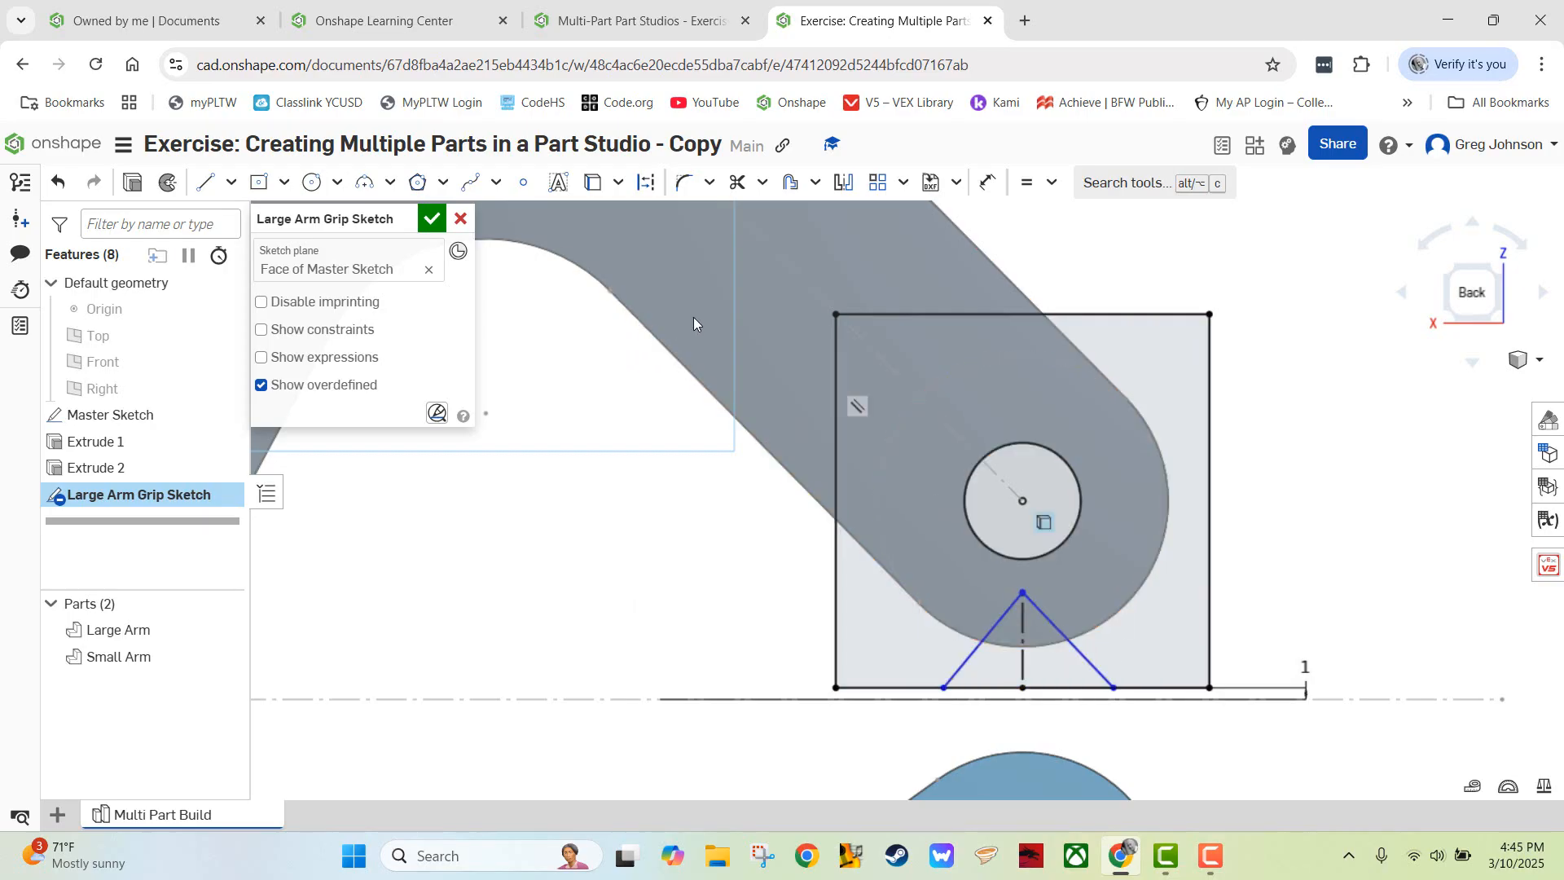
# - Dimension the distance between the triangle's two base corners as 10 mm, placed below the rectangle
pyautogui.click(997, 187)
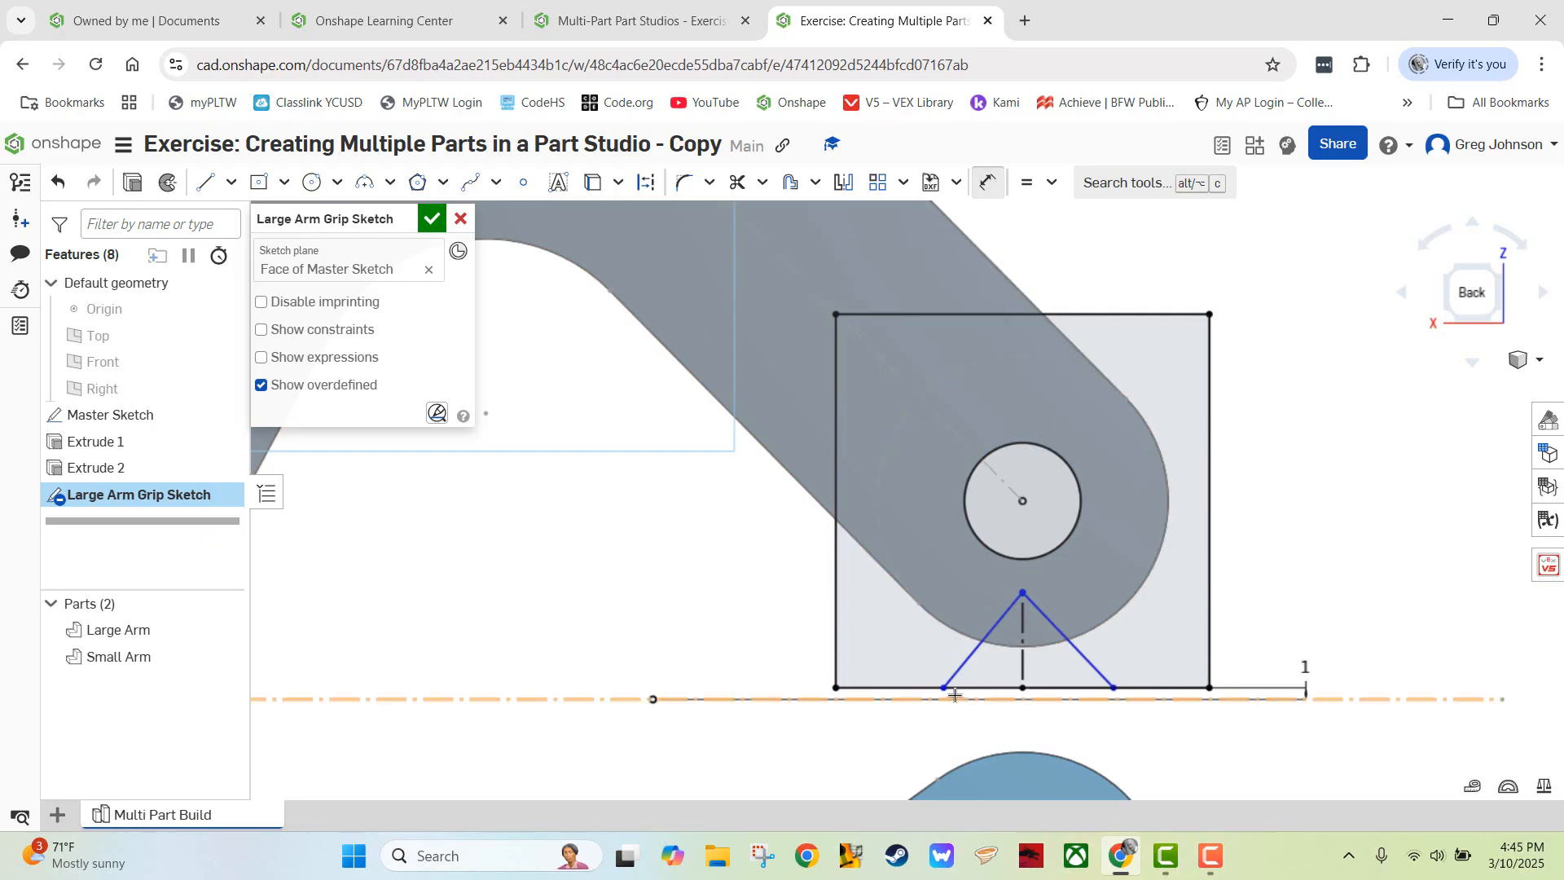
pyautogui.click(1114, 687)
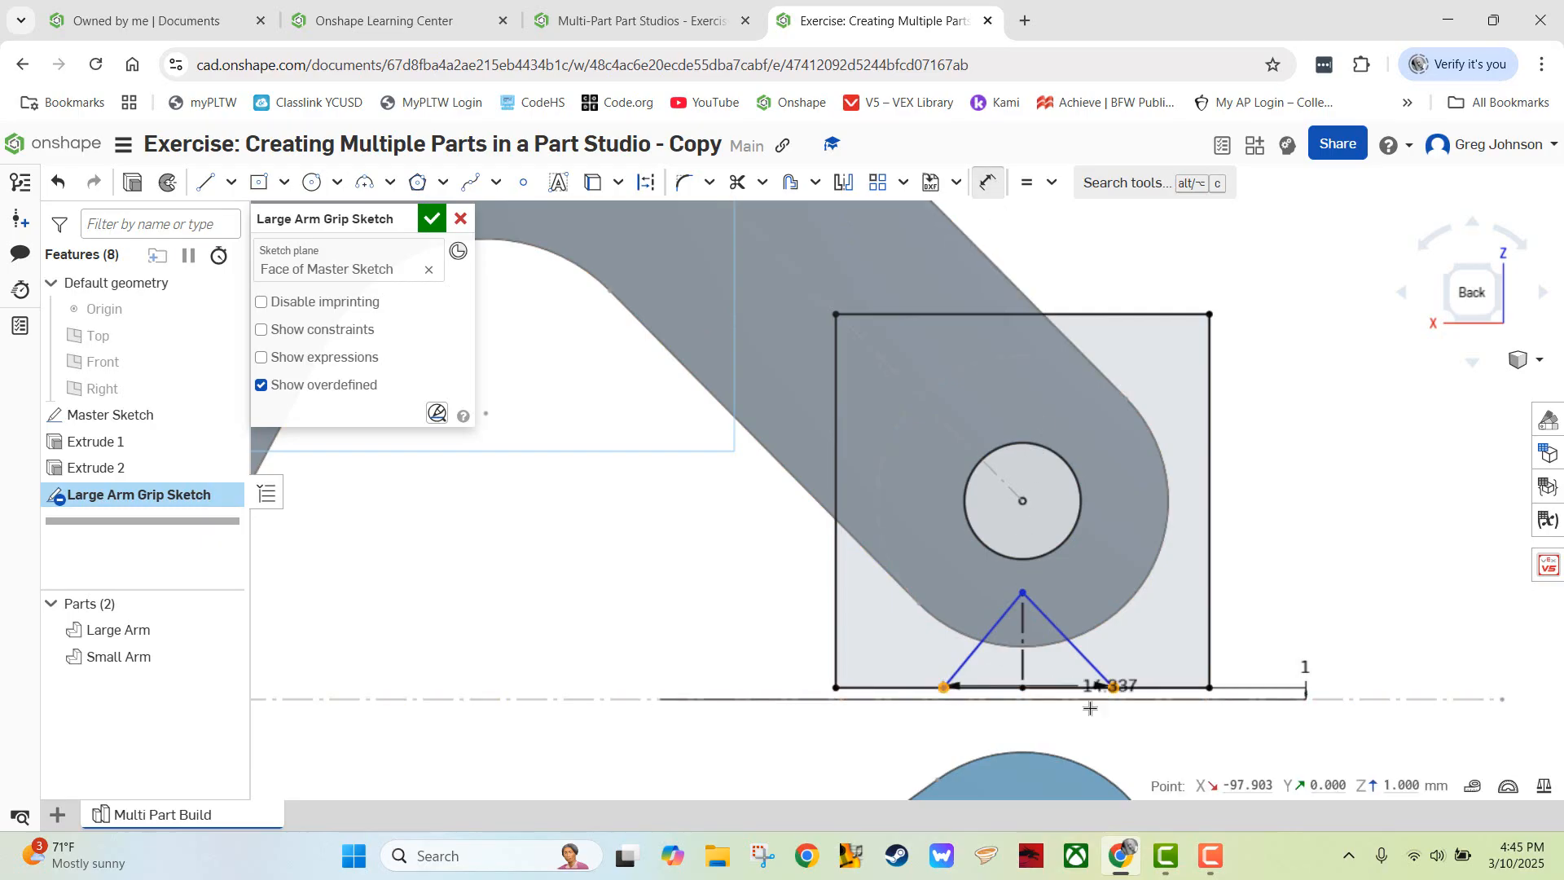
pyautogui.click(884, 737)
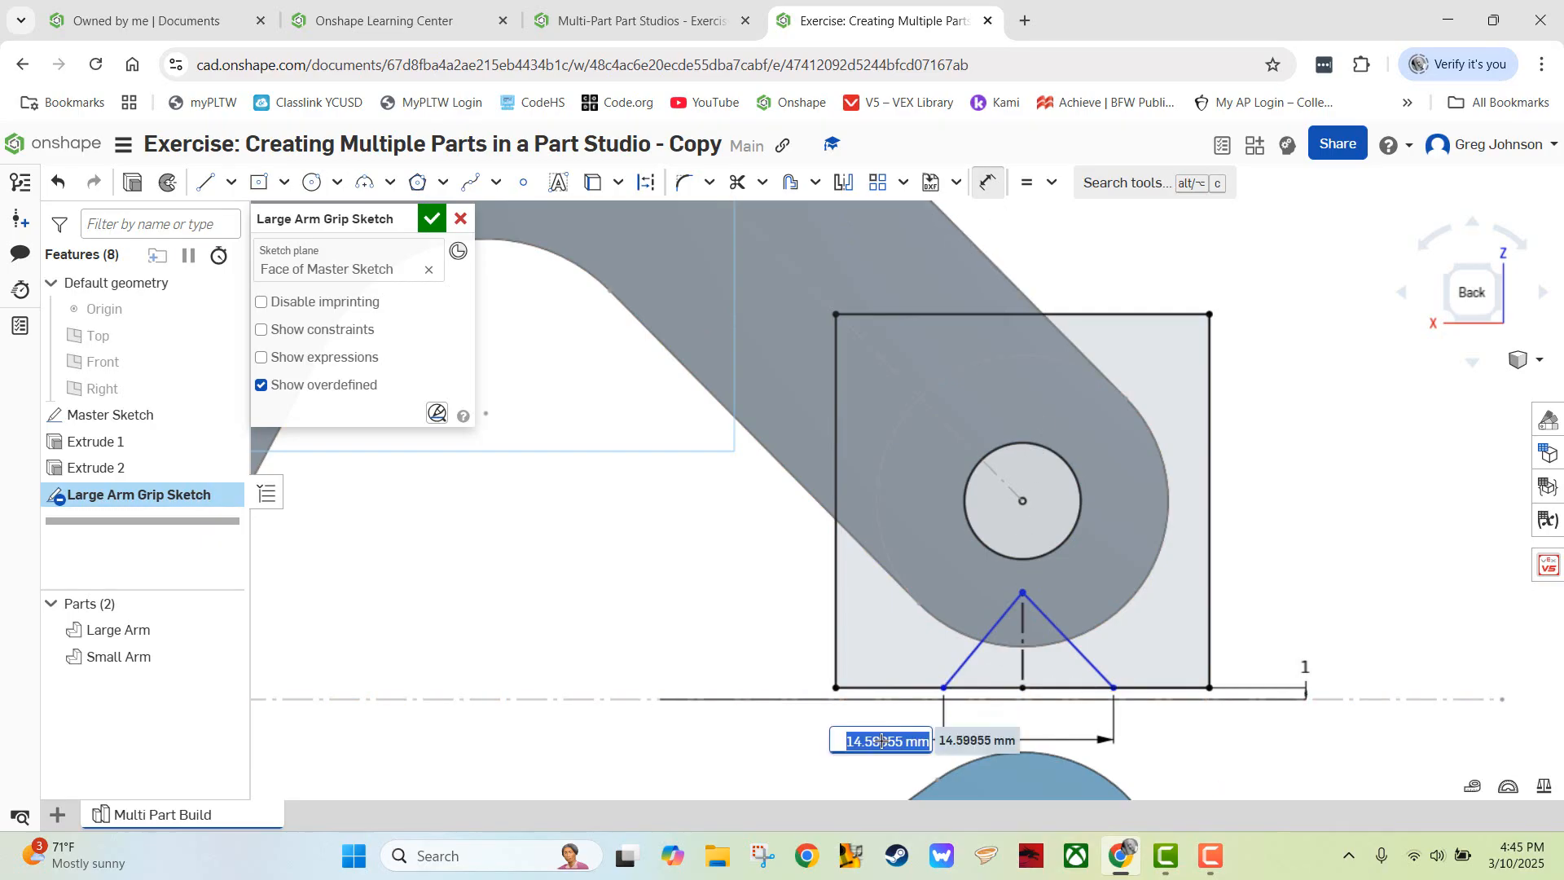
pyautogui.write('10')
pyautogui.press('Return')
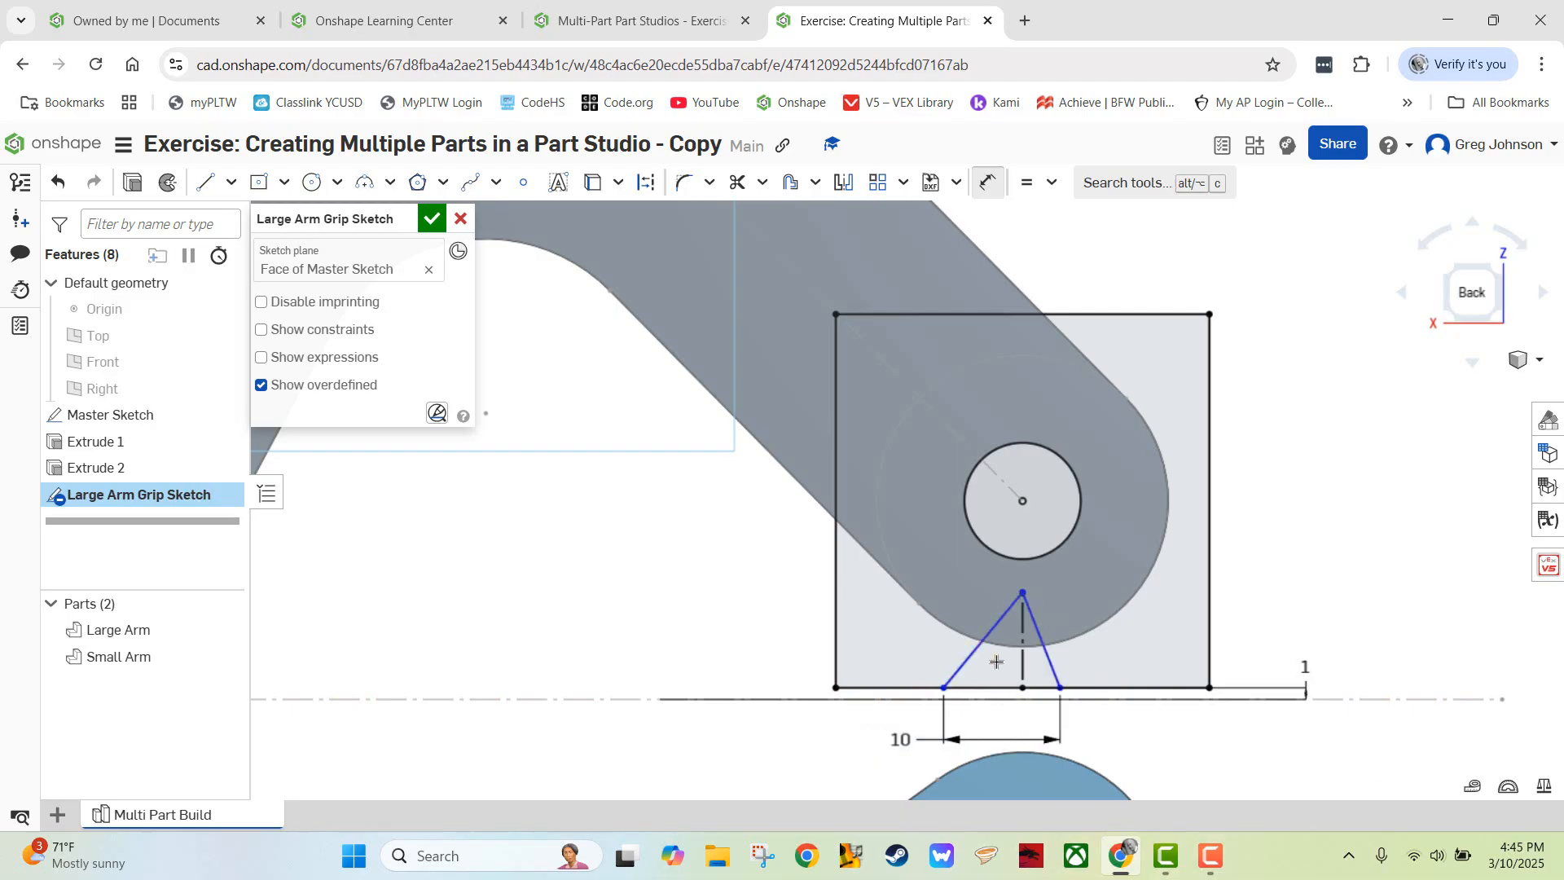
# - Try to dimension the triangle's vertical construction line to 10 mm, and undo that dimension
pyautogui.click(1023, 657)
pyautogui.click(762, 650)
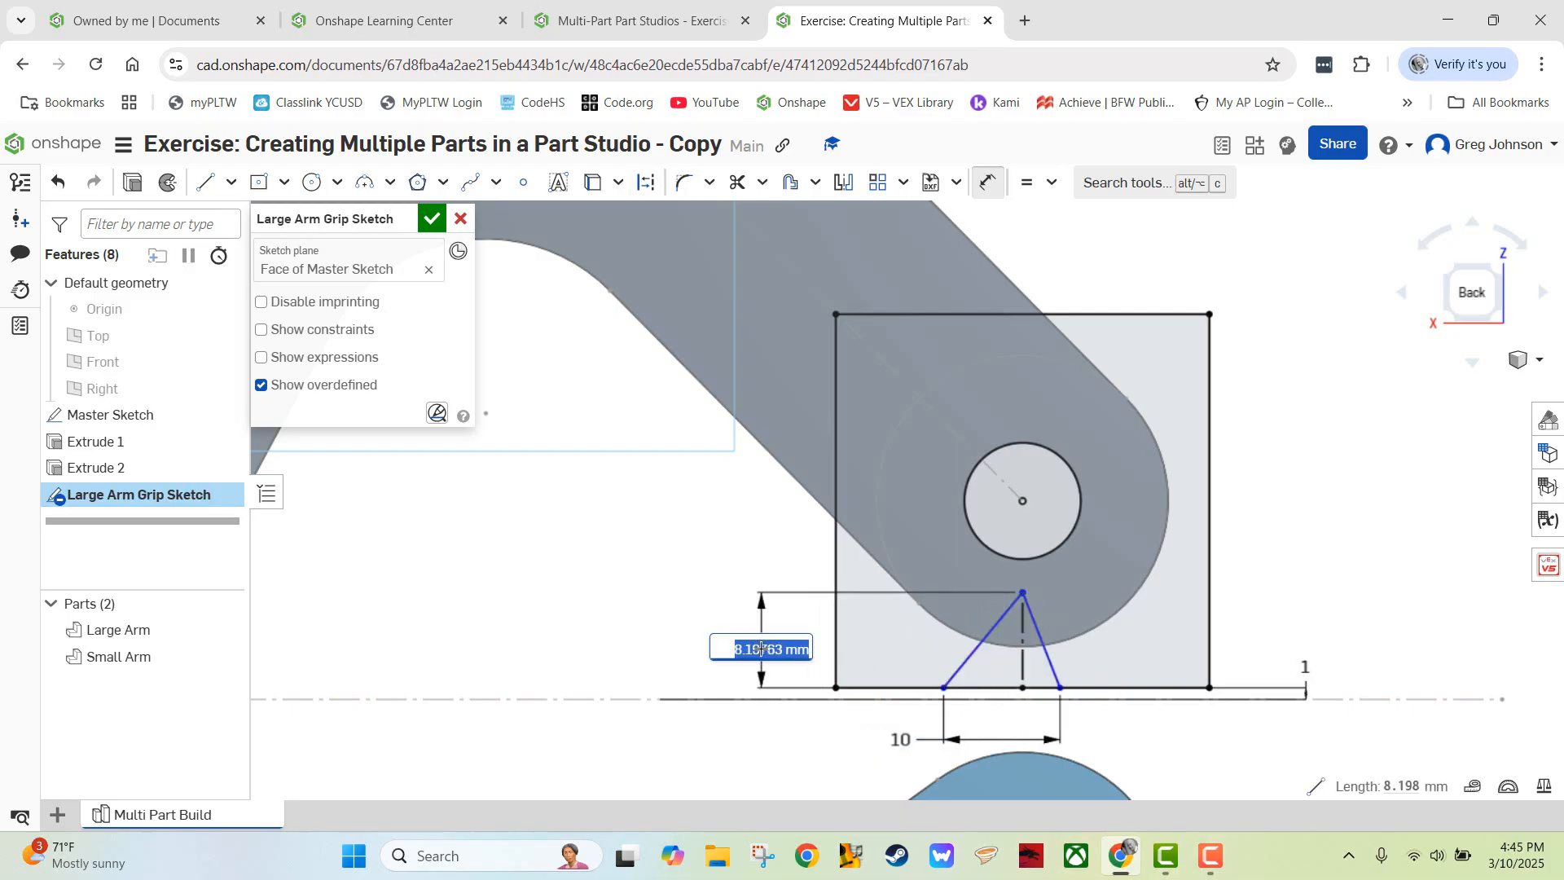
pyautogui.write('10')
pyautogui.press('Return')
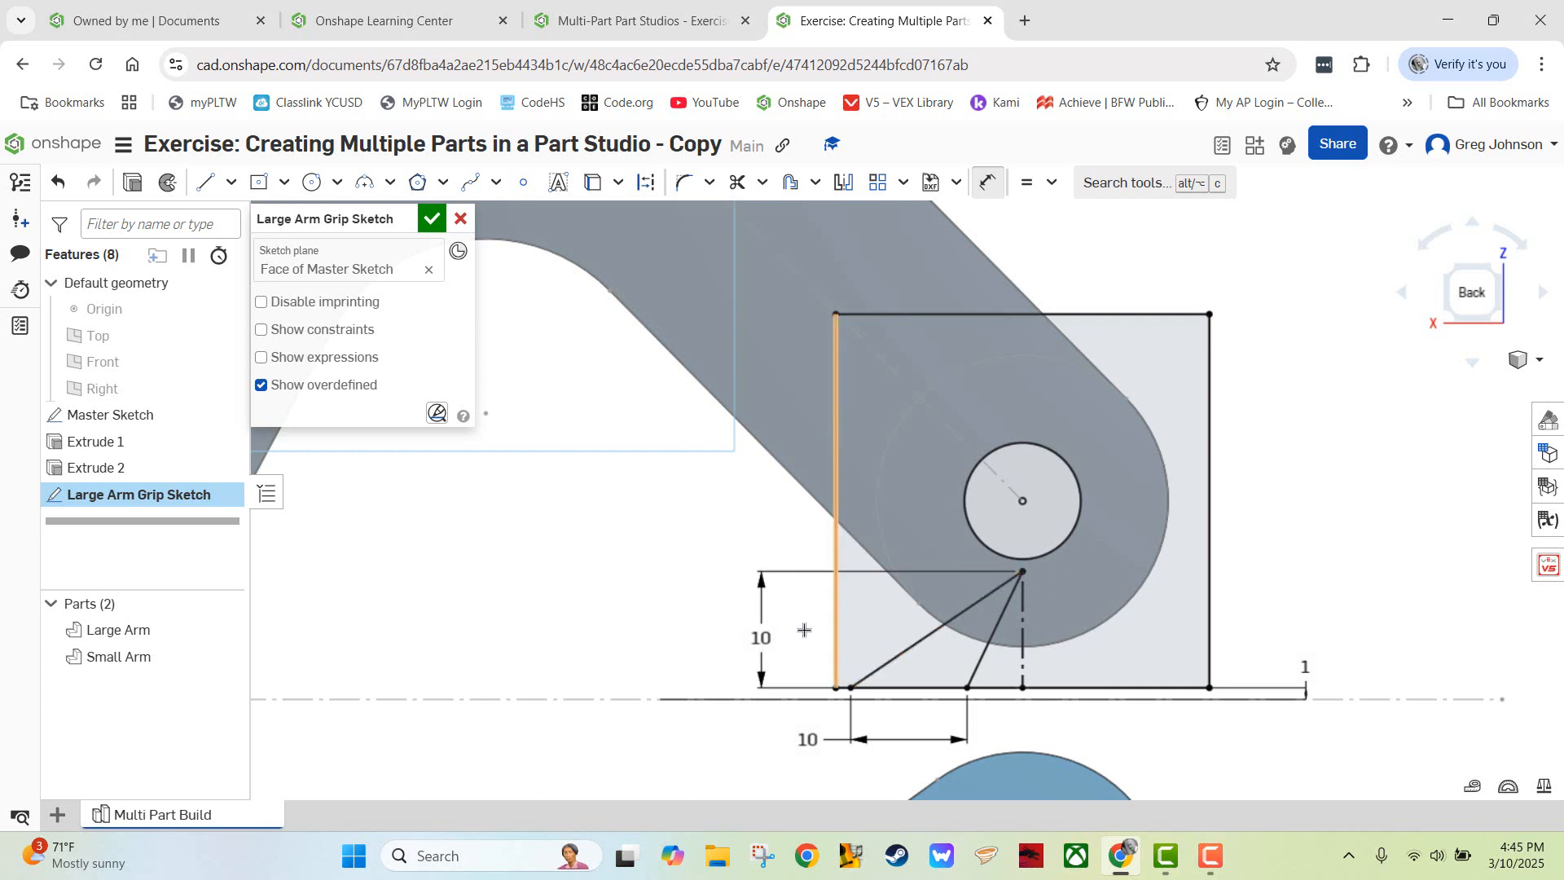
pyautogui.click(58, 183)
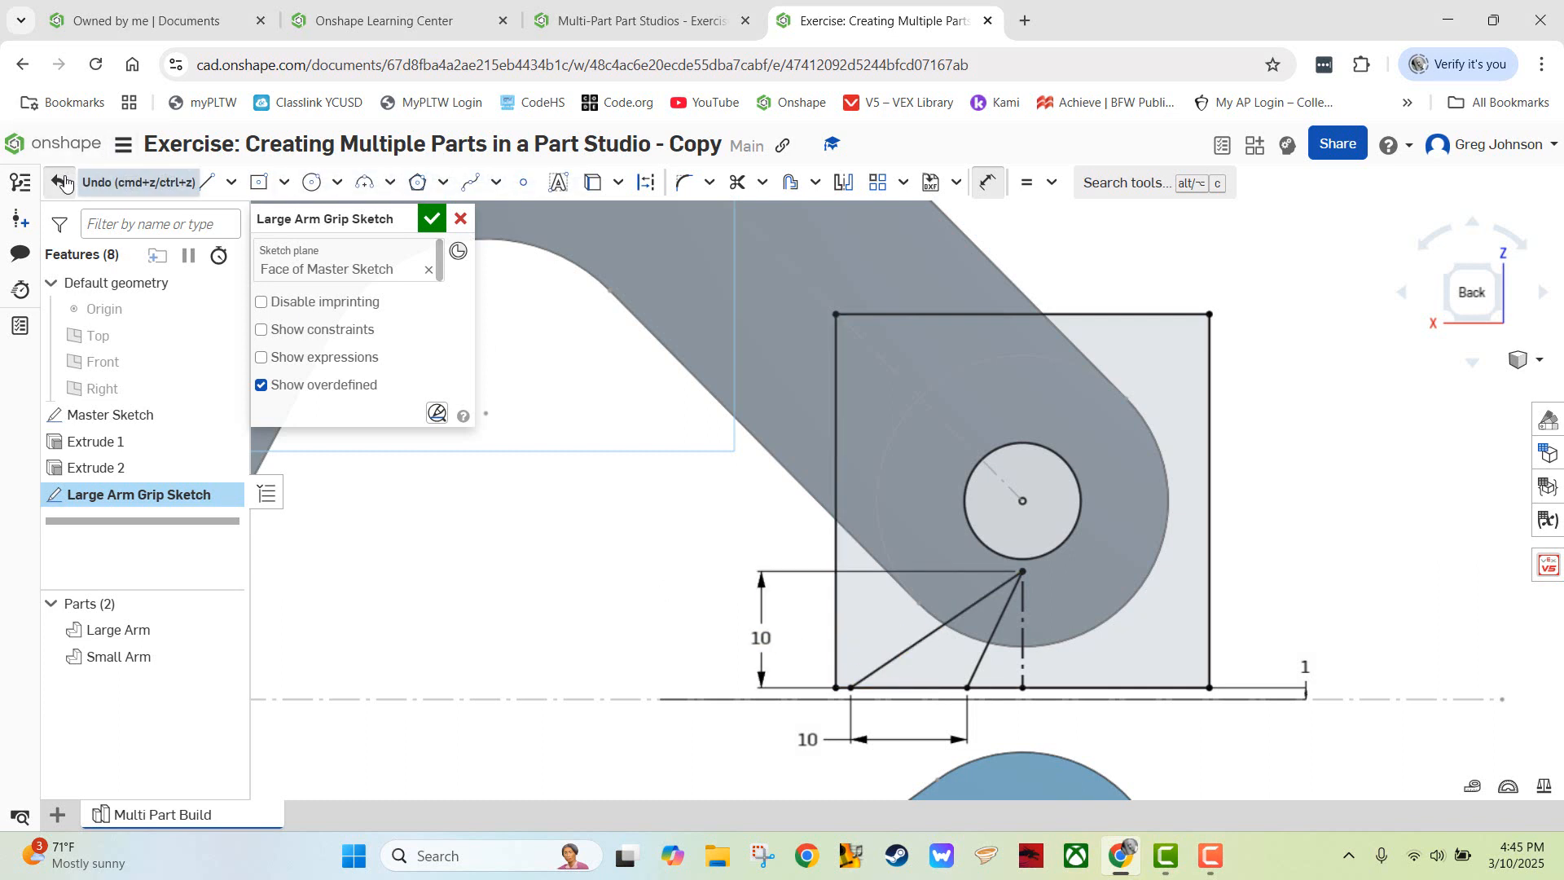
pyautogui.click(763, 646)
pyautogui.press('Delete')
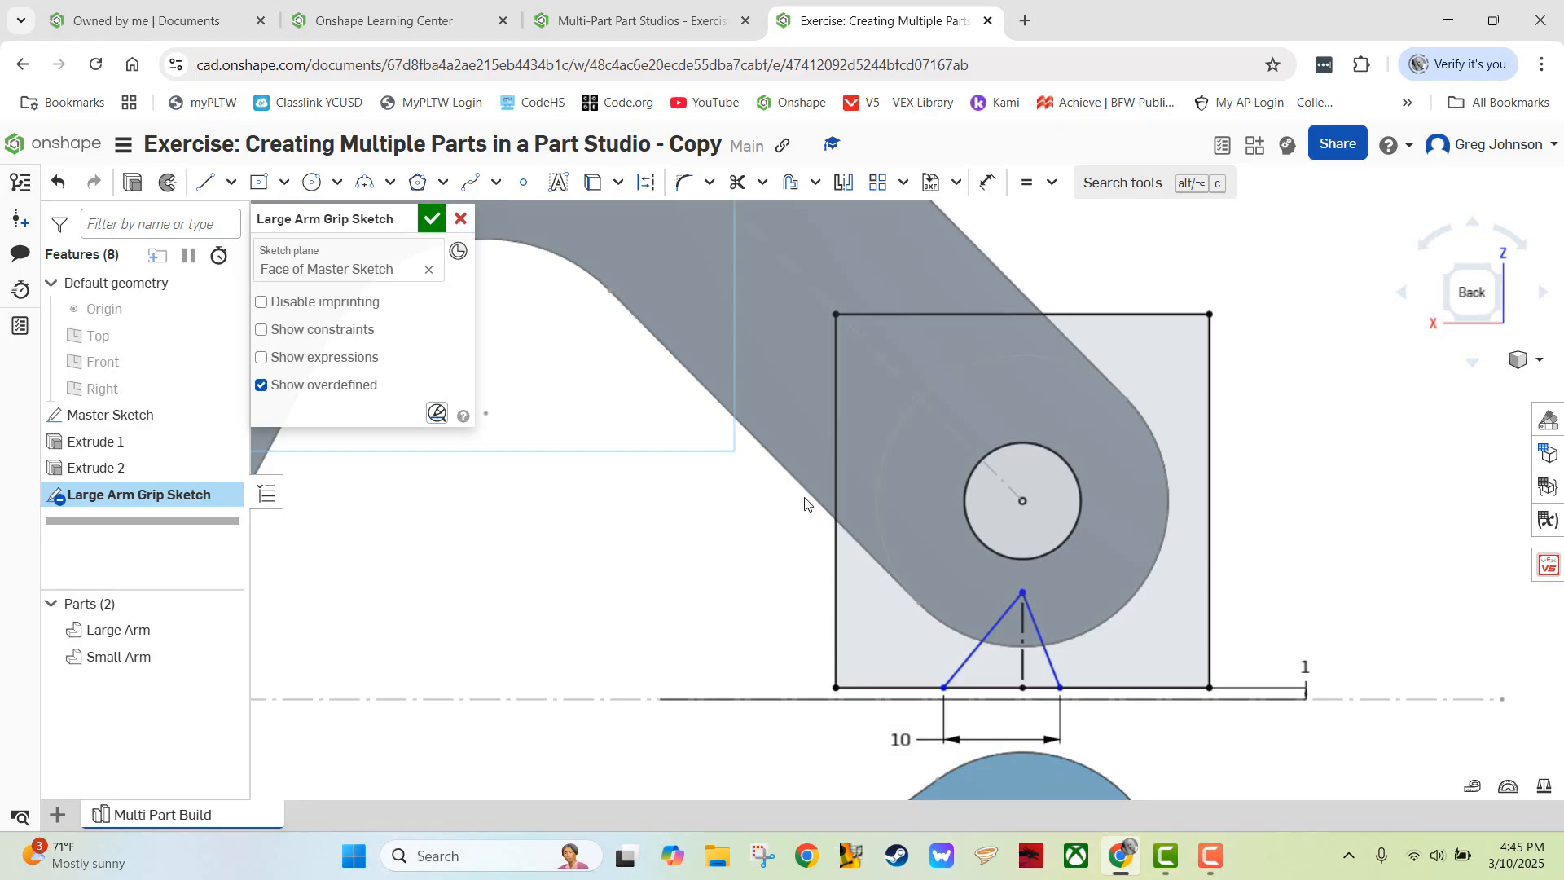
# - Apply an Equal constraint to the triangle's two slanted sides
pyautogui.click(1035, 180)
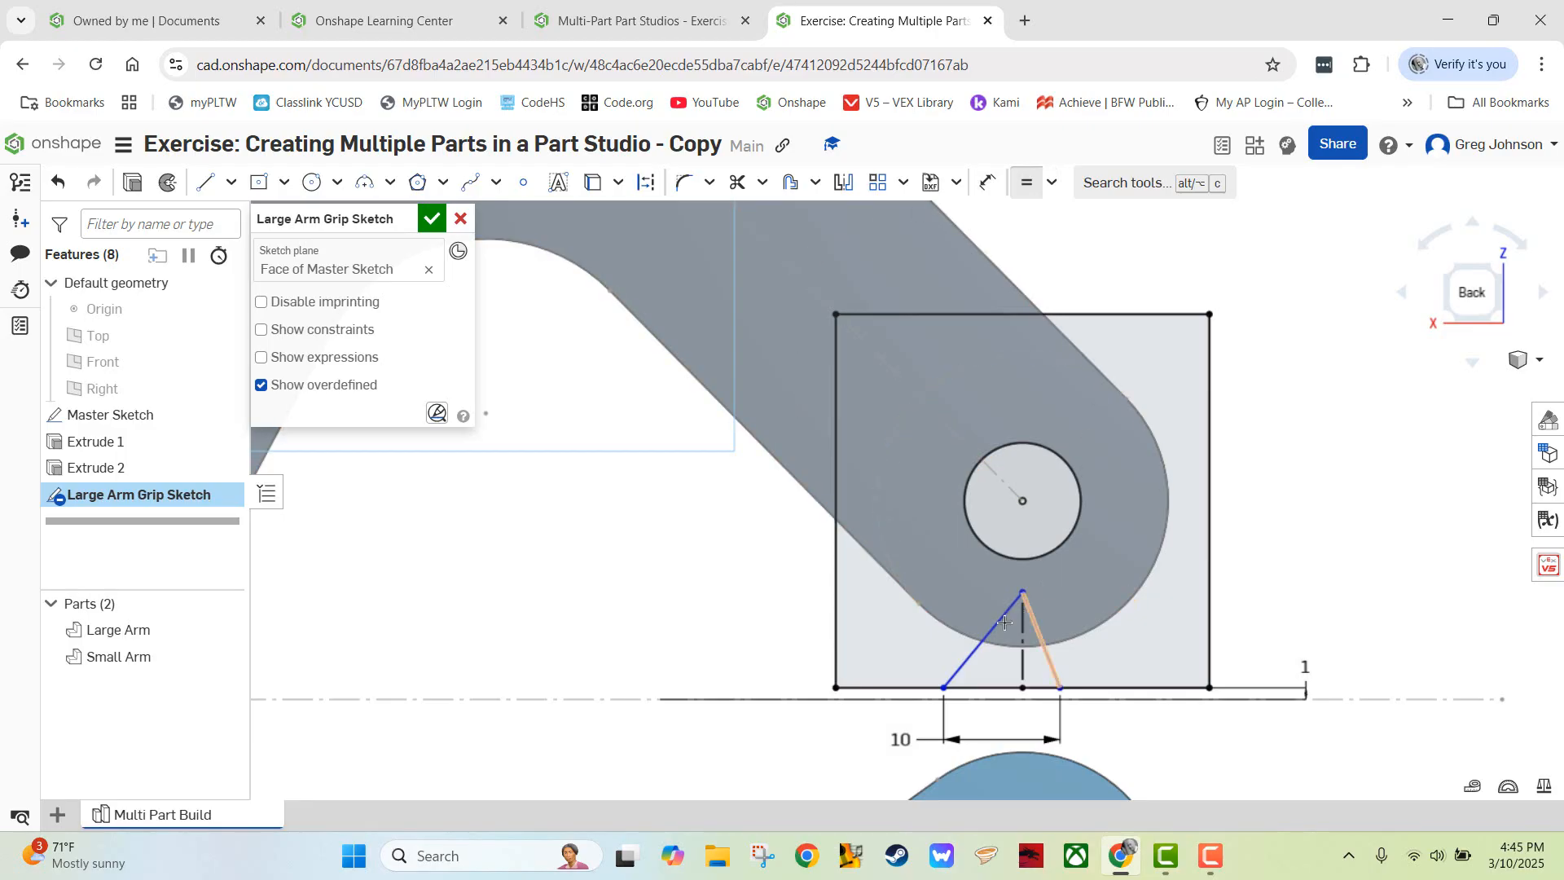
pyautogui.click(980, 668)
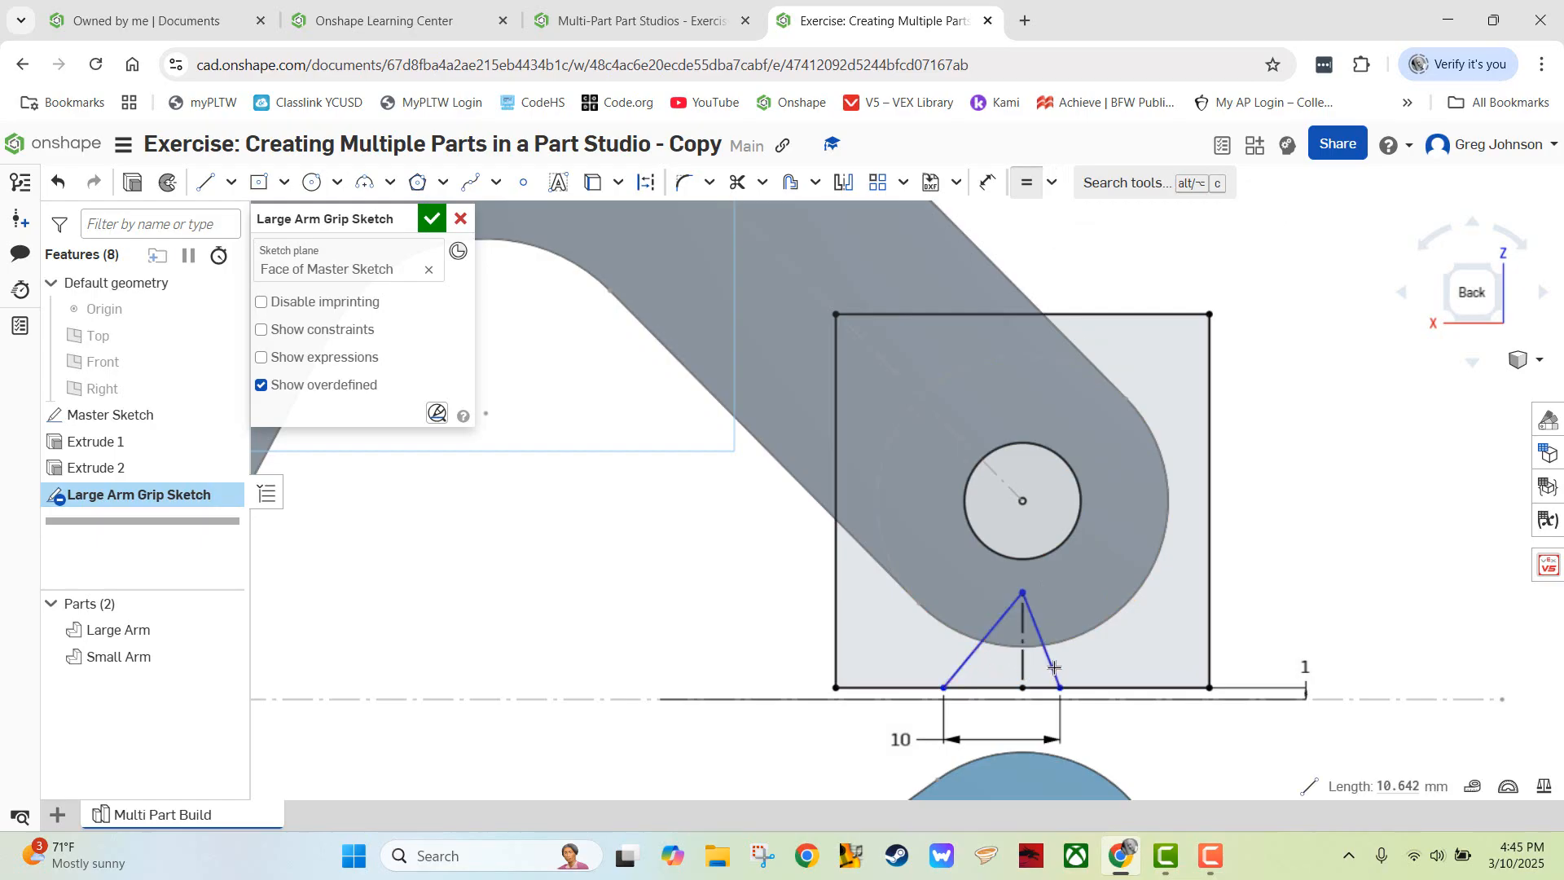
pyautogui.click(1042, 642)
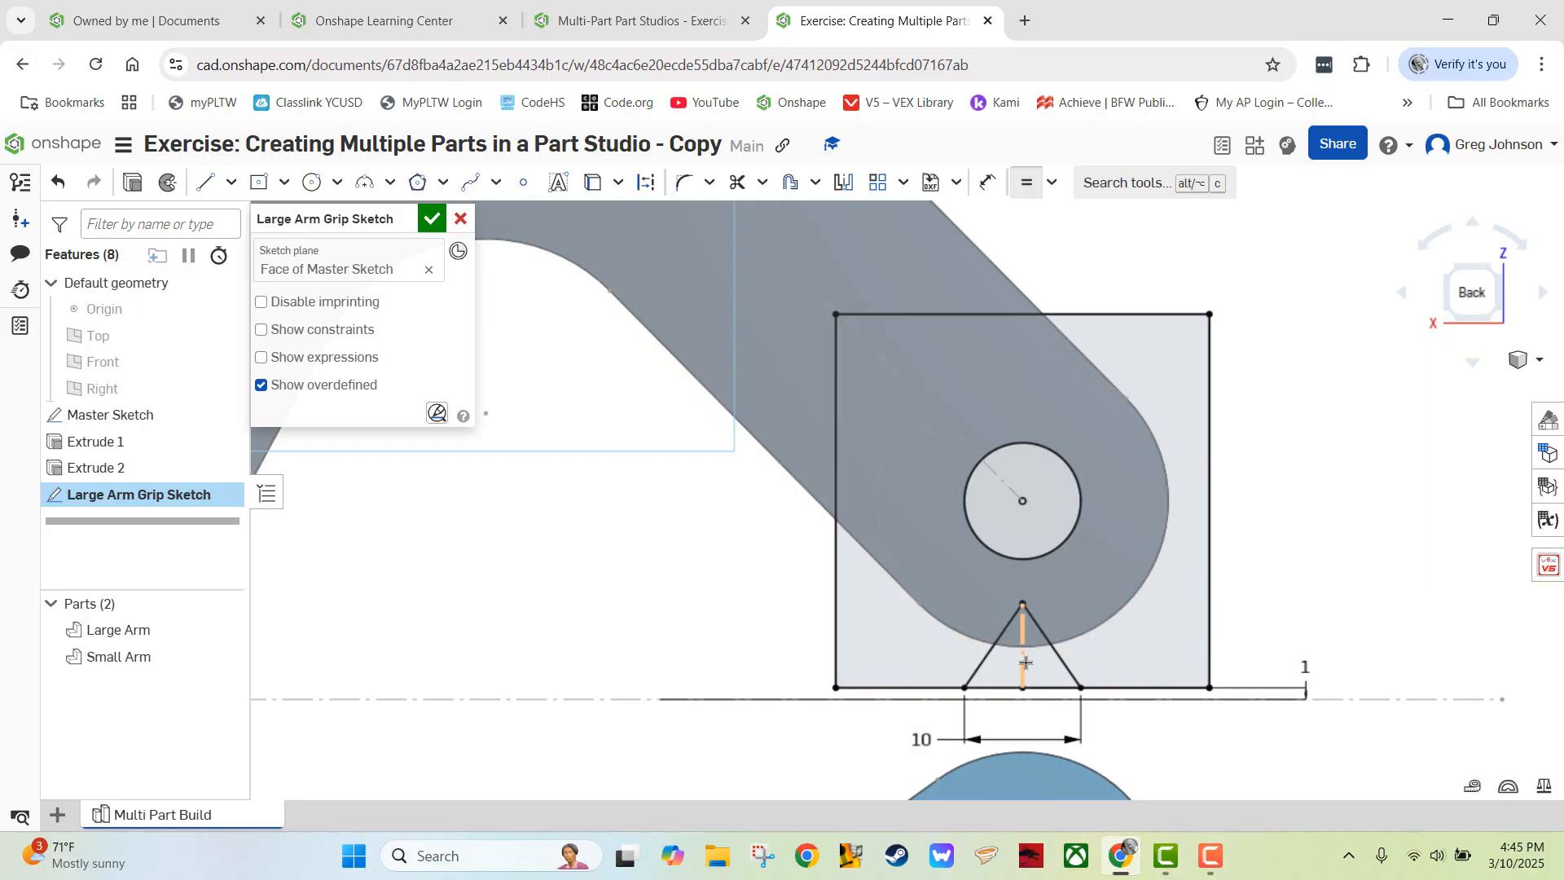
# - Show the sketch constraints and delete the unwanted Tangent constraint between the triangle's slanted side and the hole edge
pyautogui.click(1131, 590)
pyautogui.press('Delete')
pyautogui.click(319, 329)
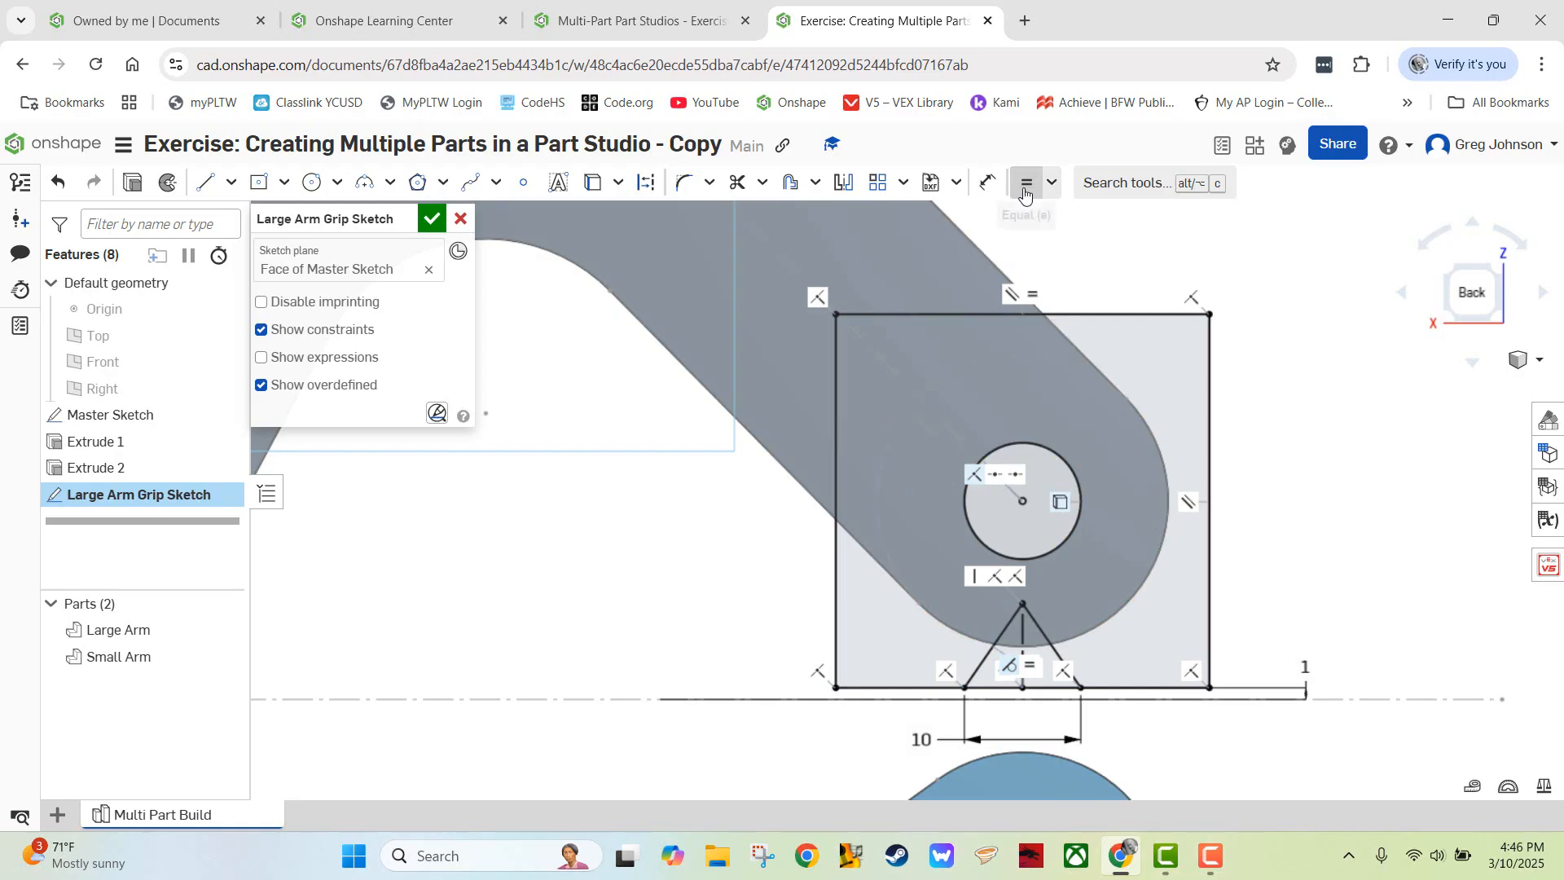
pyautogui.click(1010, 667)
pyautogui.press('Delete')
# - Dimension the triangle's vertical construction line to 10 mm and hide the sketch constraints
pyautogui.click(988, 182)
pyautogui.click(1024, 640)
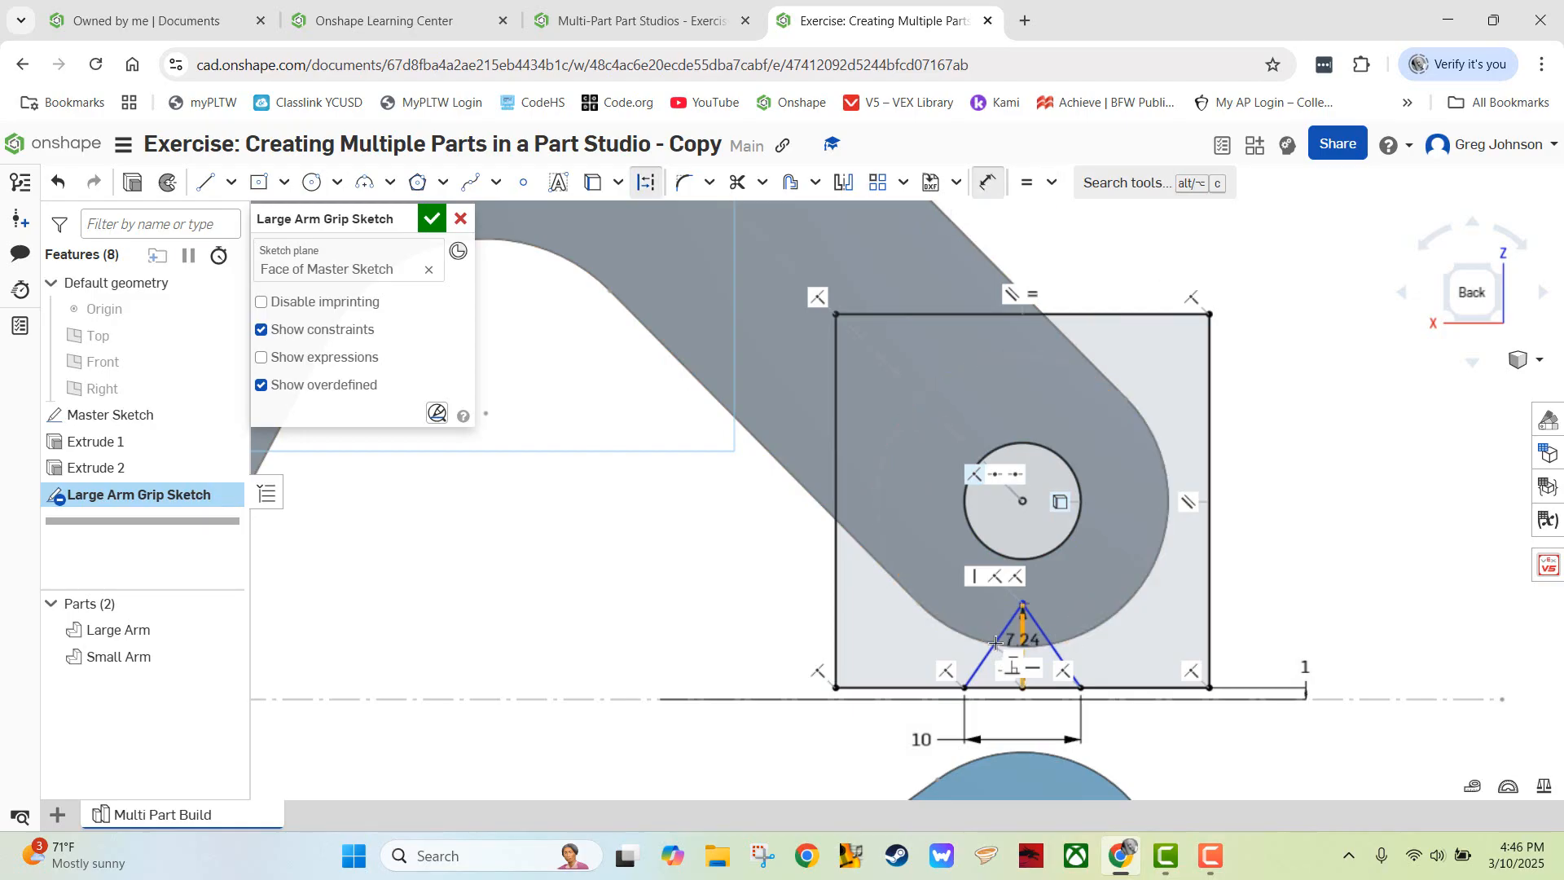
pyautogui.click(717, 649)
pyautogui.write('10')
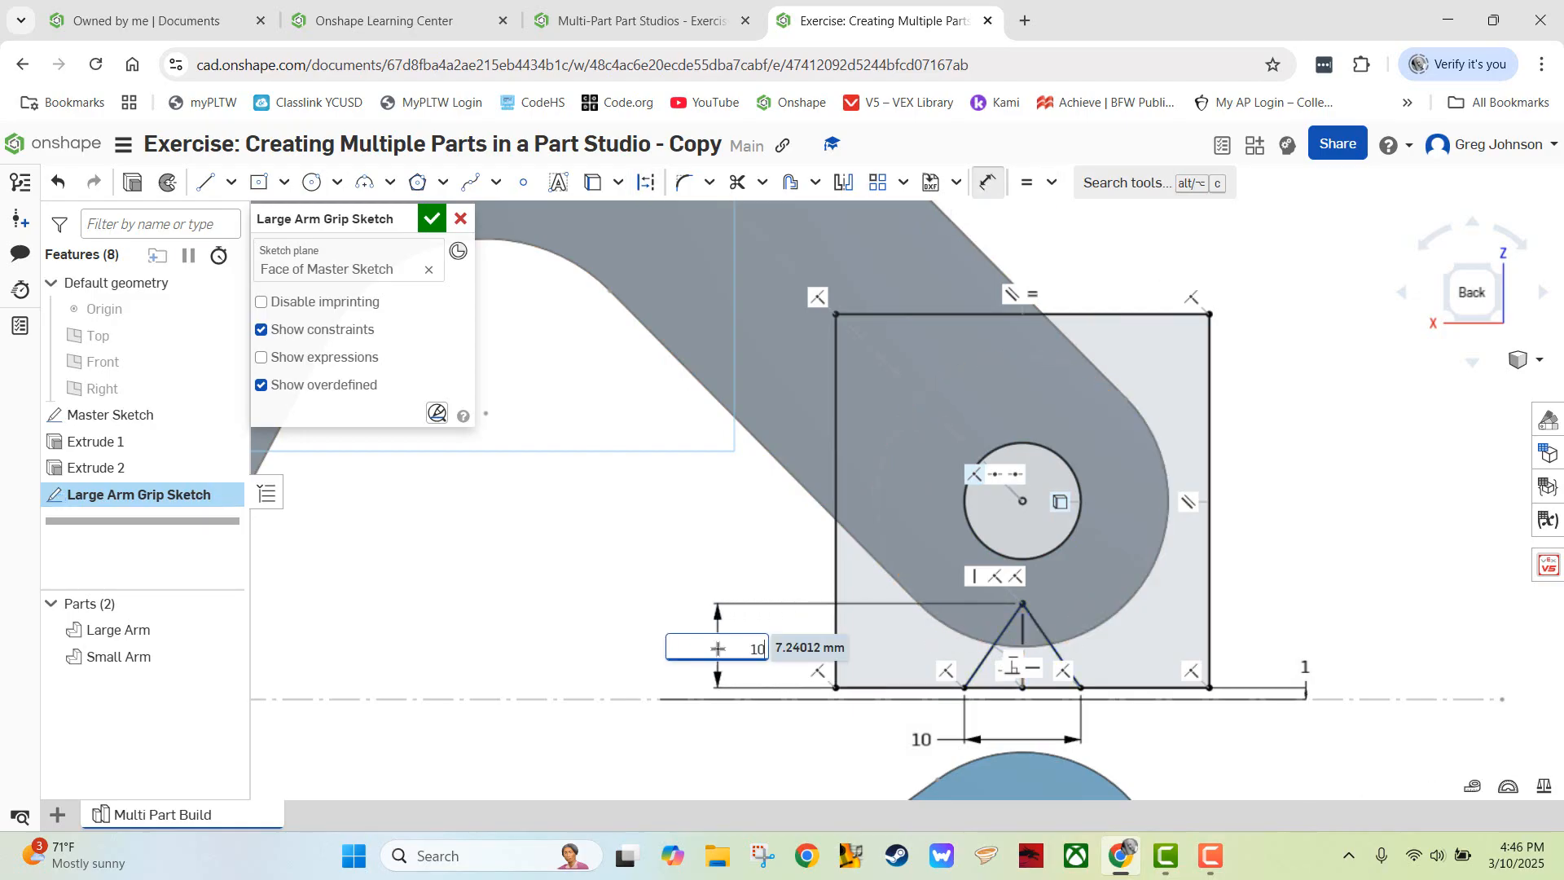
pyautogui.press('Return')
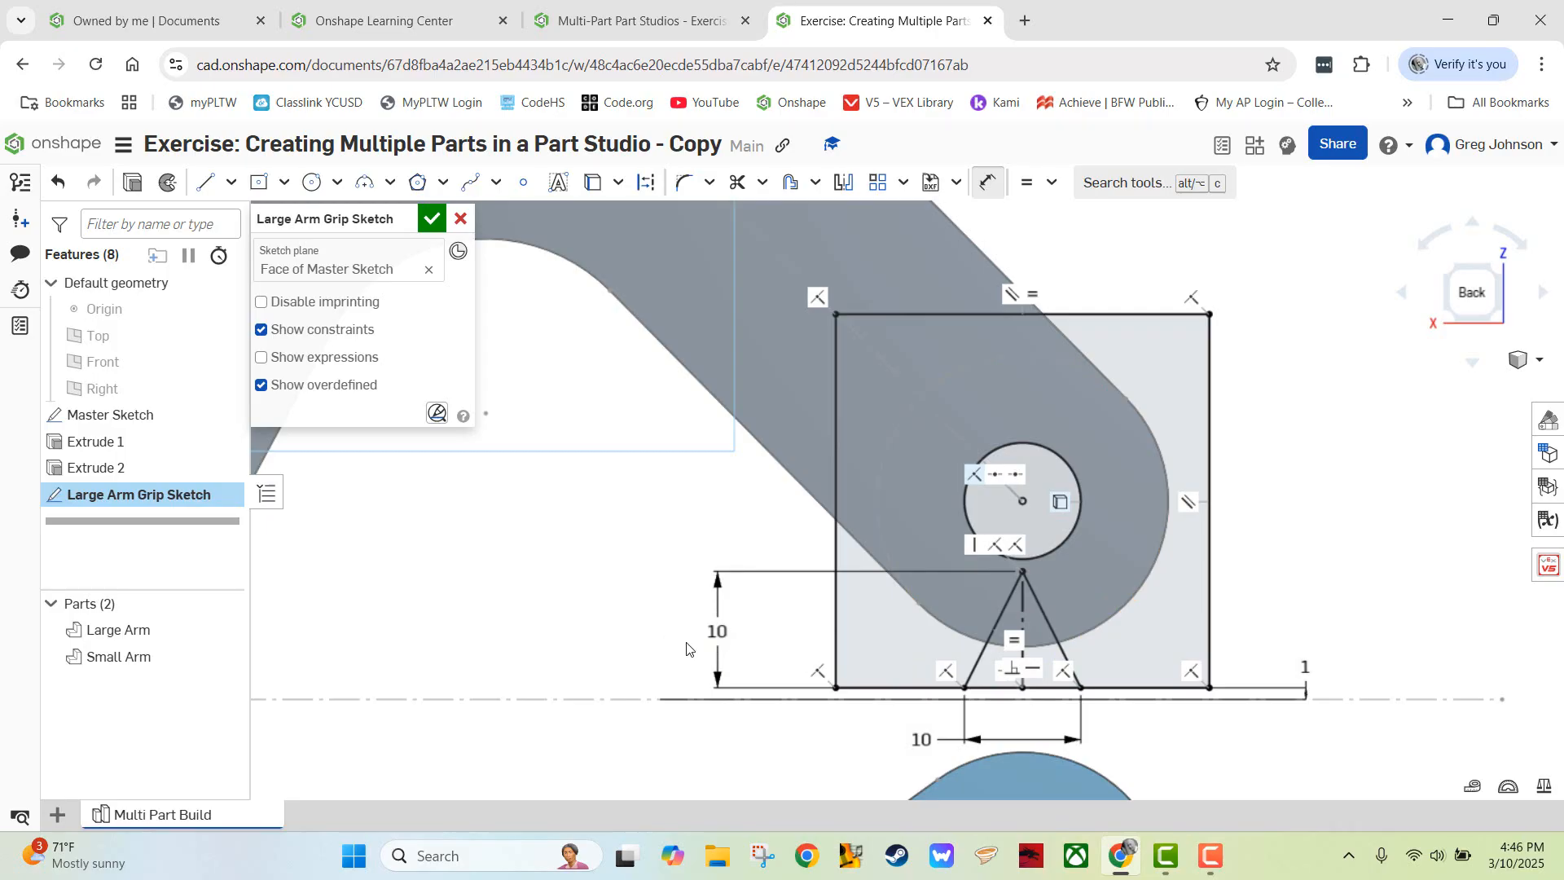
pyautogui.click(313, 330)
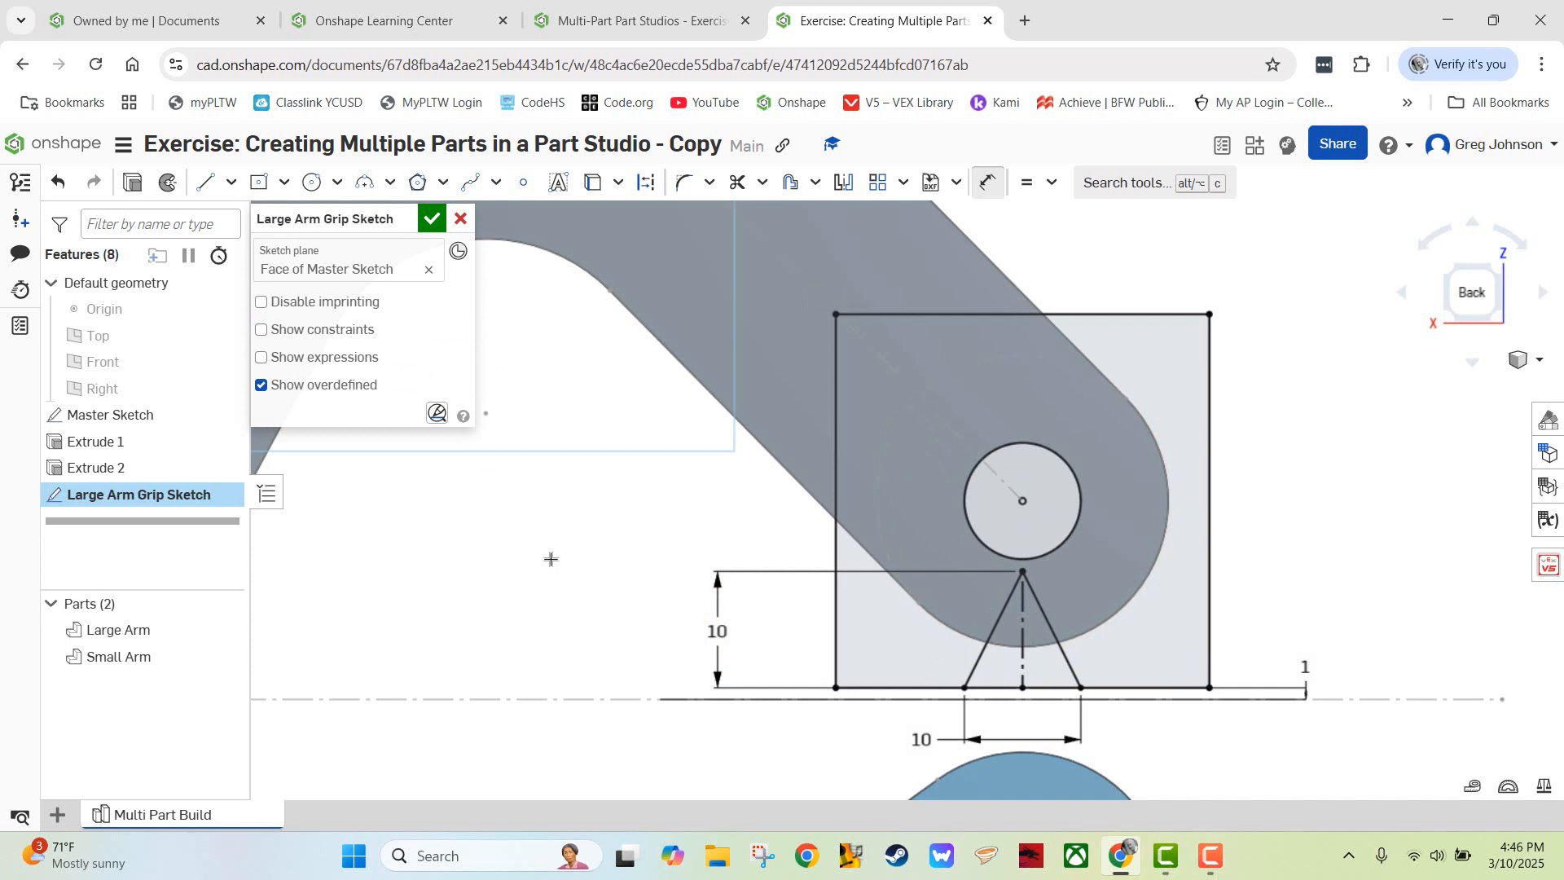
# - Accept the Large Arm Grip Sketch and advance the exercise instructions in the Onshape Learning Center to step 7
pyautogui.click(434, 216)
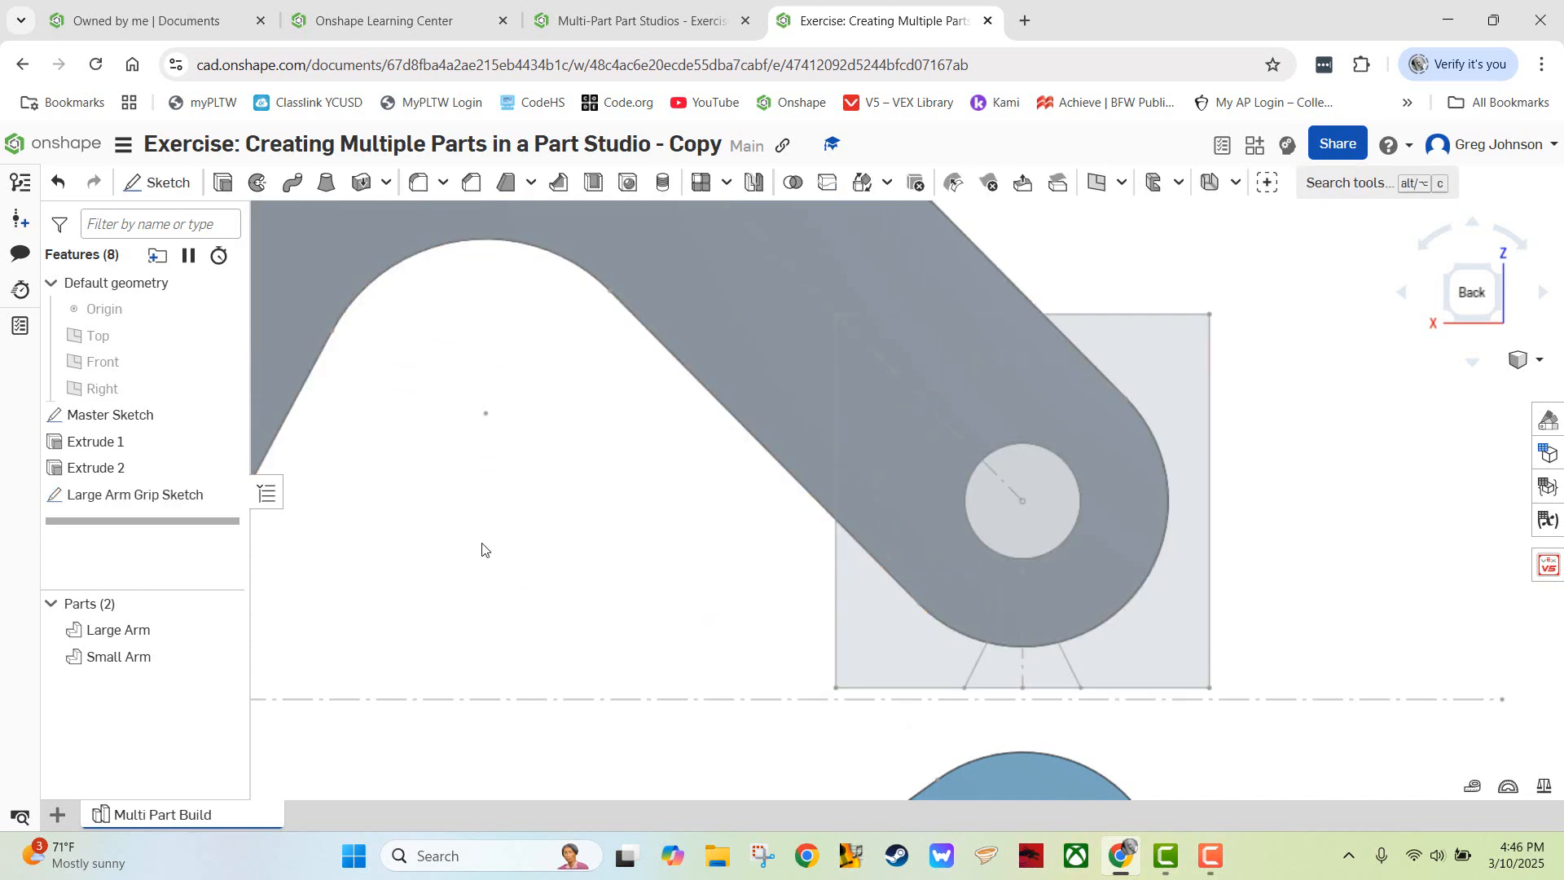
pyautogui.click(635, 20)
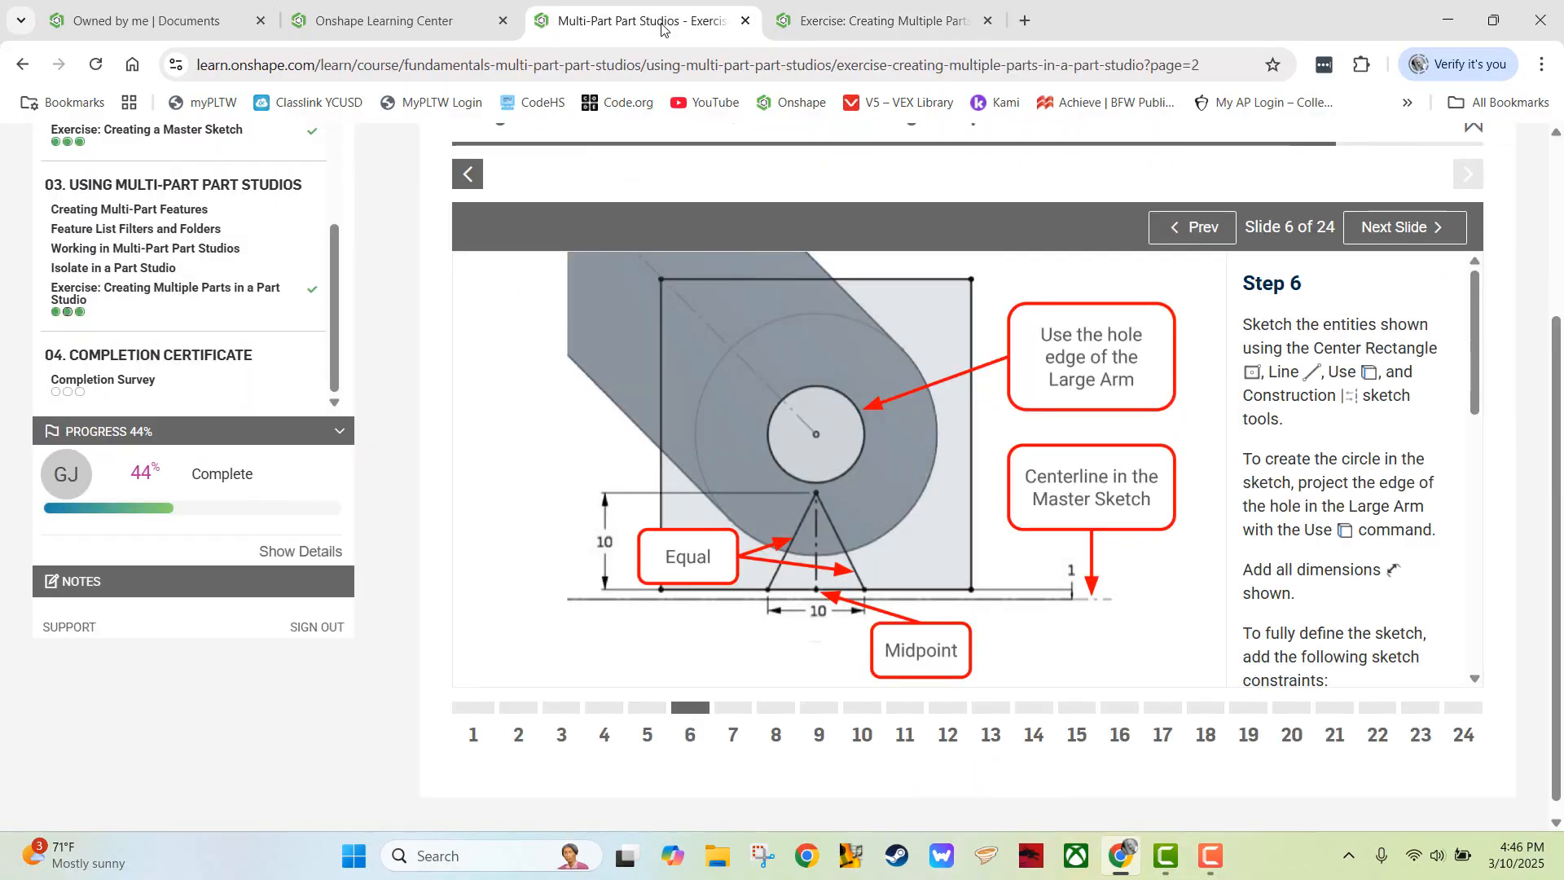
pyautogui.click(1396, 230)
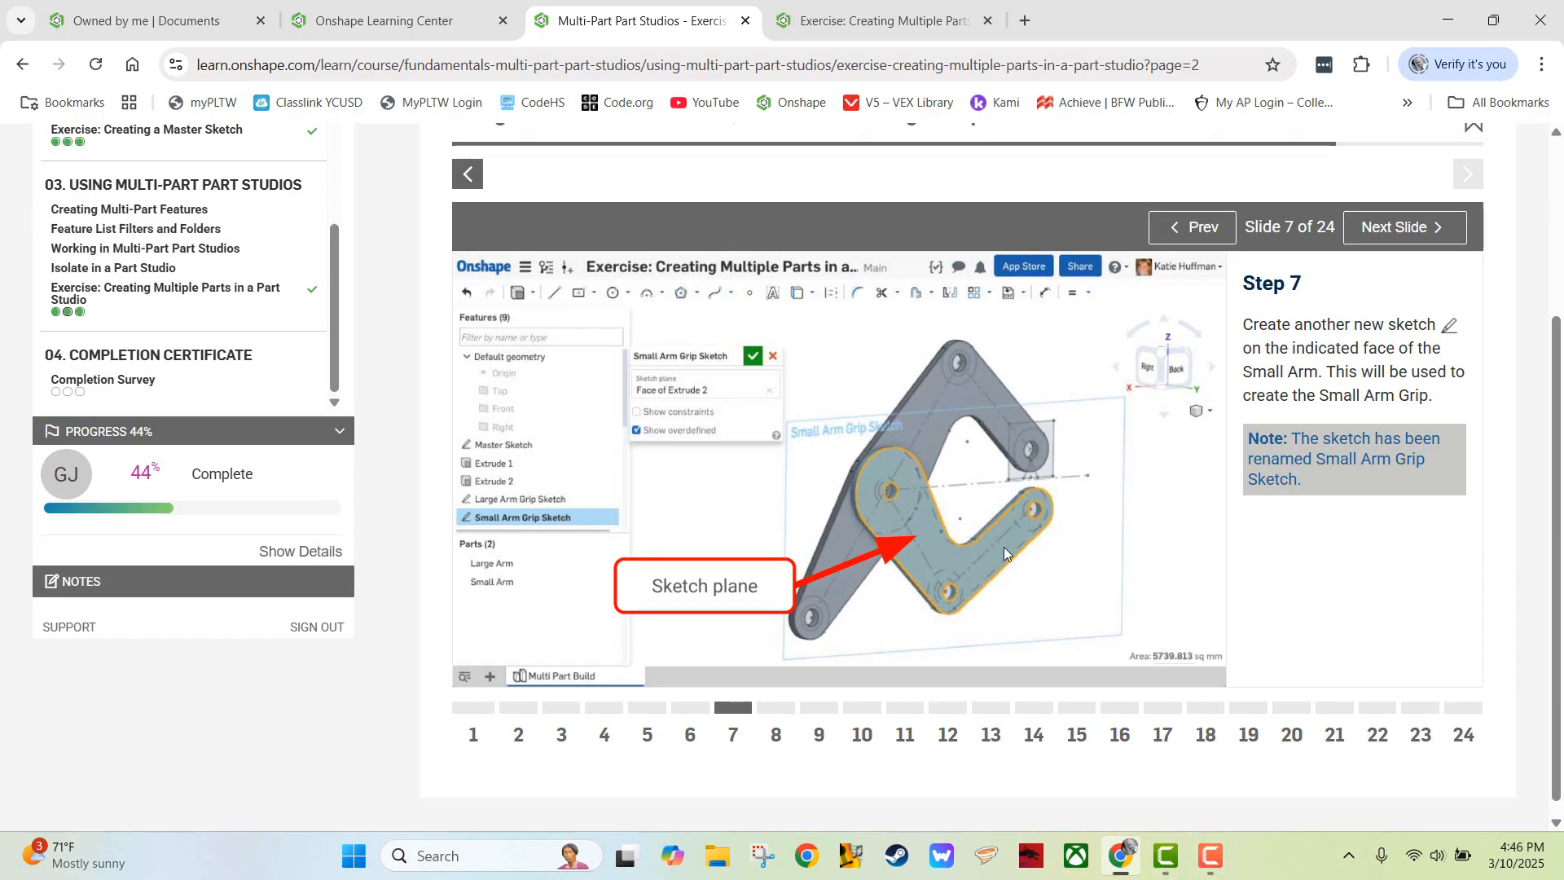
# - Return to the Onshape part studio and start a new sketch on the front face of the Small Arm
pyautogui.click(878, 22)
pyautogui.scroll(-5, 929, 448)
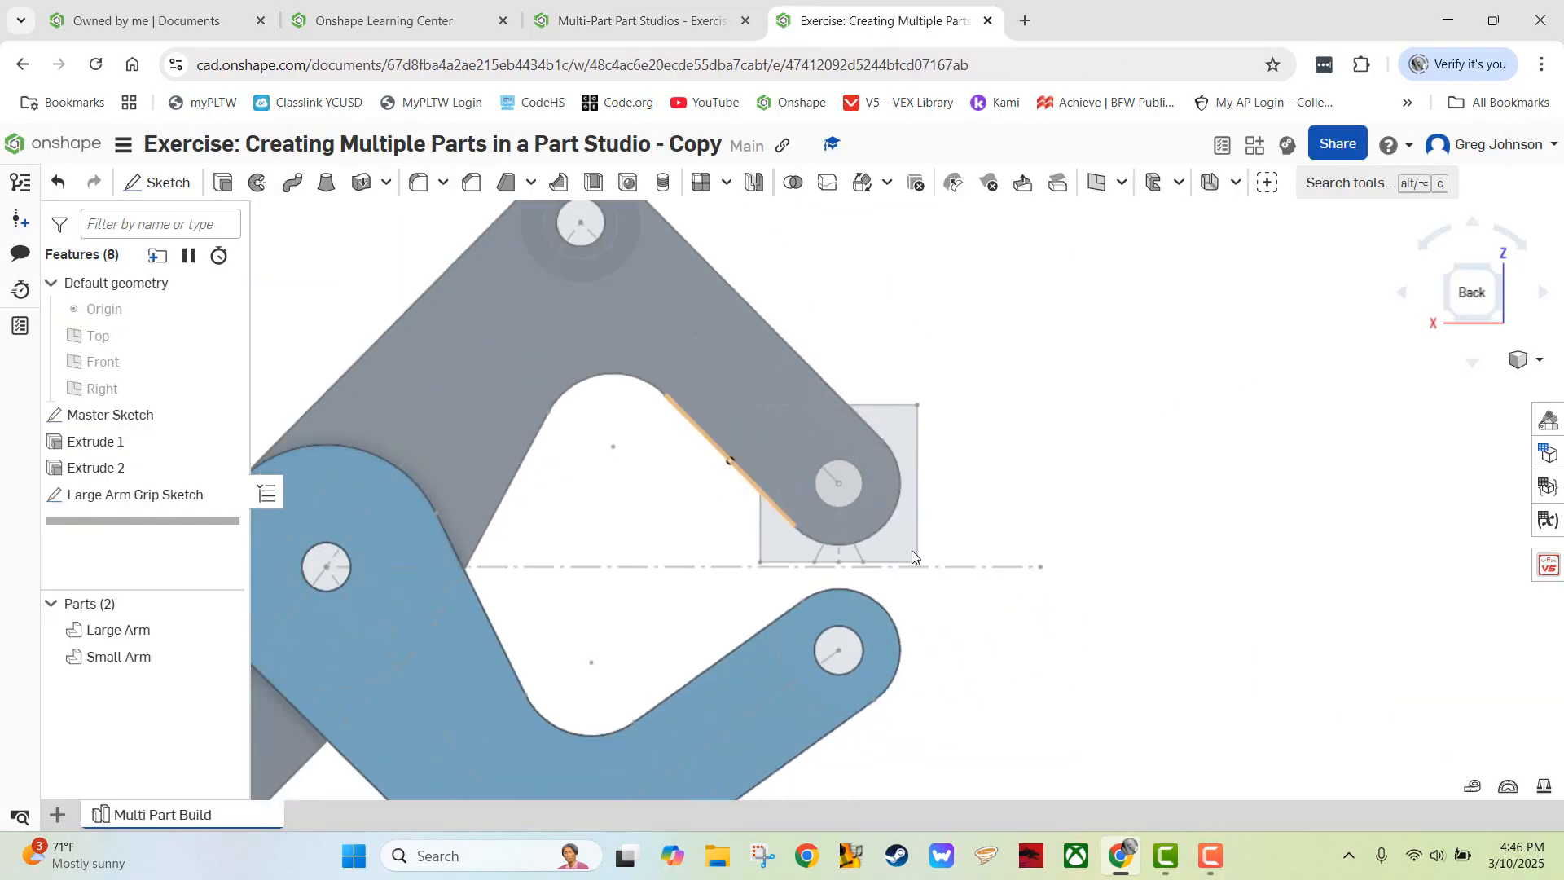
pyautogui.moveTo(1057, 657); pyautogui.dragTo(1285, 509, button='middle')
pyautogui.scroll(3, 1191, 534)
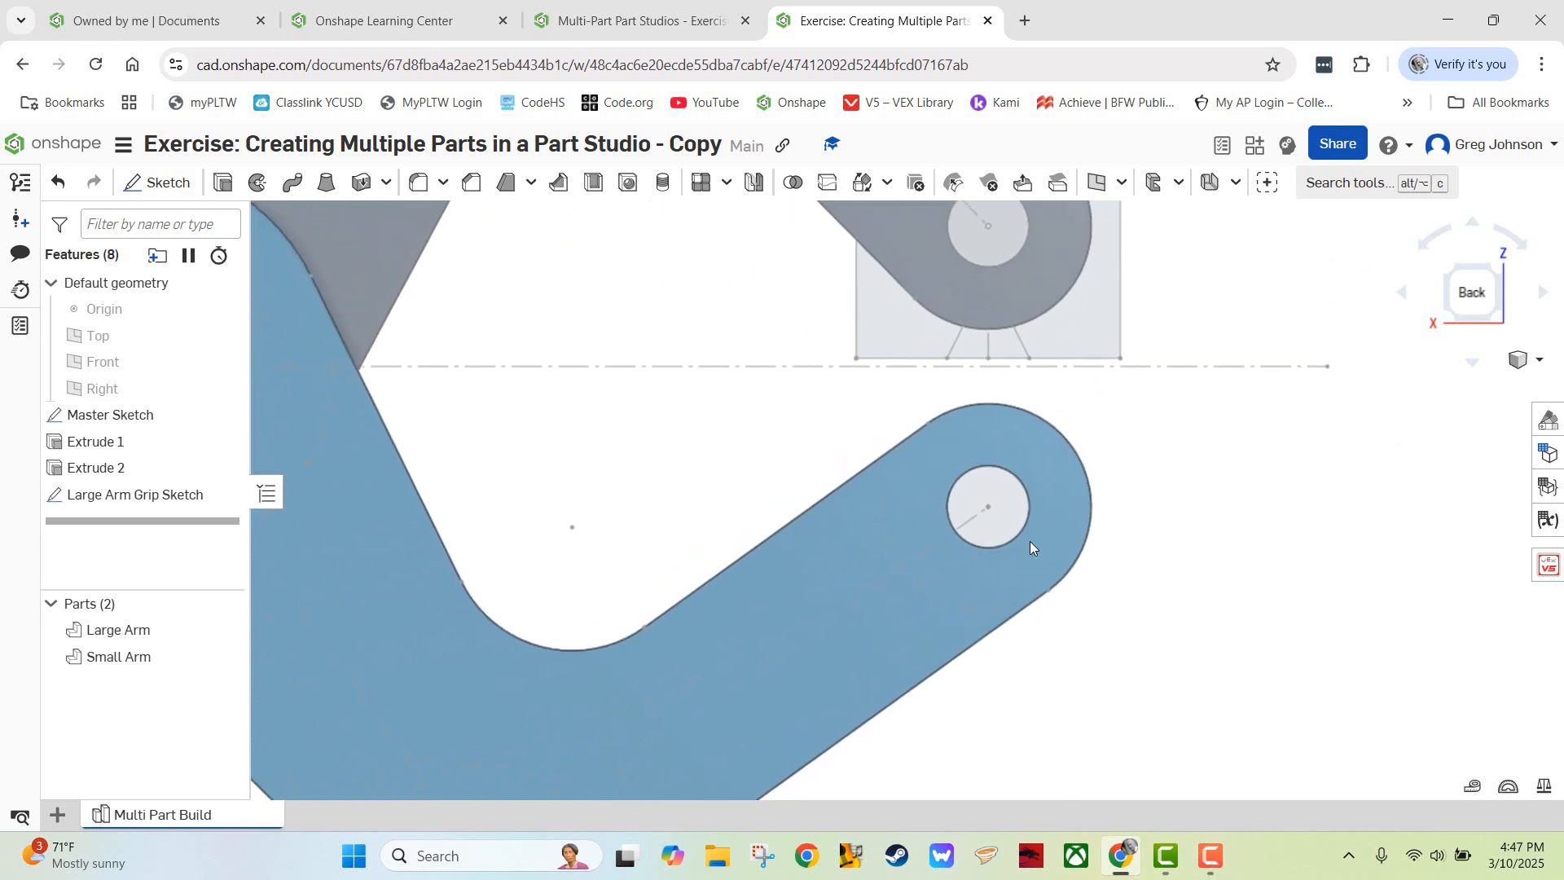
pyautogui.rightClick(837, 555)
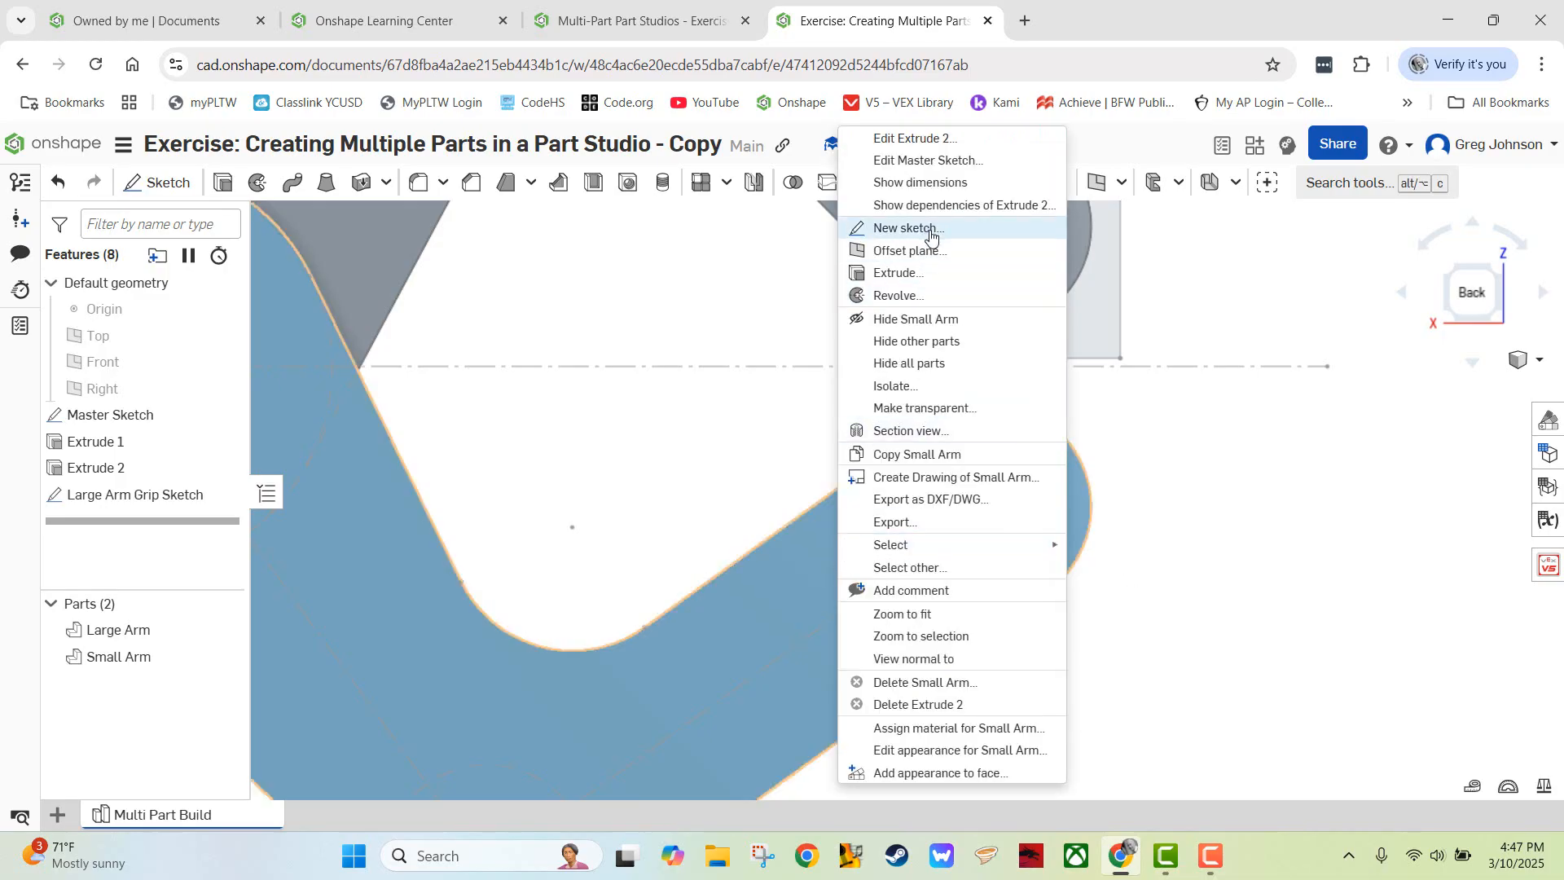
pyautogui.click(928, 235)
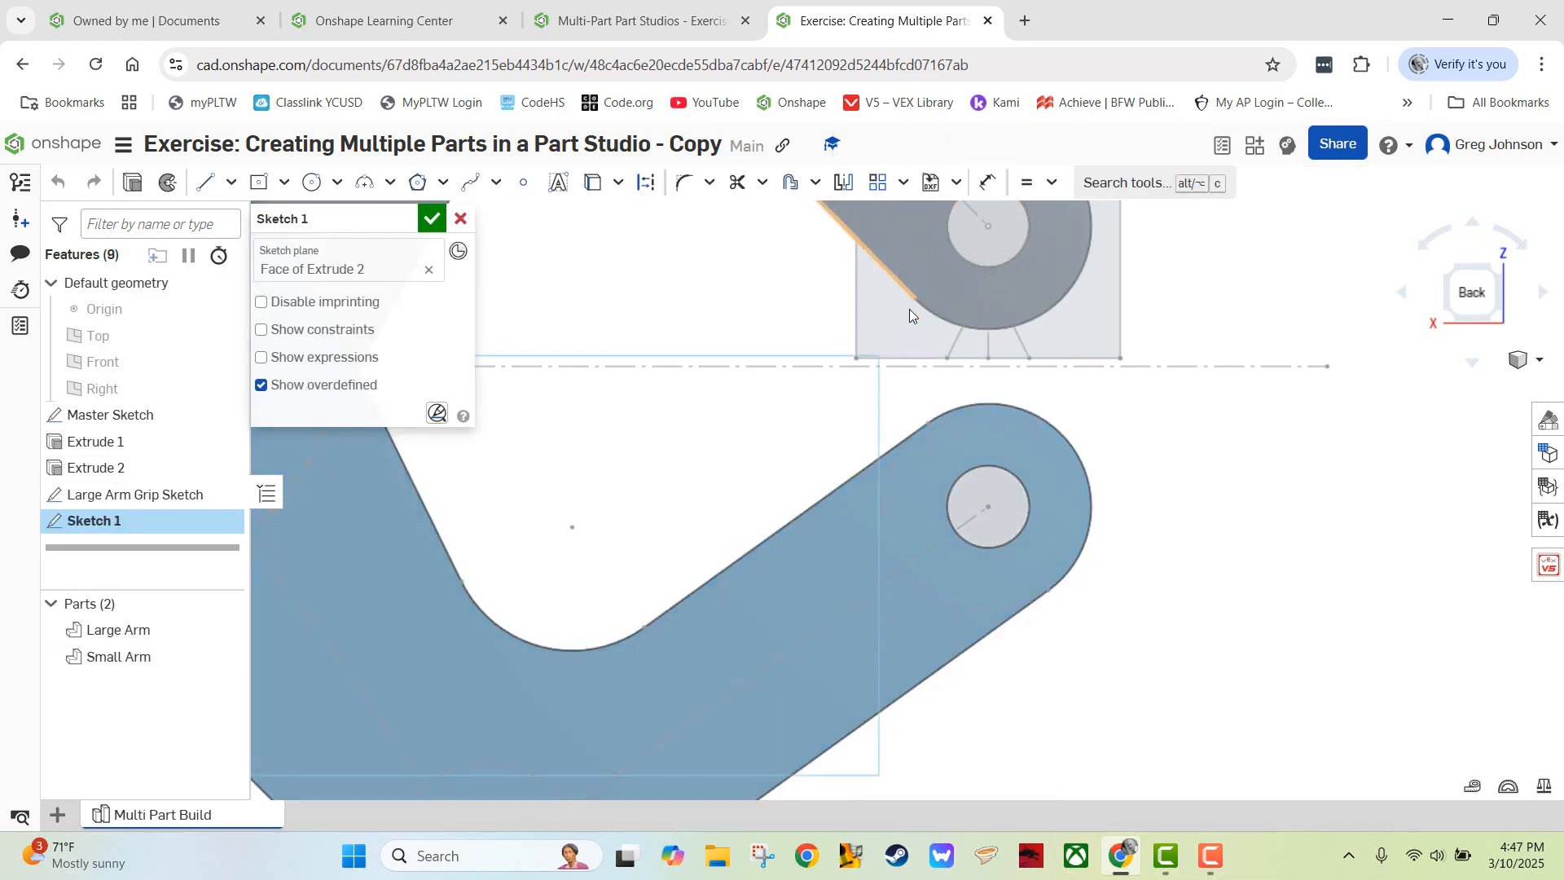
# - Check the sketch name in the step 7 instructions and rename the new sketch as Small Arm Grip Sketch
pyautogui.click(657, 24)
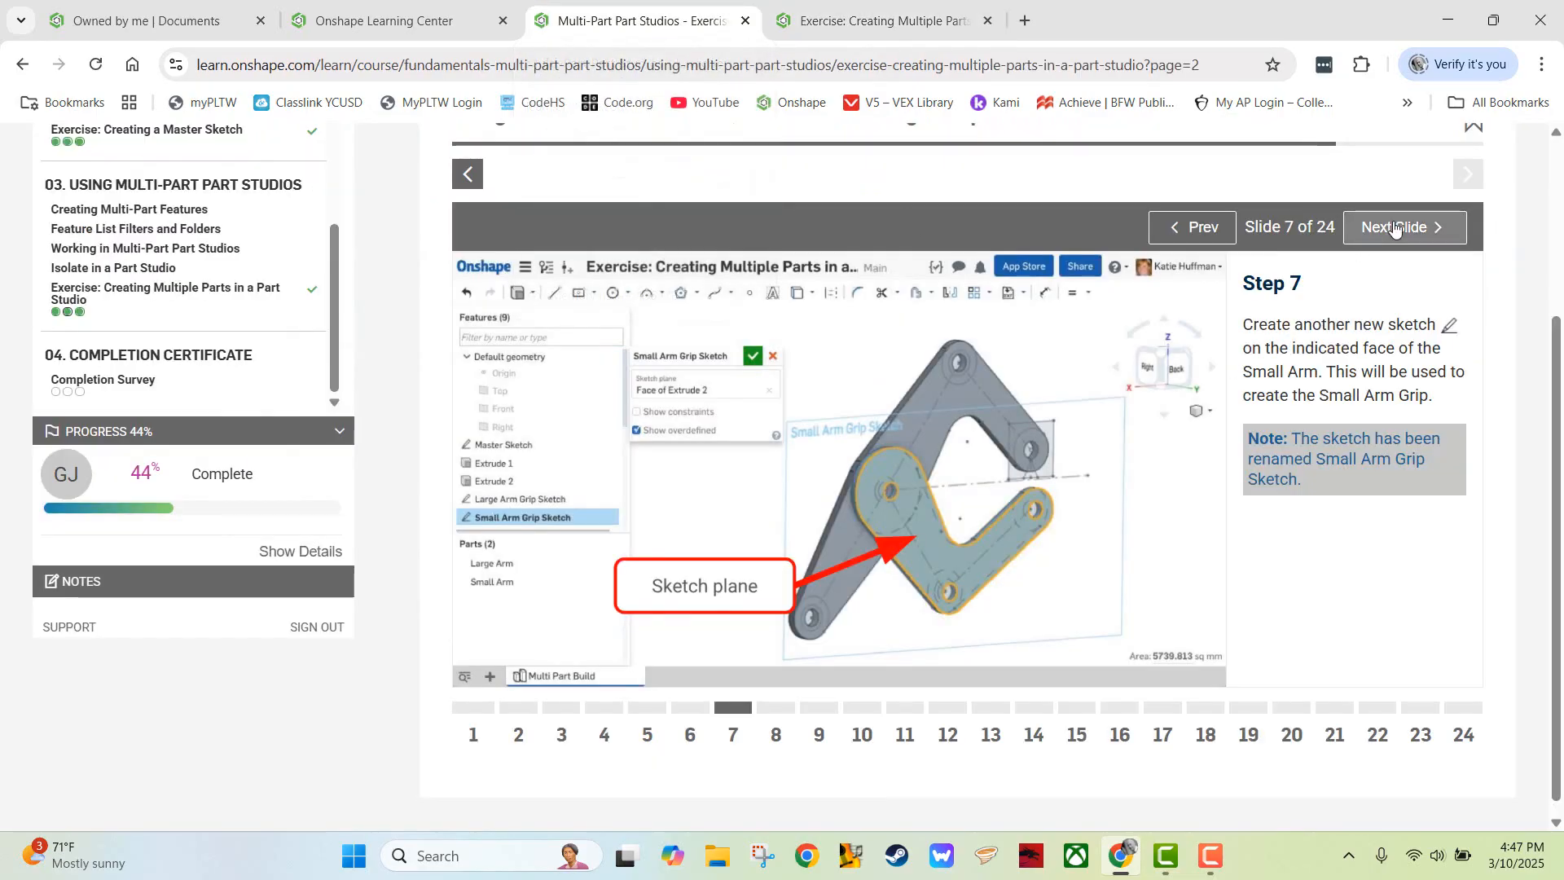
pyautogui.click(886, 22)
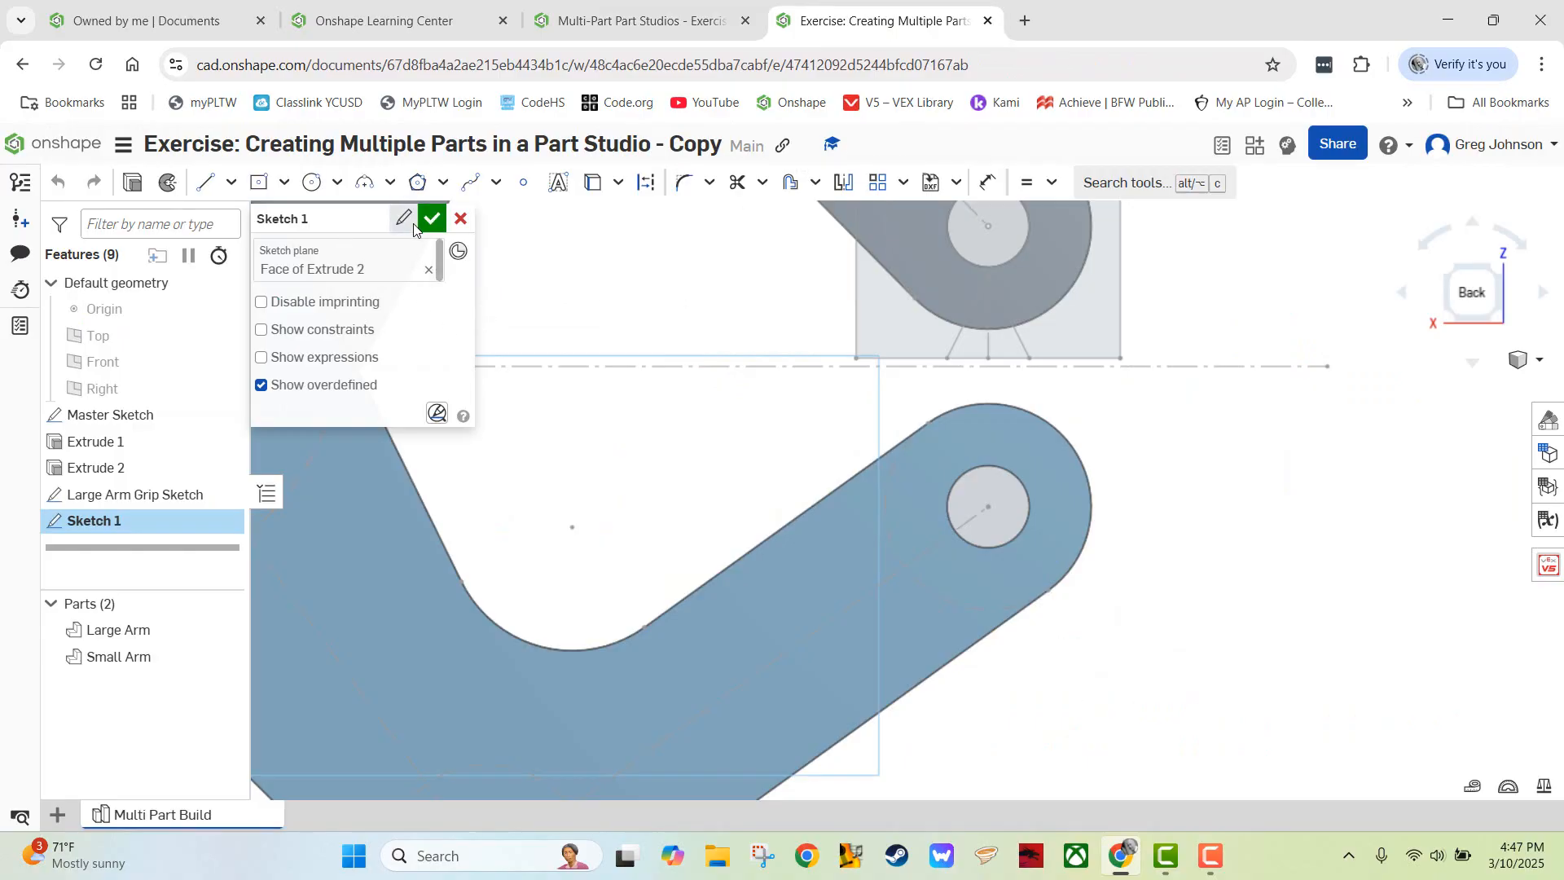
pyautogui.click(408, 222)
pyautogui.write('Smal')
pyautogui.press('BackSpace')
pyautogui.press('BackSpace')
pyautogui.press('BackSpace')
pyautogui.write('mall Arm Grip Sketch')
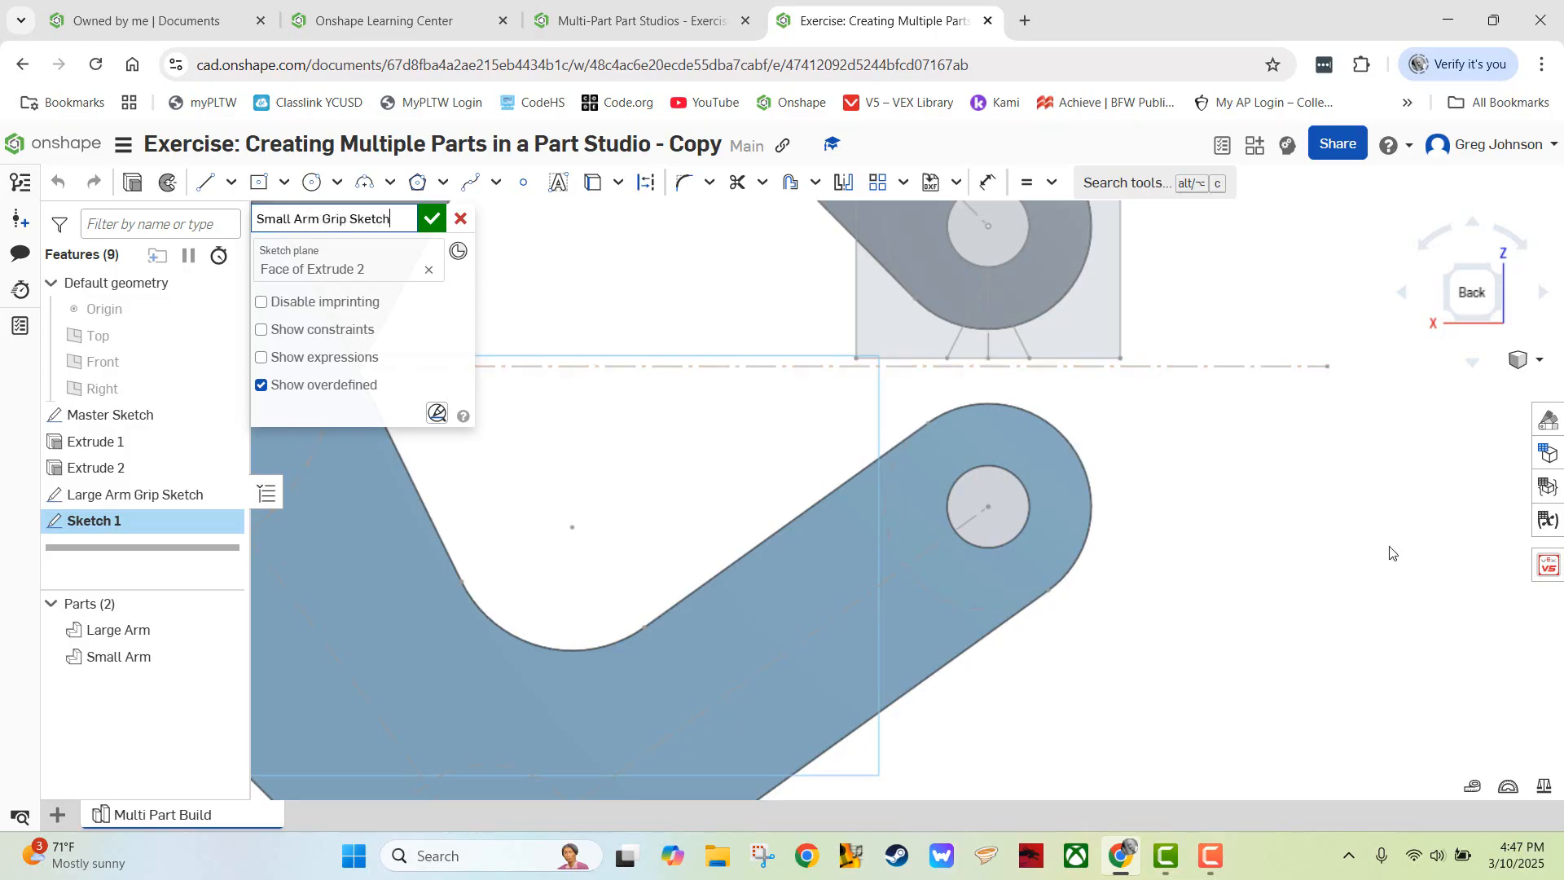
pyautogui.press('Return')
# - Open step 8 in the exercise instructions, read the required sketch entities and constraints, and return to the part studio
pyautogui.click(664, 8)
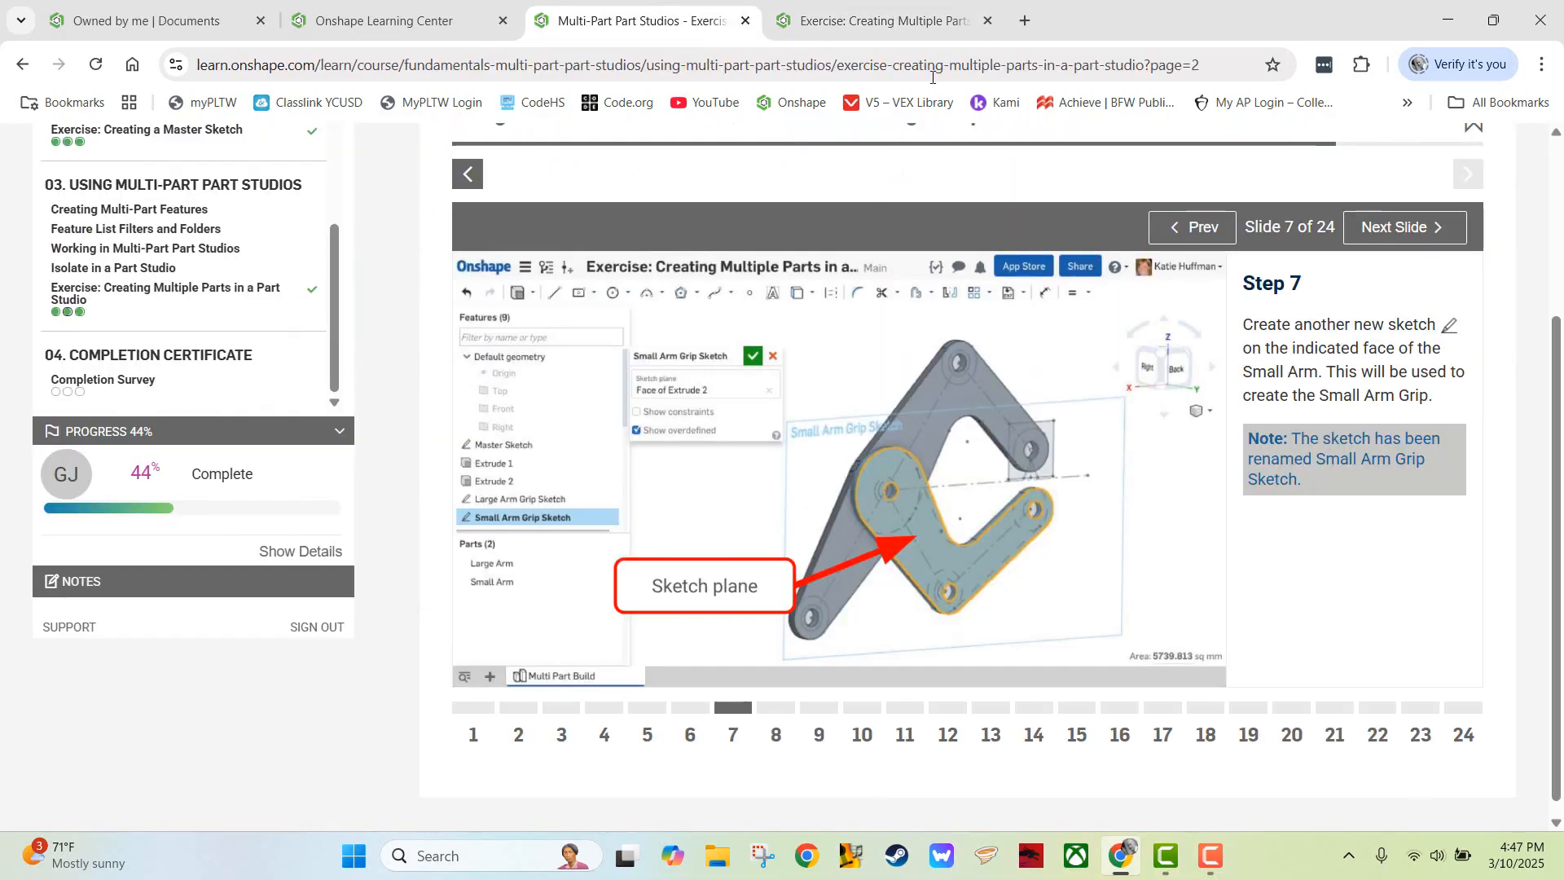
pyautogui.click(1407, 236)
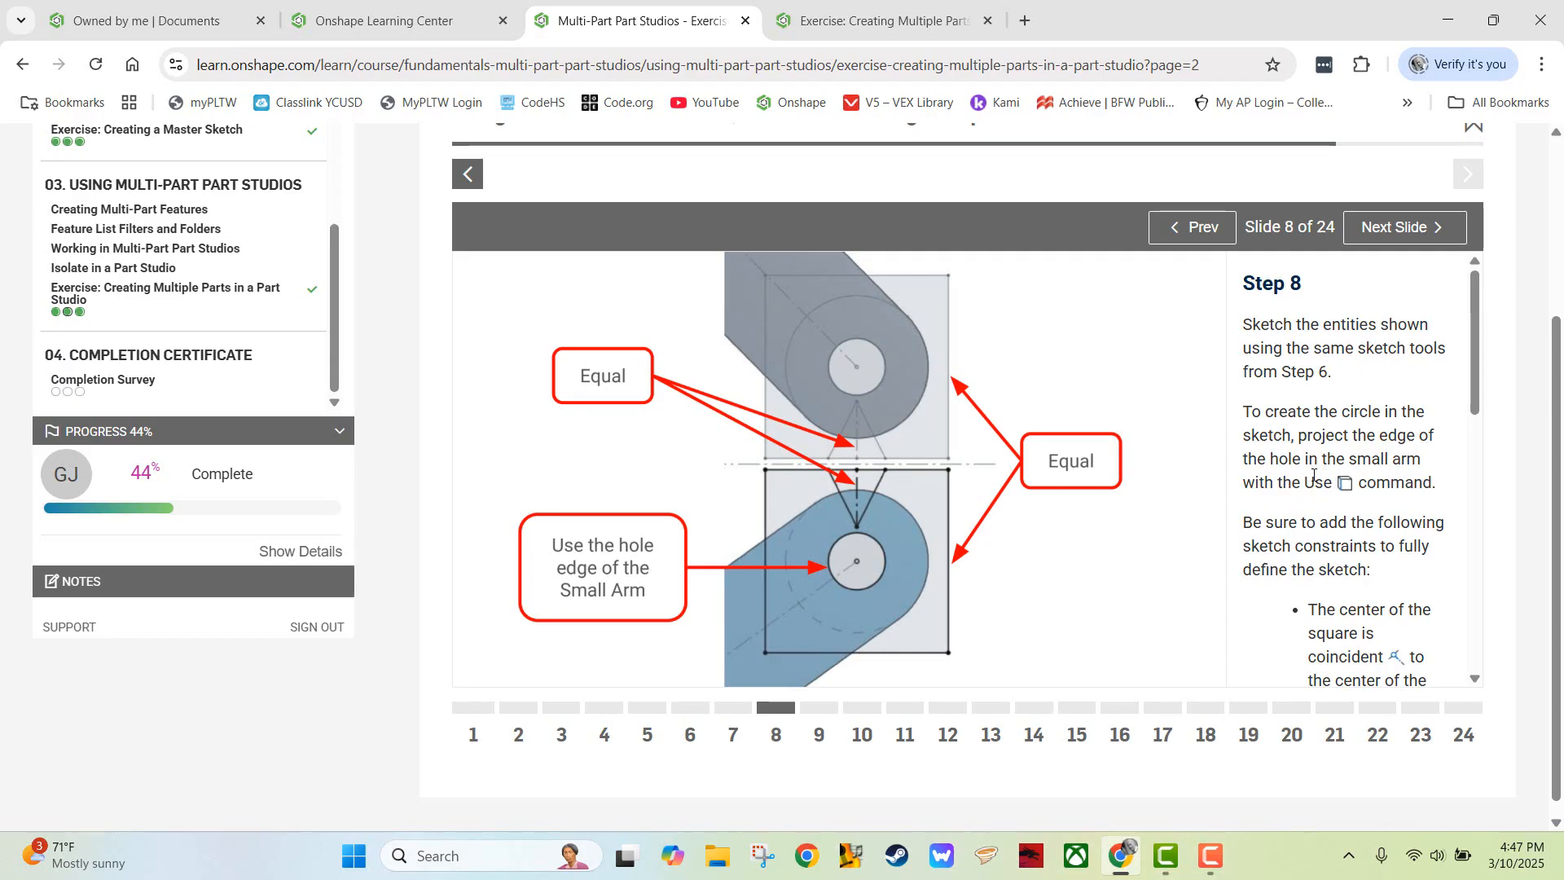
pyautogui.scroll(-2, 1314, 476)
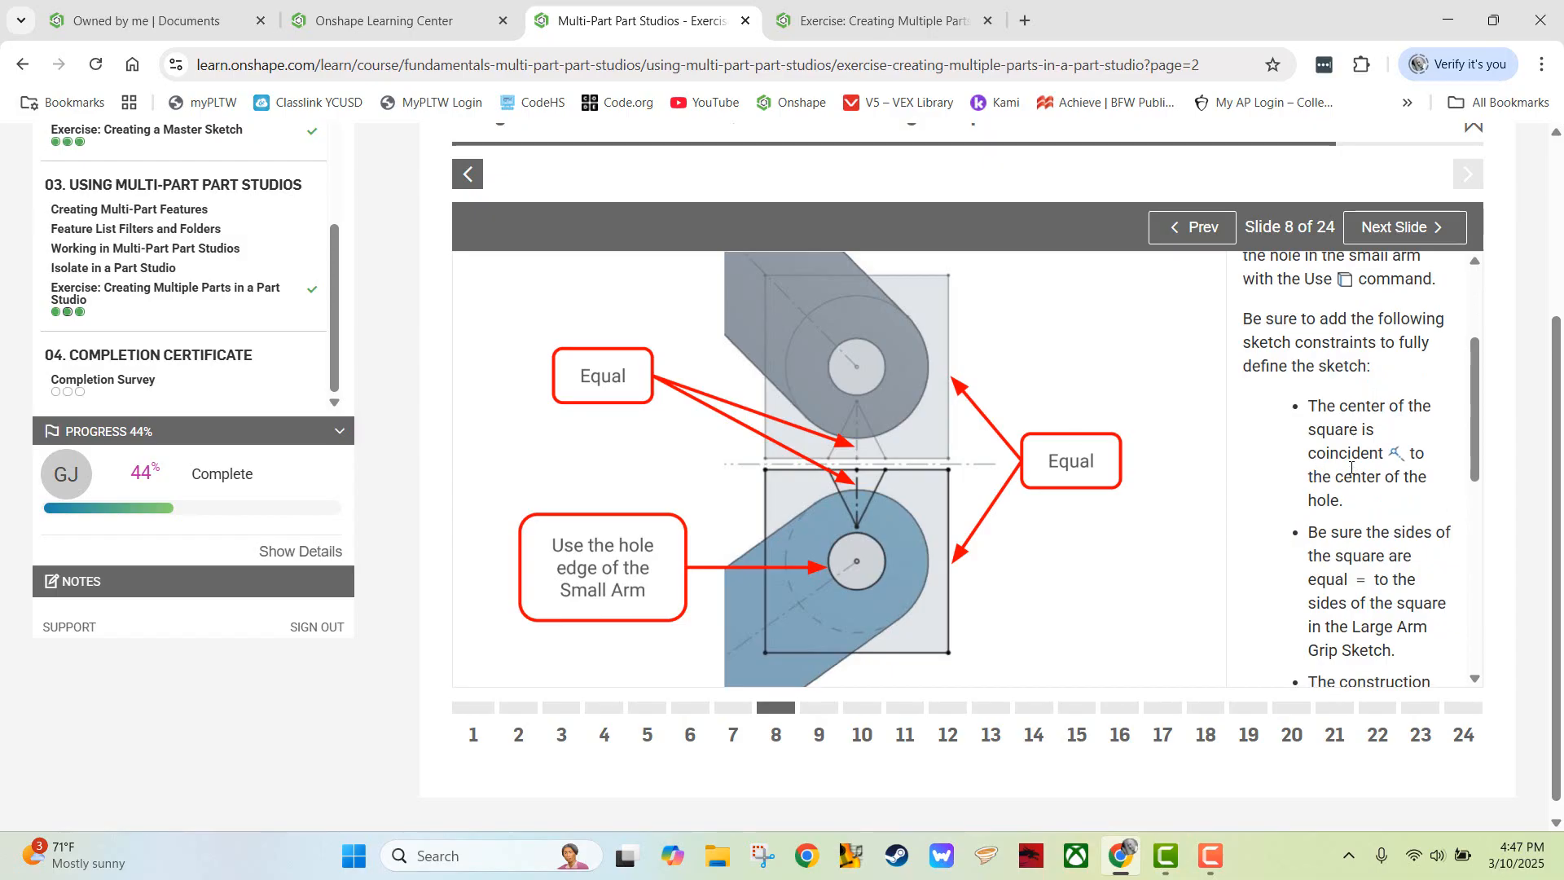
pyautogui.scroll(-2, 1353, 467)
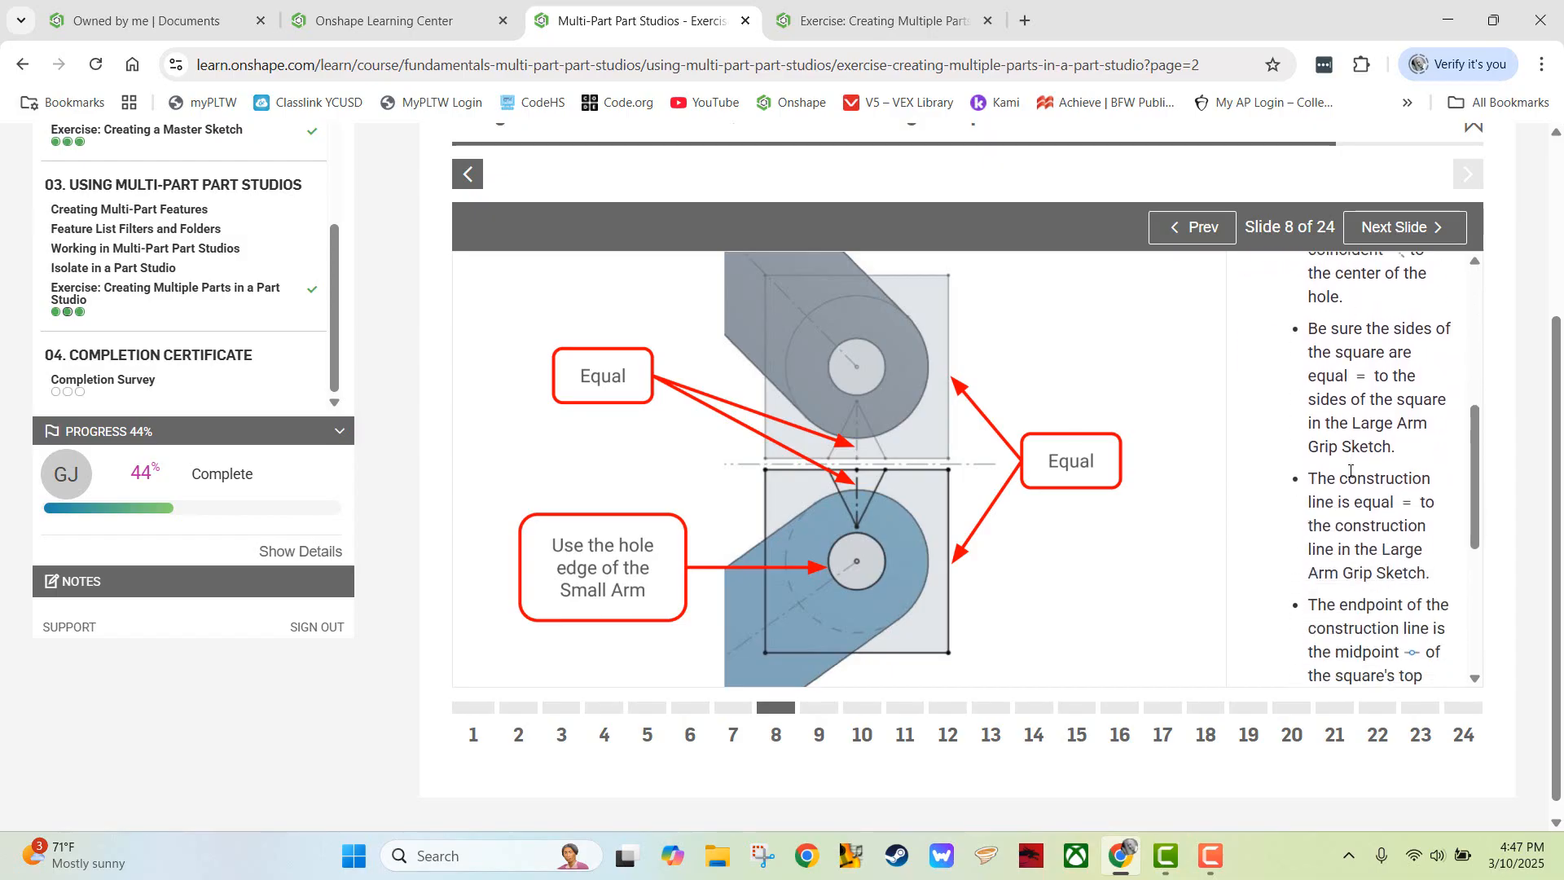
pyautogui.scroll(-2, 1351, 471)
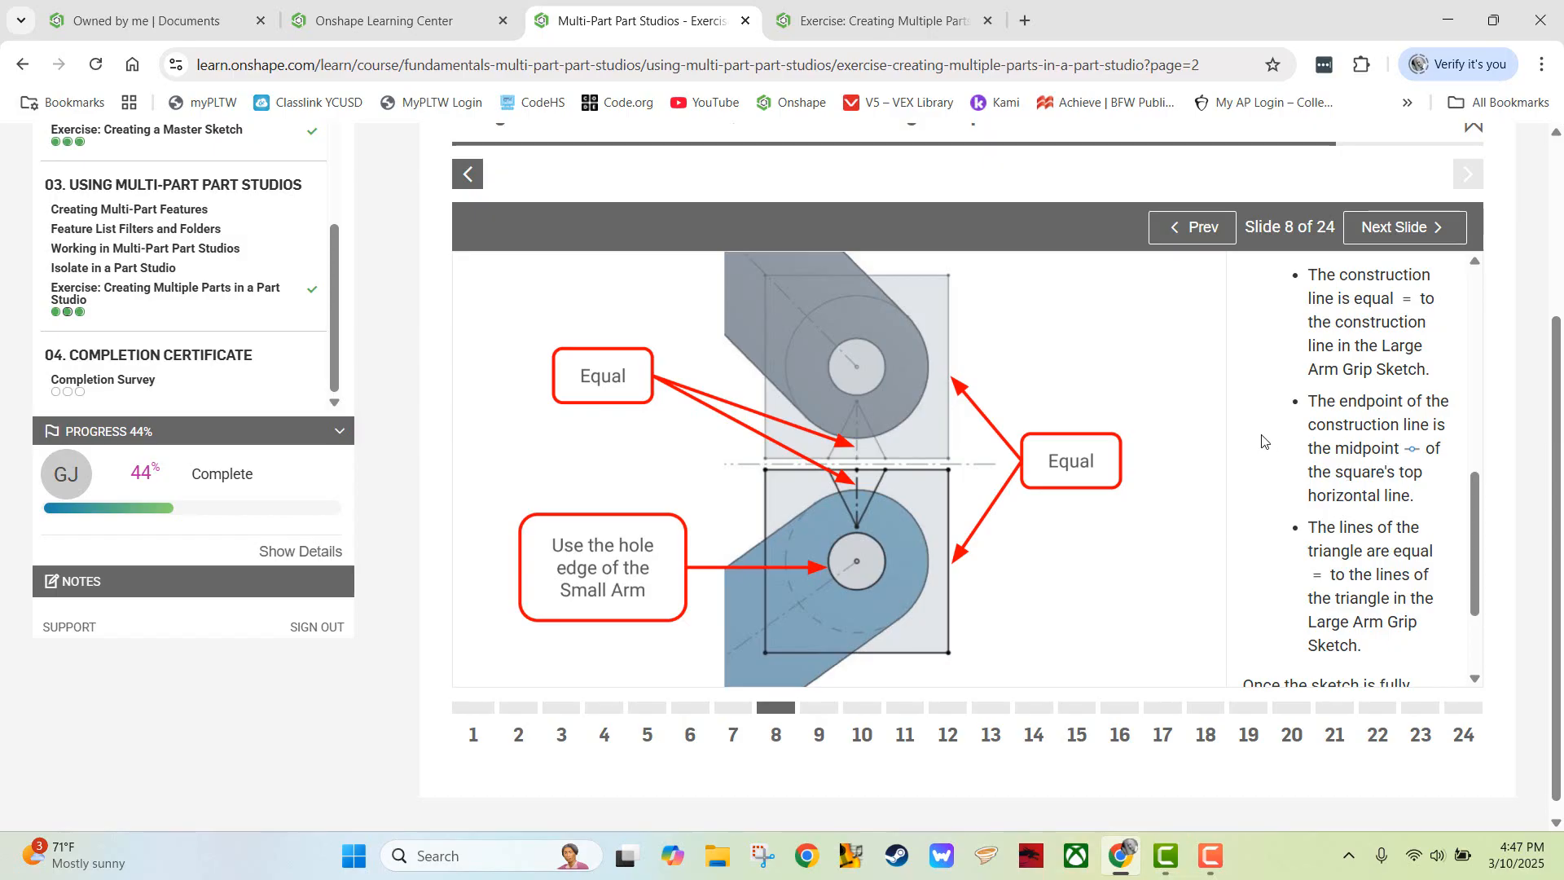
pyautogui.click(896, 24)
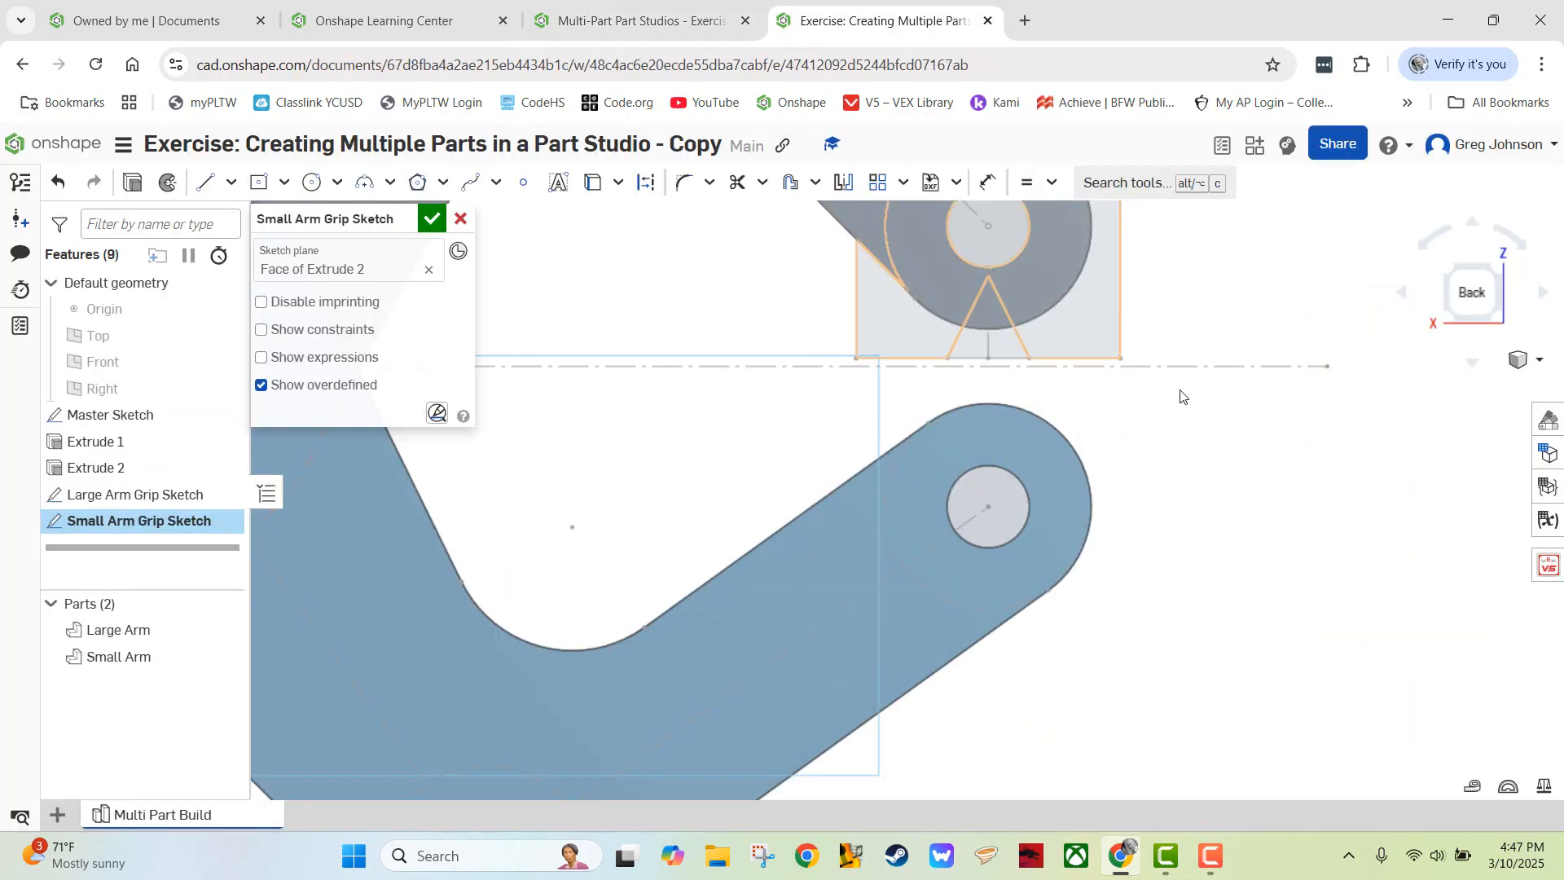
pyautogui.moveTo(1263, 453)
pyautogui.mouseDown(button='middle')
pyautogui.moveTo(1254, 548)
pyautogui.moveTo(1271, 585)
pyautogui.mouseUp(button='middle')
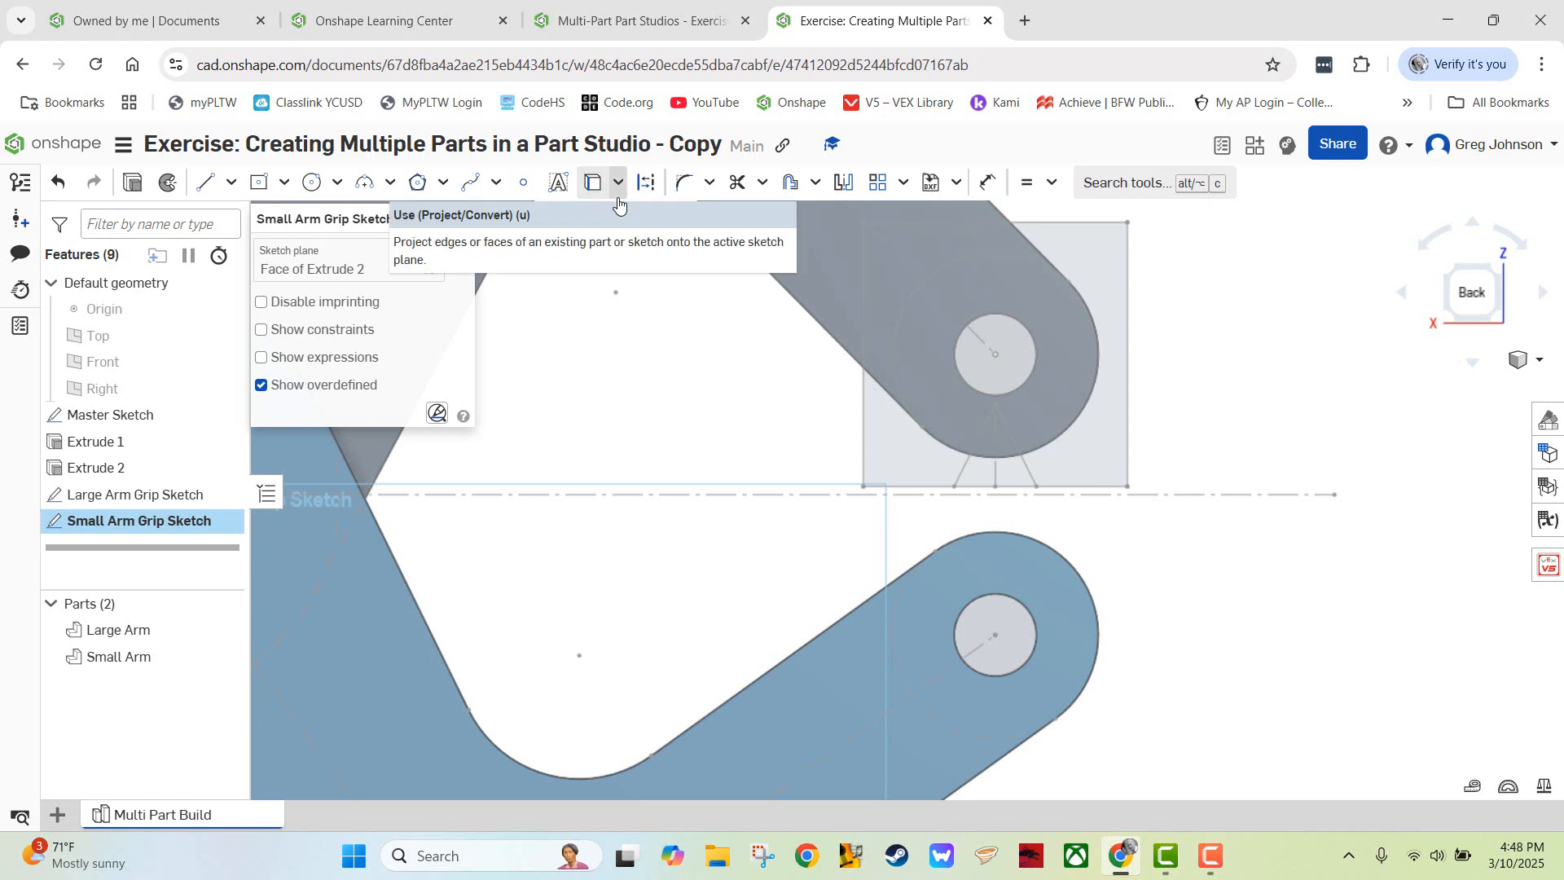
pyautogui.click(847, 189)
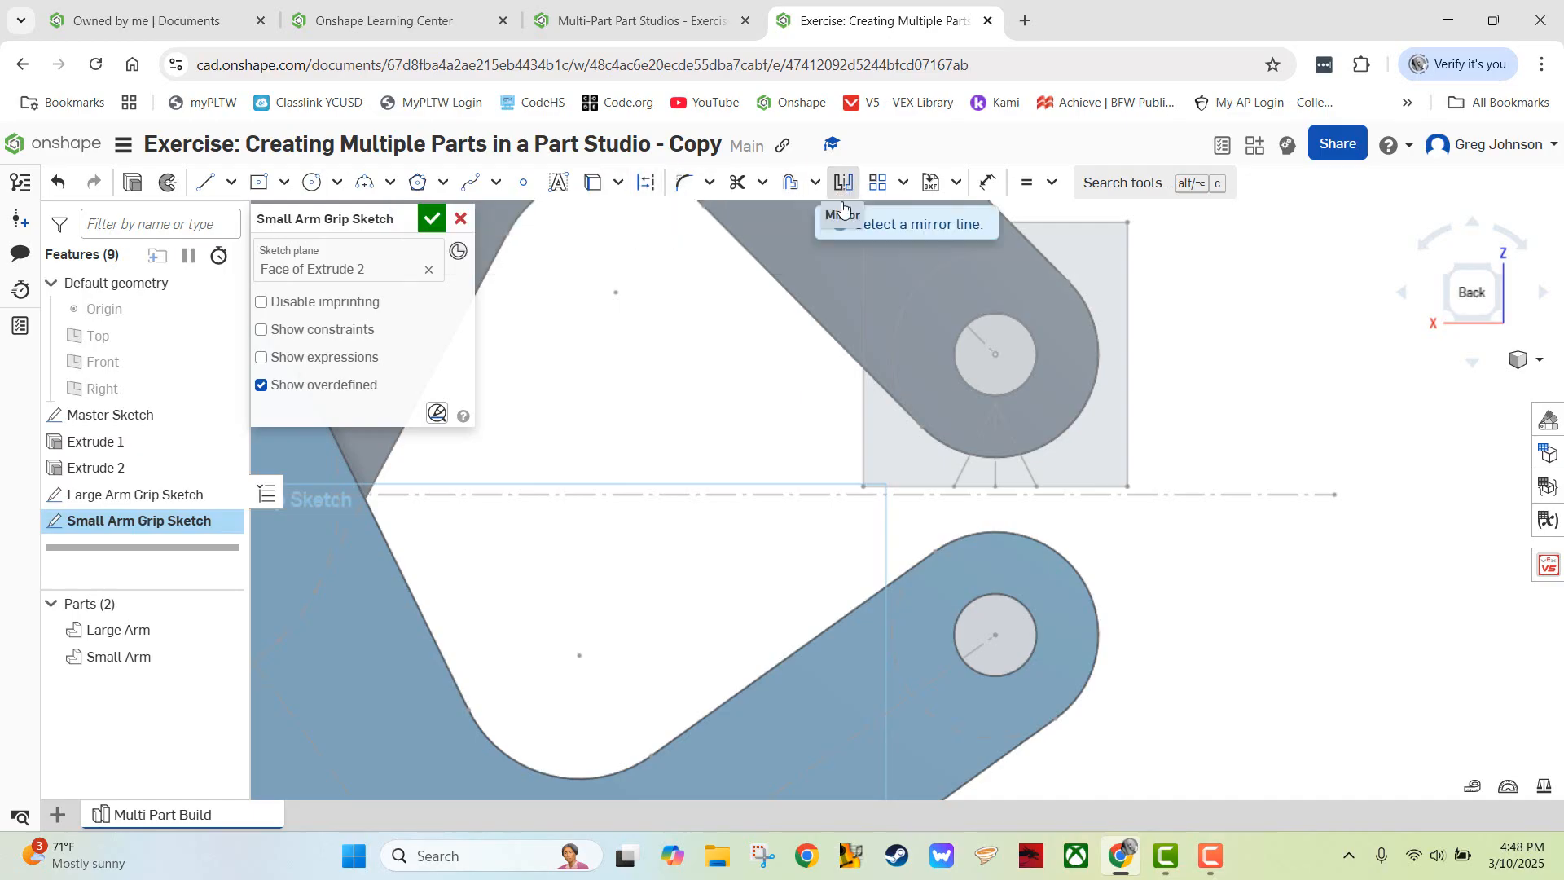
pyautogui.click(790, 495)
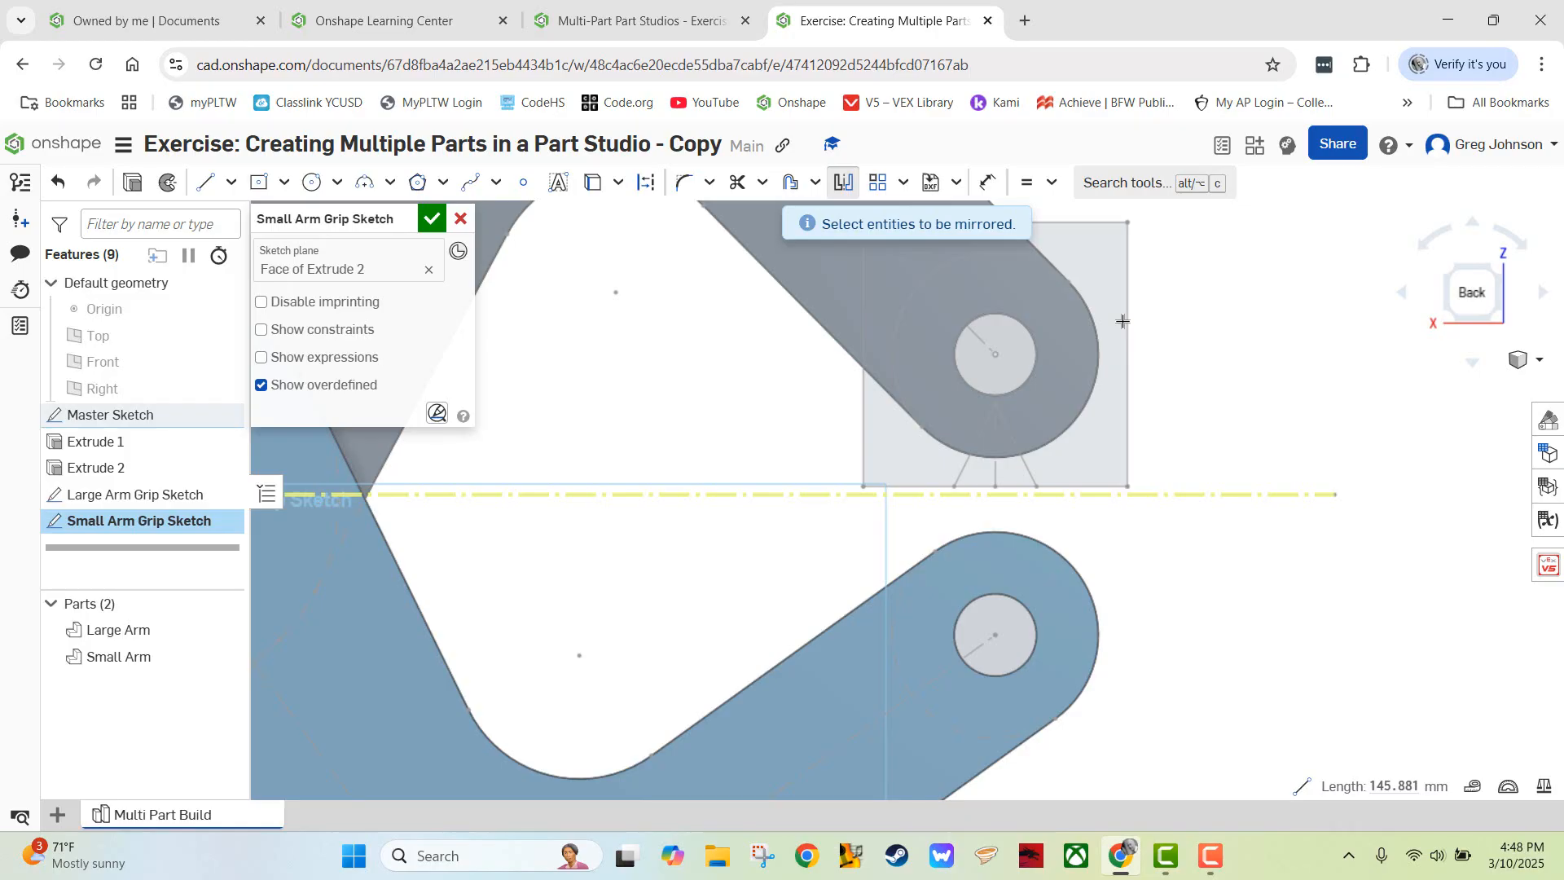
pyautogui.click(843, 184)
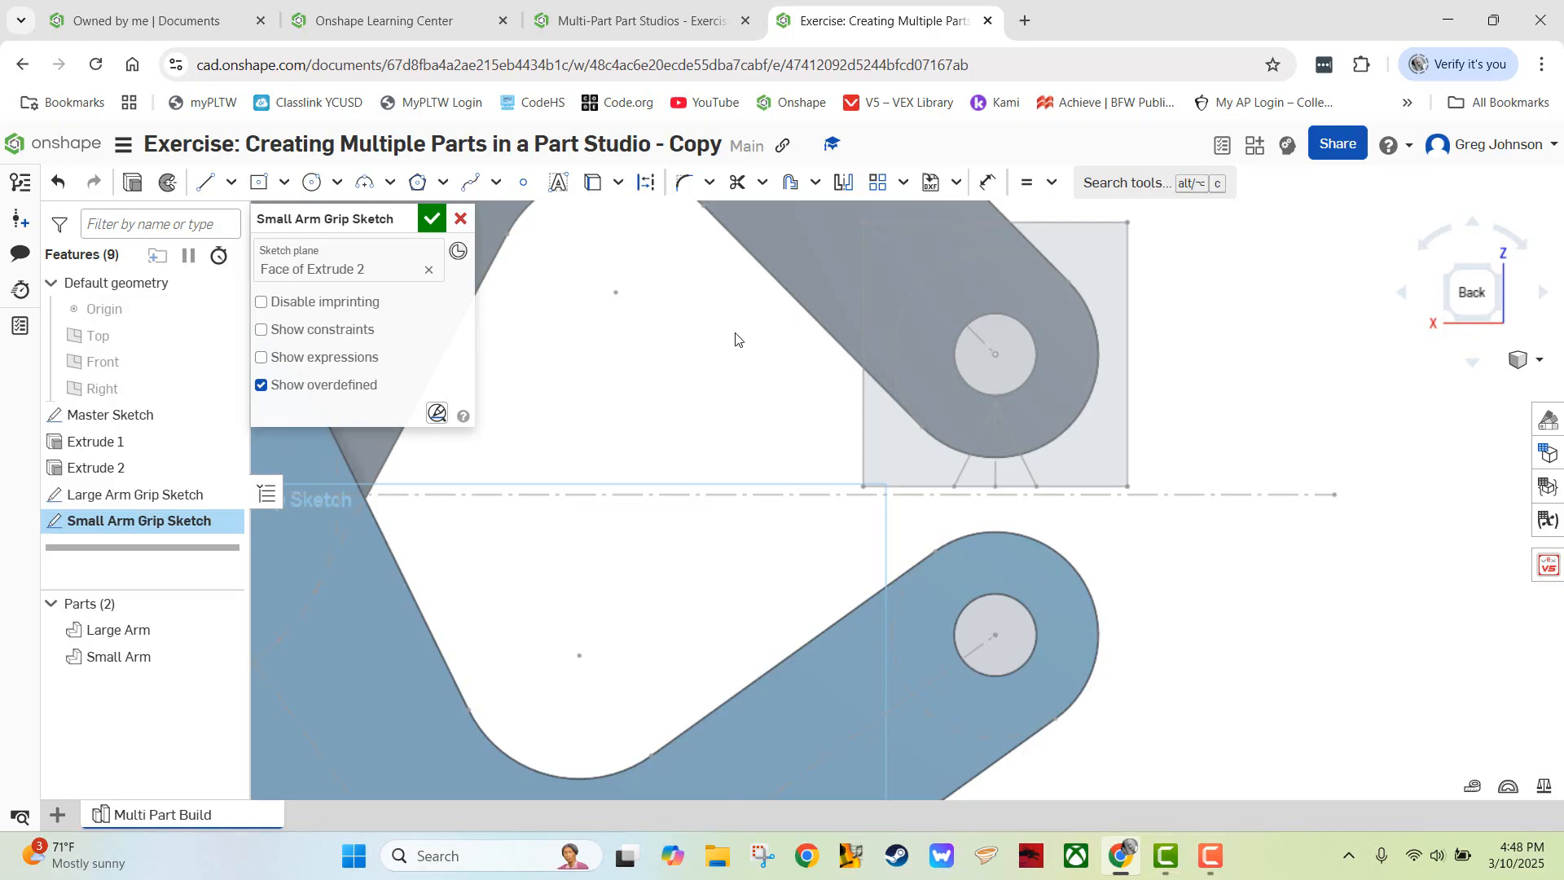
# - Project the Small Arm's hole edge with Use and draw a center rectangle about 34 by 31 mm around the hole's center
pyautogui.click(593, 185)
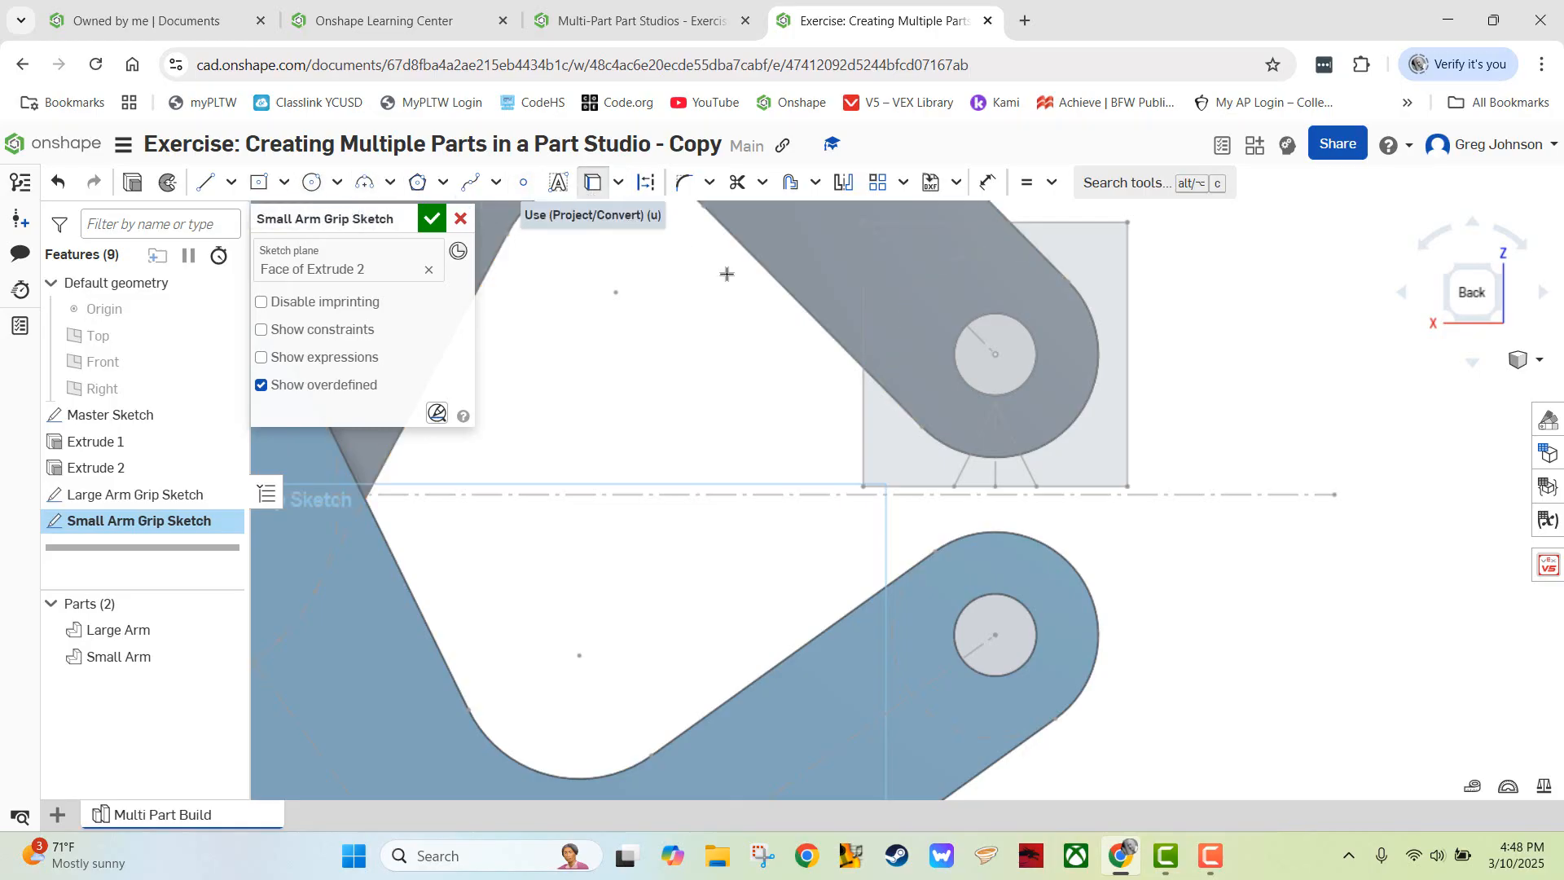
pyautogui.click(1025, 609)
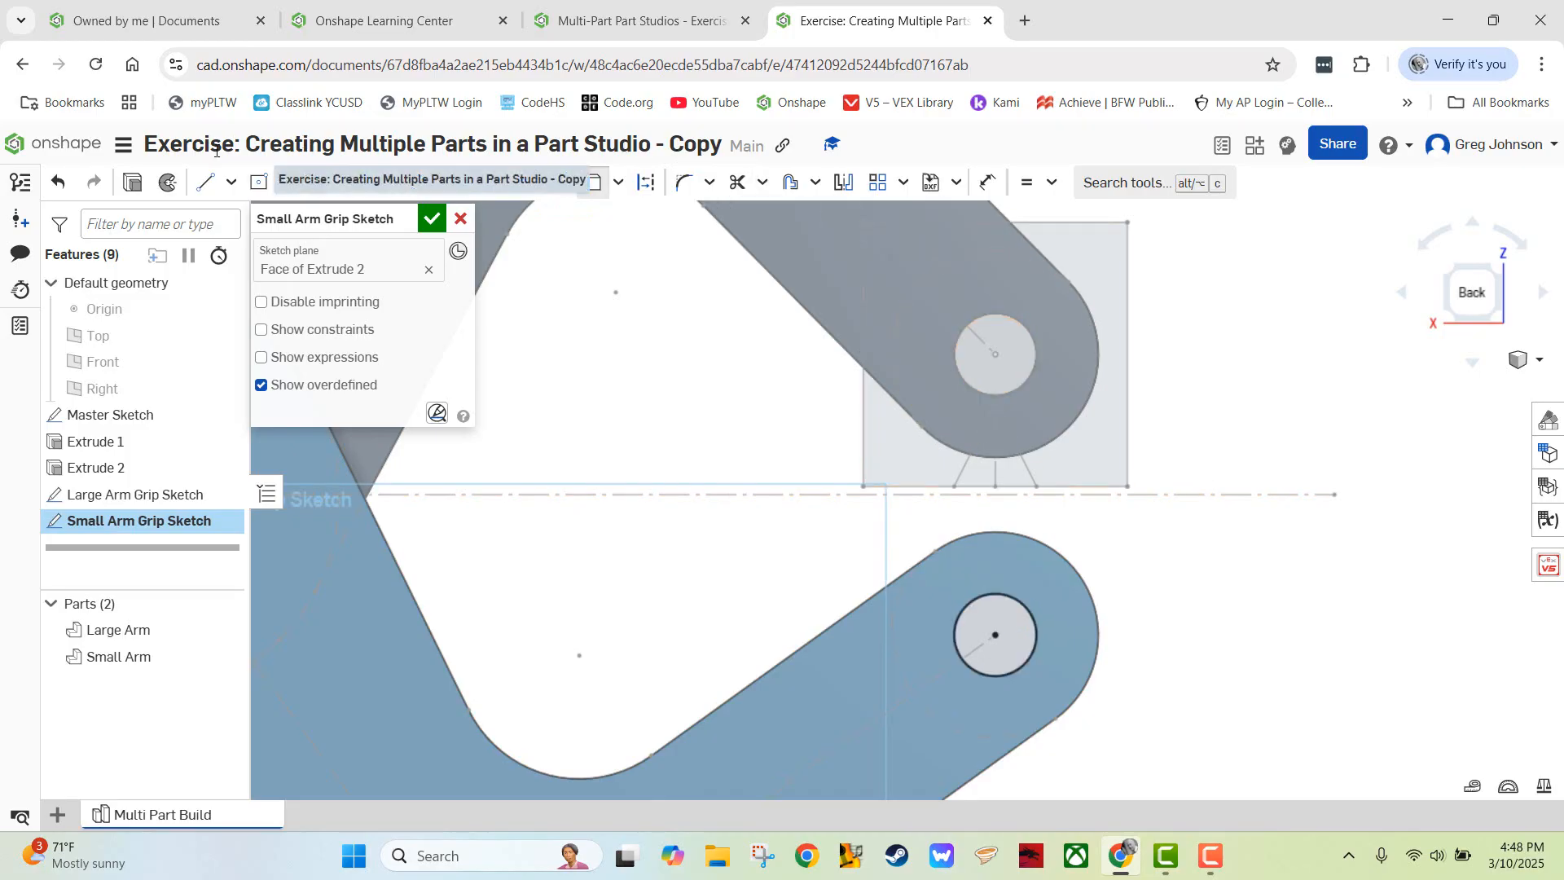
pyautogui.click(259, 182)
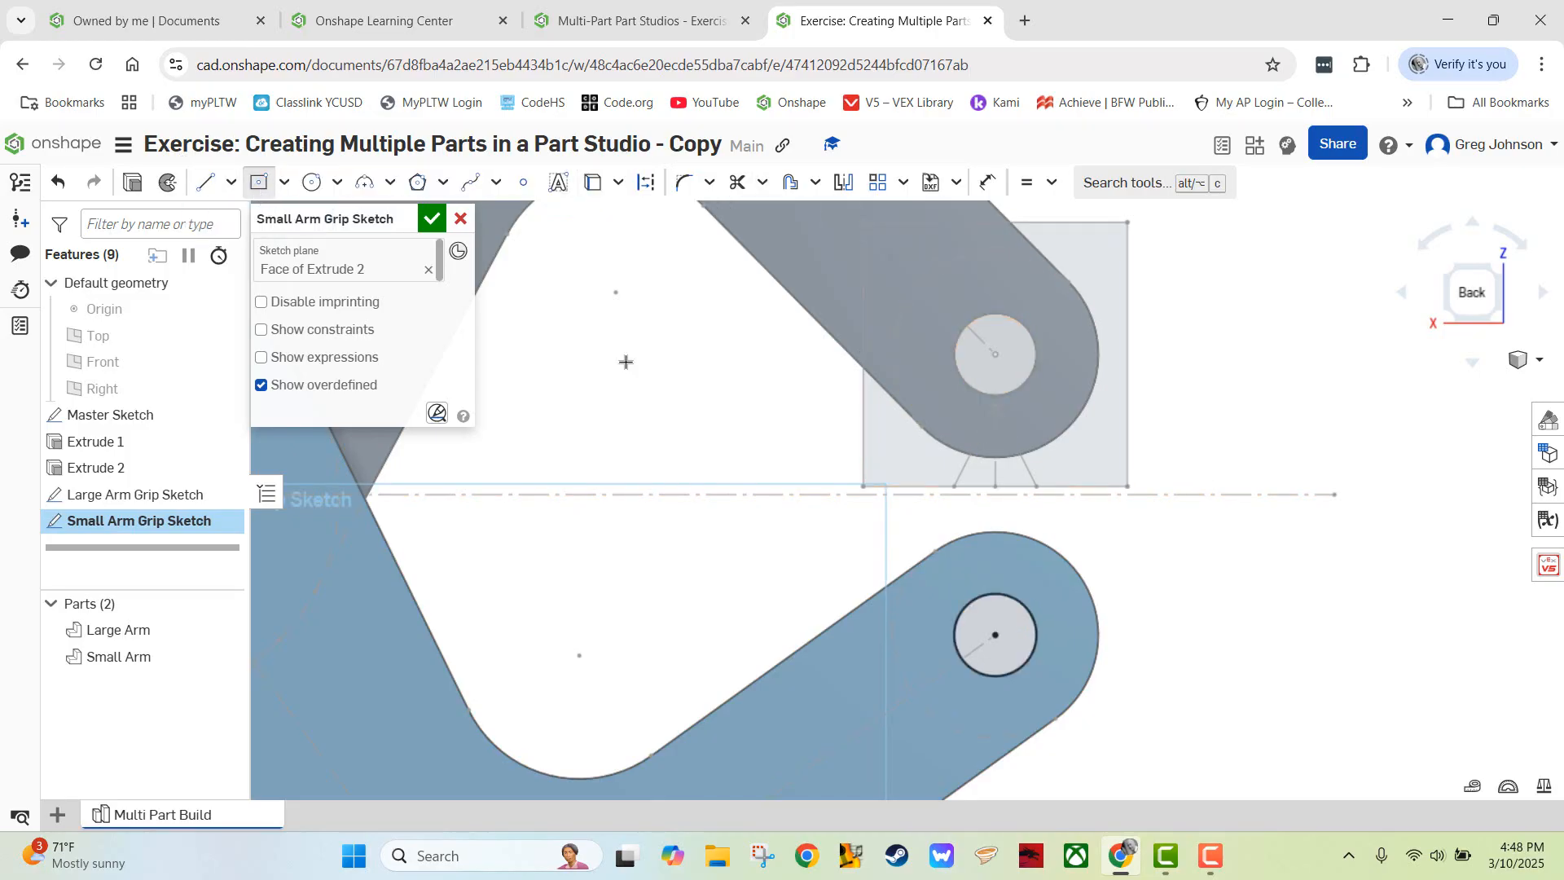
pyautogui.click(995, 635)
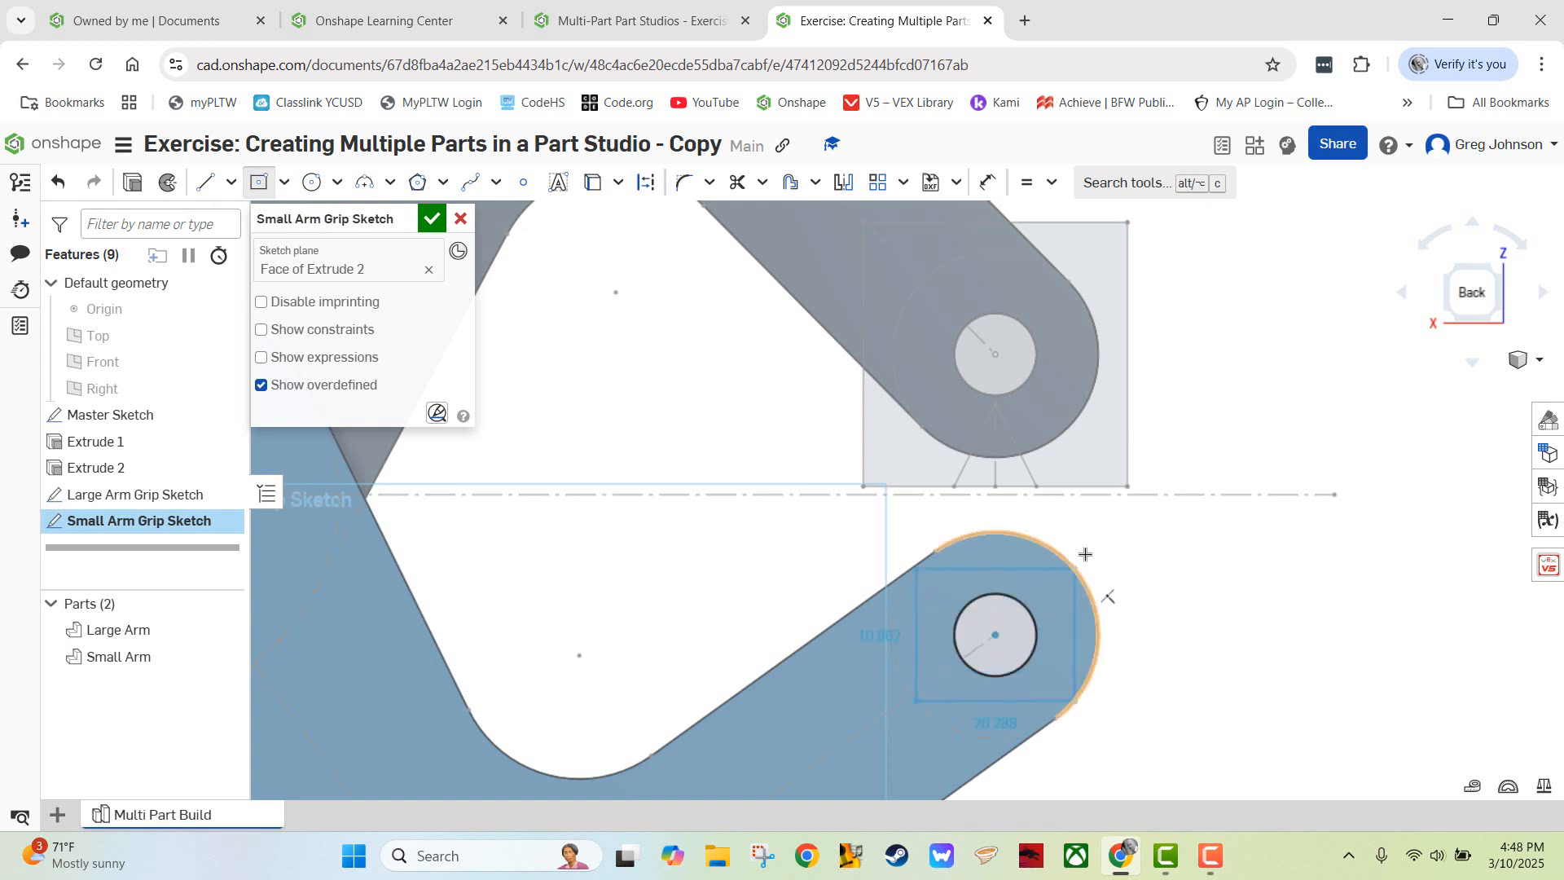
pyautogui.click(1136, 507)
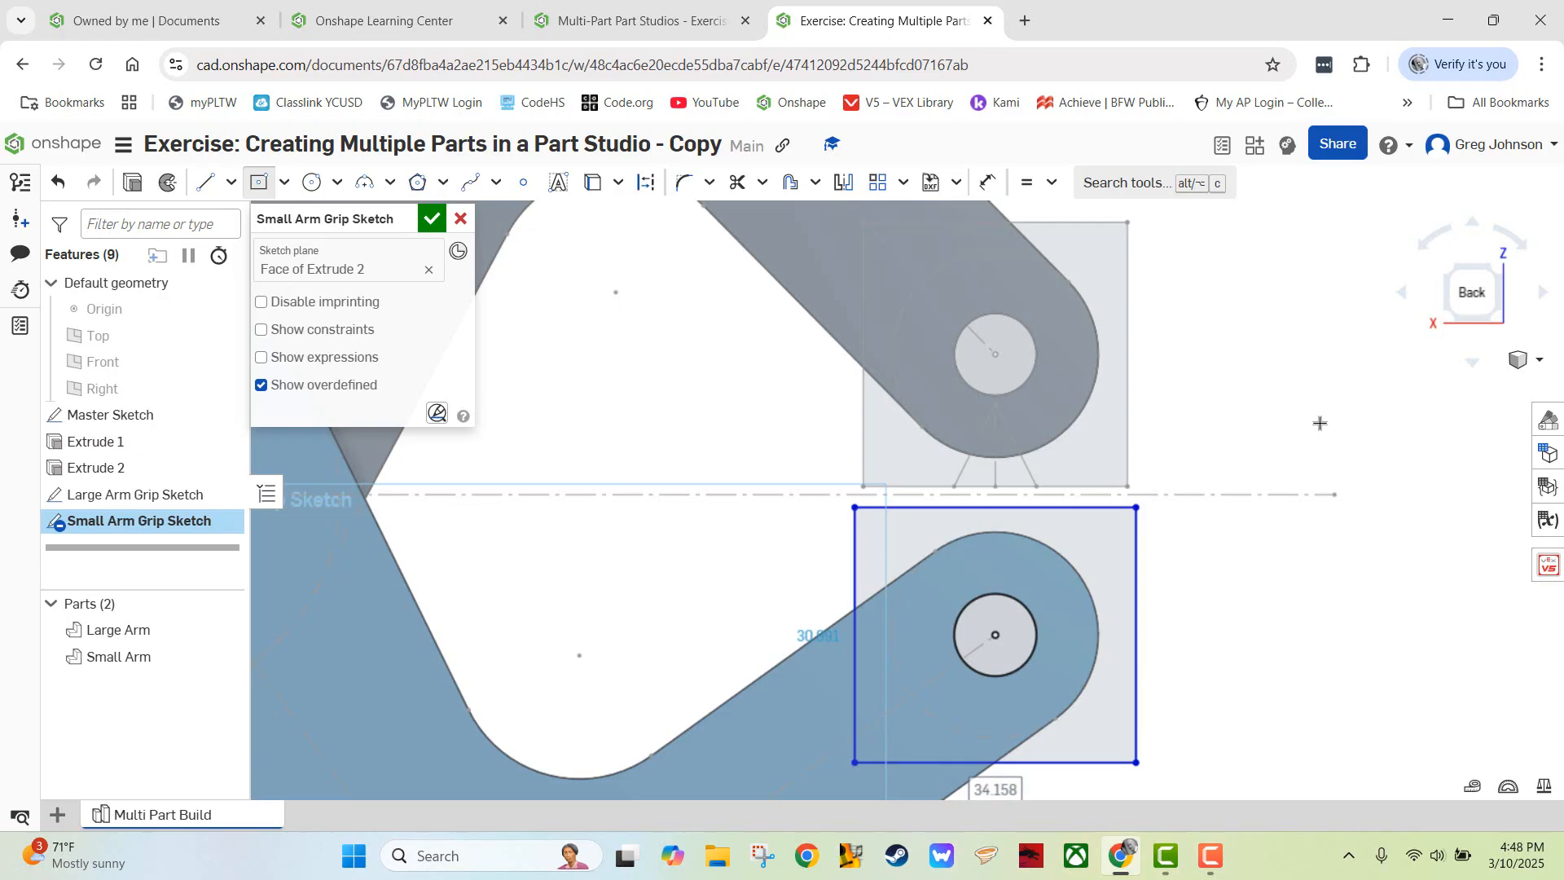
# - Apply Equal constraints between the new rectangle's vertical and horizontal sides and the matching sides of the Large Arm grip square
pyautogui.click(1026, 182)
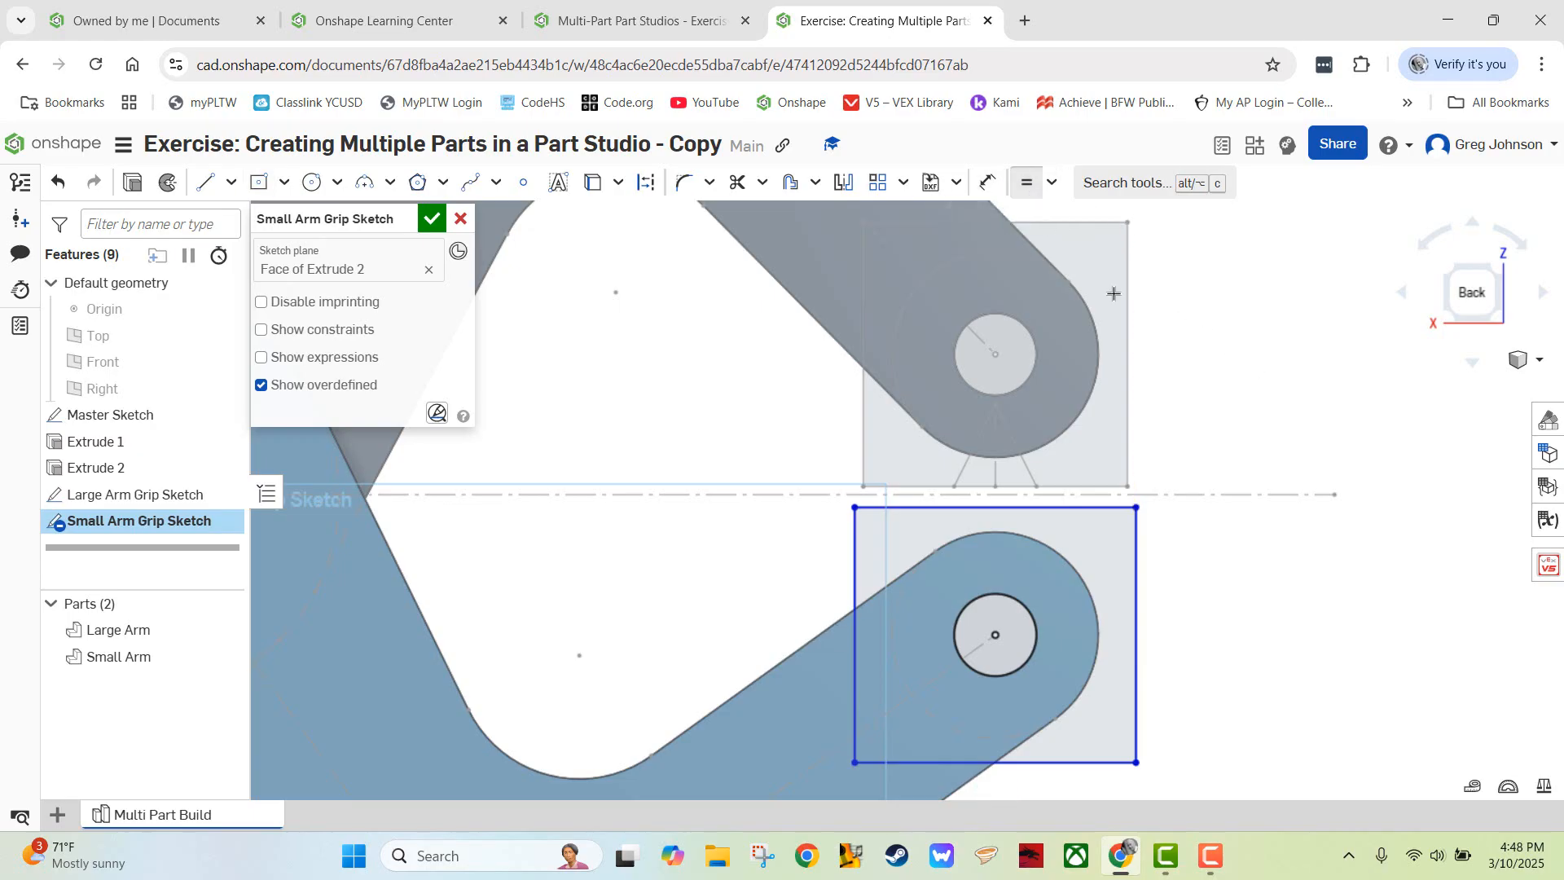
pyautogui.click(1127, 307)
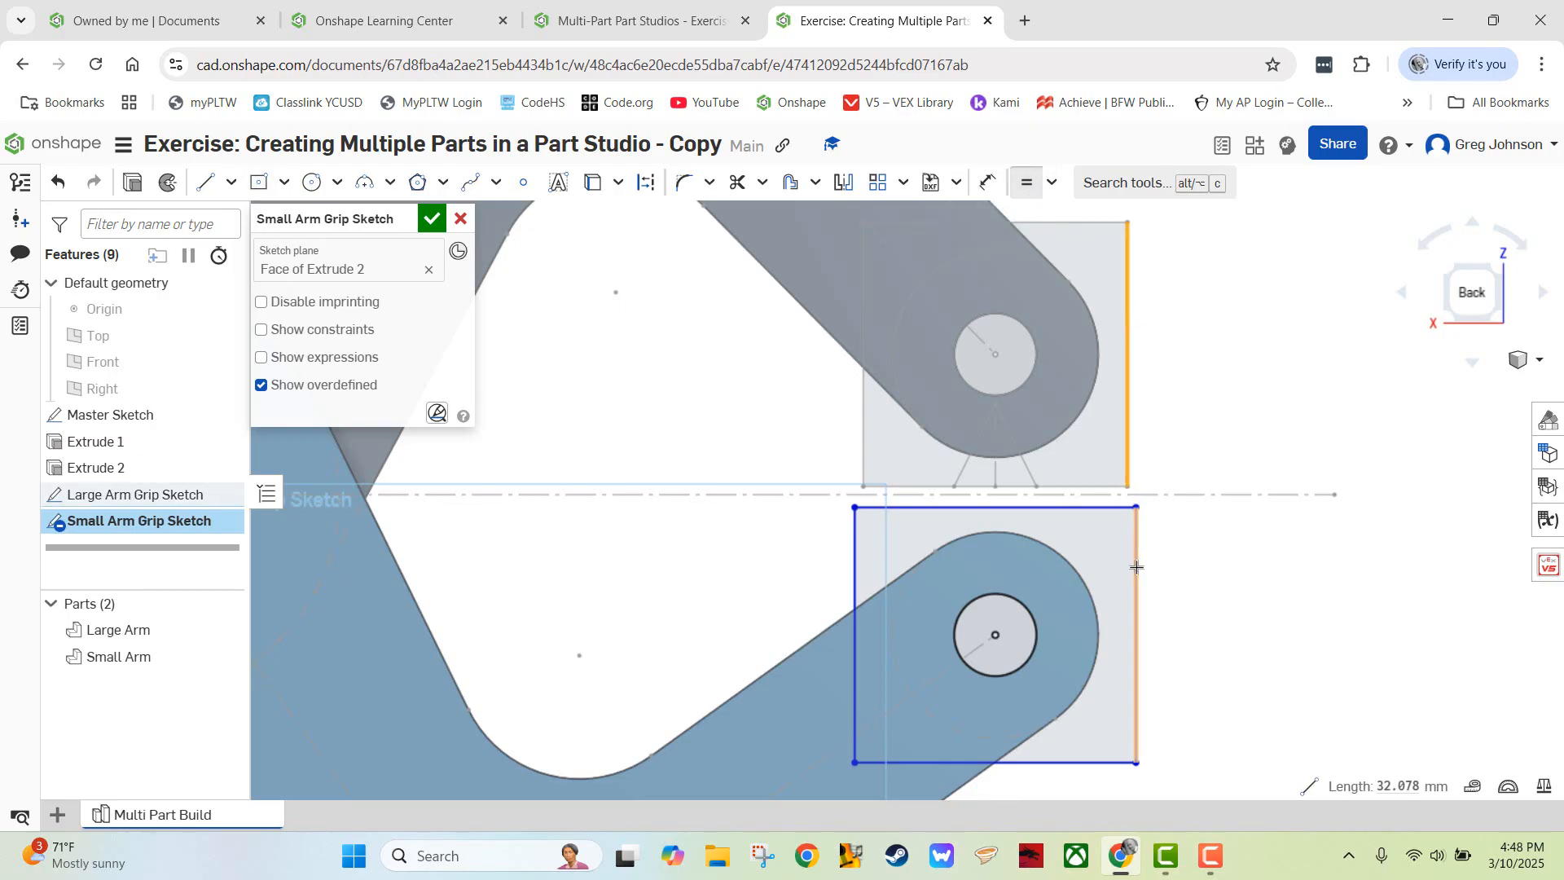
pyautogui.click(1137, 652)
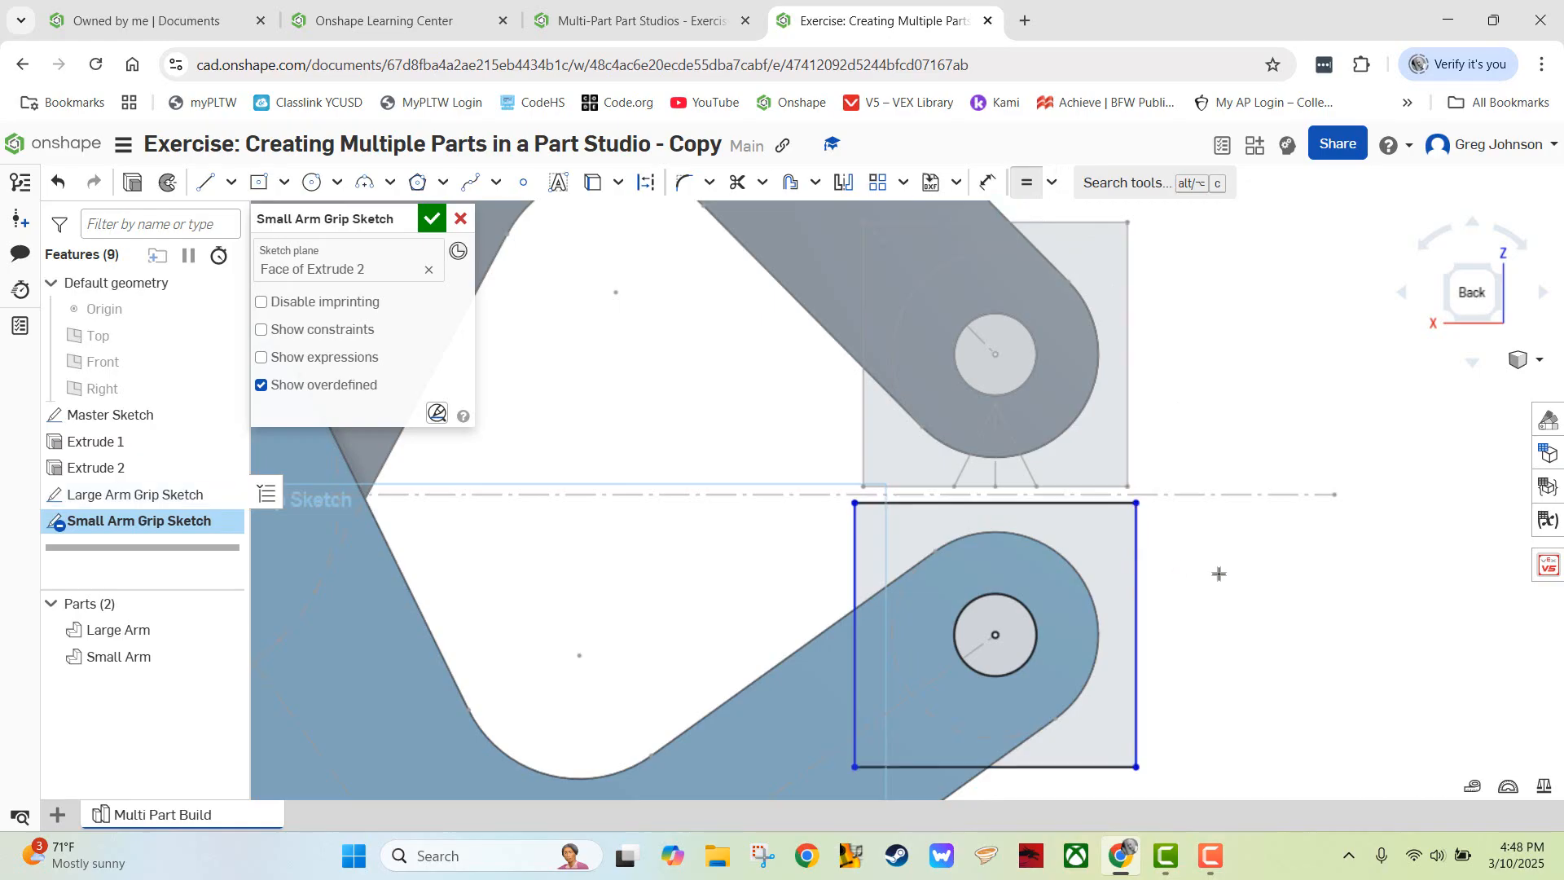
pyautogui.click(1098, 487)
pyautogui.click(1102, 505)
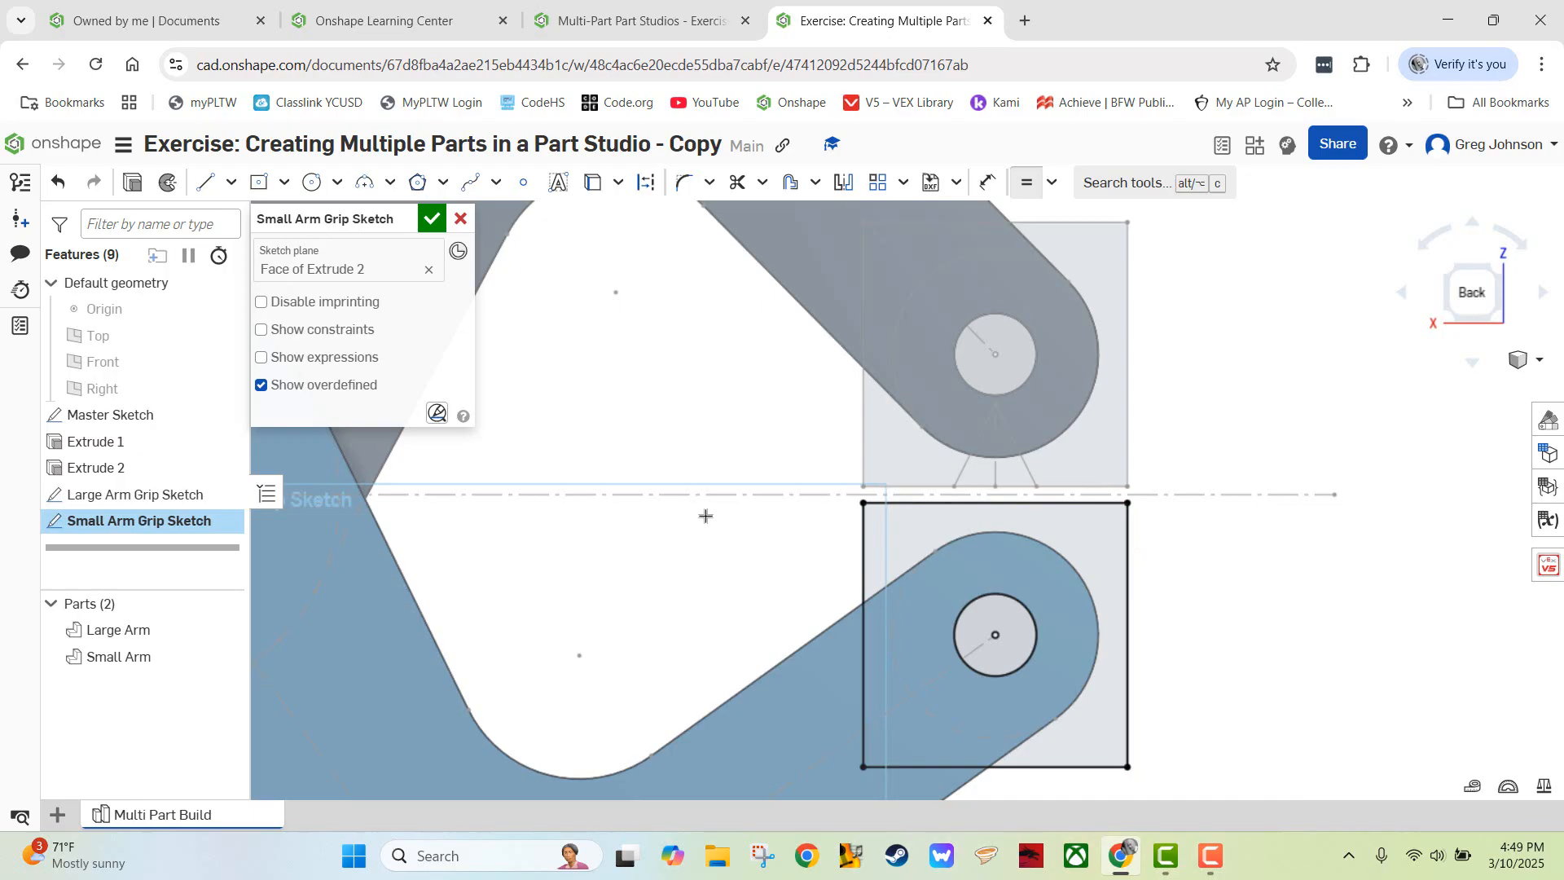
# - Hide the Large Arm and Master Sketch, and draw a downward V of two lines about 10 mm long from the lower square's top edge
pyautogui.click(222, 632)
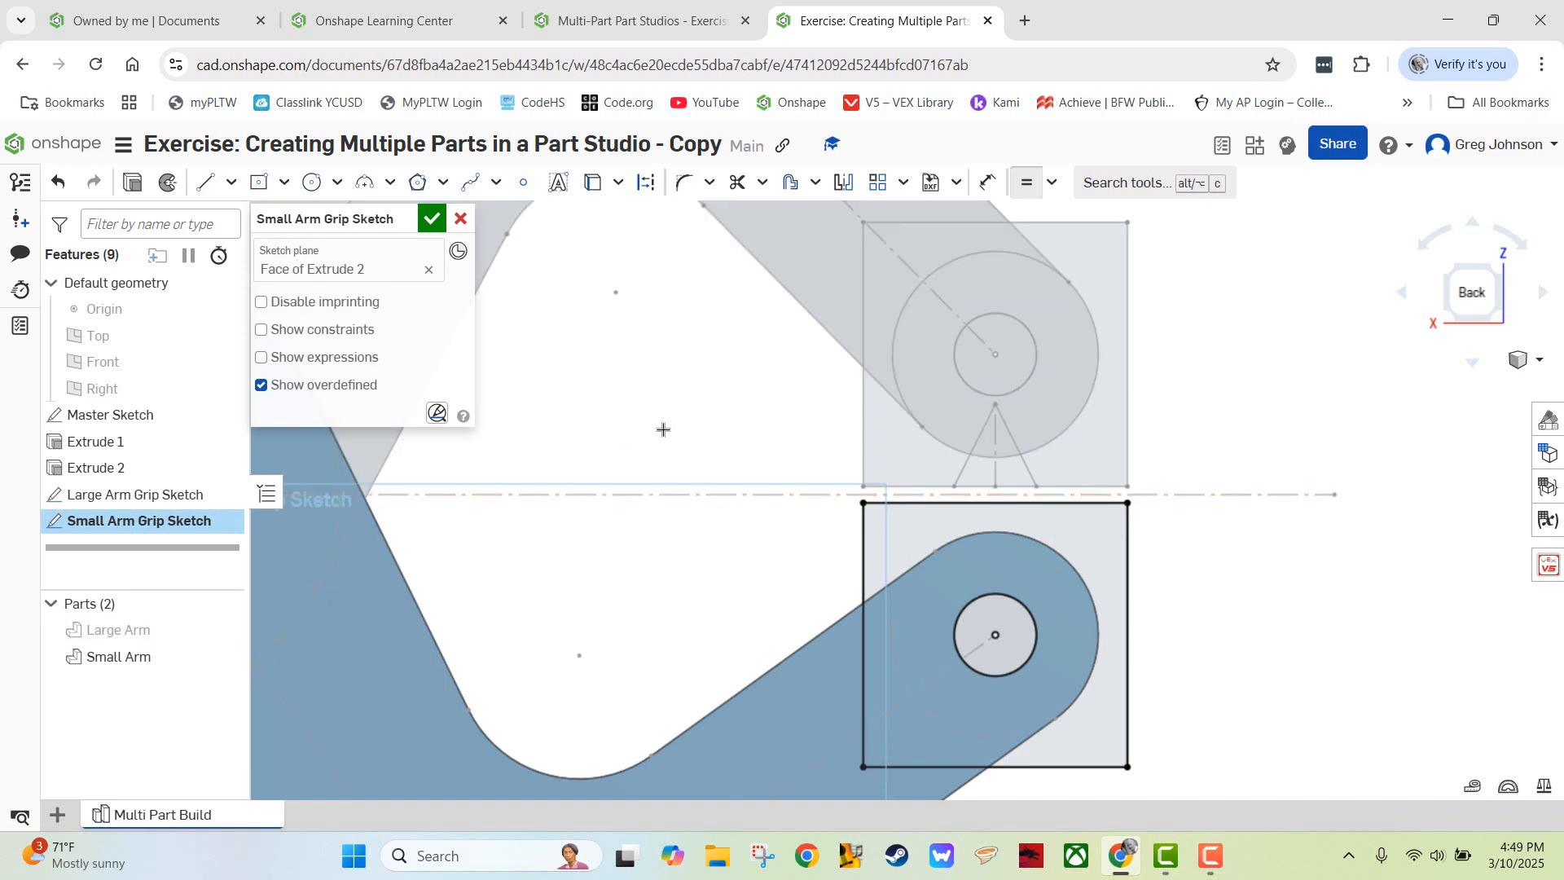
pyautogui.click(222, 414)
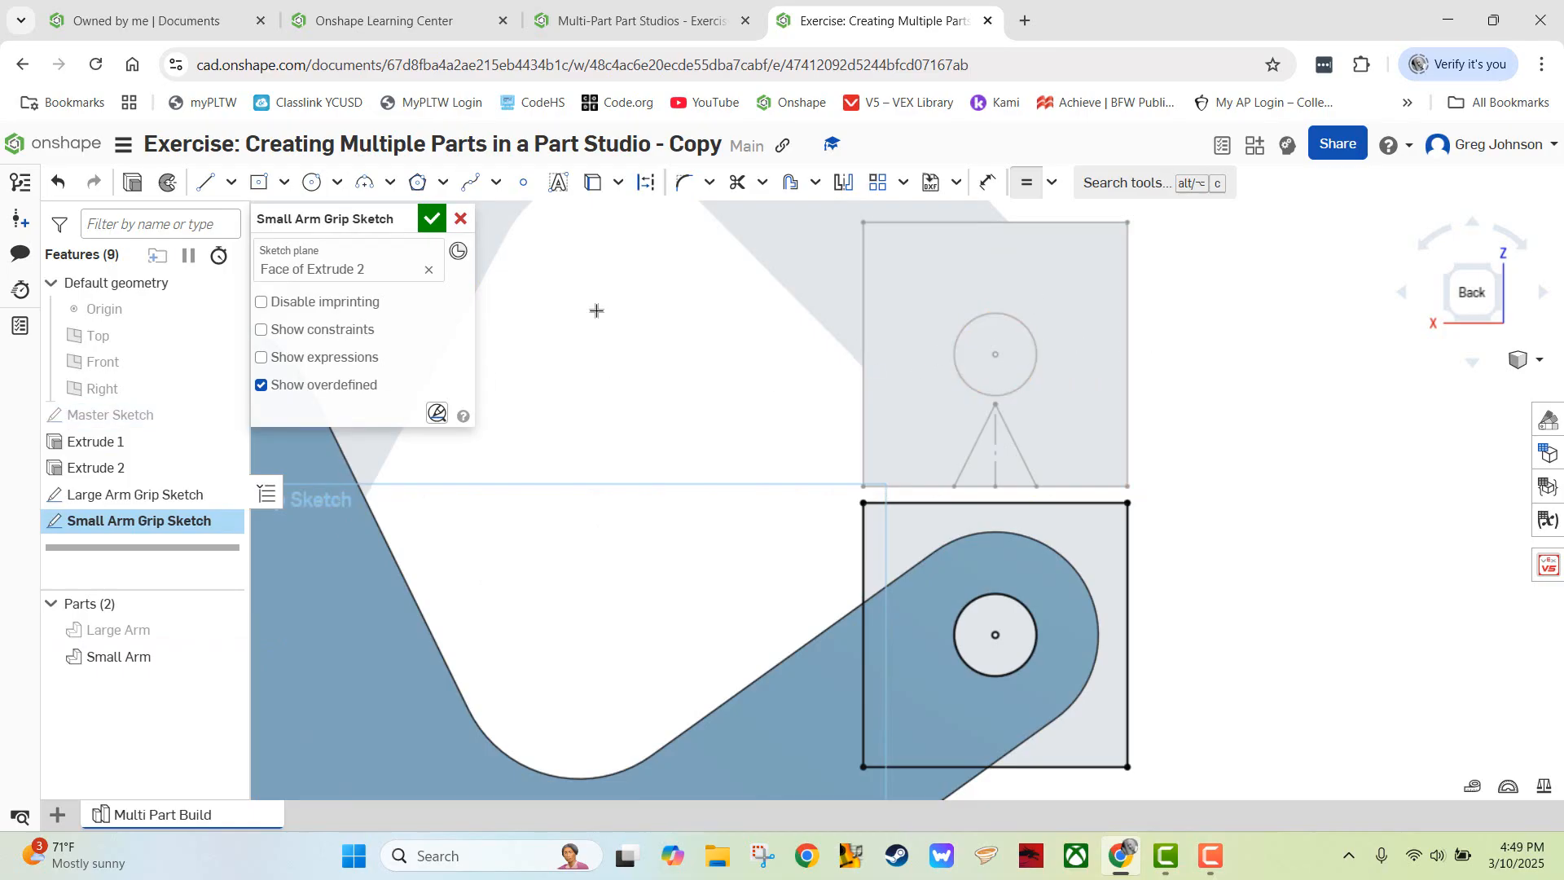
pyautogui.click(205, 182)
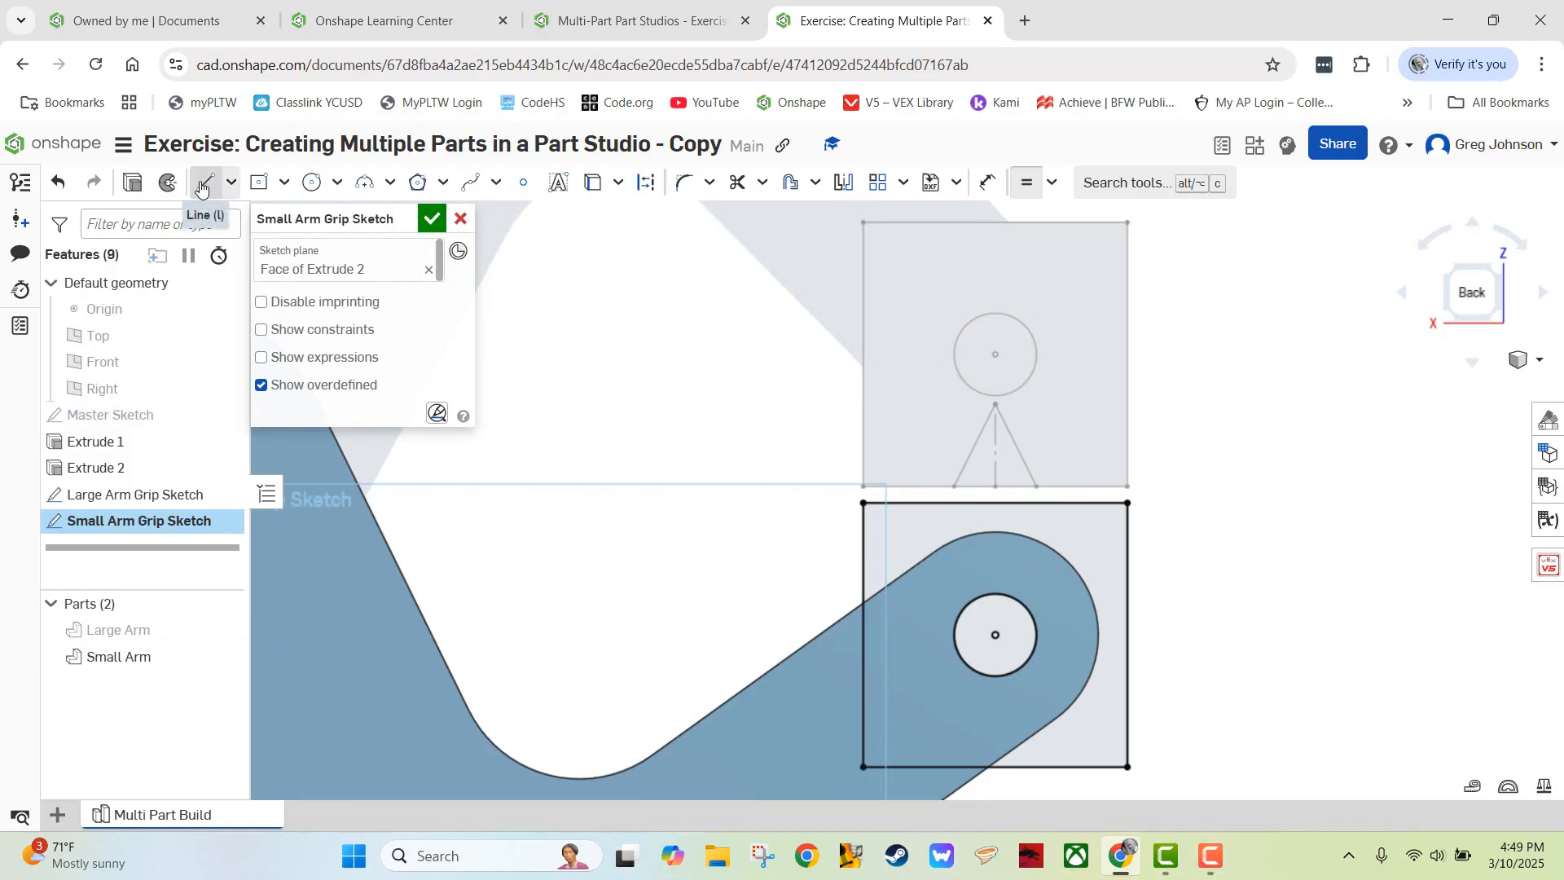
pyautogui.click(955, 503)
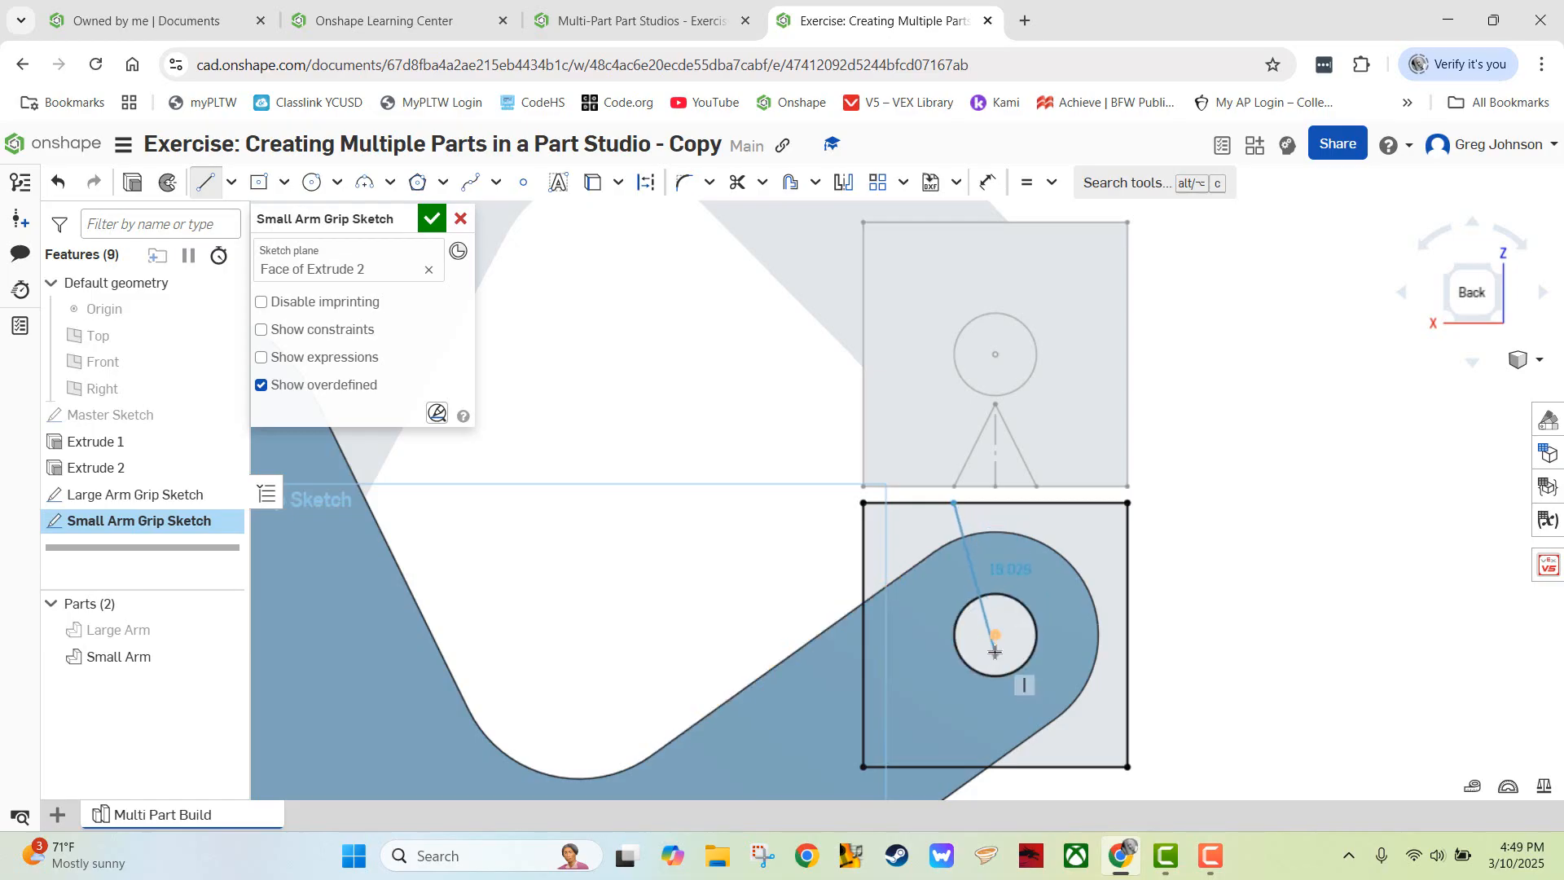
pyautogui.click(993, 576)
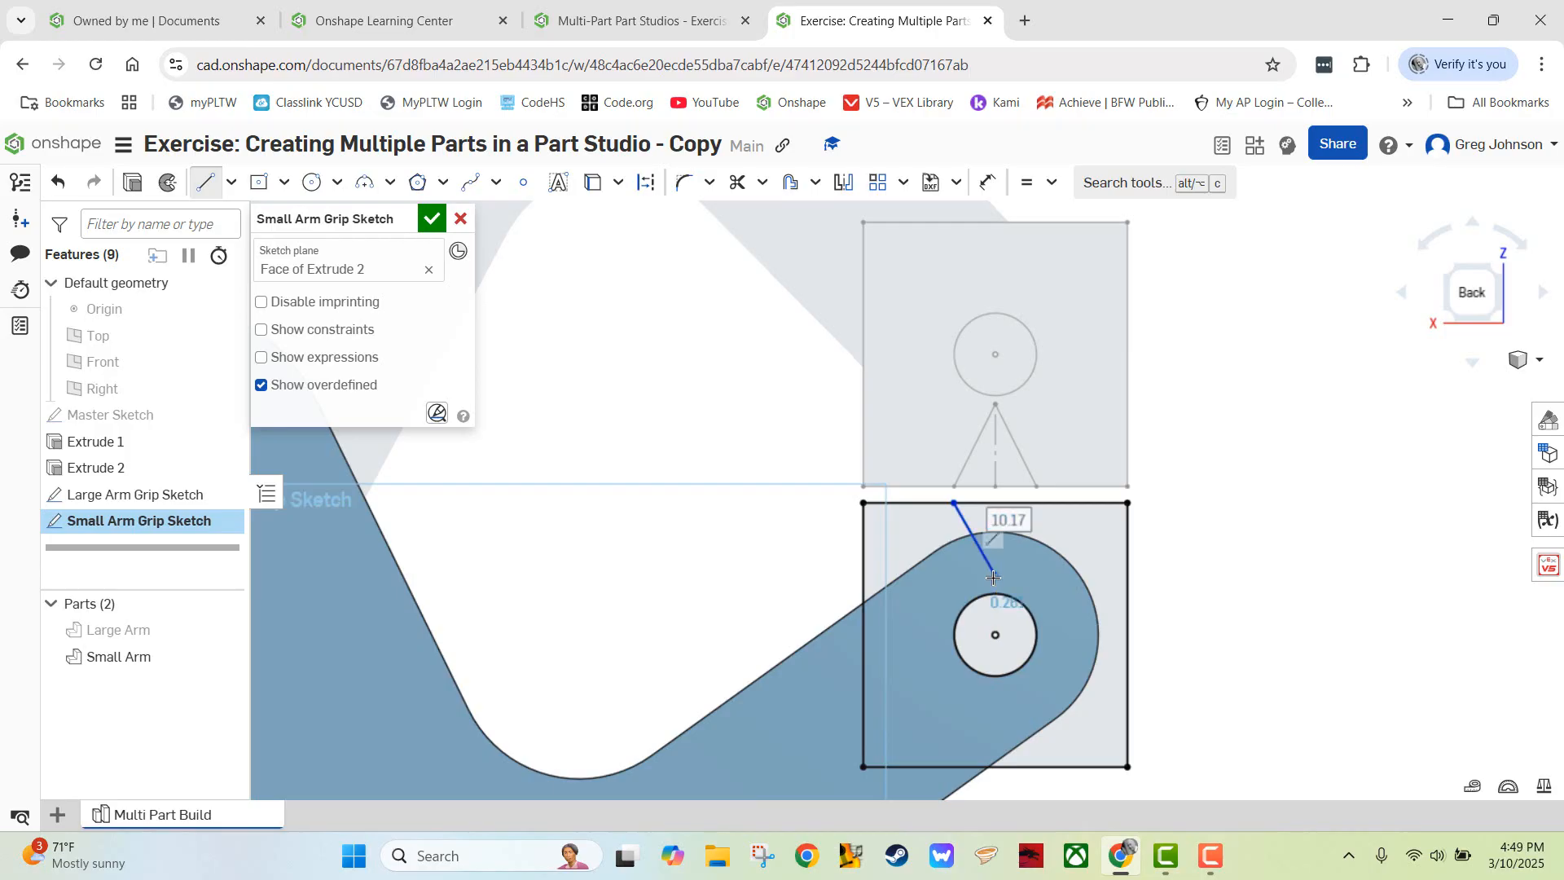
pyautogui.click(1035, 505)
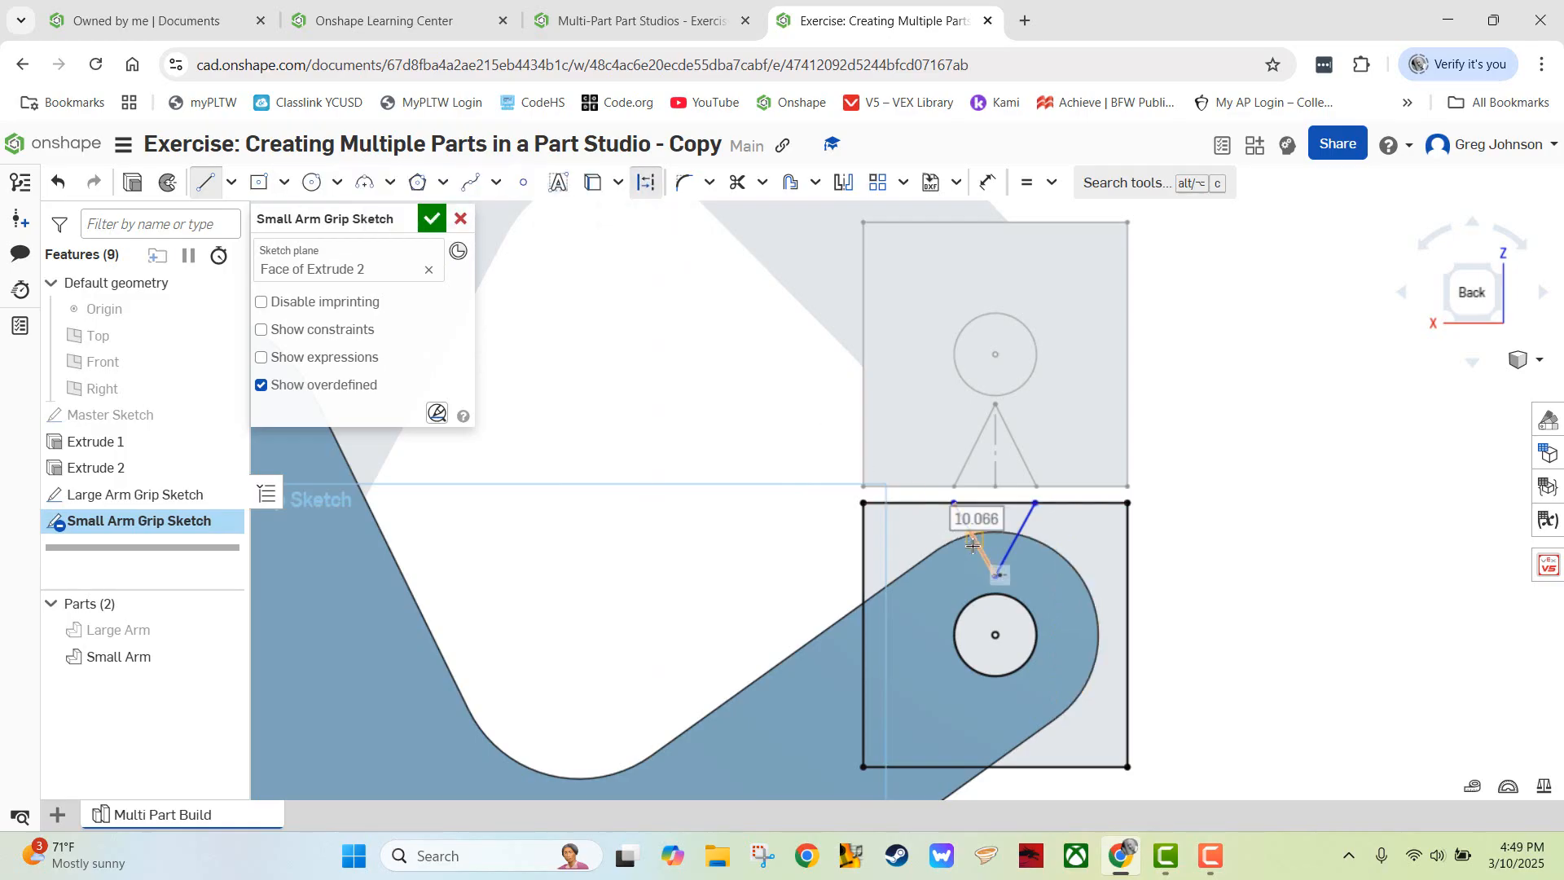
# - Draw a construction line about 8.8 mm long from the V's vertex to the top edge's midpoint, and apply Equal to matching triangle sides
pyautogui.click(994, 574)
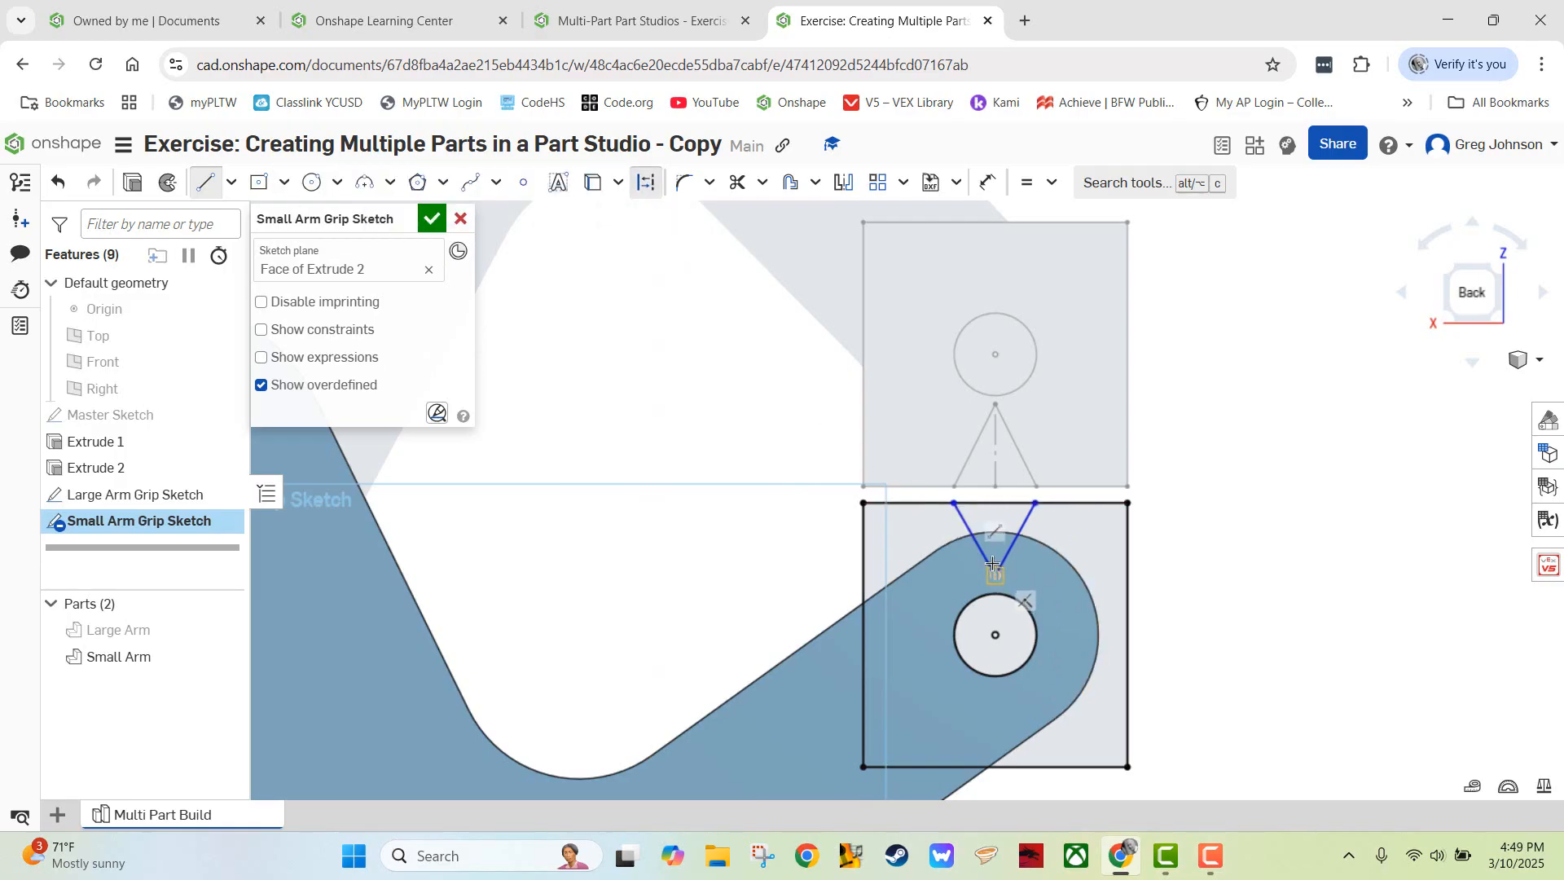
pyautogui.click(995, 504)
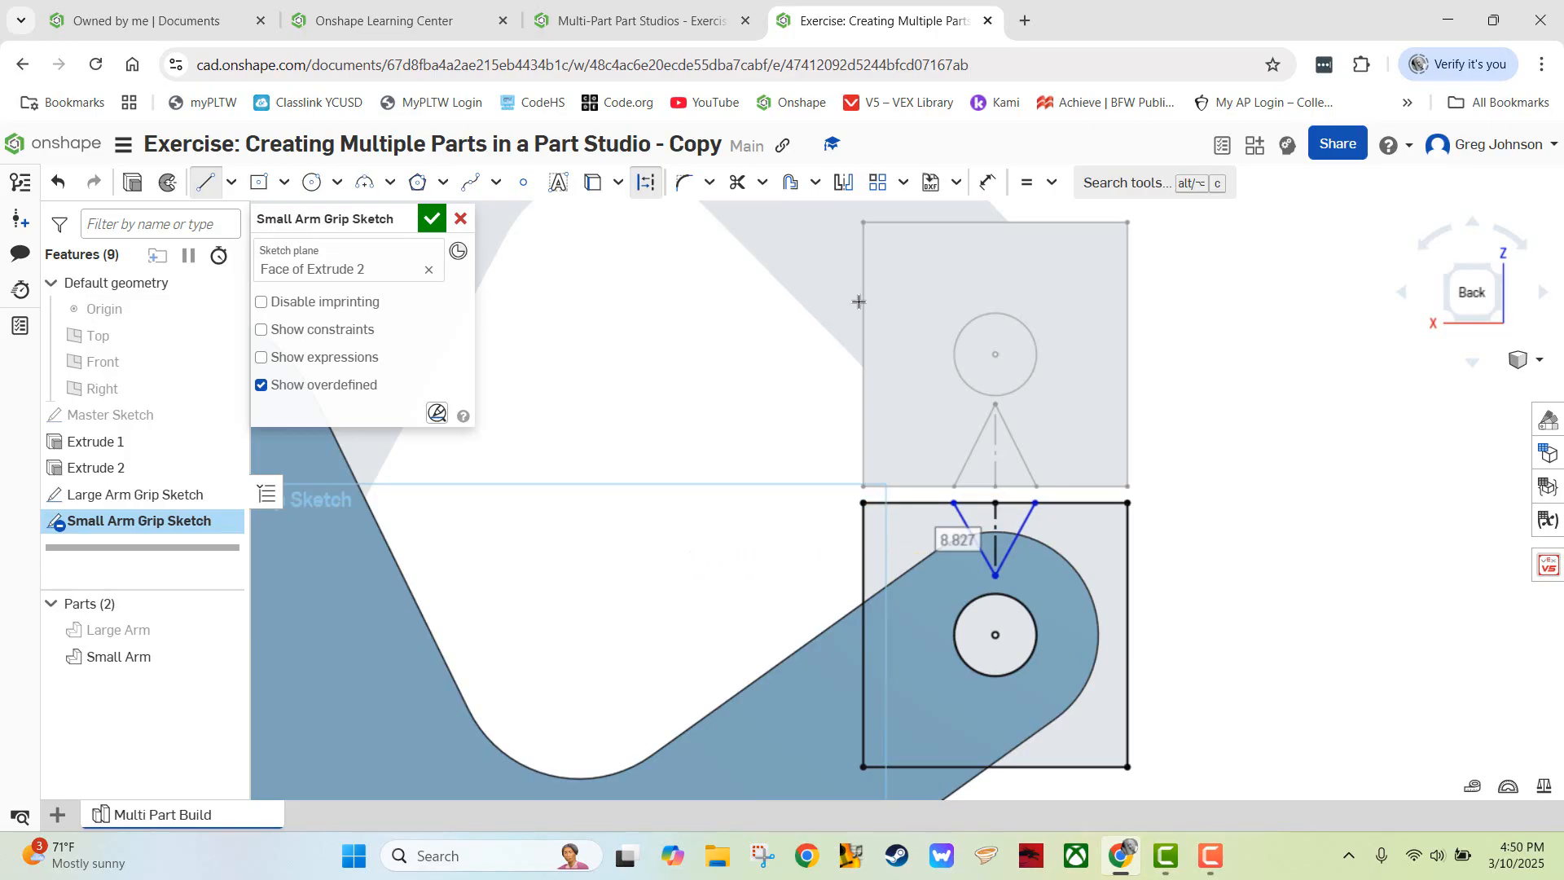
pyautogui.click(996, 192)
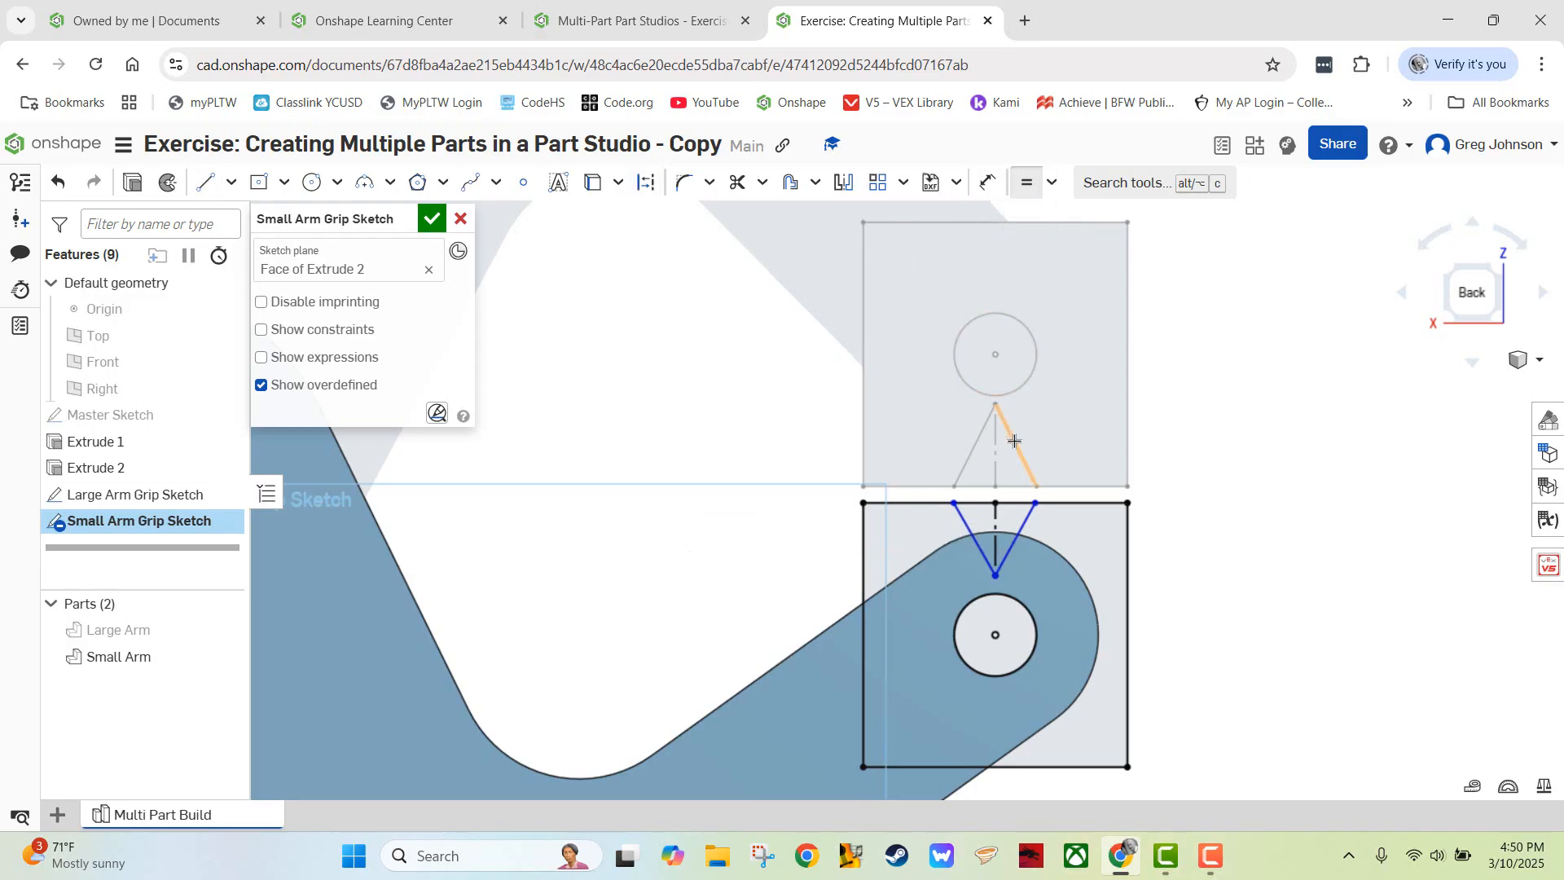
pyautogui.click(1026, 520)
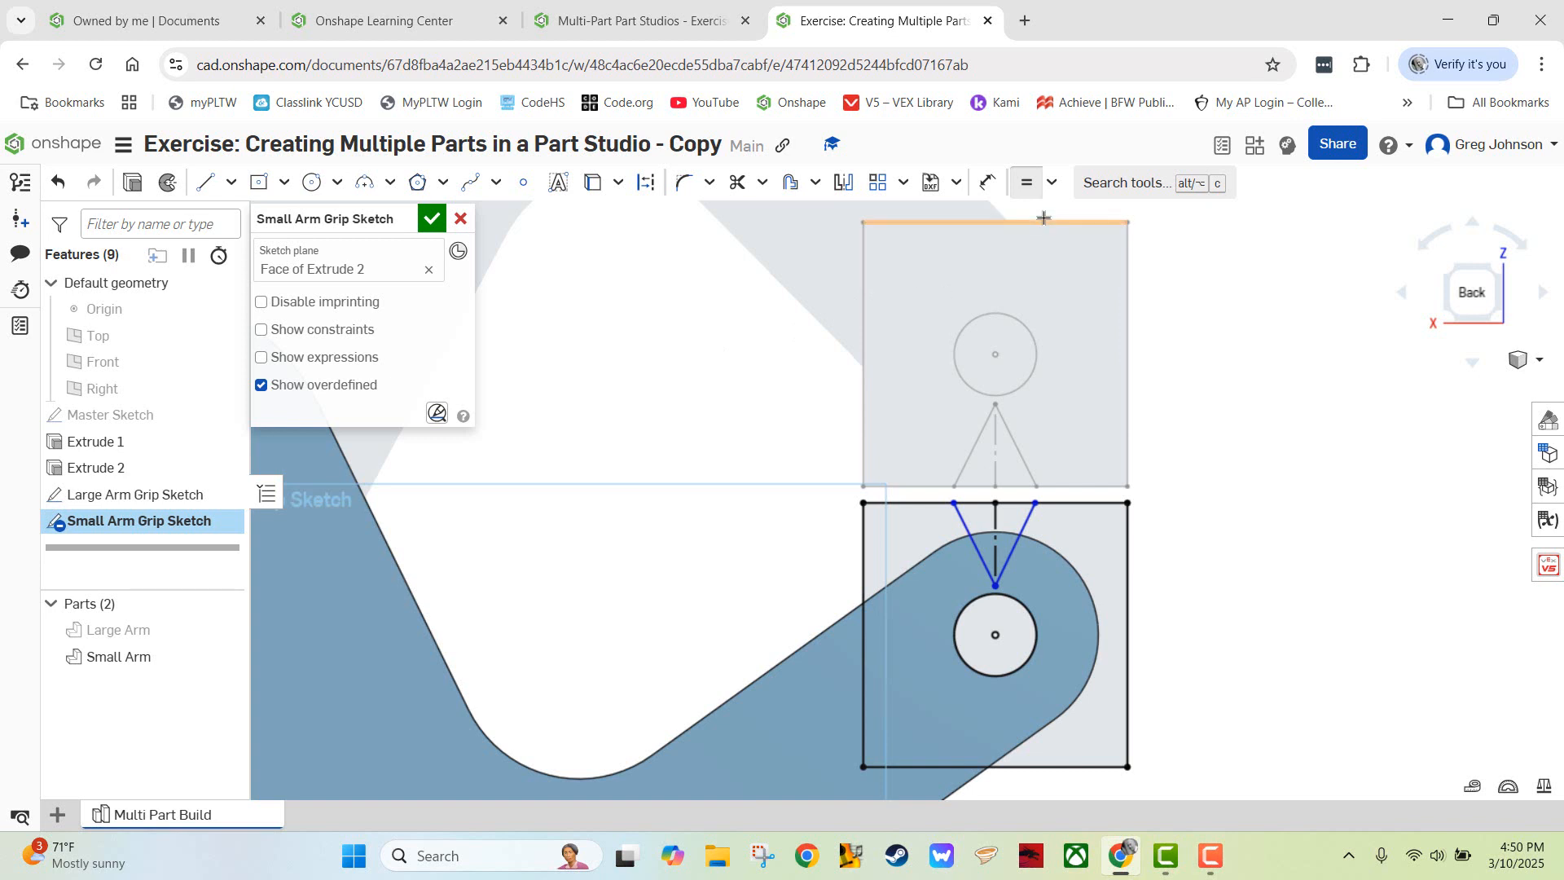
# - Apply a Vertical constraint between the V's upper endpoint and the matching corner of the Large Arm triangle, and accept the sketch
pyautogui.click(1054, 185)
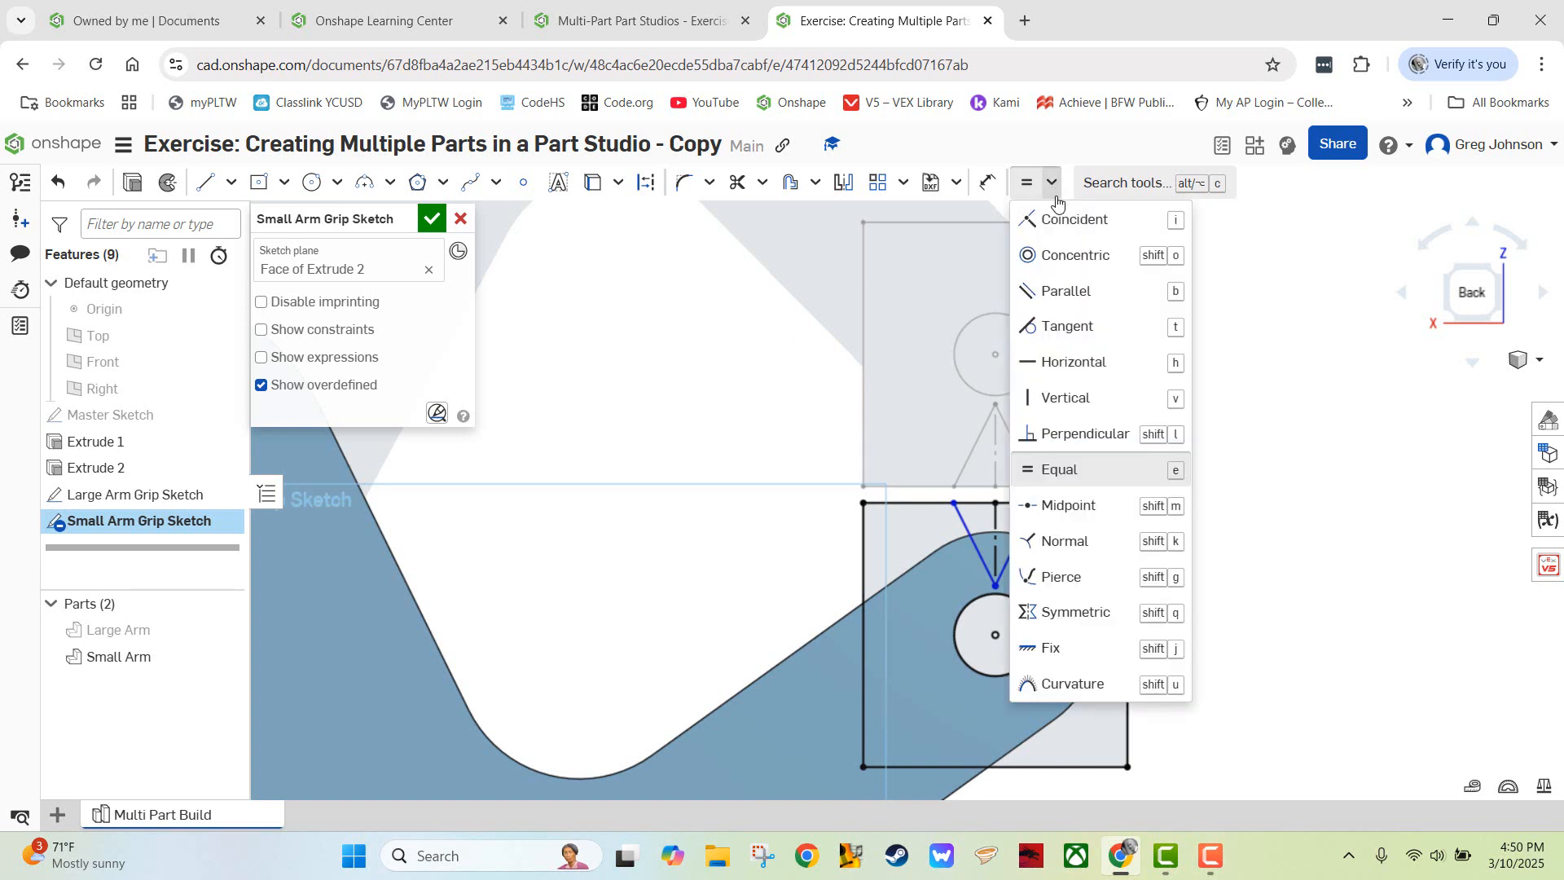
pyautogui.click(1069, 398)
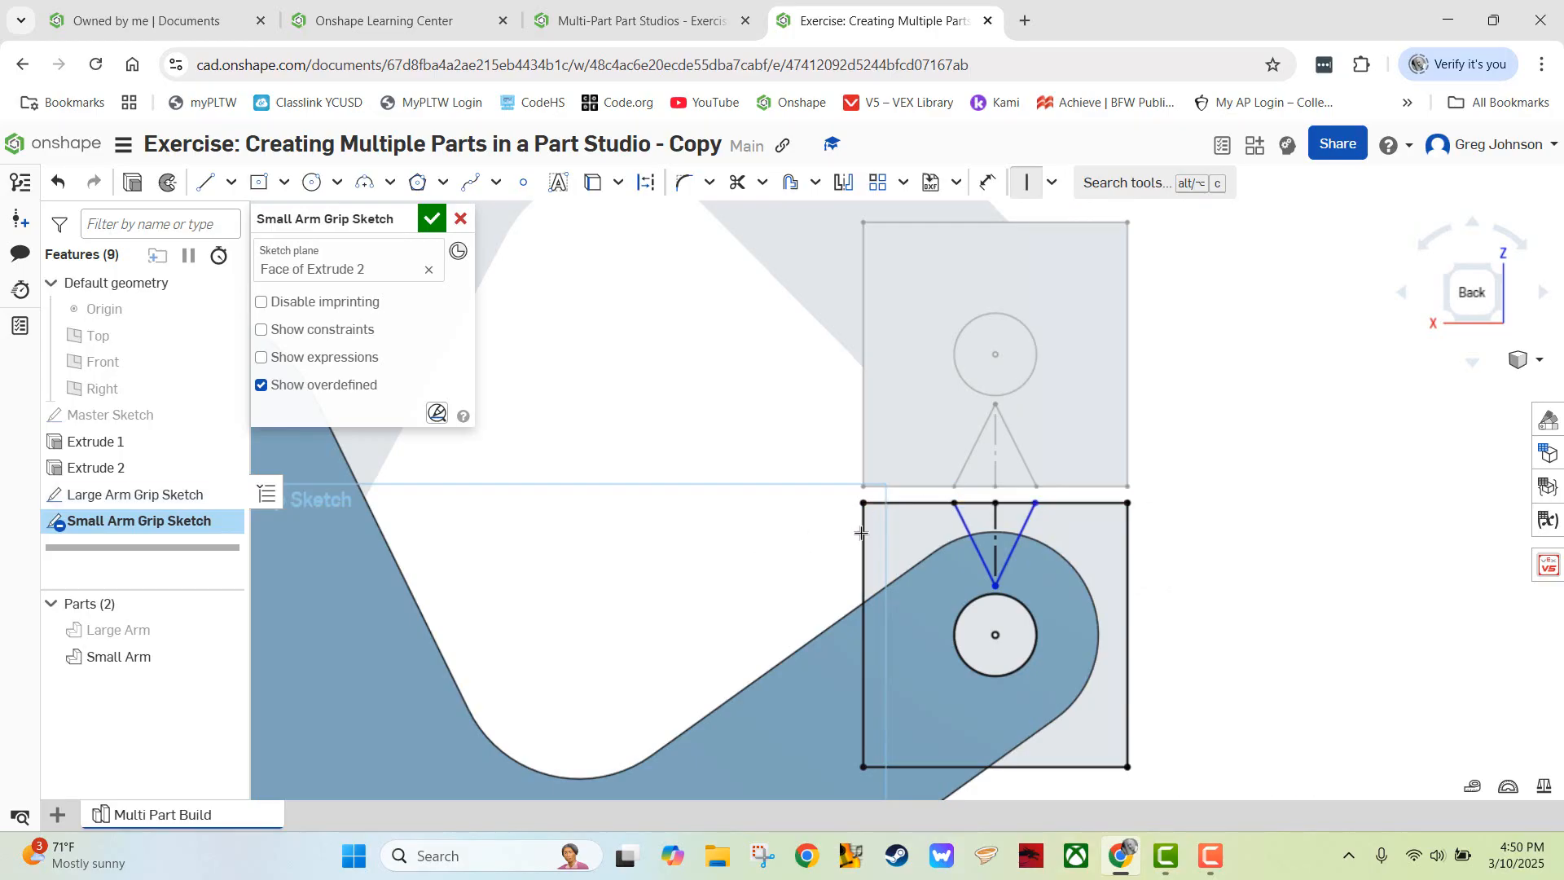
pyautogui.click(1035, 503)
pyautogui.click(440, 218)
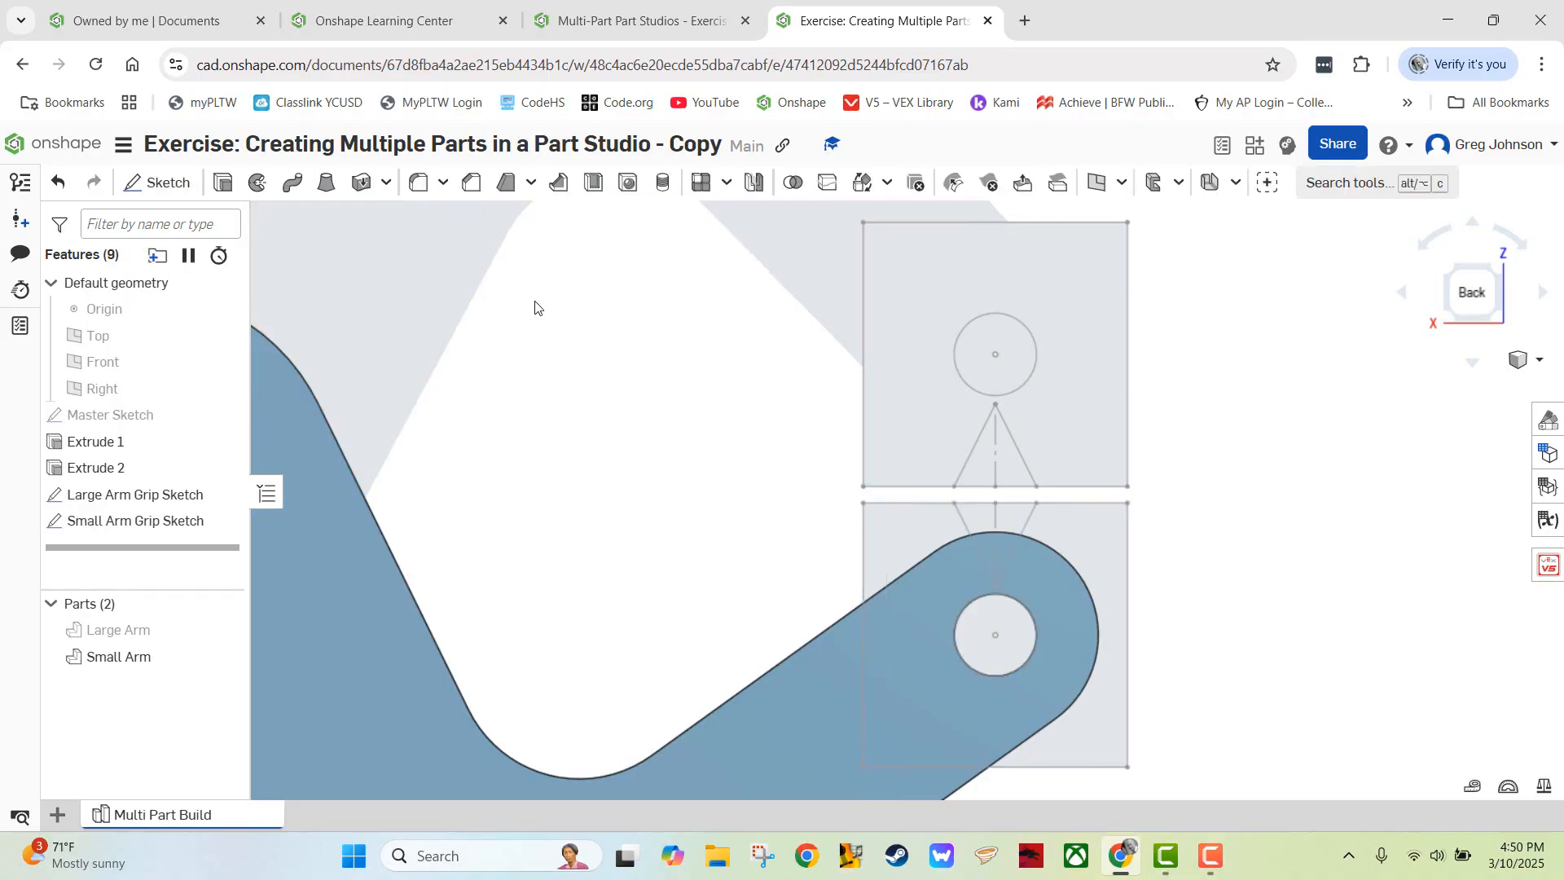
# - Open step 9 in the exercise instructions, read the reference plane requirements, and return to the part studio
pyautogui.click(632, 33)
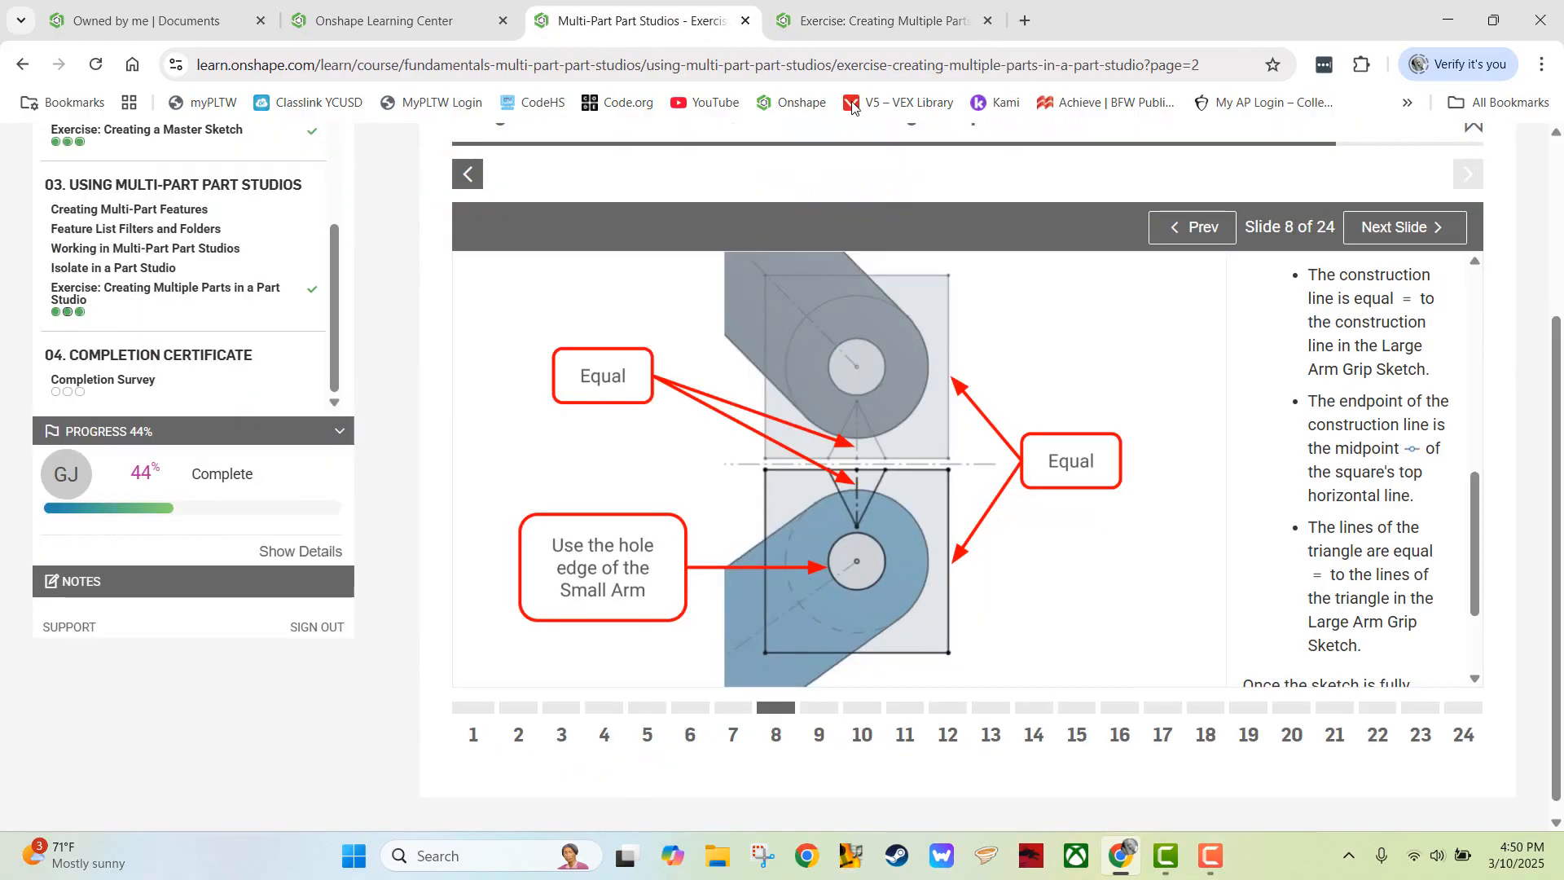
pyautogui.click(1371, 231)
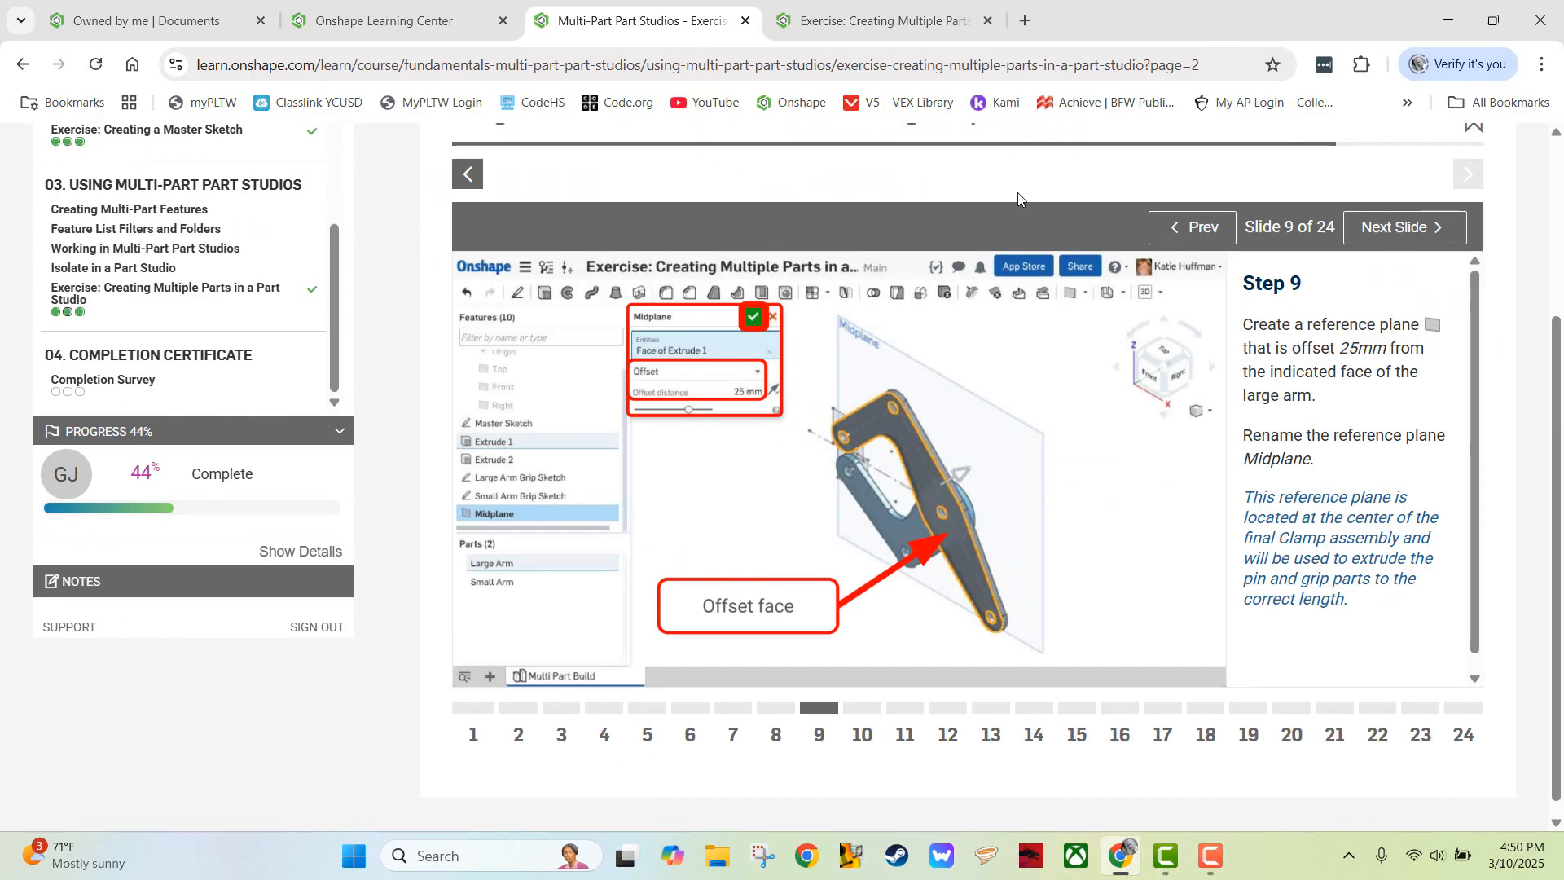
pyautogui.click(843, 23)
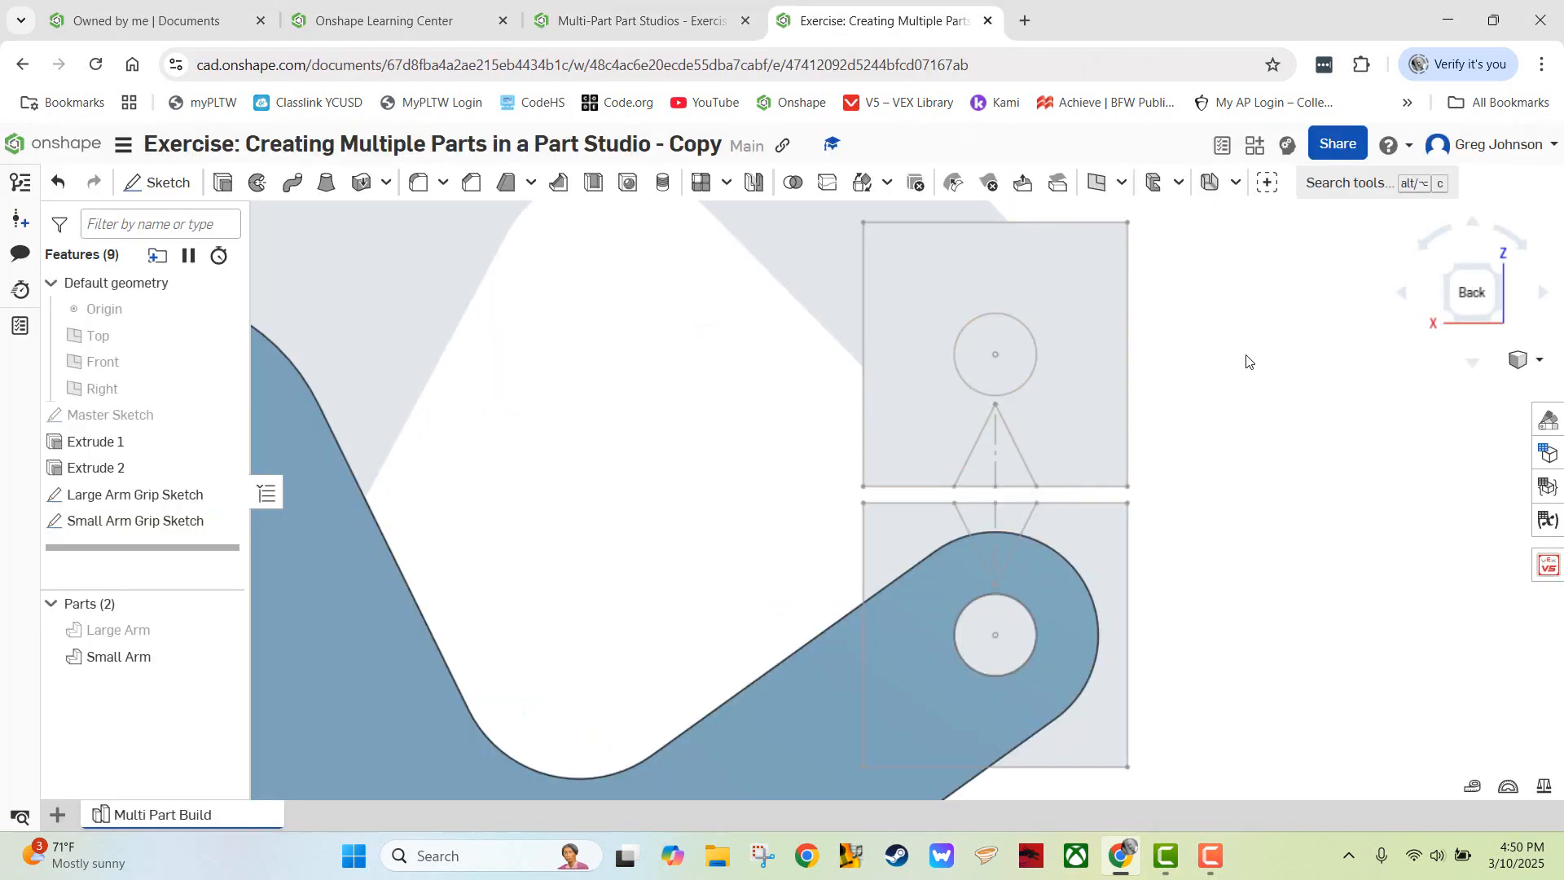
# - Switch to the isometric view, show the Large Arm, and hide the Large Arm and Small Arm Grip Sketches
pyautogui.click(1526, 365)
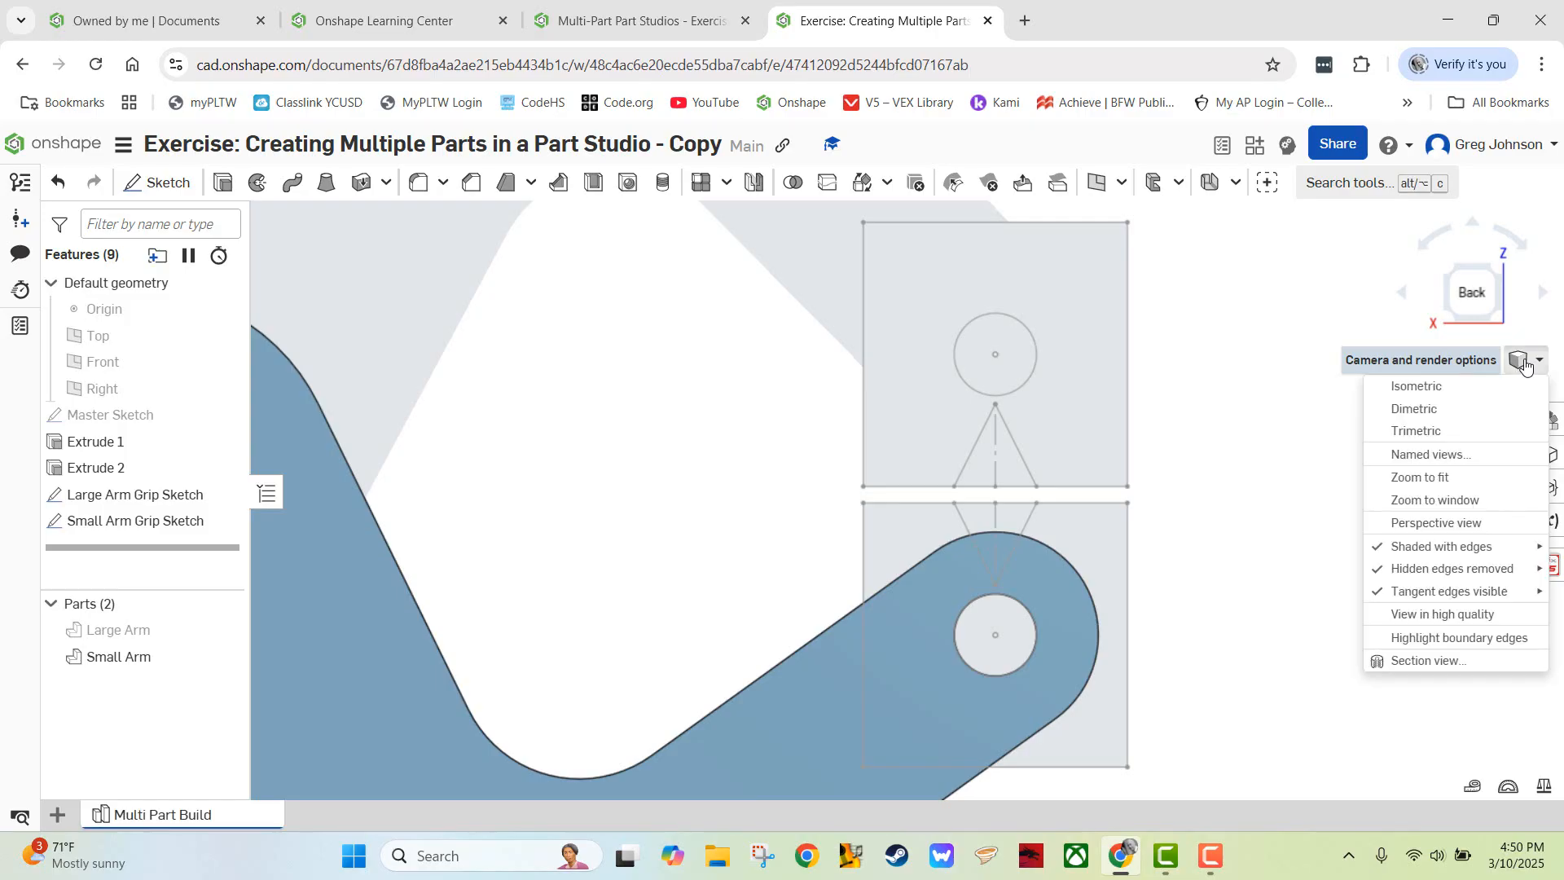
pyautogui.click(1400, 388)
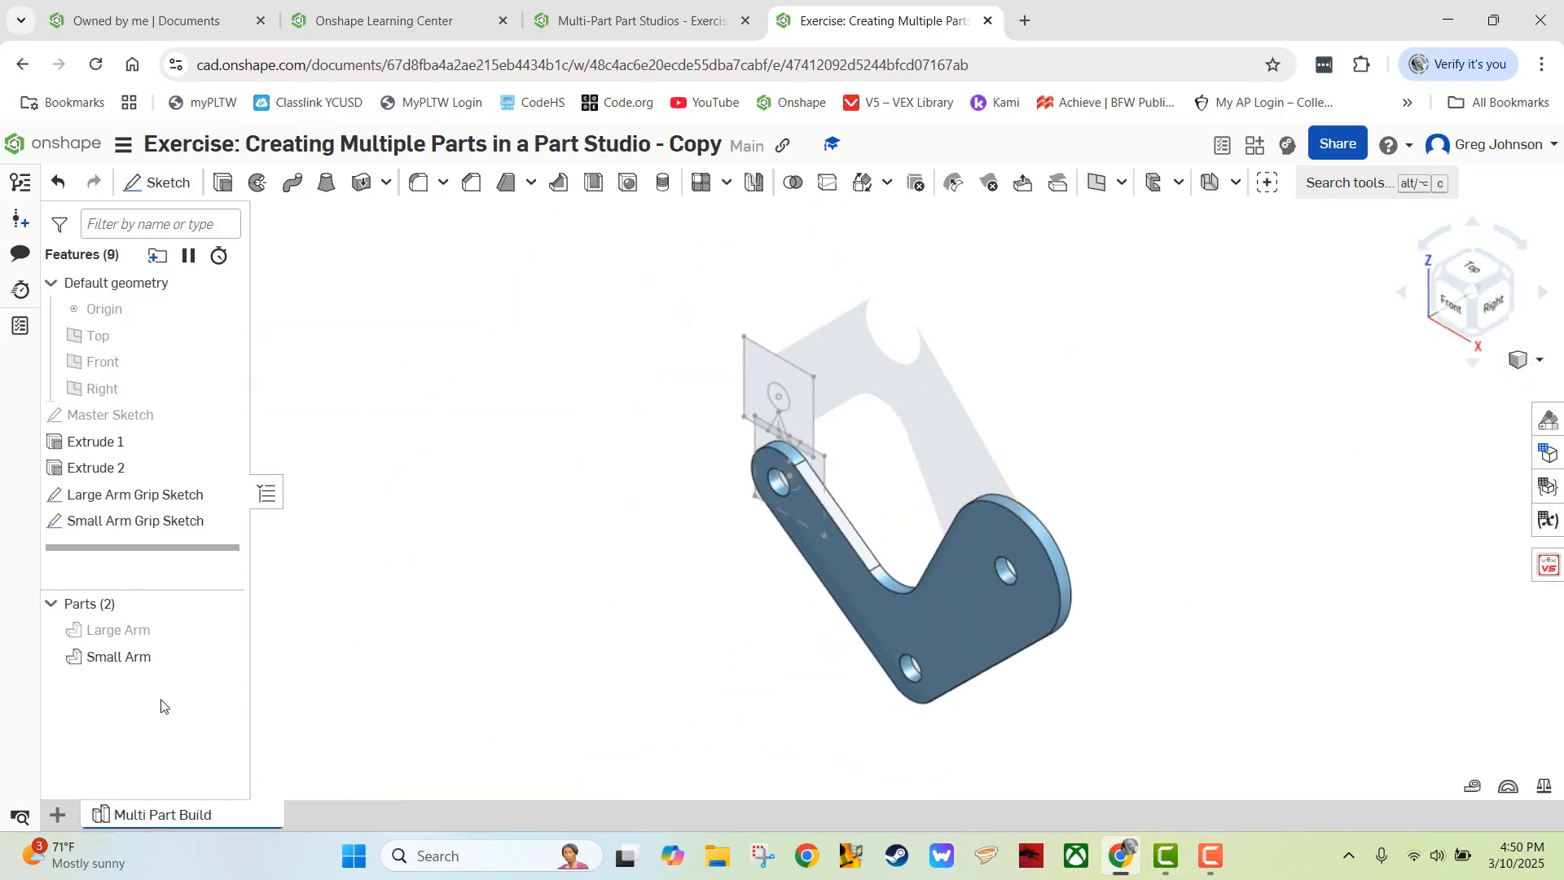
pyautogui.click(224, 629)
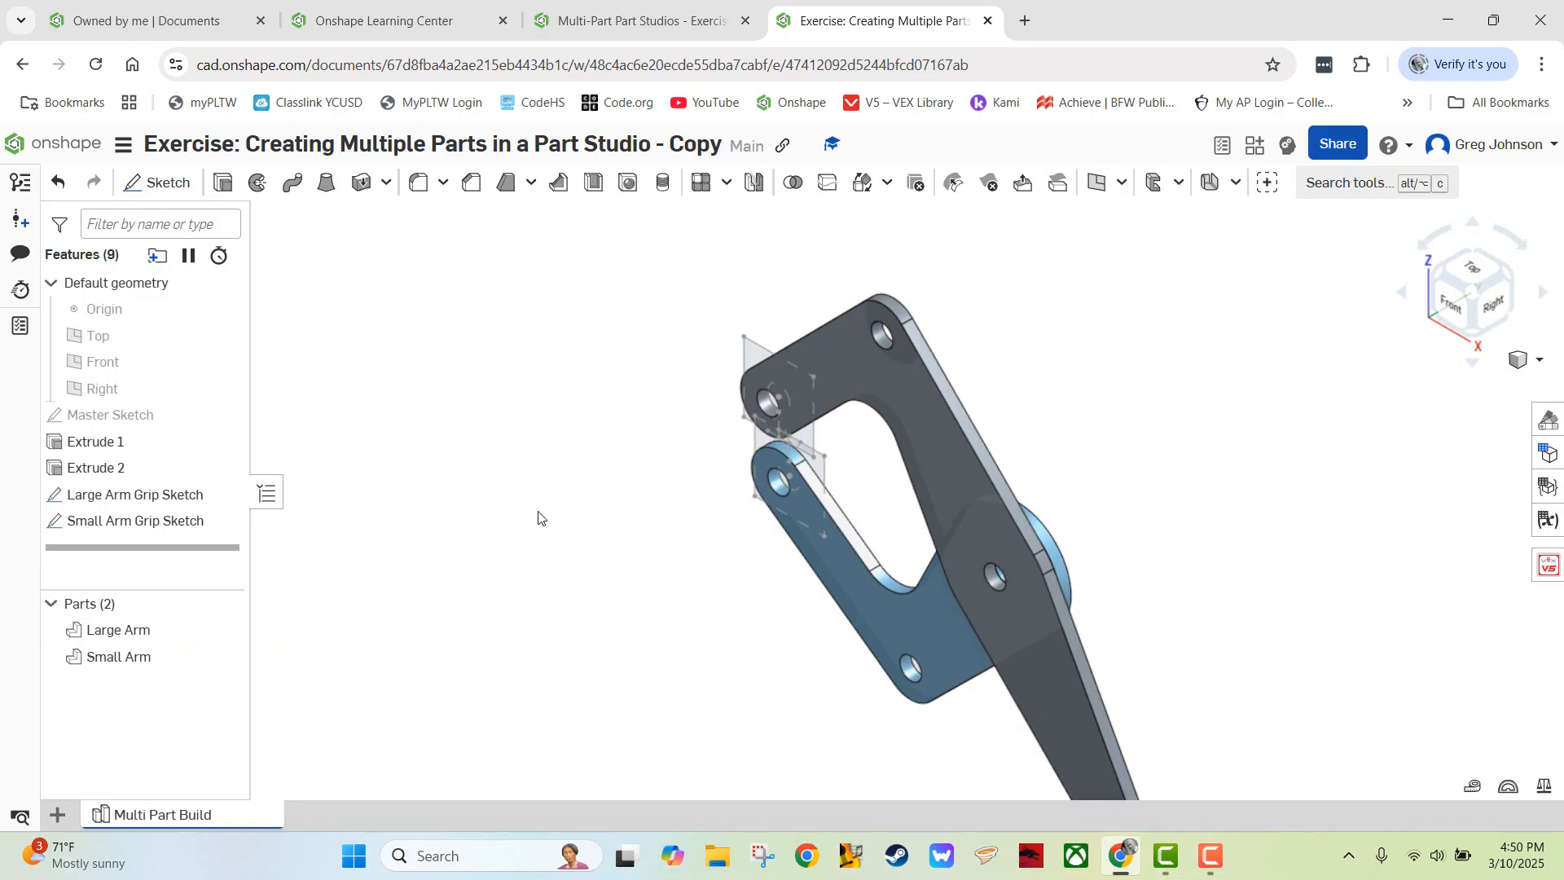
pyautogui.click(224, 494)
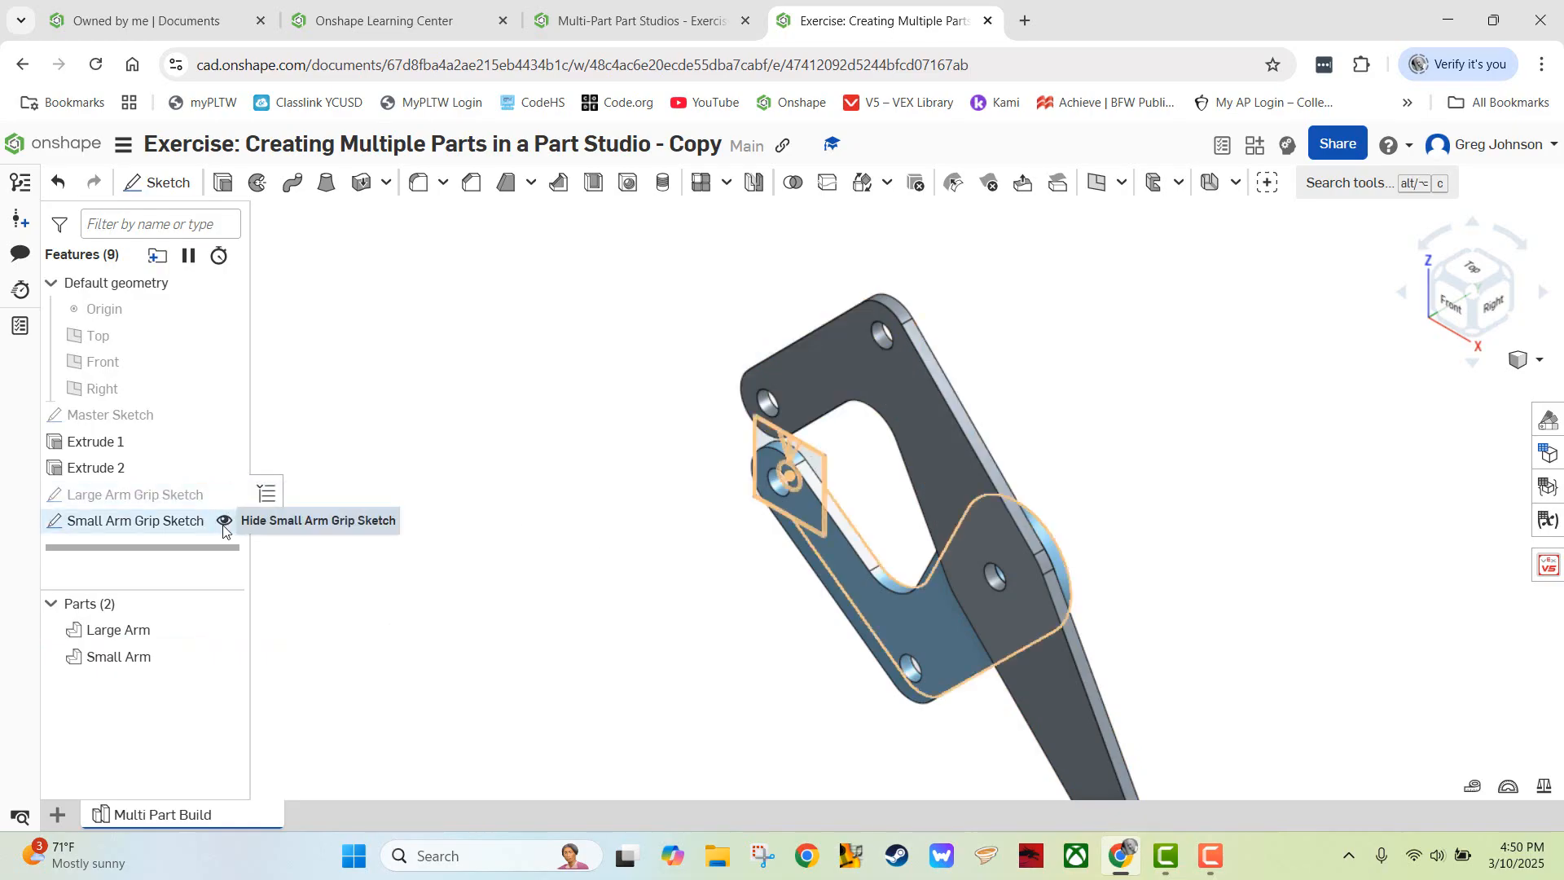
pyautogui.click(224, 522)
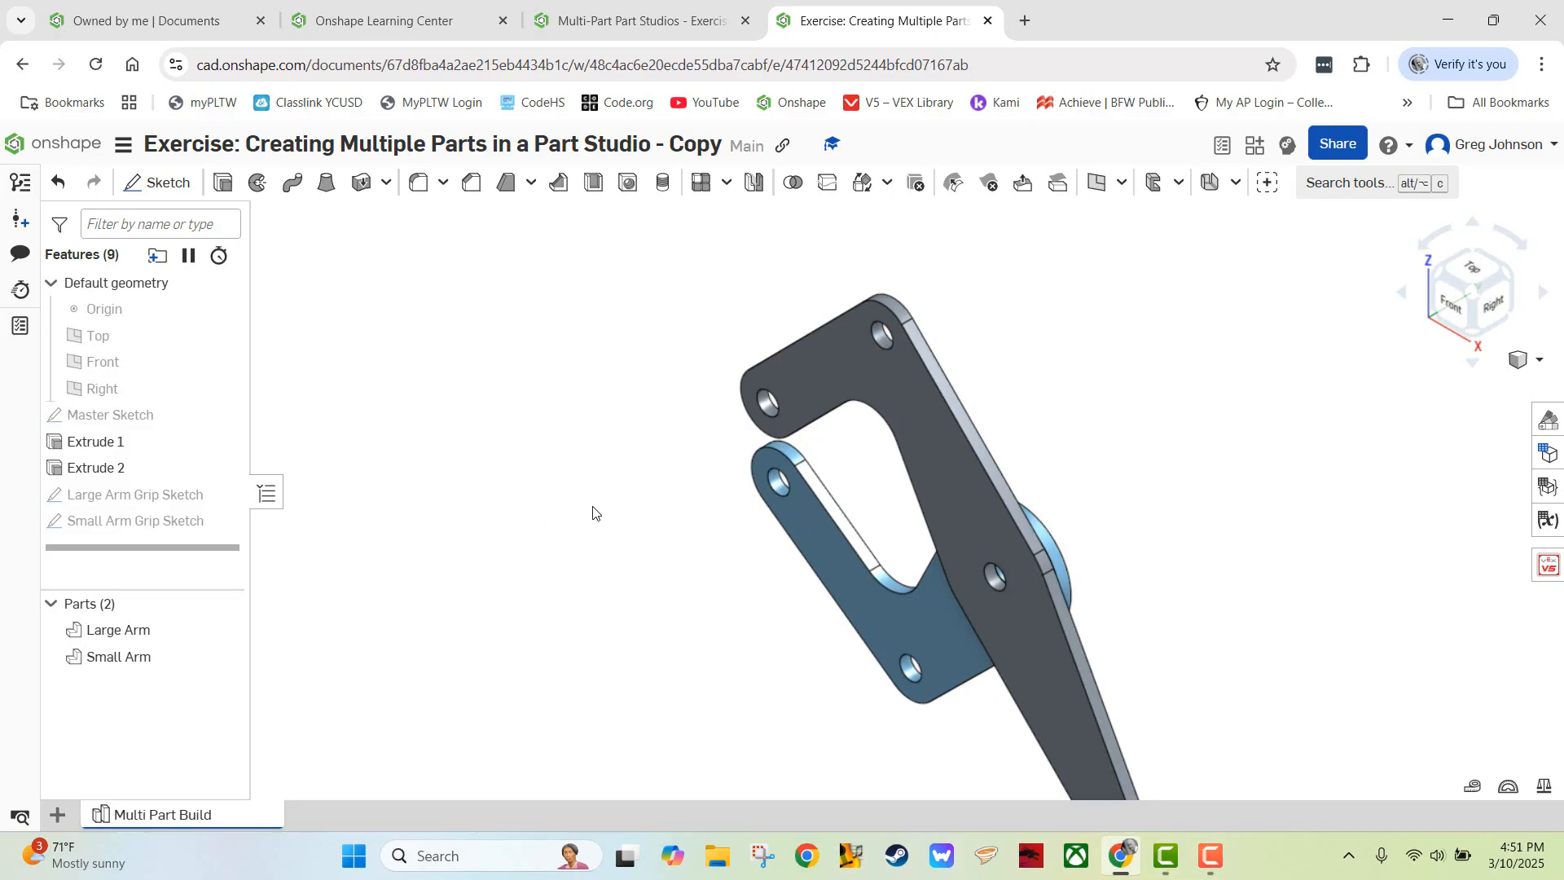
# - Create a plane offset 25 mm from the Large Arm's front face, flipped toward the Small Arm side
pyautogui.click(717, 16)
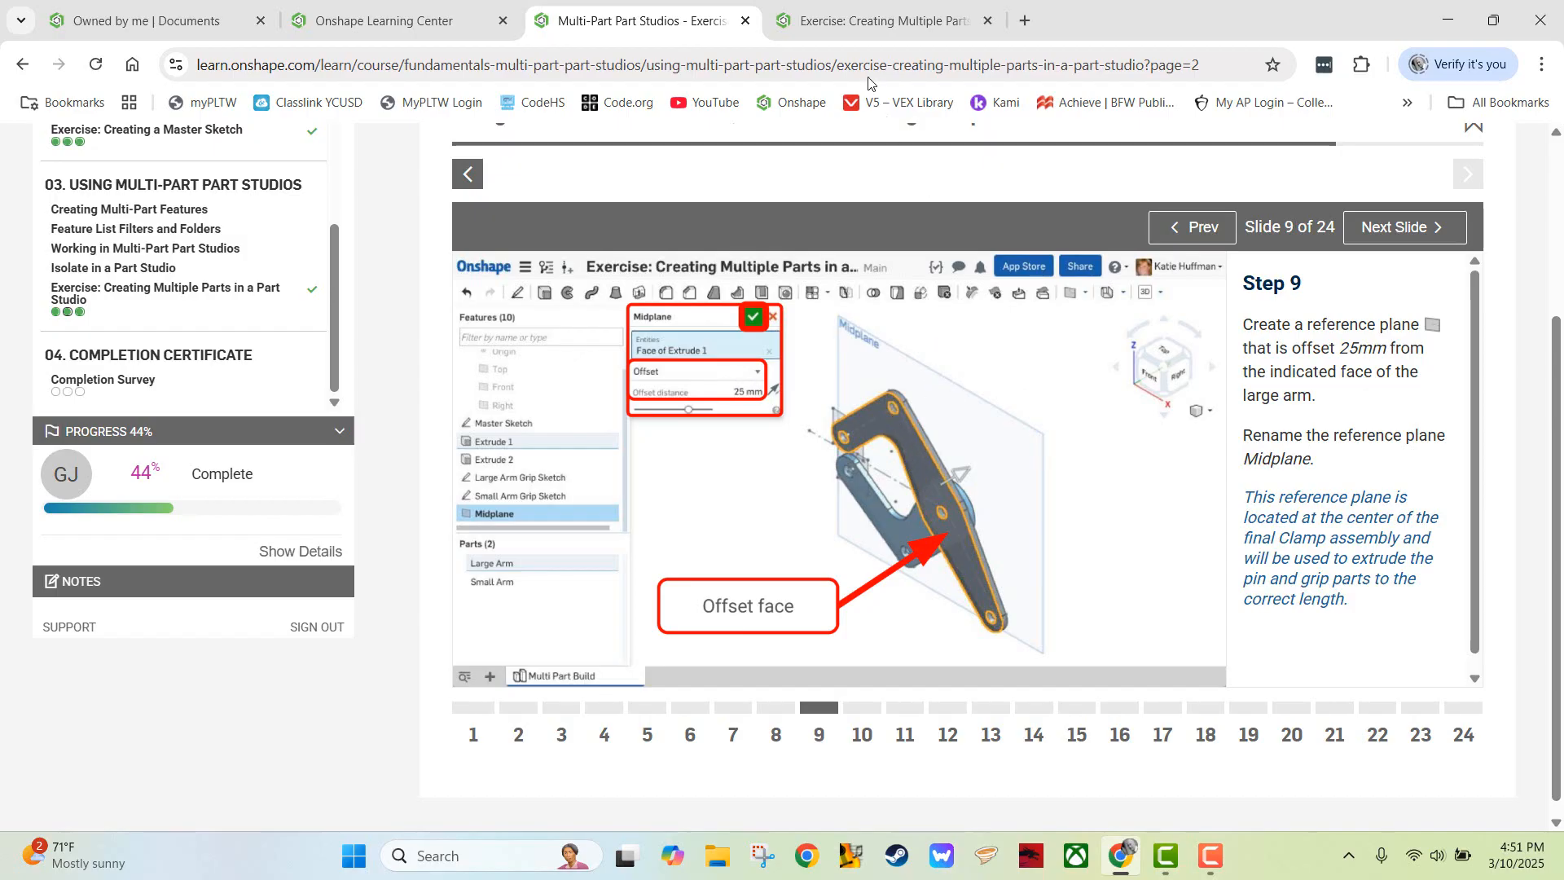
pyautogui.click(868, 23)
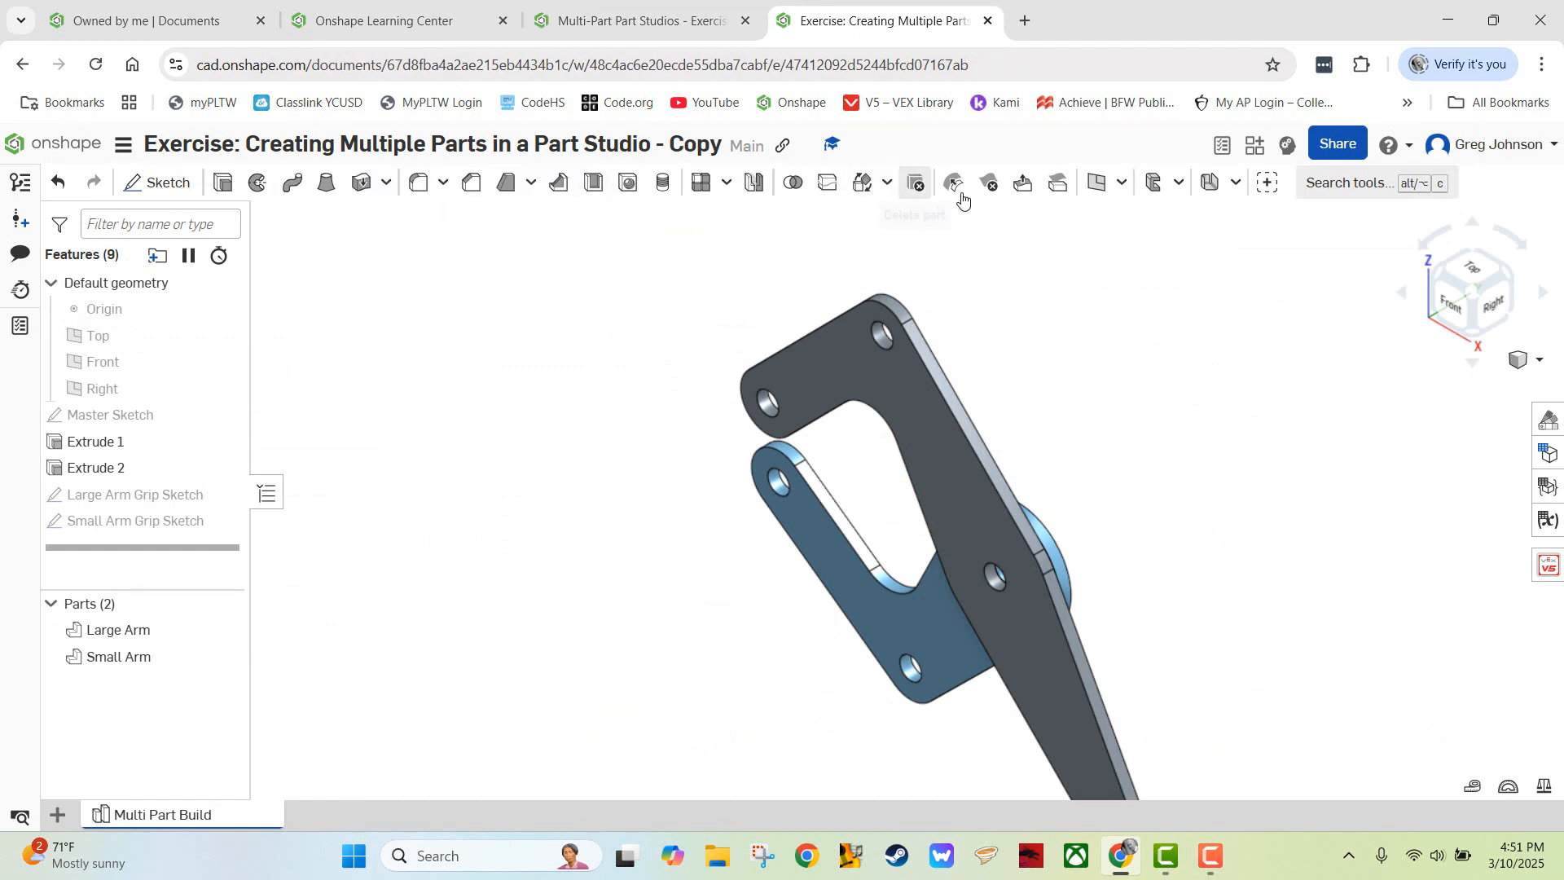
pyautogui.click(1098, 184)
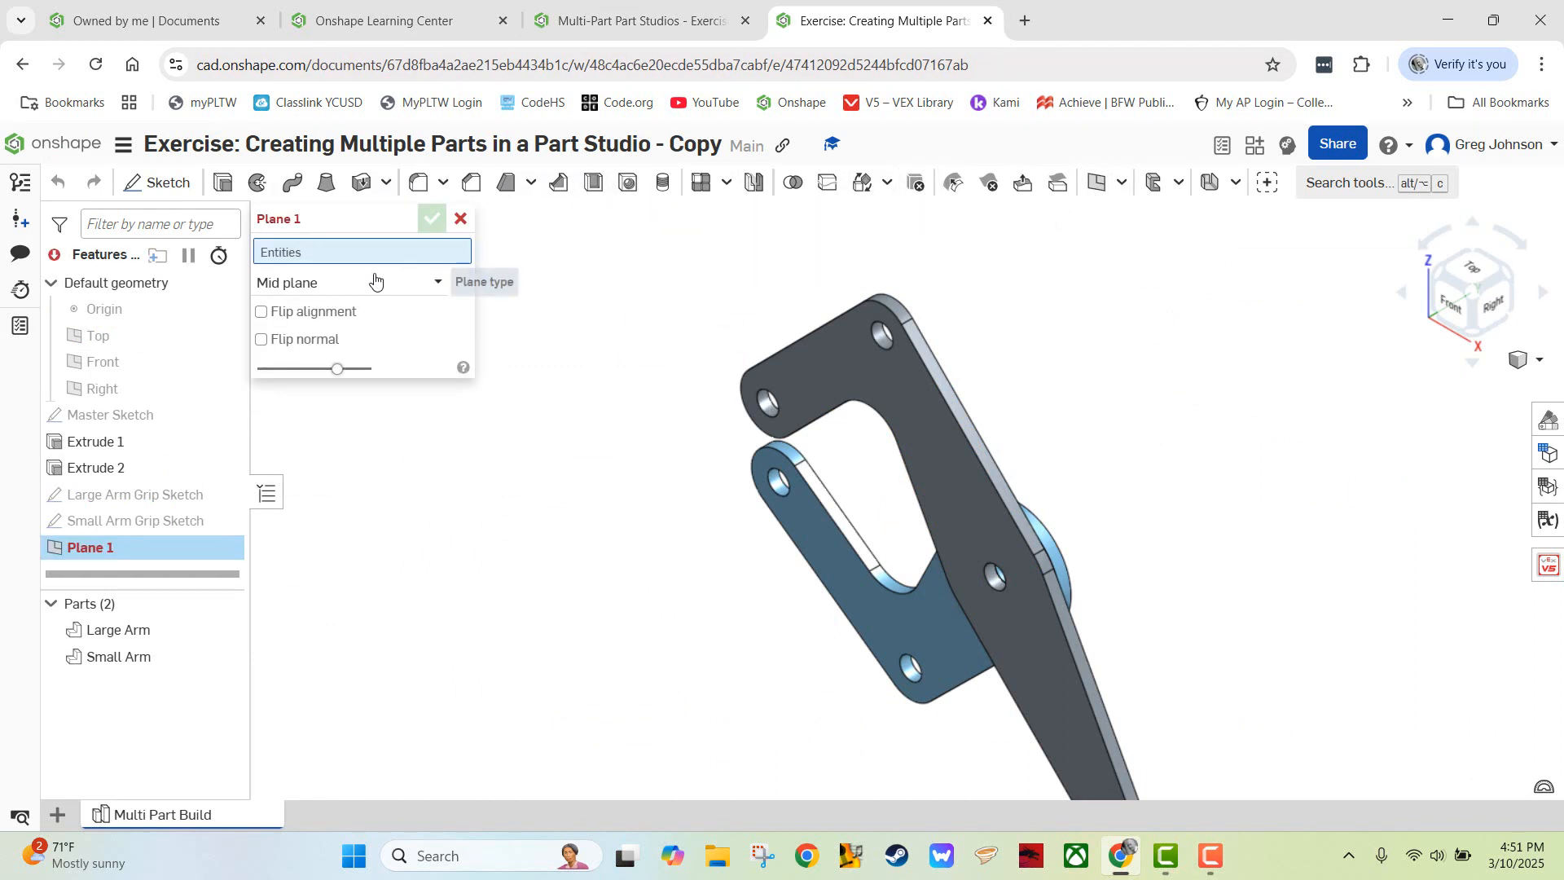
pyautogui.click(953, 476)
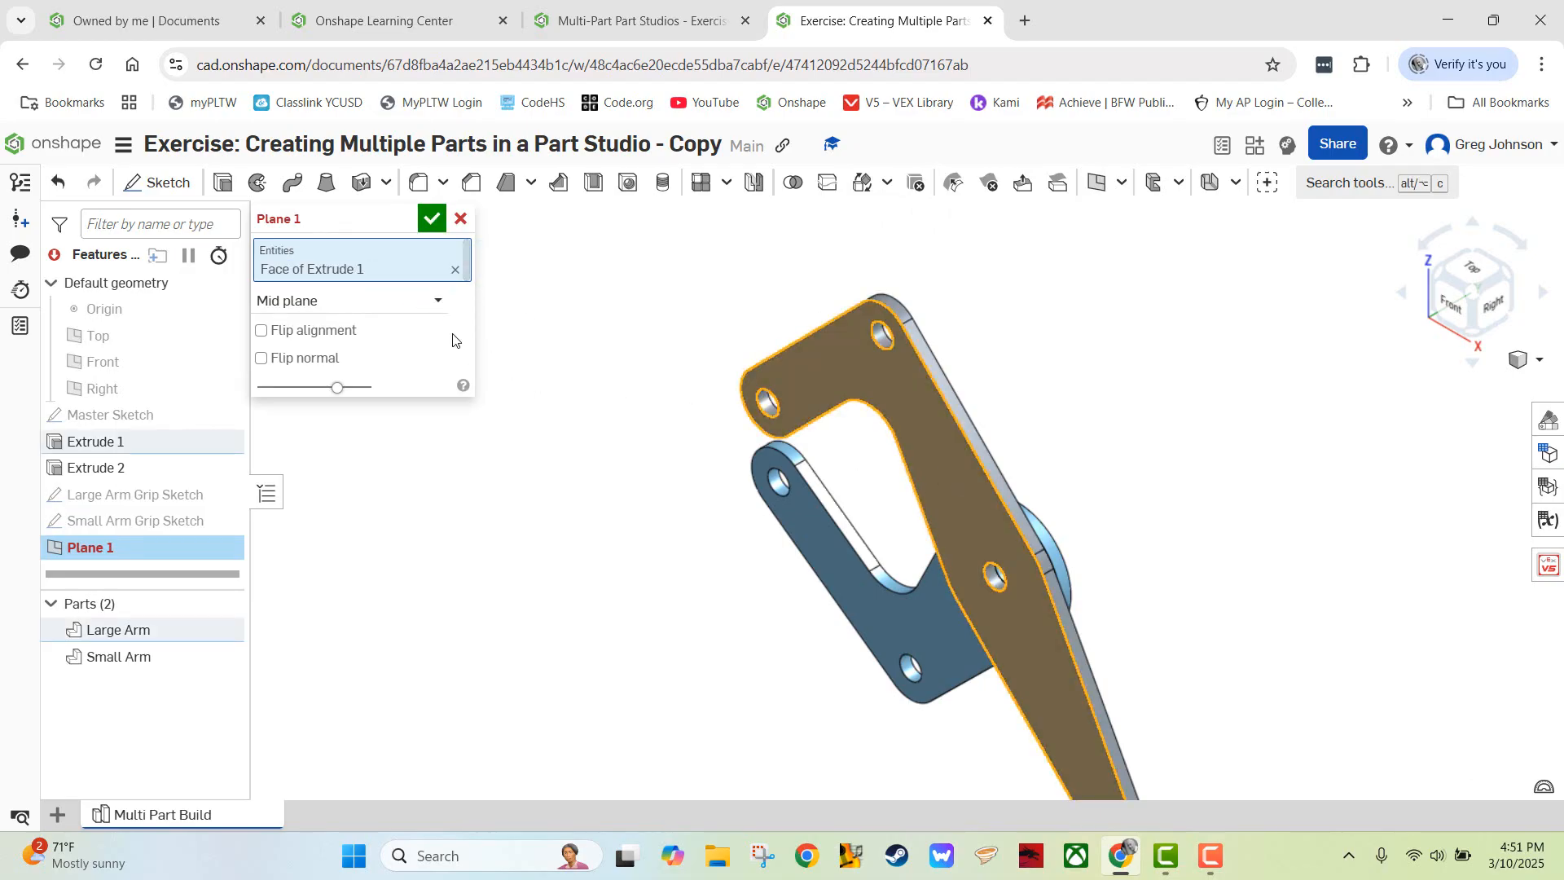
pyautogui.click(382, 310)
pyautogui.click(373, 335)
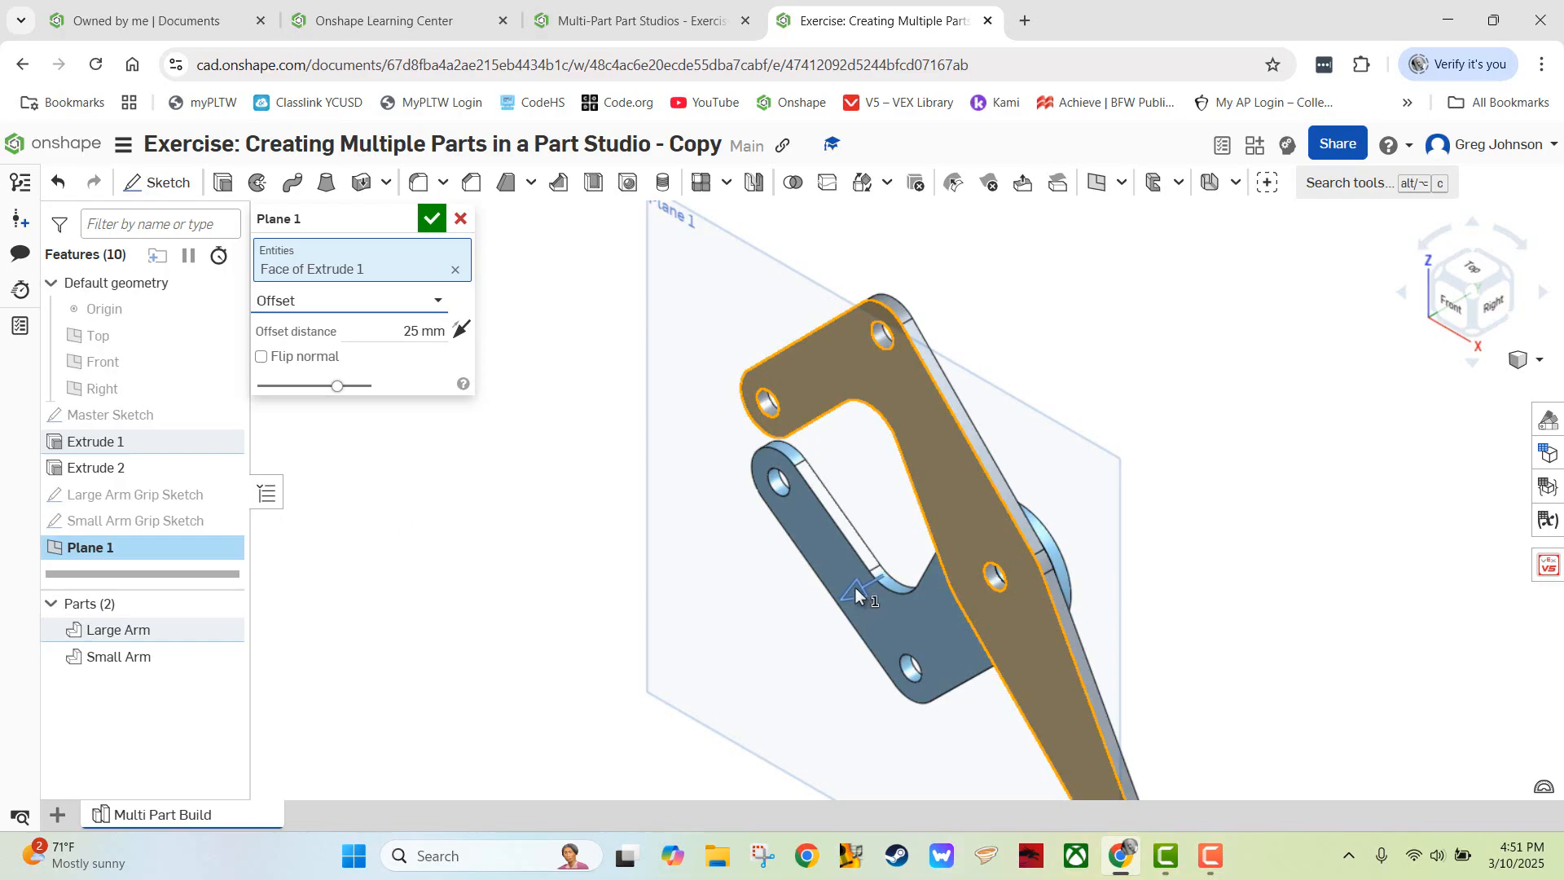
pyautogui.click(471, 337)
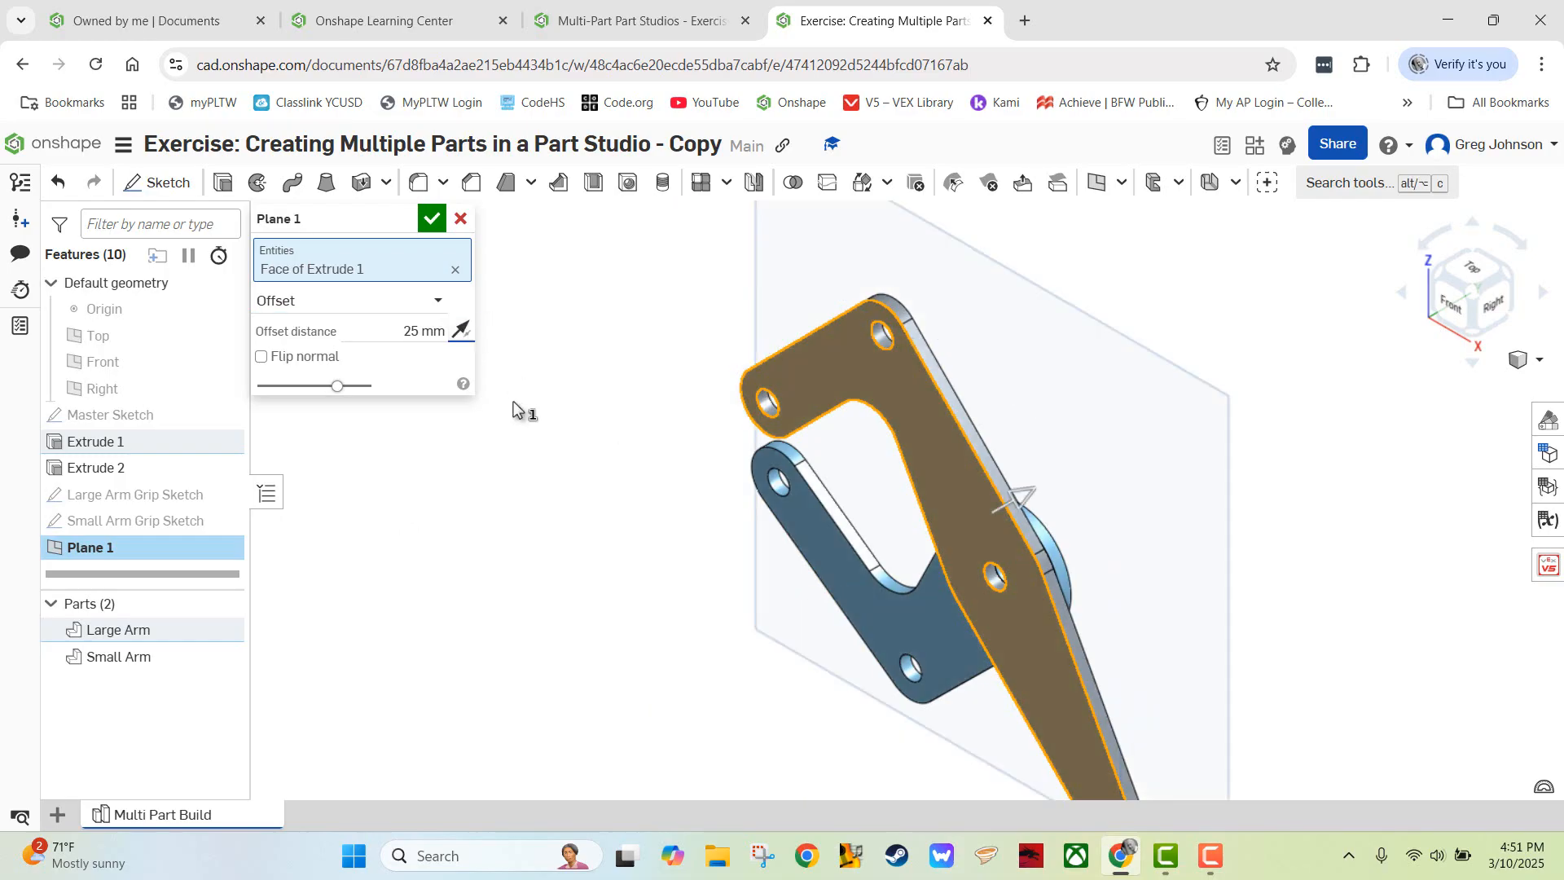
# - Check the new plane against the step 9 instructions, rename it Midplane, and accept it
pyautogui.click(652, 19)
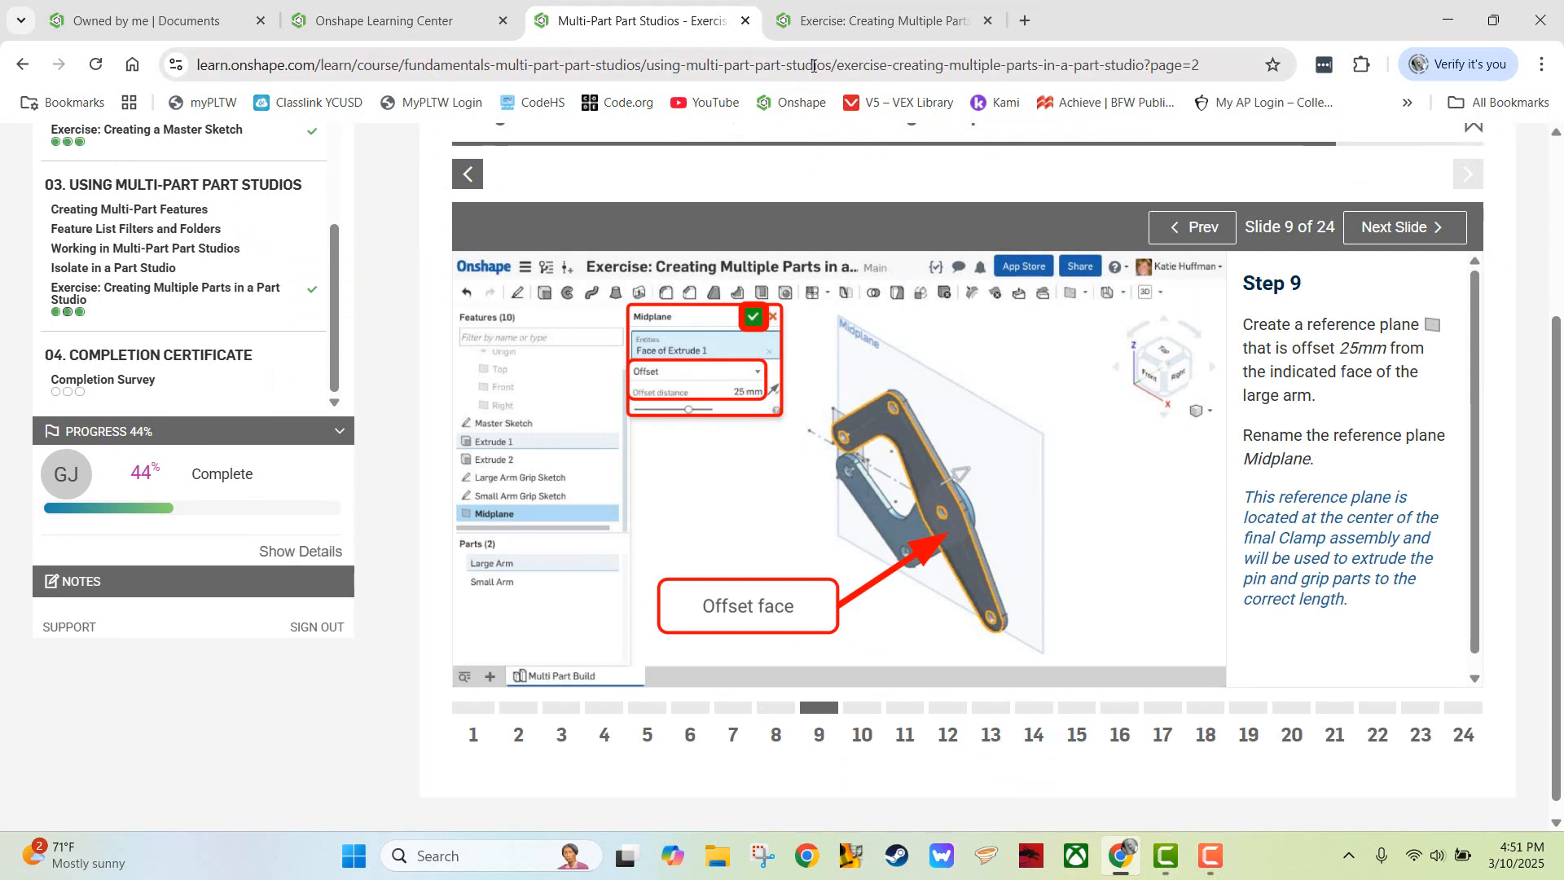
pyautogui.click(875, 20)
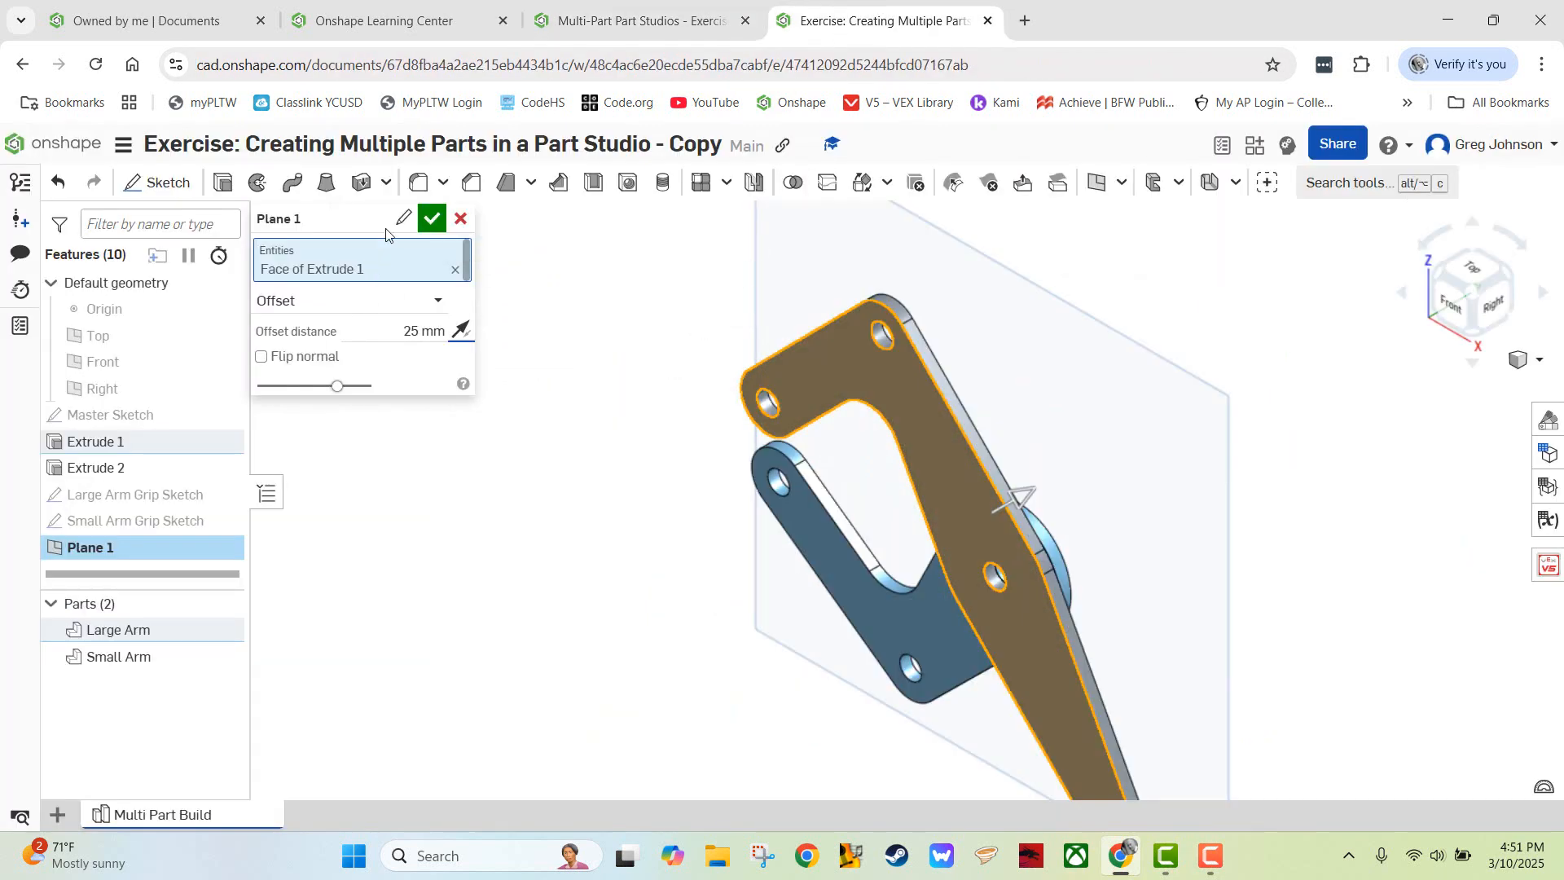
pyautogui.click(404, 220)
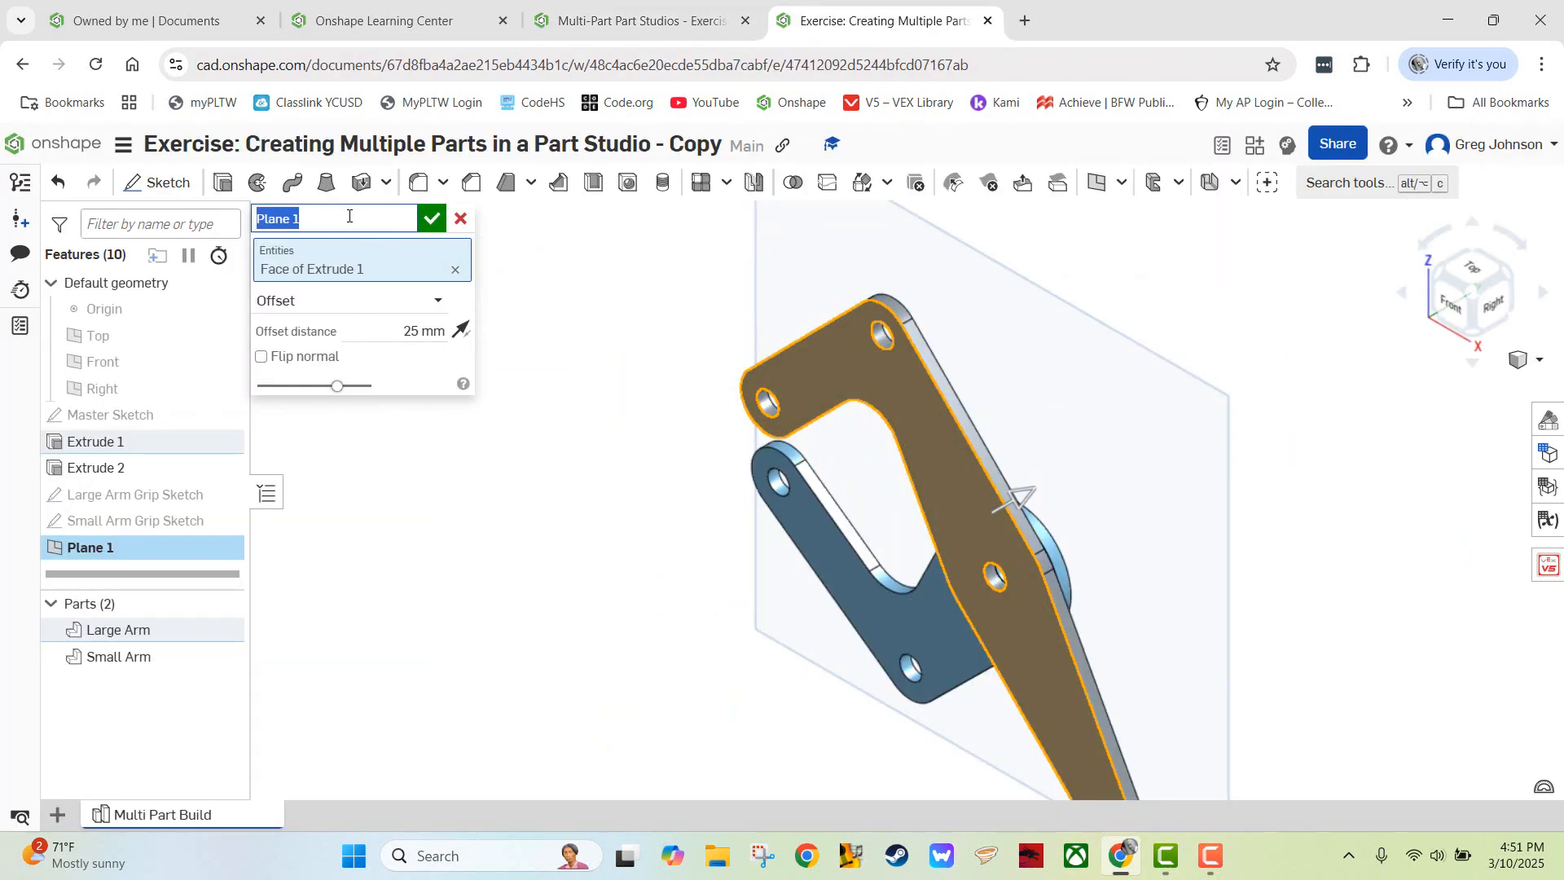
pyautogui.write('Midplane')
pyautogui.click(432, 218)
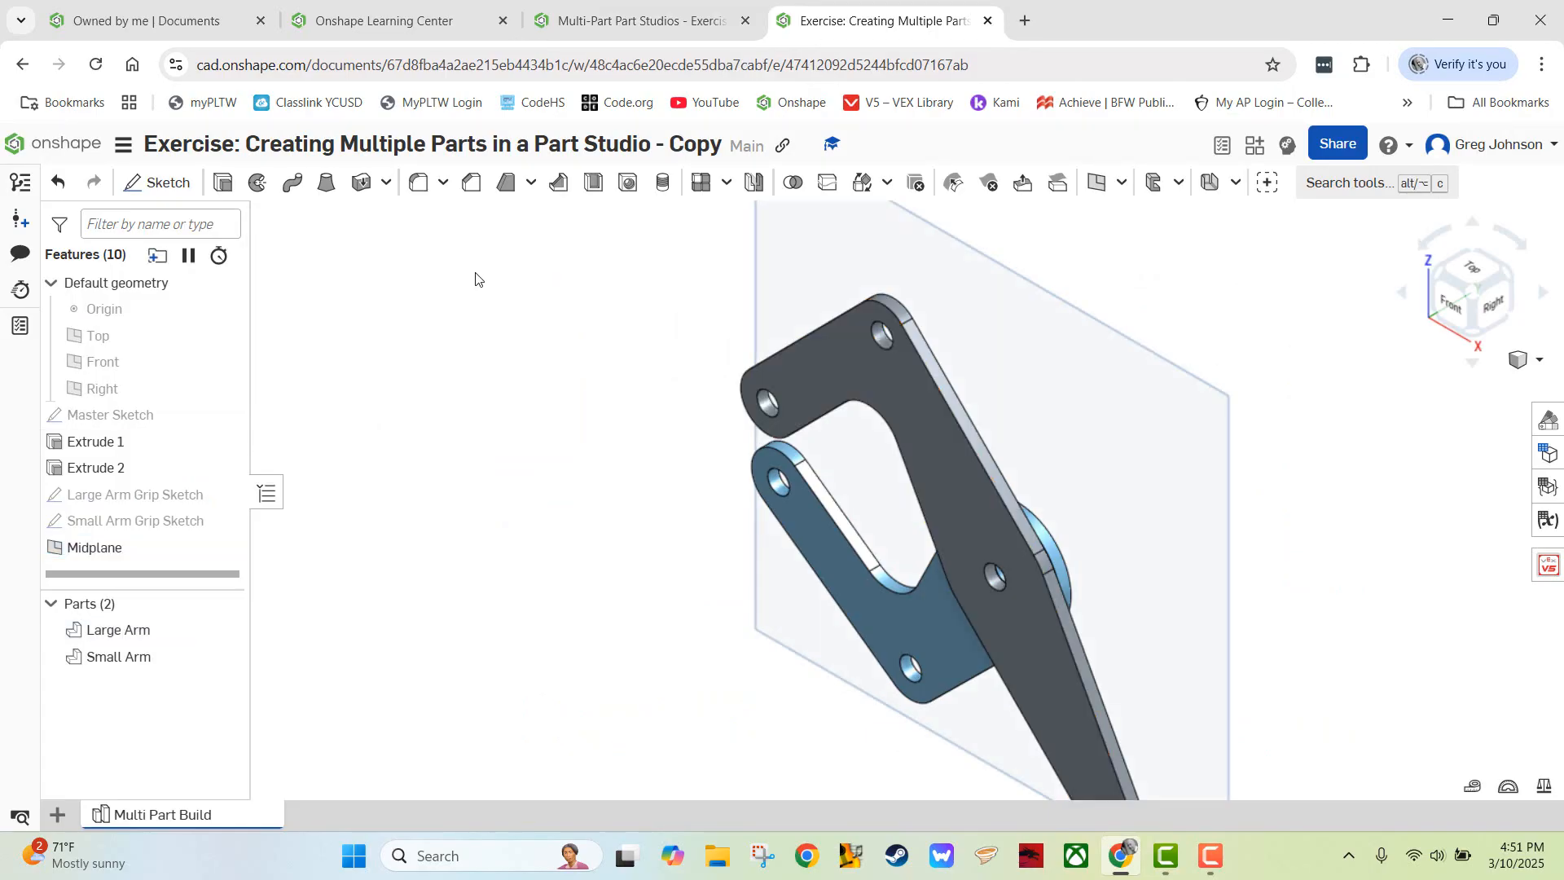
# - Open step 10 in the exercise instructions, read the pin extrude requirements, and return to the part studio
pyautogui.click(643, 21)
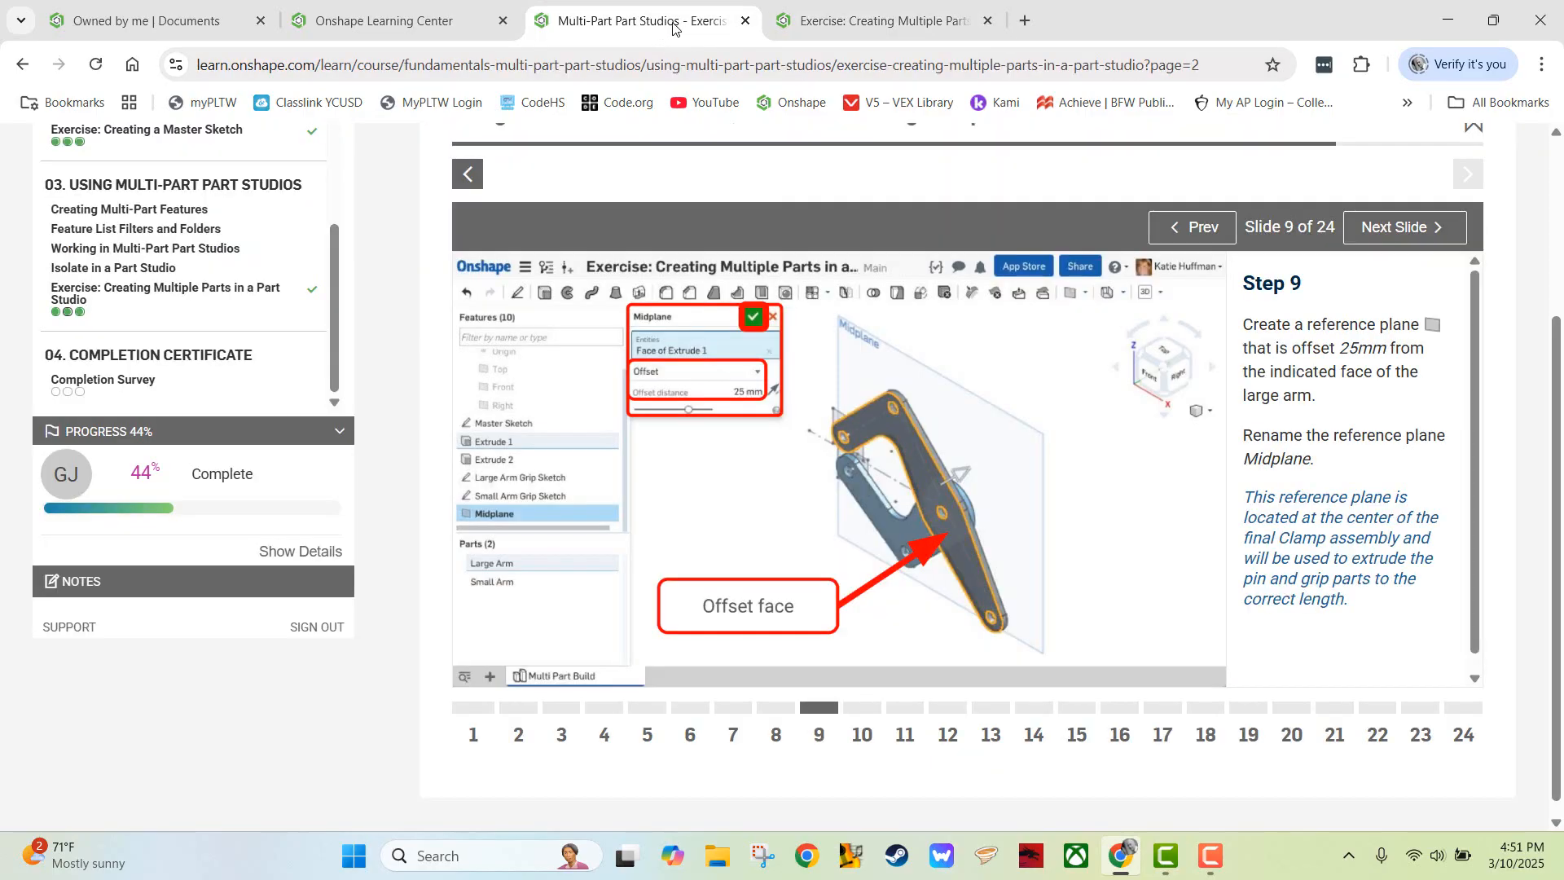
pyautogui.click(1394, 230)
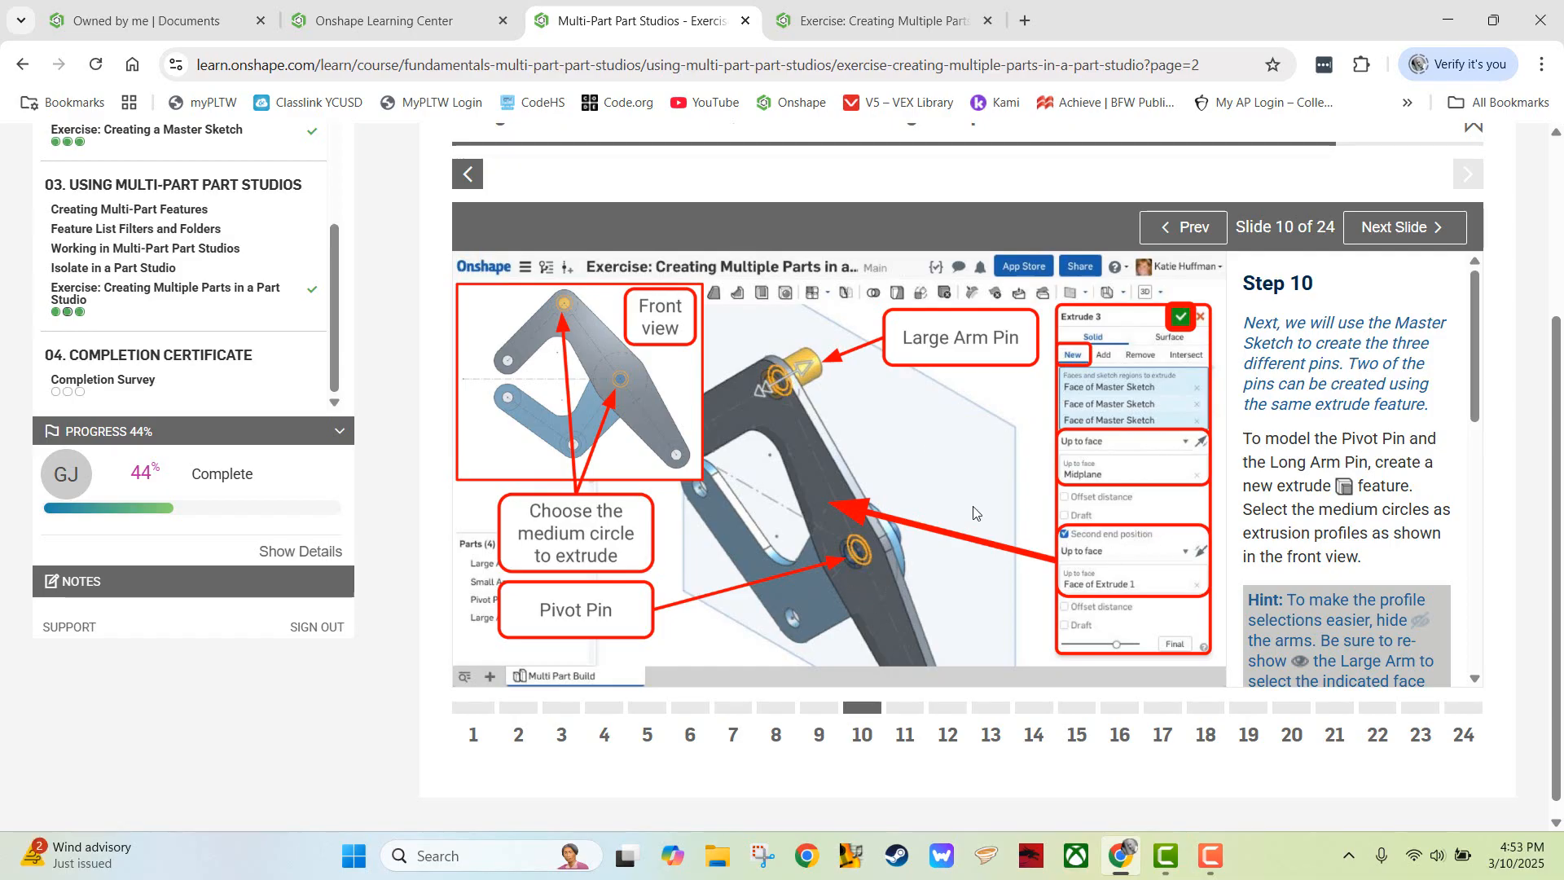
pyautogui.click(872, 20)
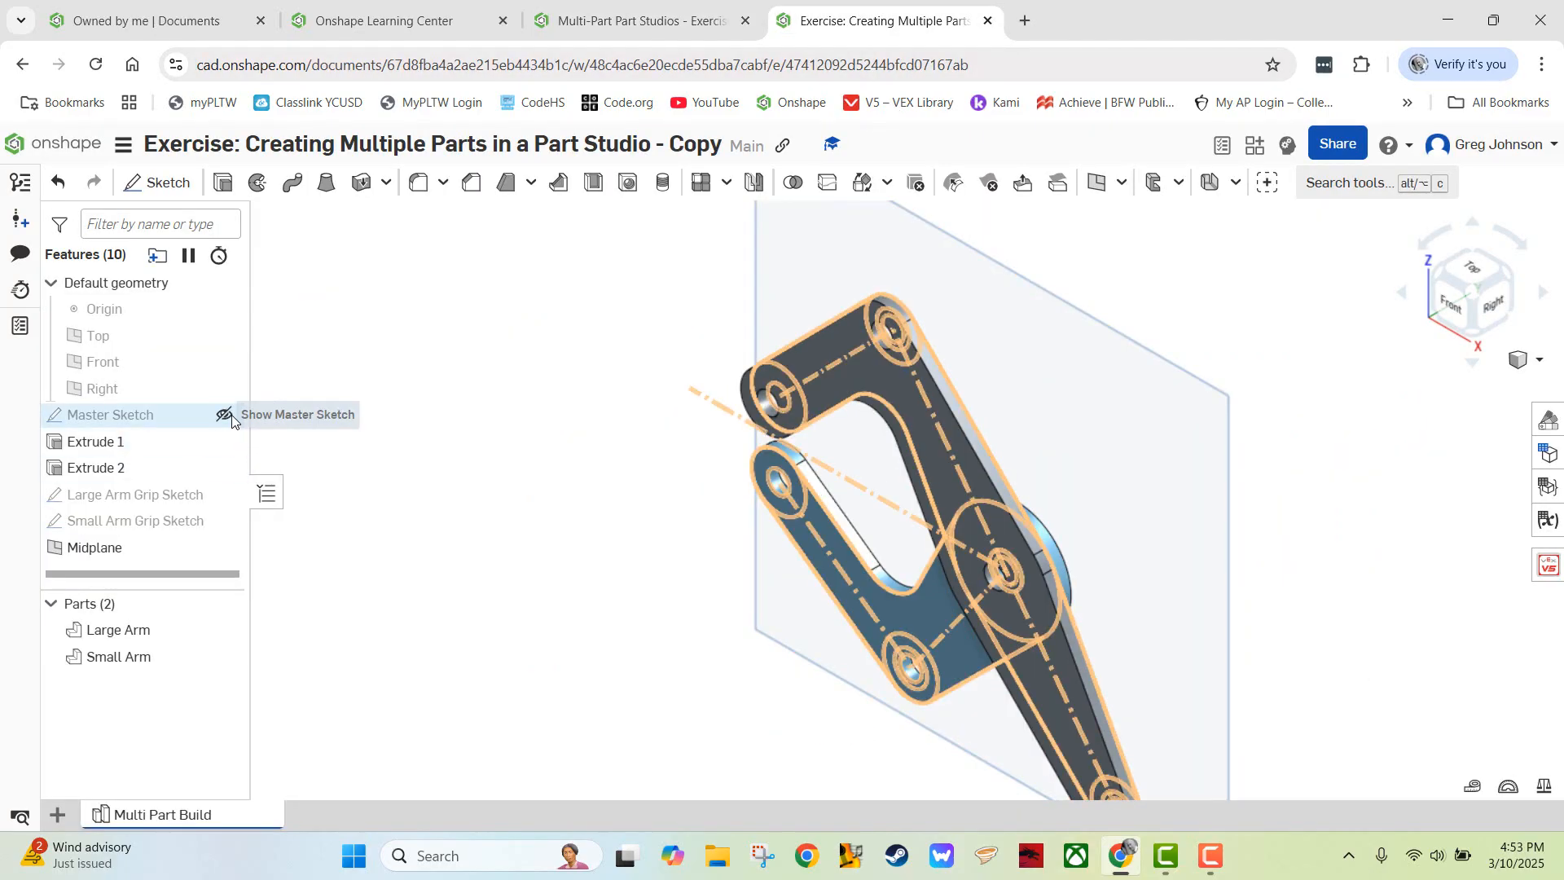
# - Show the Master Sketch, hide the Large Arm, and start a new extrude with the medium circle's two regions at the Large Arm's upper bend
pyautogui.click(224, 415)
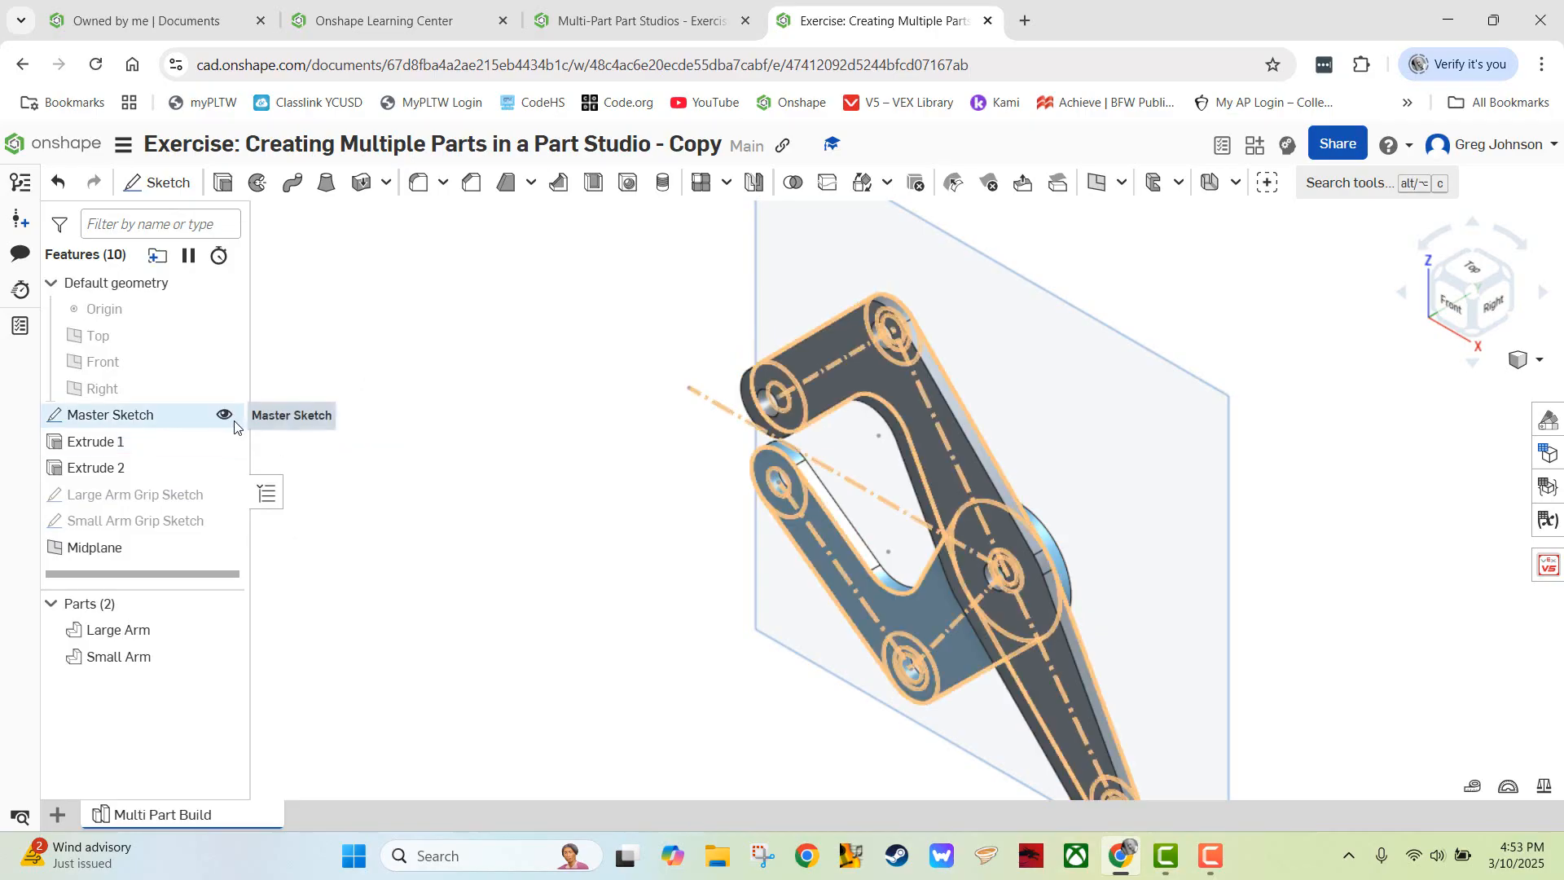
pyautogui.click(232, 635)
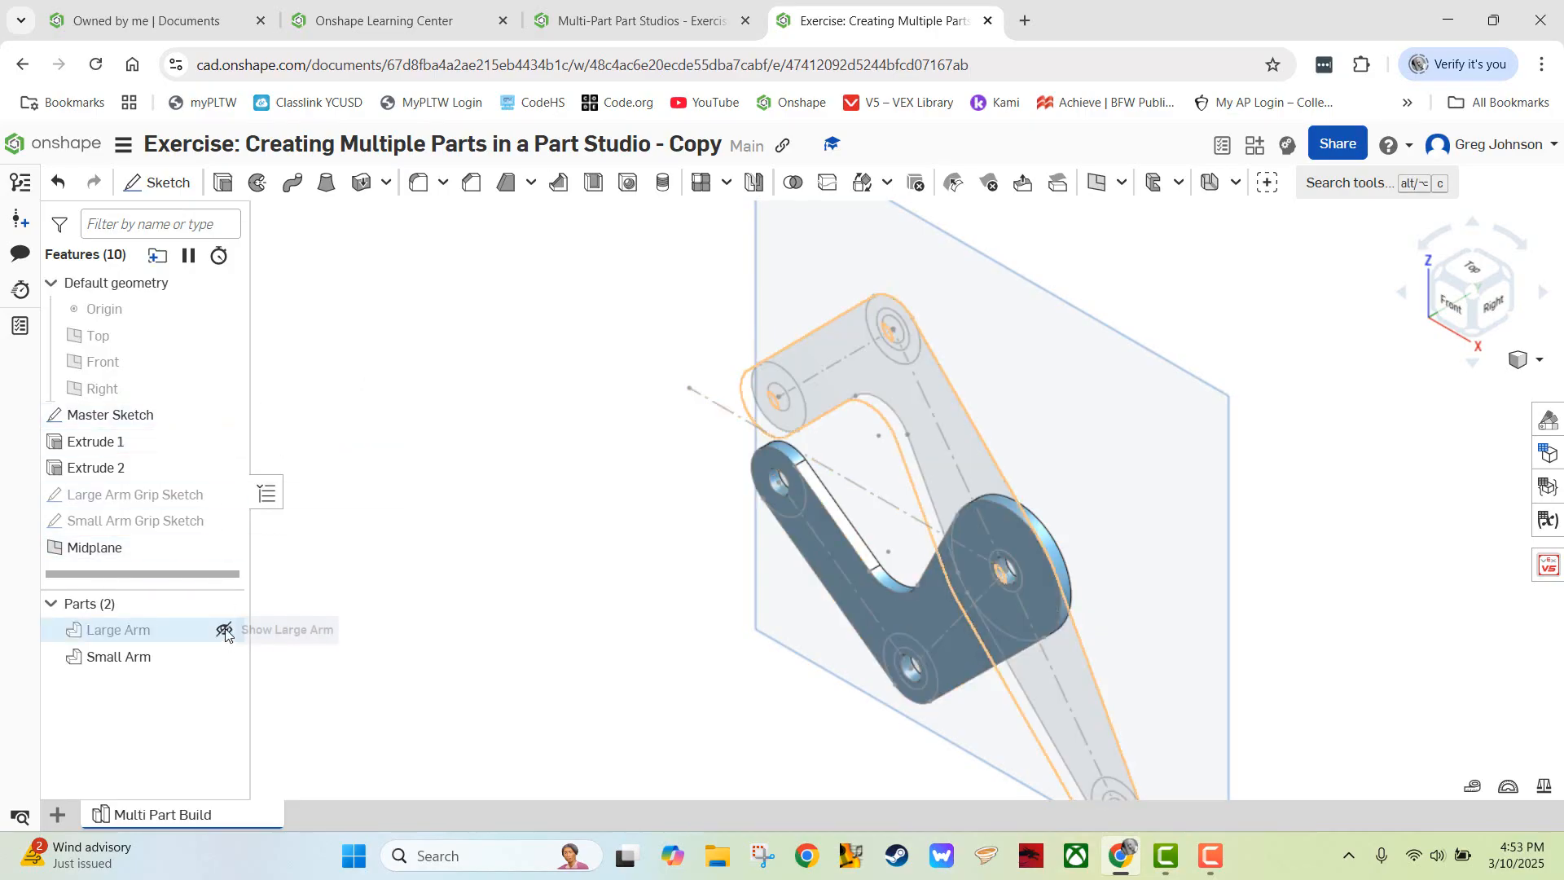
pyautogui.click(222, 182)
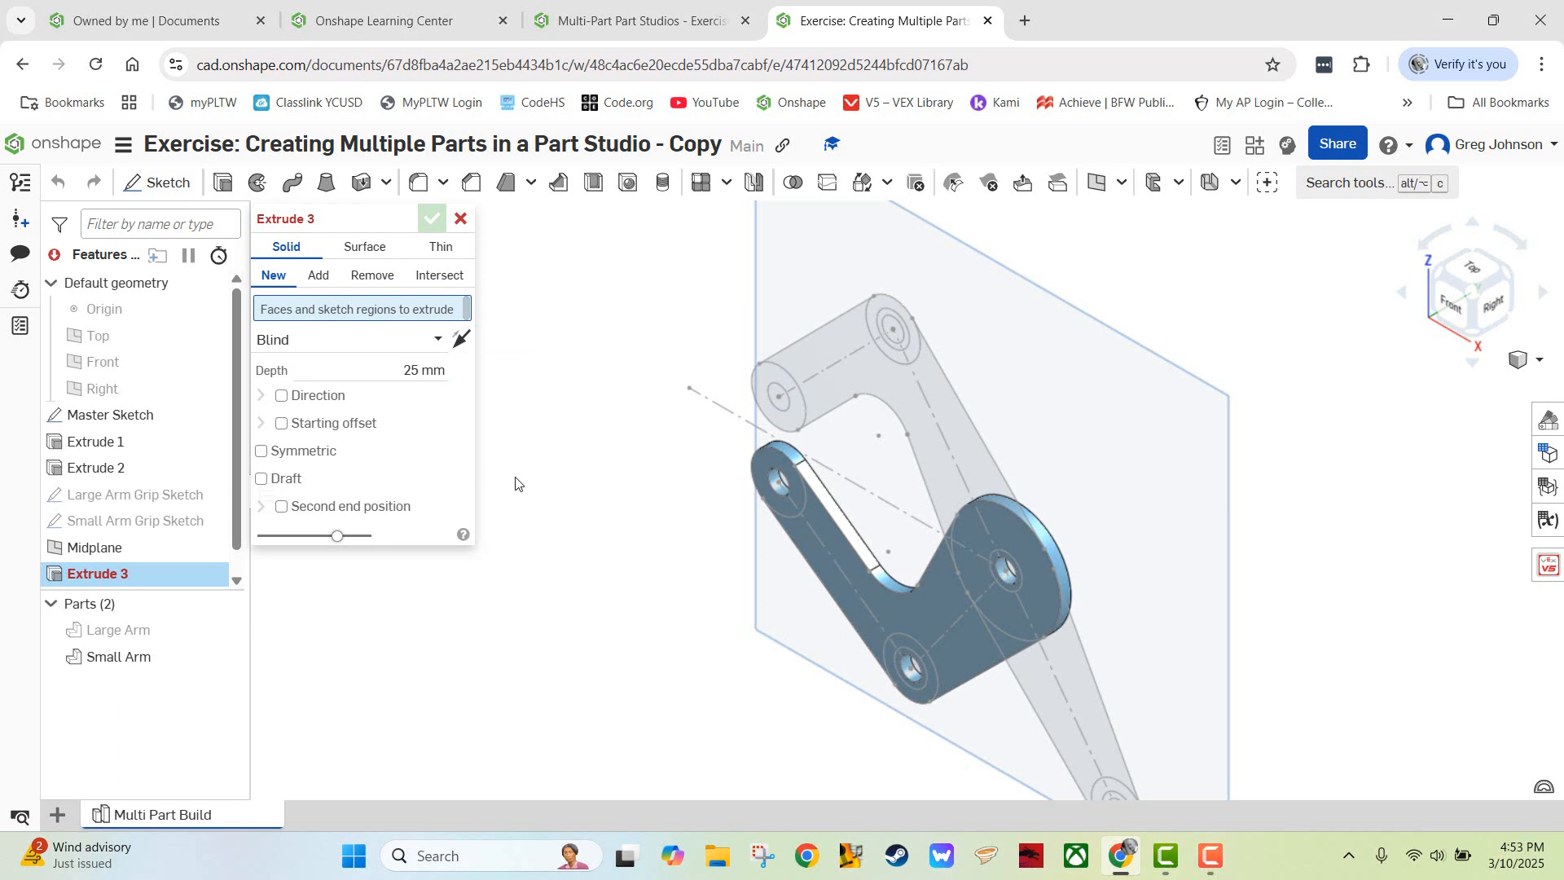
pyautogui.click(899, 333)
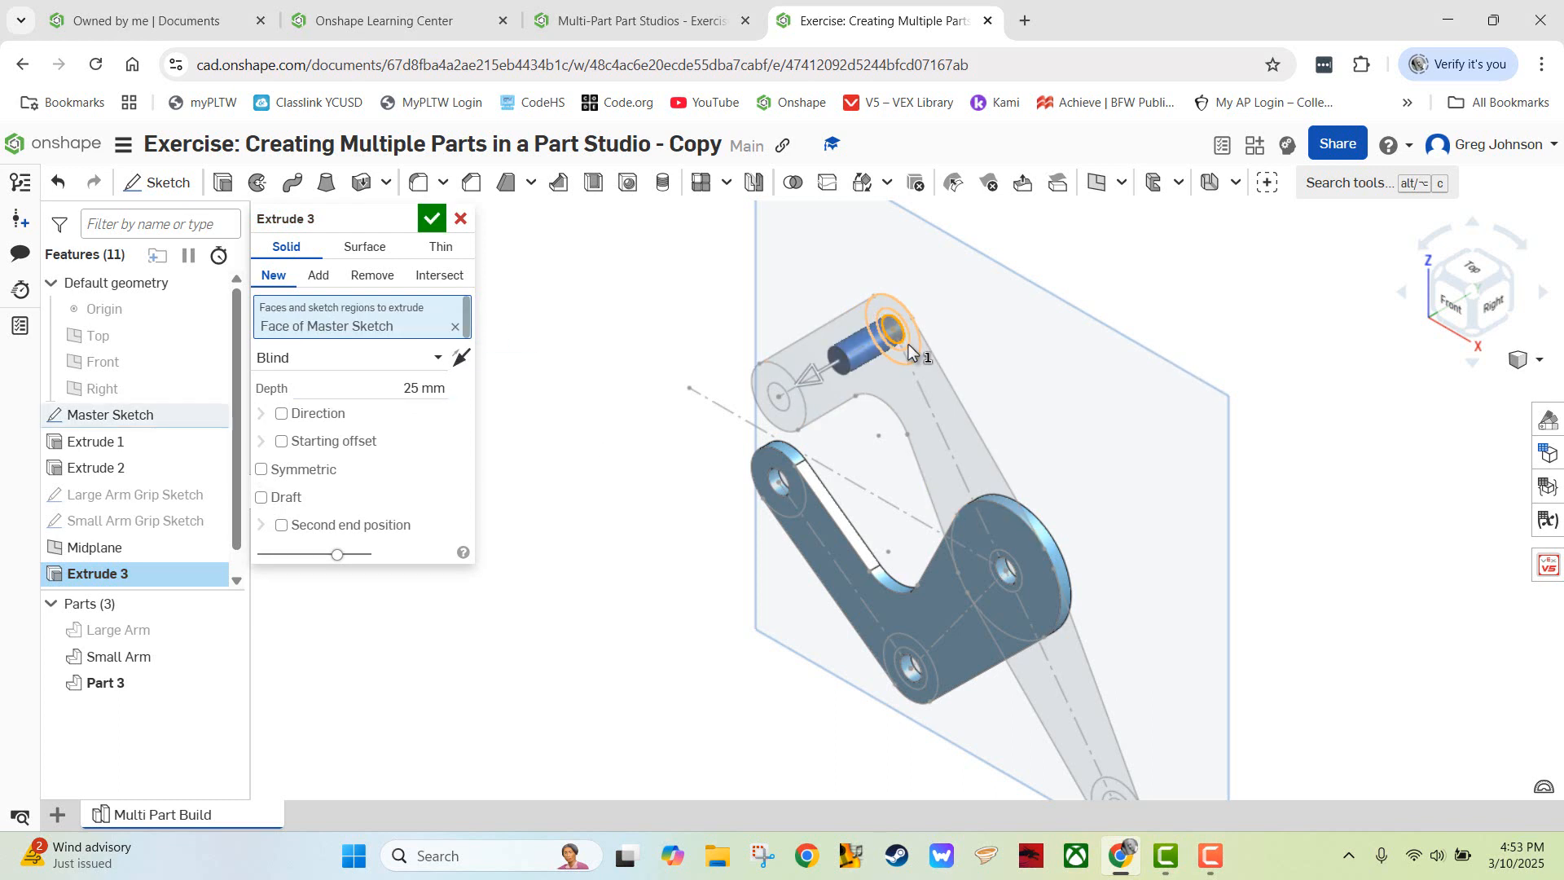
pyautogui.click(904, 348)
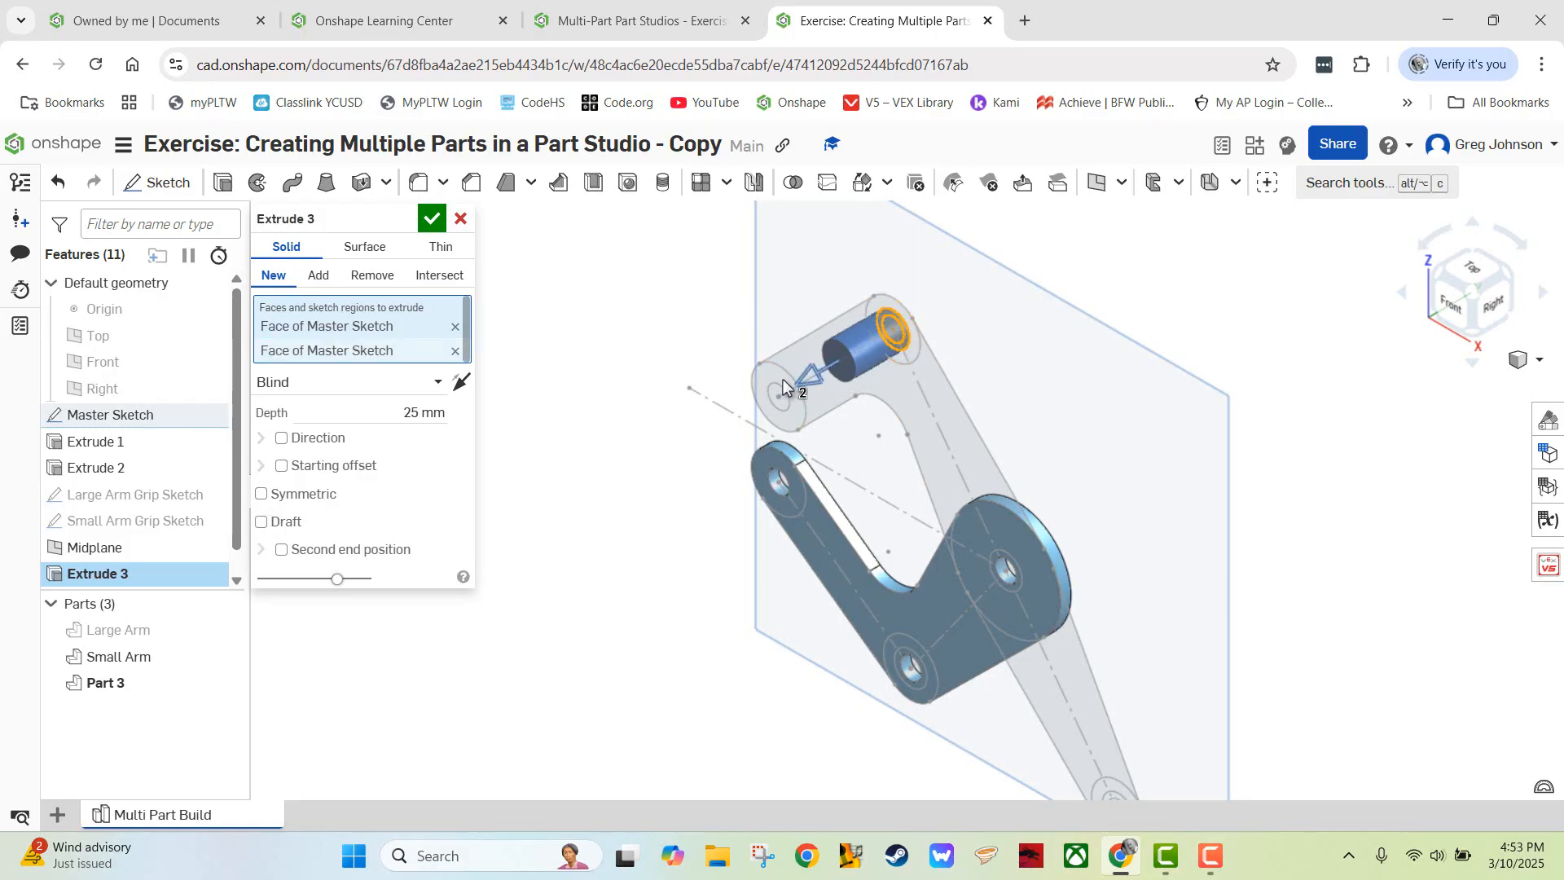
# - Flip the extrude direction toward the Small Arm and end it with Up to face at the Midplane
pyautogui.click(461, 382)
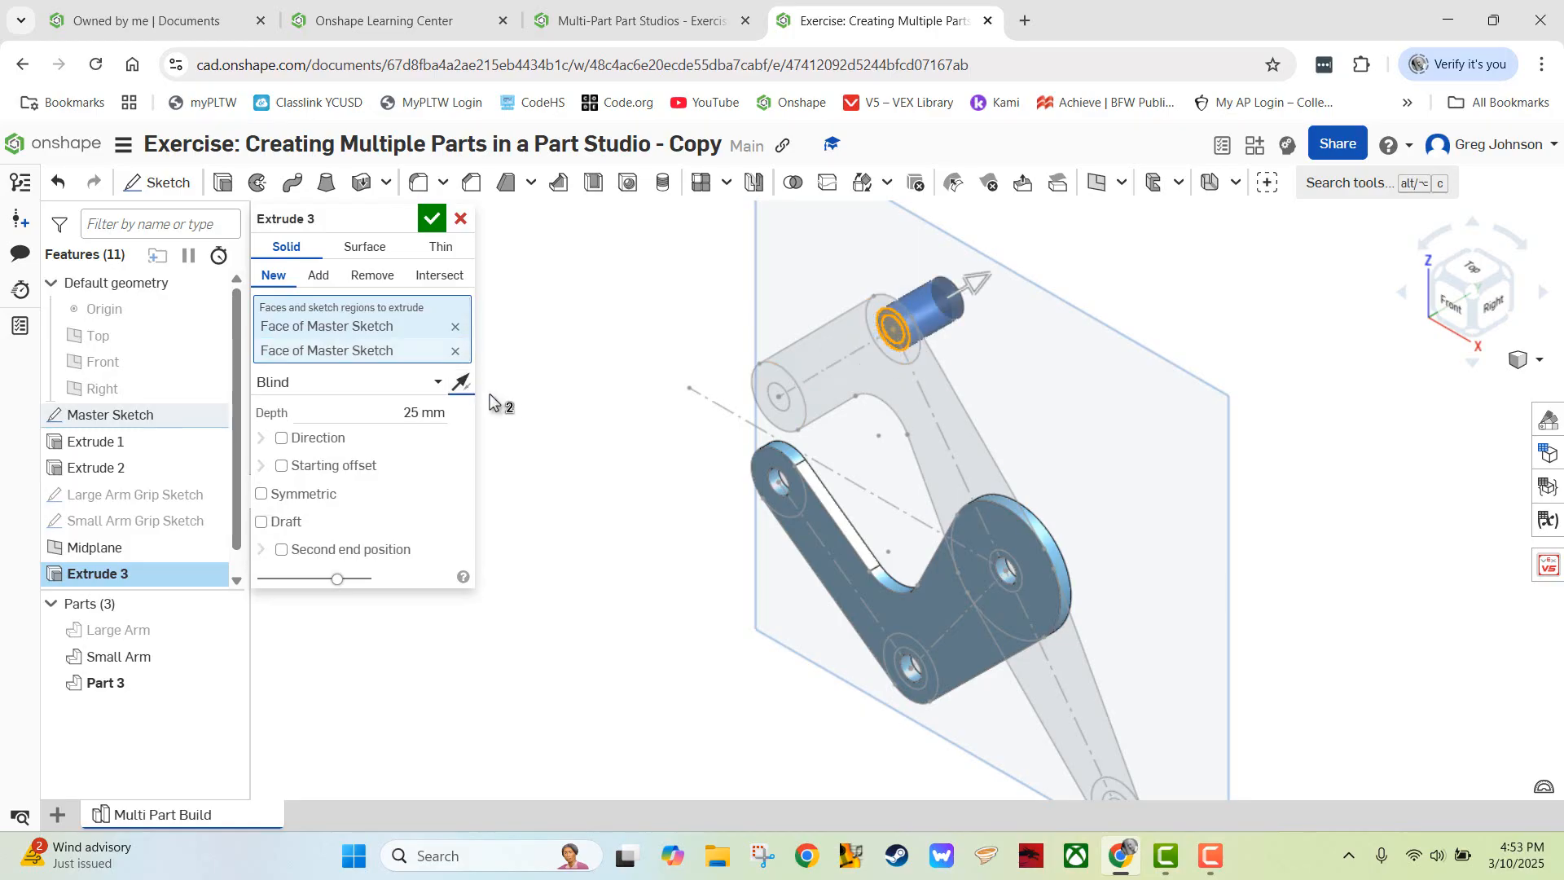
pyautogui.click(336, 383)
pyautogui.click(342, 466)
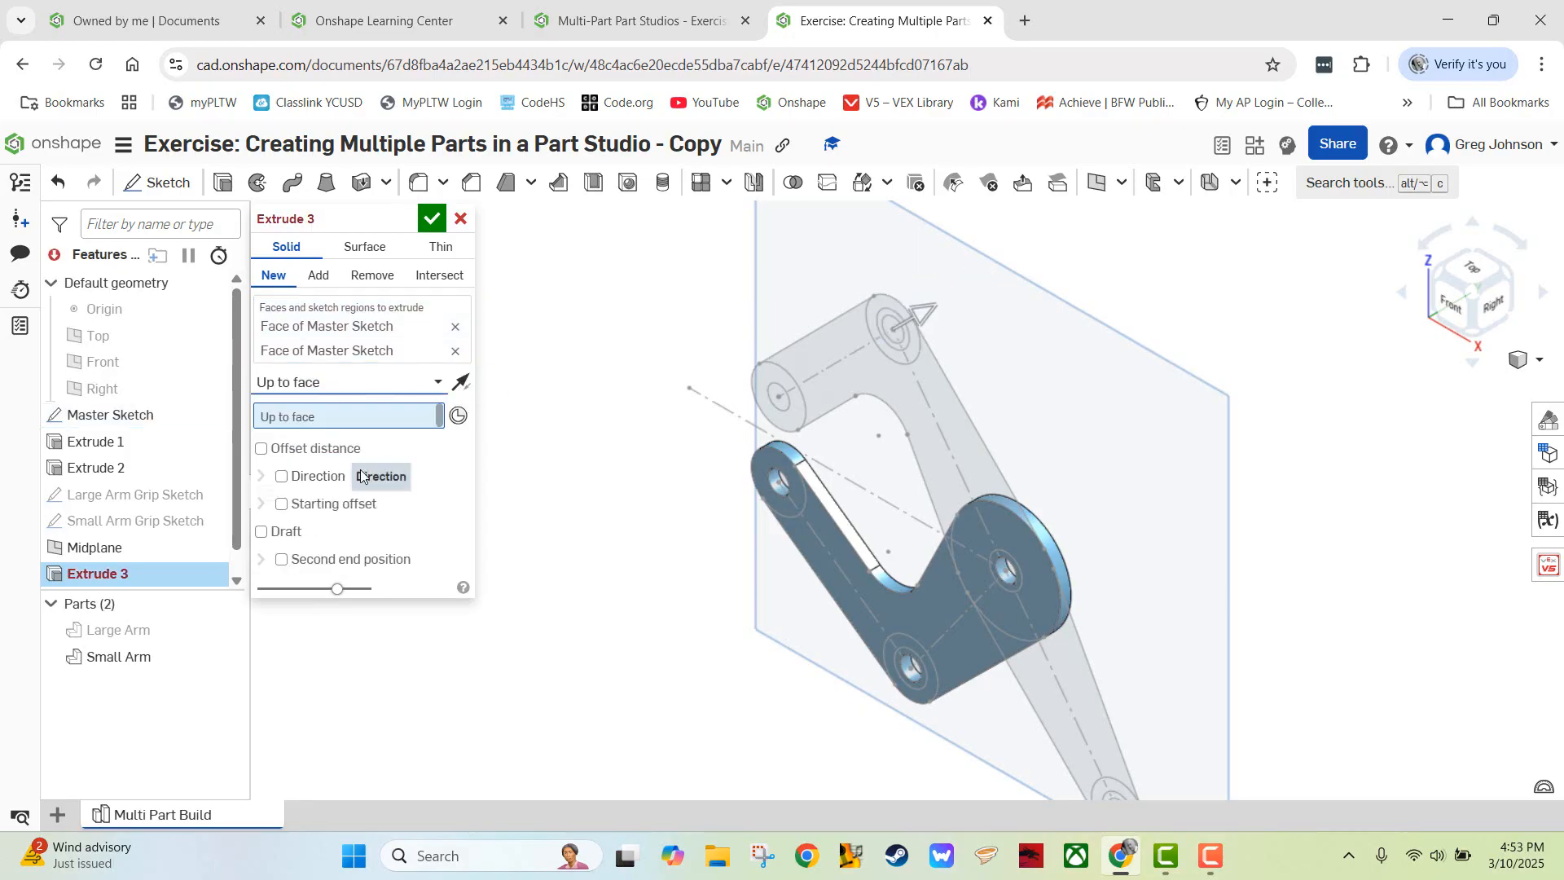
pyautogui.click(1105, 381)
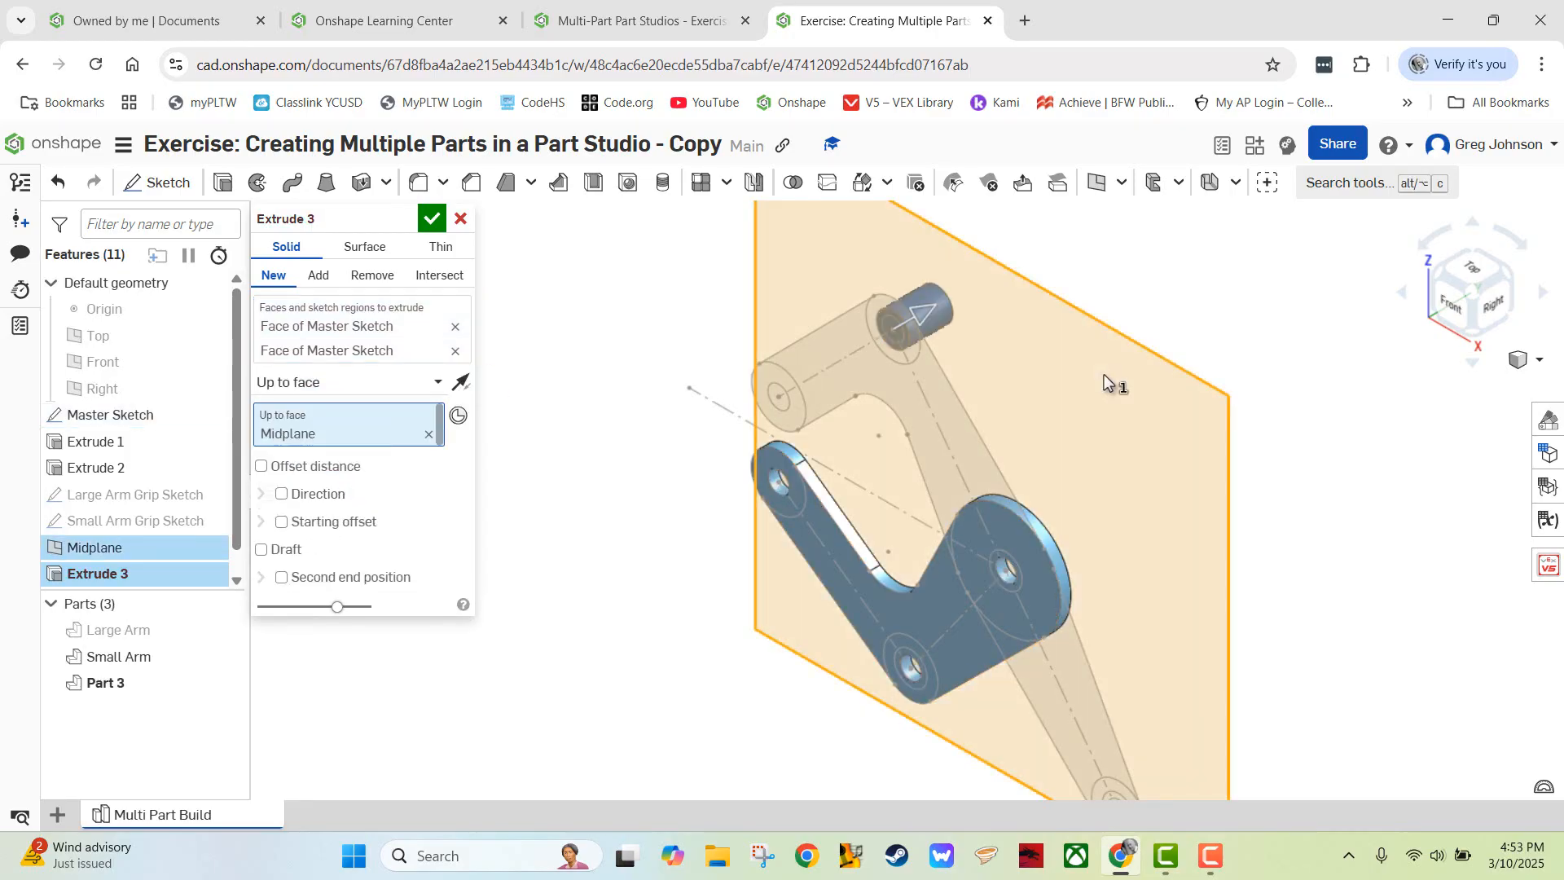
# - Add the medium circle's two regions at the pivot hole to the extrude profiles and reselect the Midplane as the end face
pyautogui.click(1013, 565)
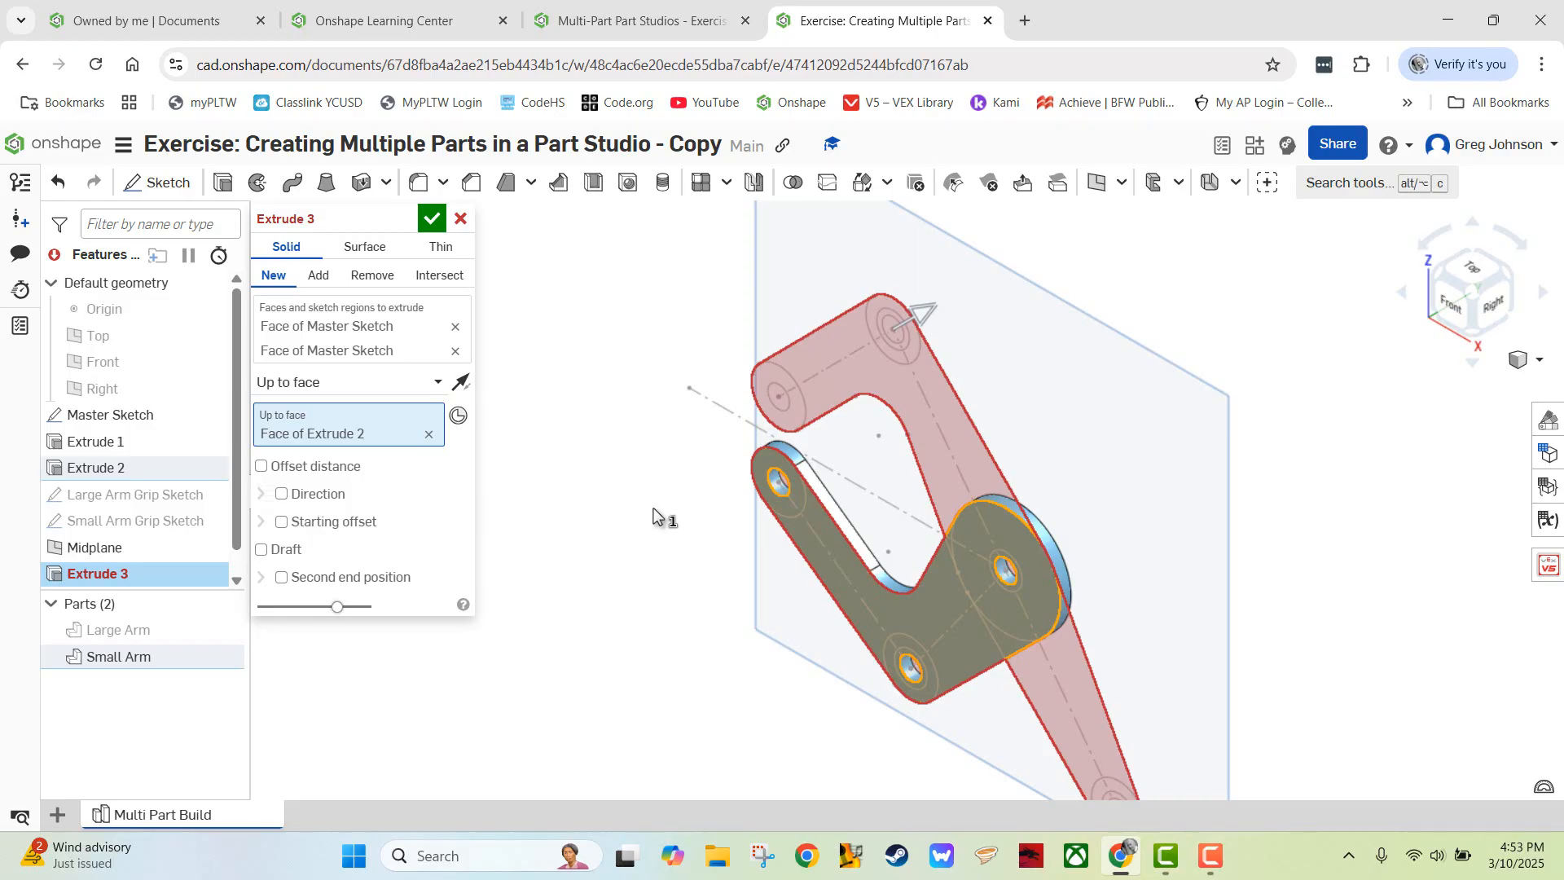
pyautogui.click(429, 435)
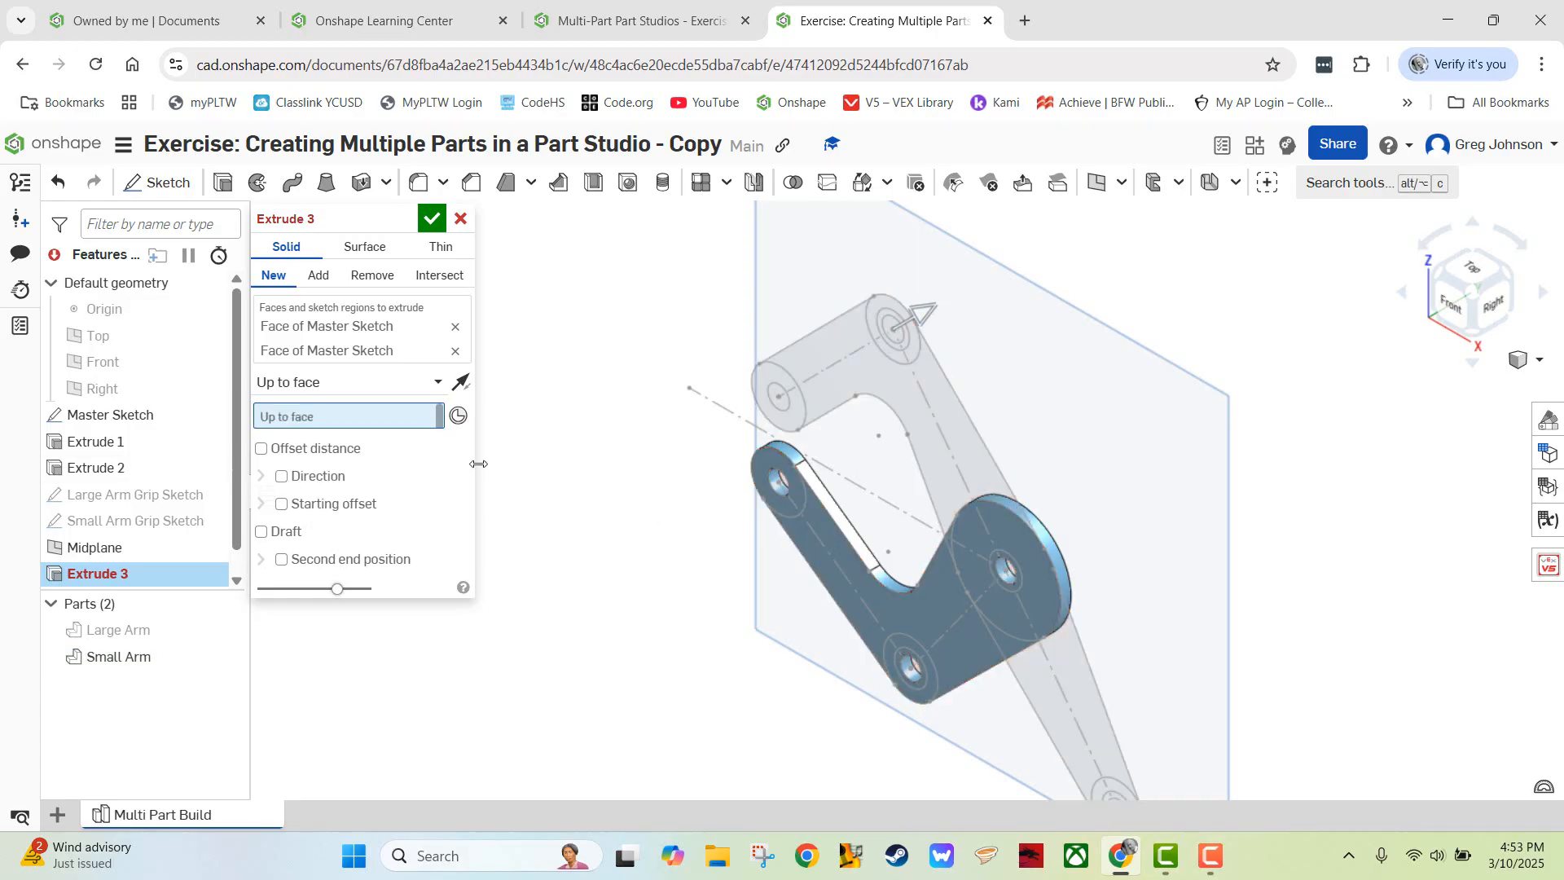
pyautogui.click(421, 359)
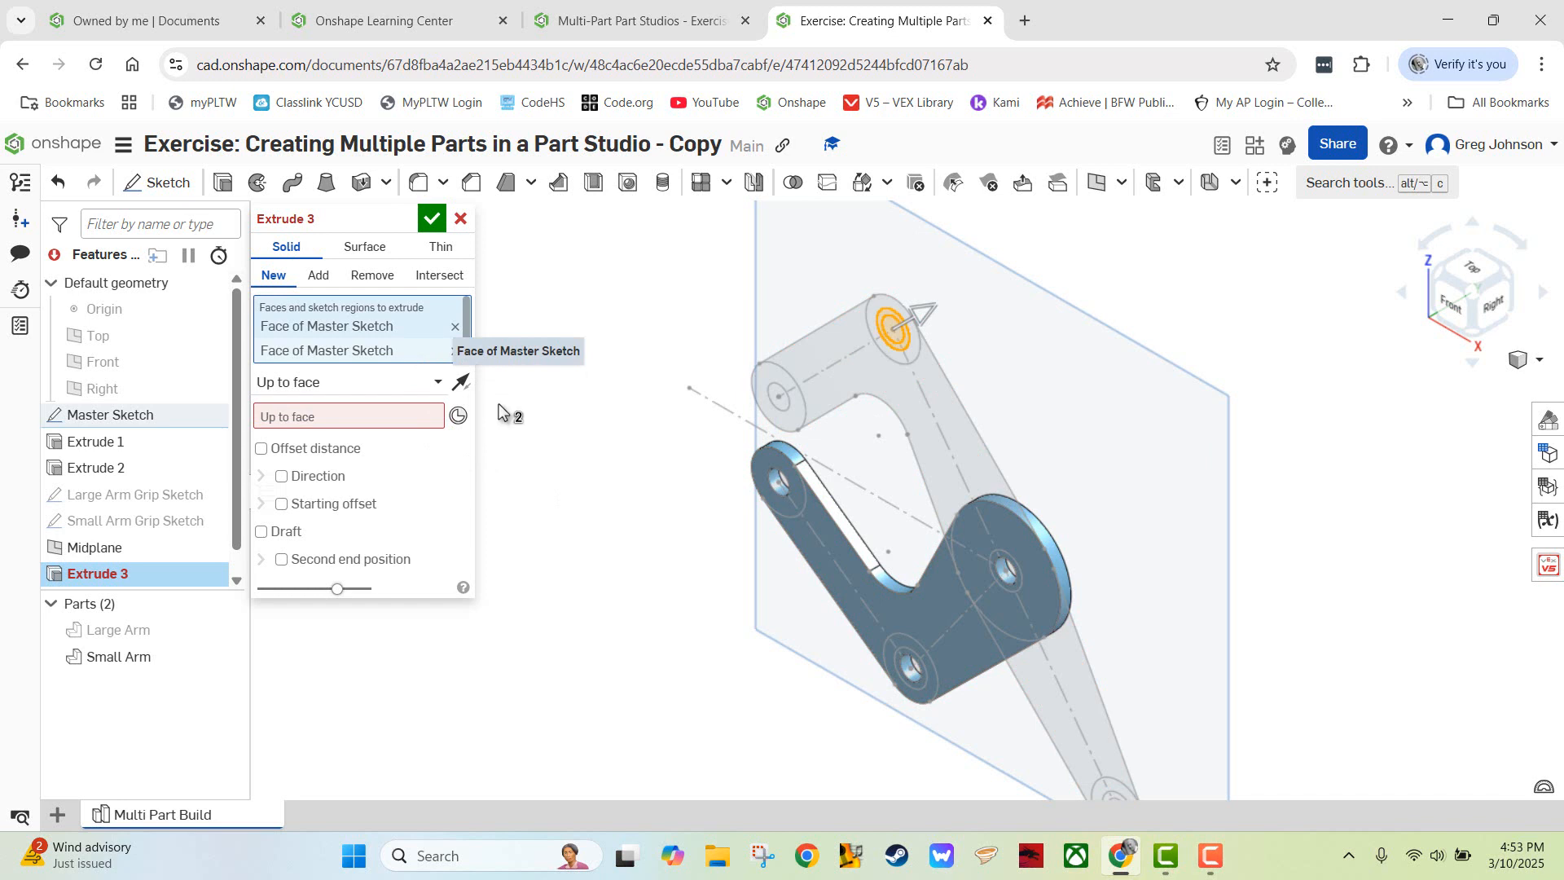
pyautogui.click(1006, 575)
pyautogui.click(1022, 590)
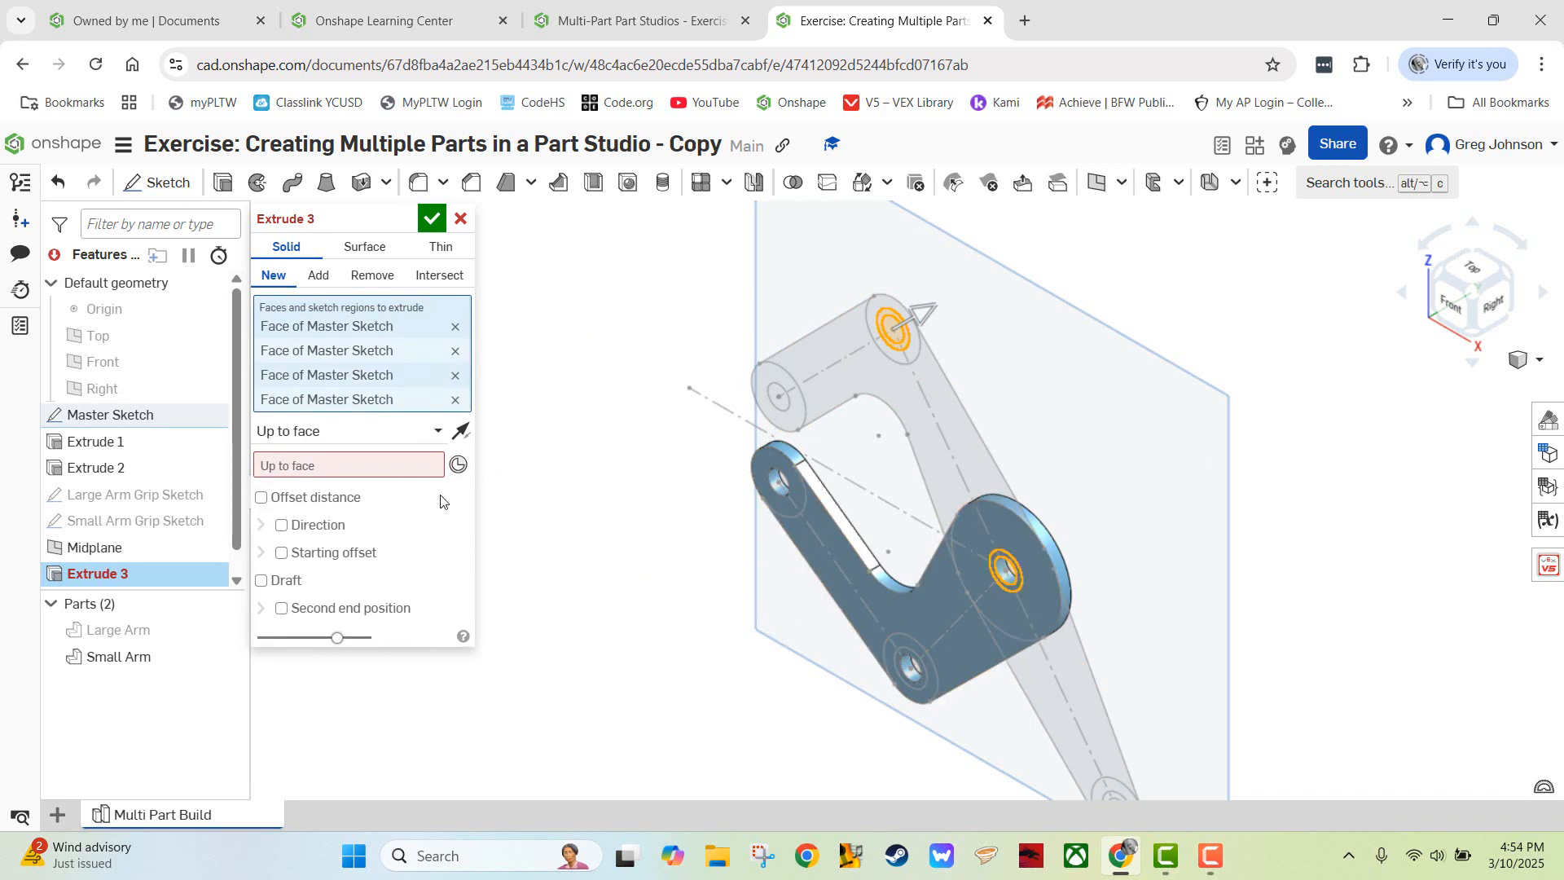
pyautogui.click(358, 471)
pyautogui.click(1060, 444)
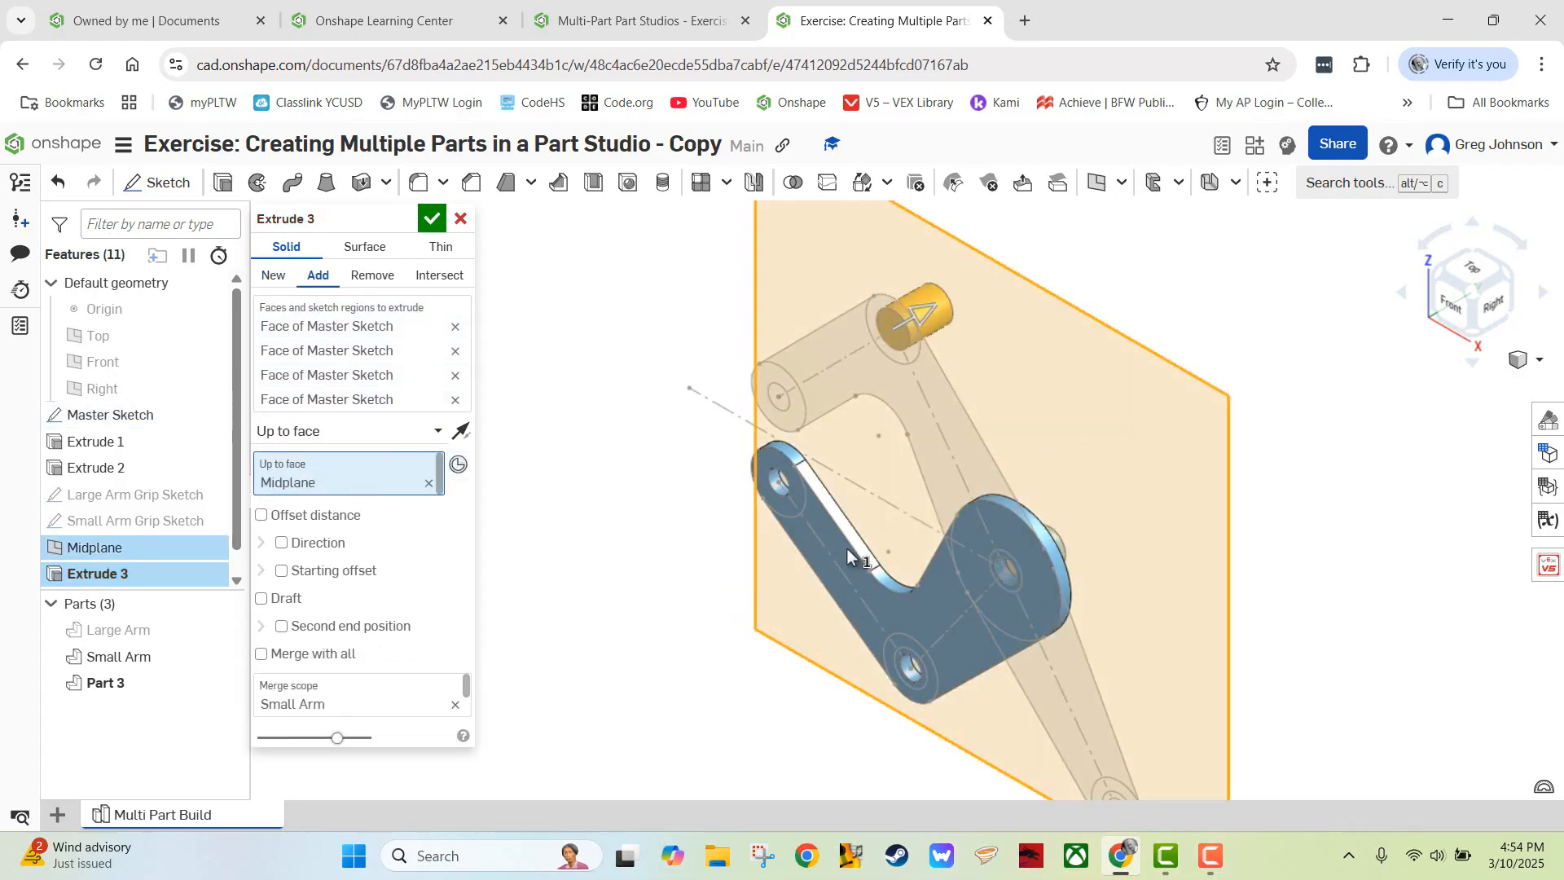
# - Show the Large Arm, add a second end position Up to face at its front face, accept the extrude, and hide the Master Sketch
pyautogui.moveTo(621, 537); pyautogui.dragTo(653, 551, button='right')
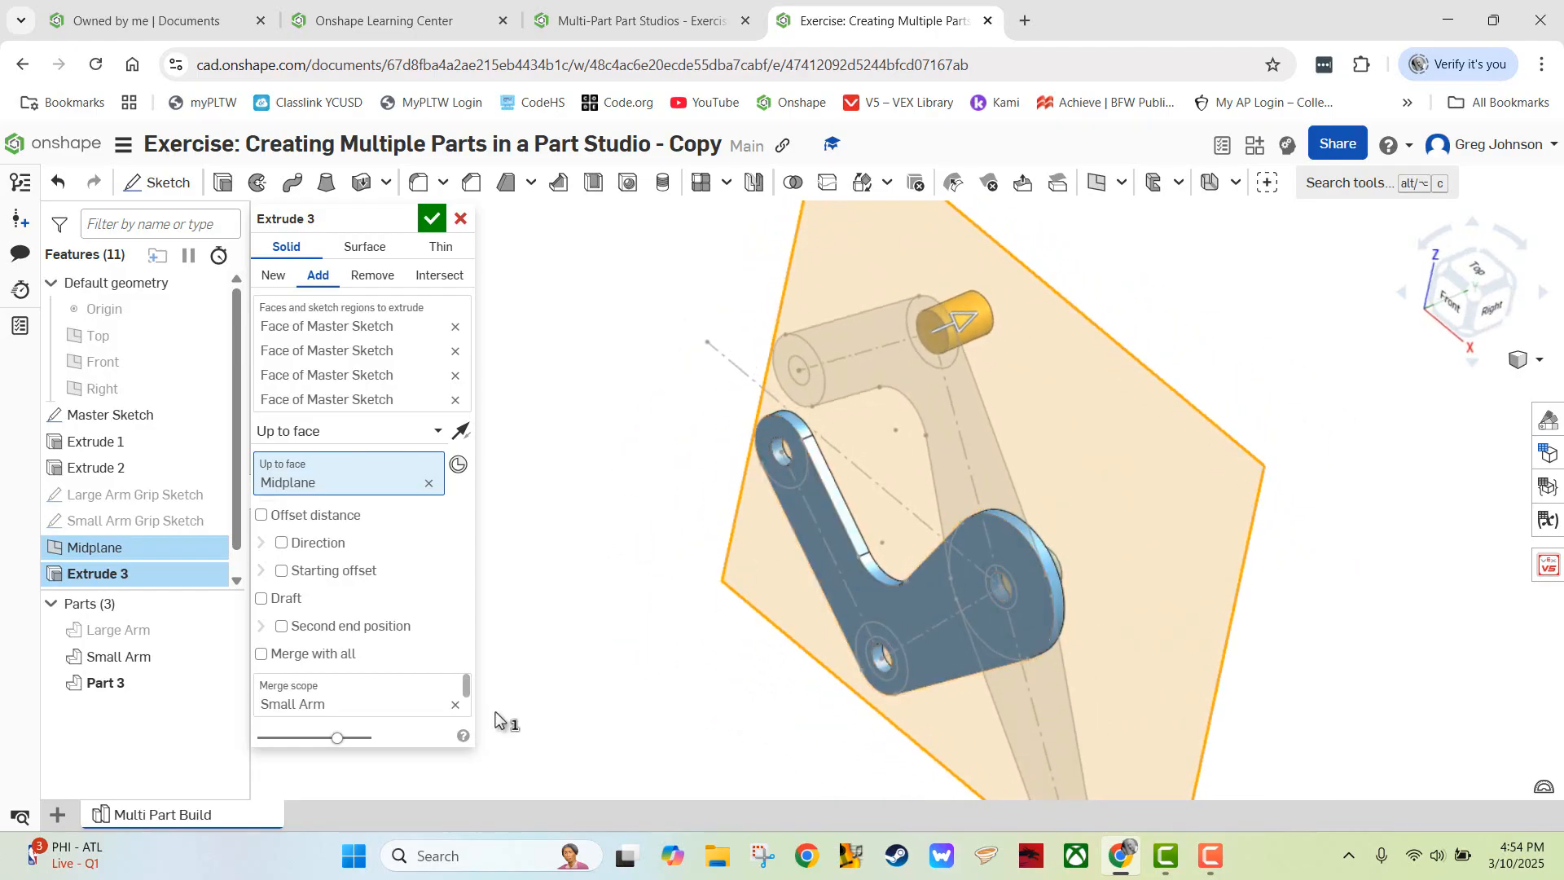
pyautogui.click(224, 656)
pyautogui.click(224, 657)
pyautogui.click(281, 626)
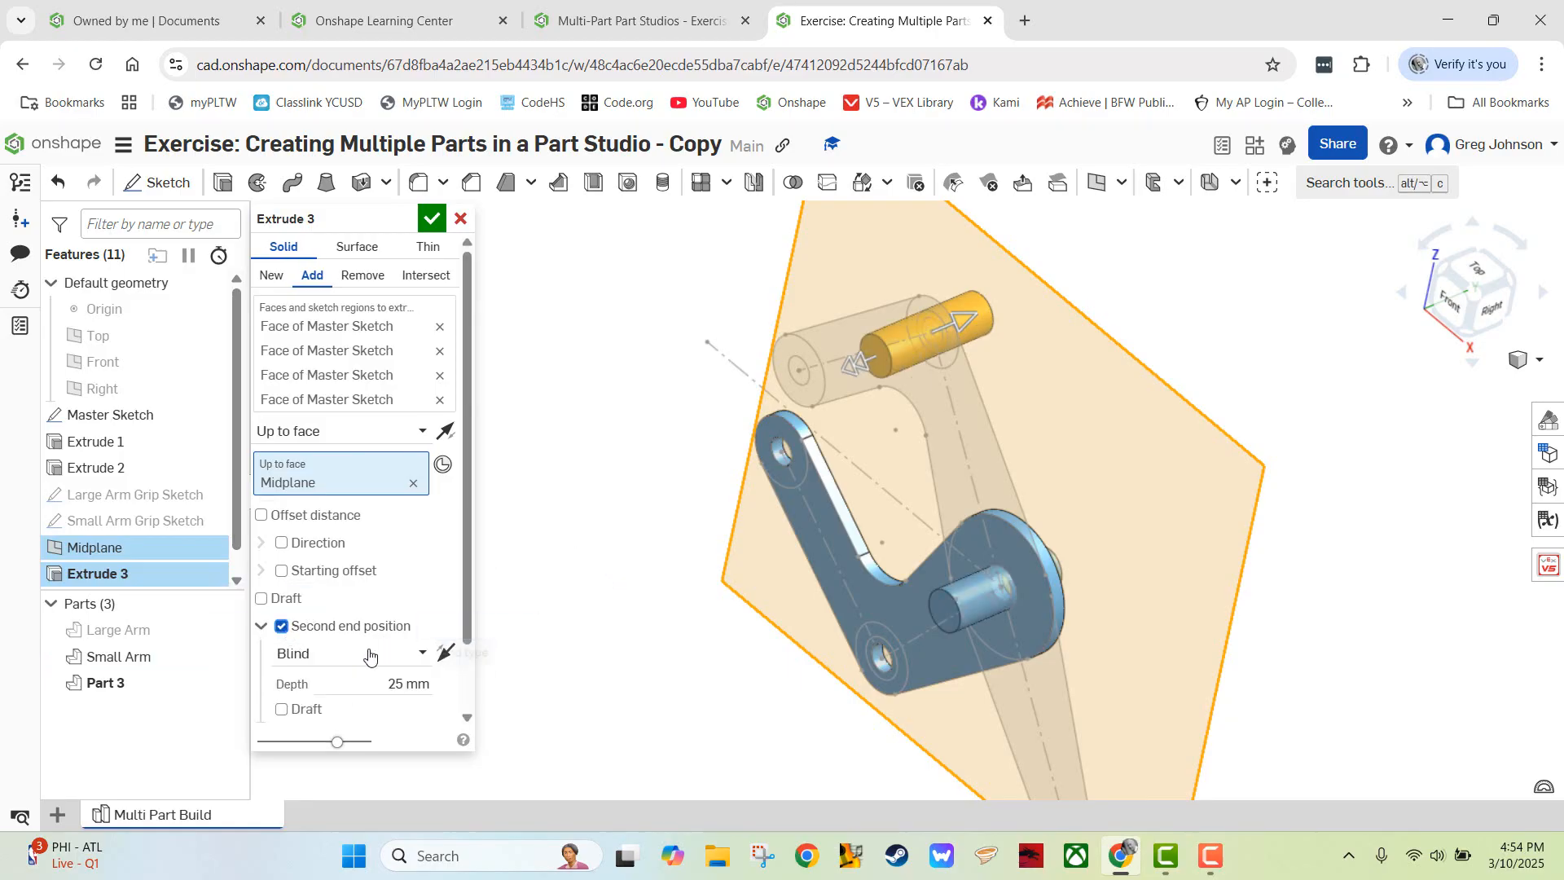
pyautogui.click(366, 657)
pyautogui.click(361, 543)
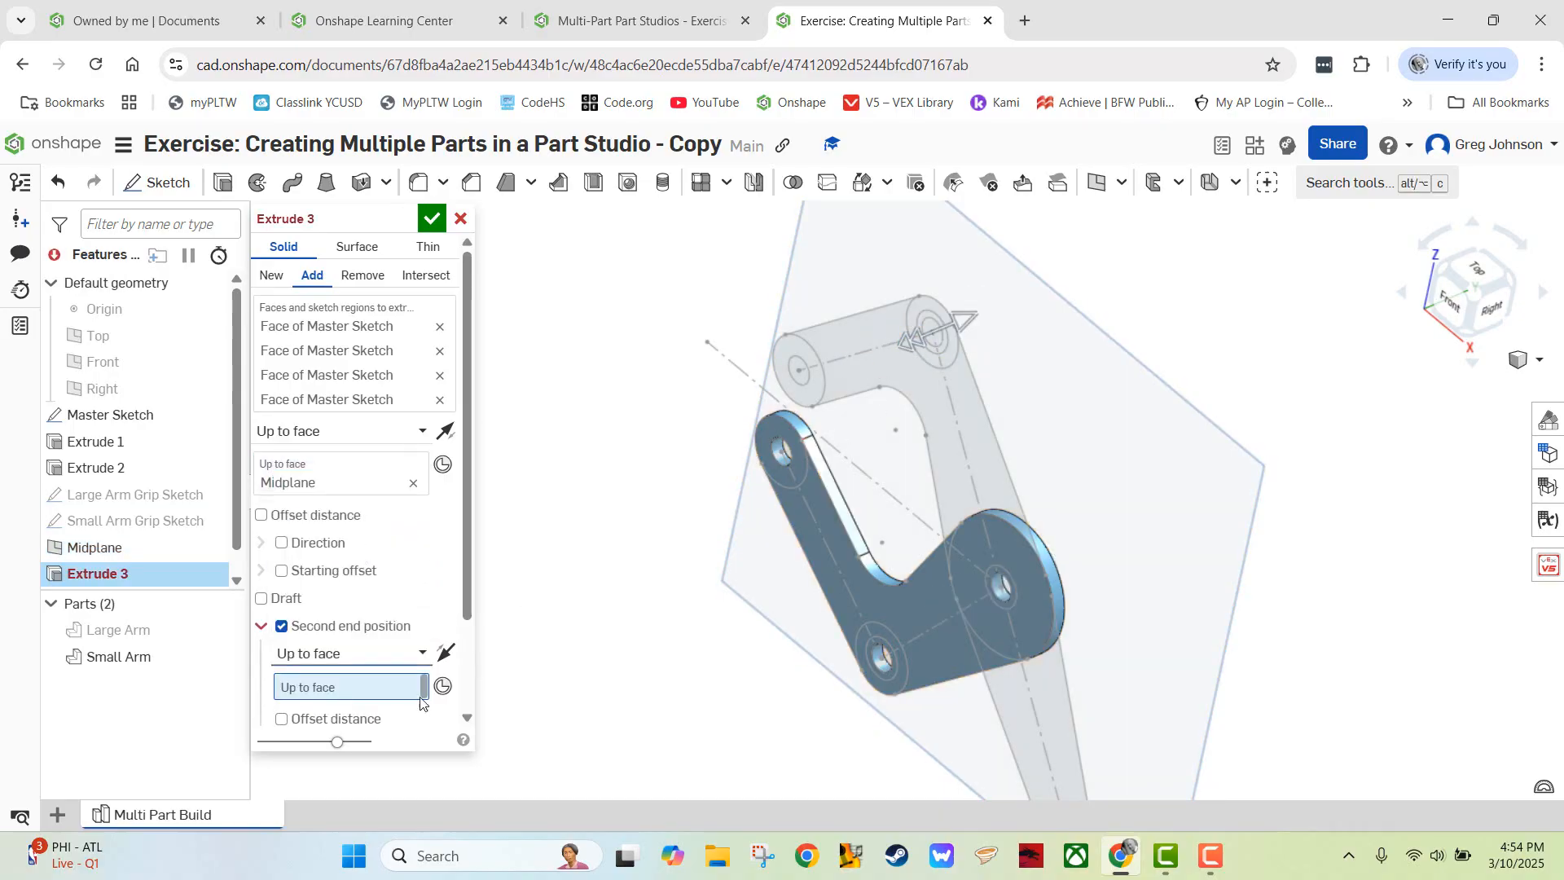
pyautogui.click(223, 631)
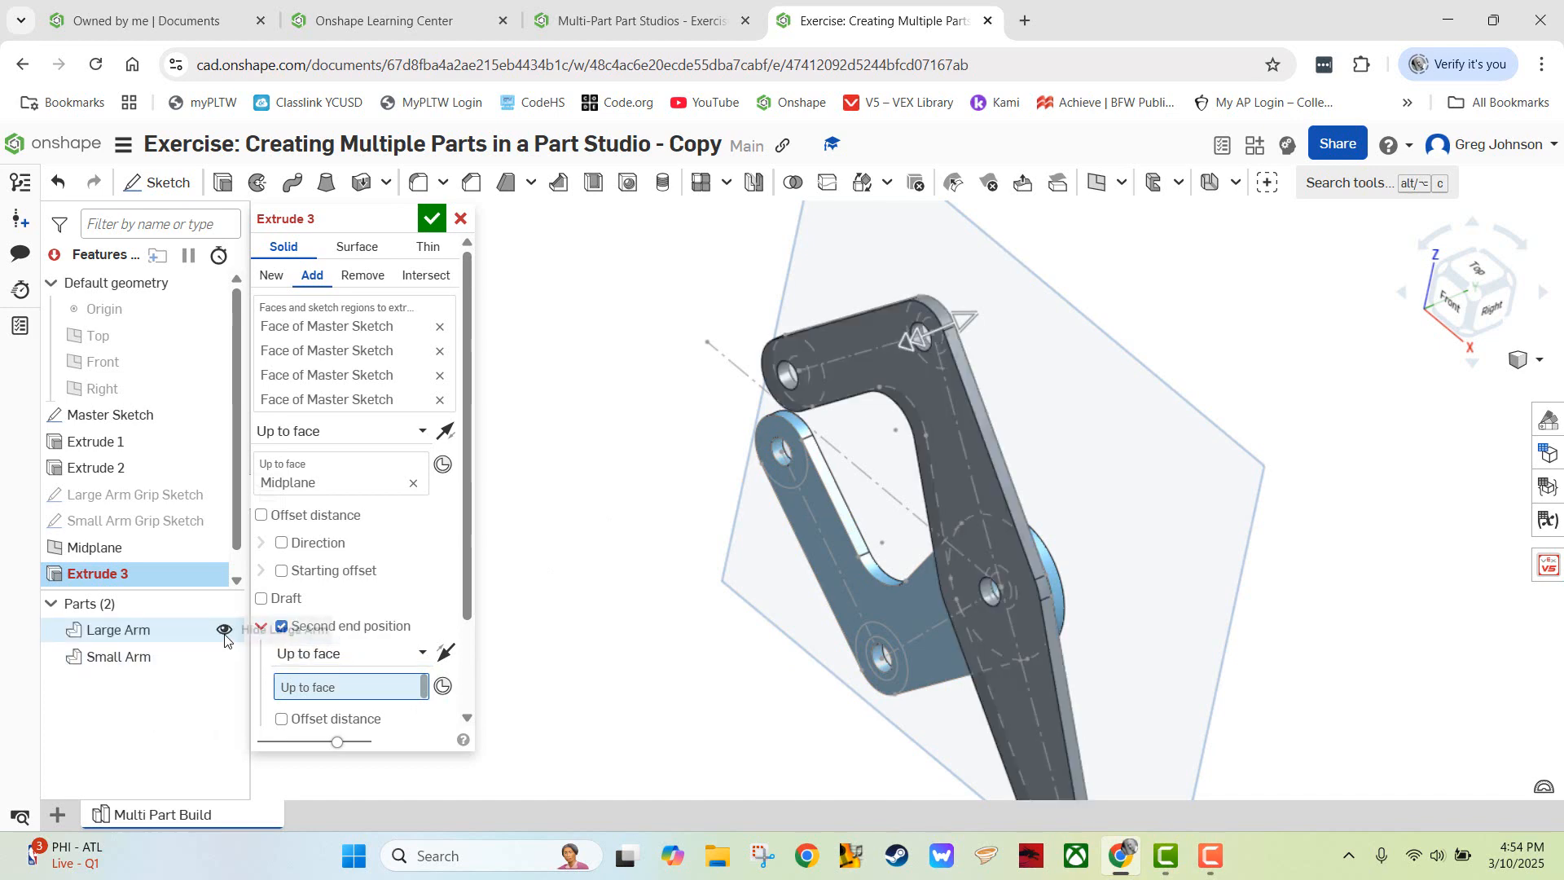
pyautogui.click(863, 368)
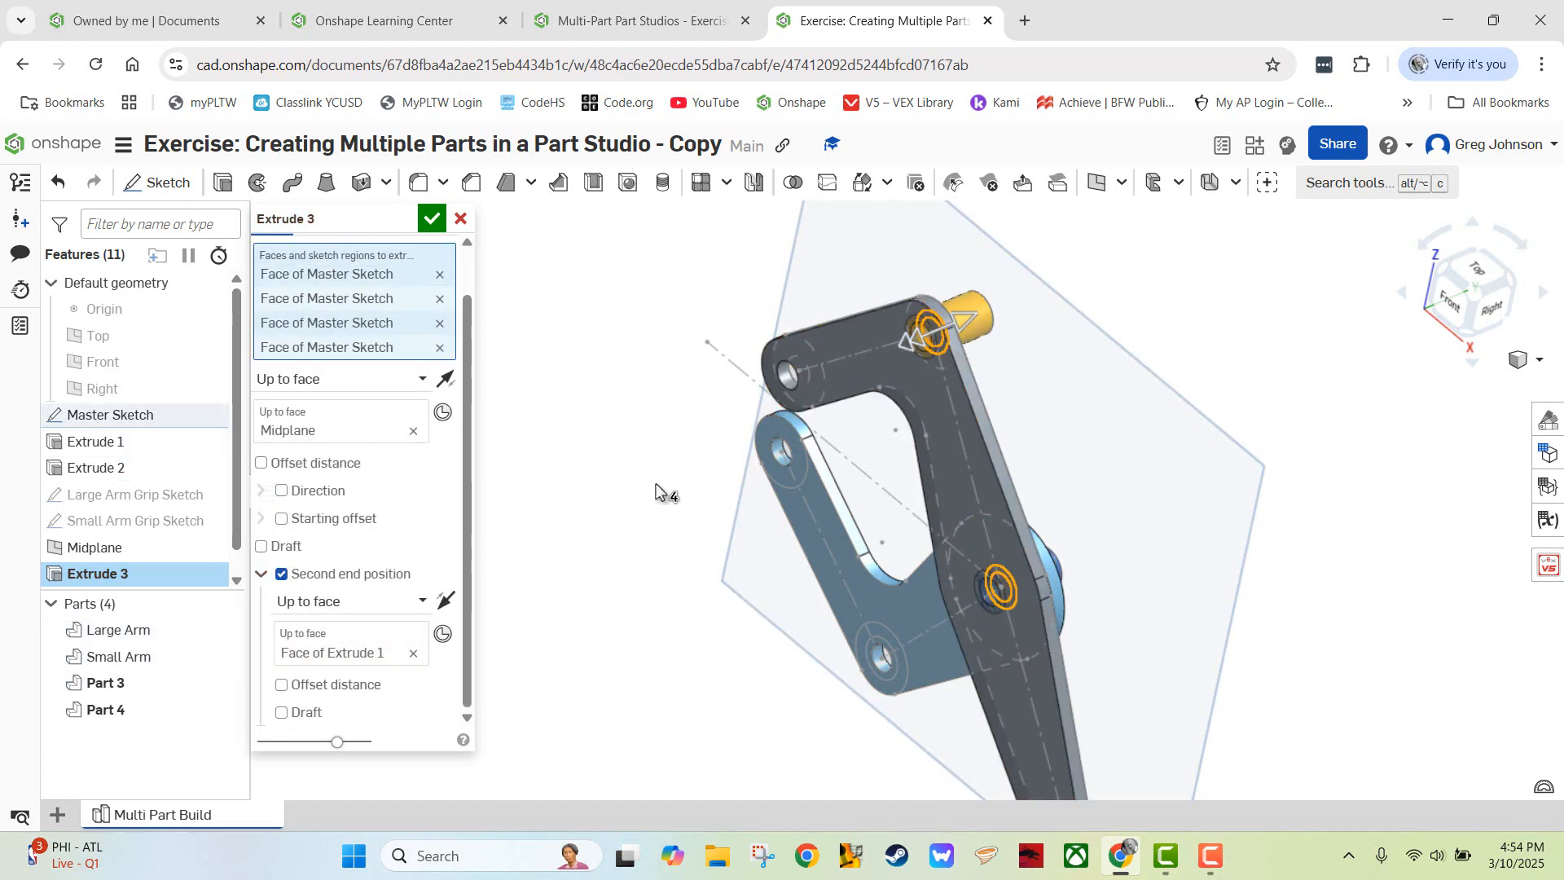
pyautogui.click(432, 219)
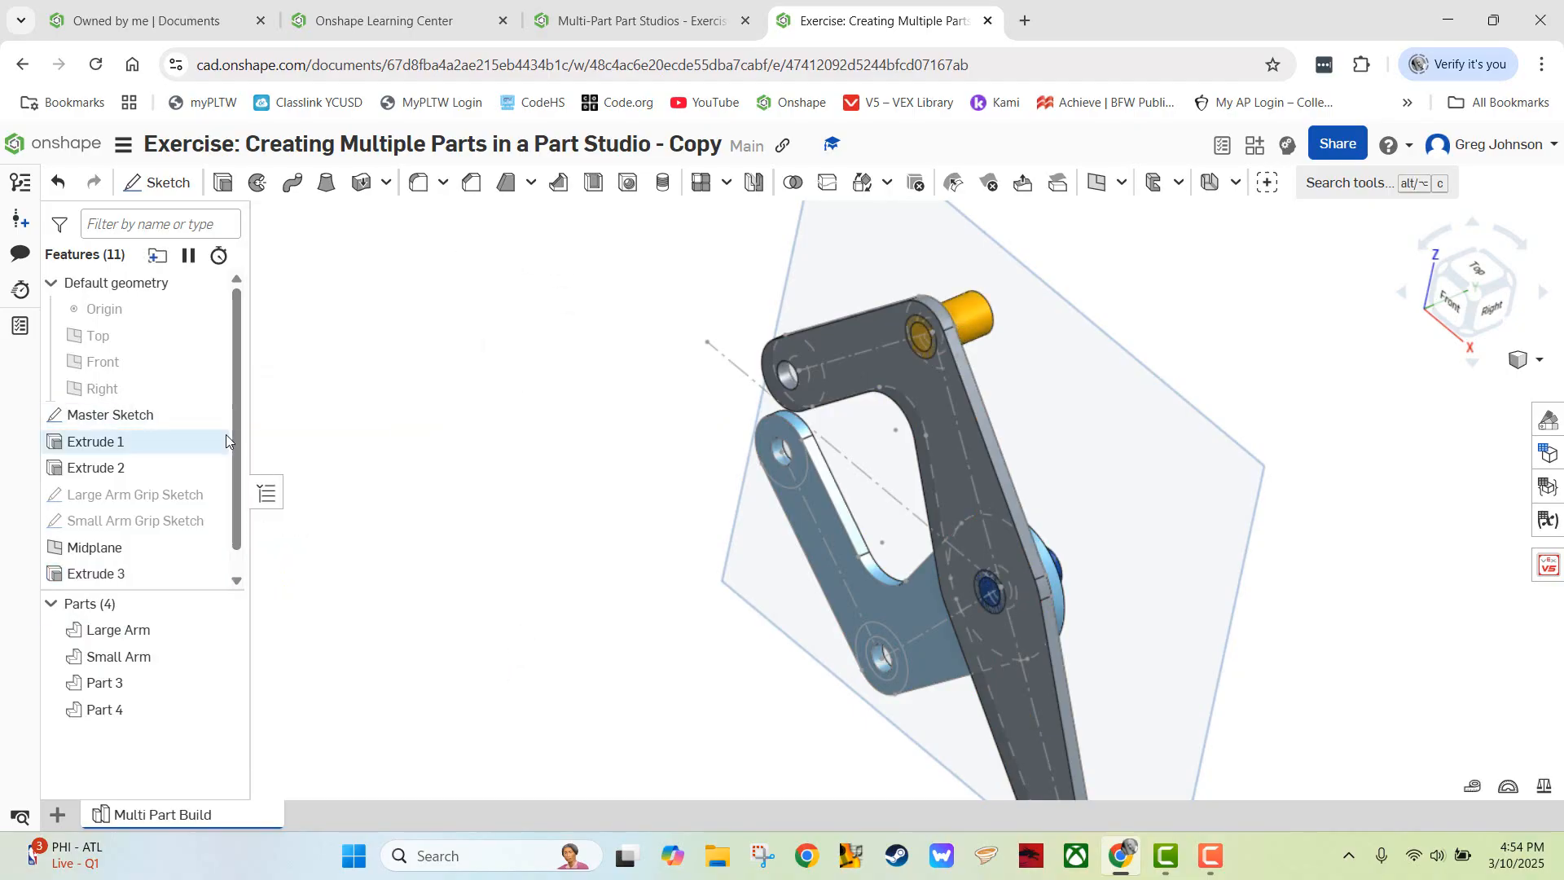
pyautogui.click(215, 415)
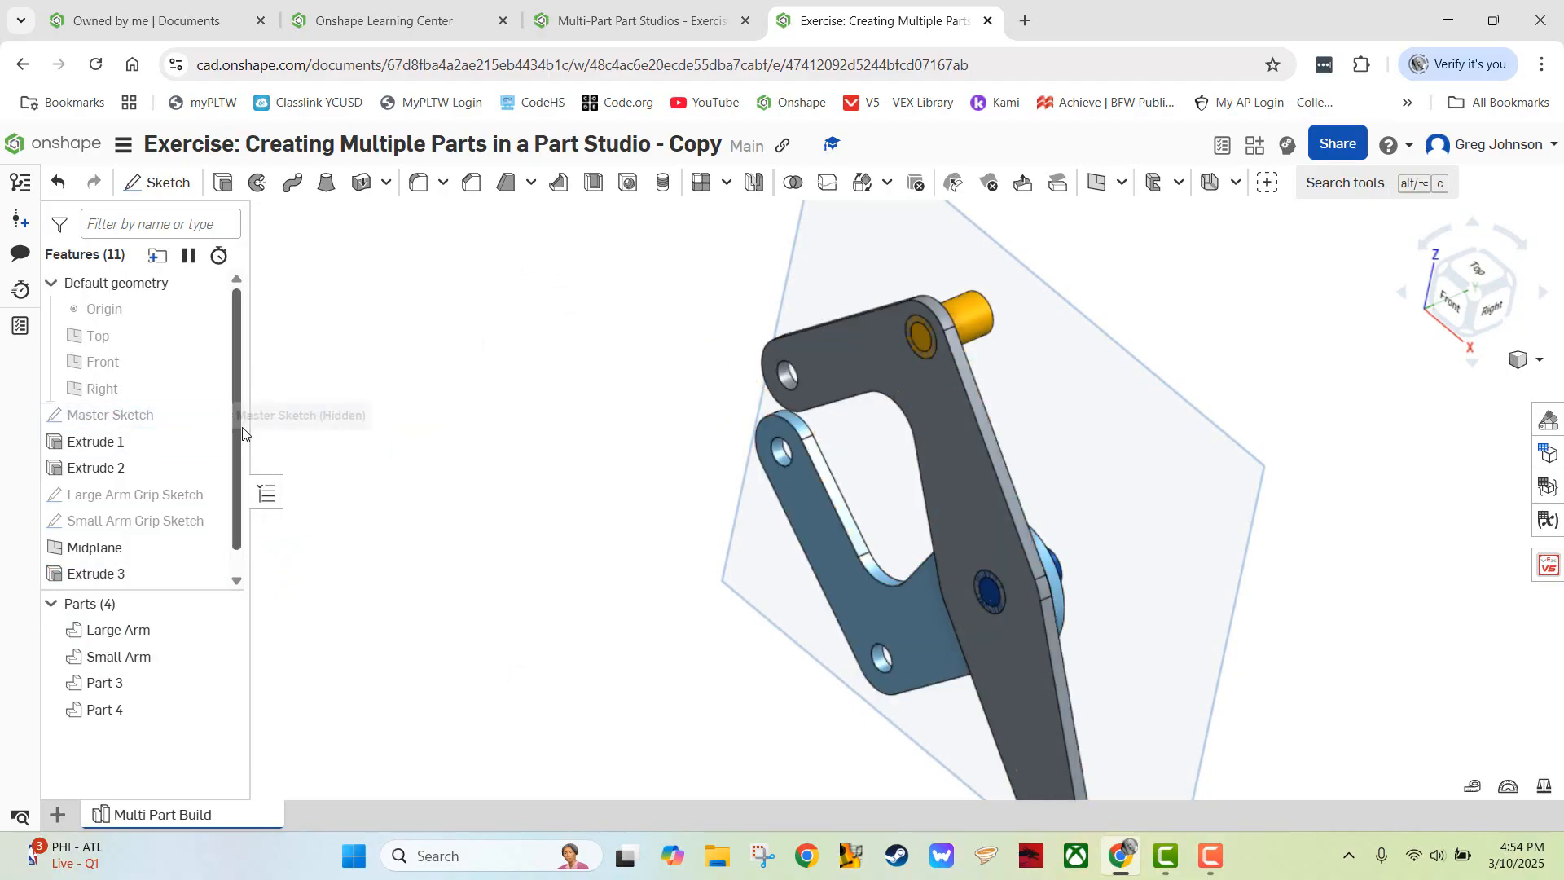
# - Compare the two extruded pins with the step 10 instructions, glance at step 11, and inspect the pin ends in the part studio
pyautogui.click(621, 25)
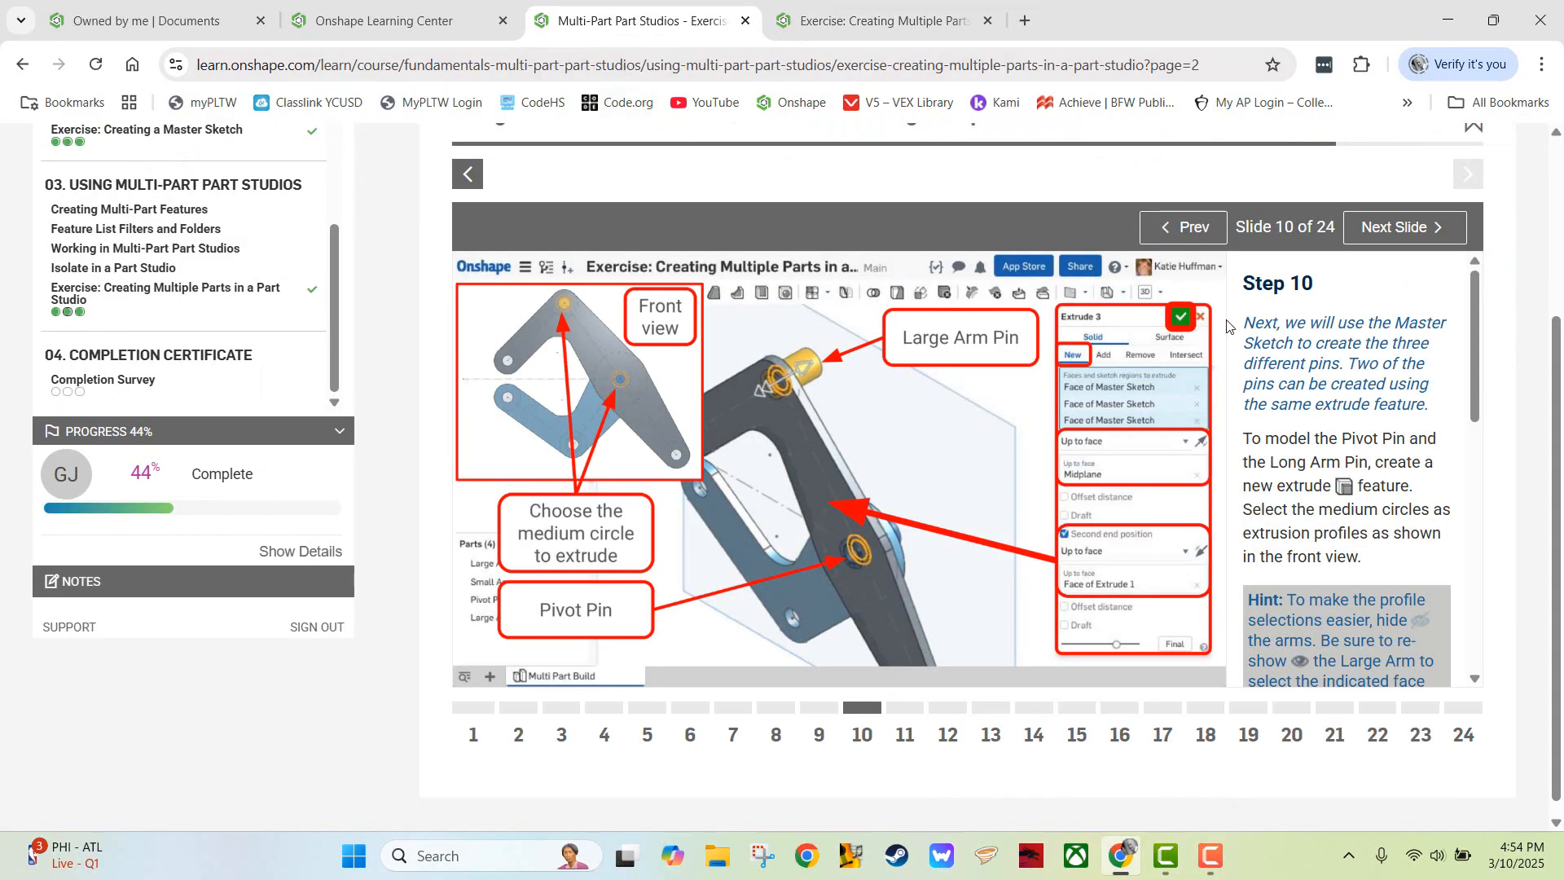
pyautogui.click(1403, 228)
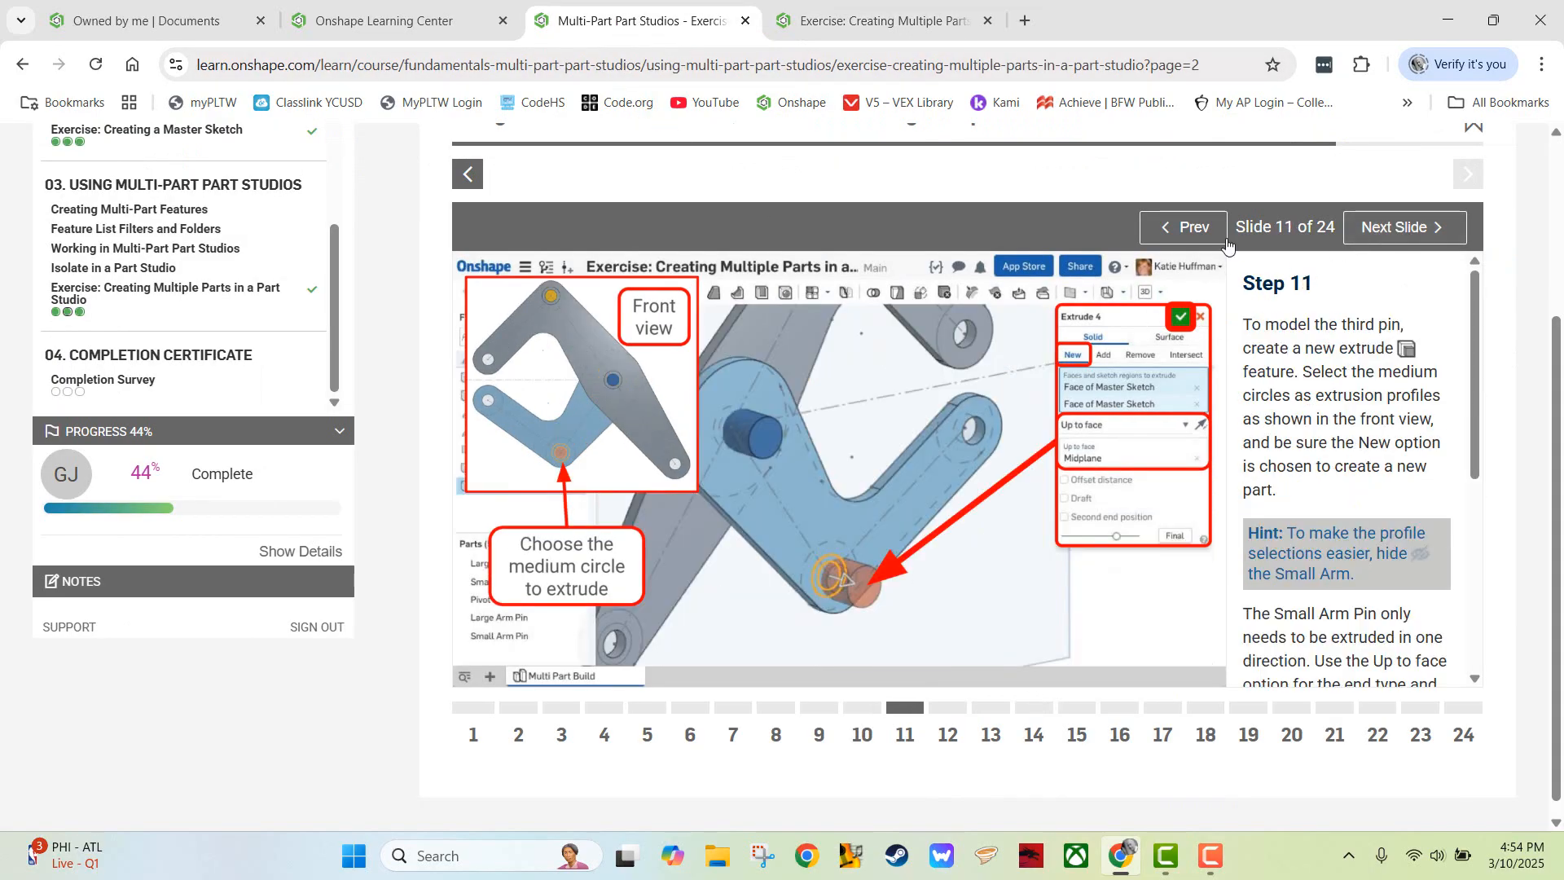
pyautogui.click(1204, 239)
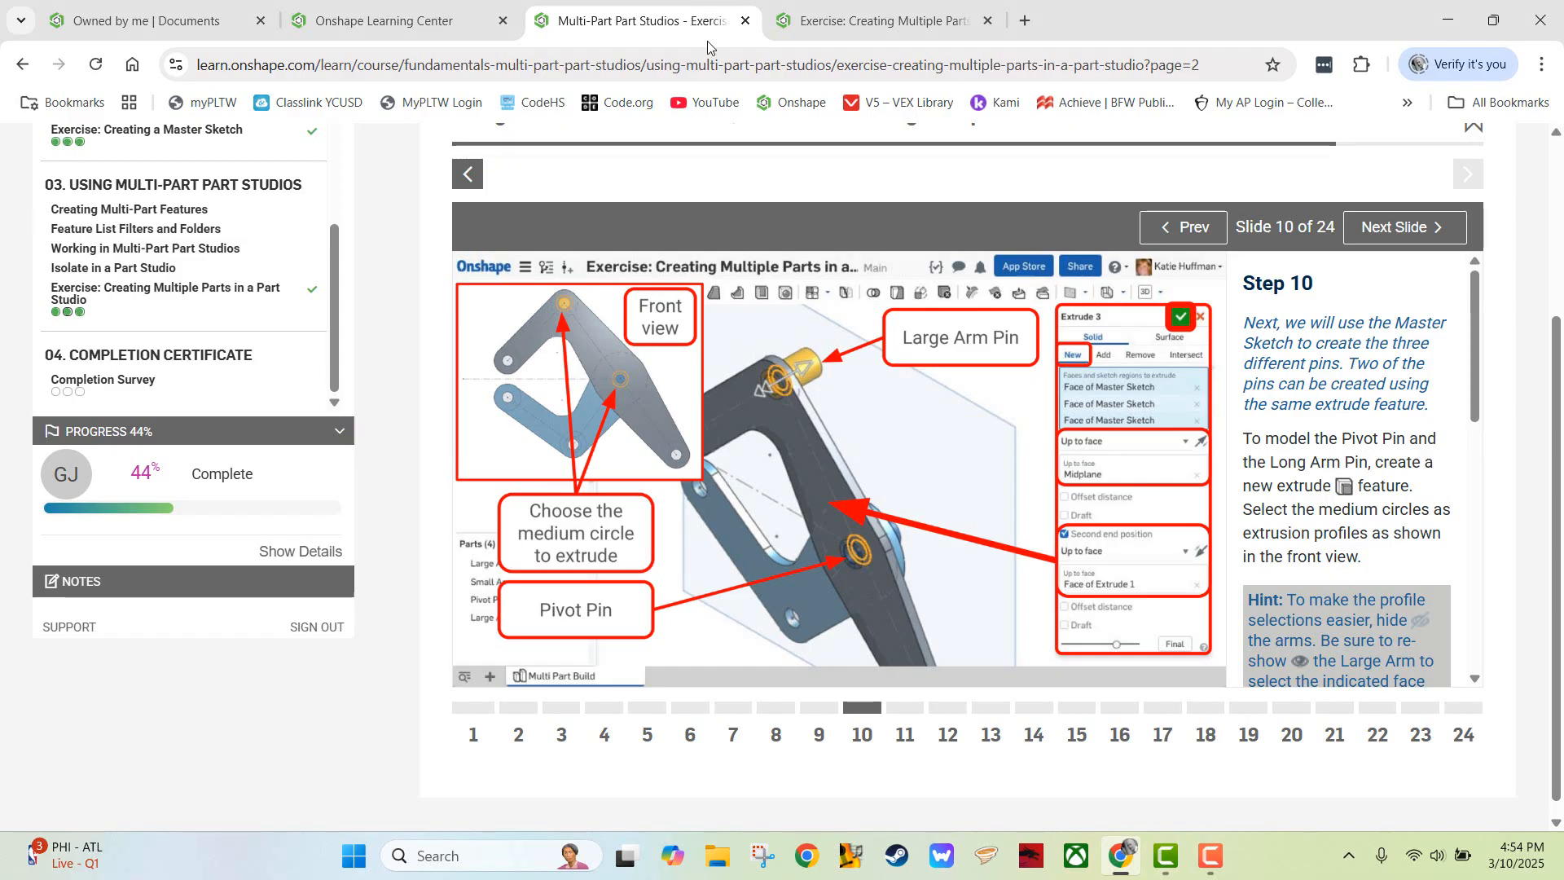
pyautogui.click(873, 23)
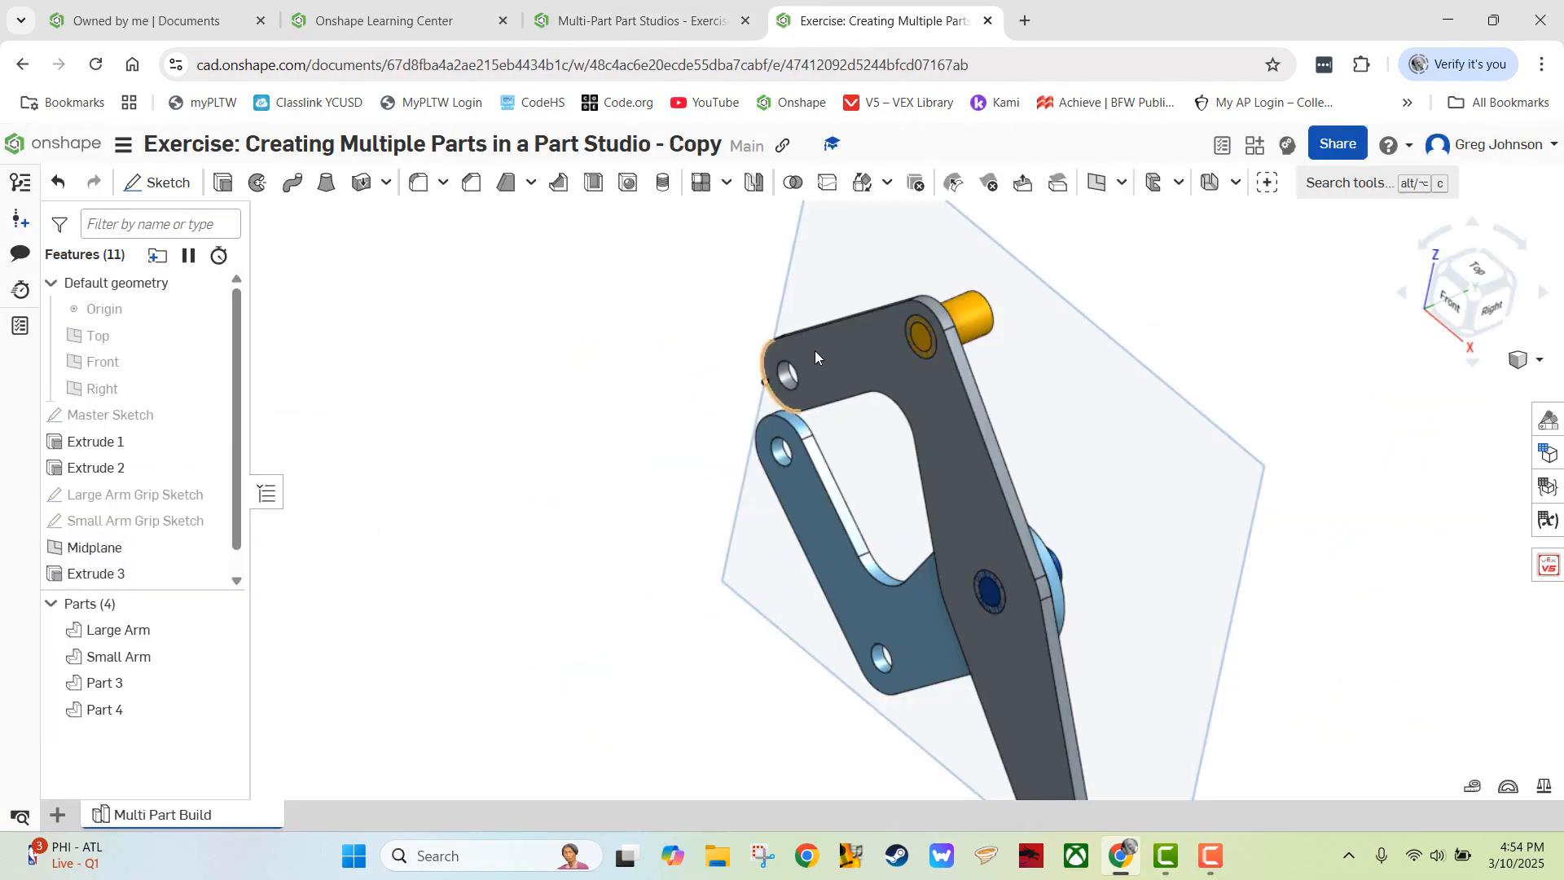
pyautogui.scroll(5, 964, 364)
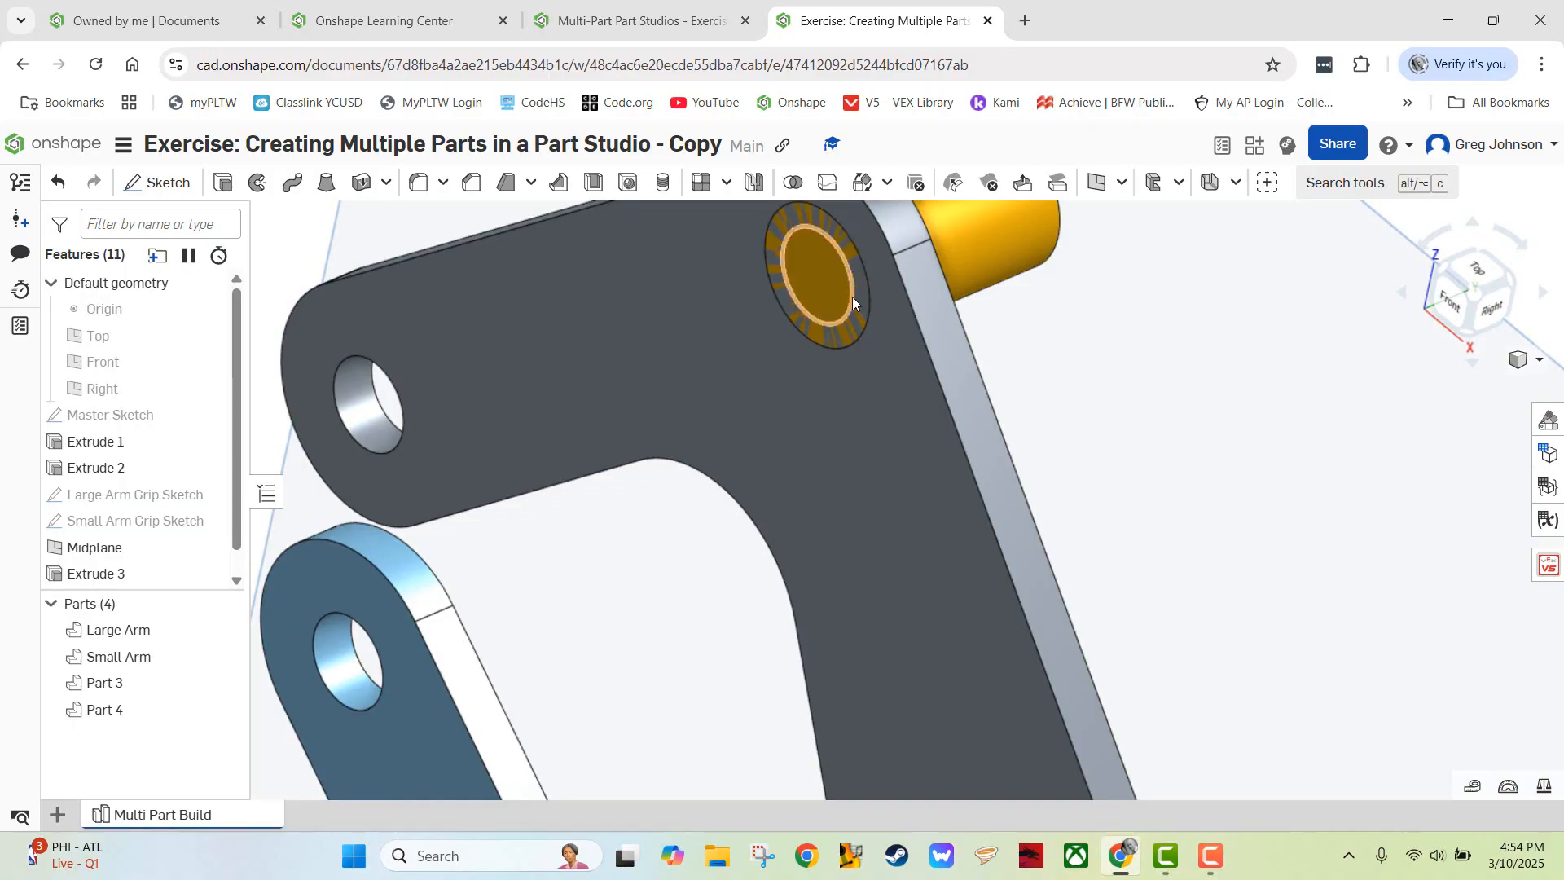
pyautogui.scroll(-5, 852, 296)
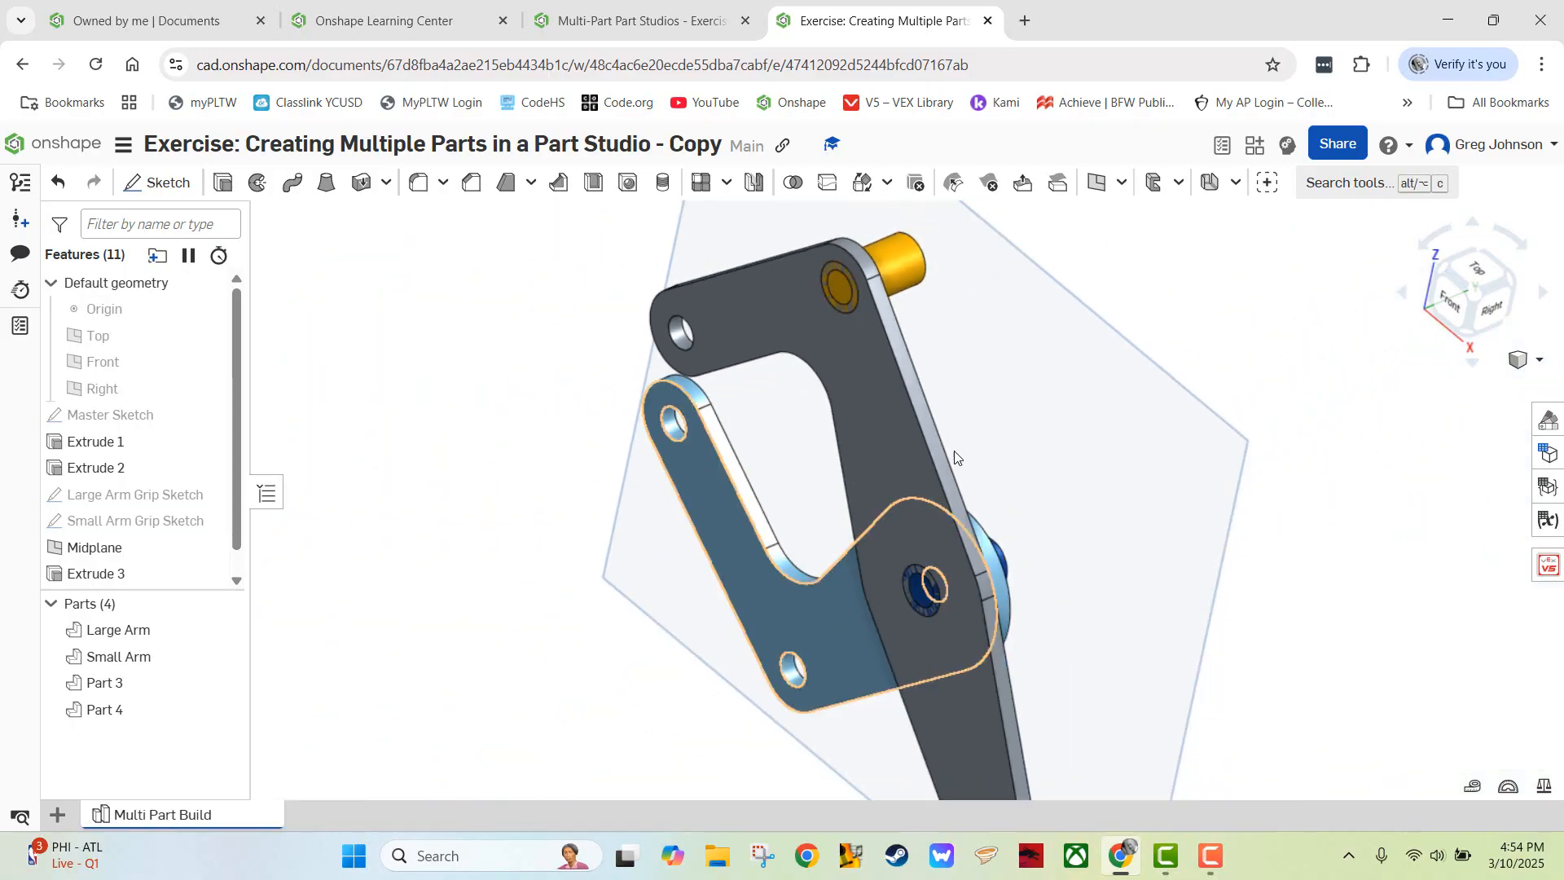
pyautogui.click(1475, 298)
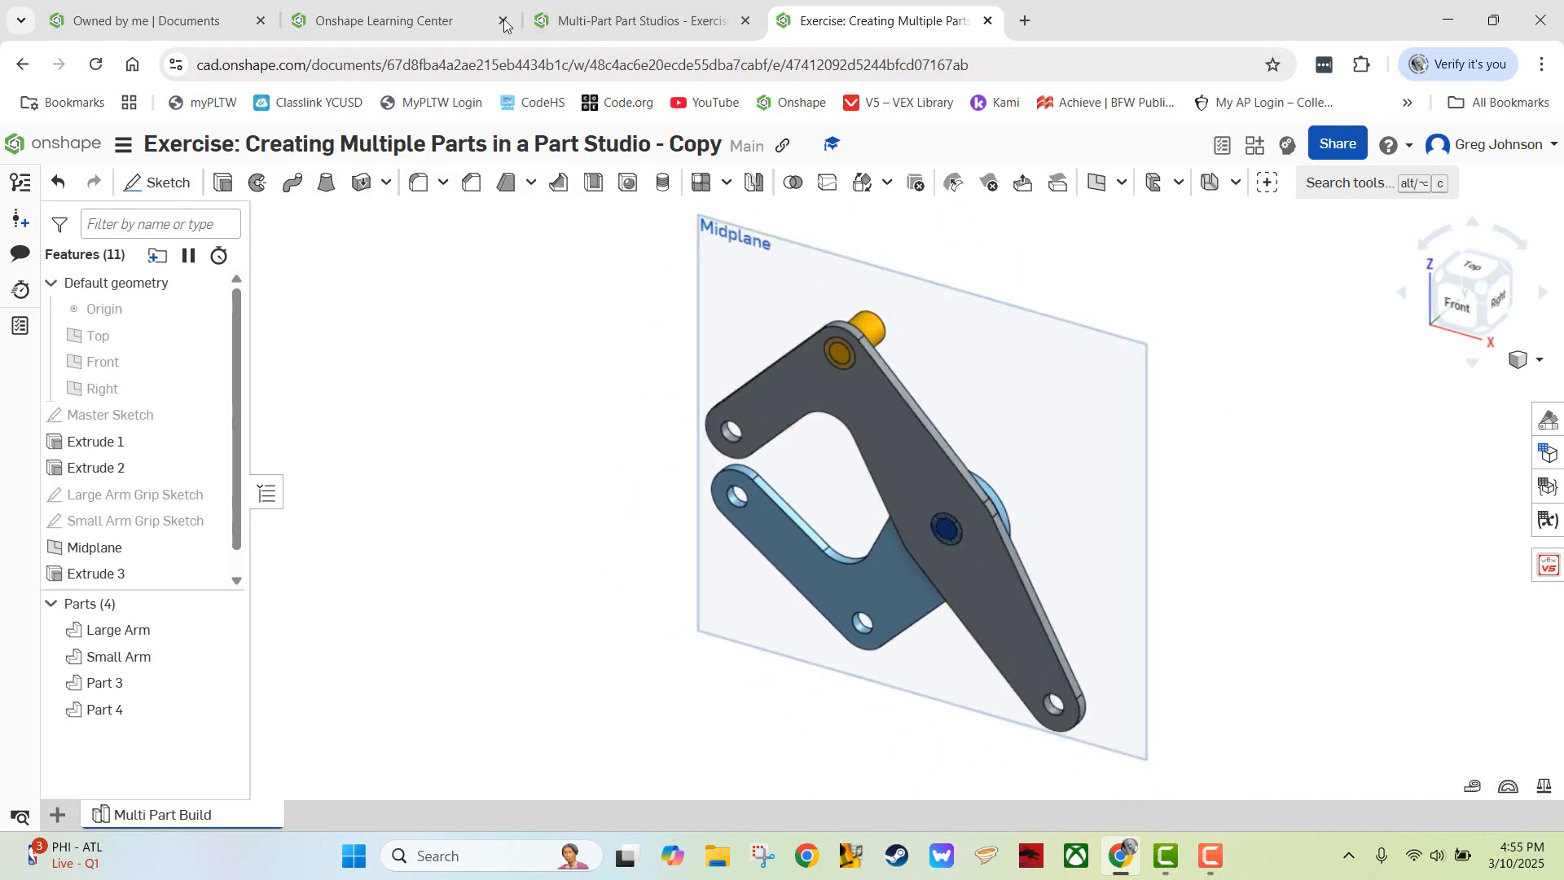
# - Consult the Step 11 instructions for modelling the third pin in the learning course, then return to the Part Studio
pyautogui.click(604, 22)
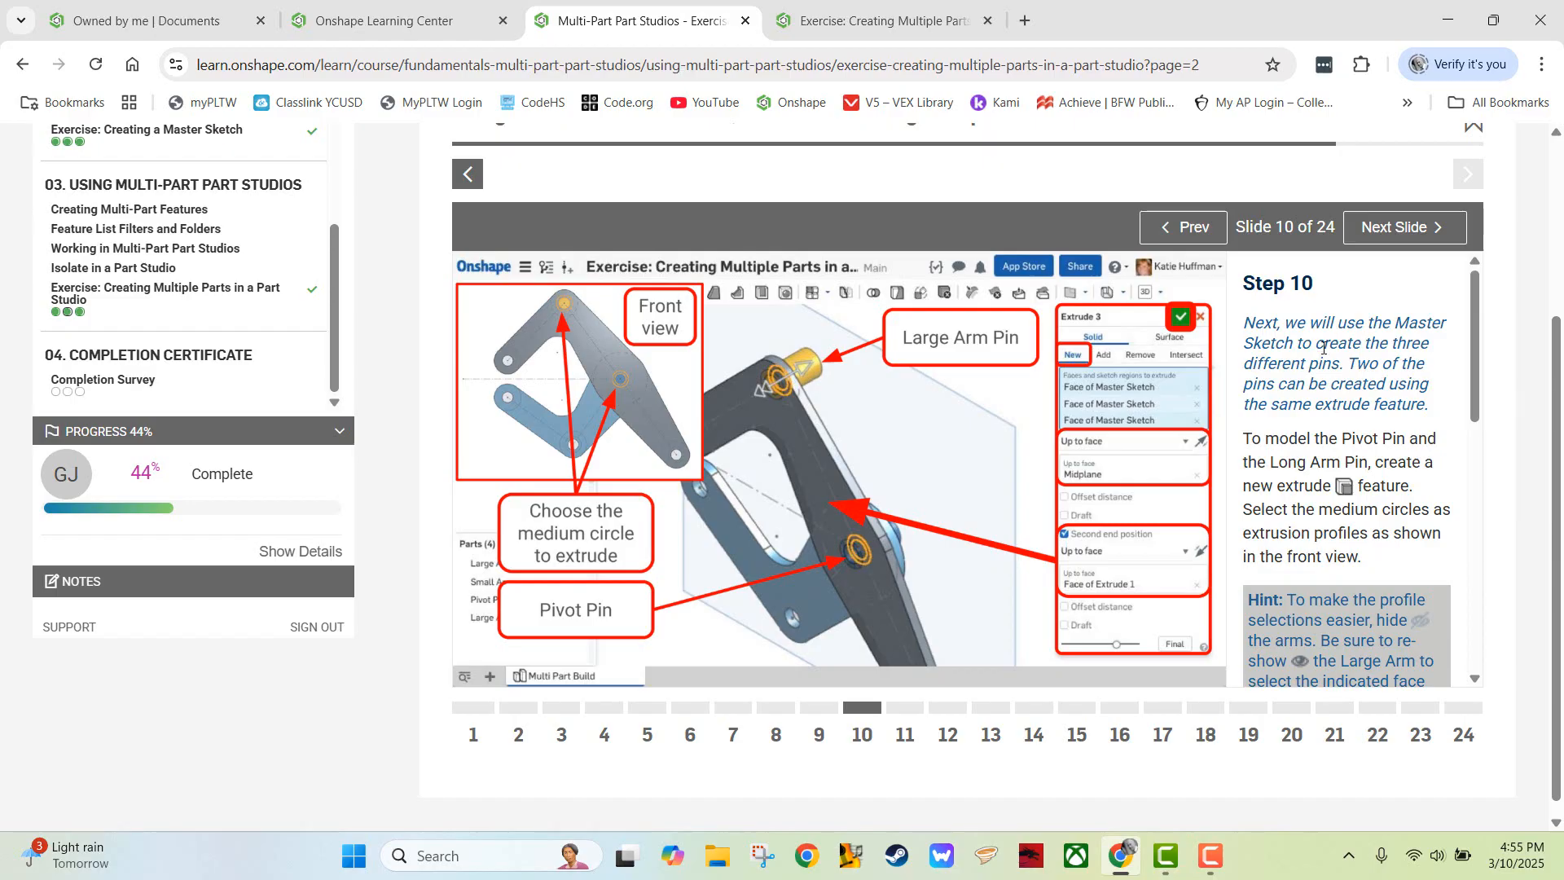
pyautogui.click(1372, 221)
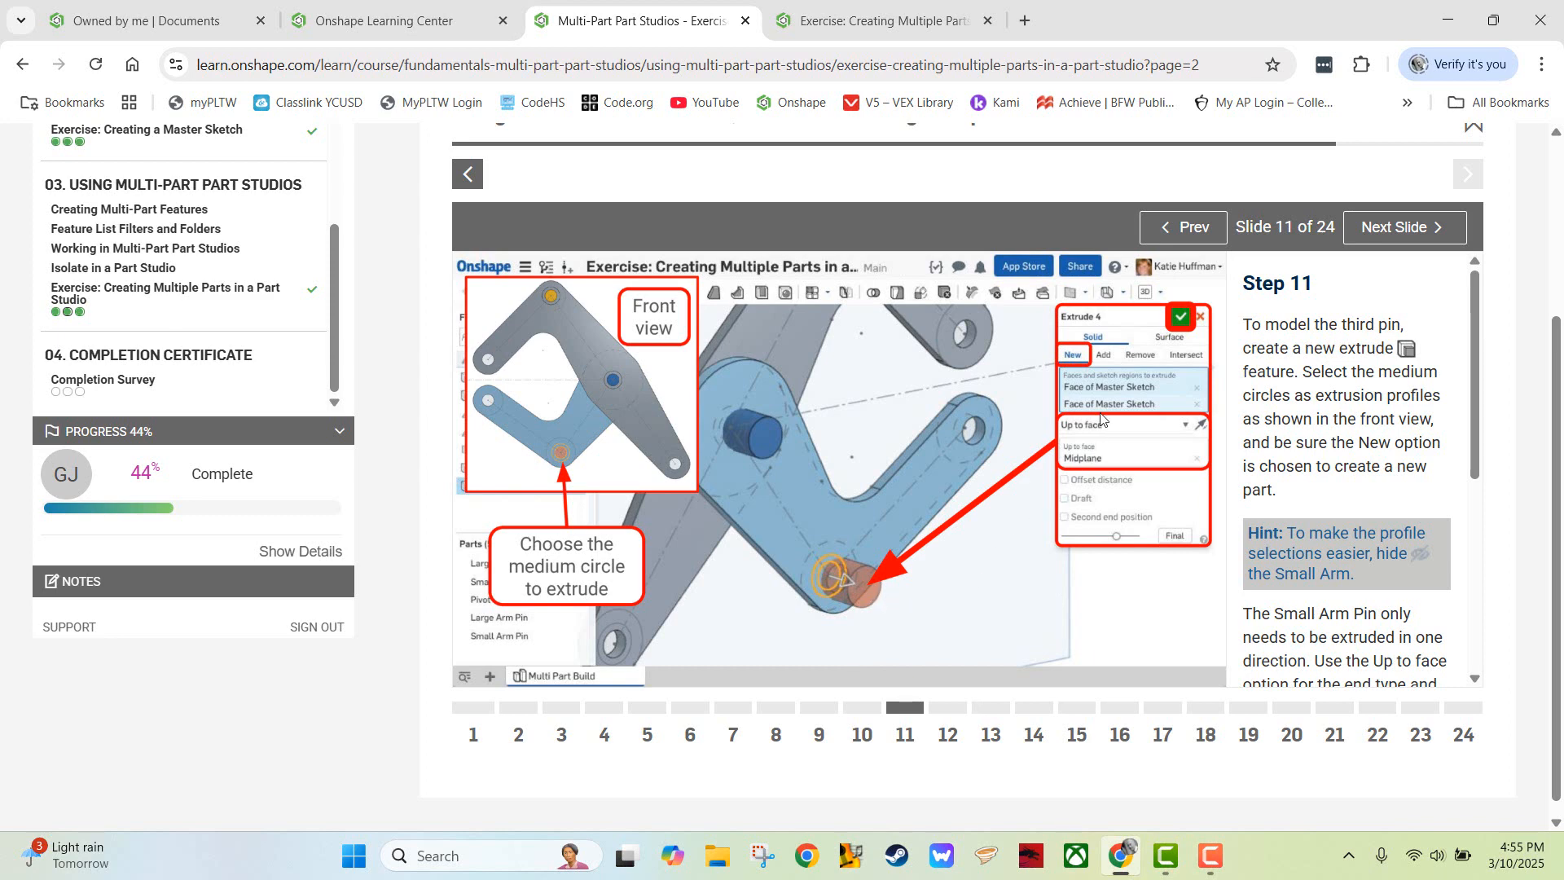
pyautogui.click(884, 24)
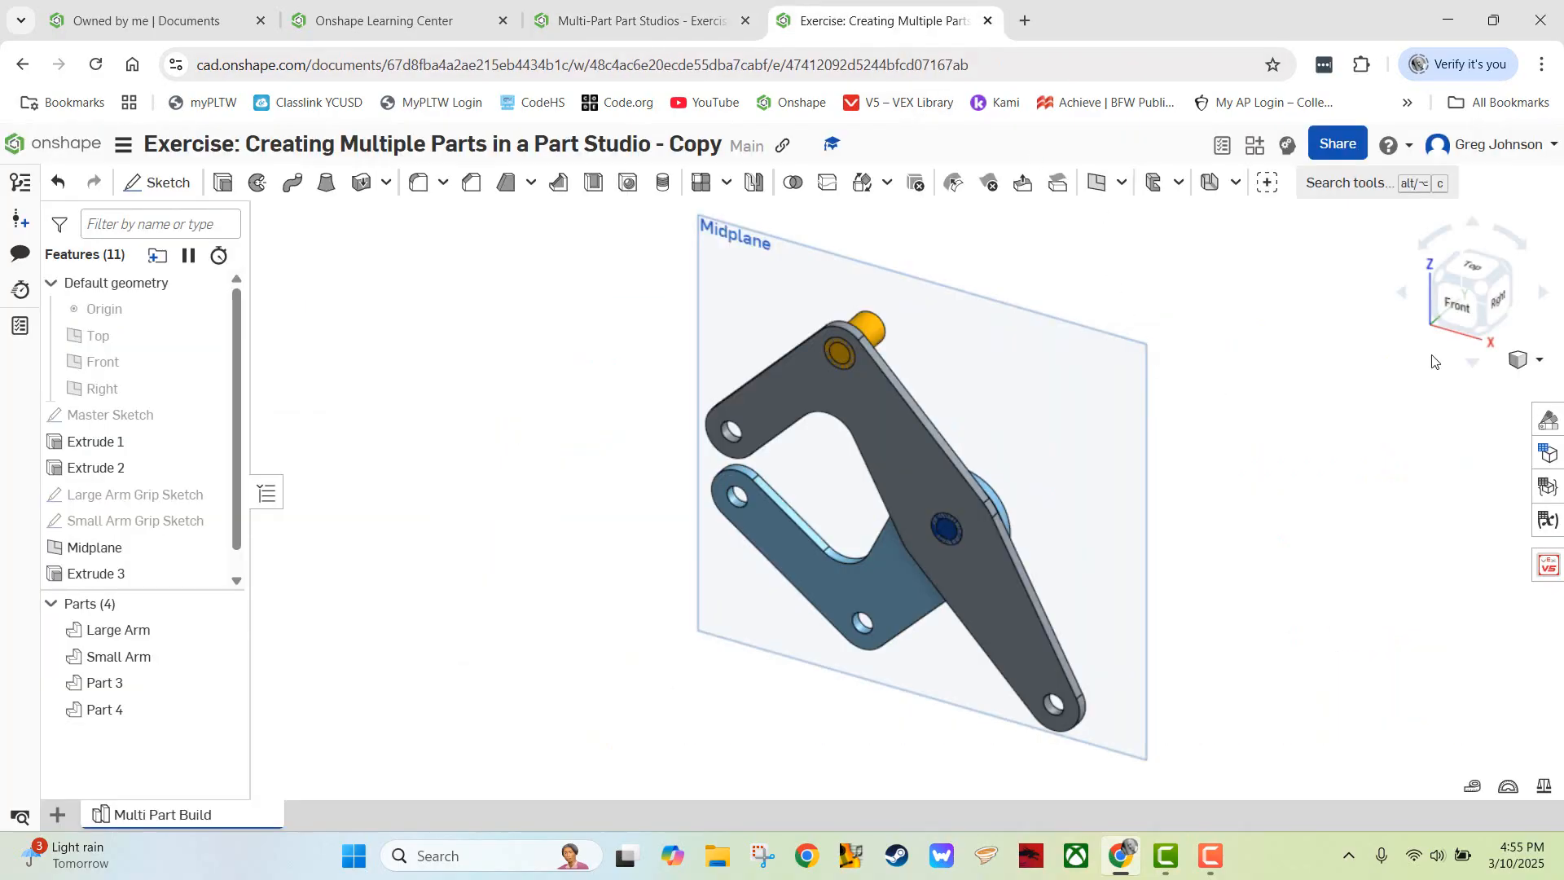
# - Show the Master Sketch and hide the Small Arm so the sketch circles at its lower hole are accessible from behind
pyautogui.click(1513, 276)
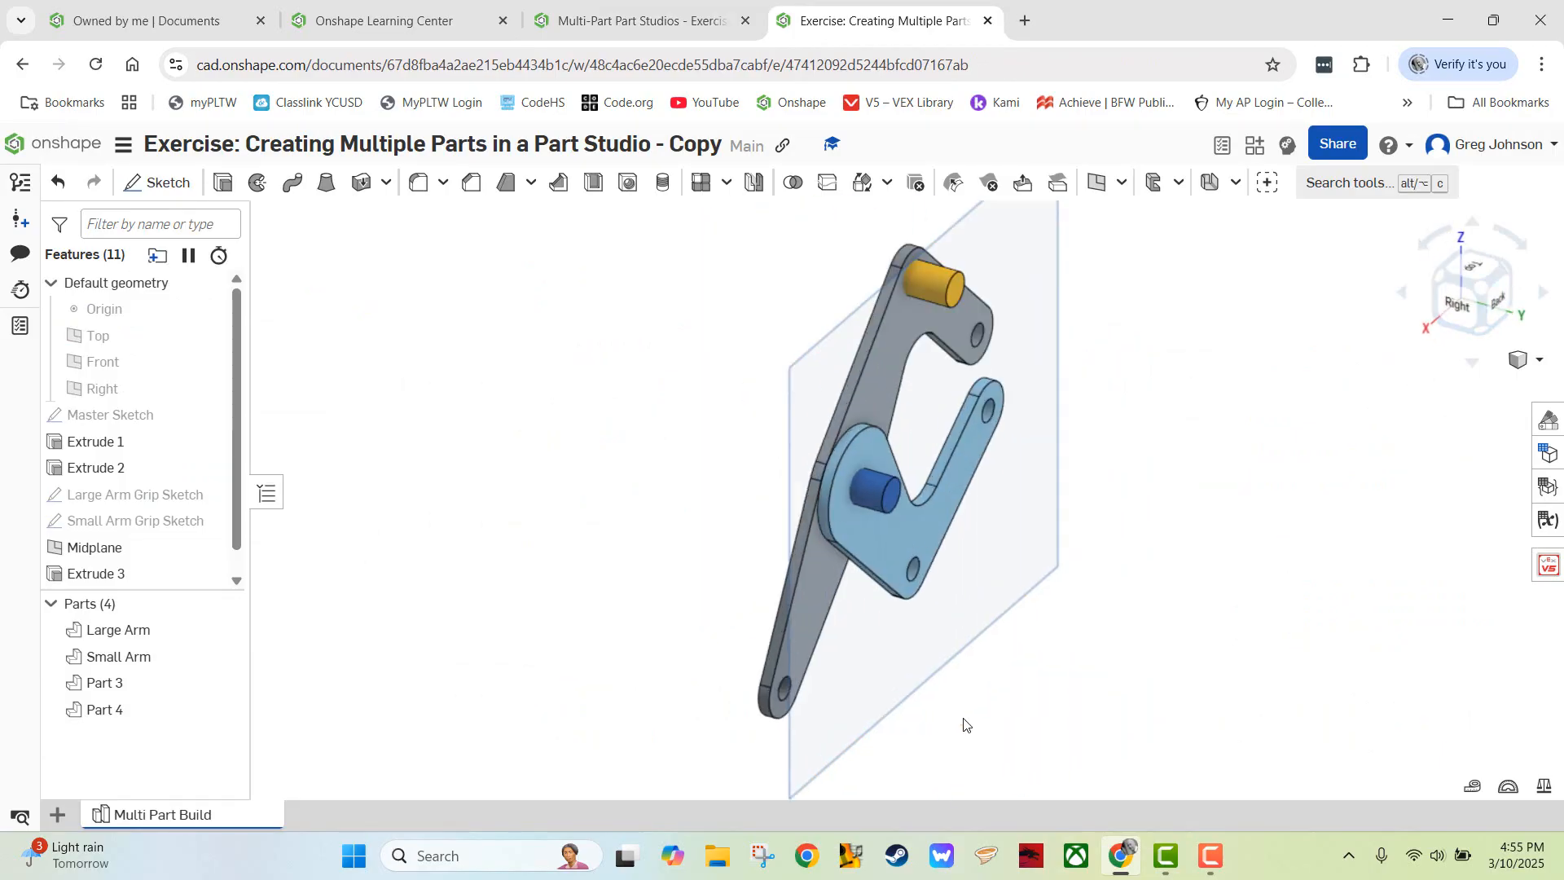
pyautogui.scroll(5, 964, 723)
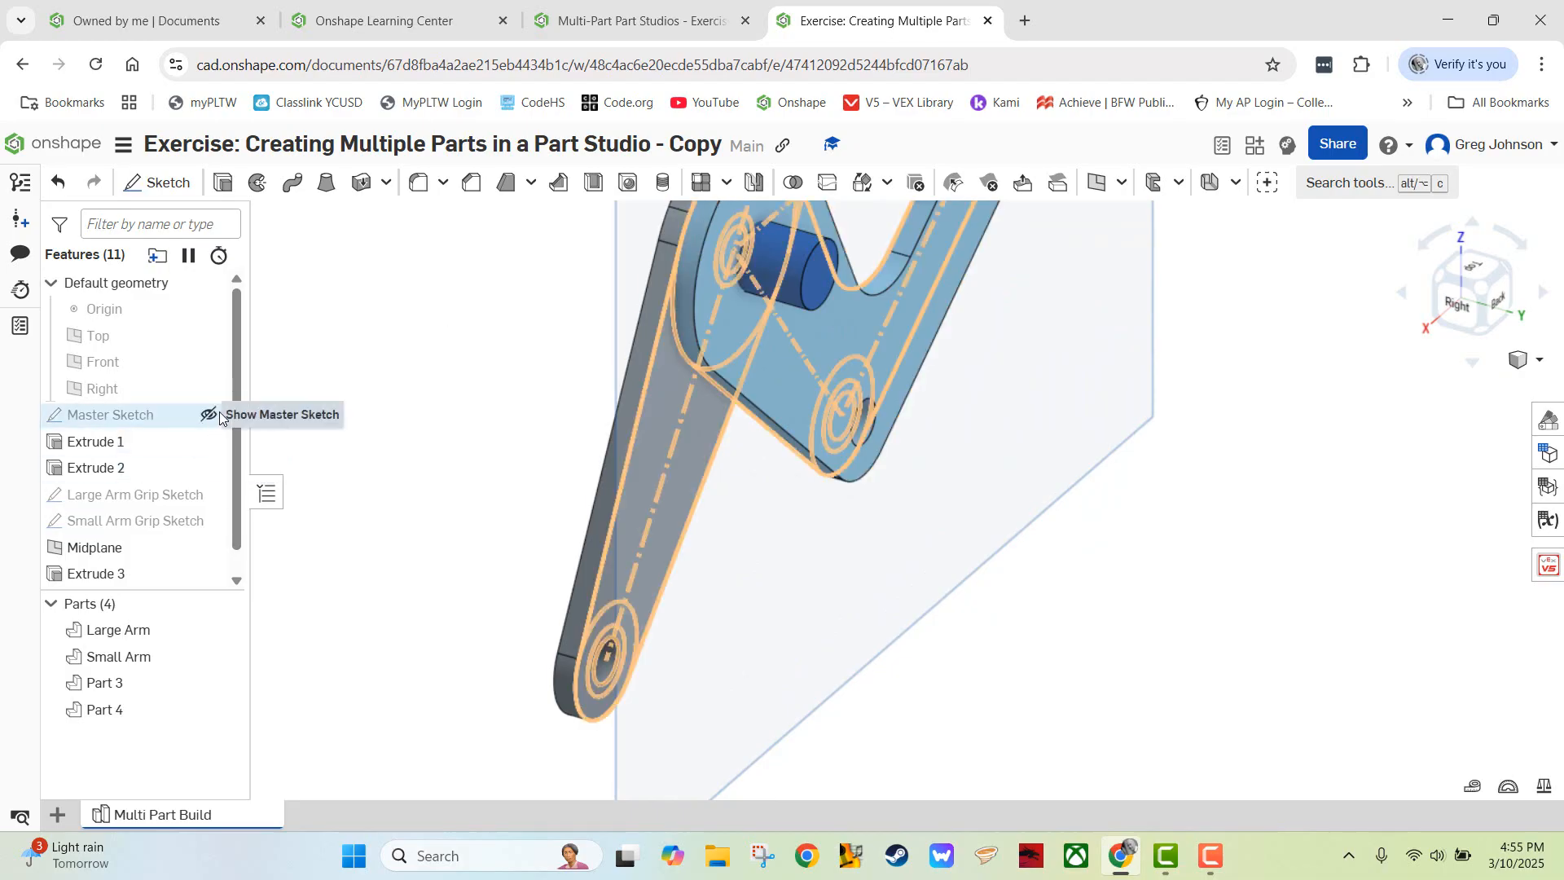
pyautogui.click(218, 414)
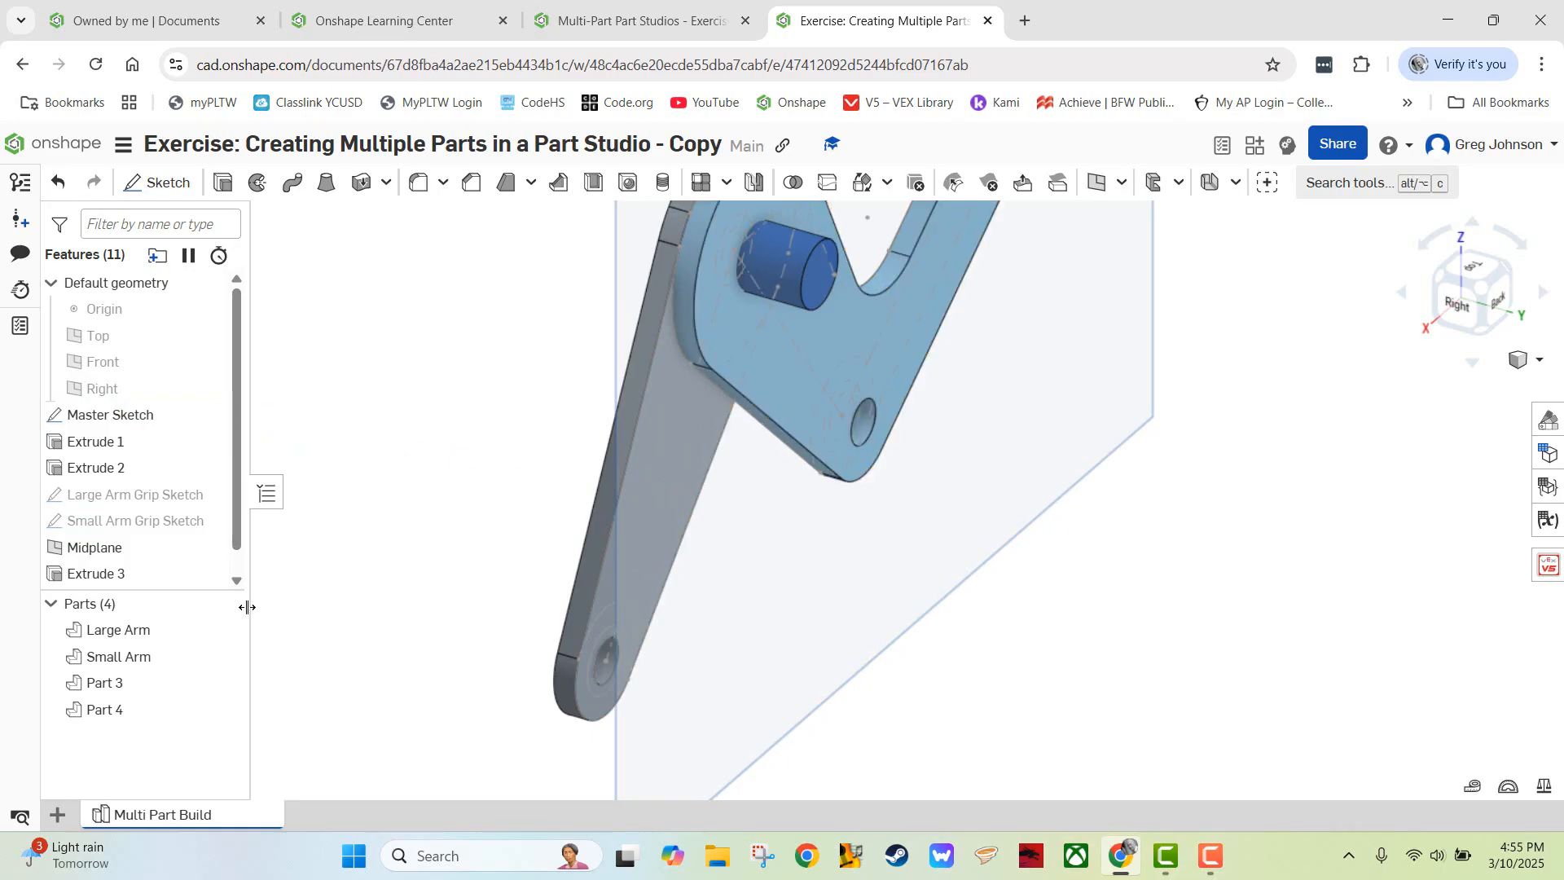
pyautogui.click(223, 657)
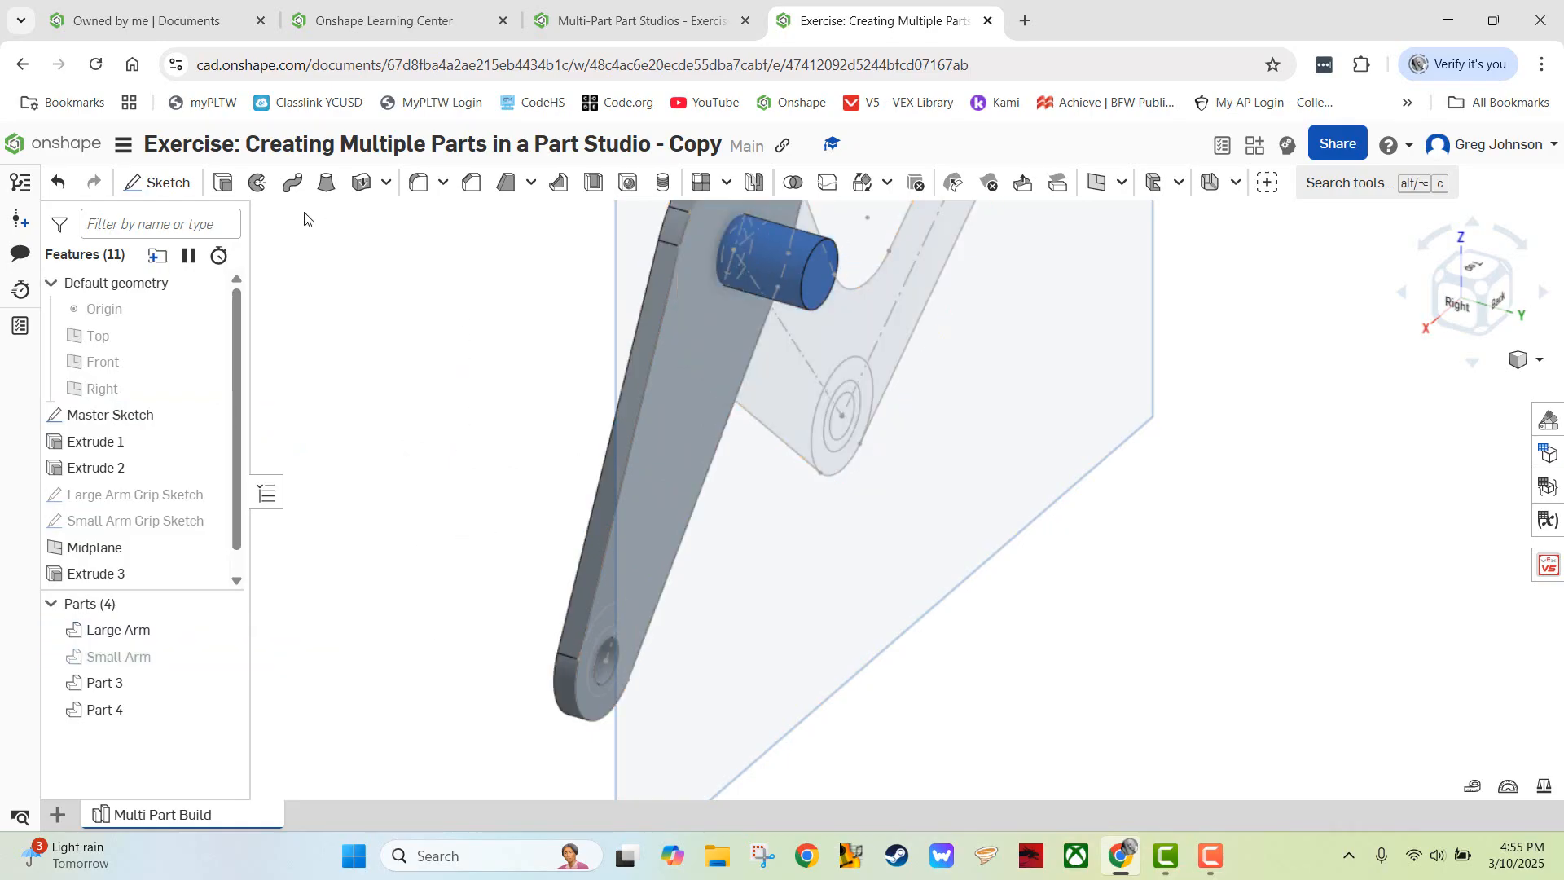
# - Extrude the two medium-circle regions at the small arm's lower hole in the opposite direction, up to the Midplane plane, using Add
pyautogui.click(224, 183)
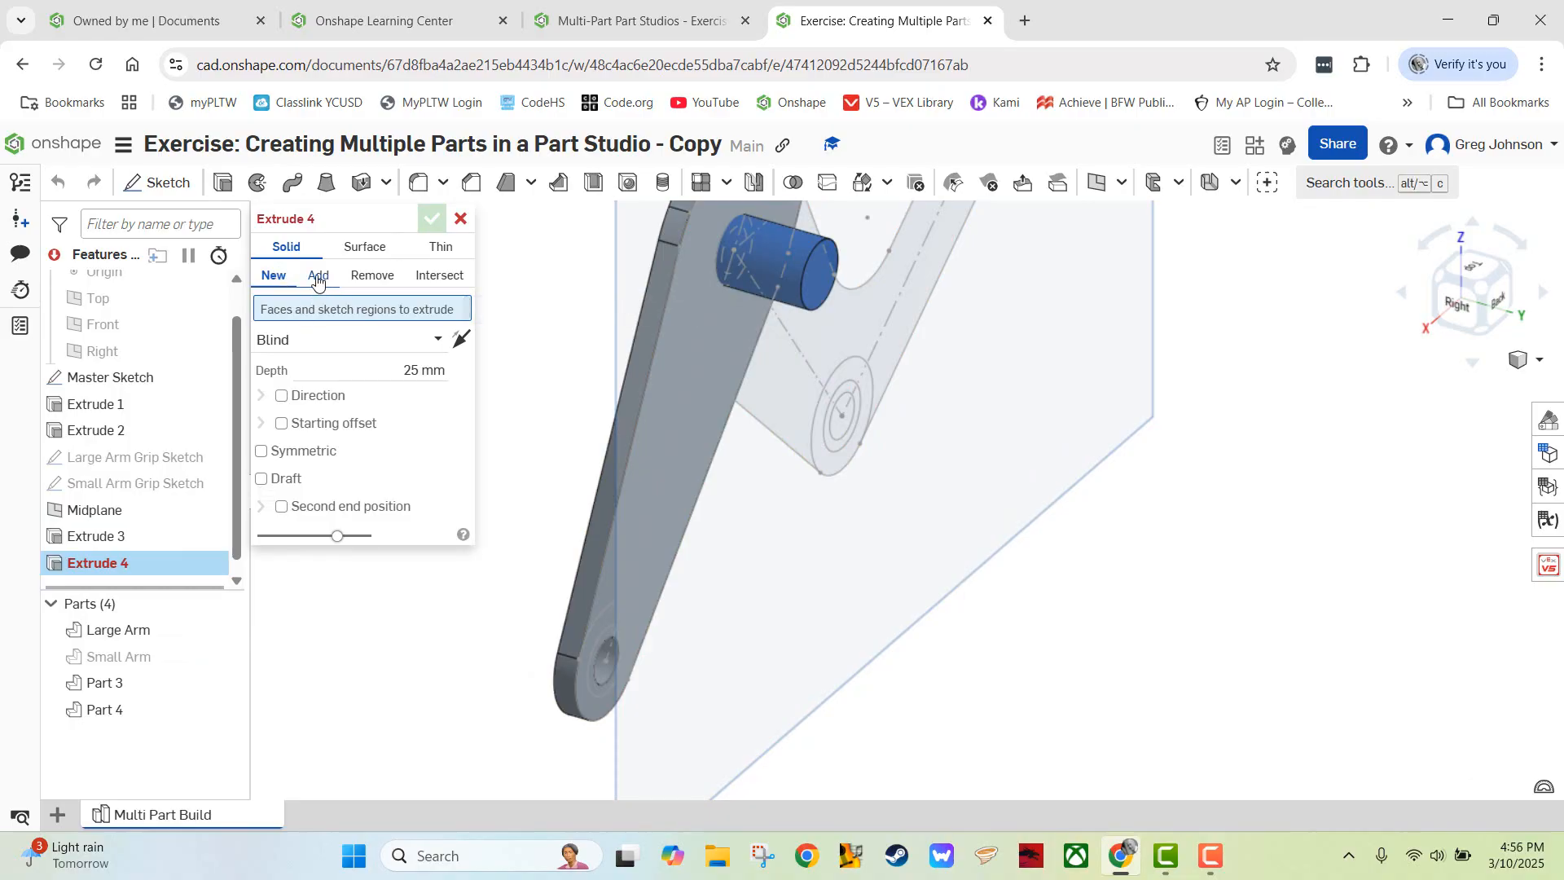
pyautogui.click(317, 277)
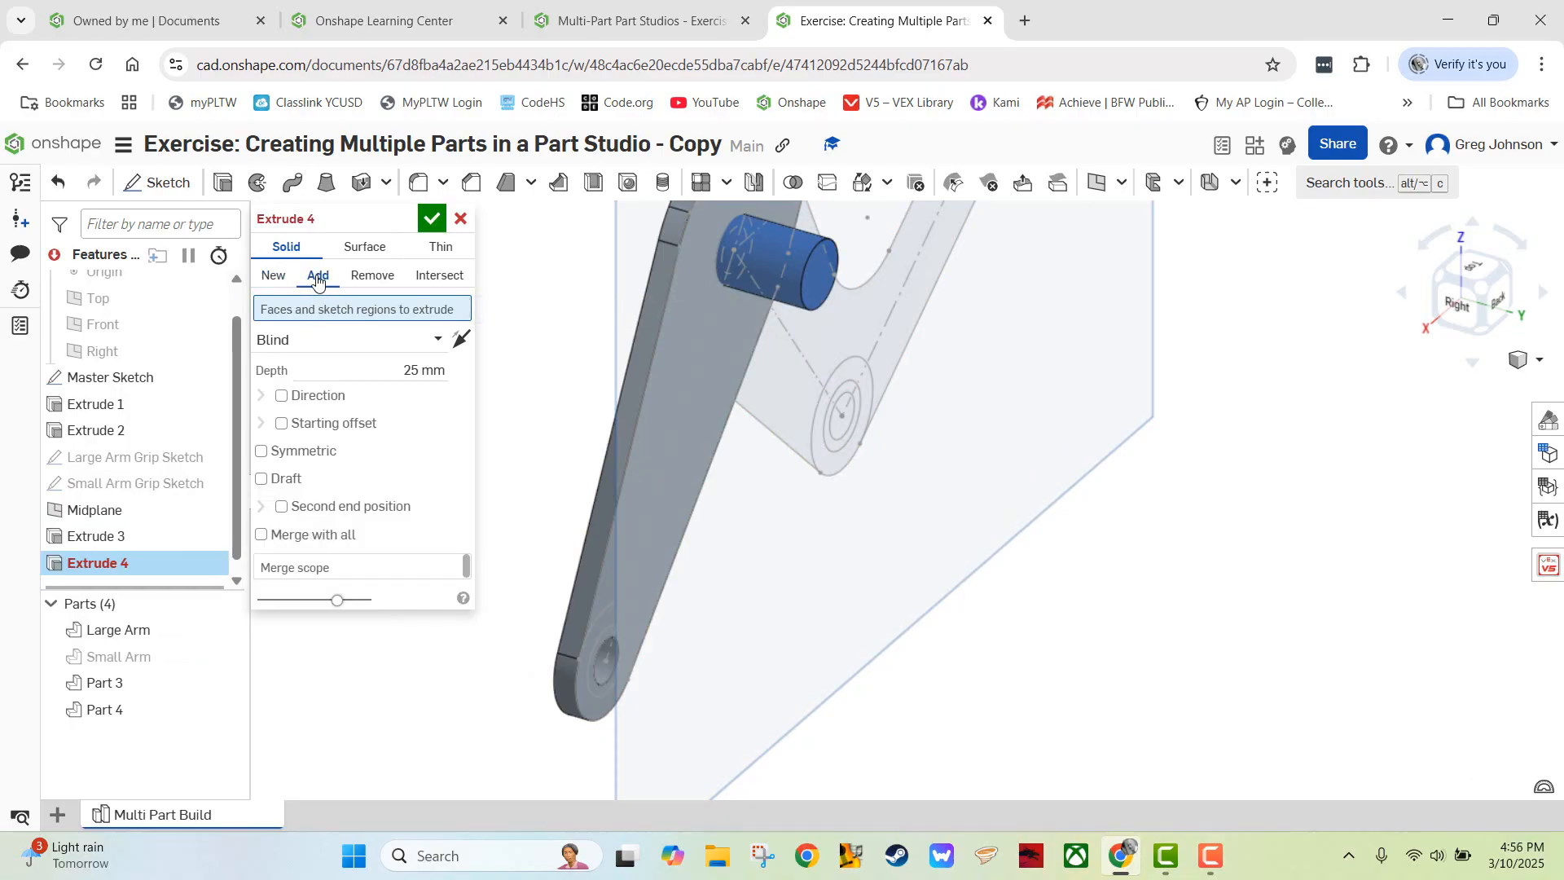
pyautogui.click(841, 437)
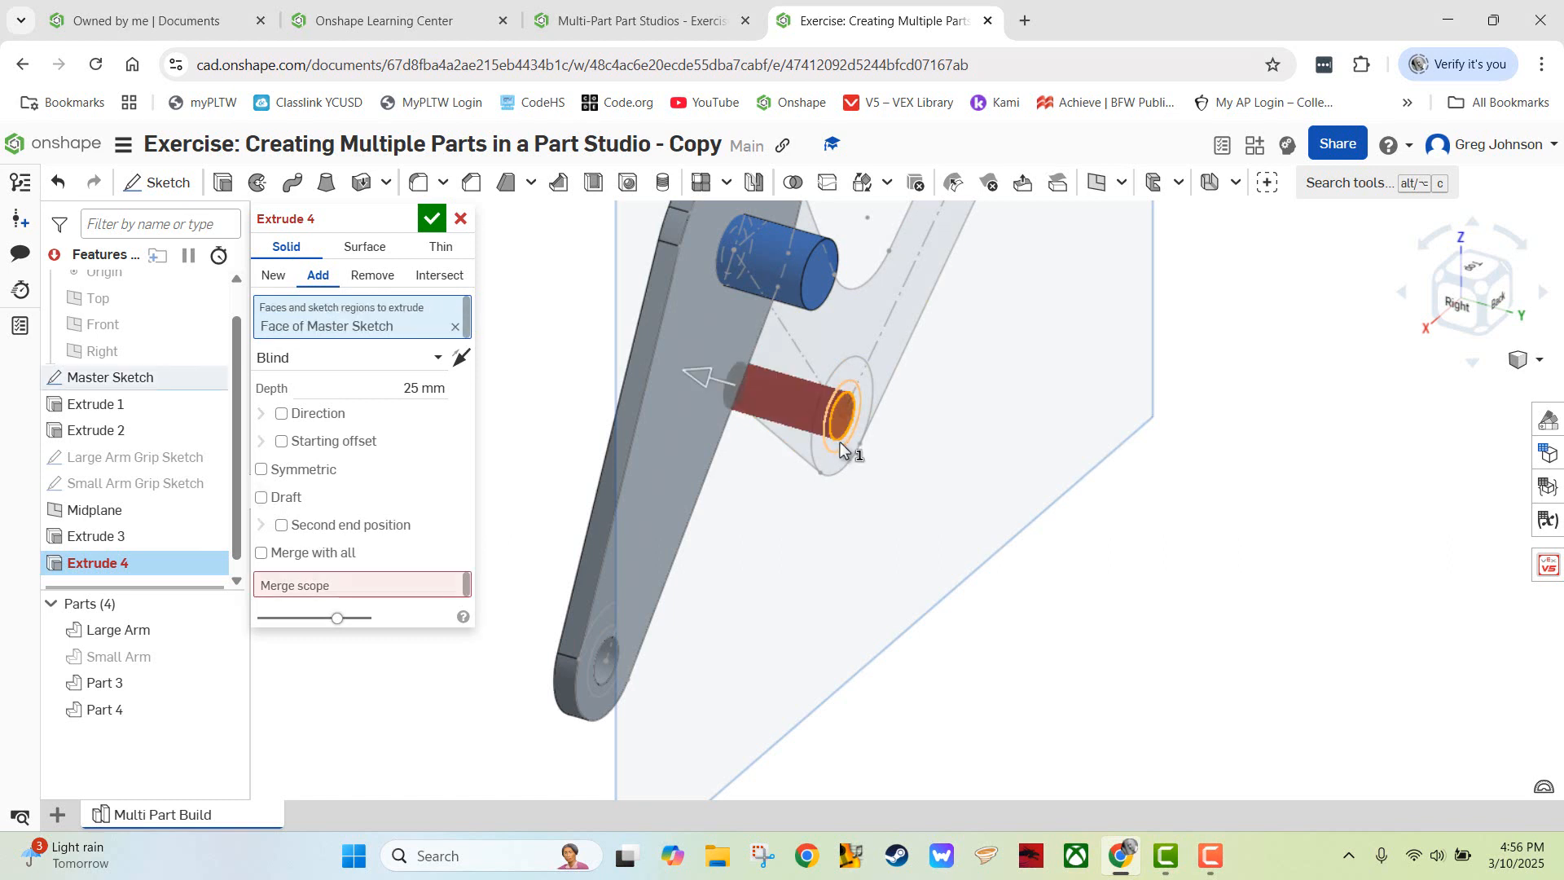
pyautogui.click(834, 443)
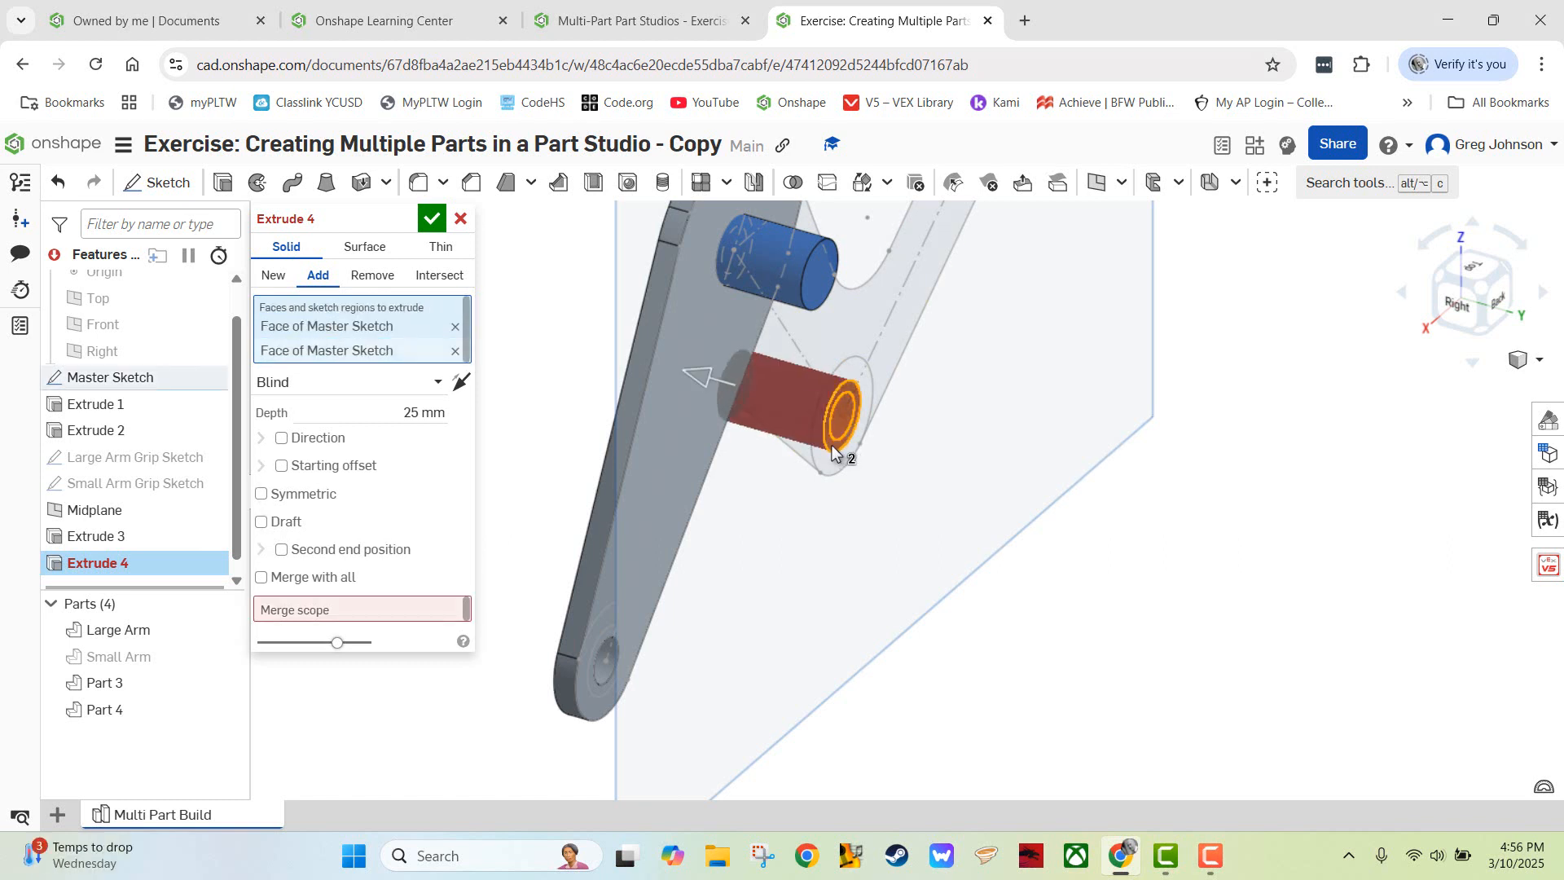
pyautogui.click(459, 390)
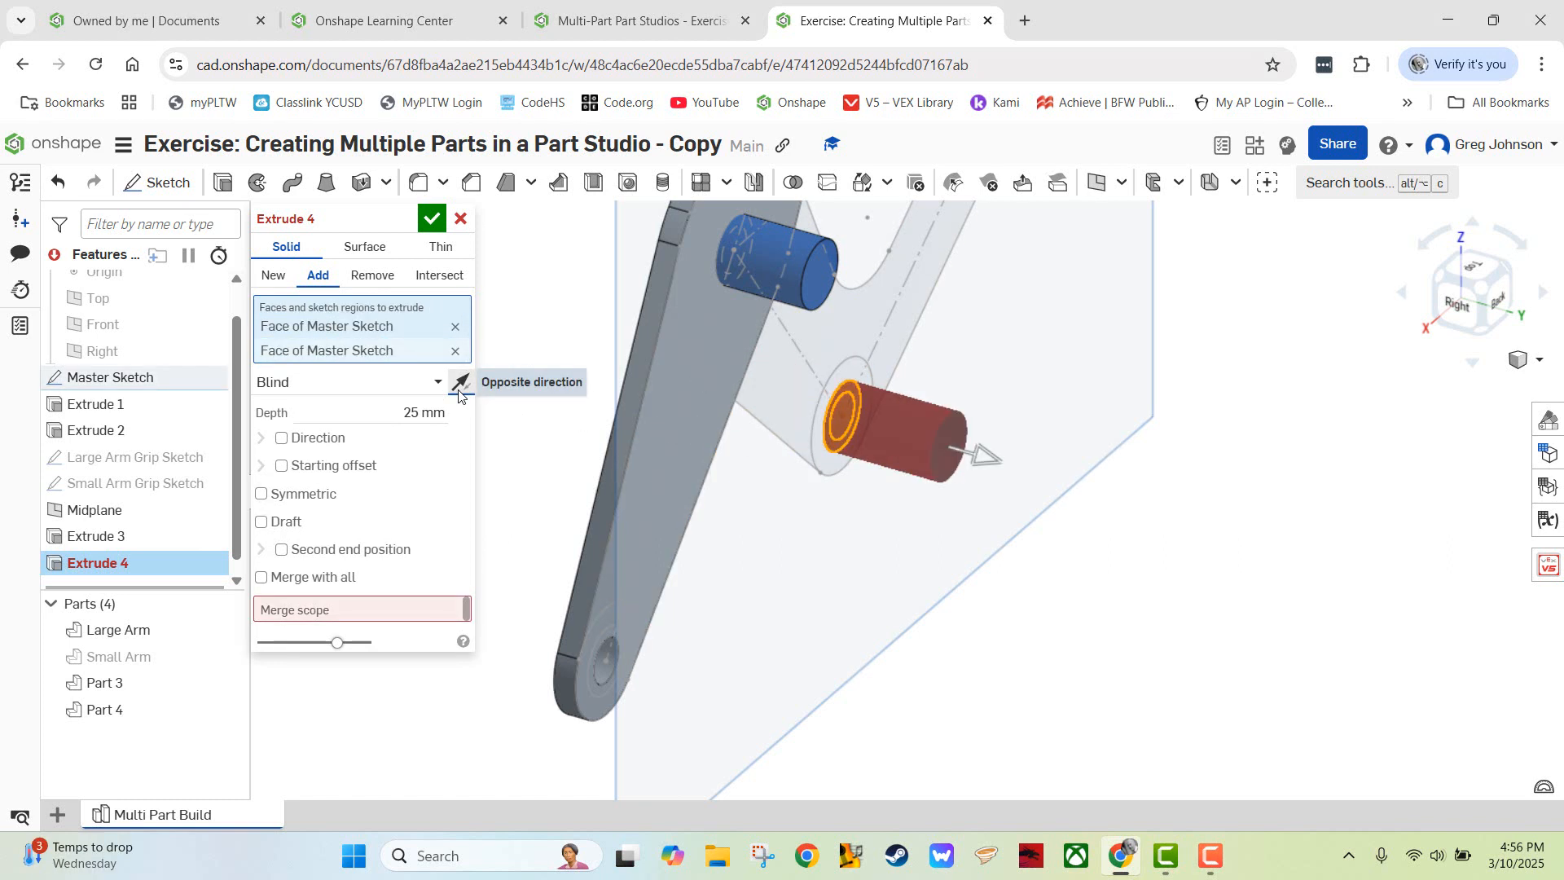
pyautogui.click(350, 382)
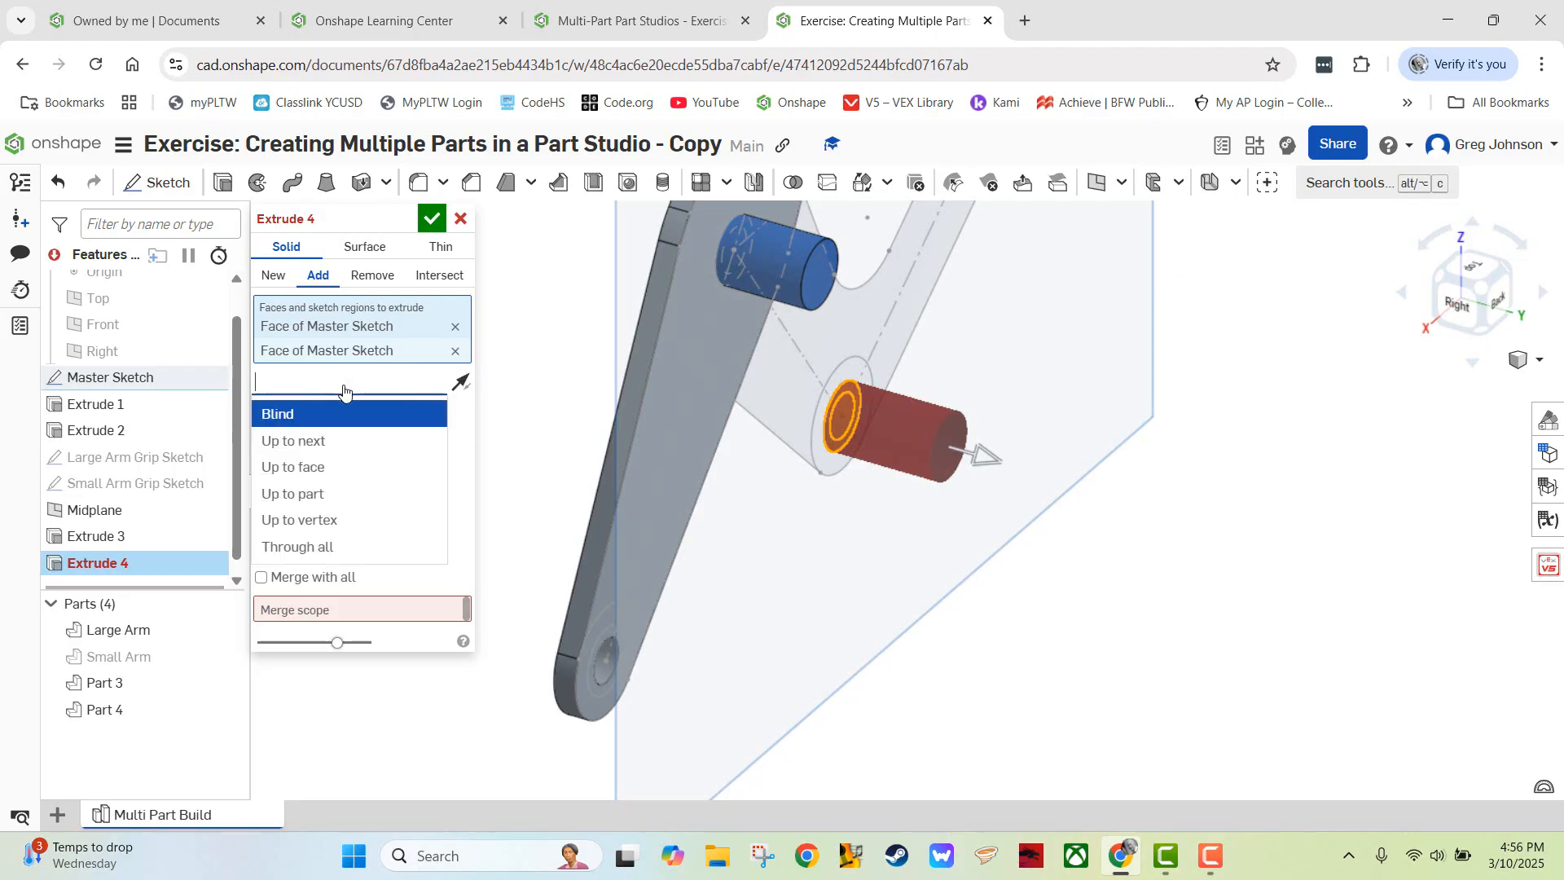
pyautogui.click(353, 475)
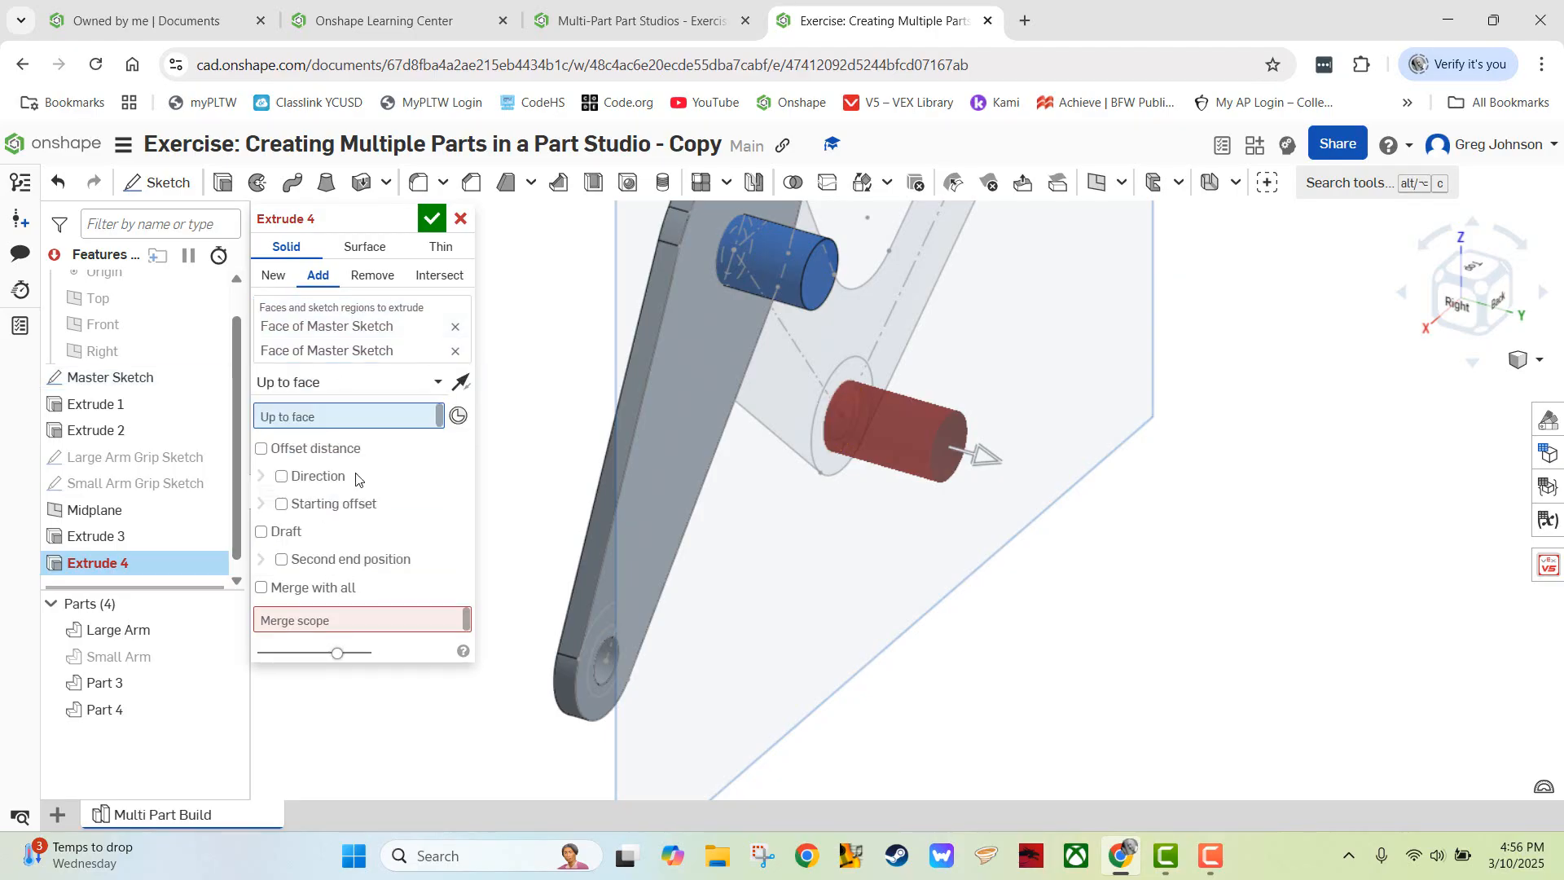
pyautogui.click(939, 559)
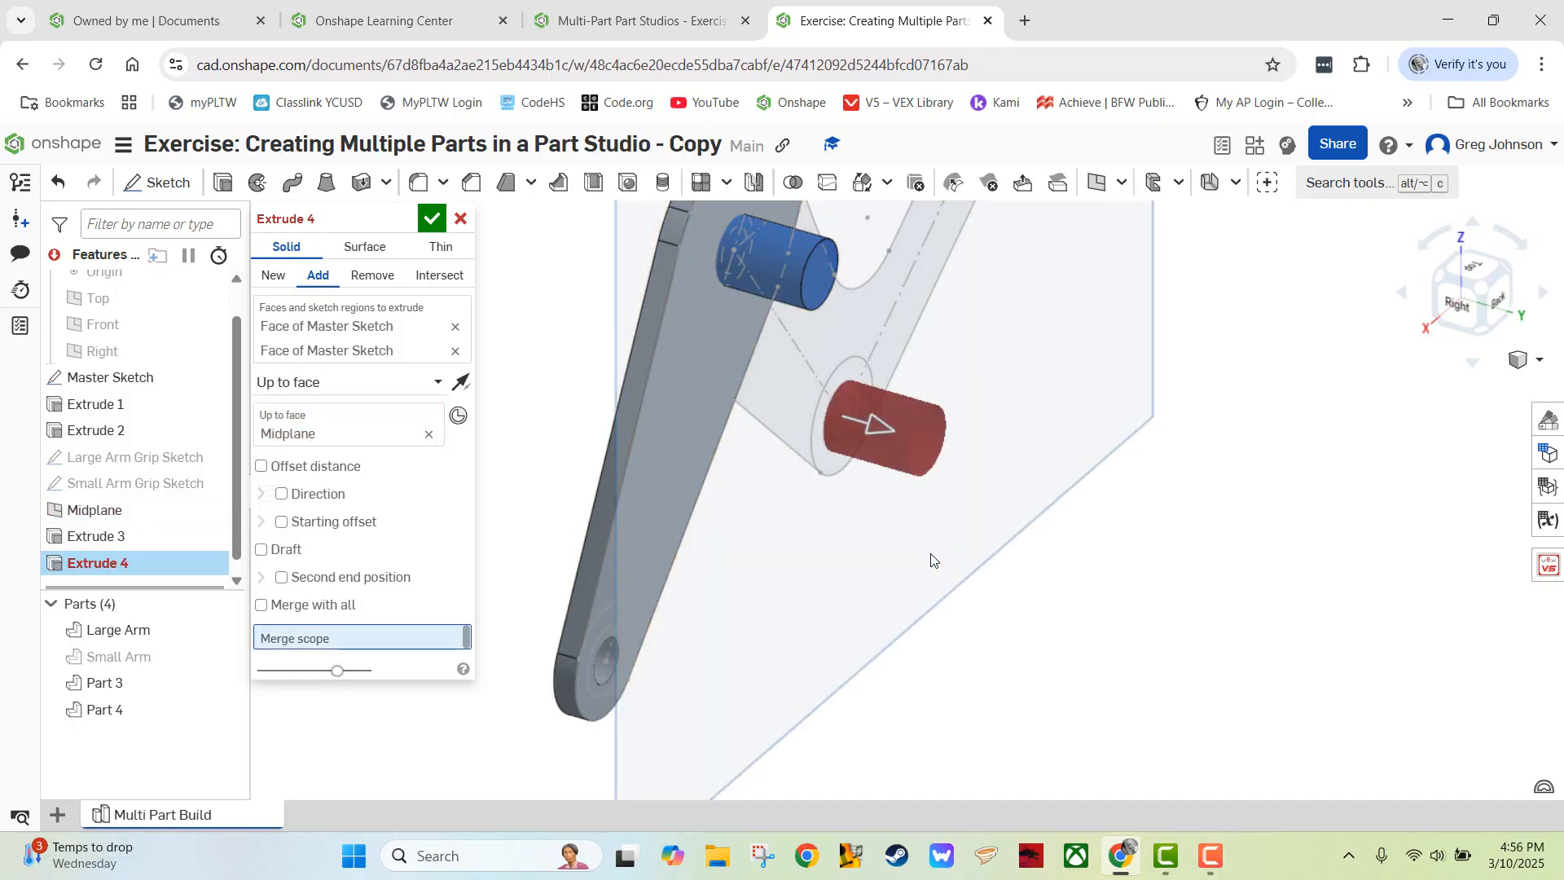
pyautogui.click(150, 662)
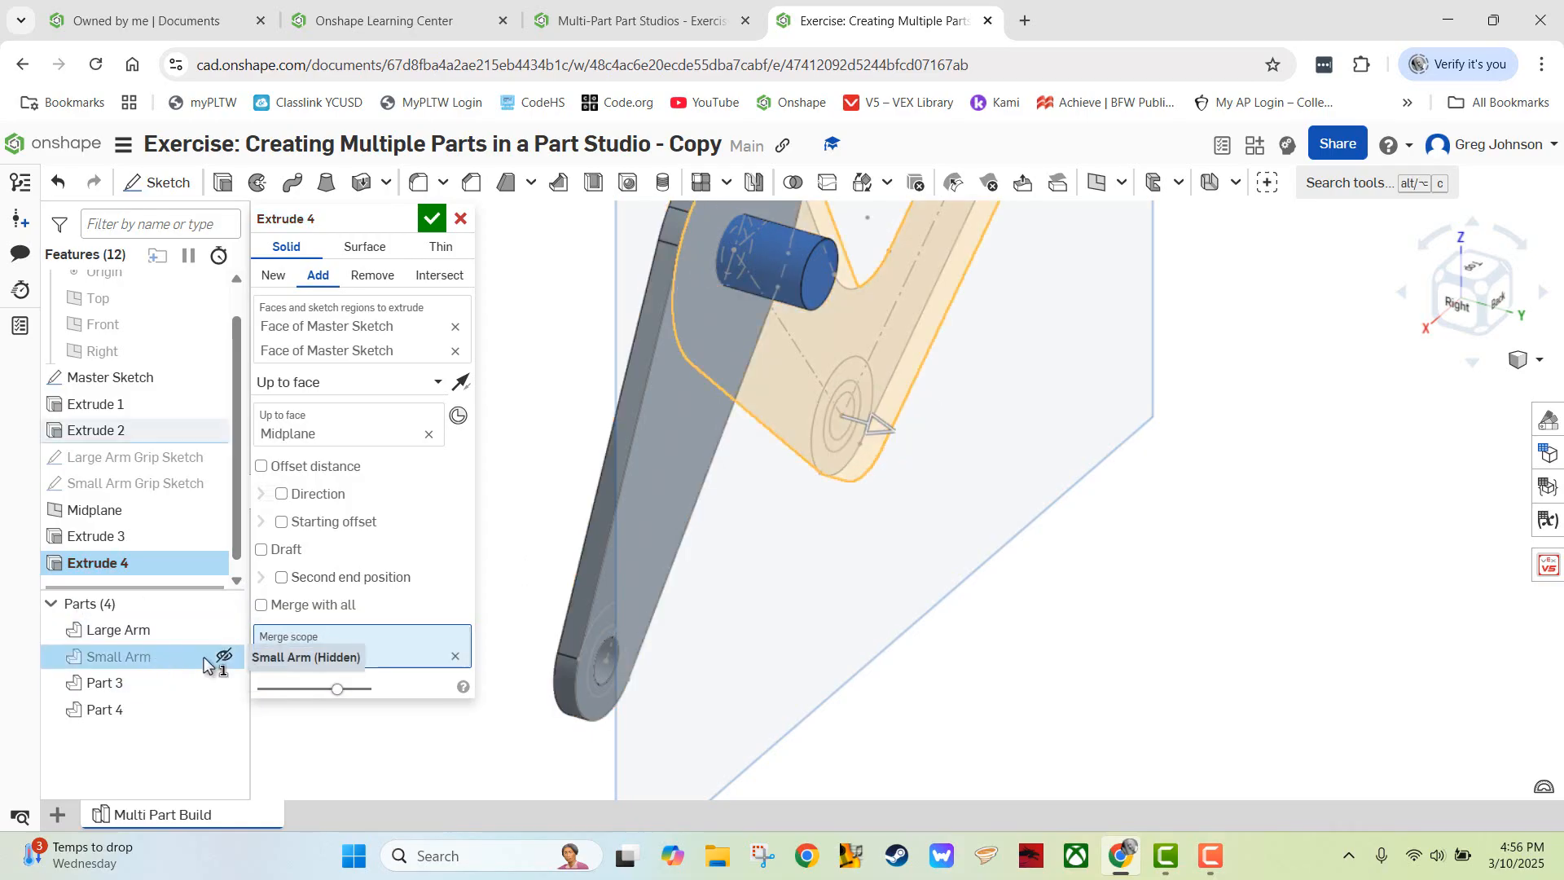
pyautogui.click(173, 660)
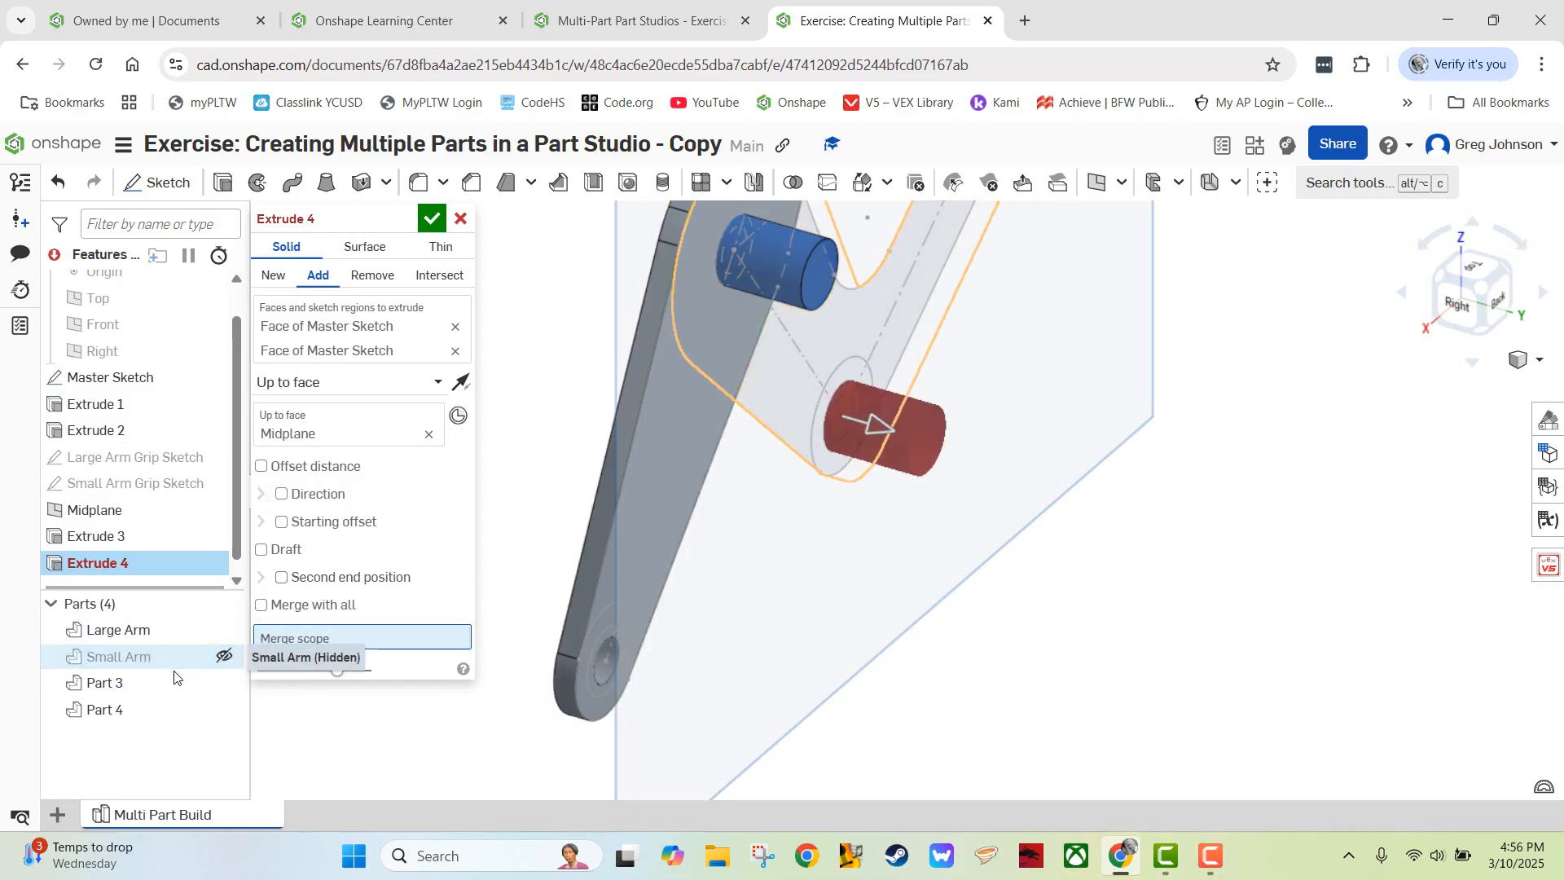
pyautogui.click(224, 683)
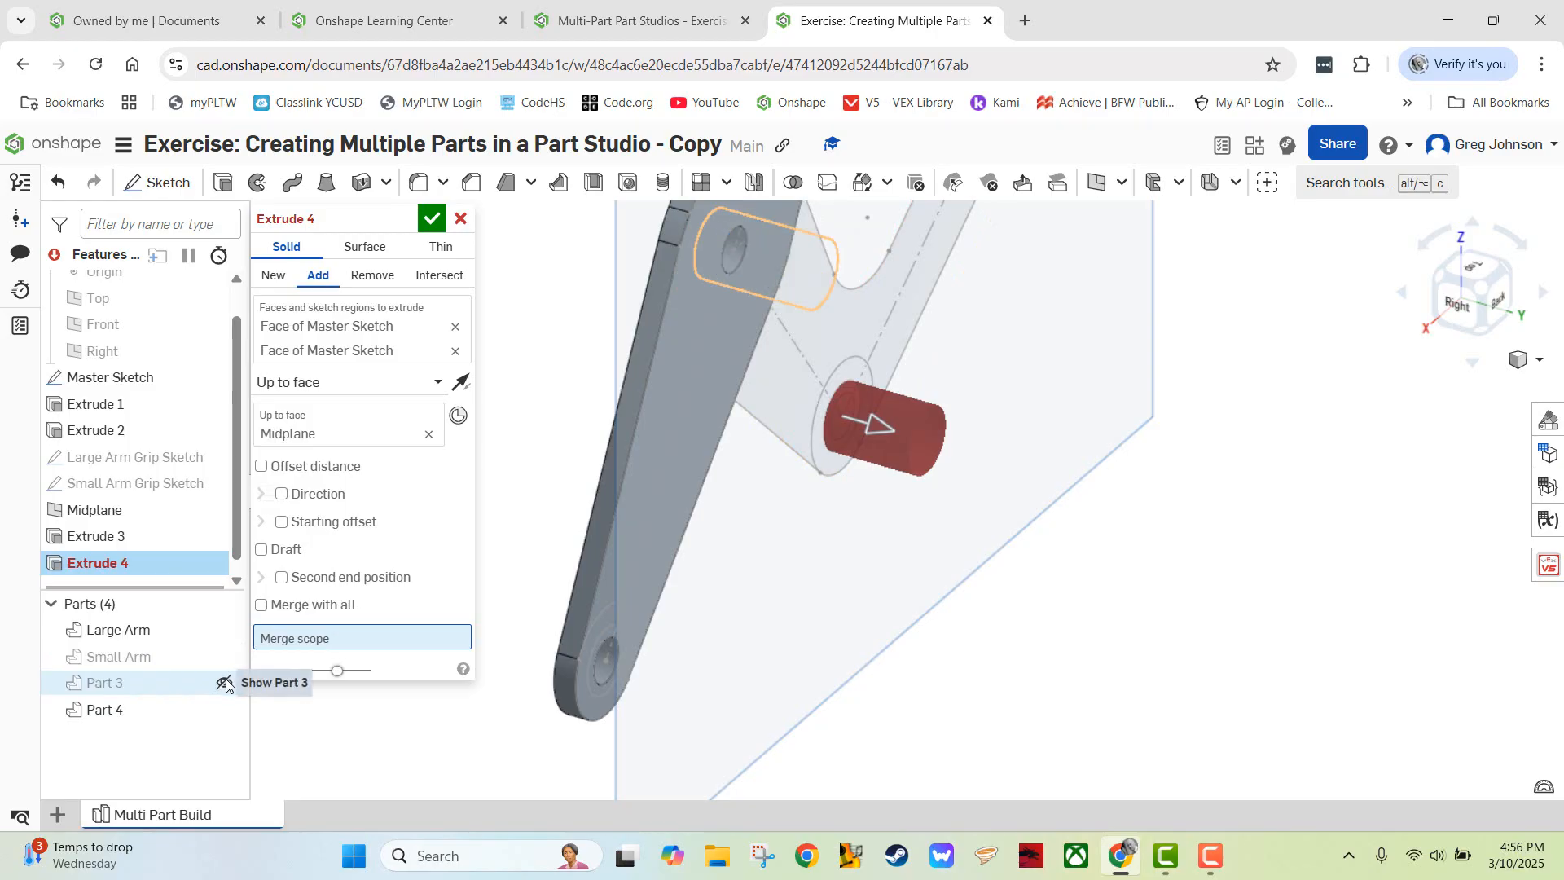
pyautogui.click(224, 683)
# - Show the Small Arm again and switch the pin extrusion to create a New part
pyautogui.click(224, 656)
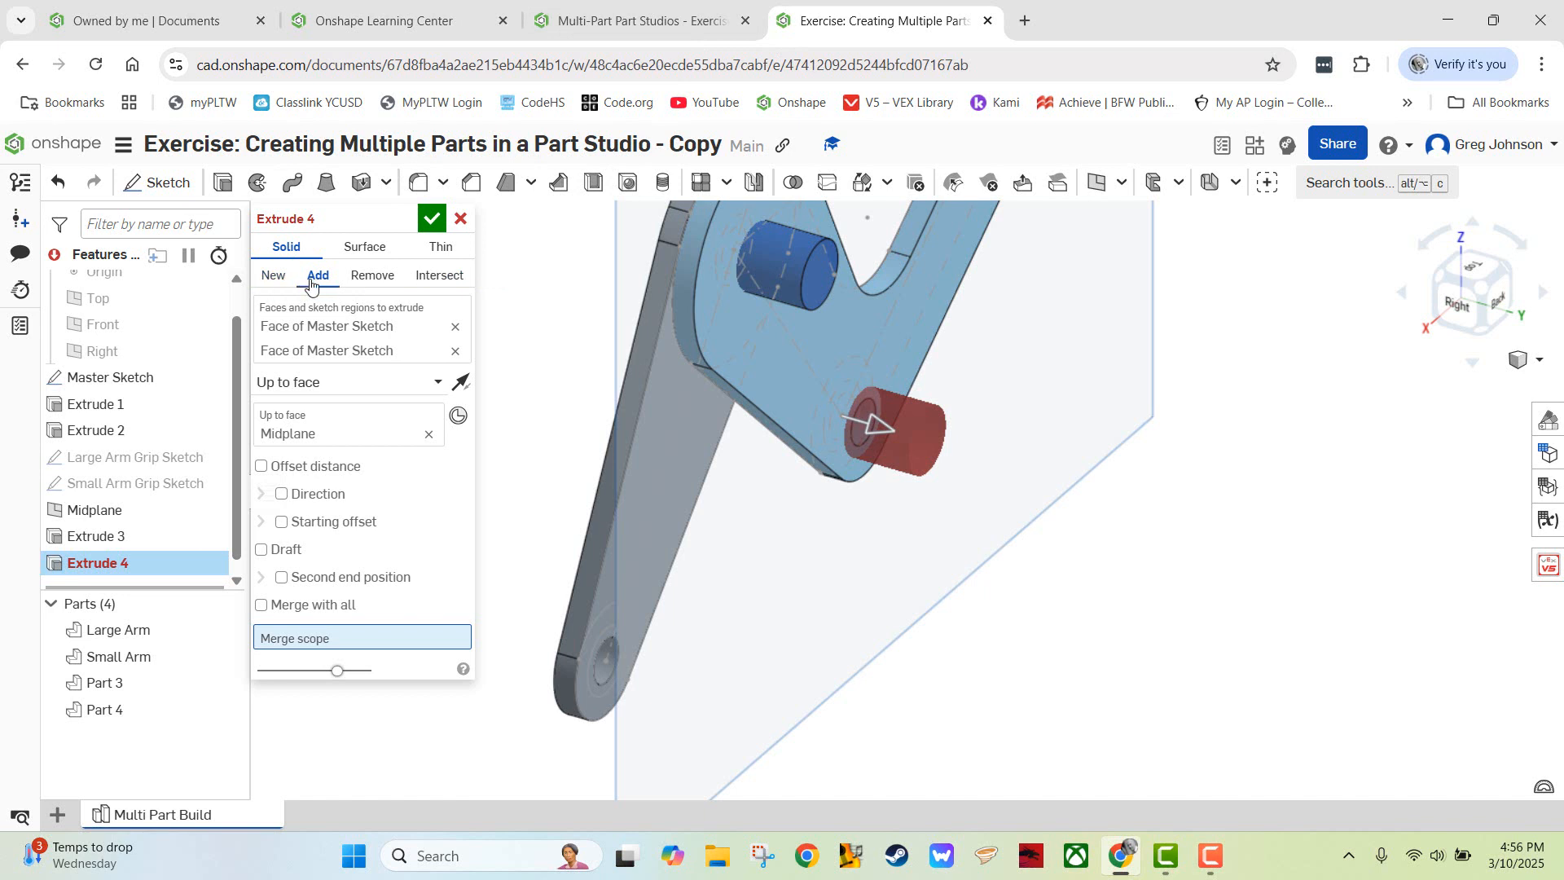
pyautogui.click(272, 278)
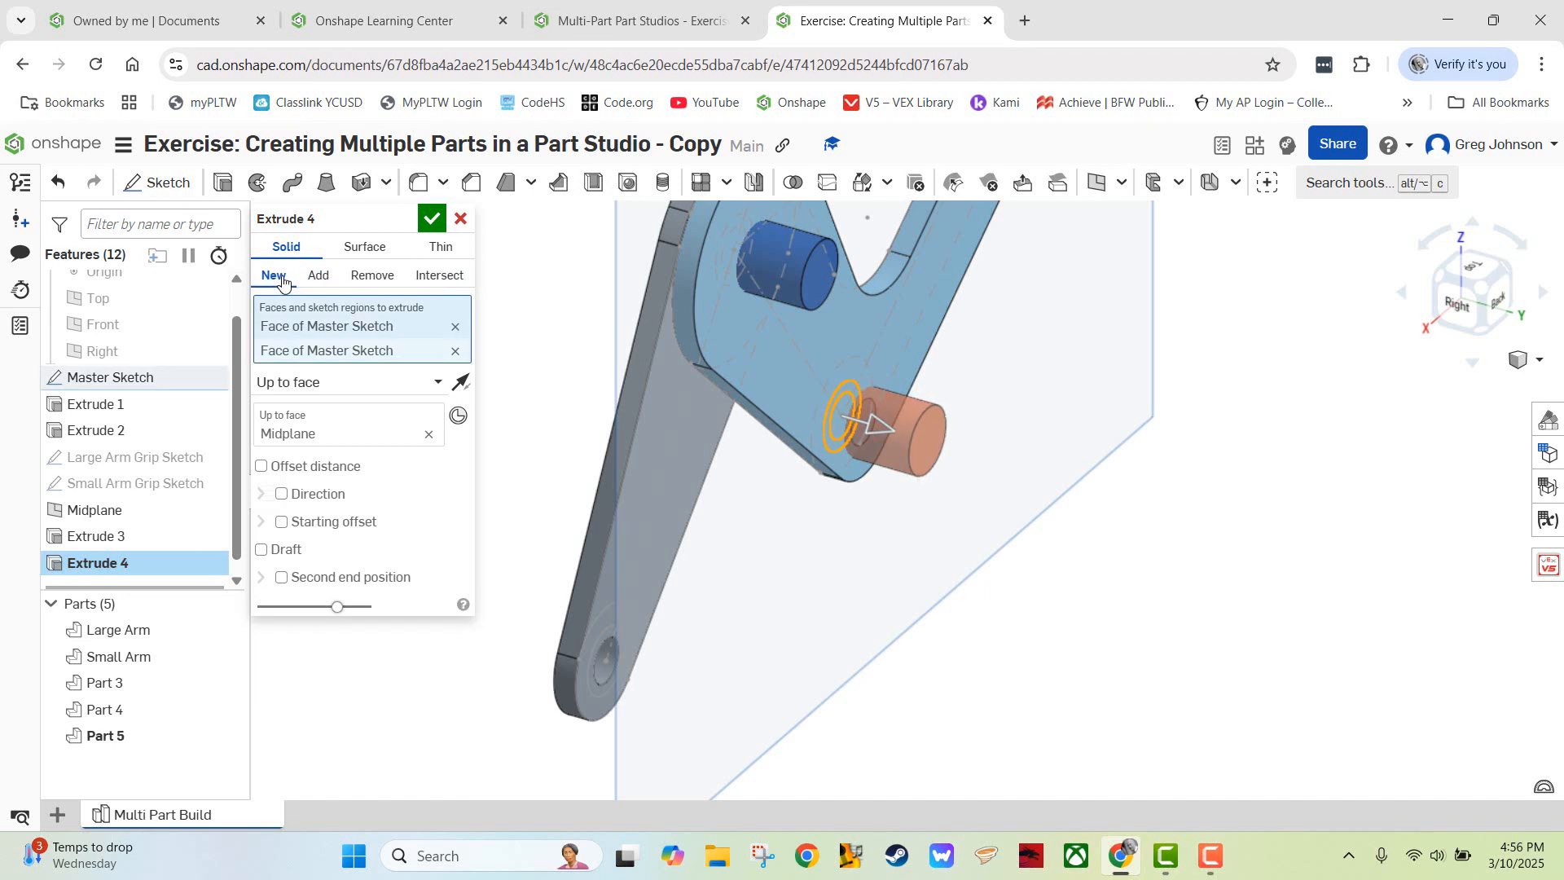
# - Check the pin extrusion and part naming against the Step 11 instructions in the learning course
pyautogui.click(691, 25)
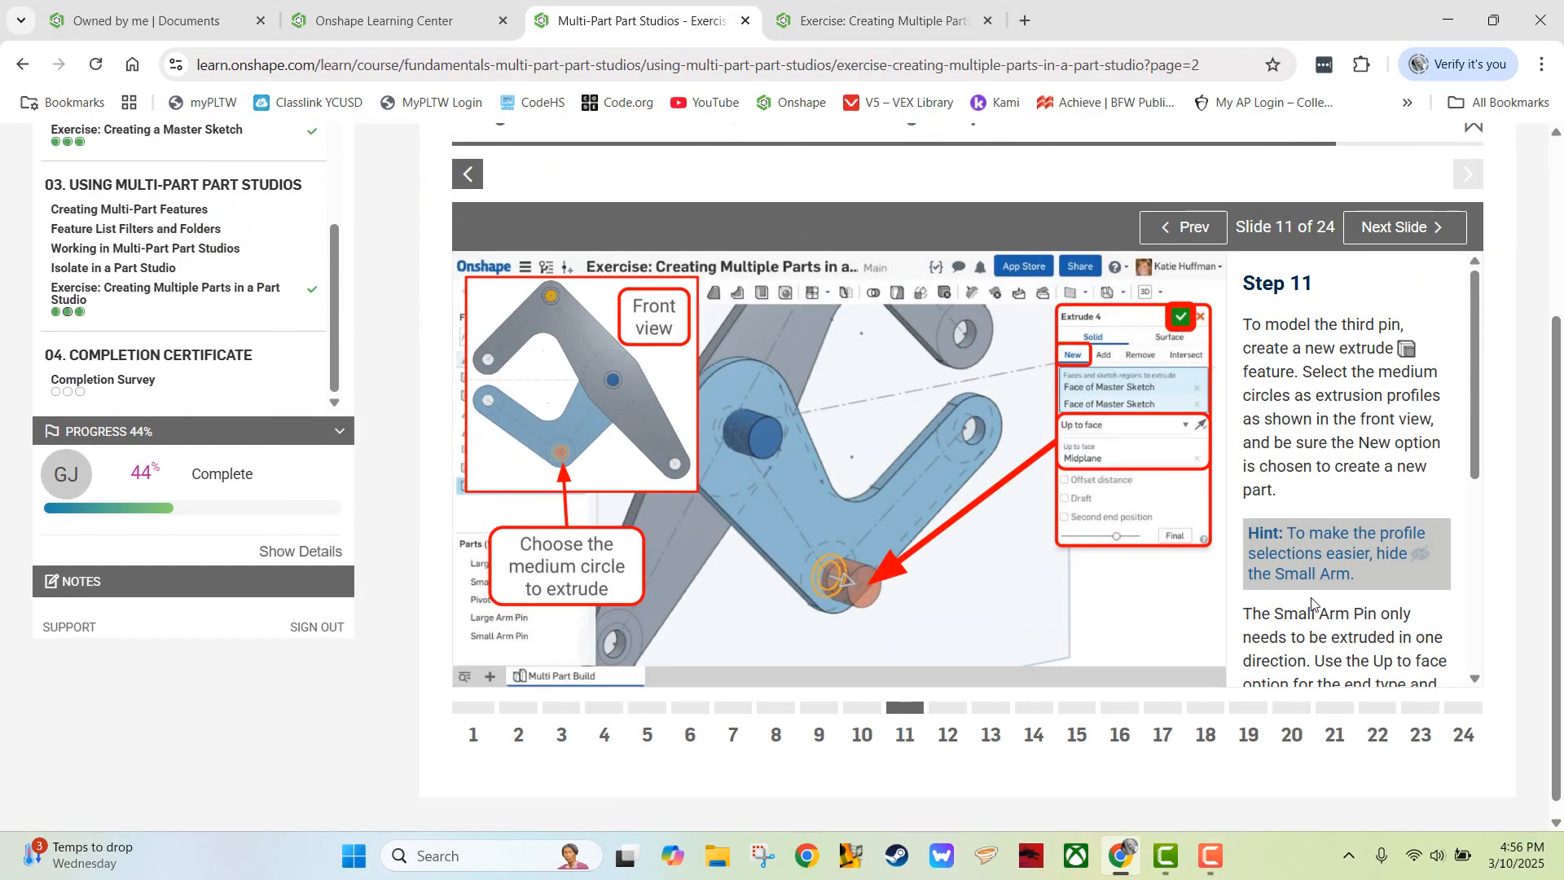
pyautogui.scroll(-3, 1313, 599)
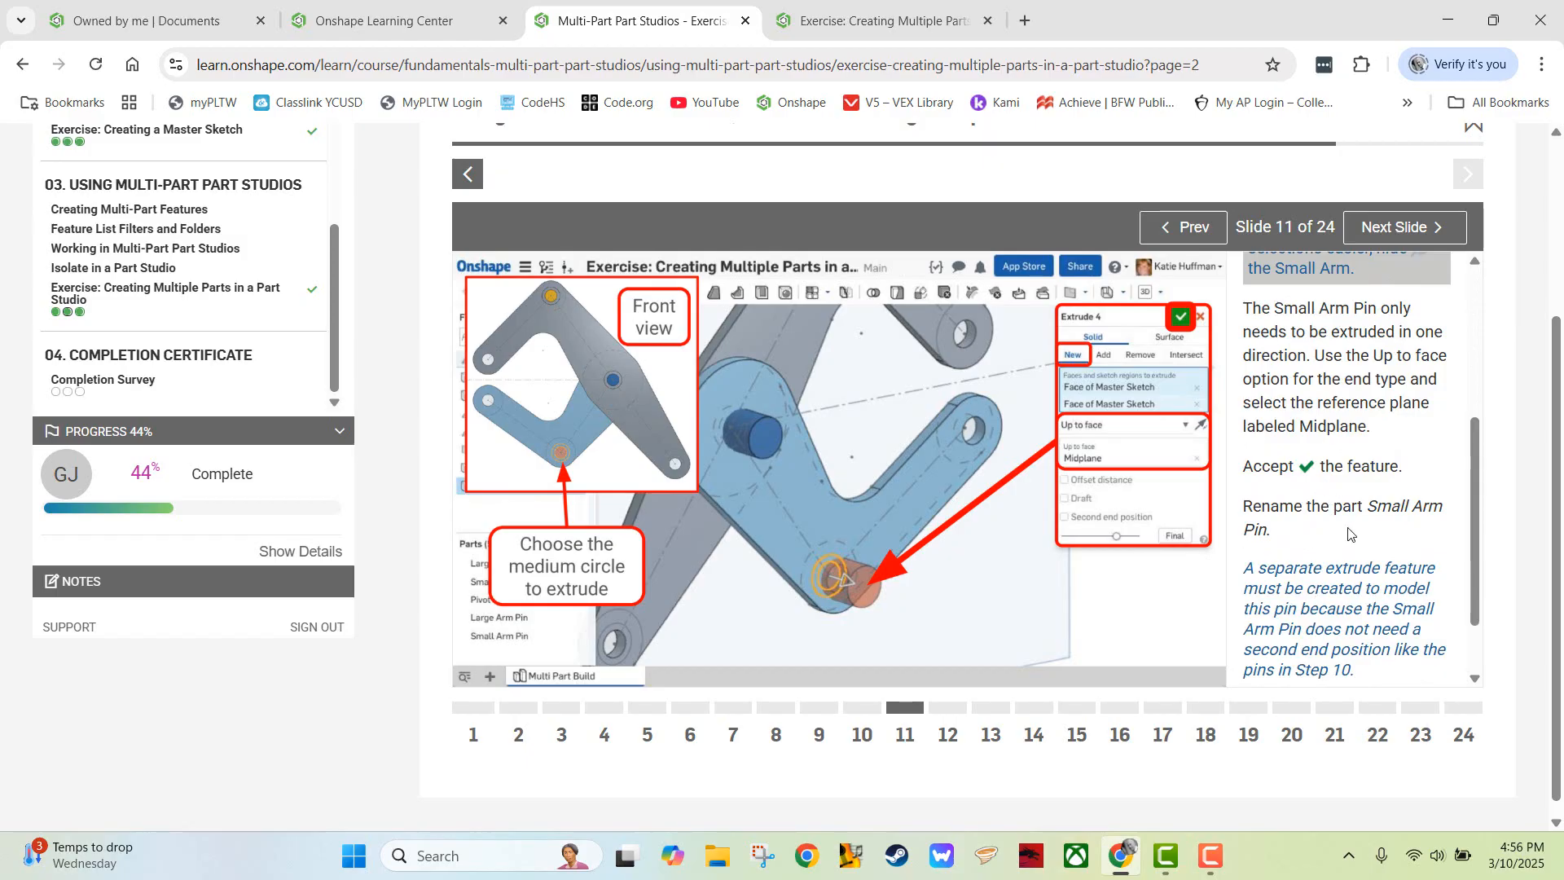
pyautogui.scroll(3, 1344, 505)
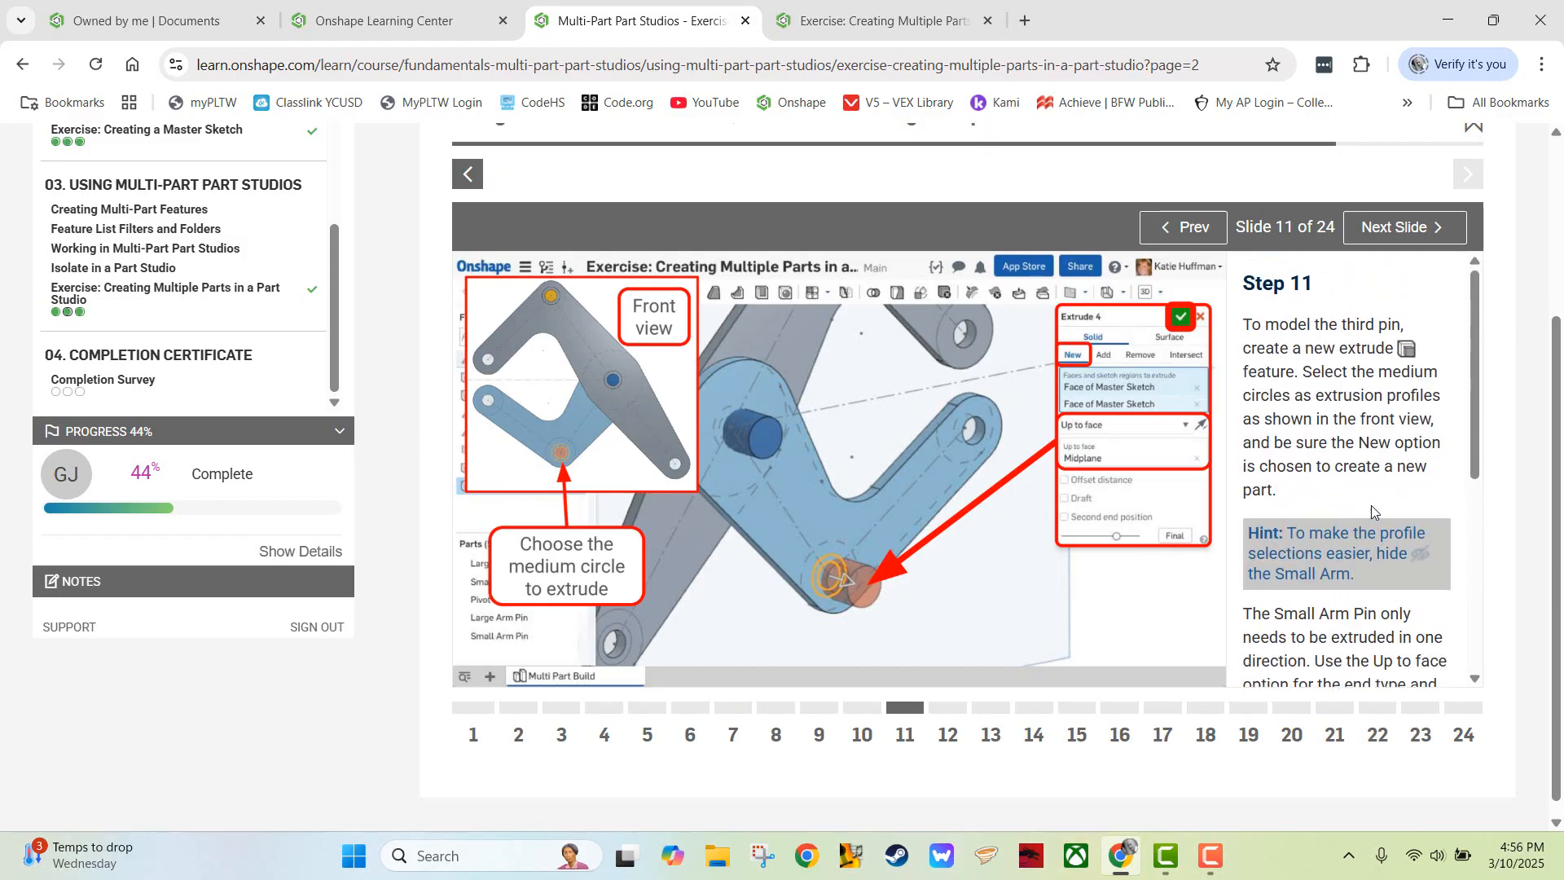
pyautogui.click(880, 20)
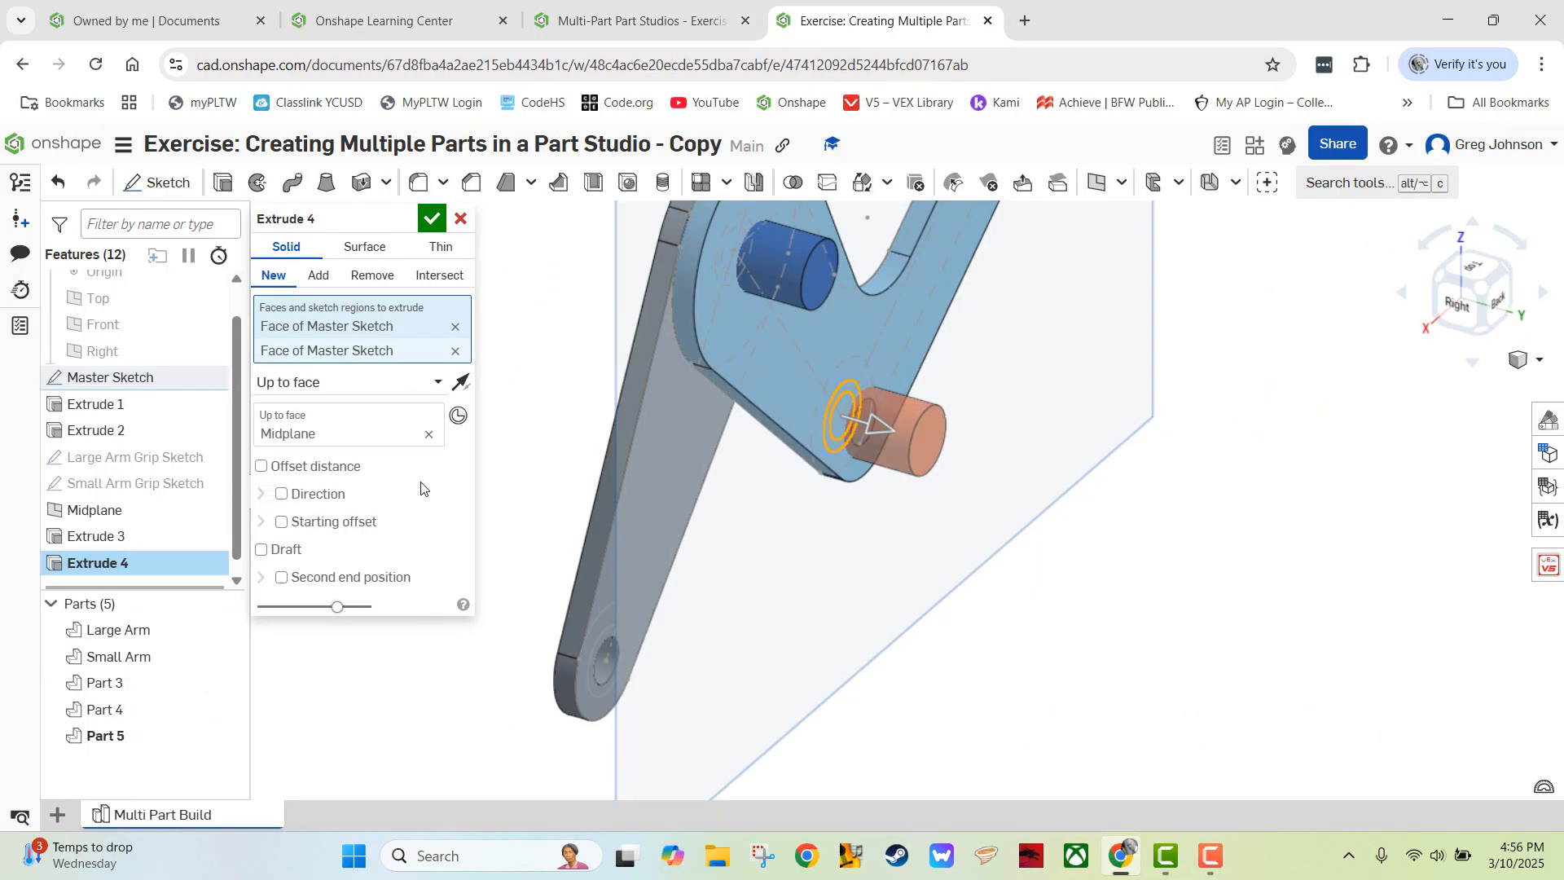
pyautogui.click(361, 220)
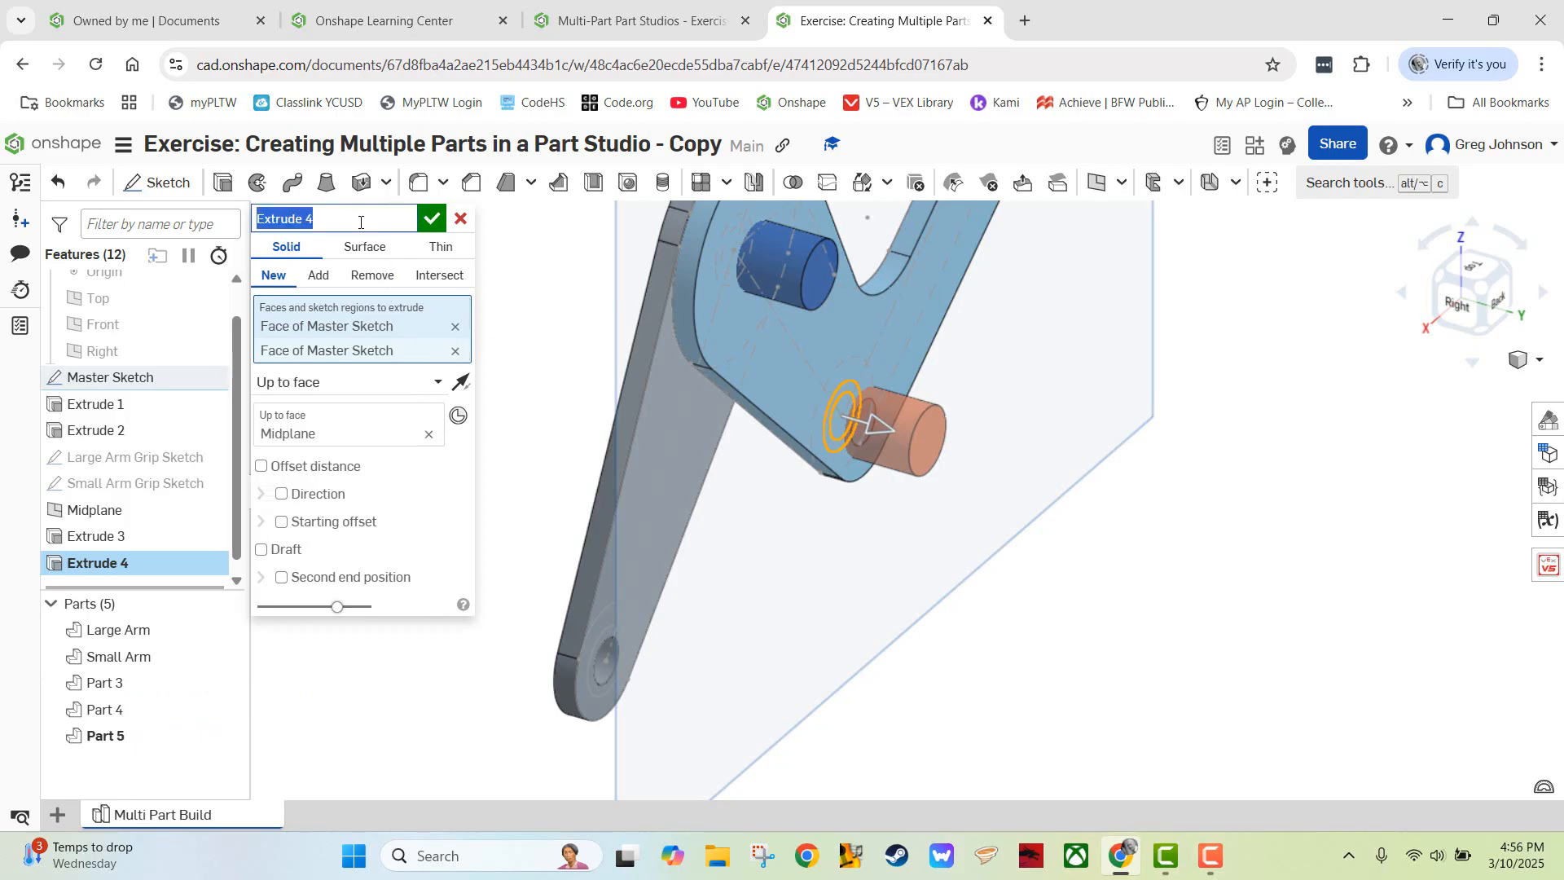
pyautogui.write('SM')
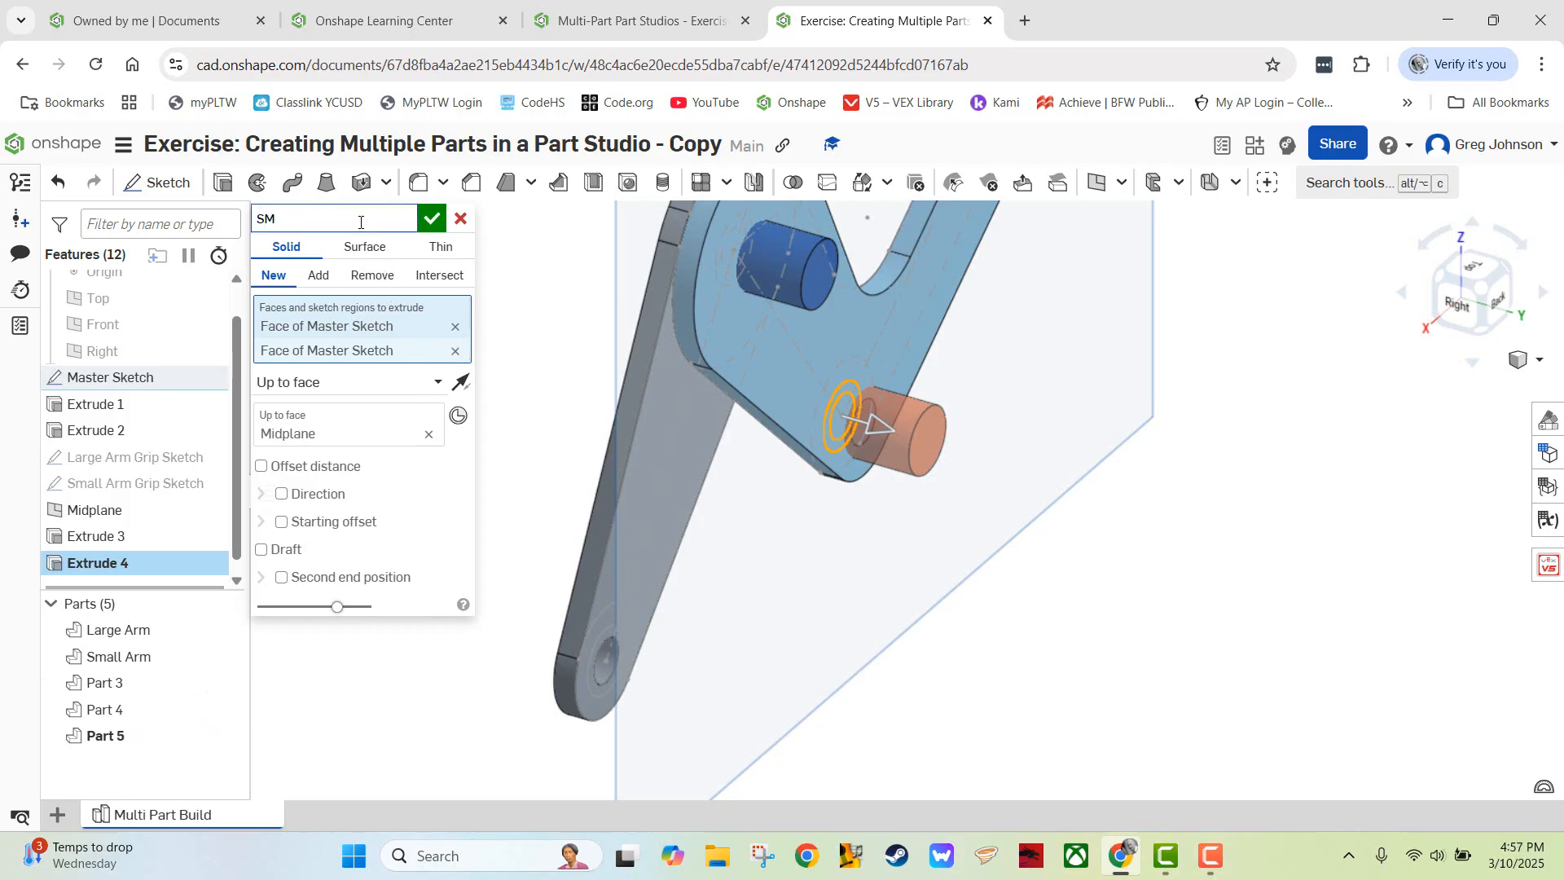
pyautogui.press('BackSpace')
pyautogui.press('BackSpace')
pyautogui.write('Extrude 4')
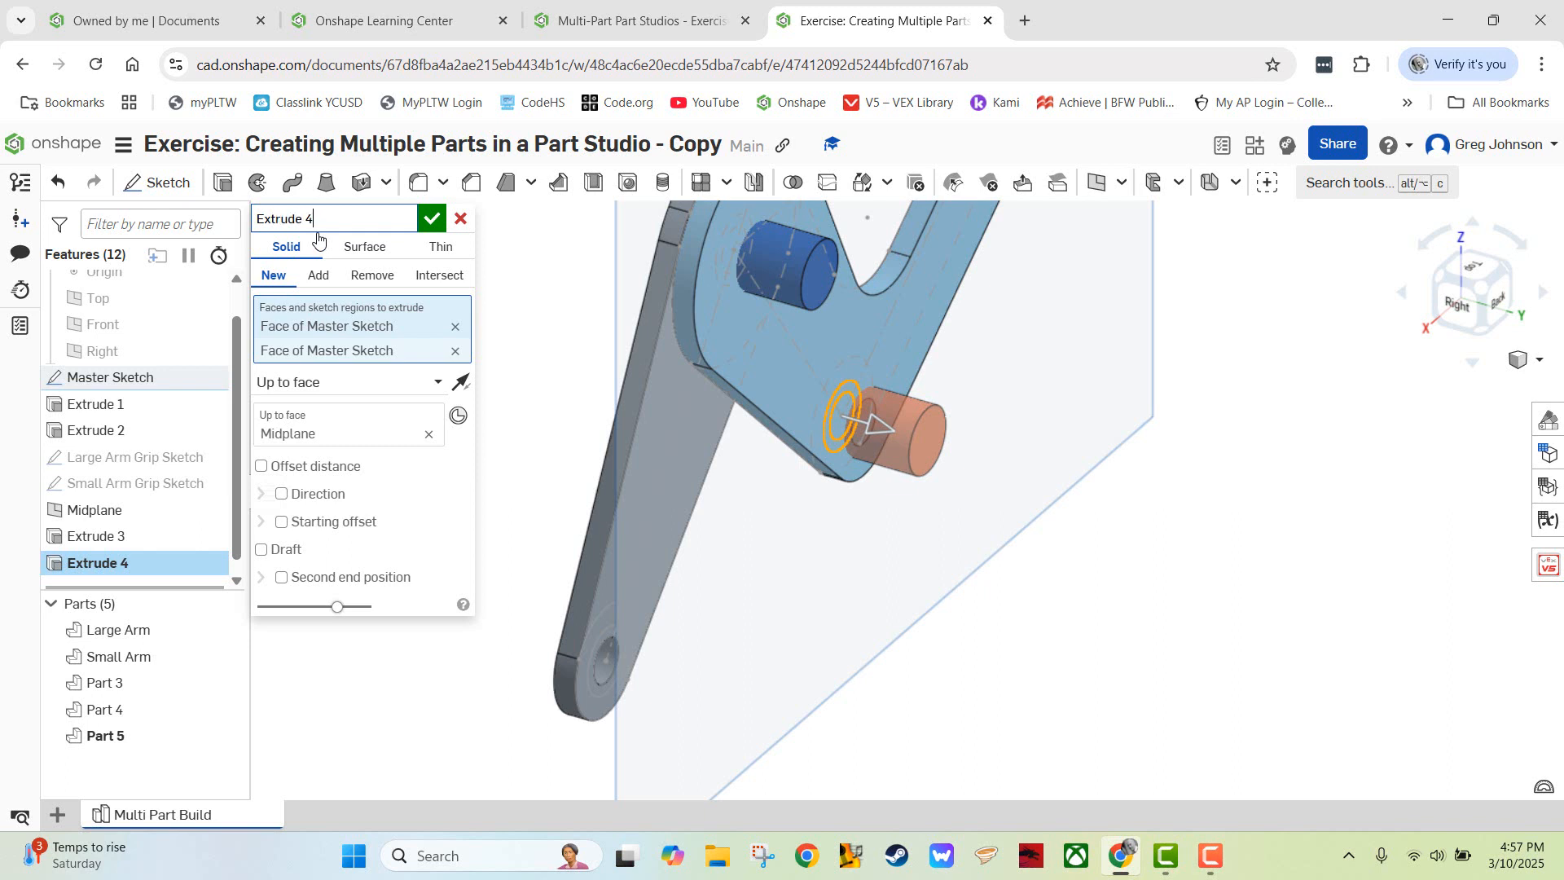
# - Accept the pin extrusion and rename the new part as Small Arm Pin
pyautogui.click(431, 218)
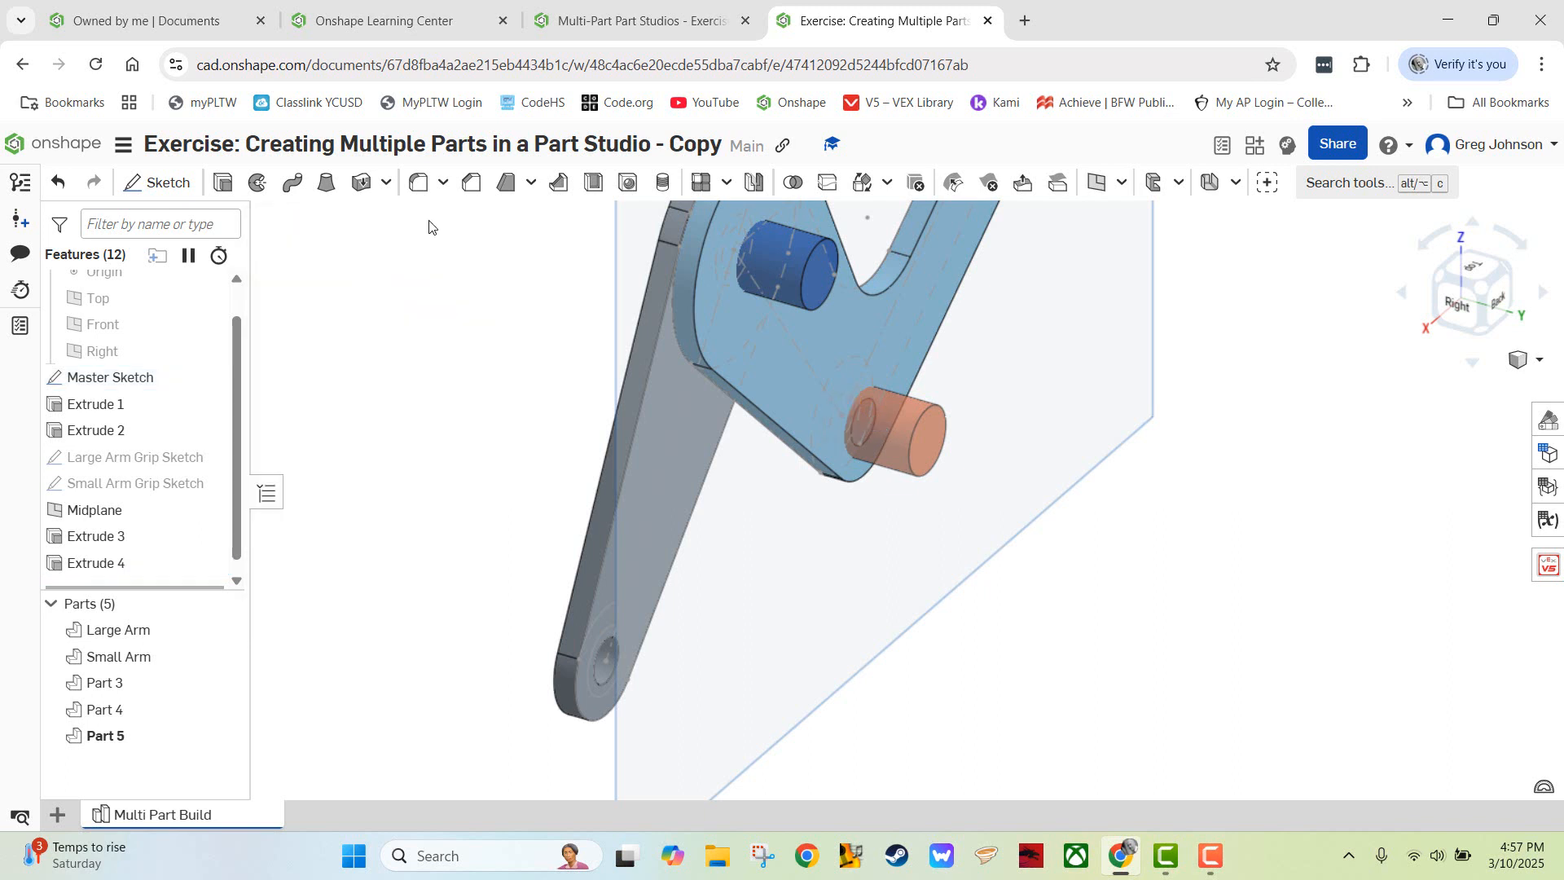
pyautogui.rightClick(133, 742)
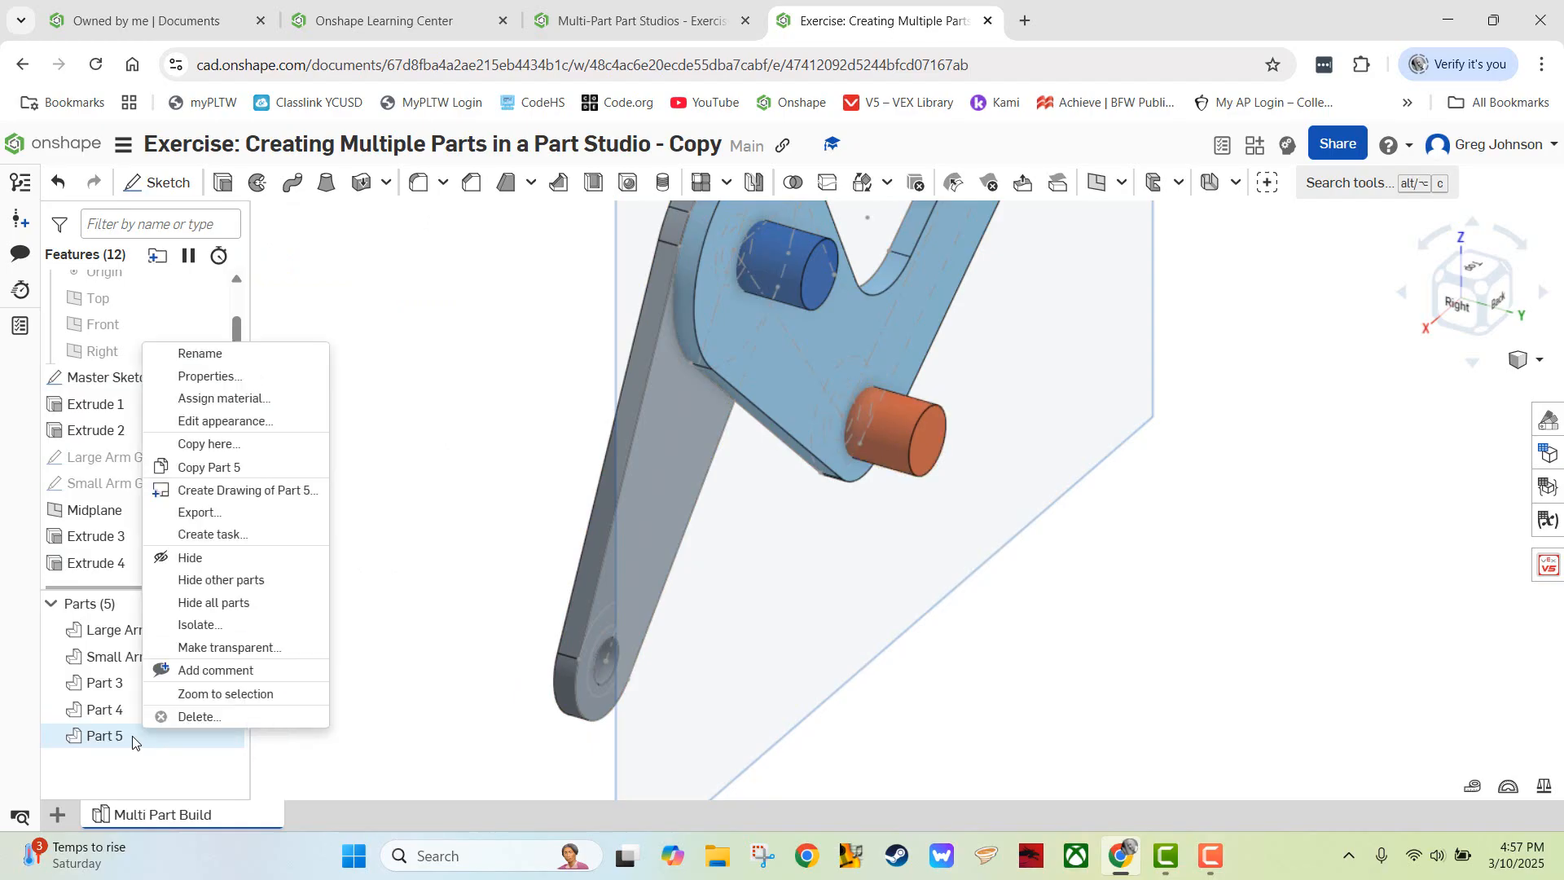
pyautogui.click(215, 358)
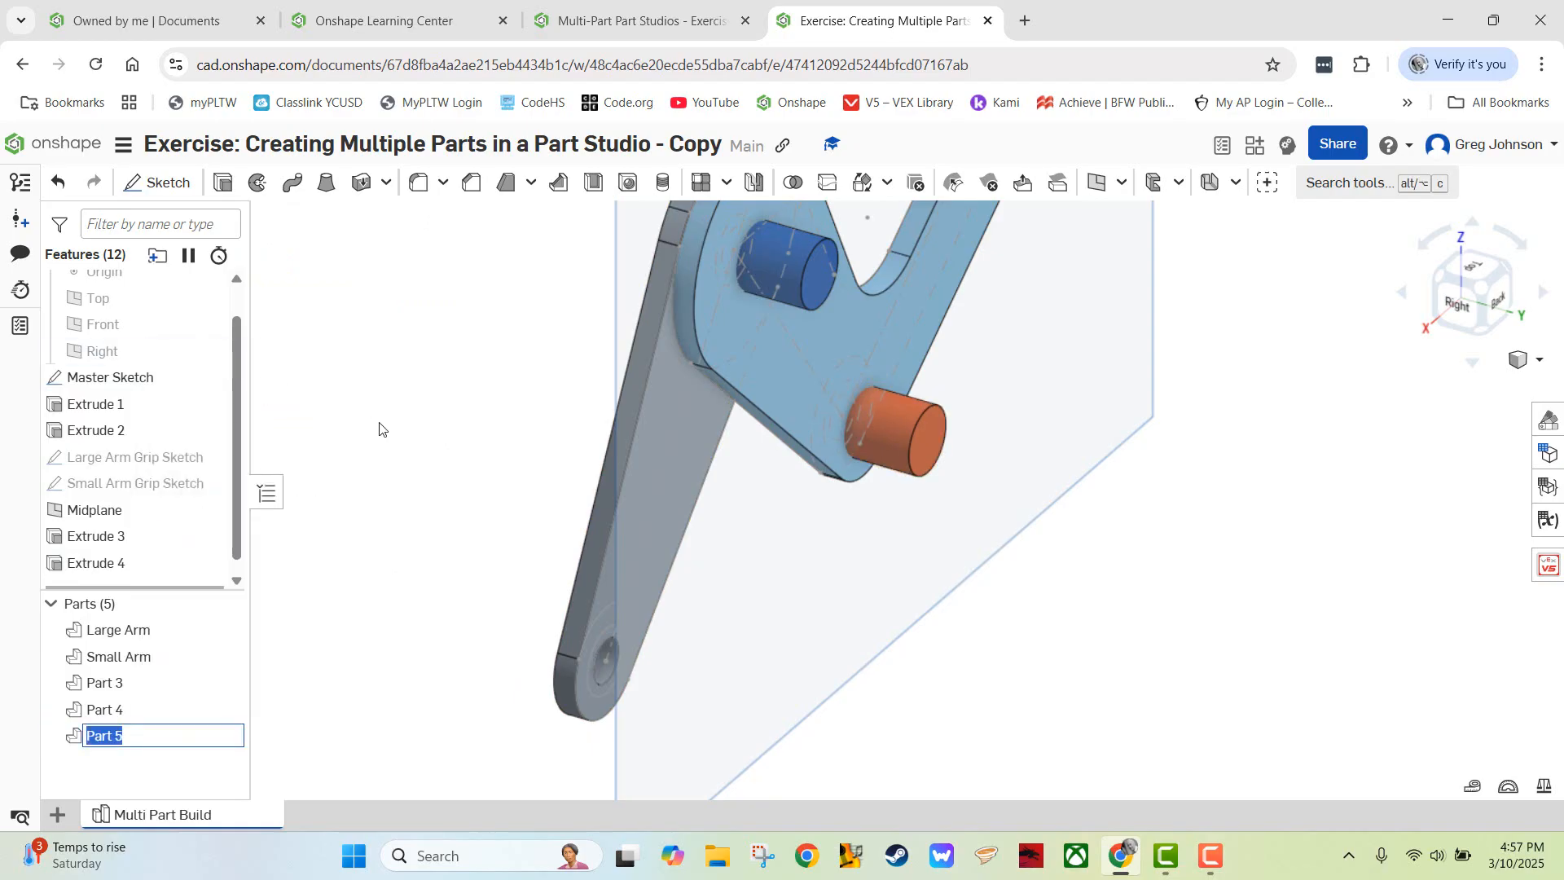
pyautogui.write('Small Arm Pin')
pyautogui.press('Return')
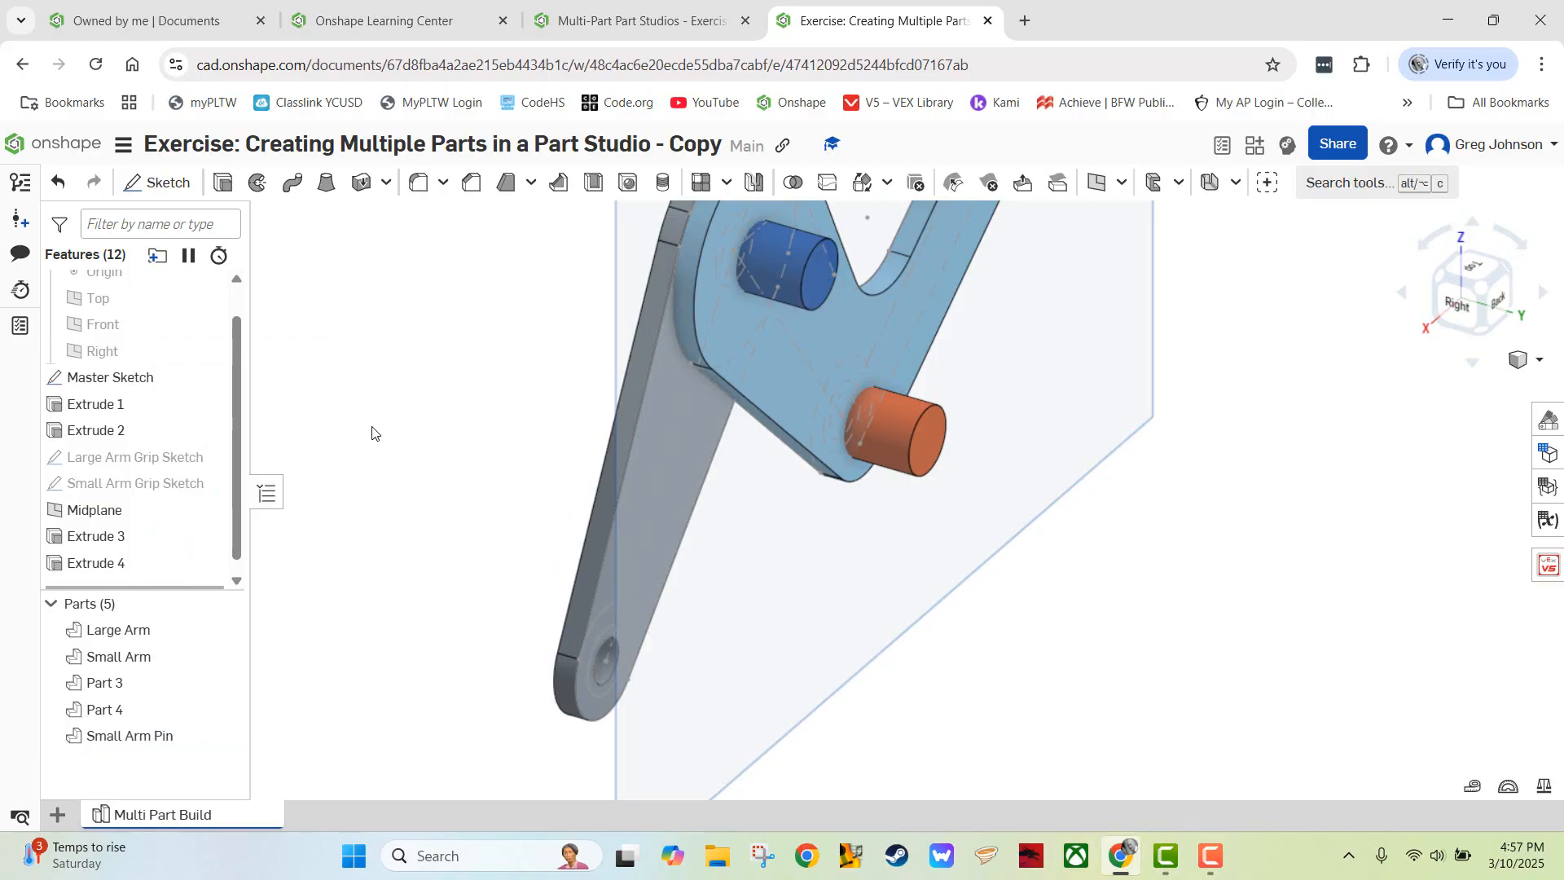
# - Review the Step 10 instructions in the learning course for the names of the two pins extruded together
pyautogui.click(644, 21)
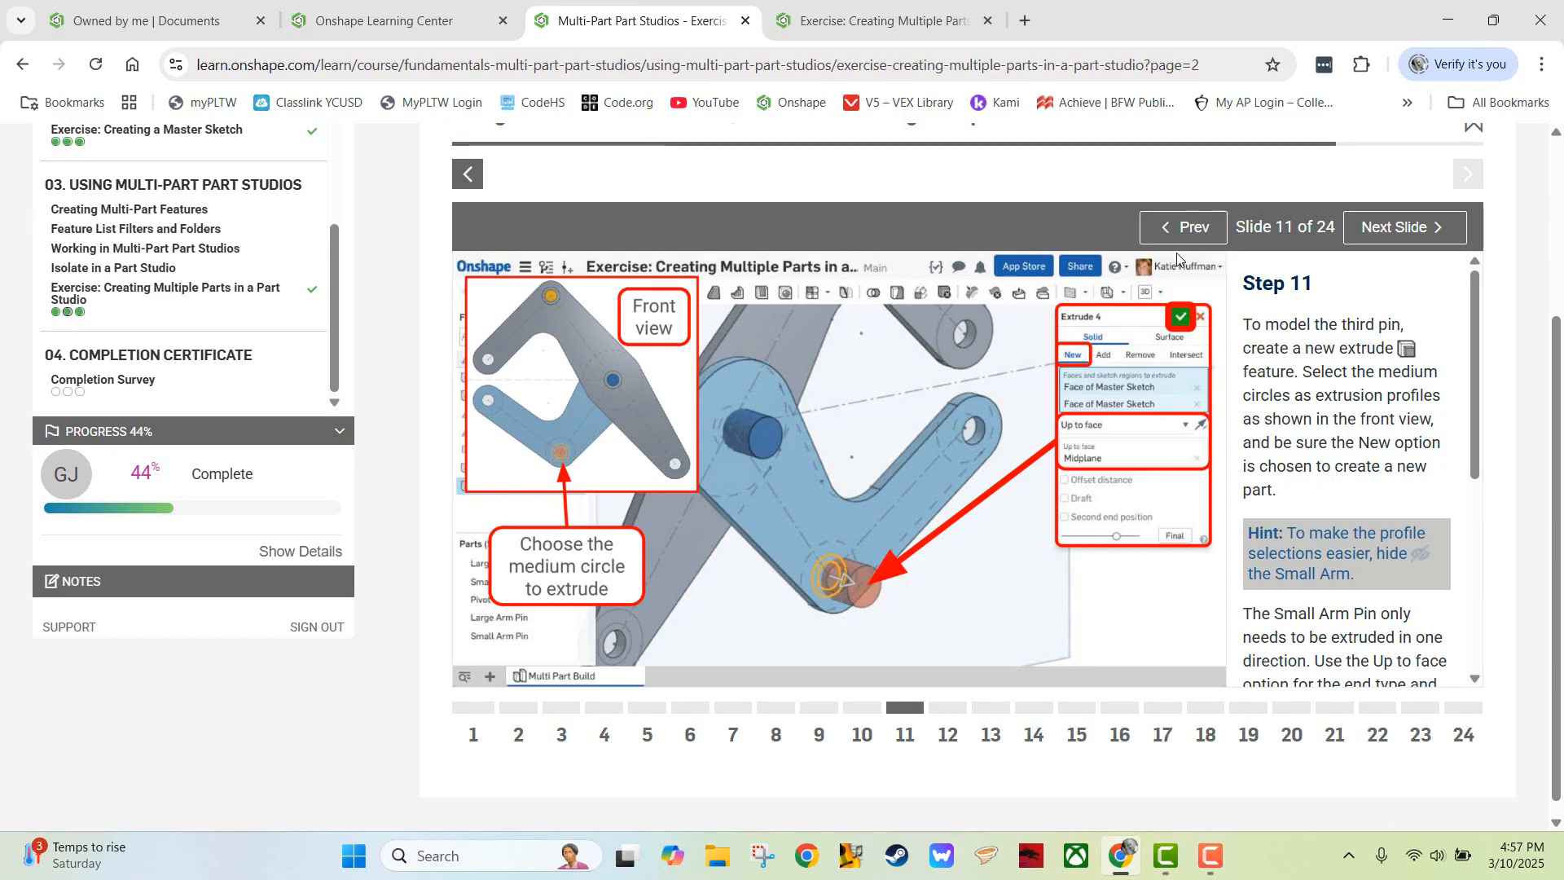
pyautogui.click(1186, 228)
pyautogui.click(1179, 228)
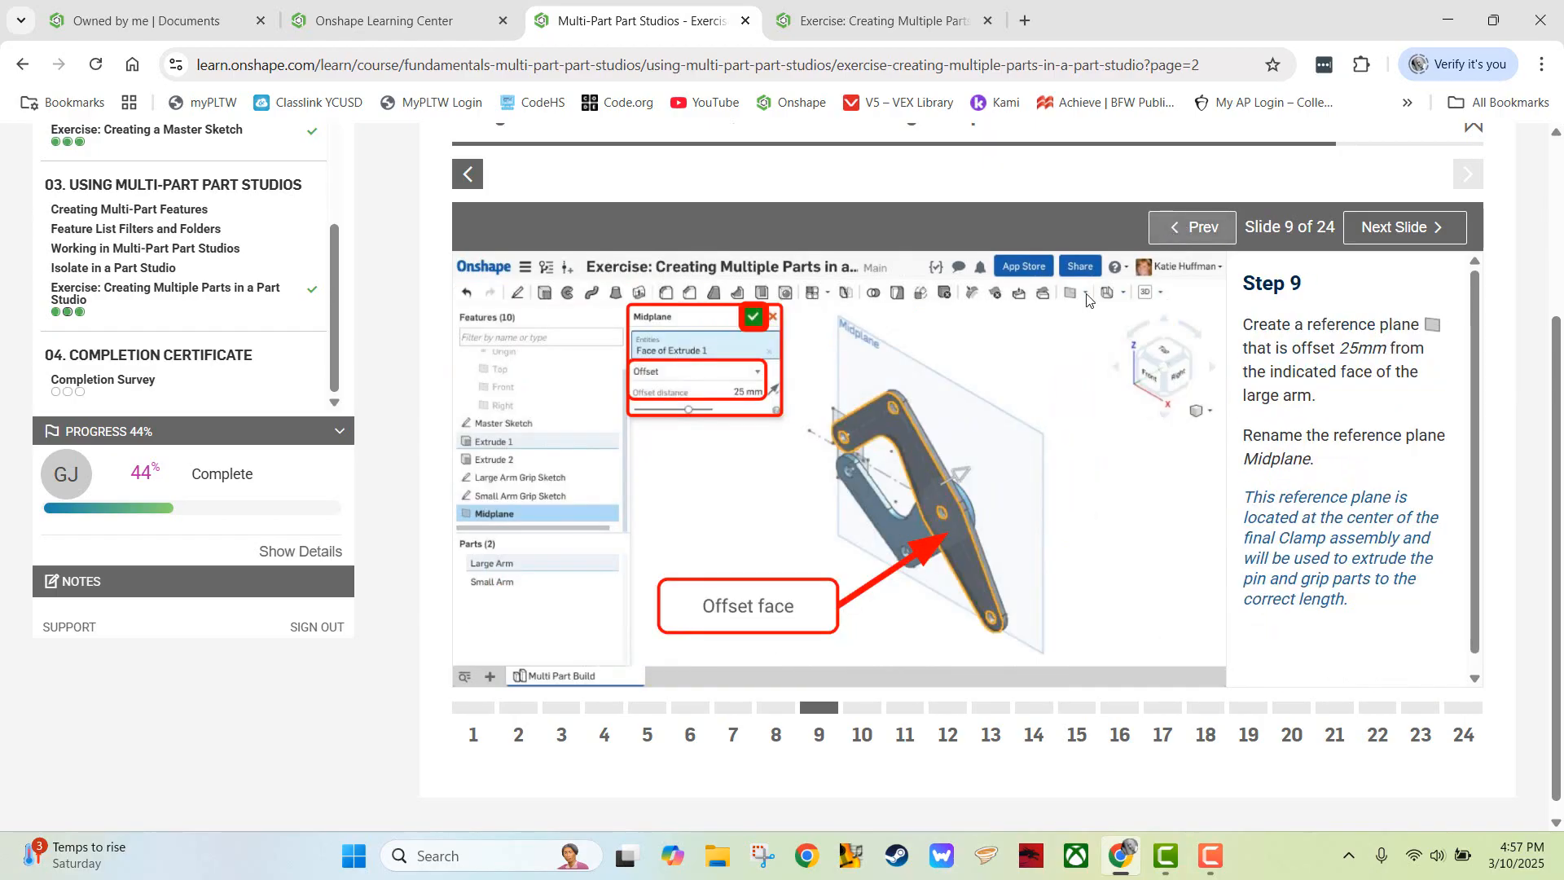
pyautogui.click(1389, 233)
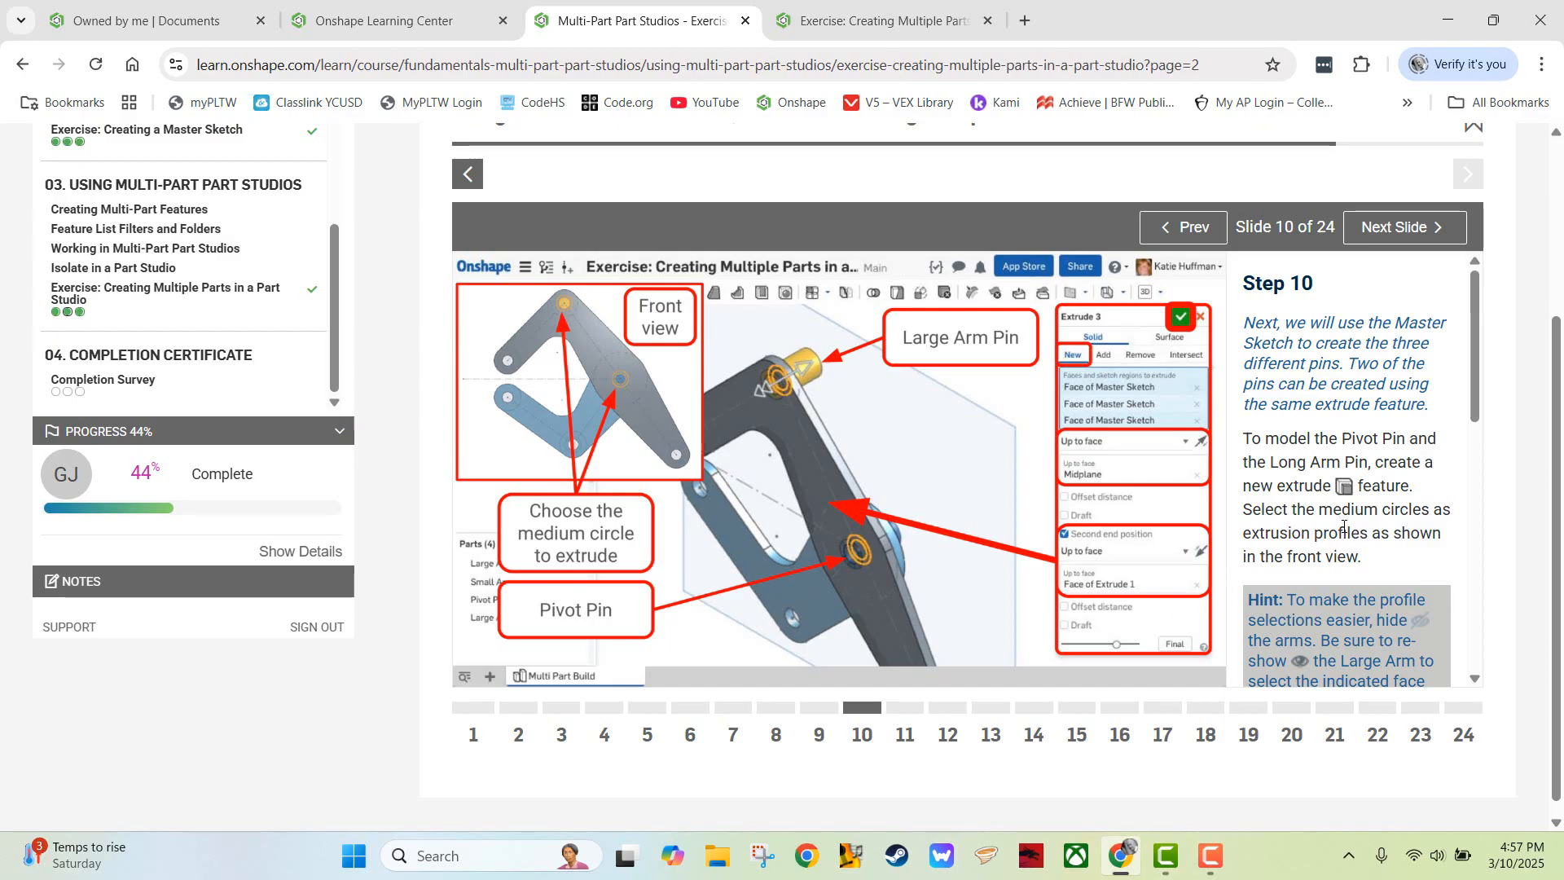
pyautogui.scroll(-5, 1345, 527)
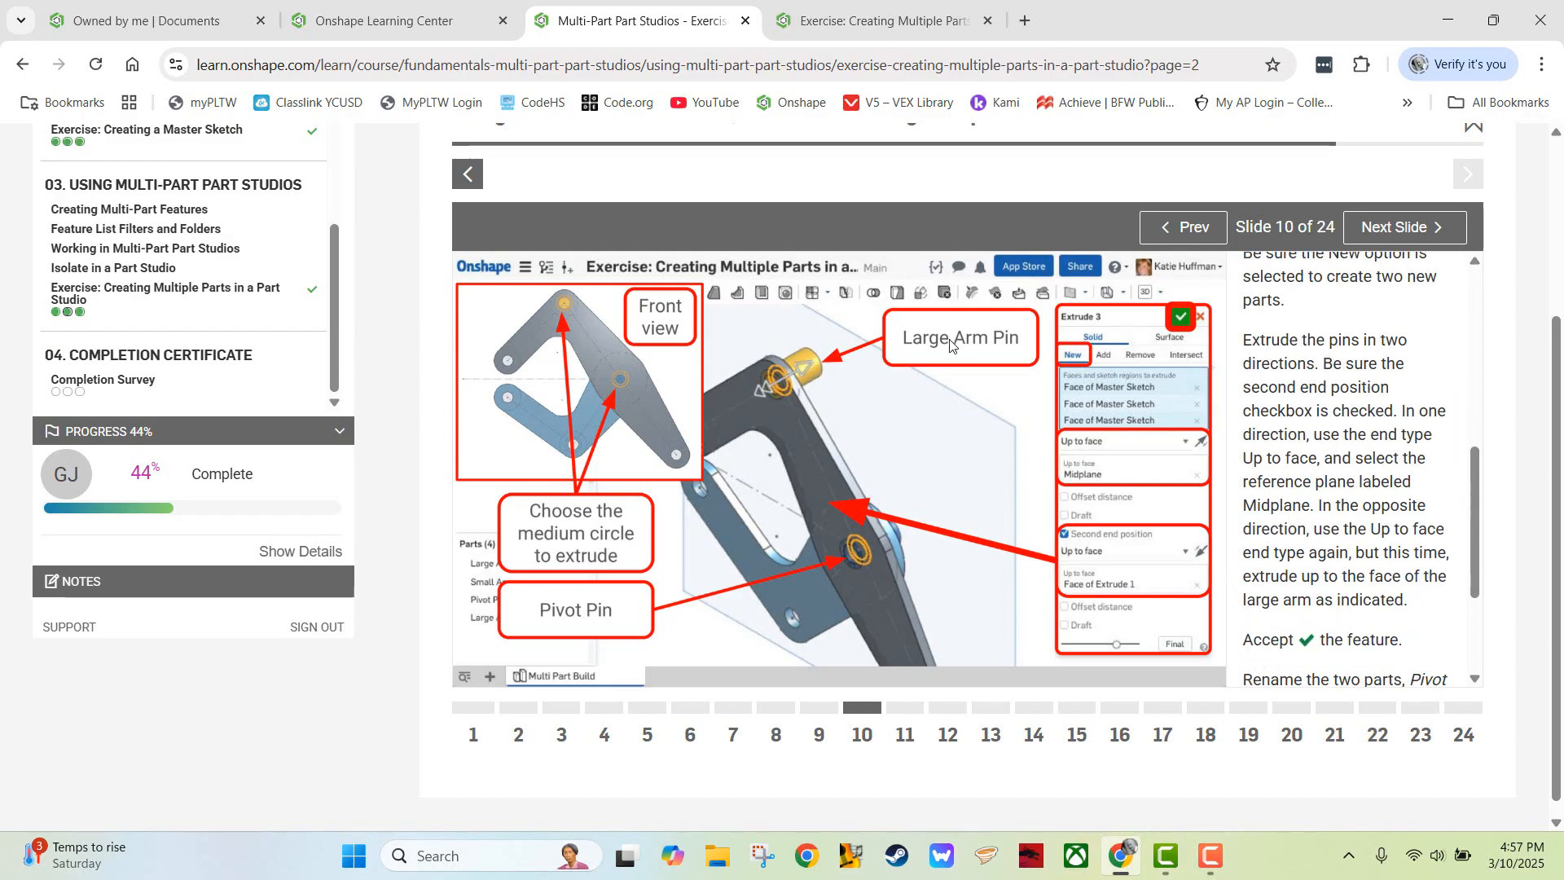
# - Return to the Part Studio and rename Part 3 as Pivot Pin
pyautogui.click(893, 29)
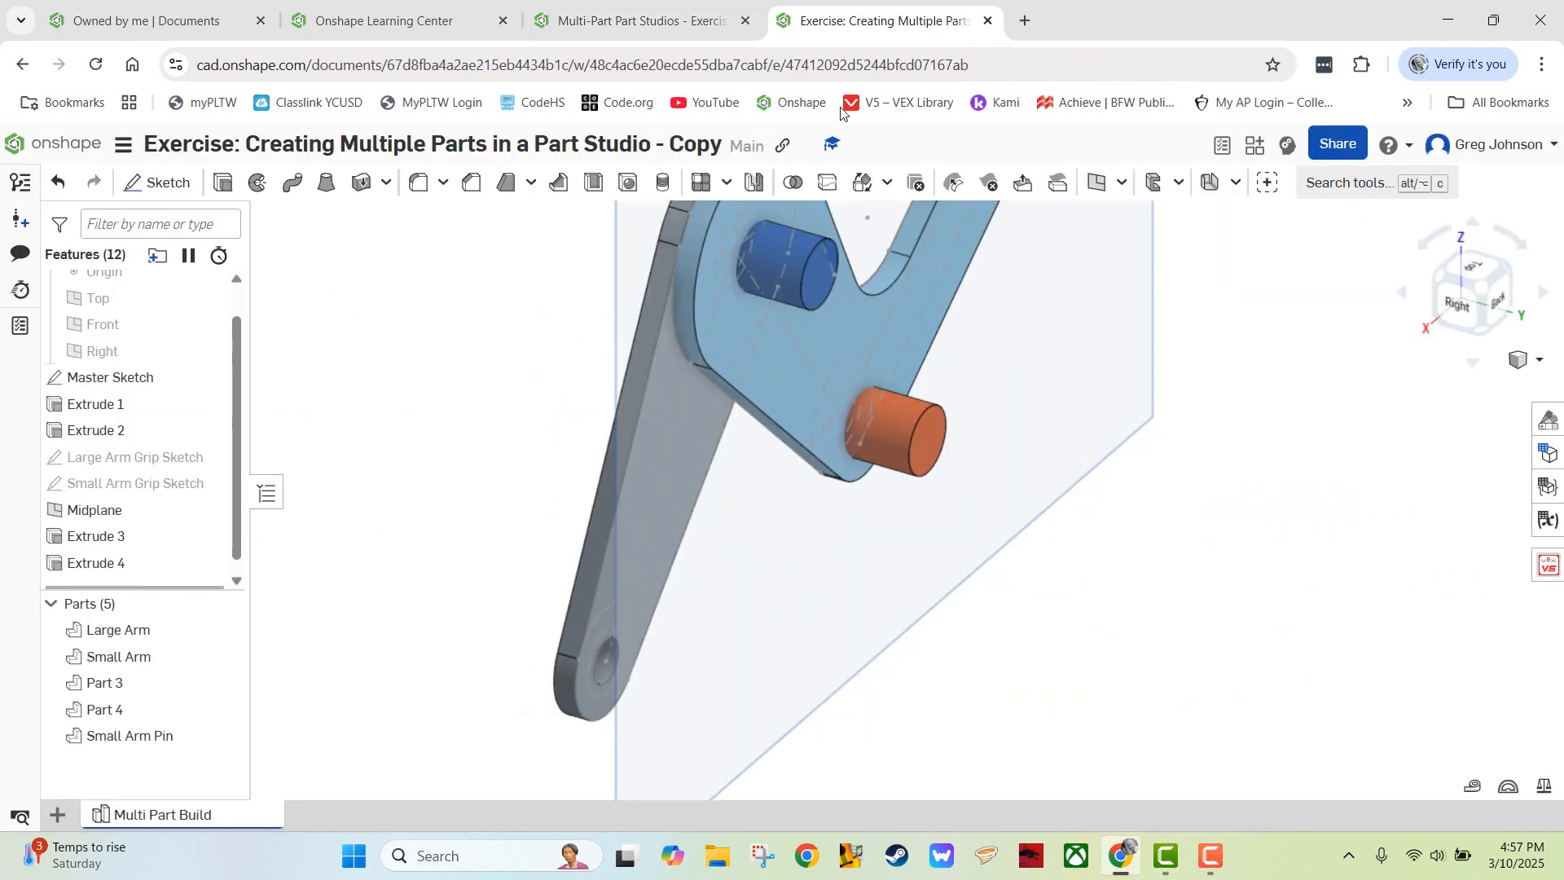
pyautogui.rightClick(132, 691)
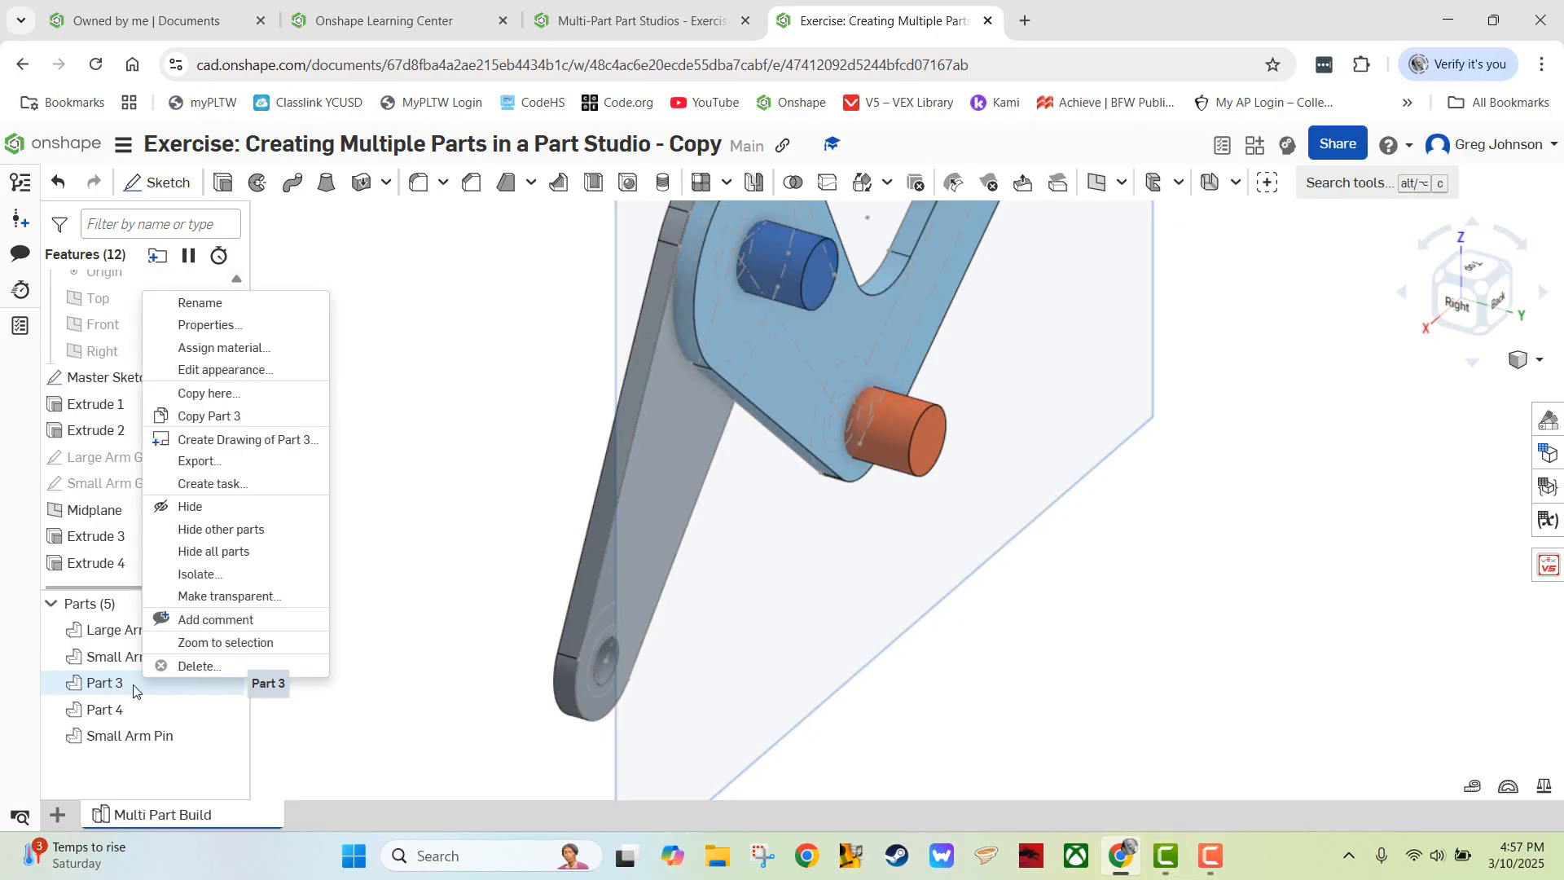
pyautogui.click(213, 301)
pyautogui.write('Pi')
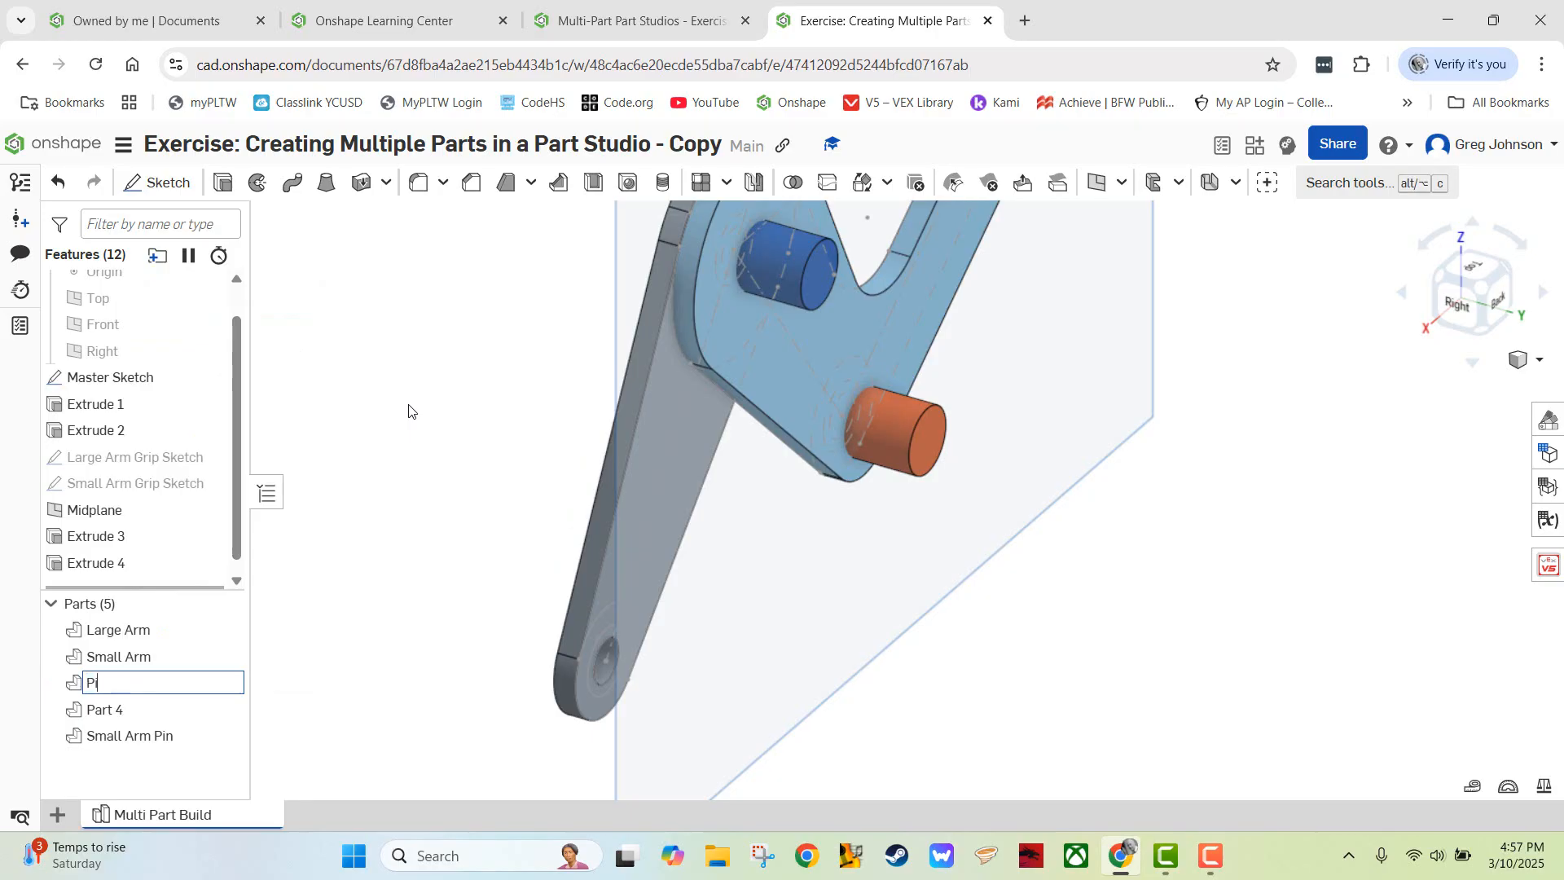
pyautogui.write('vot Pin')
pyautogui.press('Return')
# - Rename Part 4 as Large Arm Pin
pyautogui.rightClick(130, 712)
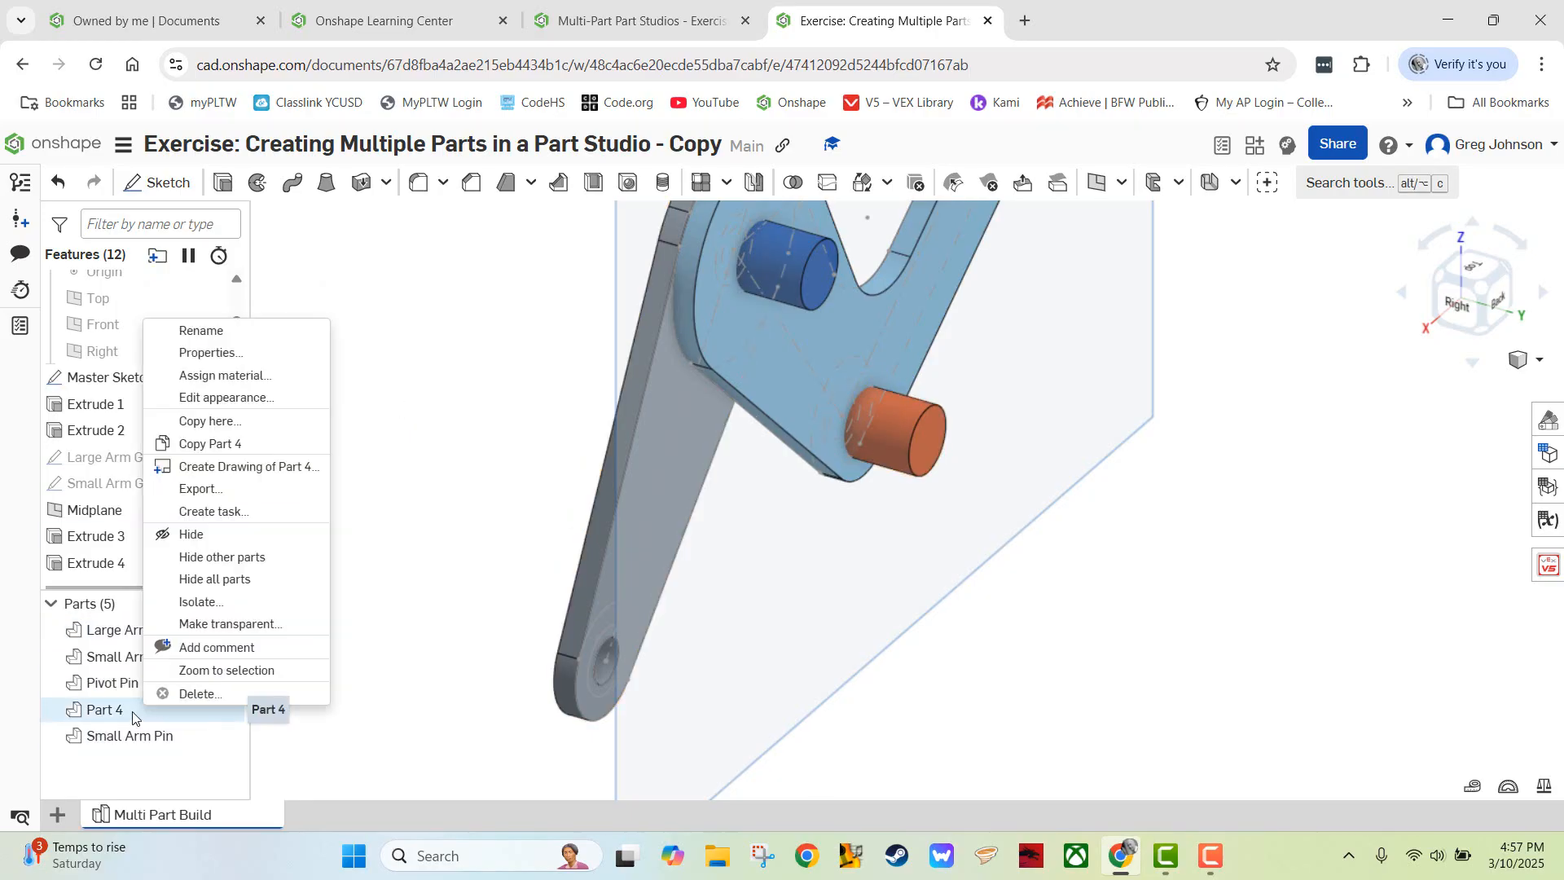
pyautogui.click(208, 331)
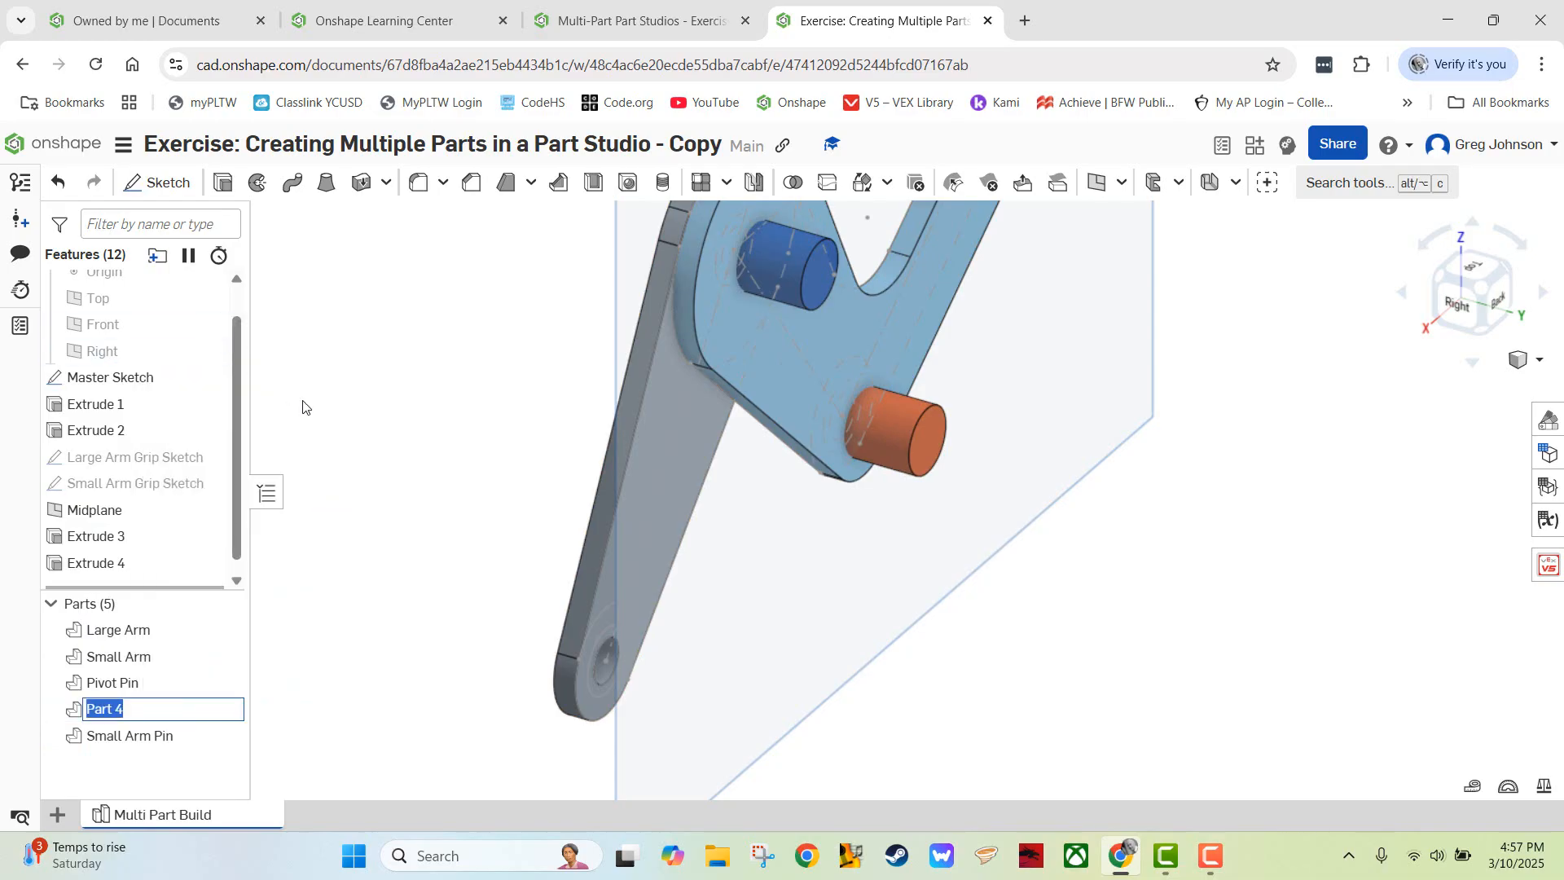
pyautogui.write('Large Arm Pin')
pyautogui.press('Return')
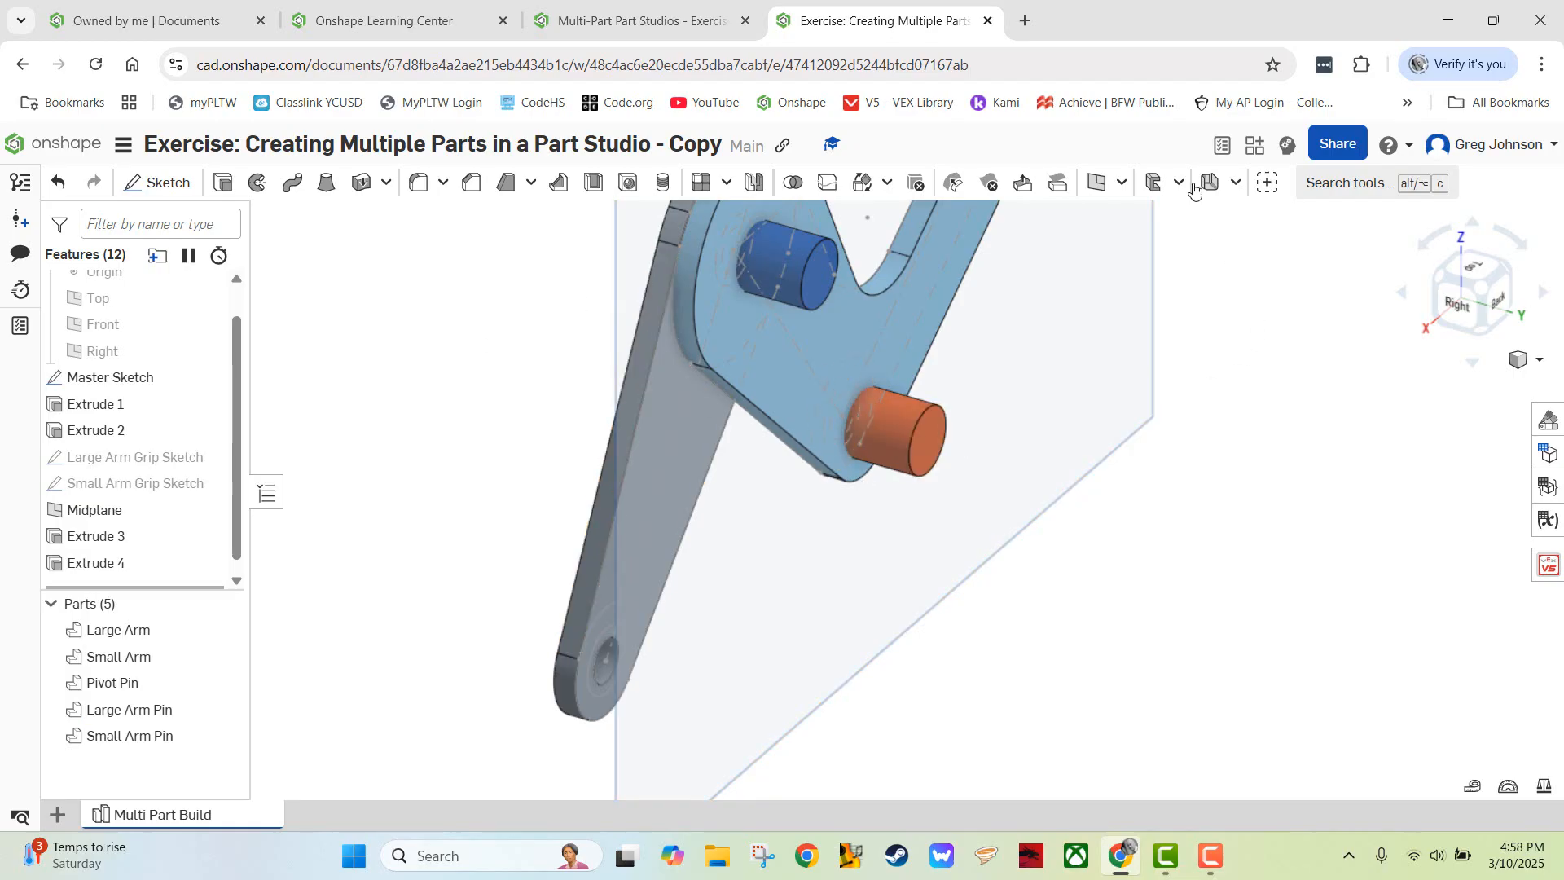
# - Read the Step 12 instructions in the learning course on subtracting the arms from the pins
pyautogui.click(642, 20)
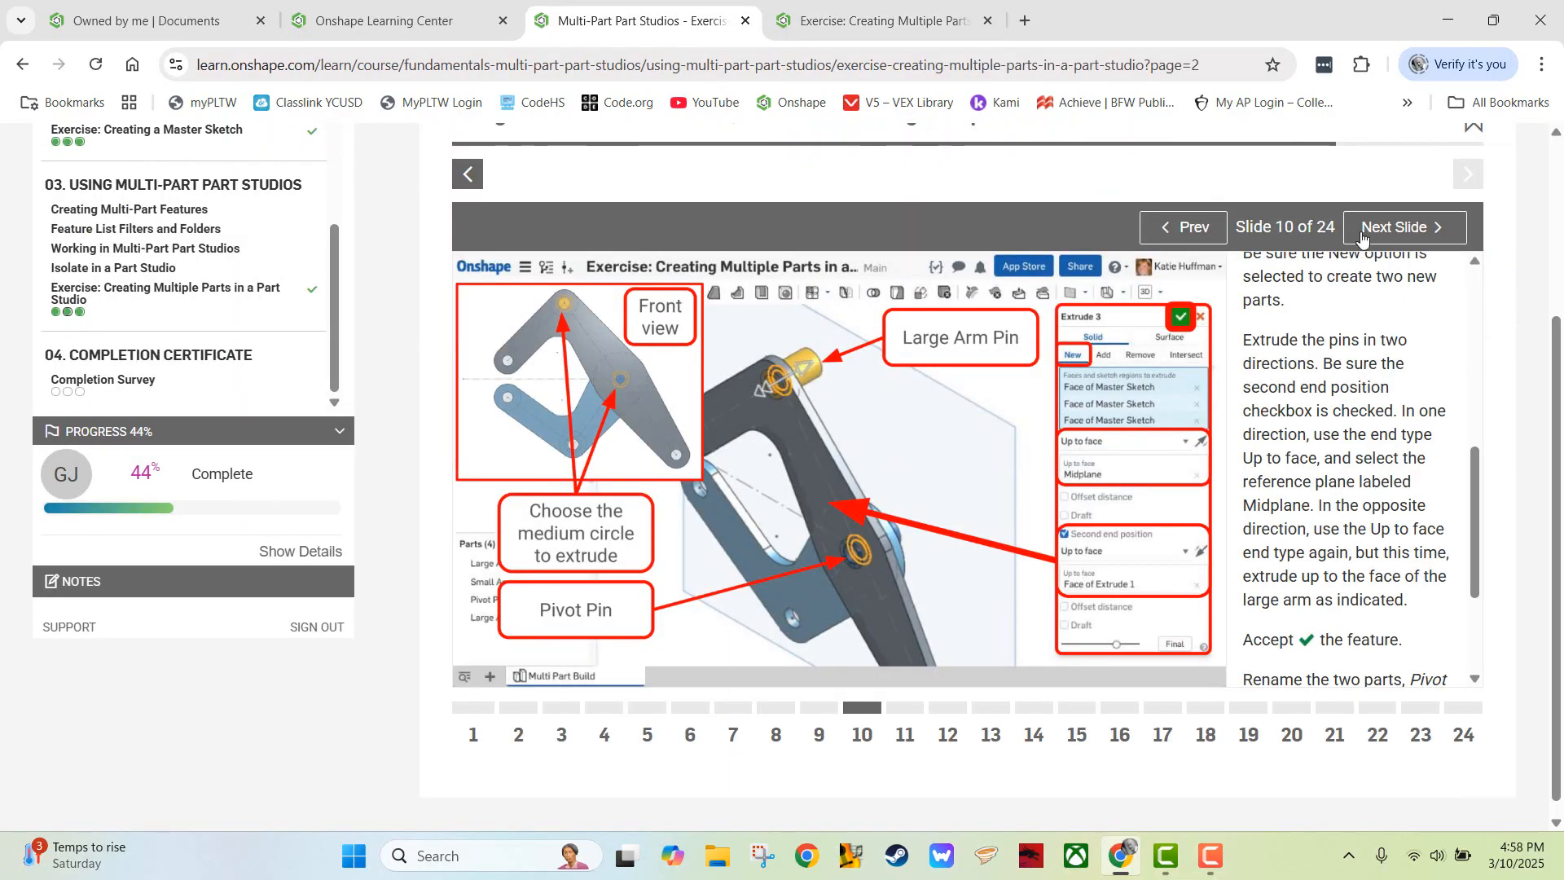
pyautogui.click(1400, 232)
pyautogui.click(1398, 233)
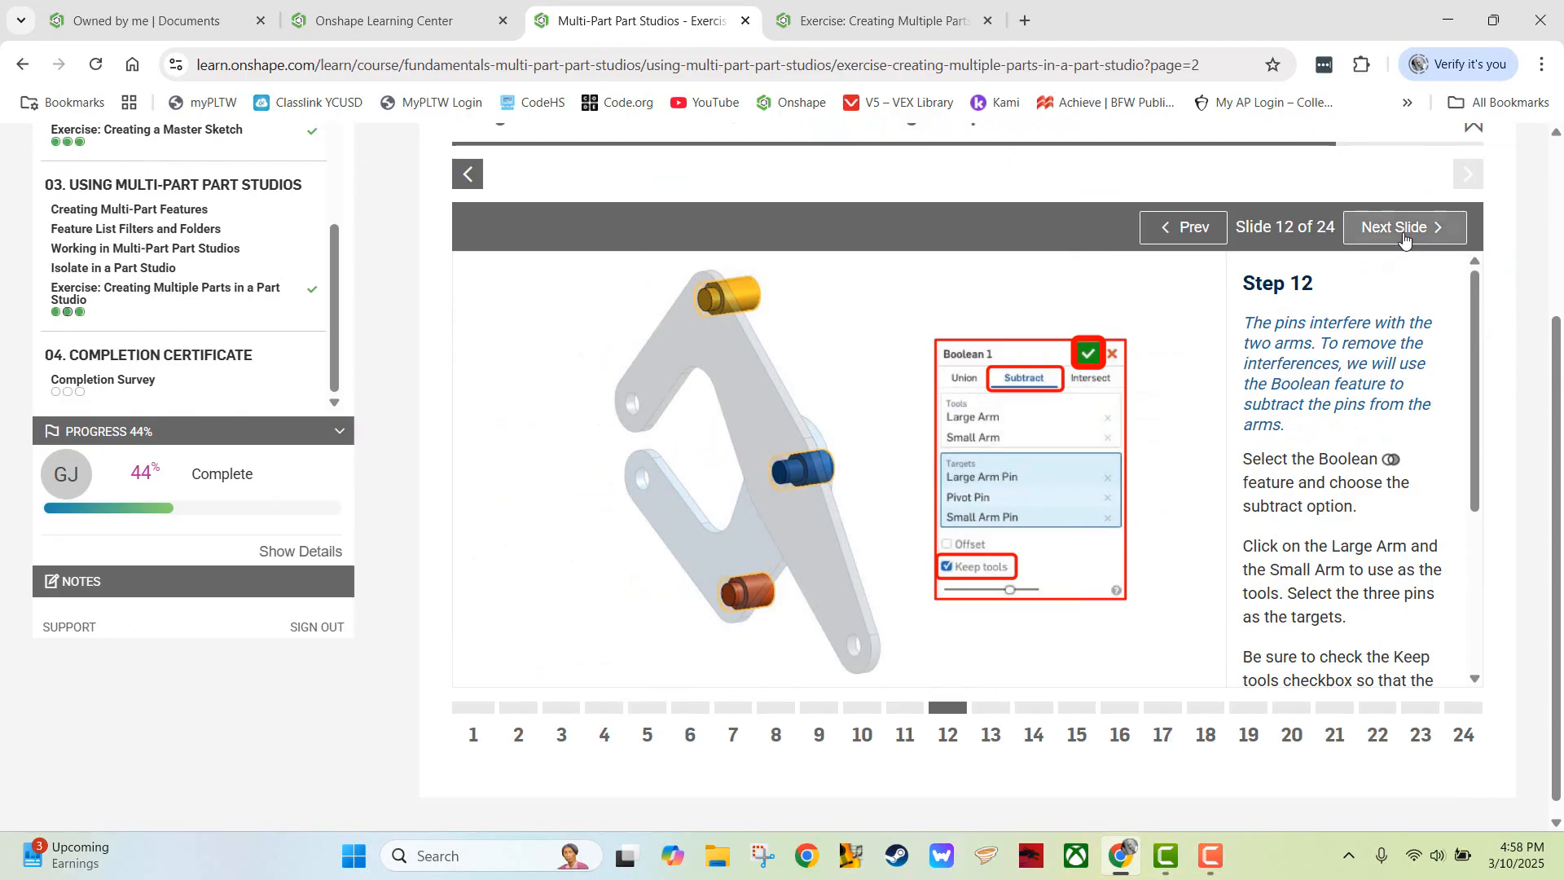
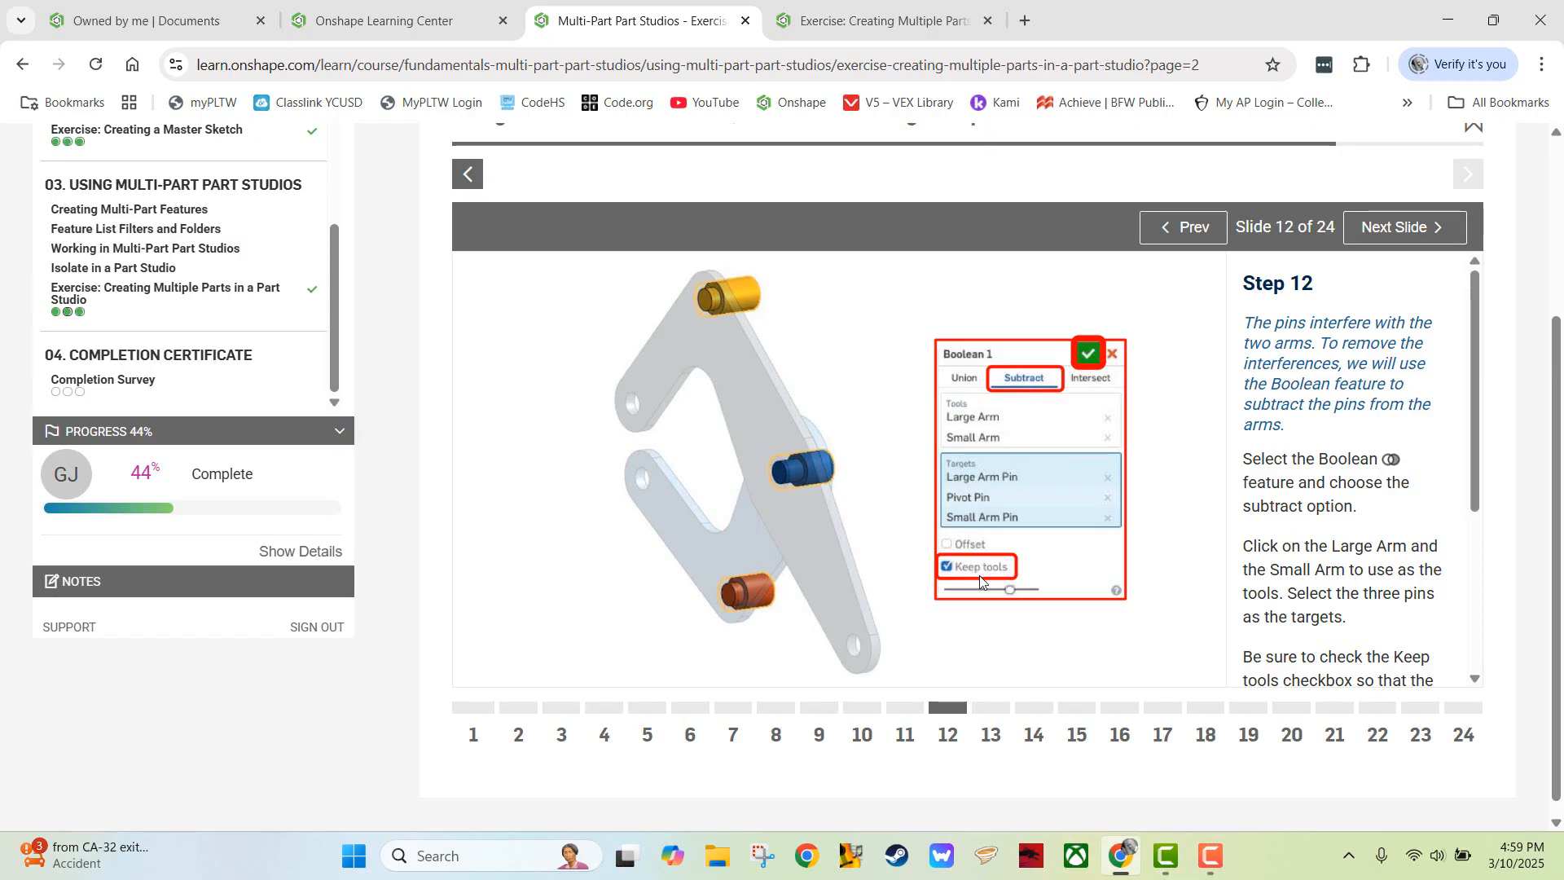
# - Back in the Part Studio, hide the Master Sketch and the Midplane and show the model in isometric view
pyautogui.click(908, 28)
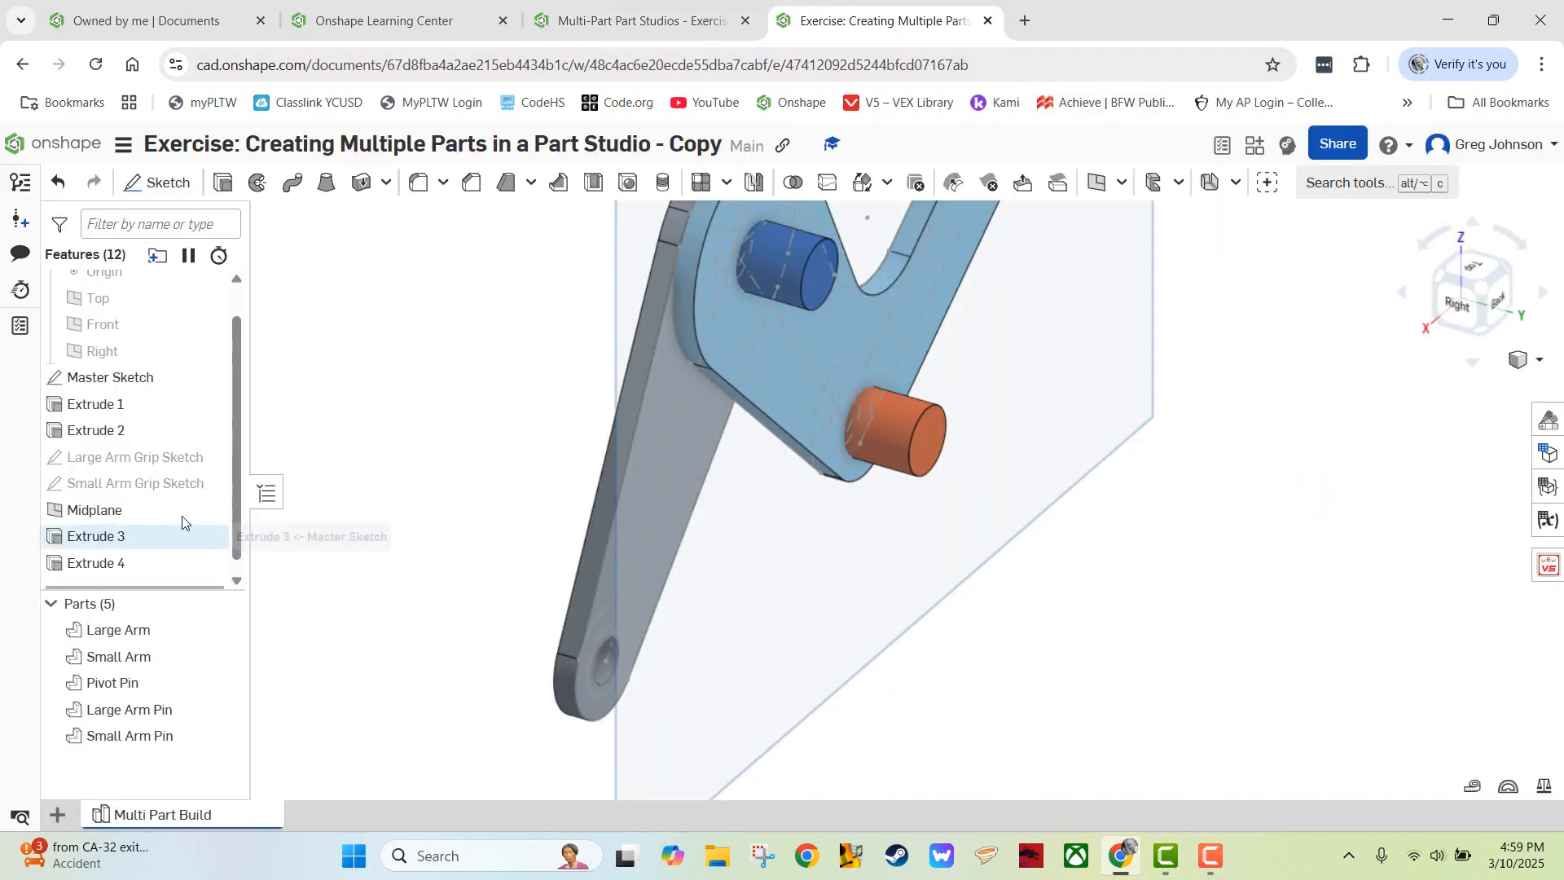
pyautogui.click(219, 378)
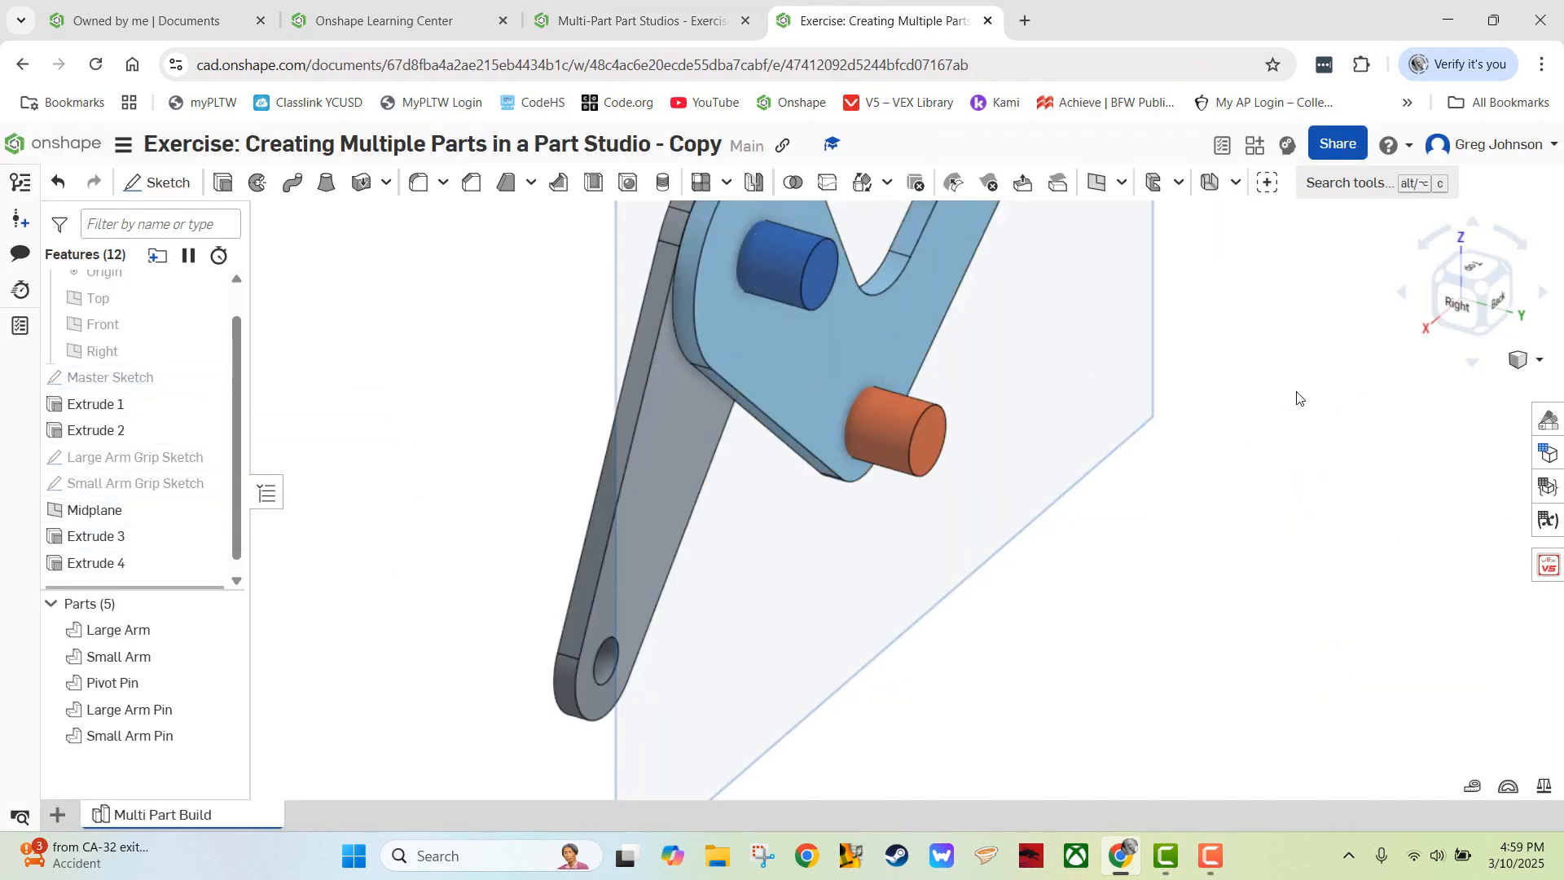
pyautogui.rightClick(1330, 461)
pyautogui.click(1377, 544)
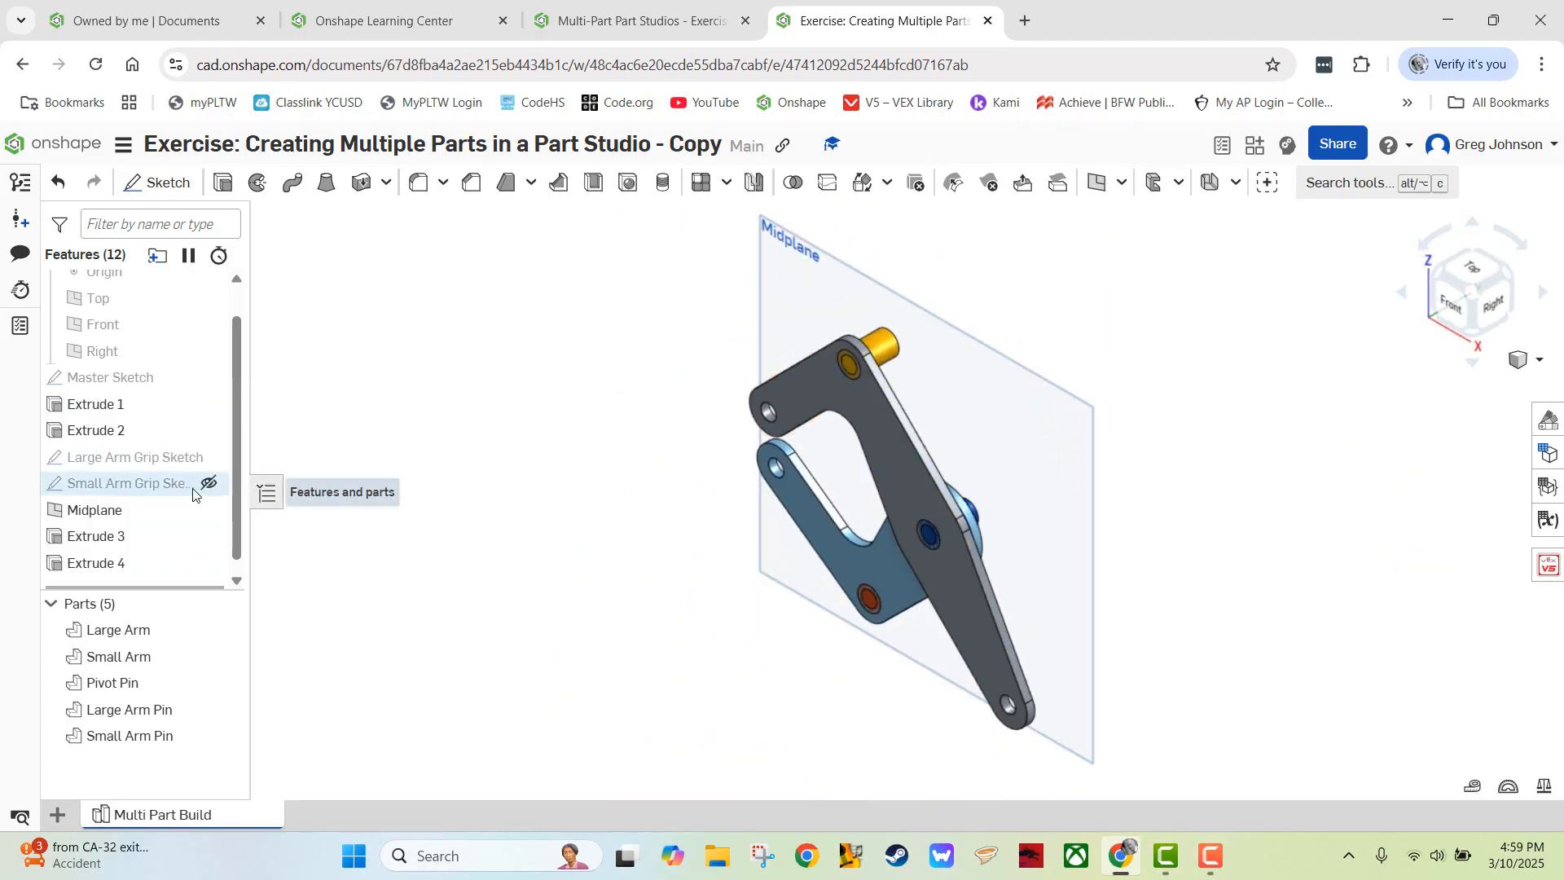
pyautogui.click(209, 510)
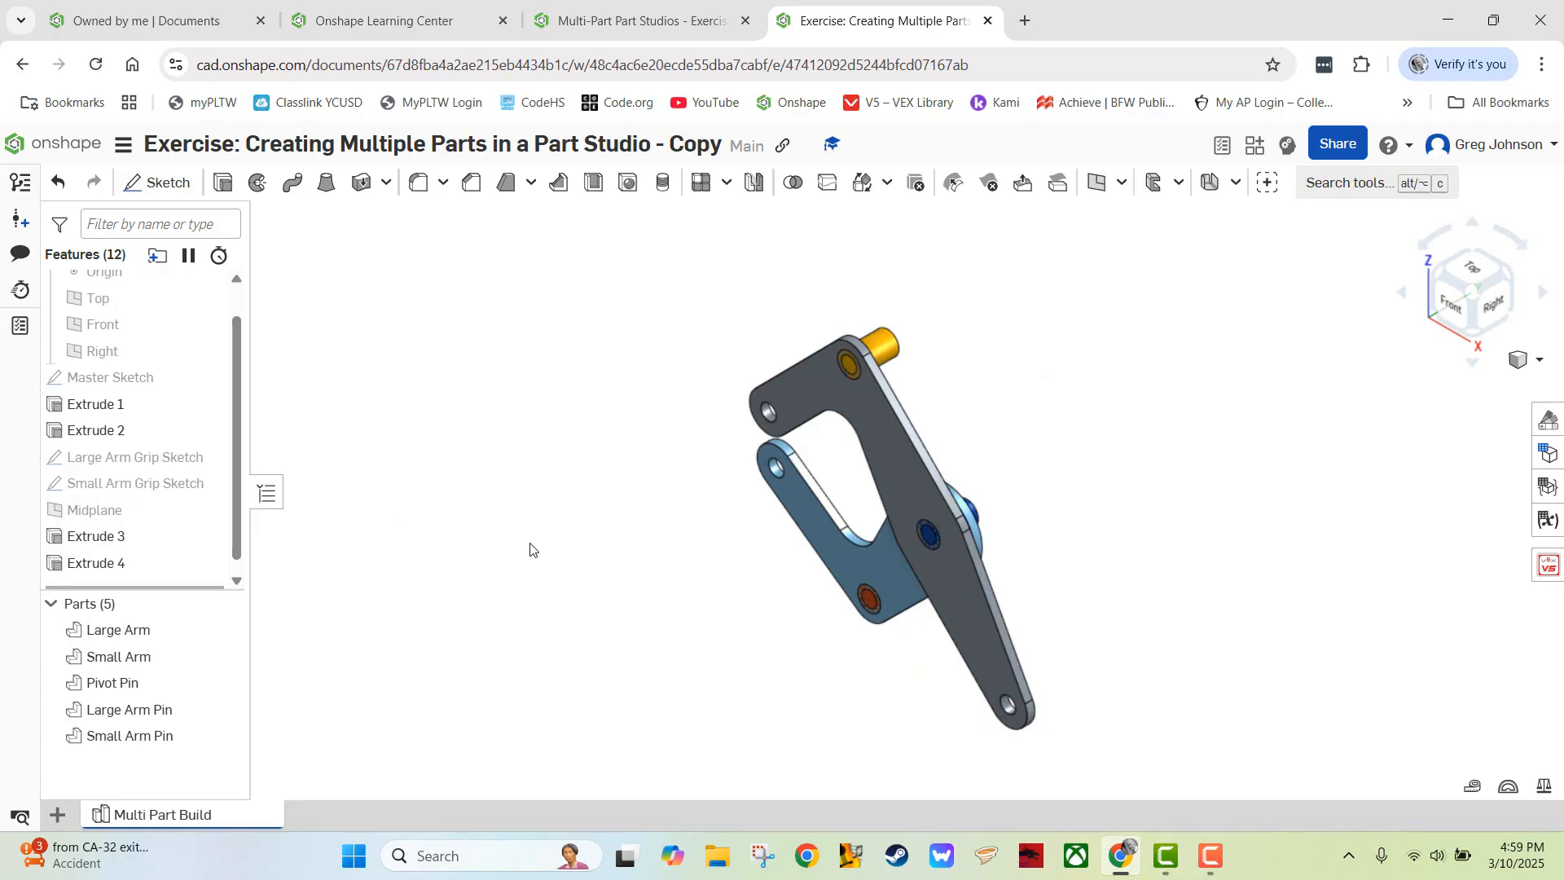
pyautogui.scroll(-3, 699, 548)
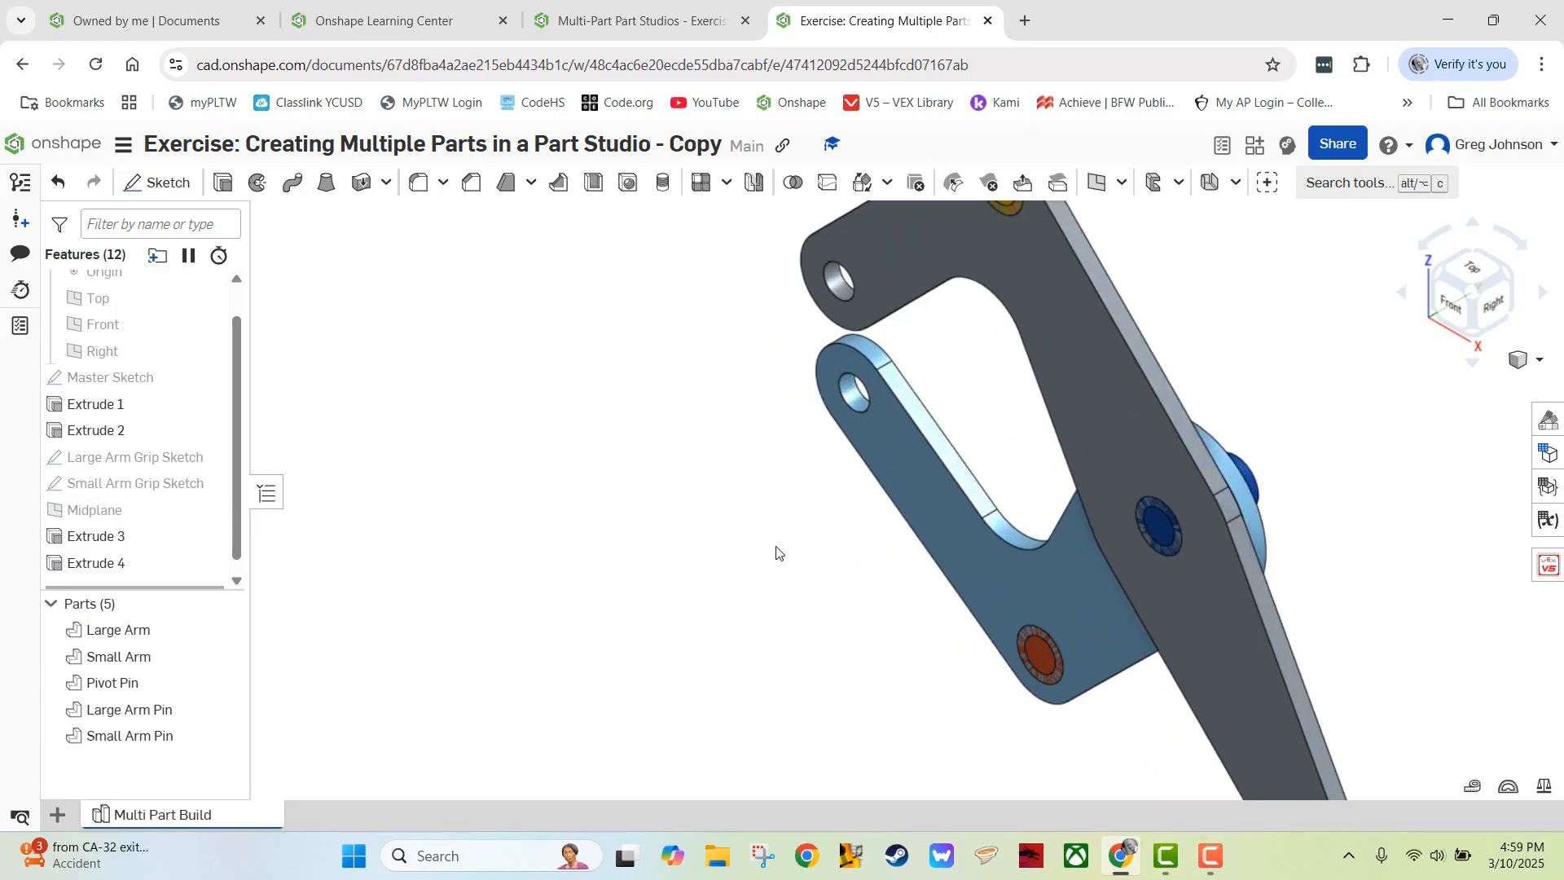
pyautogui.scroll(3, 539, 515)
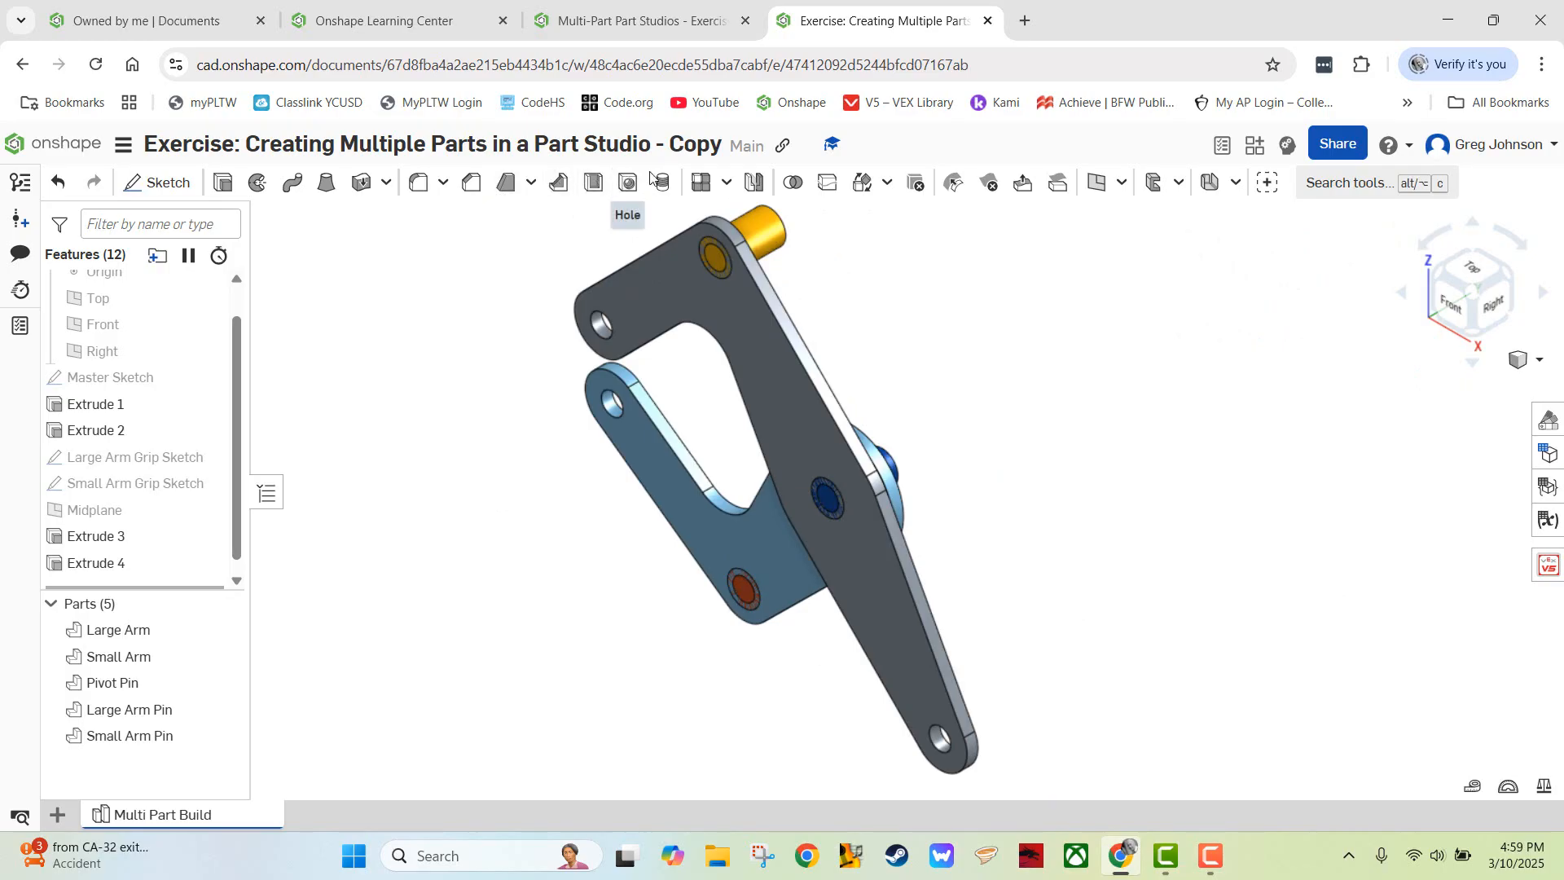
# - Start a Boolean Subtract with the Large Arm and Small Arm as the tools
pyautogui.click(794, 184)
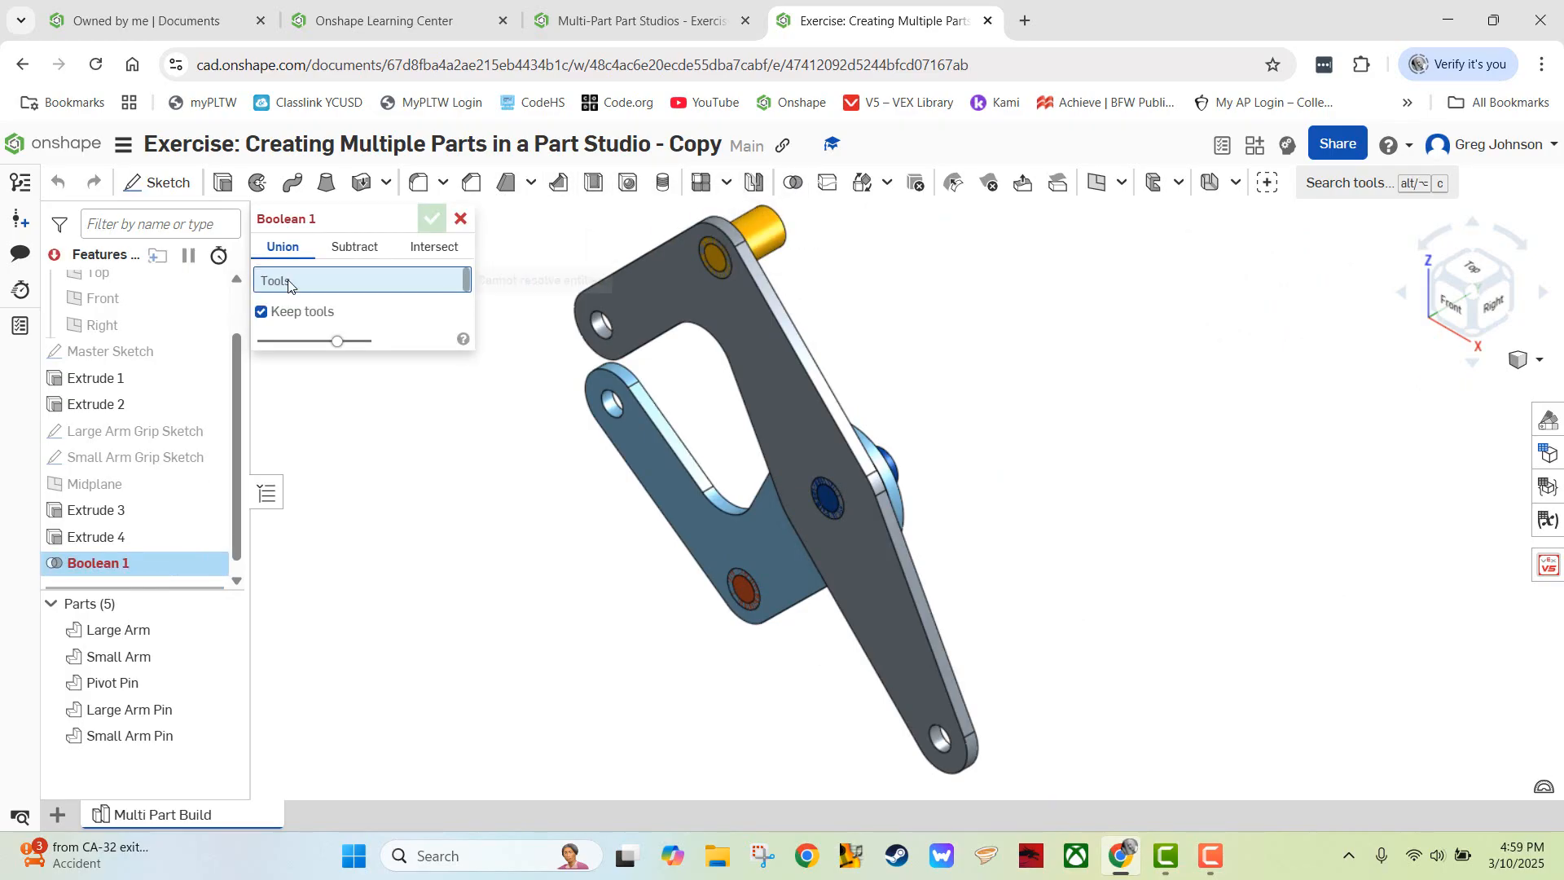
pyautogui.click(346, 255)
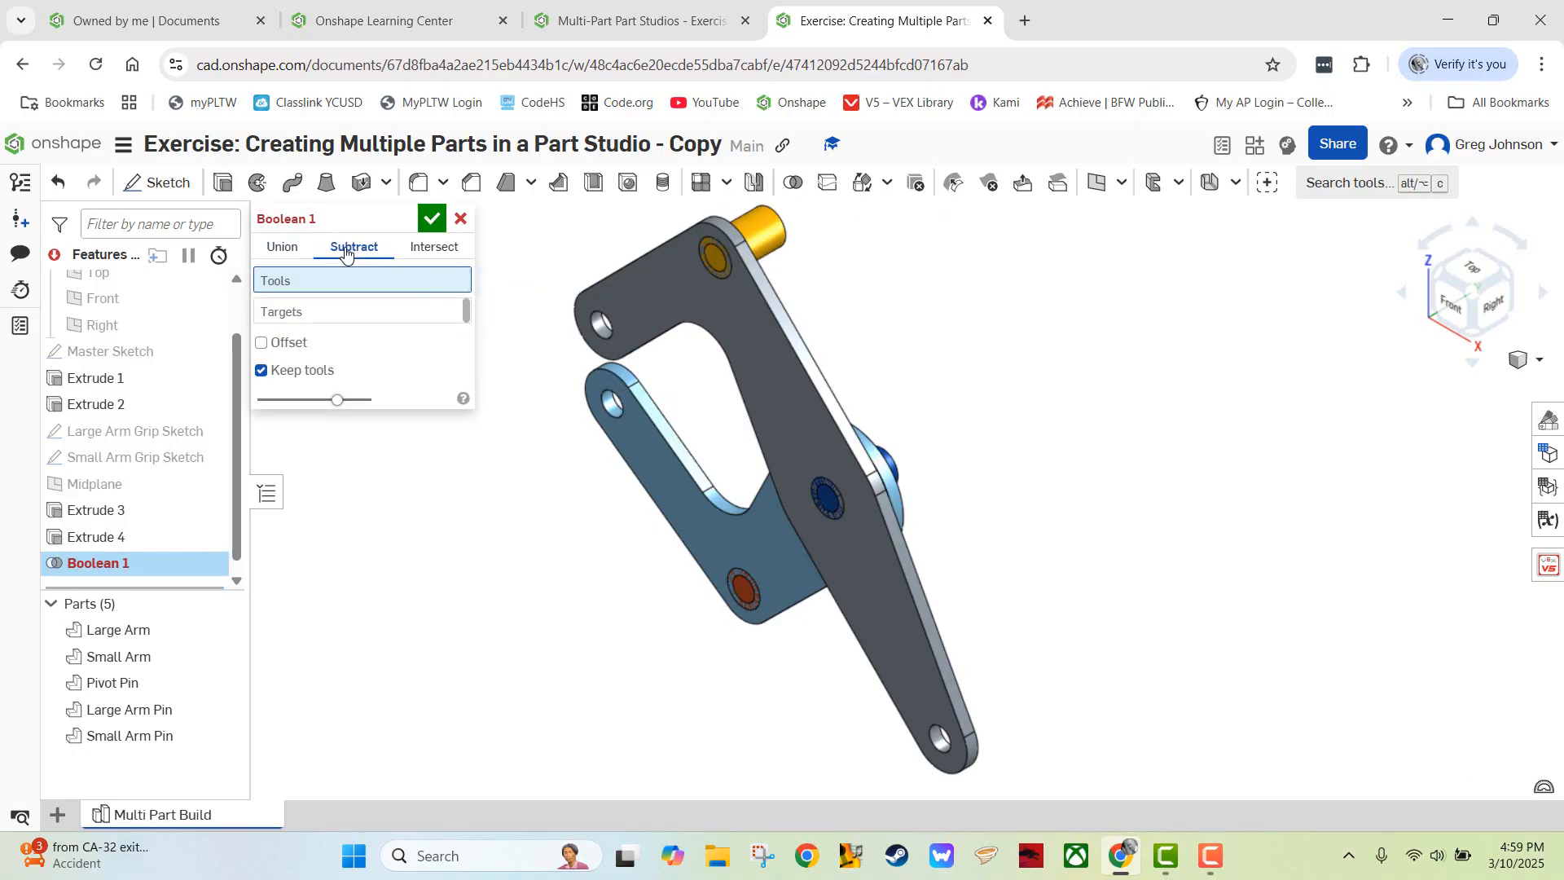
pyautogui.click(743, 324)
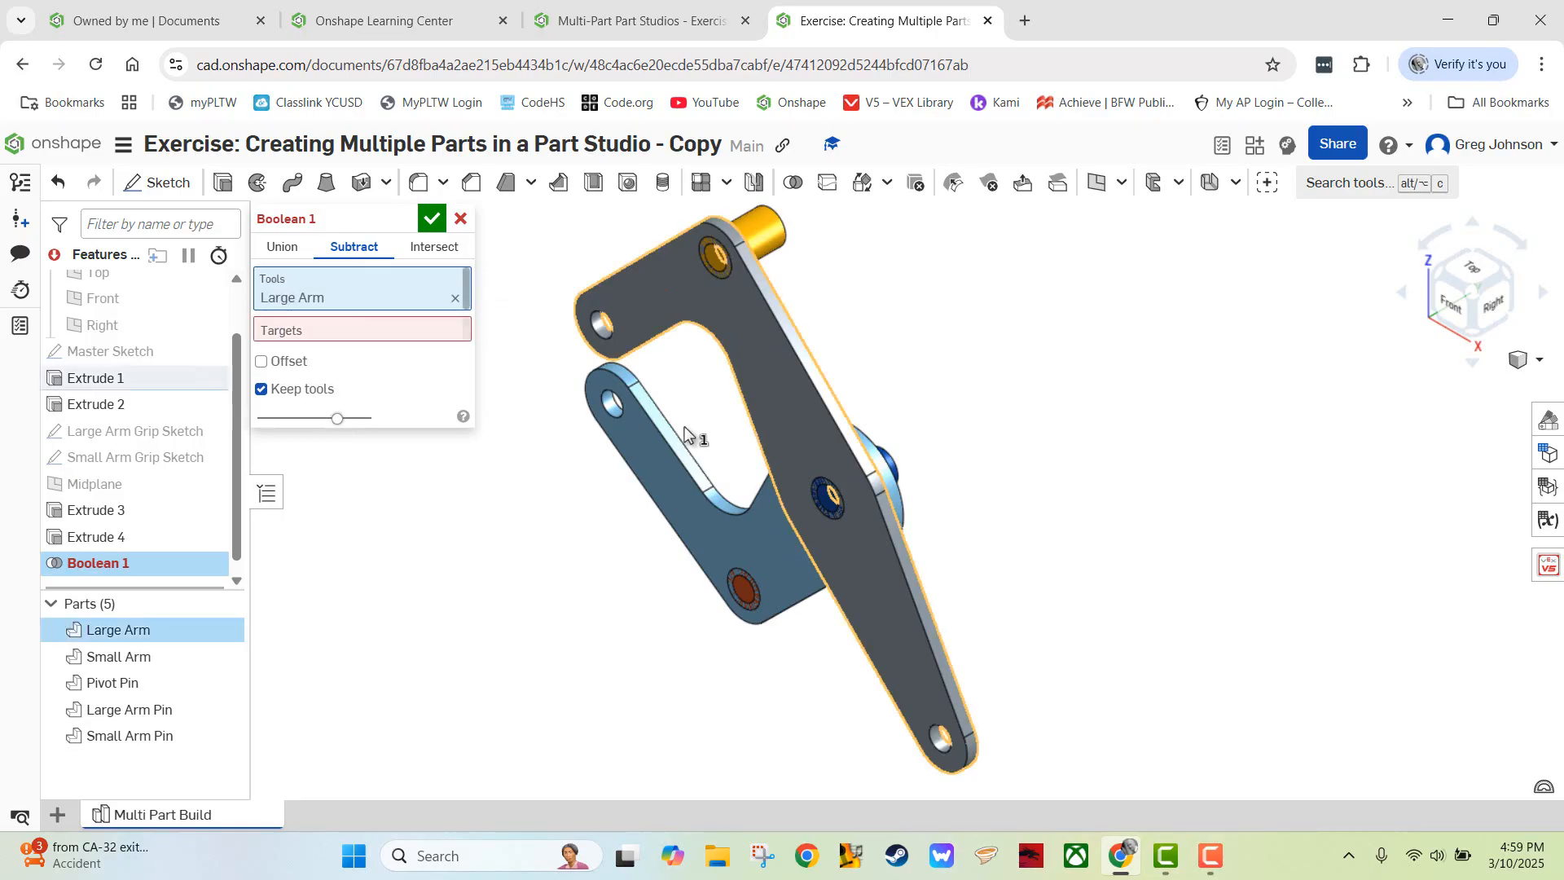
pyautogui.click(663, 448)
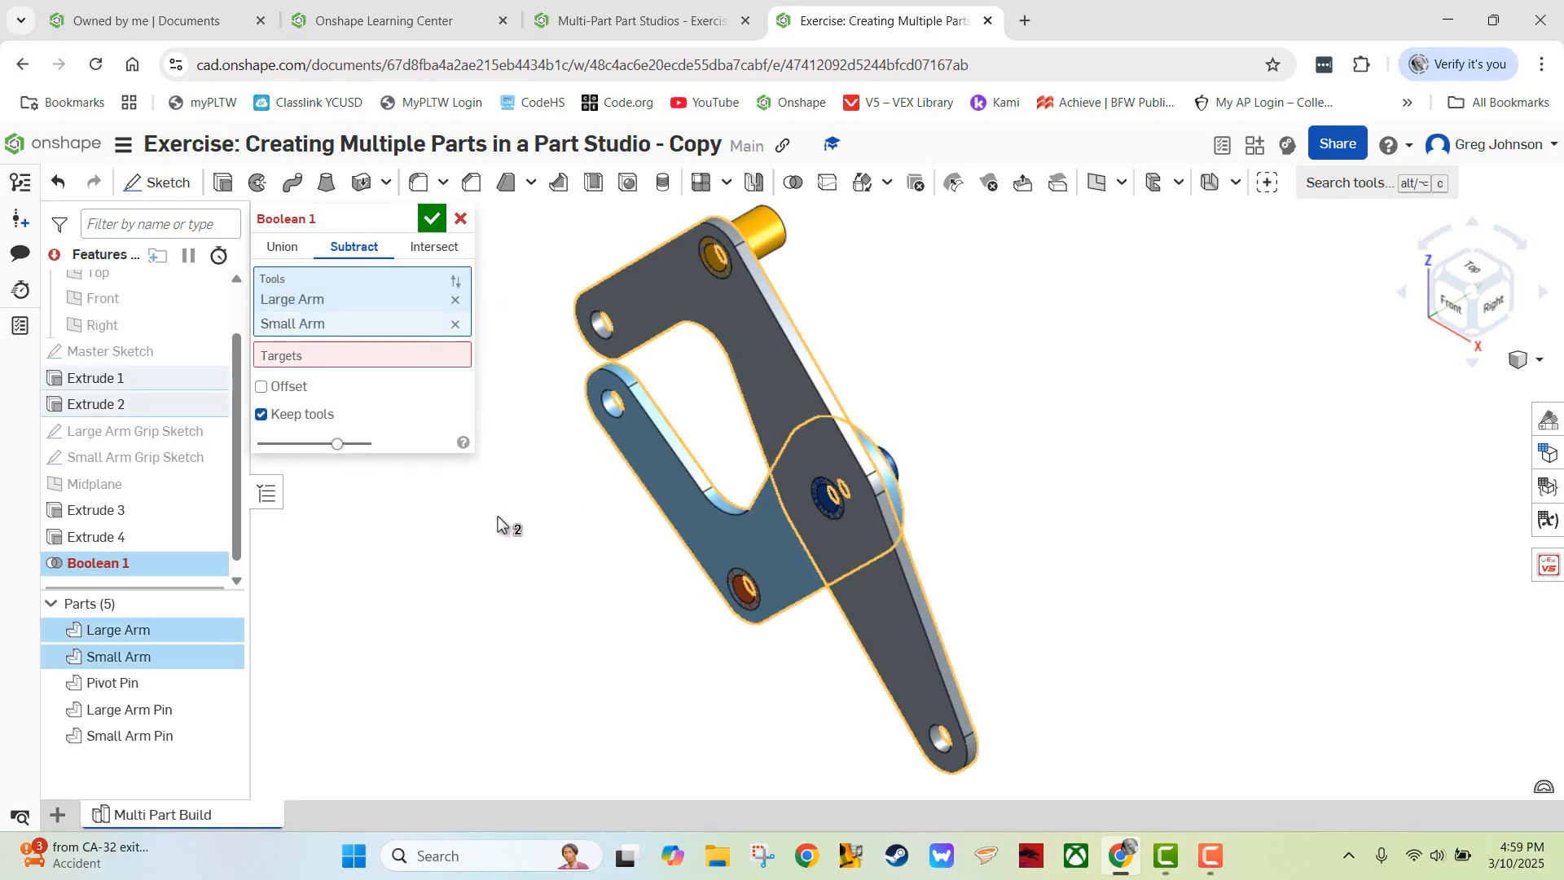
# - Set the Pivot Pin, Small Arm Pin and Large Arm Pin as Boolean targets and accept the subtraction with Keep tools enabled
pyautogui.click(375, 364)
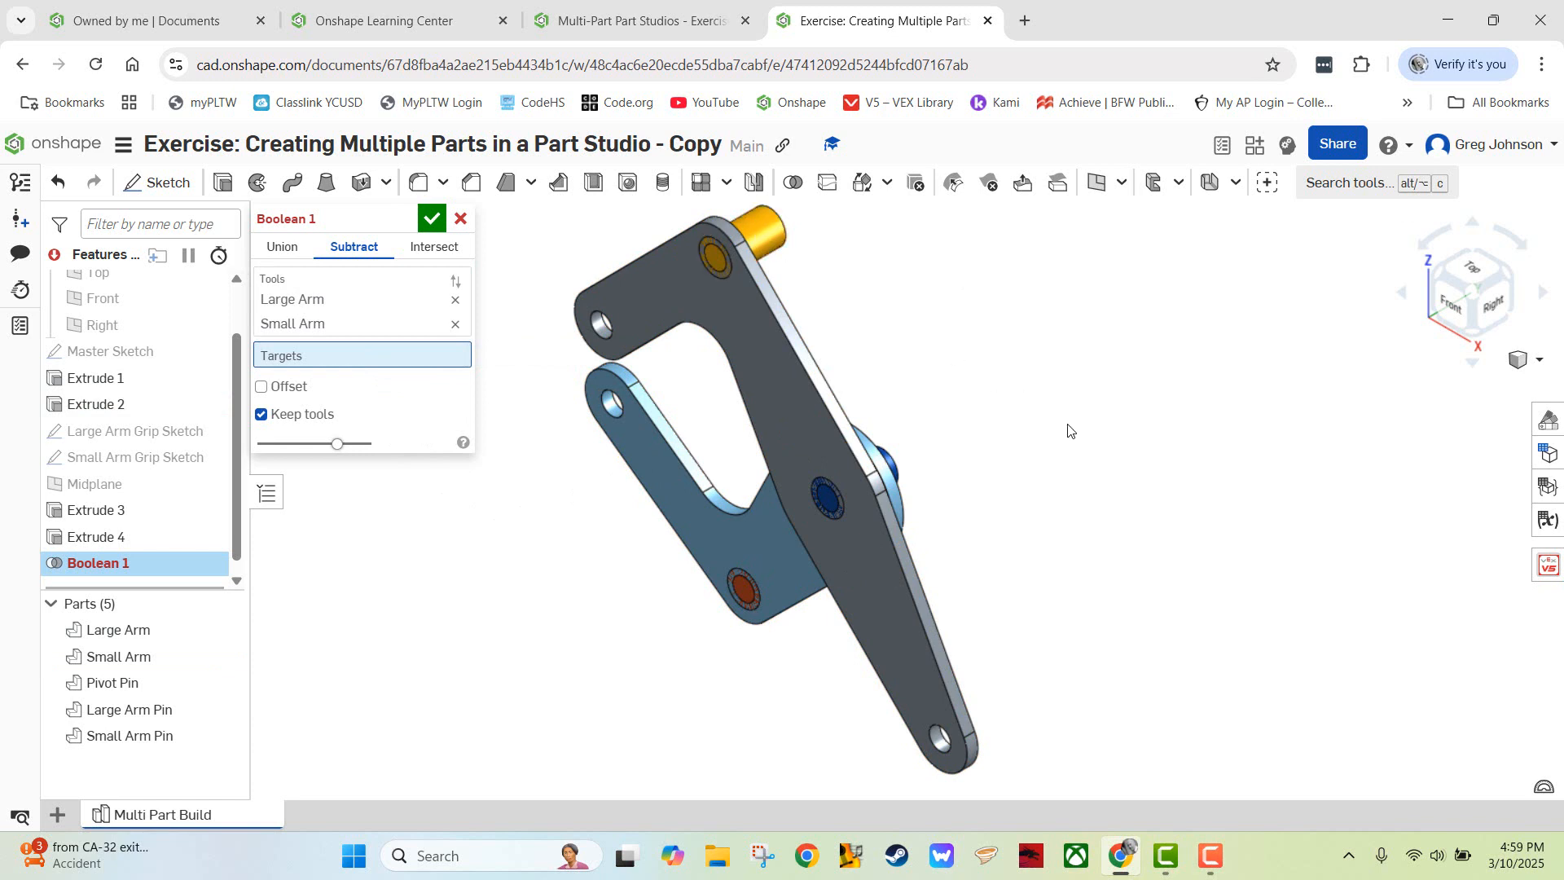
pyautogui.moveTo(1070, 431); pyautogui.dragTo(921, 500, button='right')
pyautogui.click(833, 519)
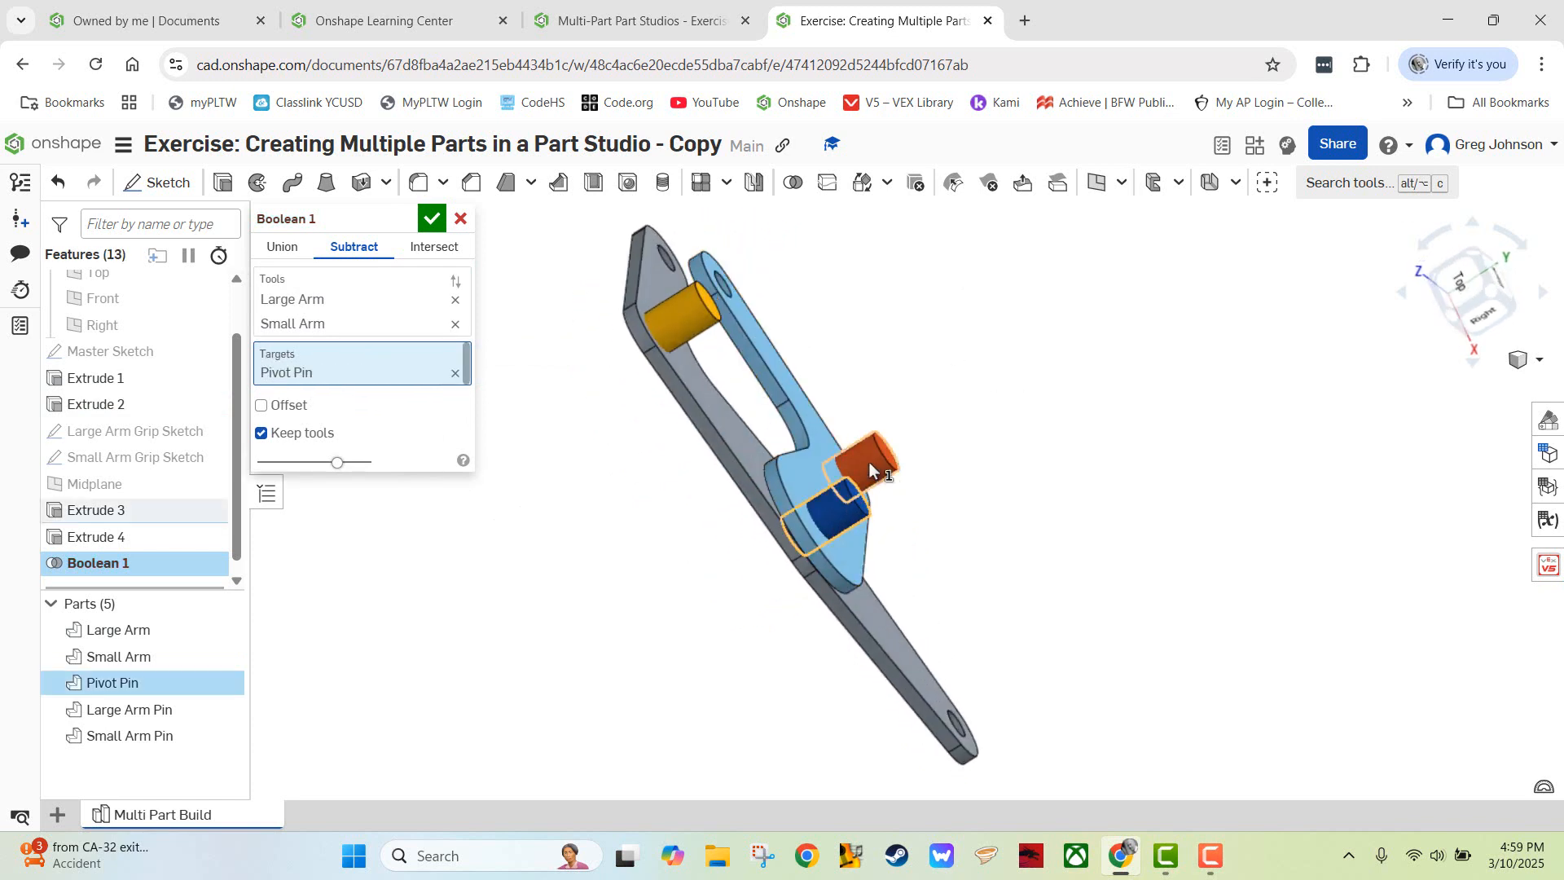
pyautogui.moveTo(1010, 528); pyautogui.dragTo(945, 500, button='right')
pyautogui.click(890, 499)
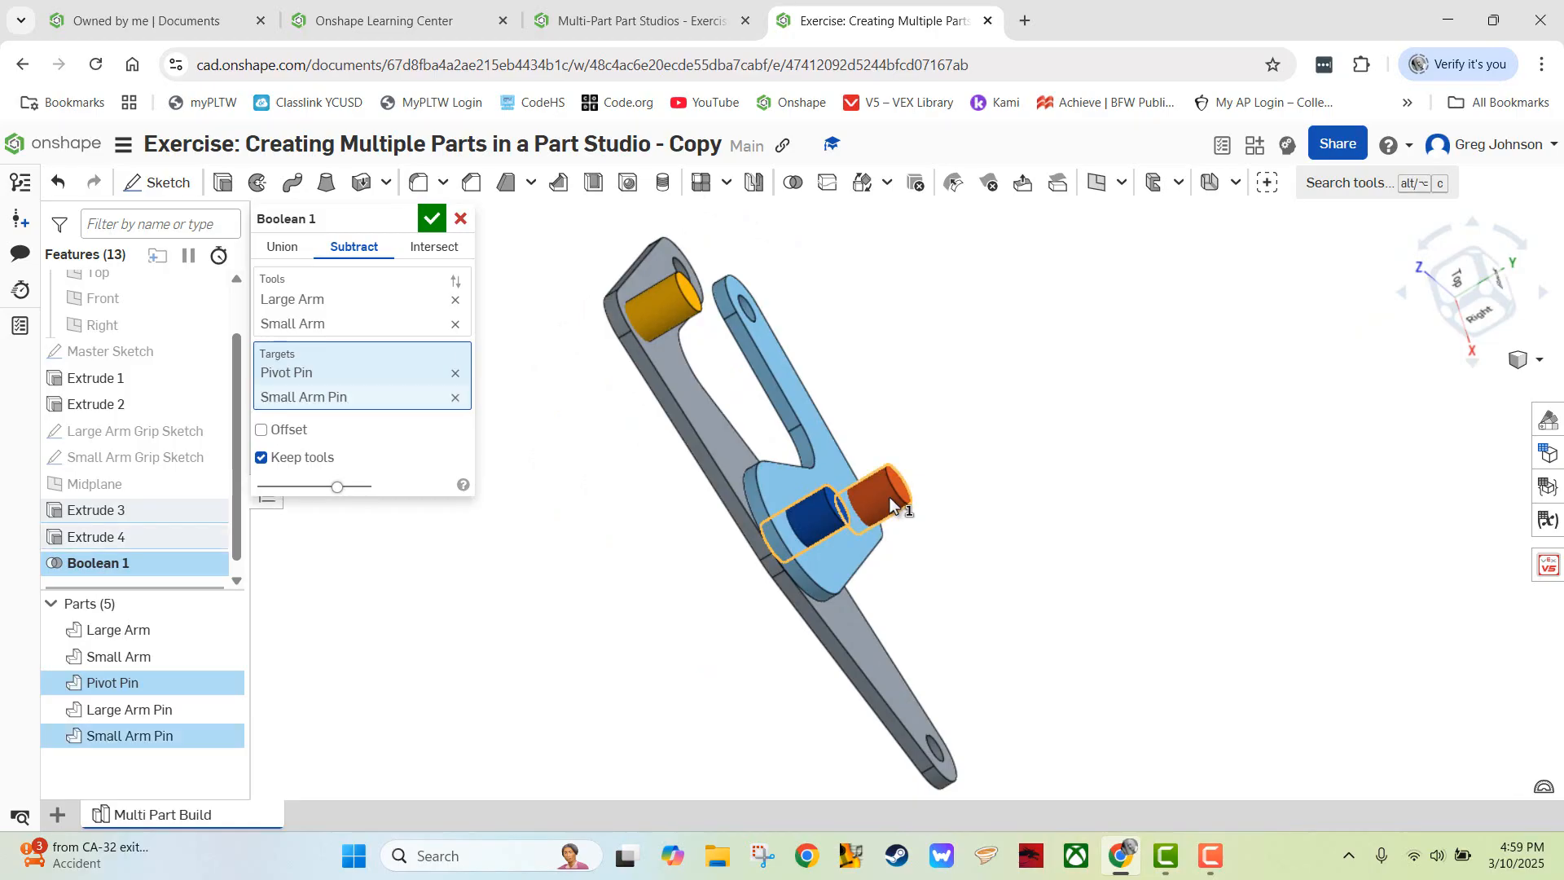
pyautogui.click(663, 301)
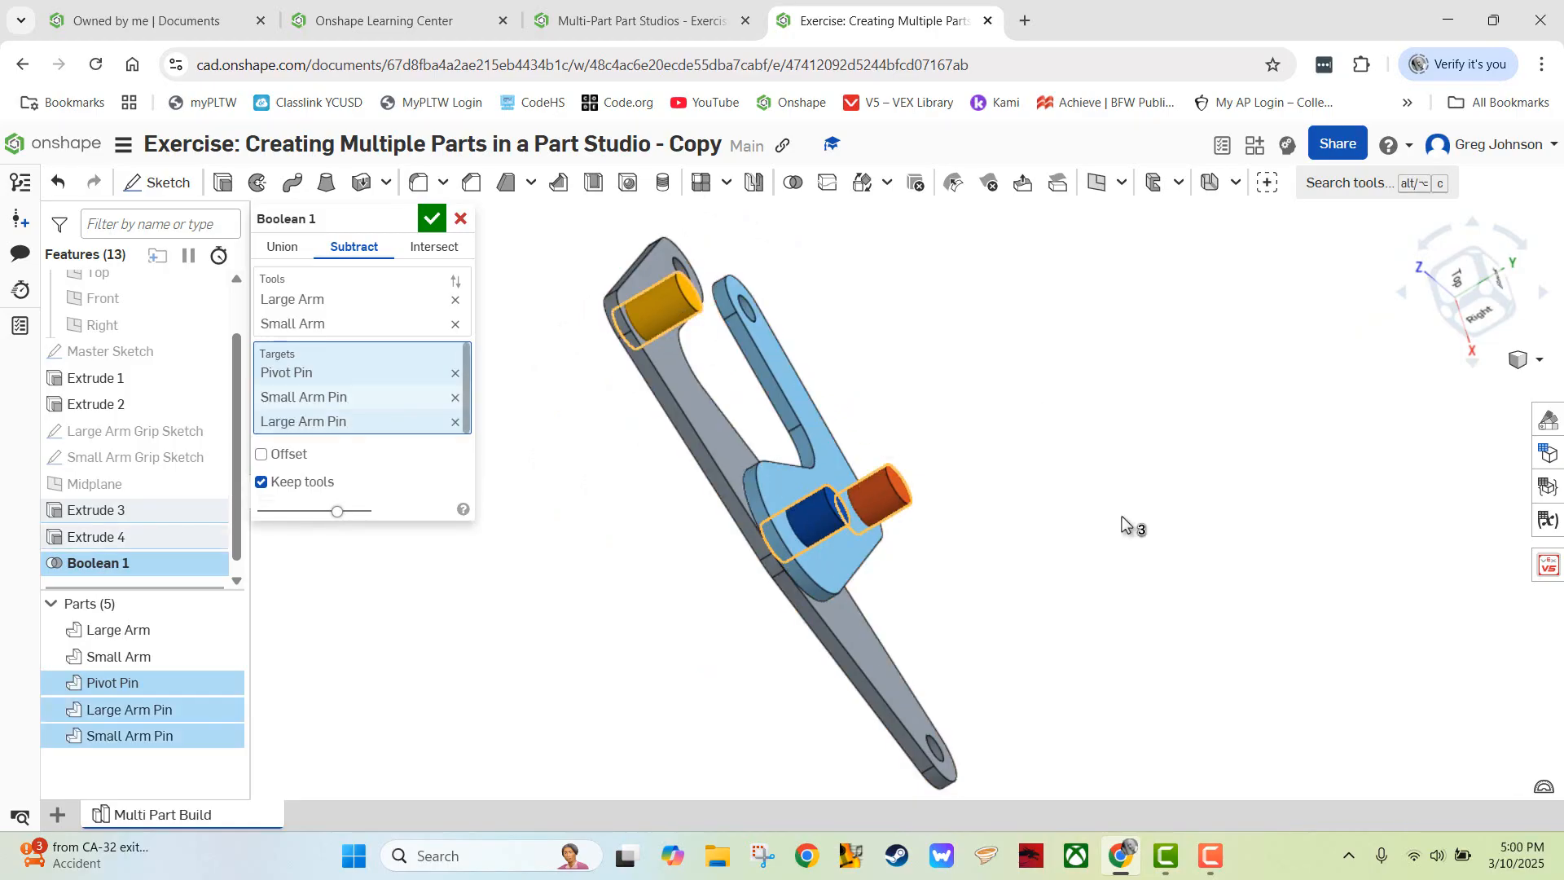
pyautogui.moveTo(1122, 515); pyautogui.dragTo(1181, 456, button='right')
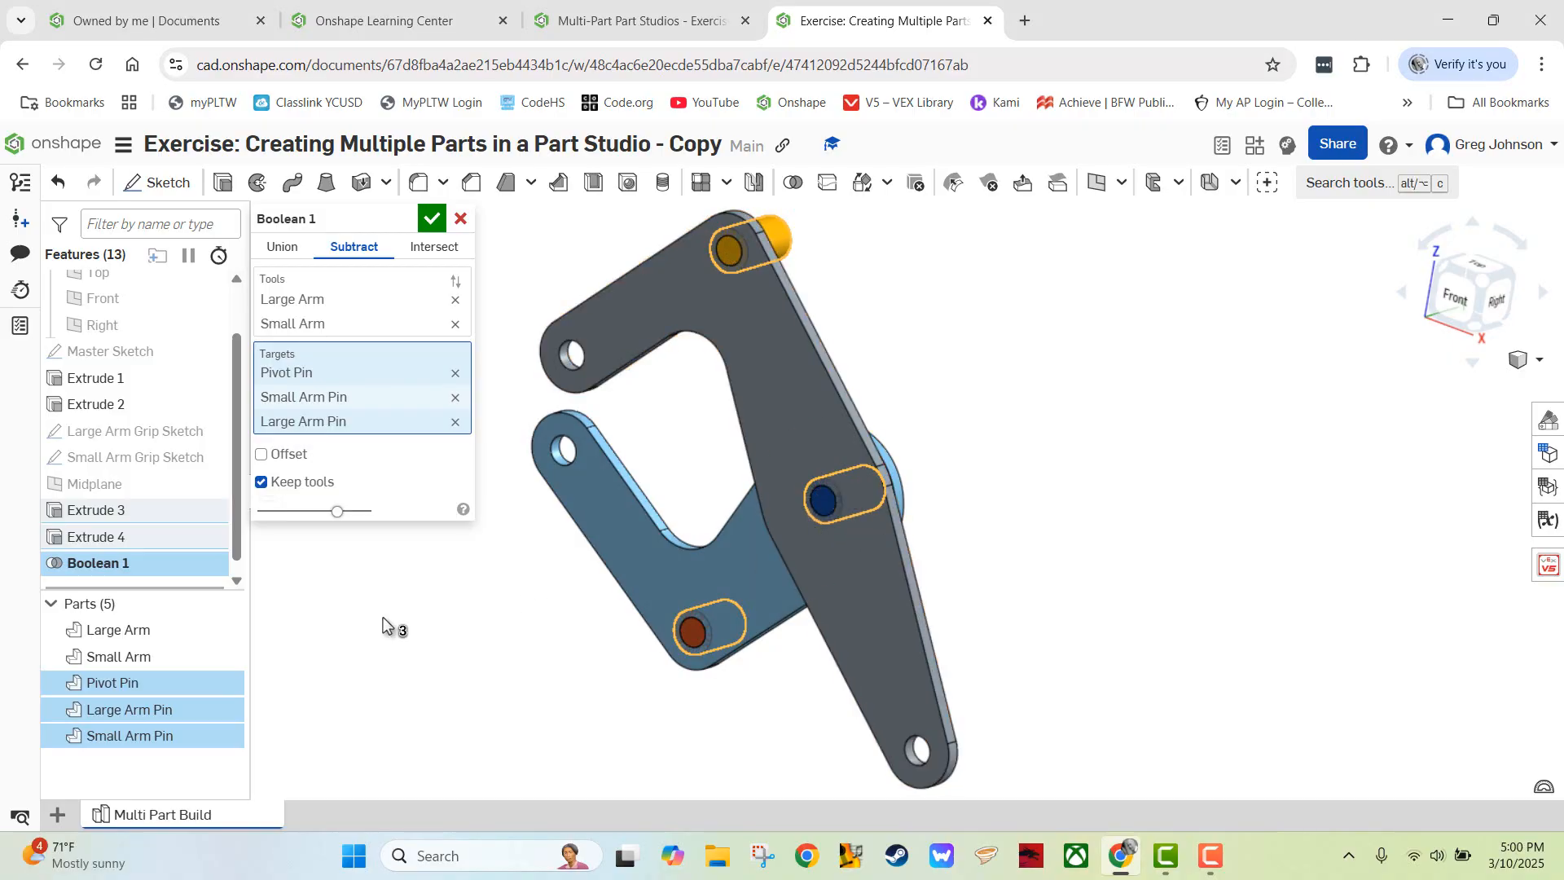
pyautogui.click(431, 220)
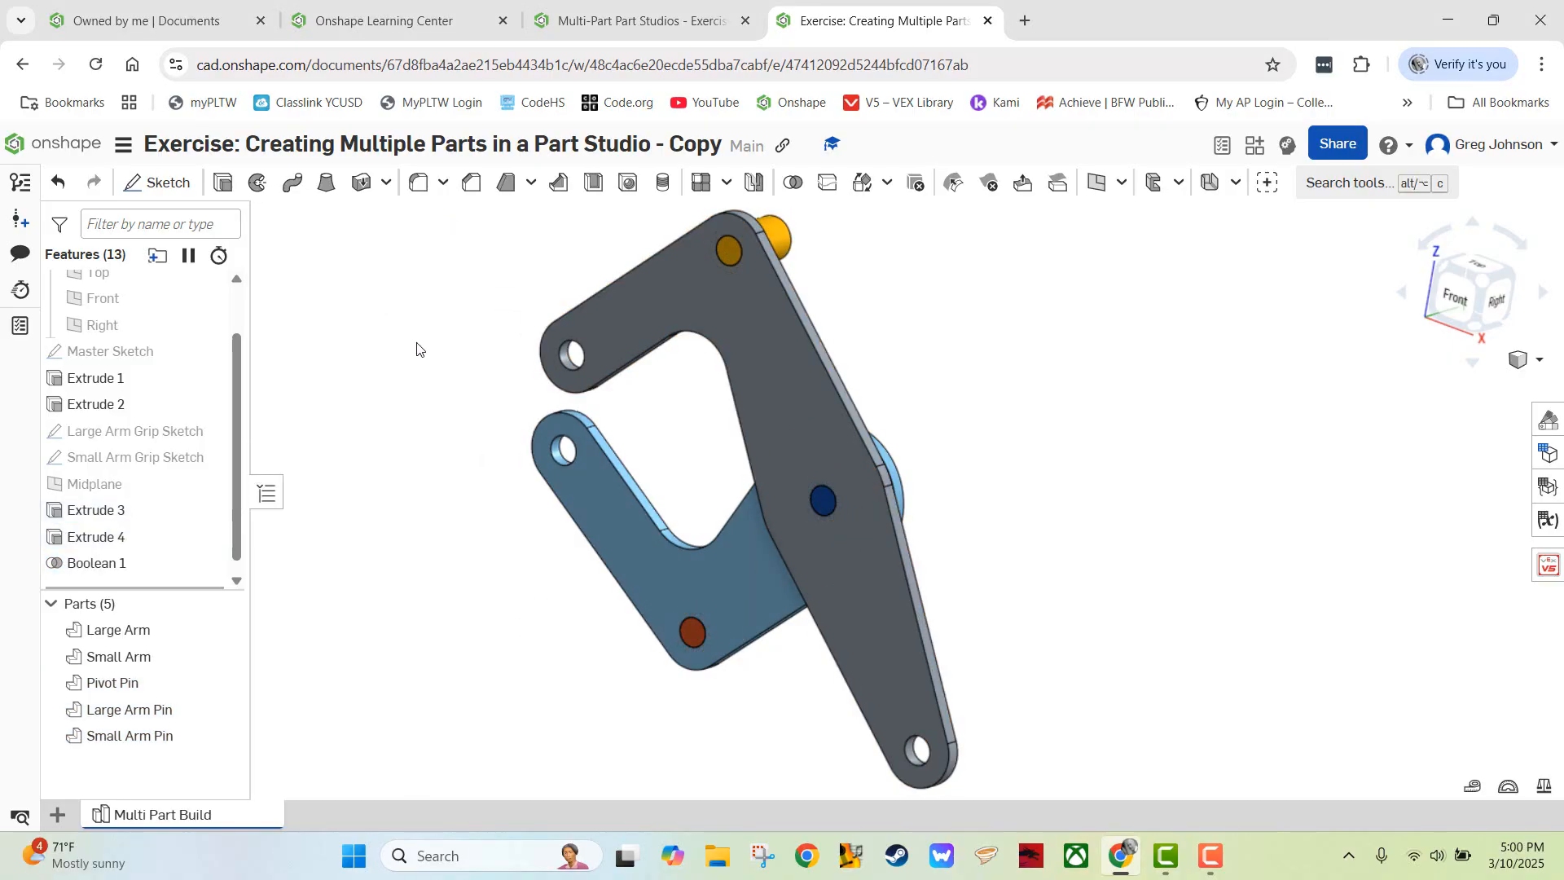
# - Hide the Large Arm and Small Arm temporarily to inspect the cut pins, and show both arms again
pyautogui.moveTo(415, 338); pyautogui.dragTo(403, 375, button='right')
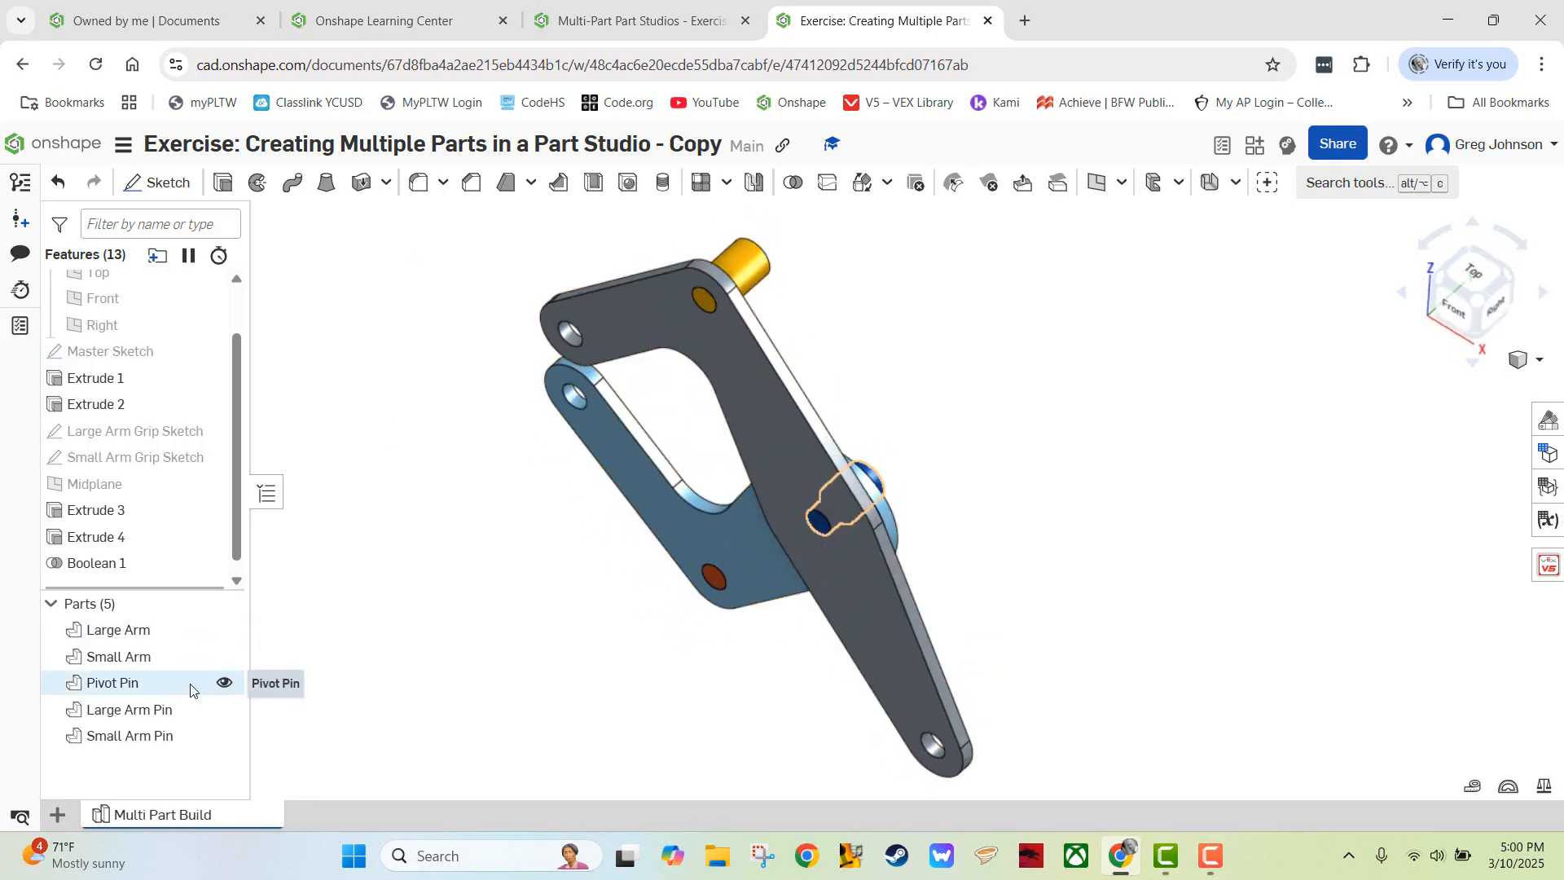
pyautogui.click(223, 631)
pyautogui.click(224, 656)
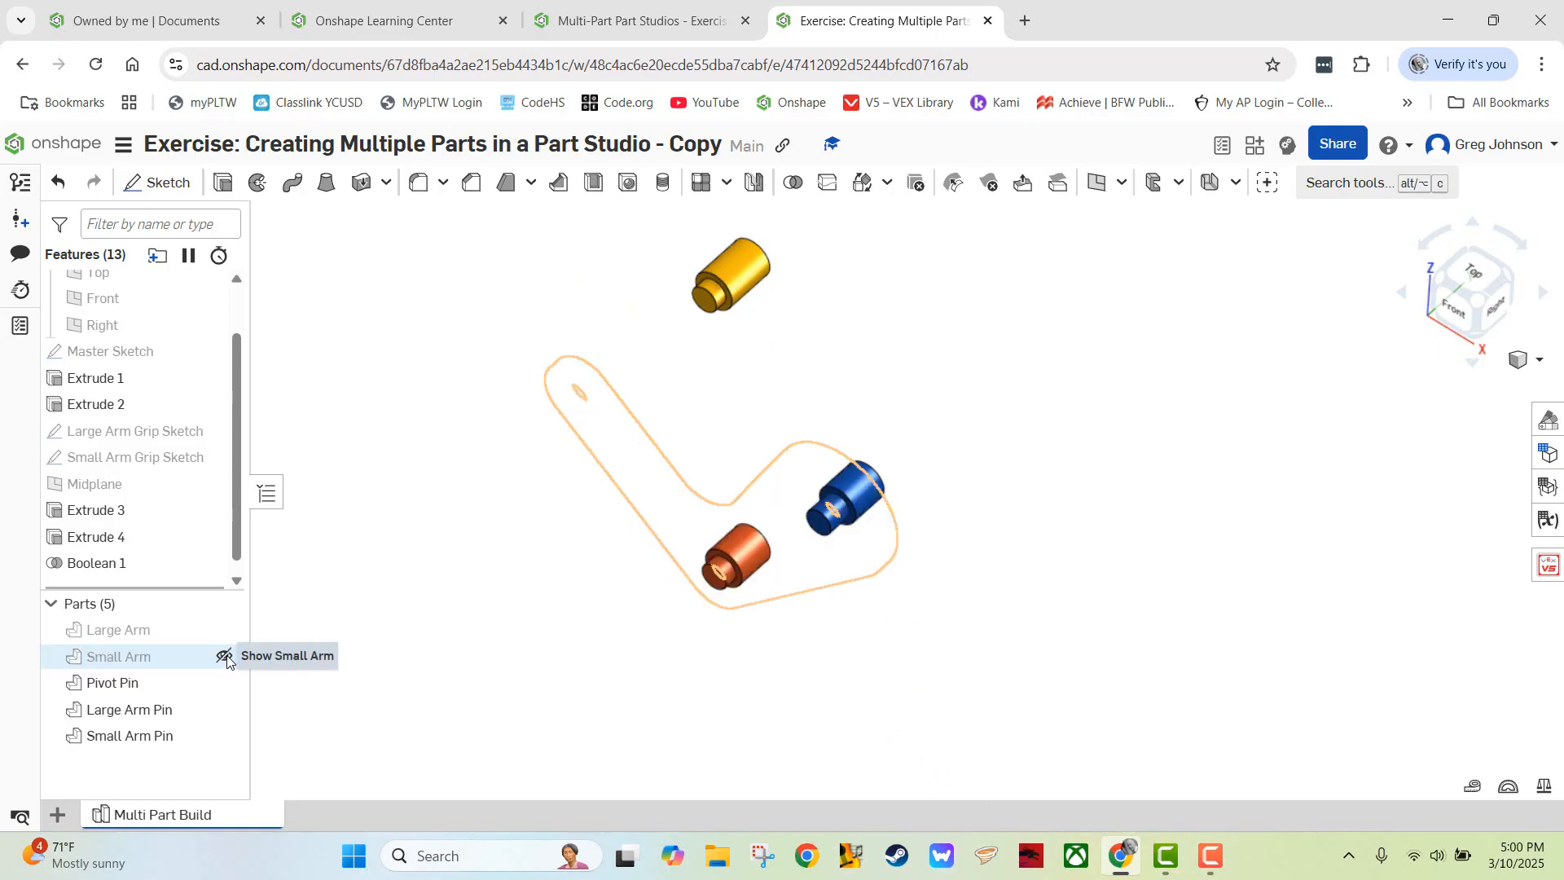
pyautogui.click(225, 657)
pyautogui.click(222, 631)
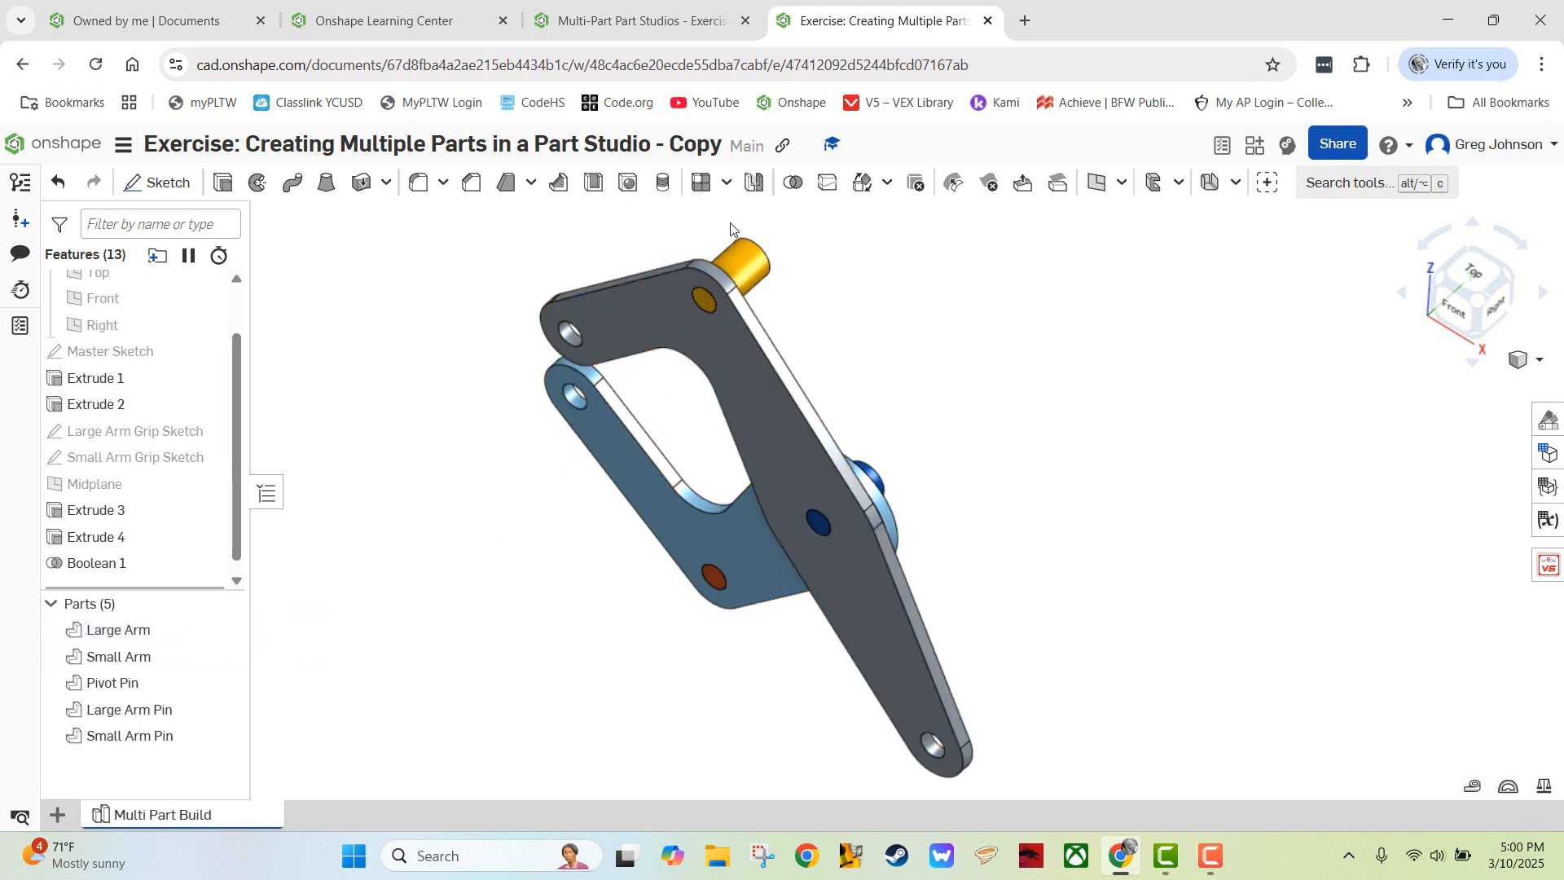
# - Review the Step 13 instructions on extruding the grips in the learning course and return to the Part Studio
pyautogui.click(639, 21)
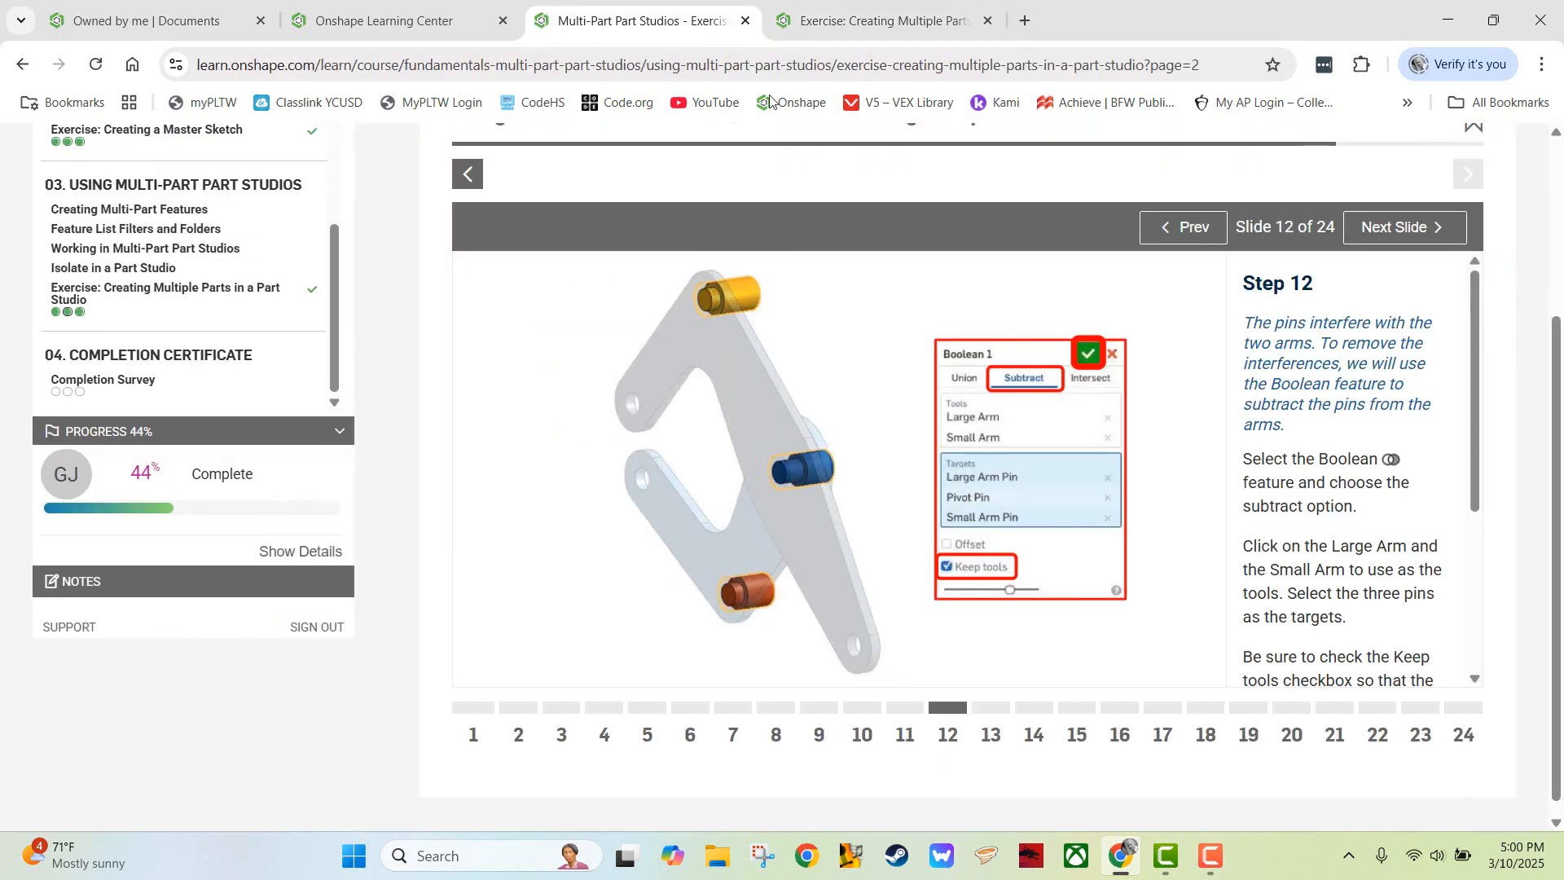
pyautogui.click(1369, 238)
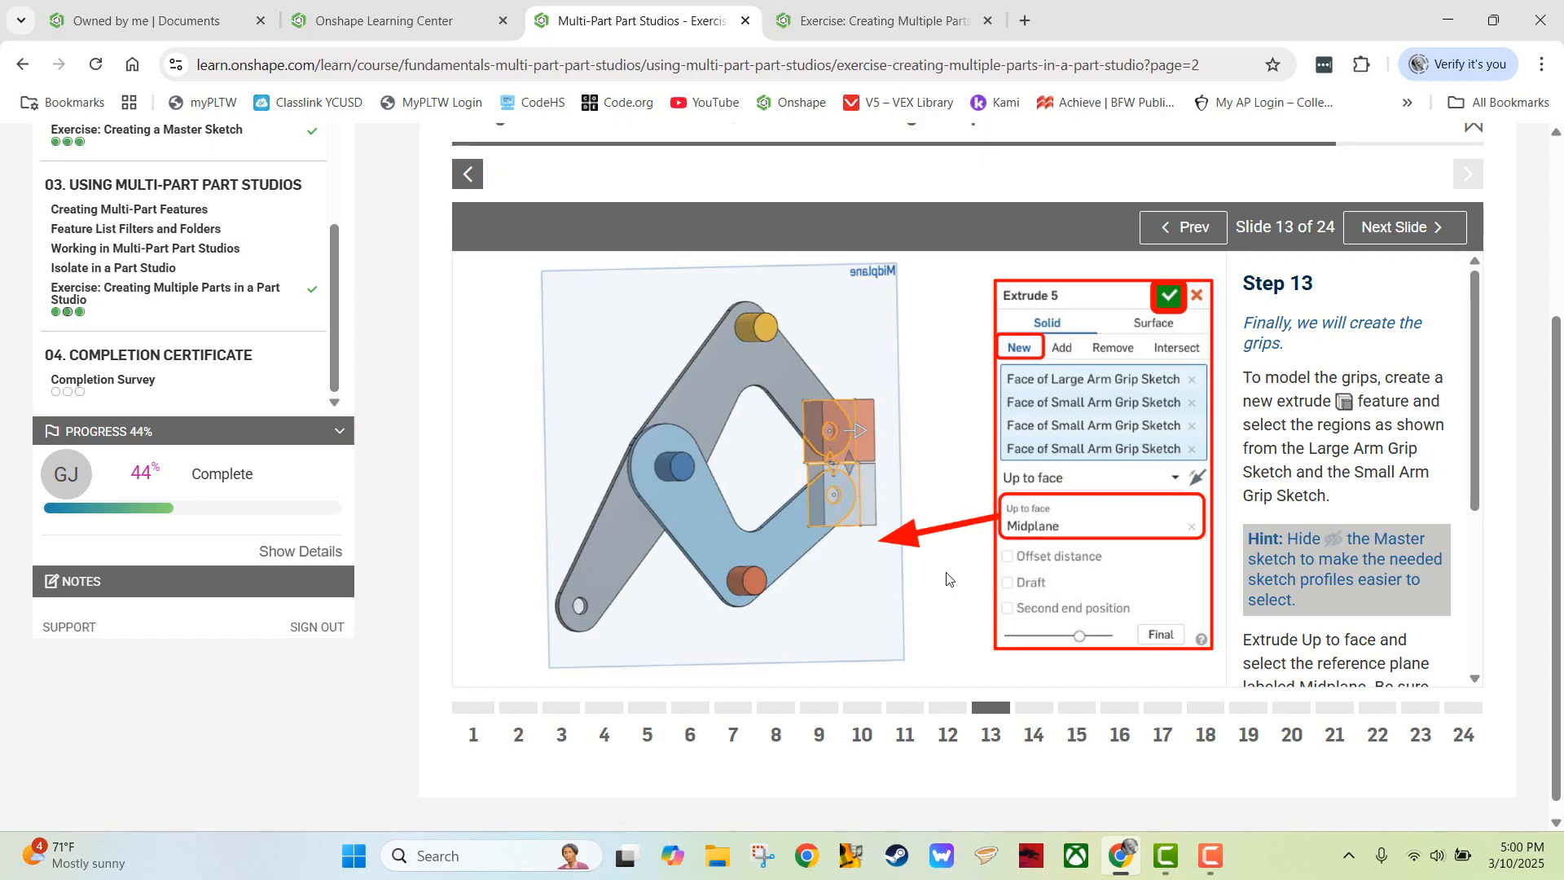
pyautogui.click(851, 21)
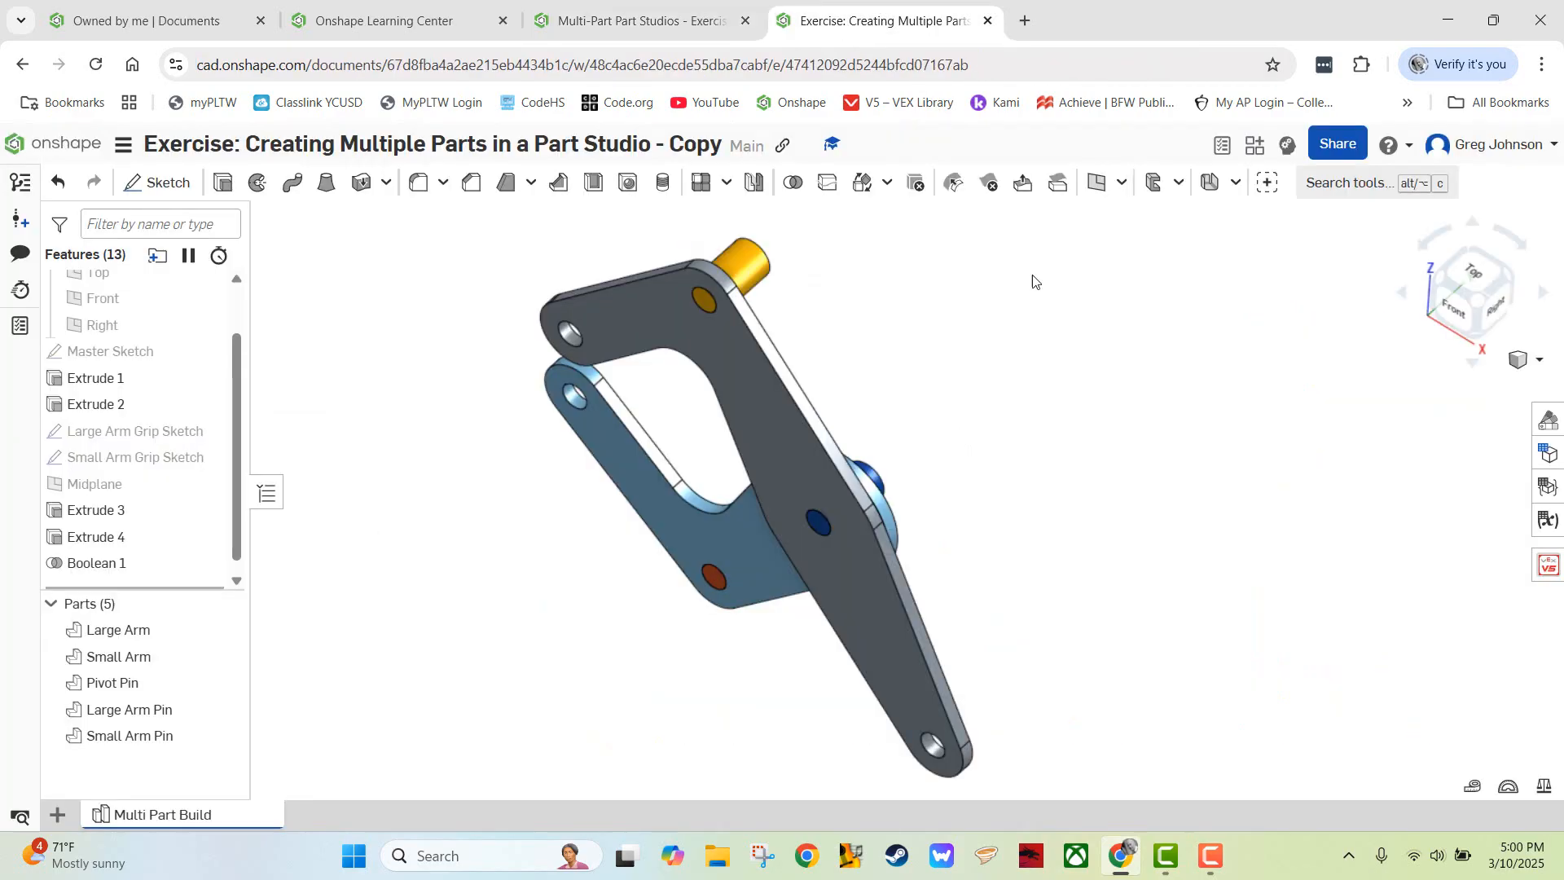
# - Show the Large Arm Grip Sketch and Small Arm Grip Sketch and view the jaw ends from the back of the clamp
pyautogui.click(1508, 276)
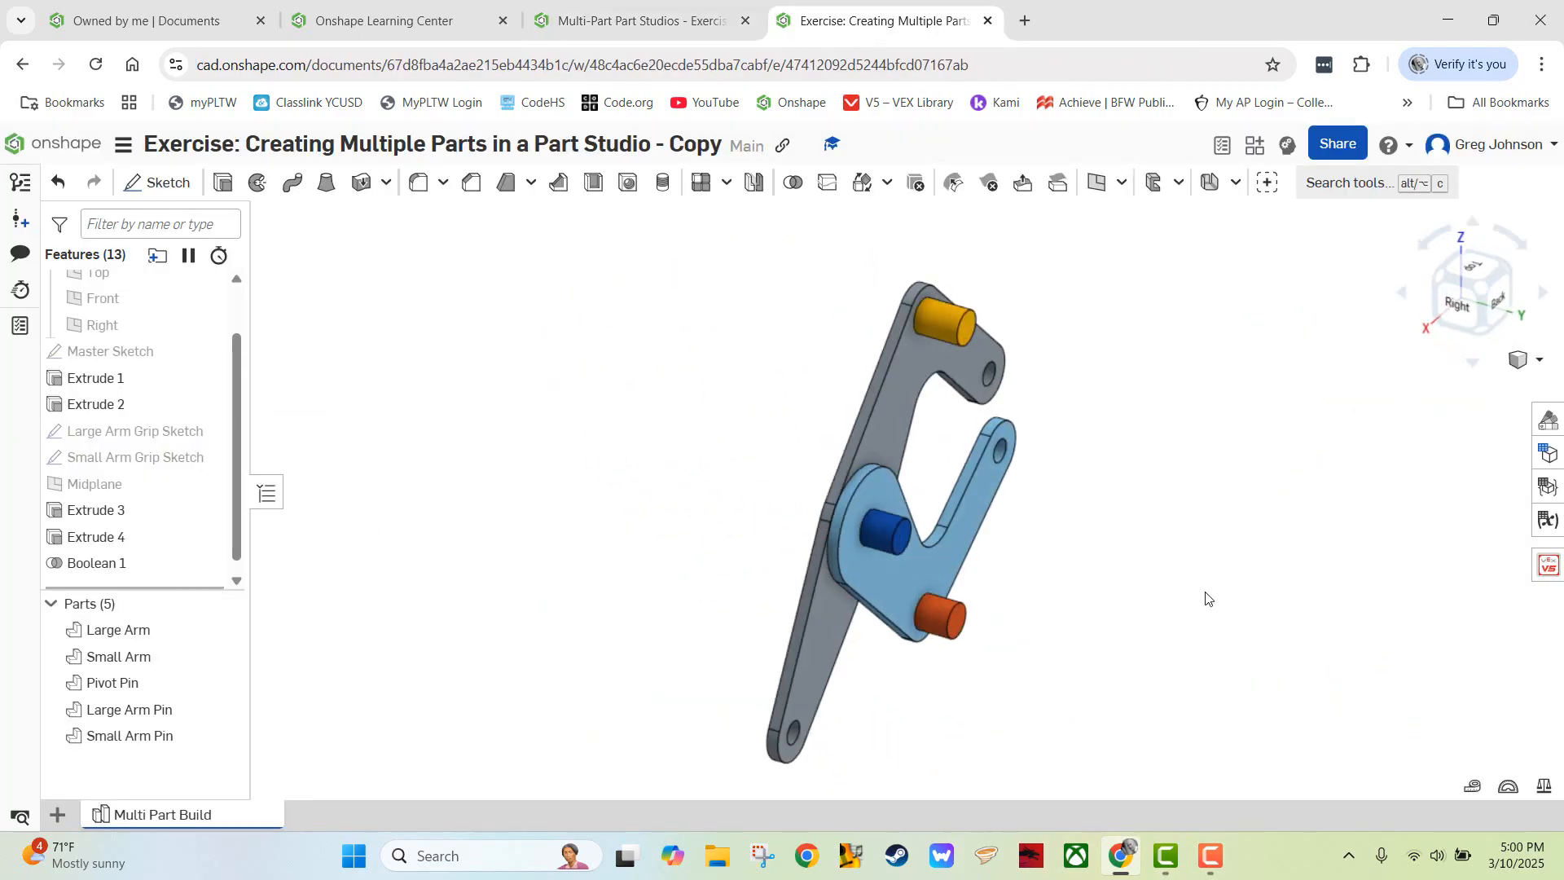
pyautogui.moveTo(1173, 597)
pyautogui.mouseDown(button='right')
pyautogui.moveTo(1194, 576)
pyautogui.moveTo(1166, 565)
pyautogui.moveTo(1170, 583)
pyautogui.mouseUp(button='right')
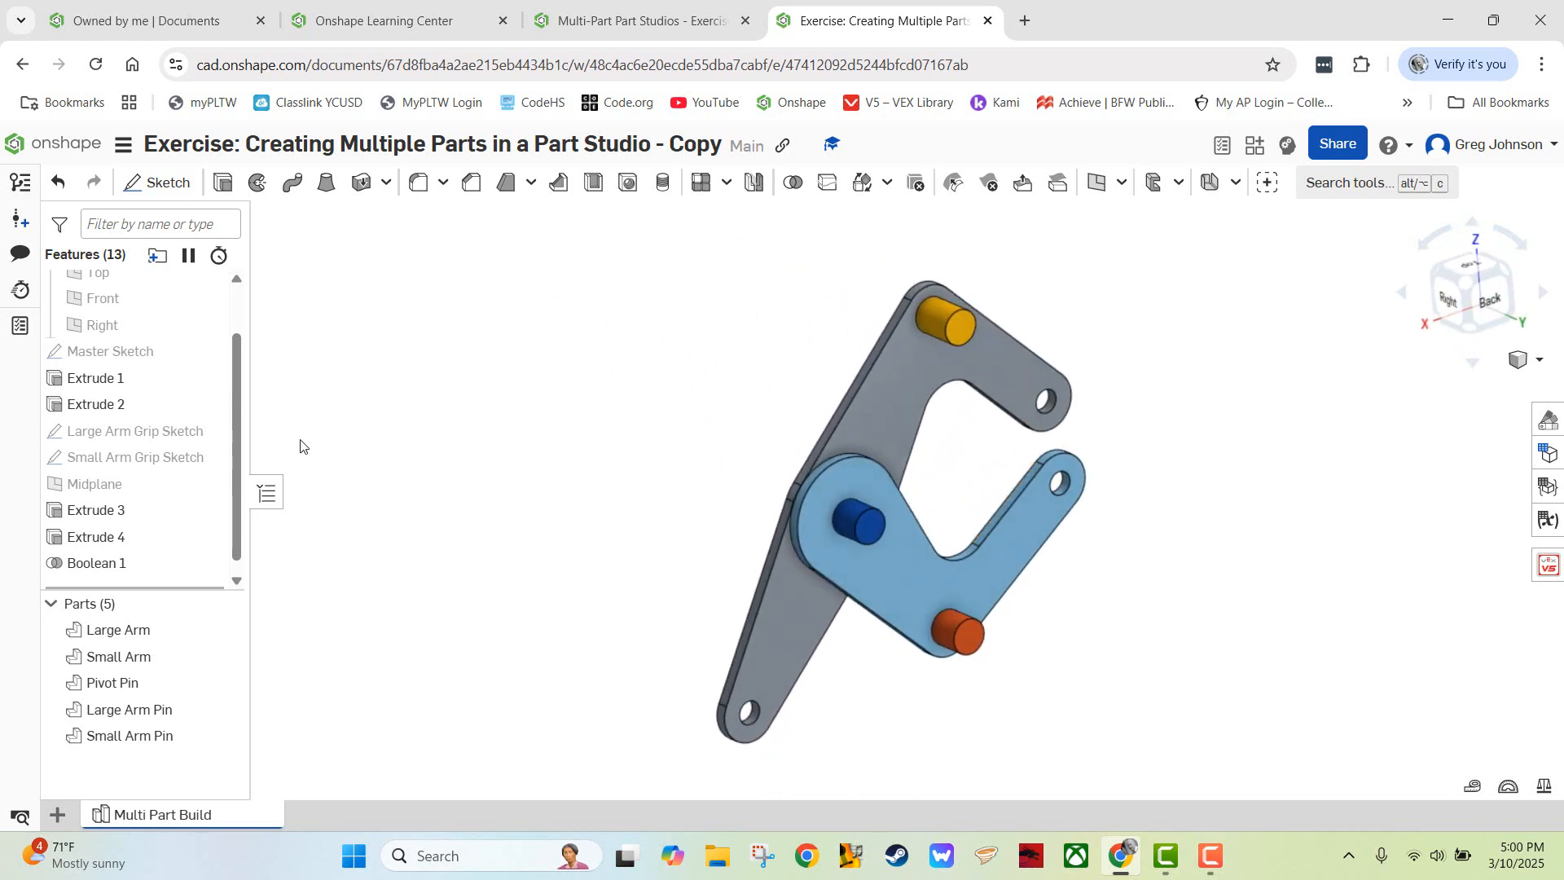
pyautogui.click(210, 432)
pyautogui.click(209, 458)
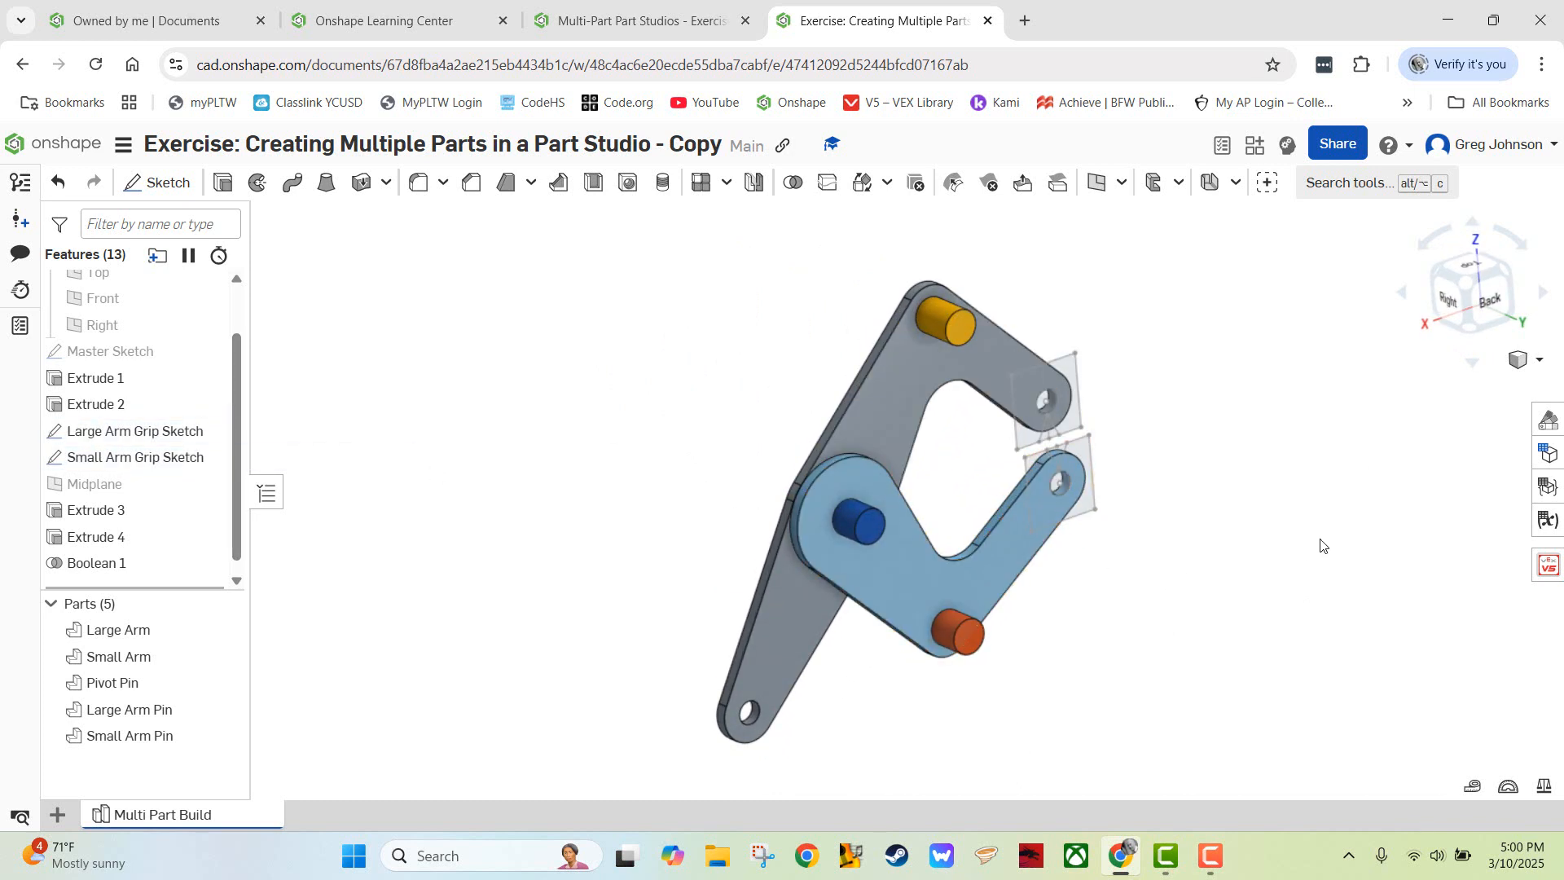
pyautogui.scroll(5, 1320, 541)
pyautogui.scroll(-3, 1249, 457)
pyautogui.scroll(3, 1297, 501)
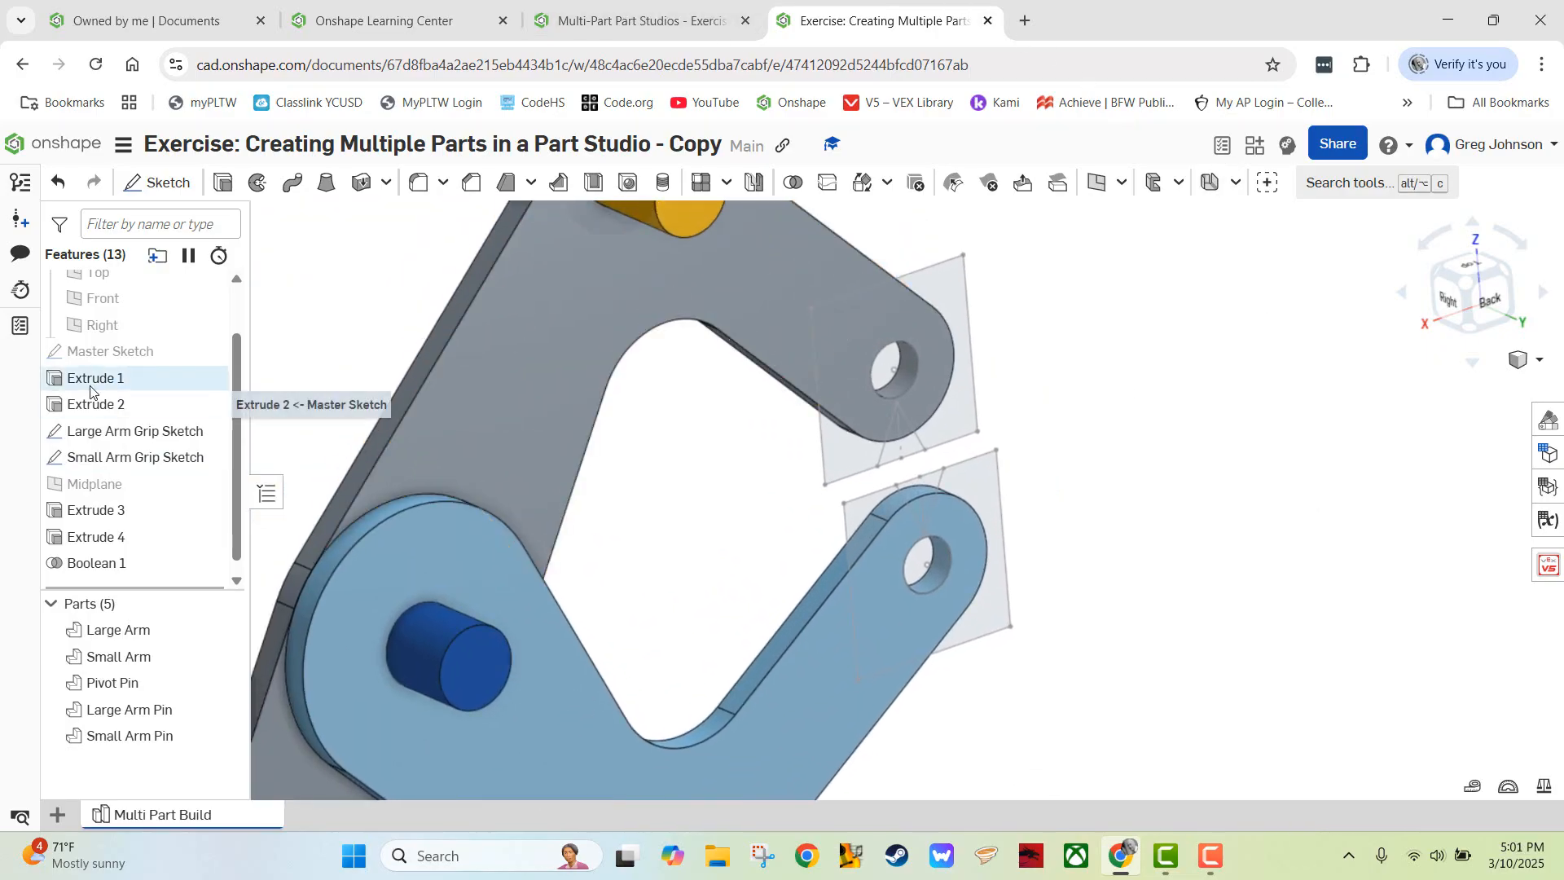
# - Show the Midplane and start a new solid extrude that ends up to the Midplane face
pyautogui.click(209, 484)
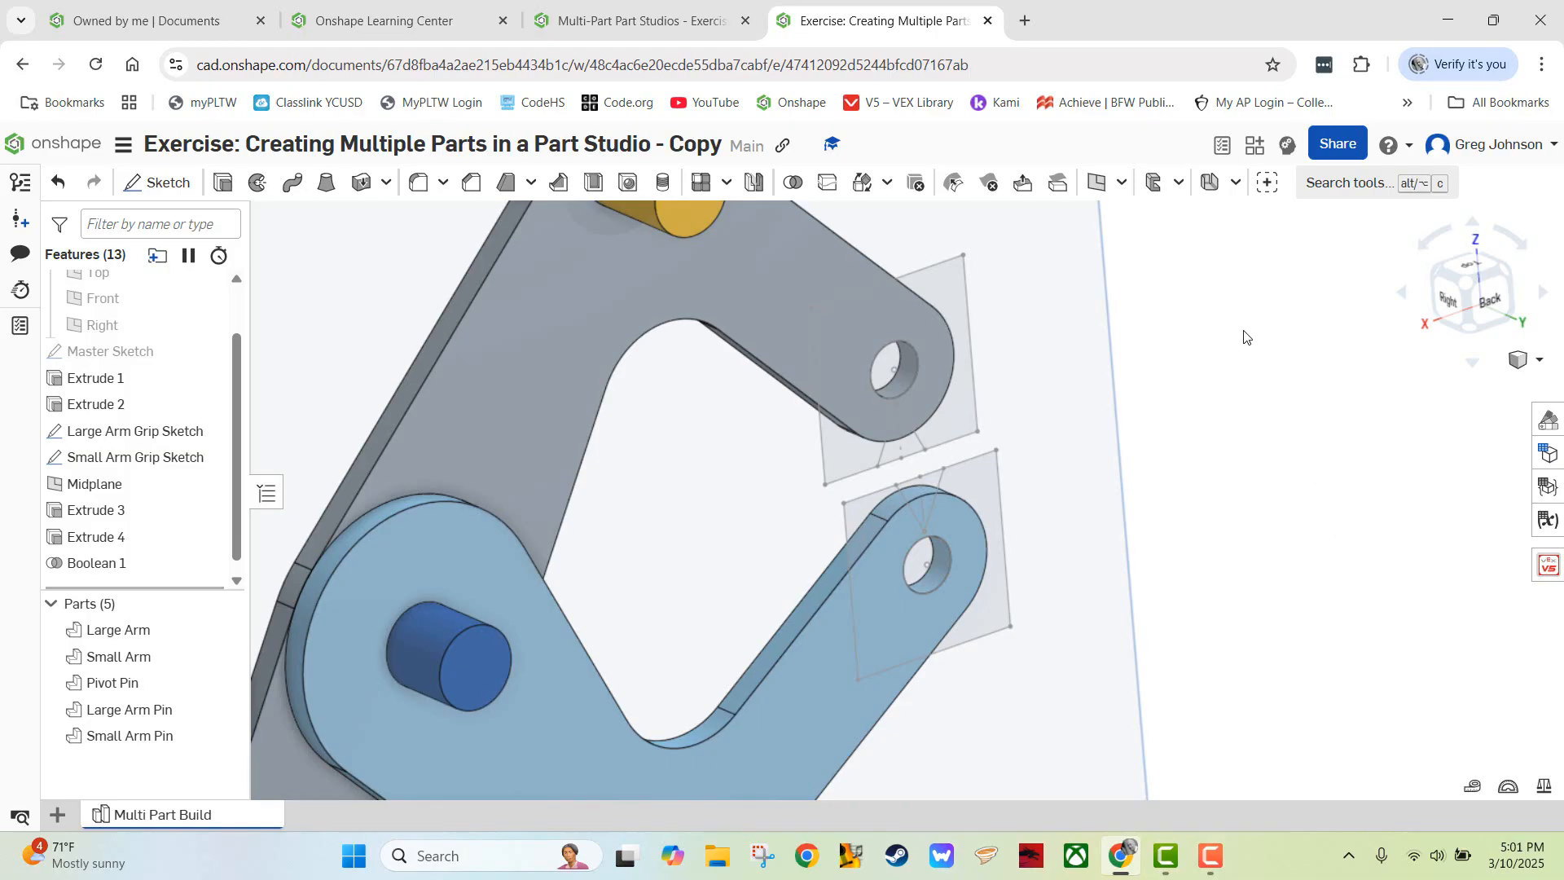
pyautogui.click(222, 186)
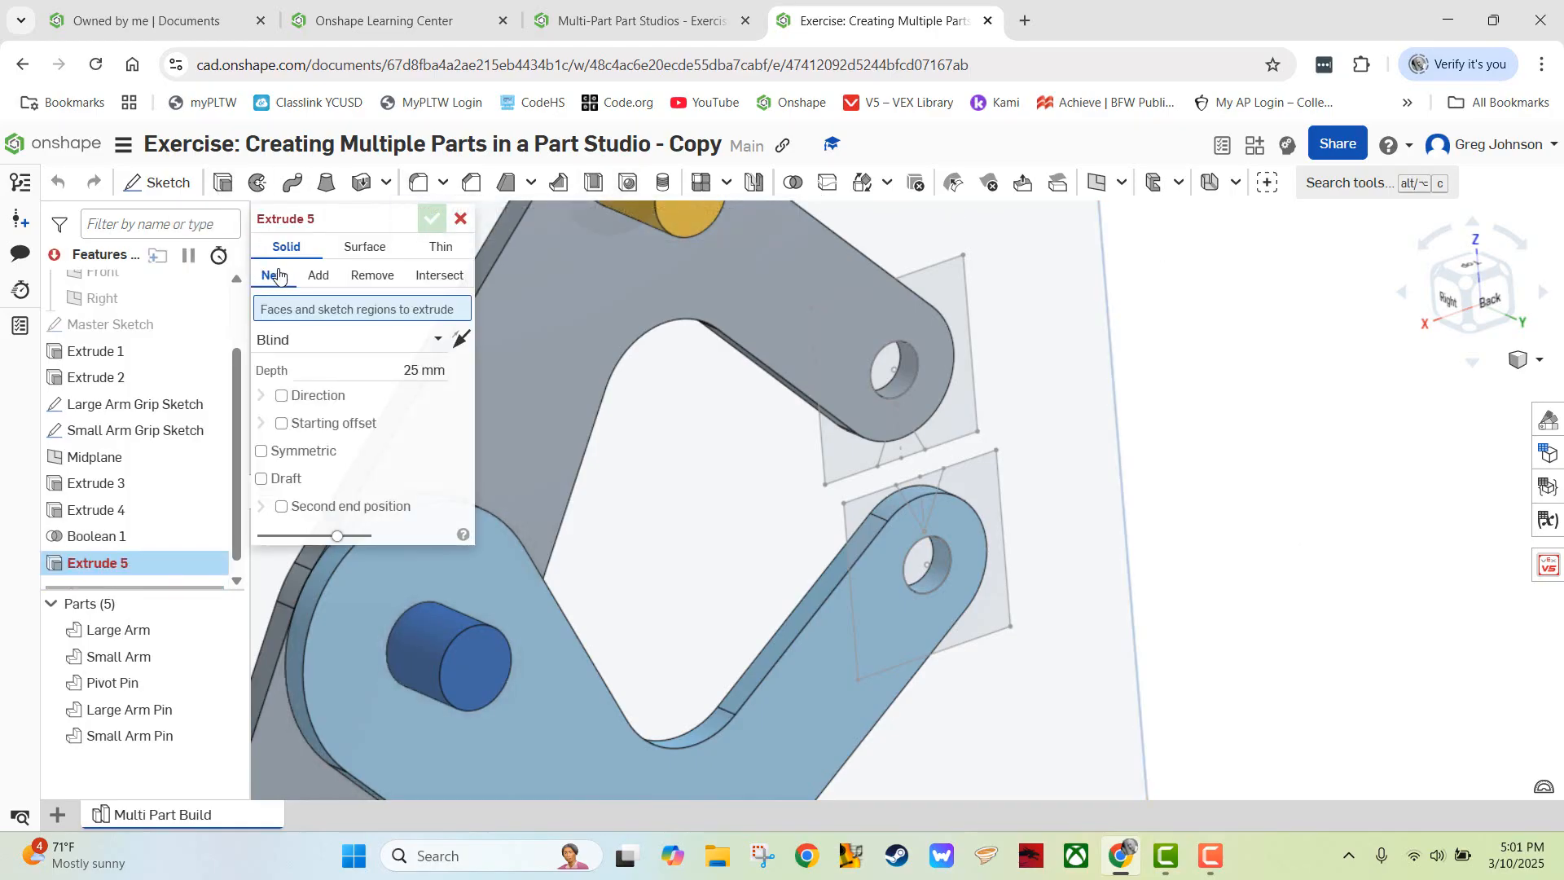
pyautogui.click(339, 340)
pyautogui.click(335, 425)
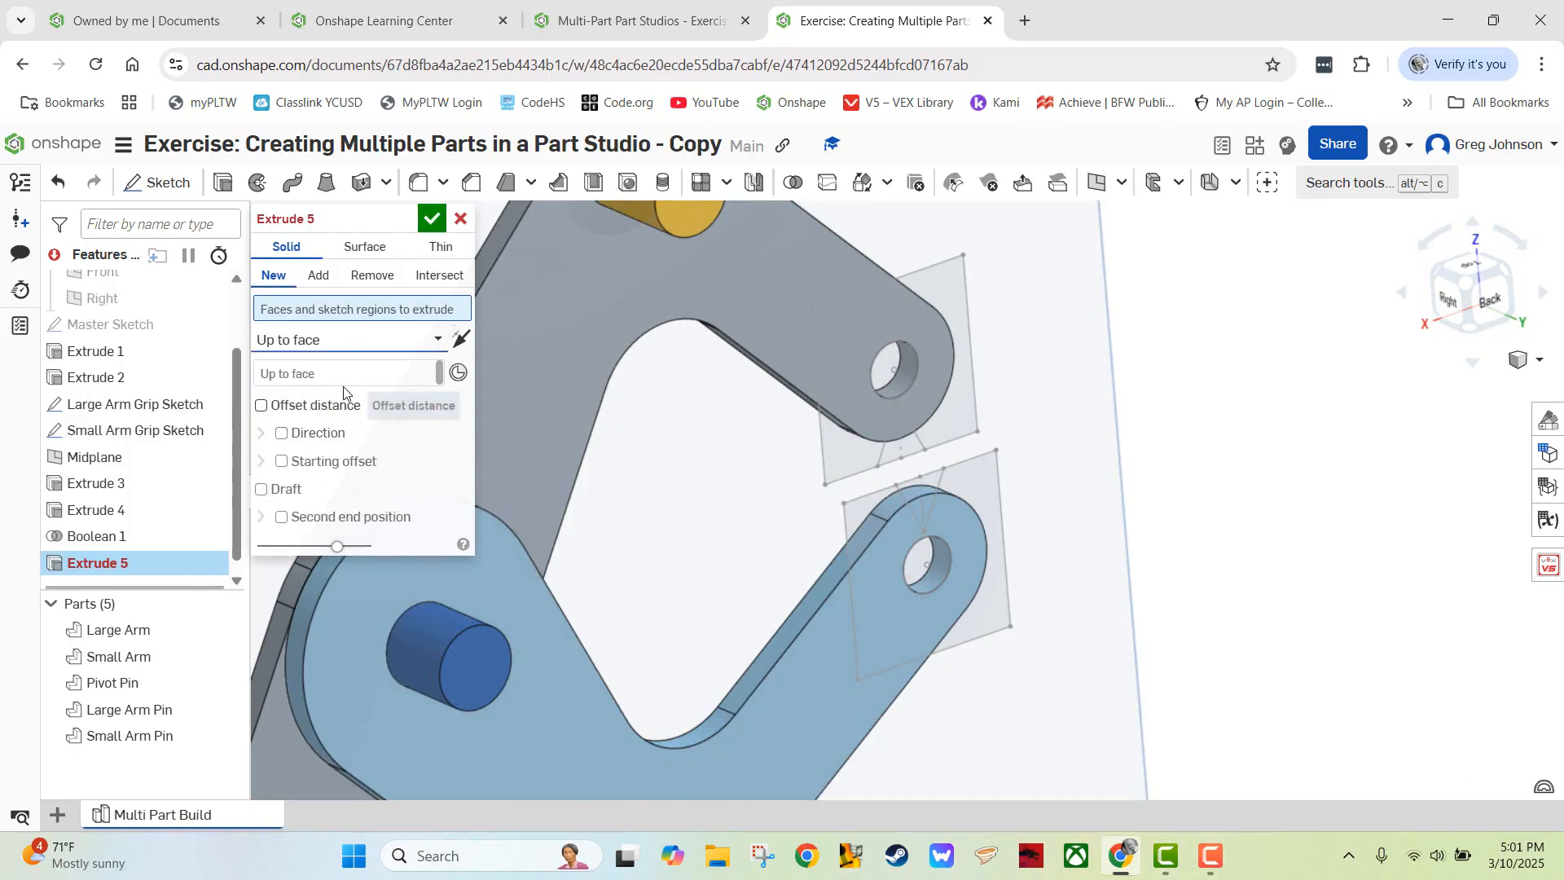
pyautogui.click(1084, 662)
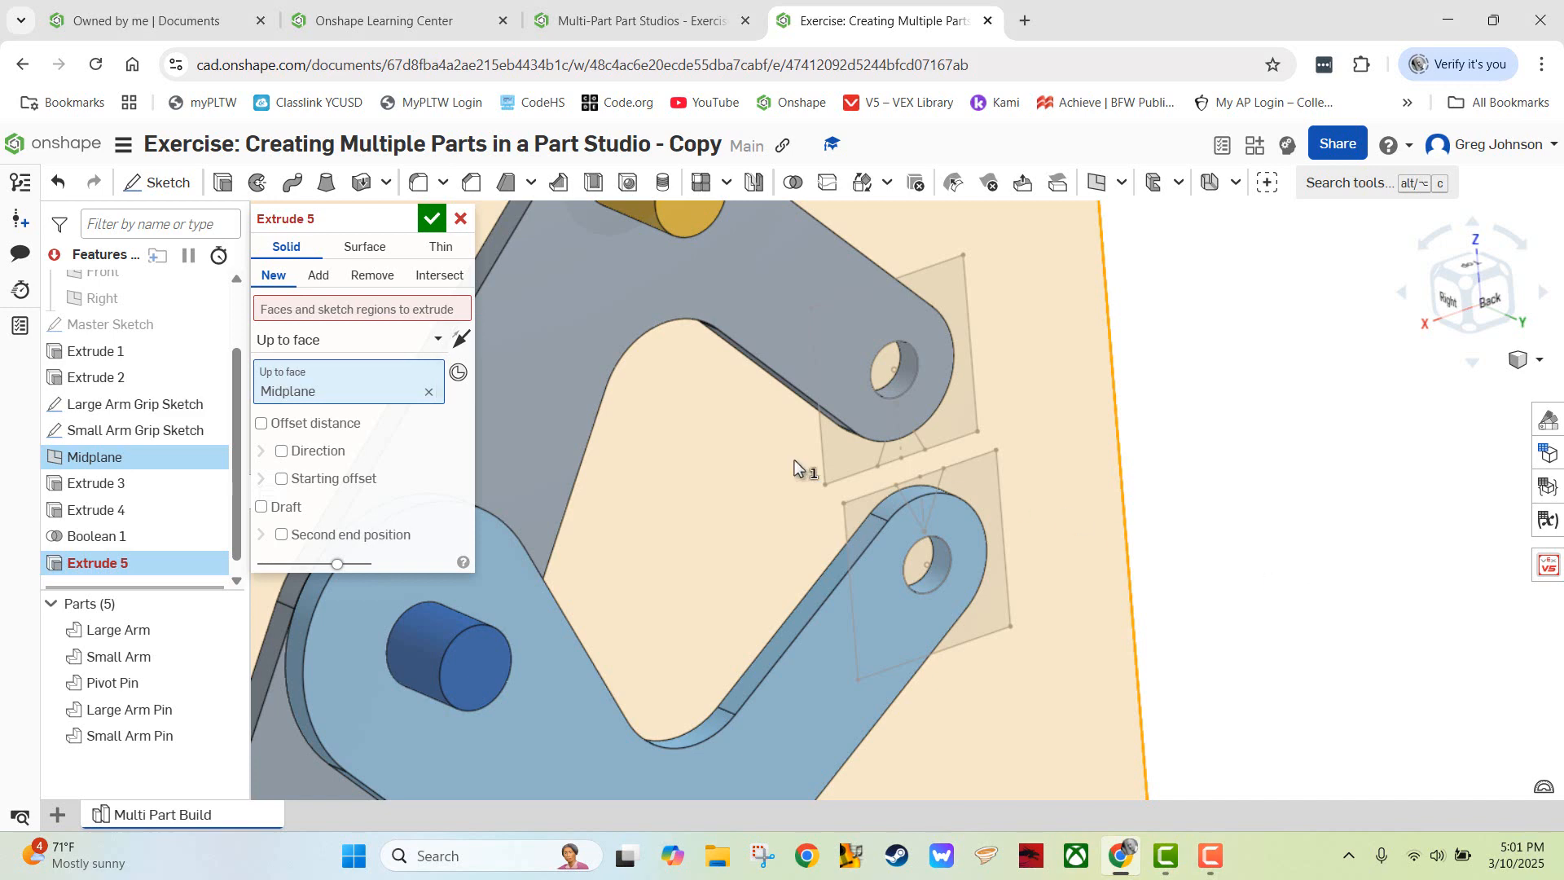
pyautogui.click(356, 314)
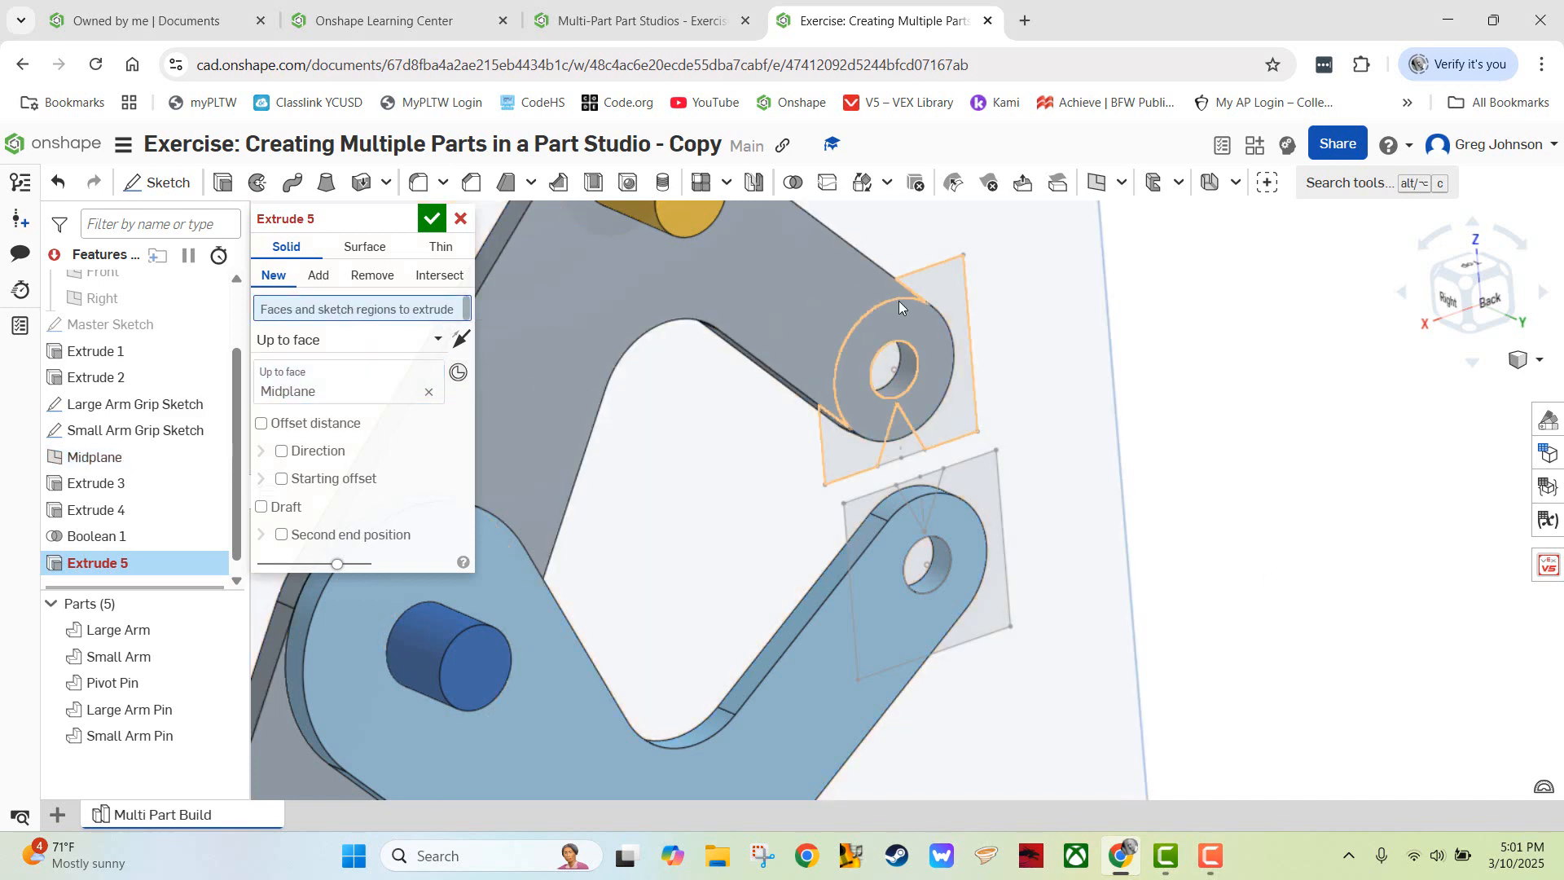
pyautogui.click(946, 282)
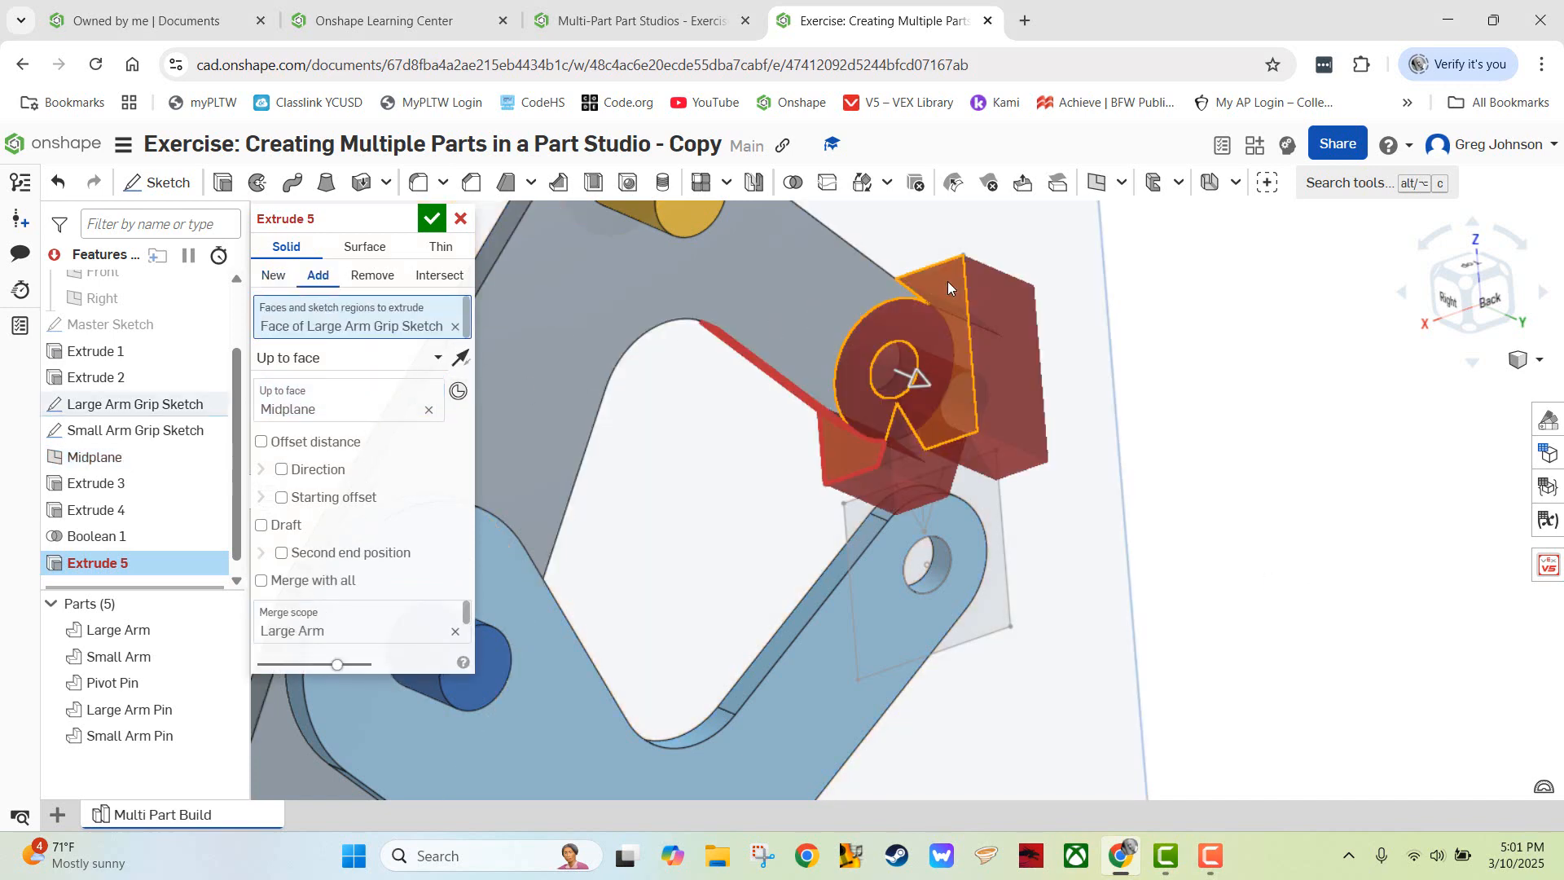
pyautogui.click(881, 295)
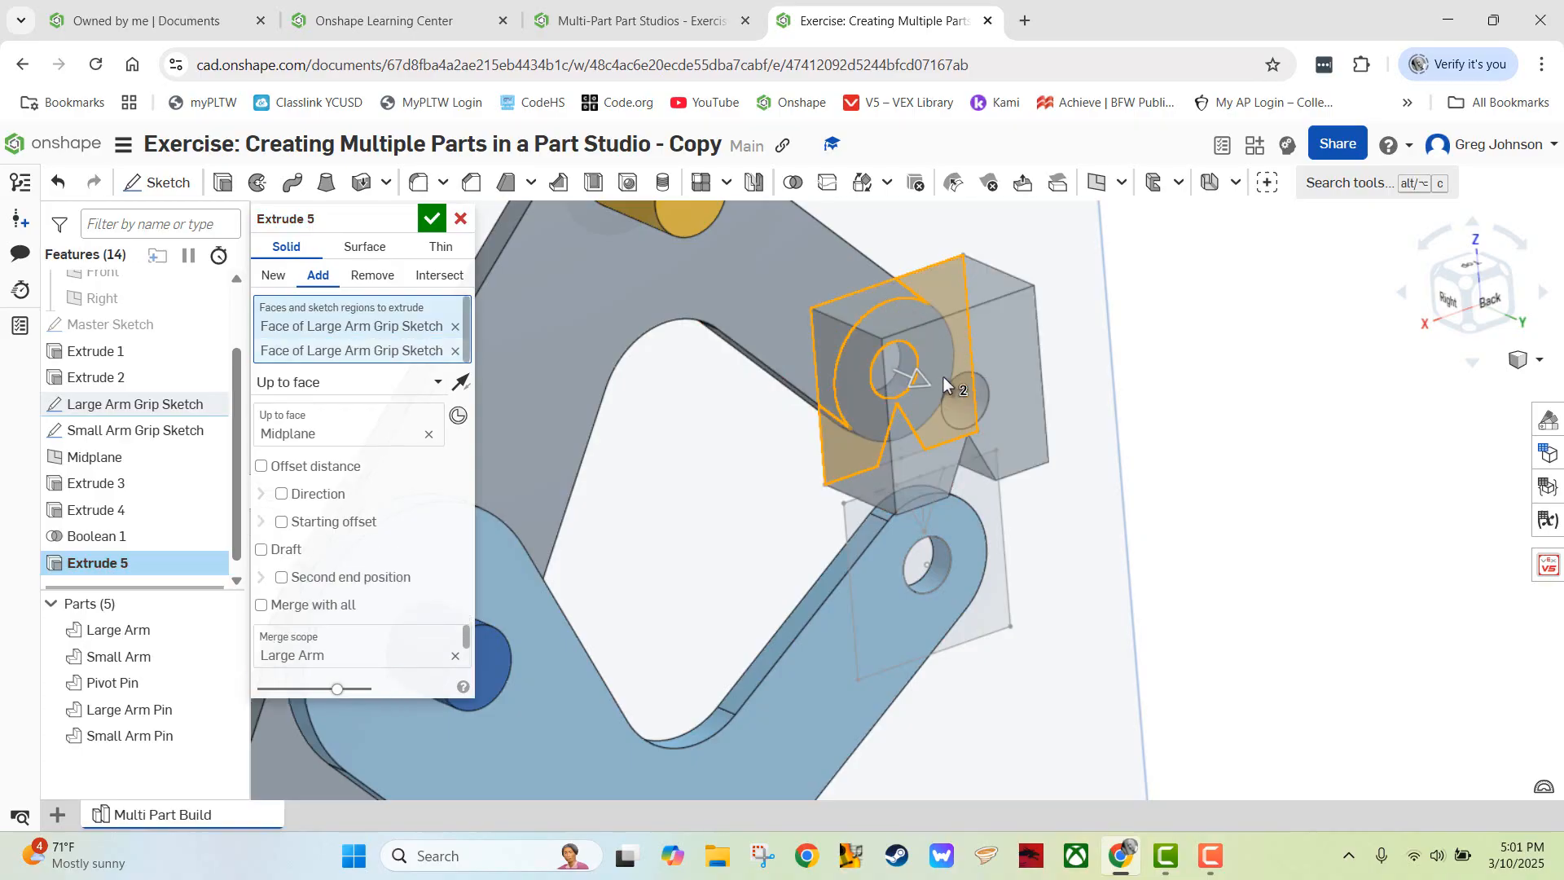
pyautogui.click(892, 383)
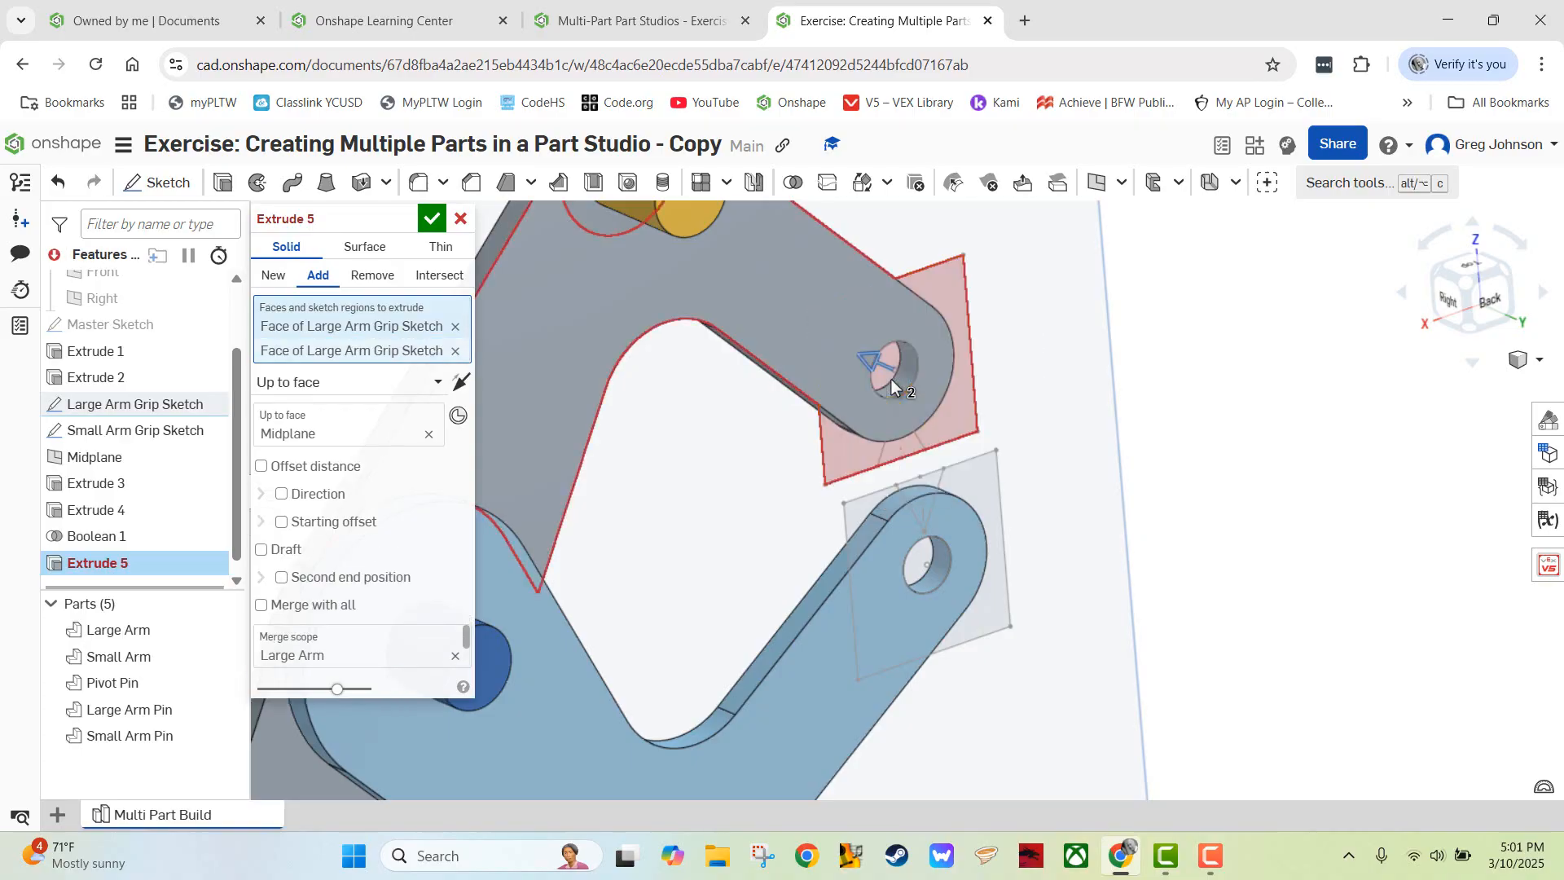
pyautogui.click(455, 354)
pyautogui.click(455, 327)
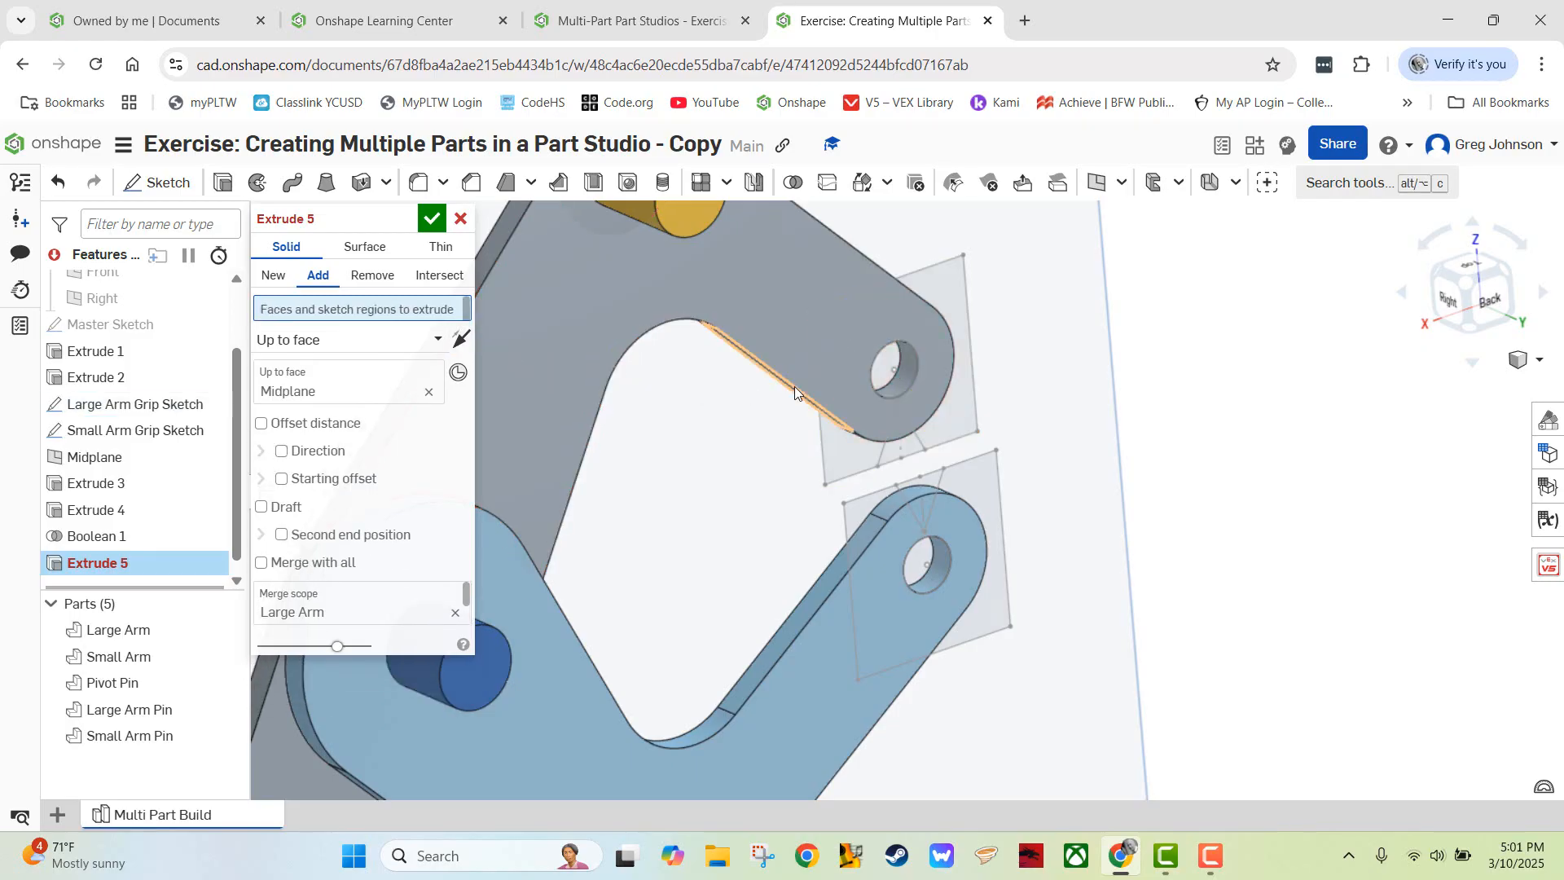
# - Select the hole circle and the two surrounding regions of the Large Arm Grip Sketch for the extrude, reversing its direction towards the Midplane
pyautogui.click(887, 363)
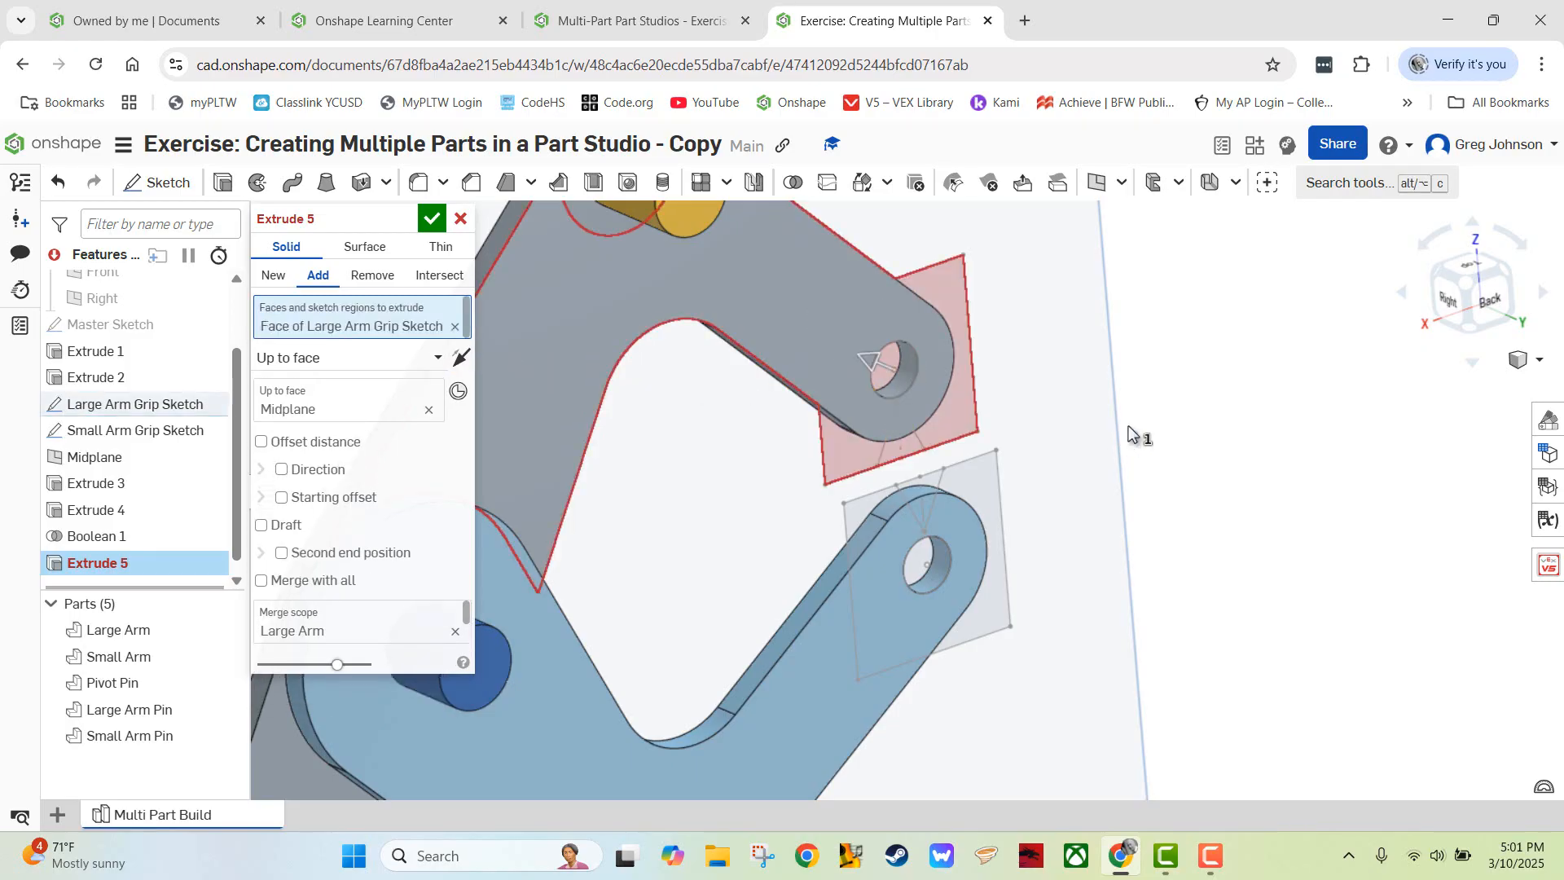
pyautogui.click(458, 357)
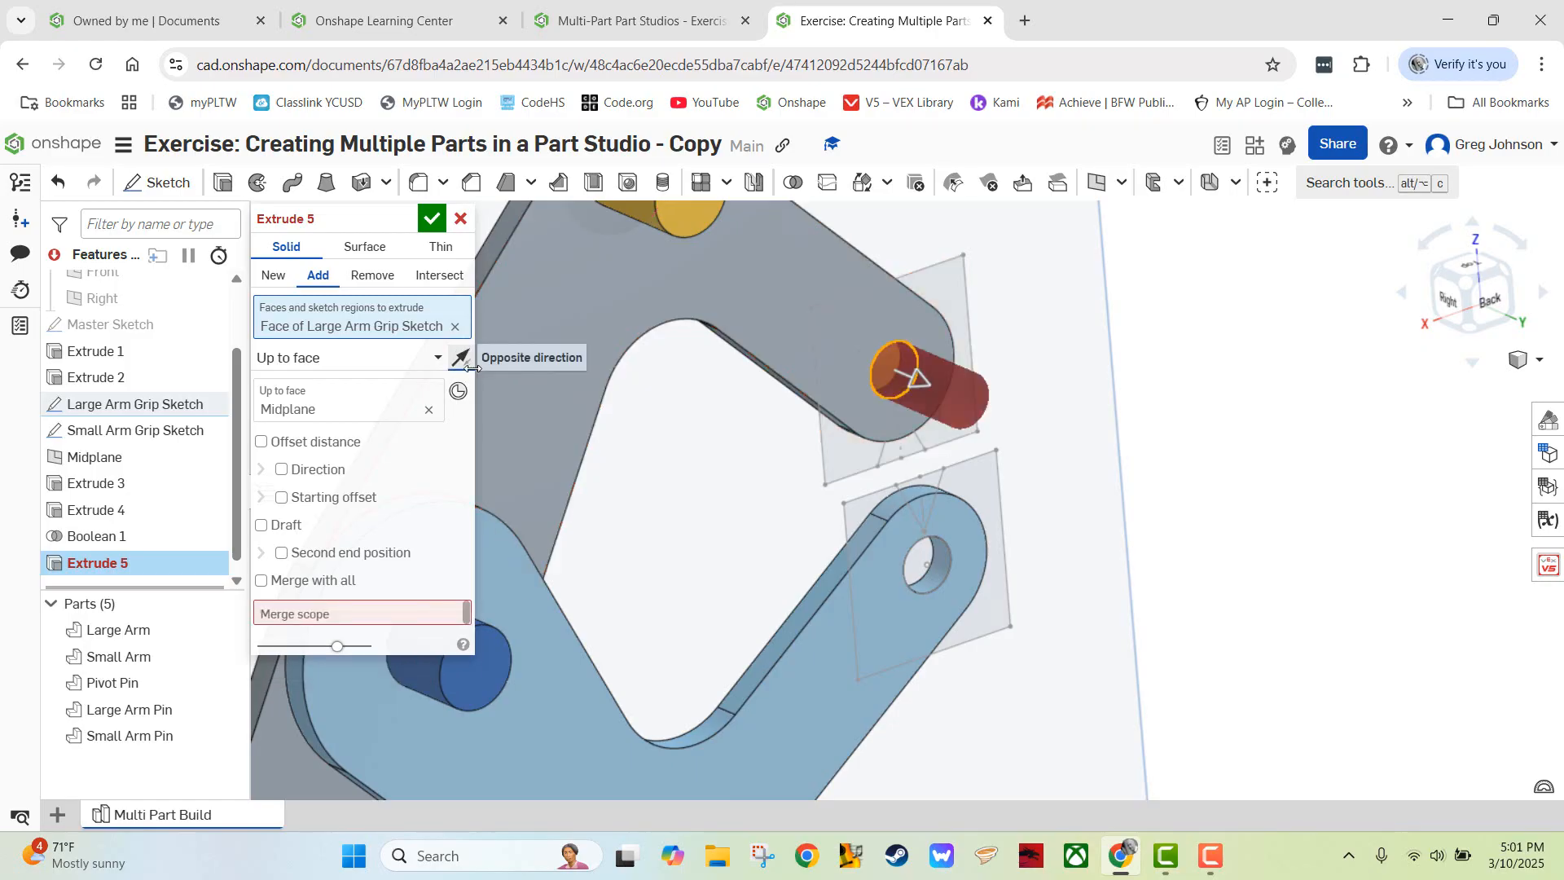
pyautogui.click(946, 286)
pyautogui.click(842, 305)
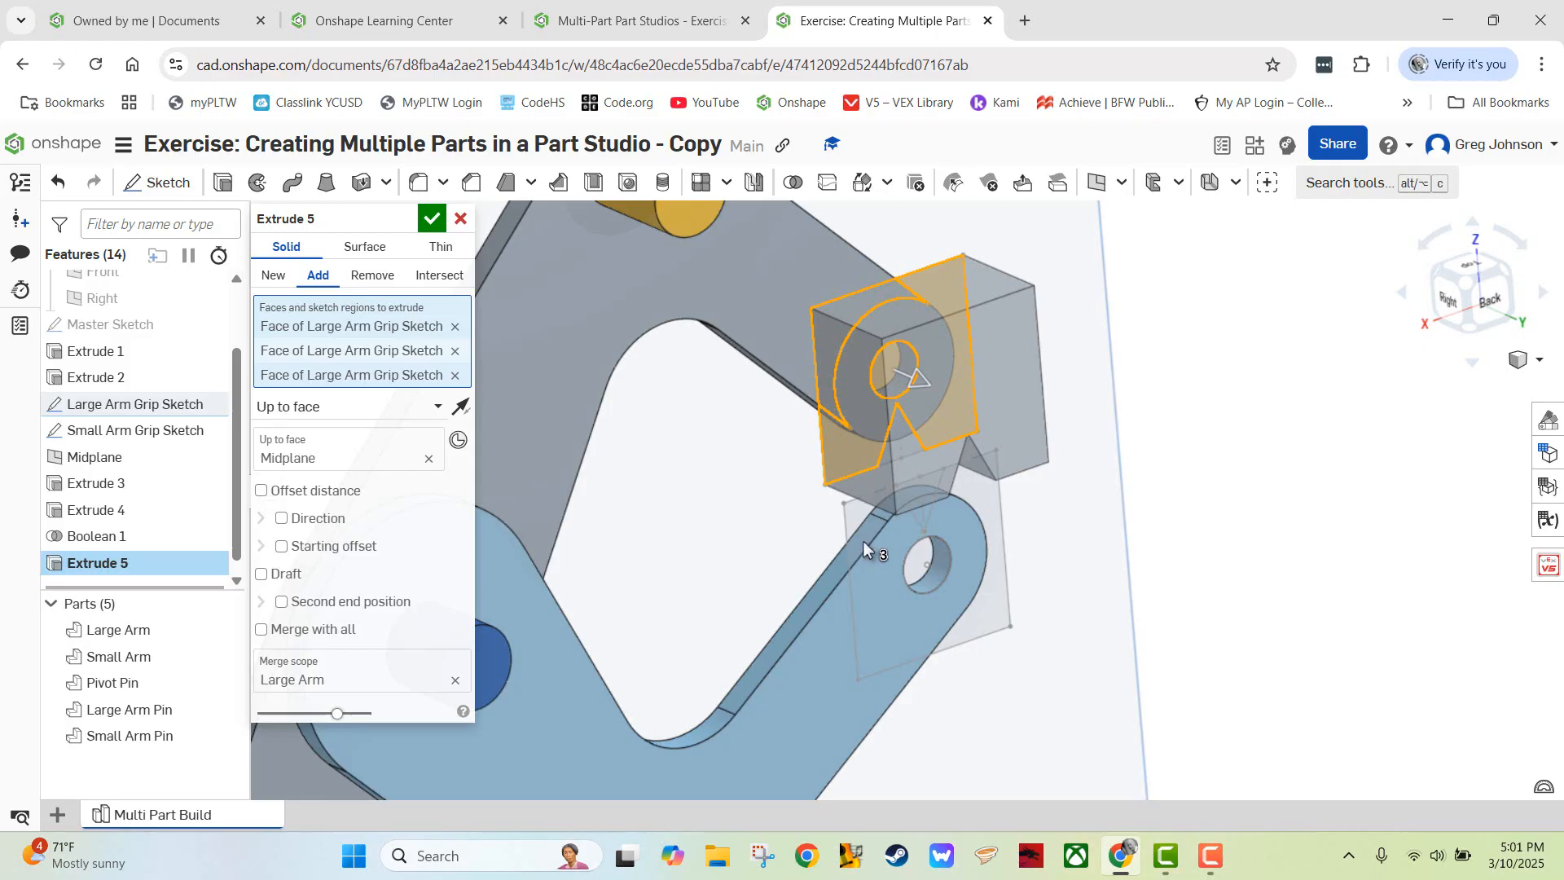
# - Add all regions of the Small Arm Grip Sketch to the extrude and accept both grip blocks up to the Midplane
pyautogui.click(925, 552)
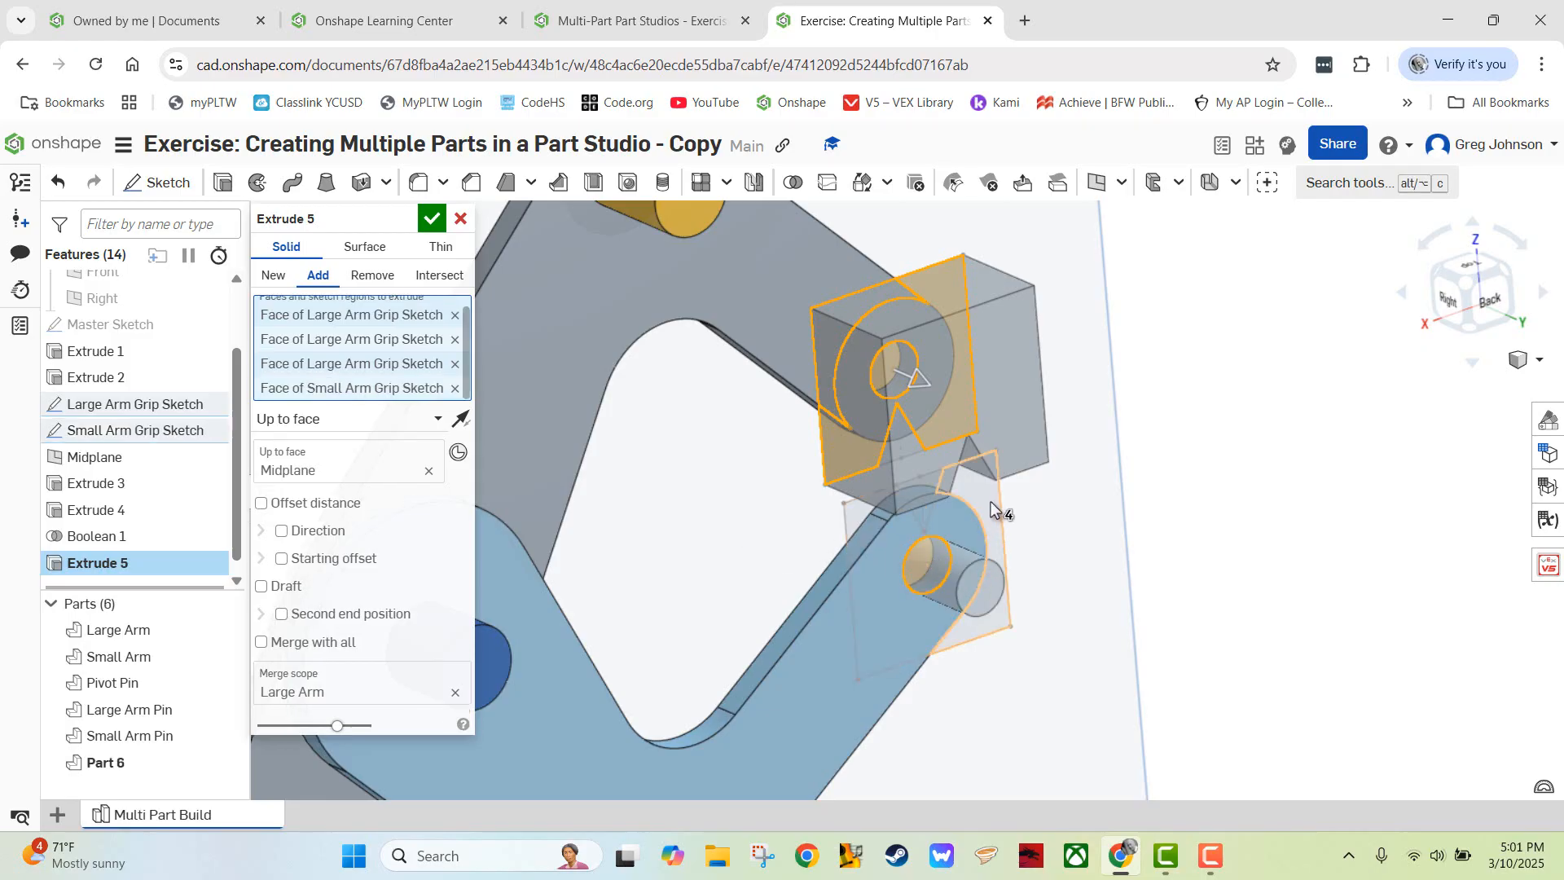
pyautogui.click(960, 549)
pyautogui.click(893, 624)
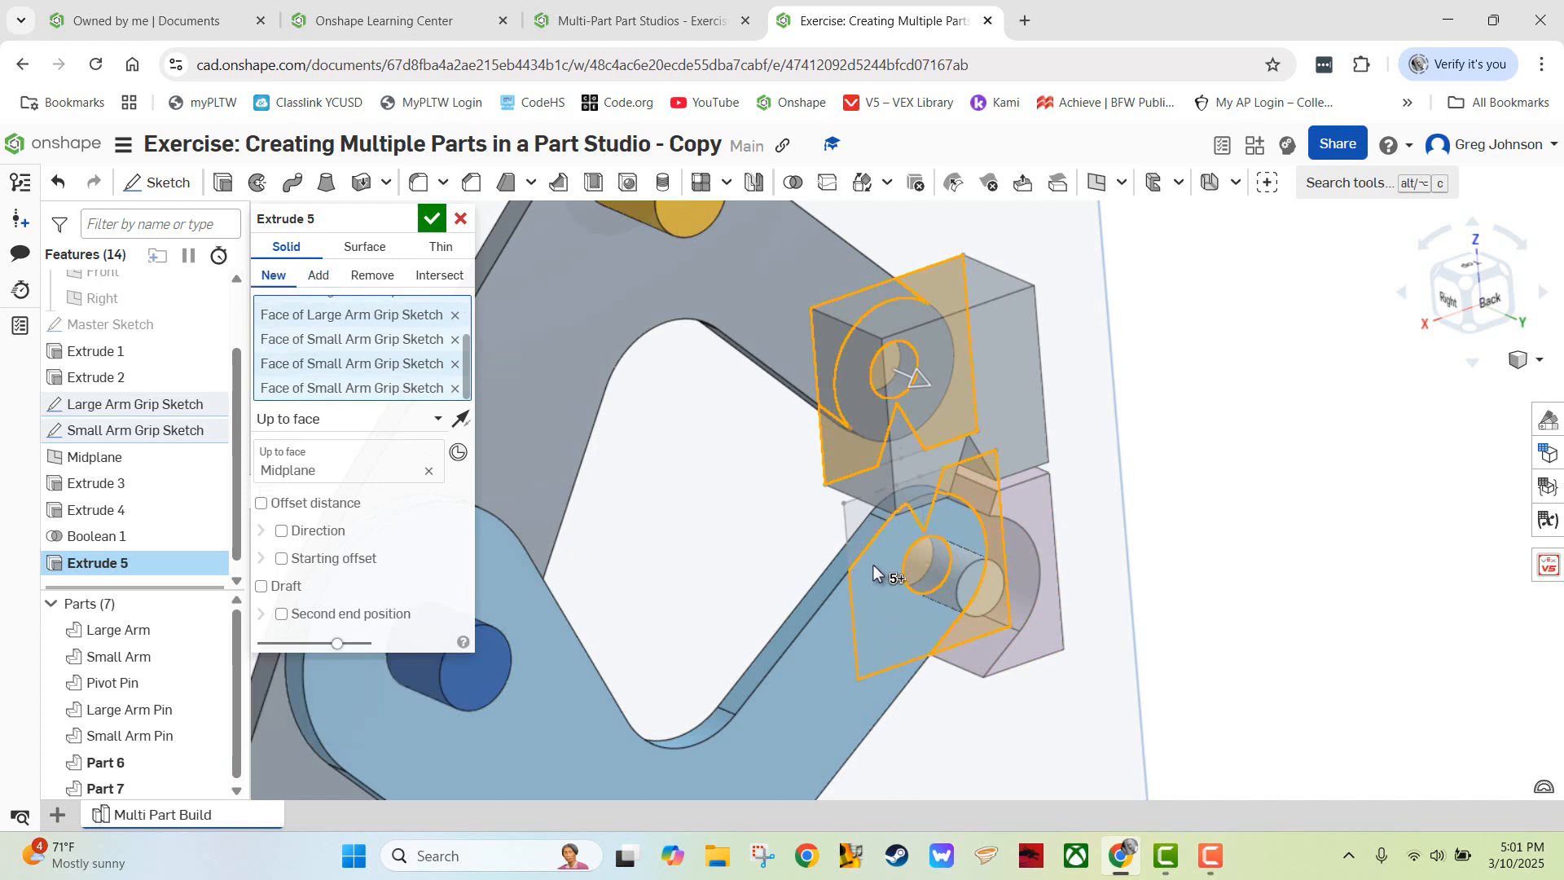
pyautogui.click(860, 519)
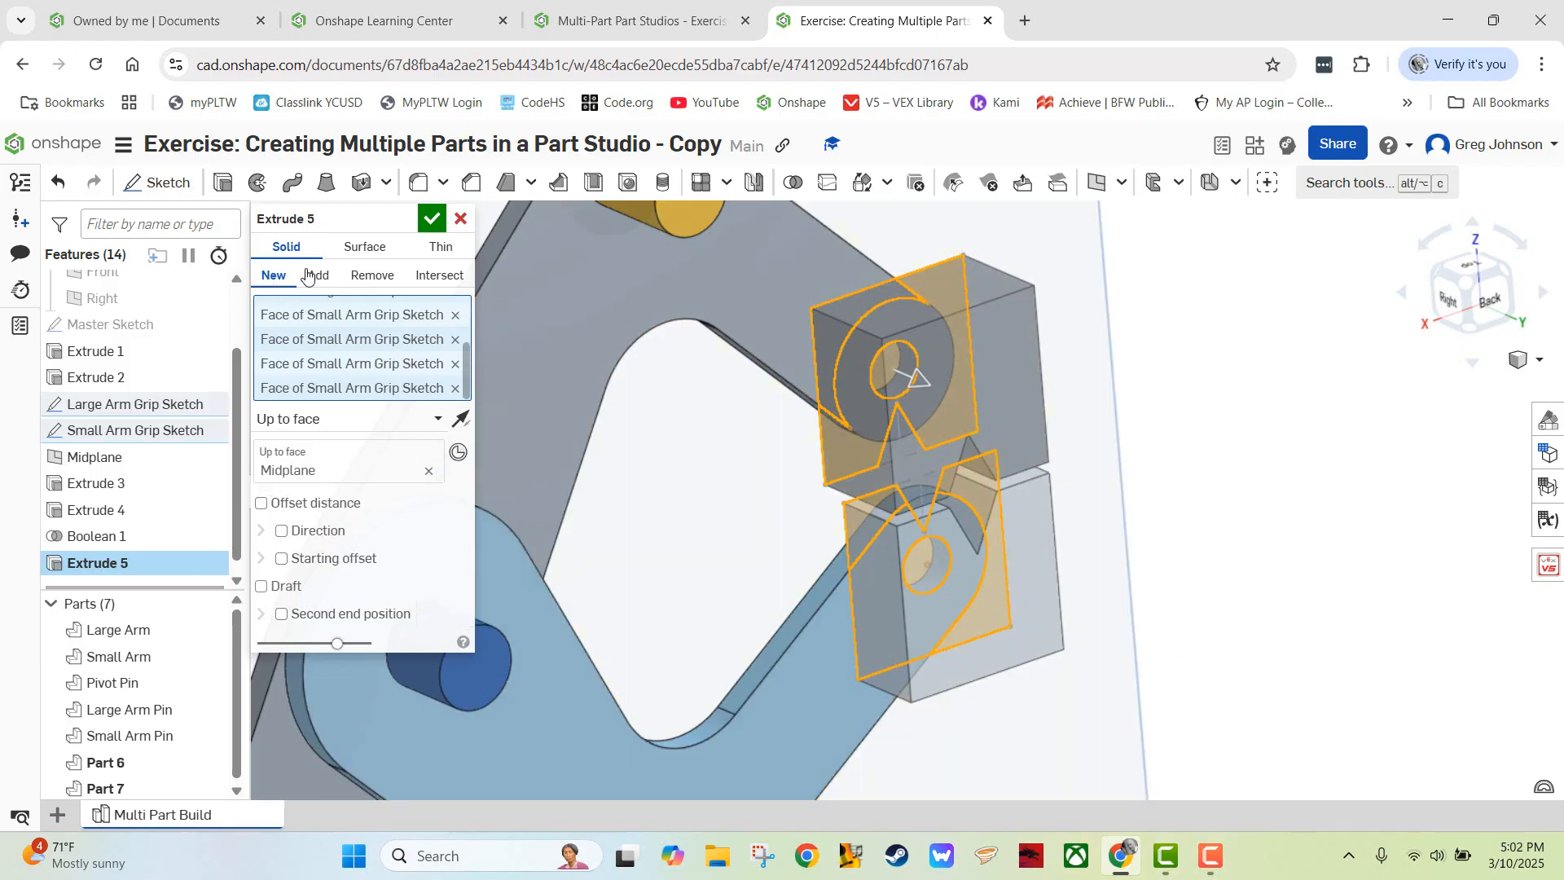
pyautogui.click(431, 218)
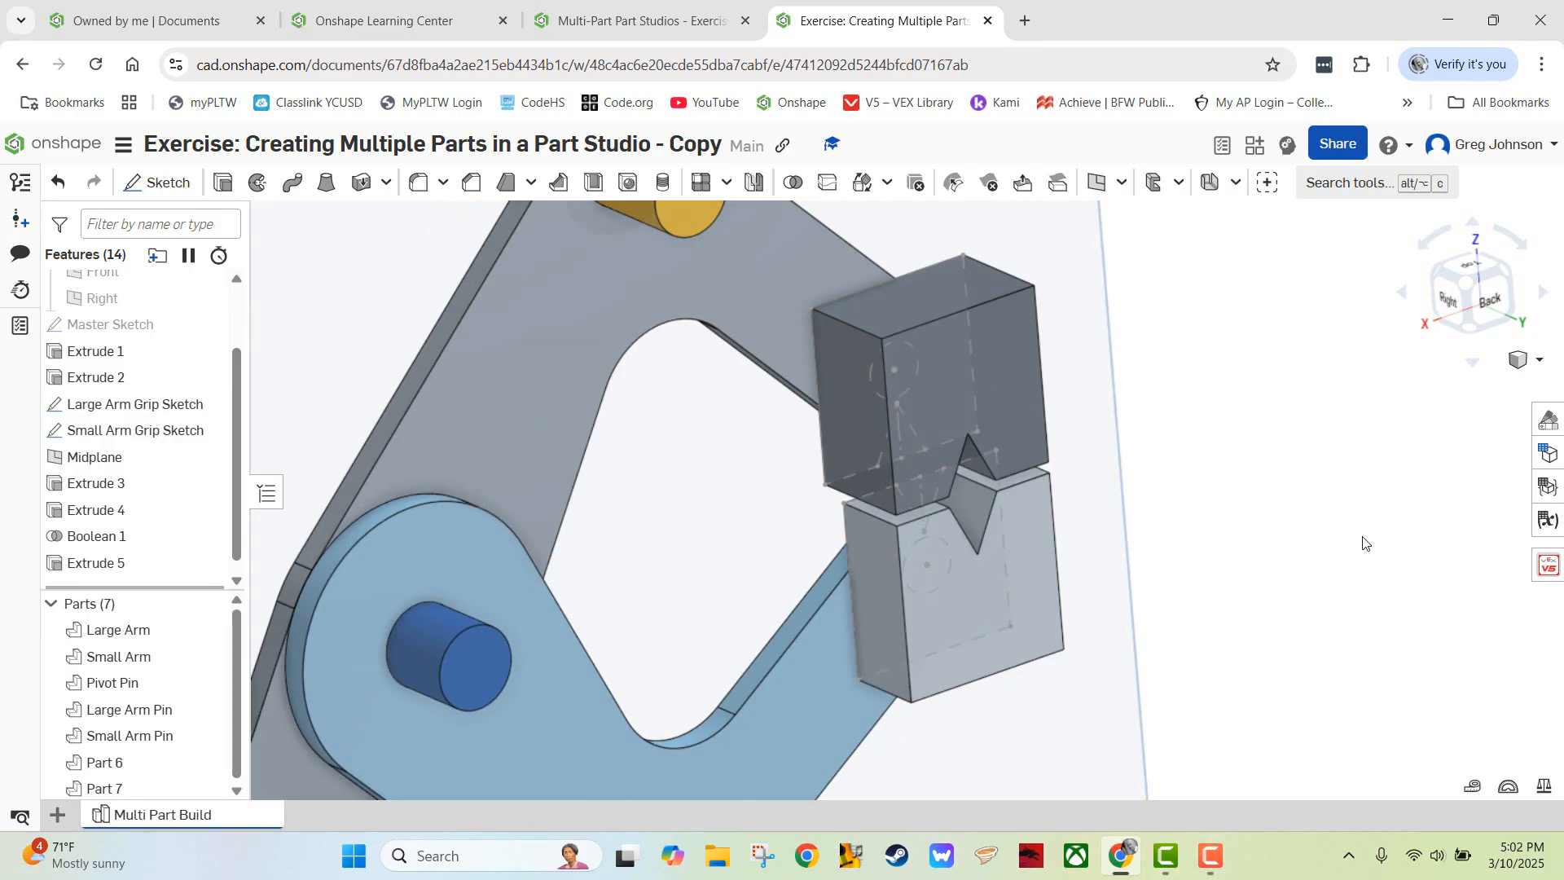
# - Compare the grips with Step 13 of the learning course, read the Step 14 instructions and return to the Part Studio
pyautogui.click(644, 25)
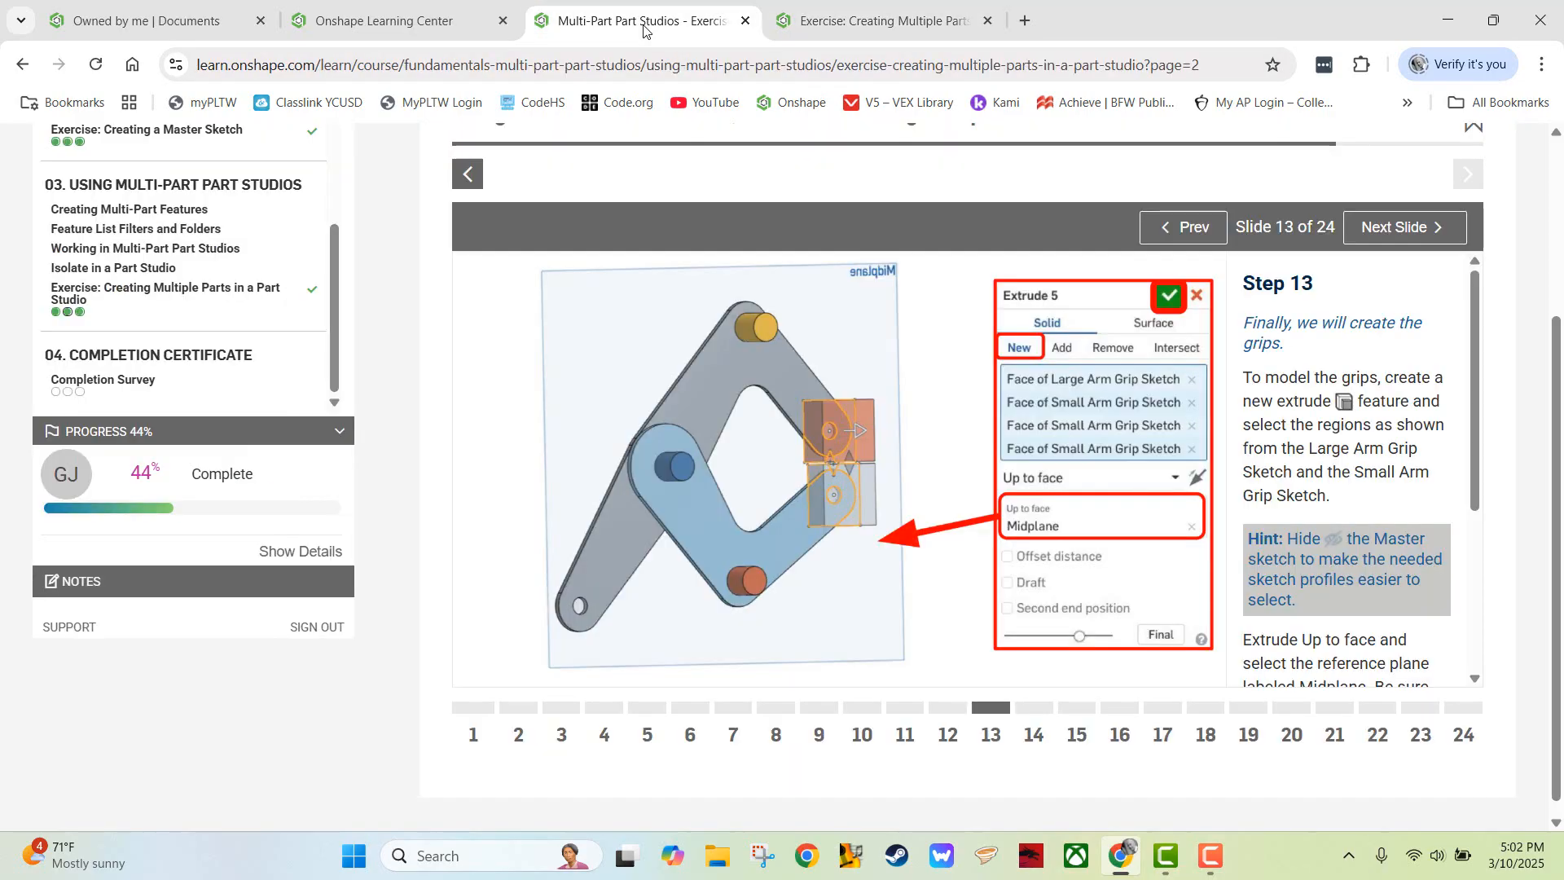
pyautogui.click(876, 22)
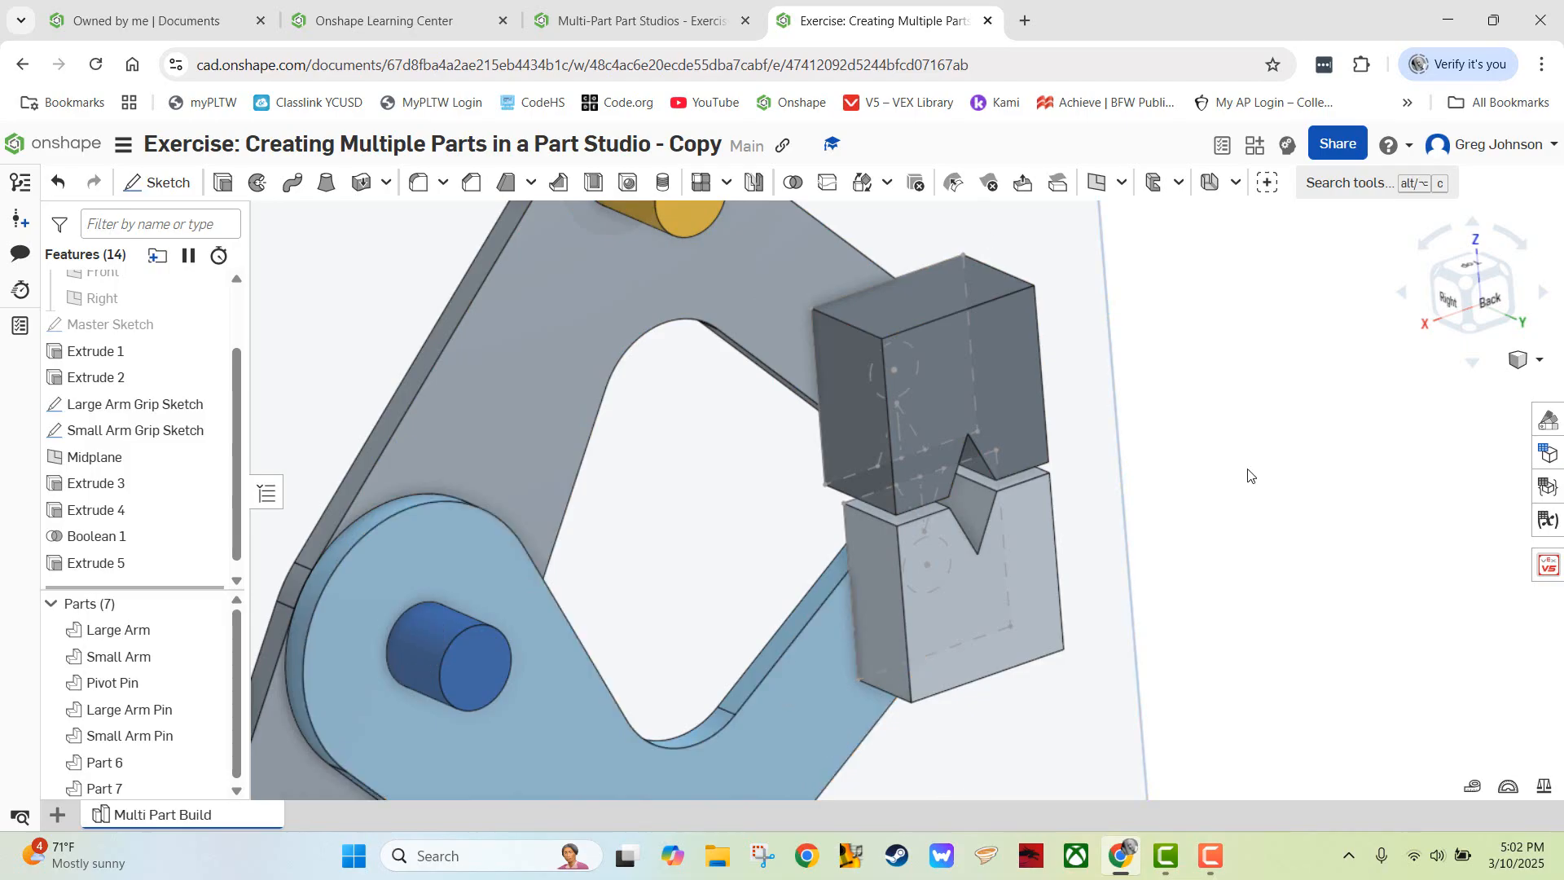
pyautogui.click(653, 12)
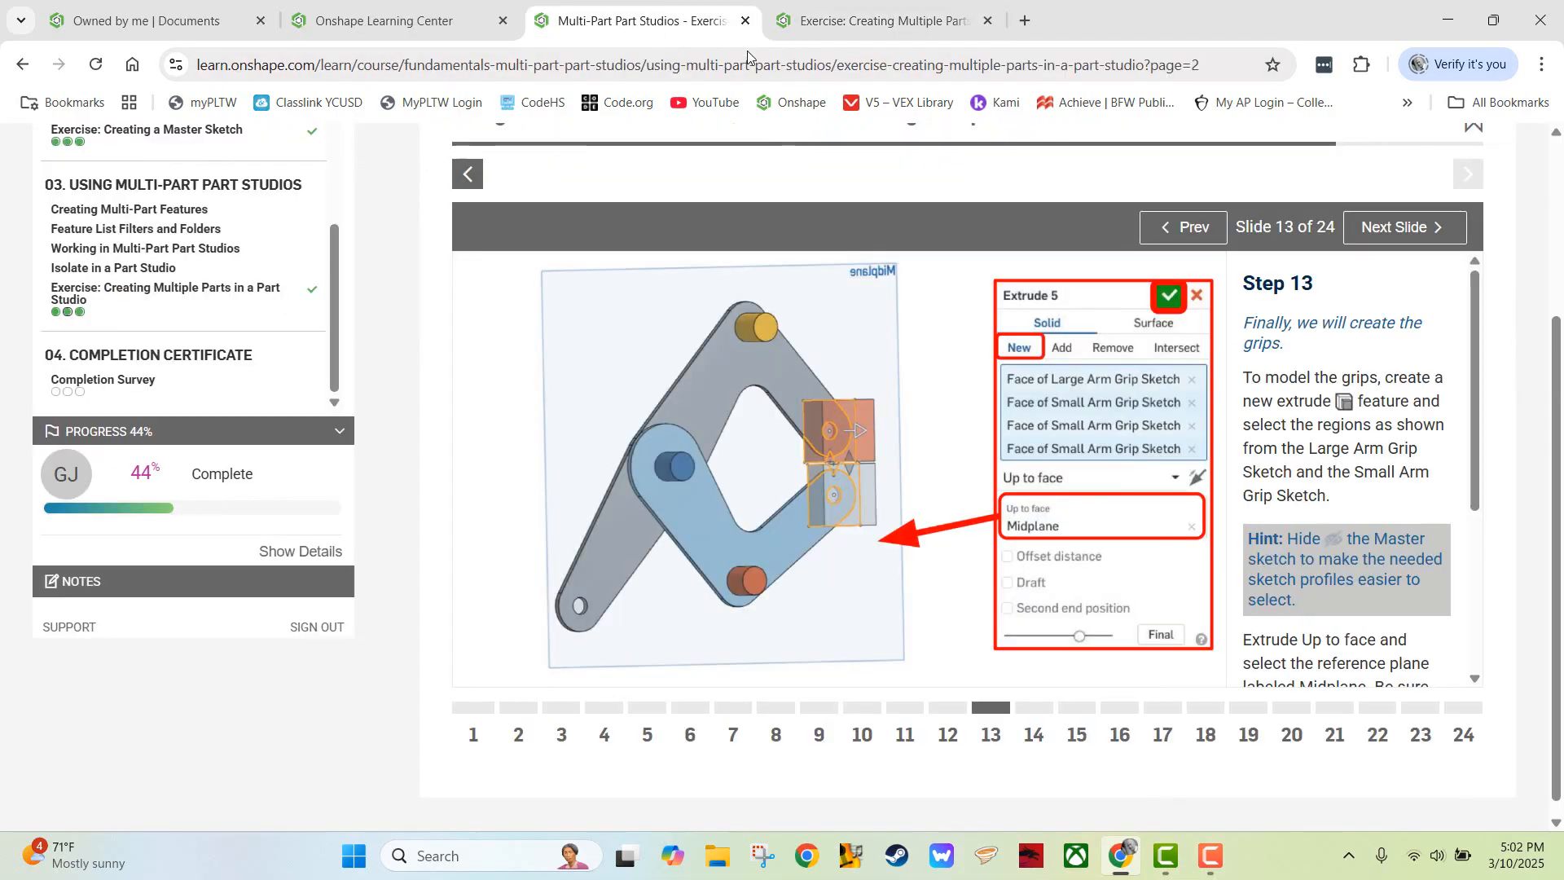
pyautogui.click(1401, 236)
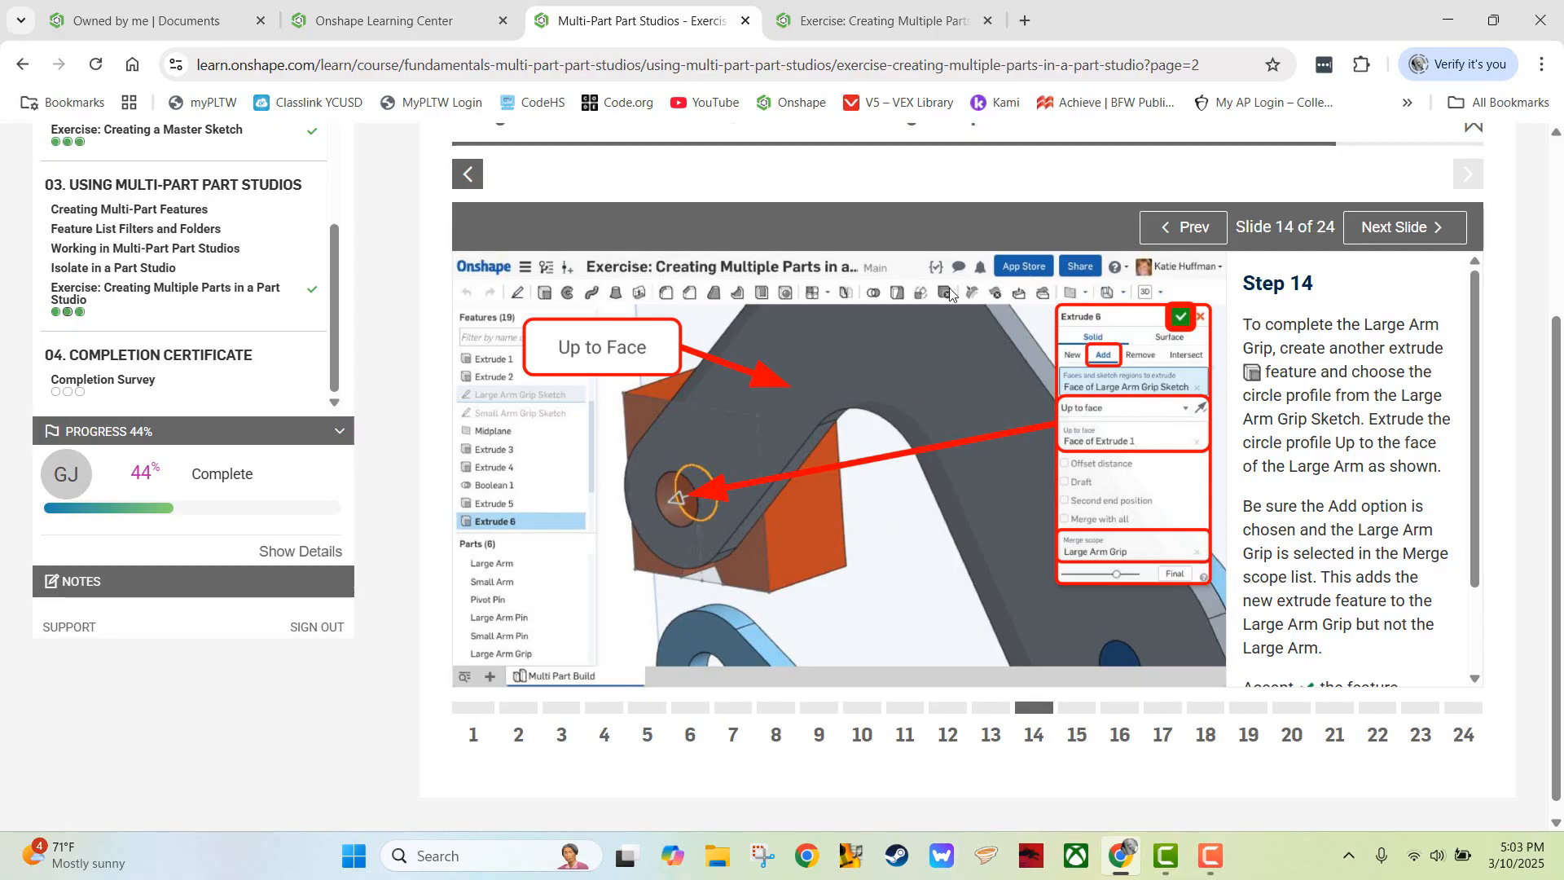
pyautogui.click(961, 24)
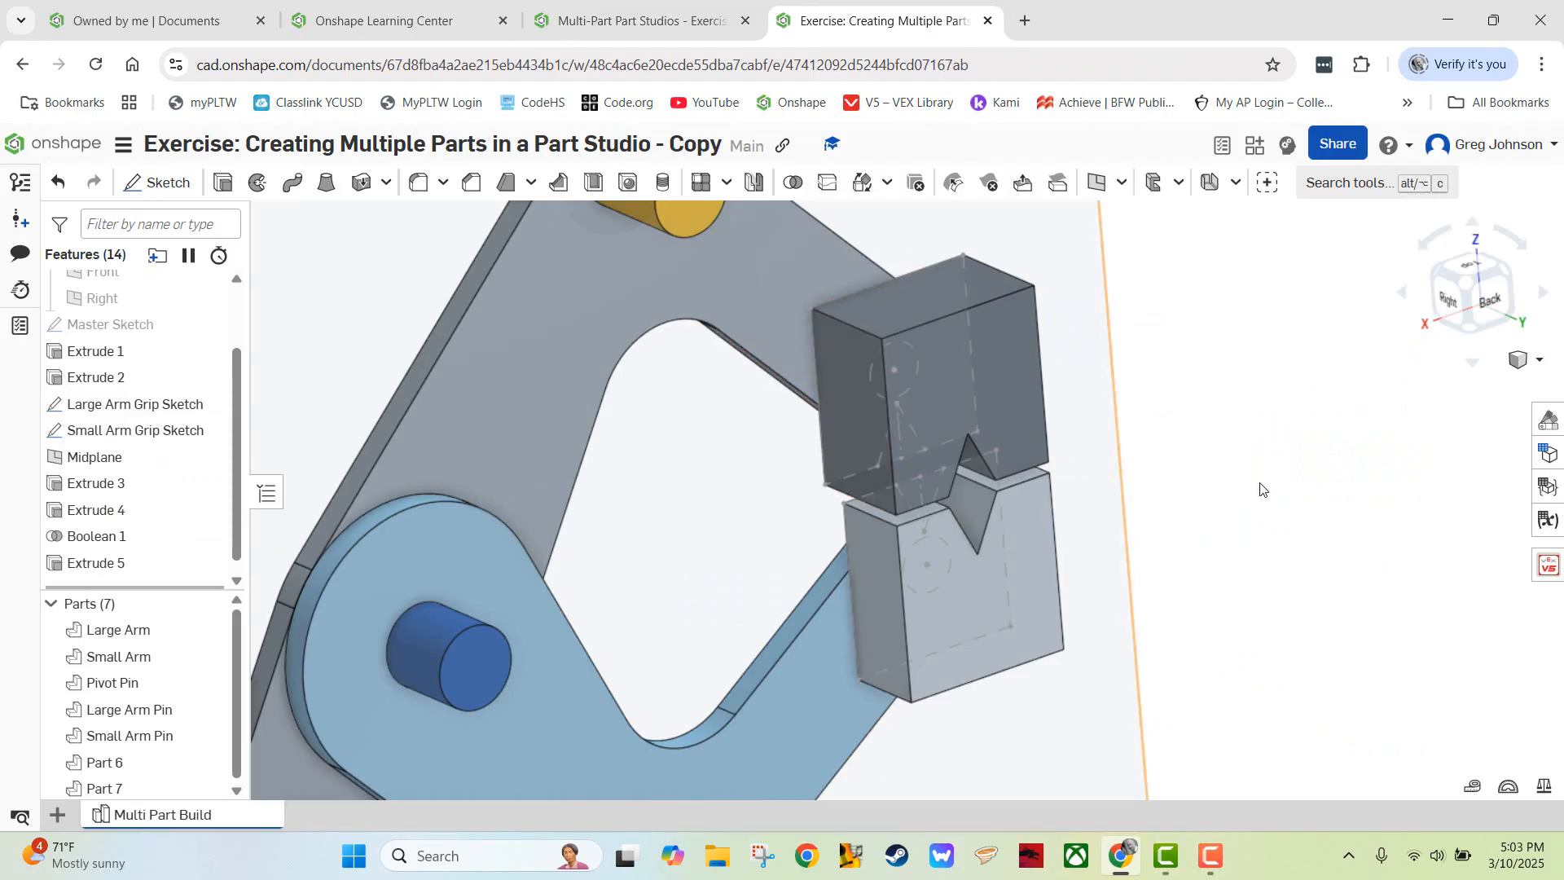
# - Start another solid extrude in Add mode on the circle profile of the Large Arm Grip Sketch
pyautogui.rightClick(1299, 402)
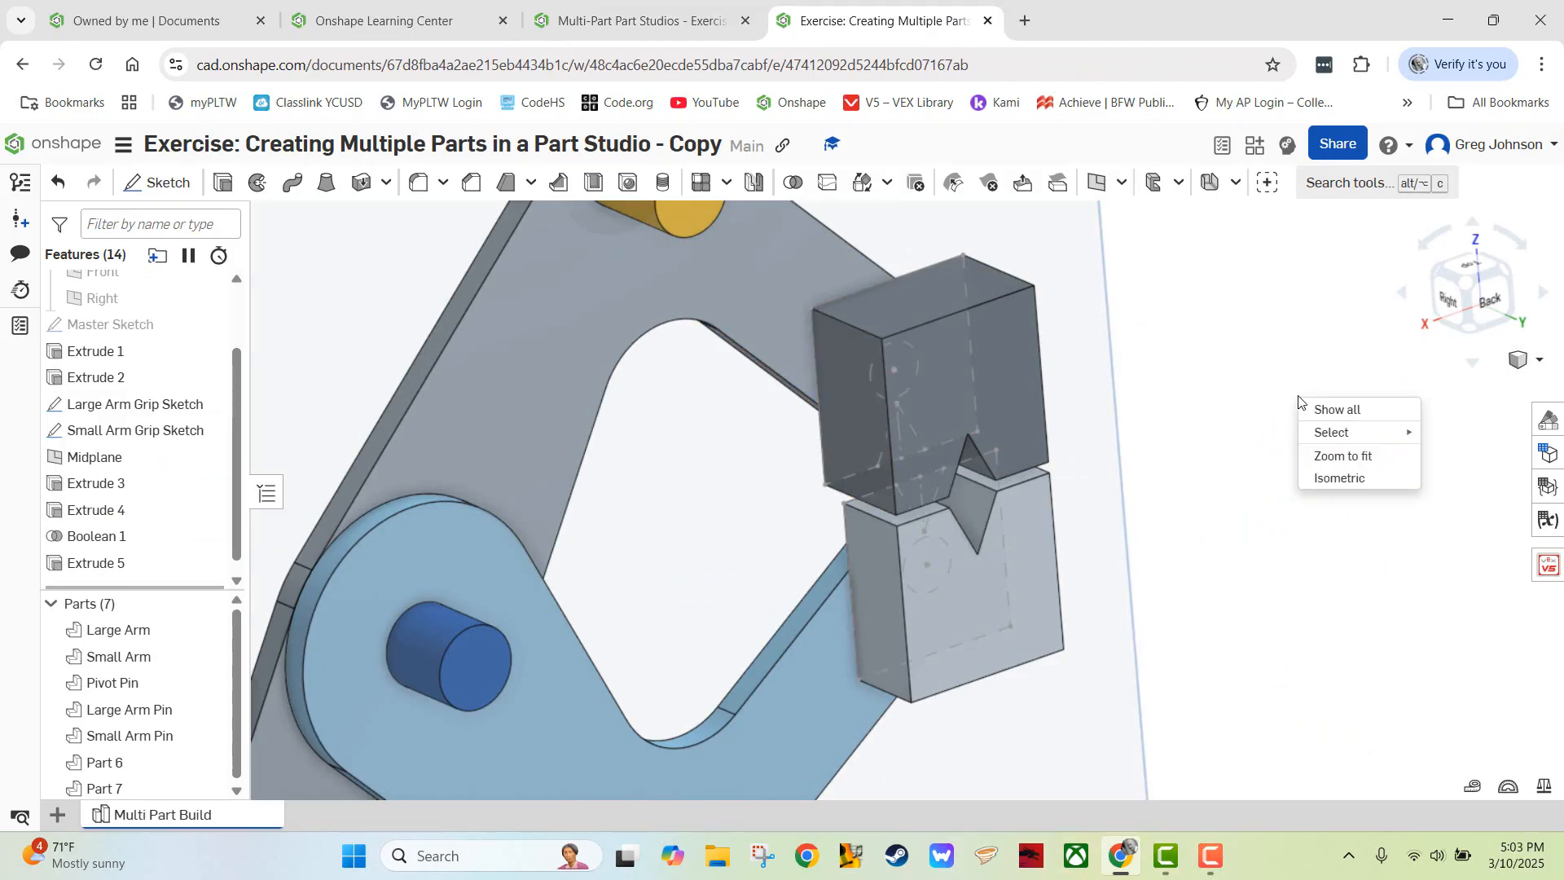
pyautogui.click(1324, 485)
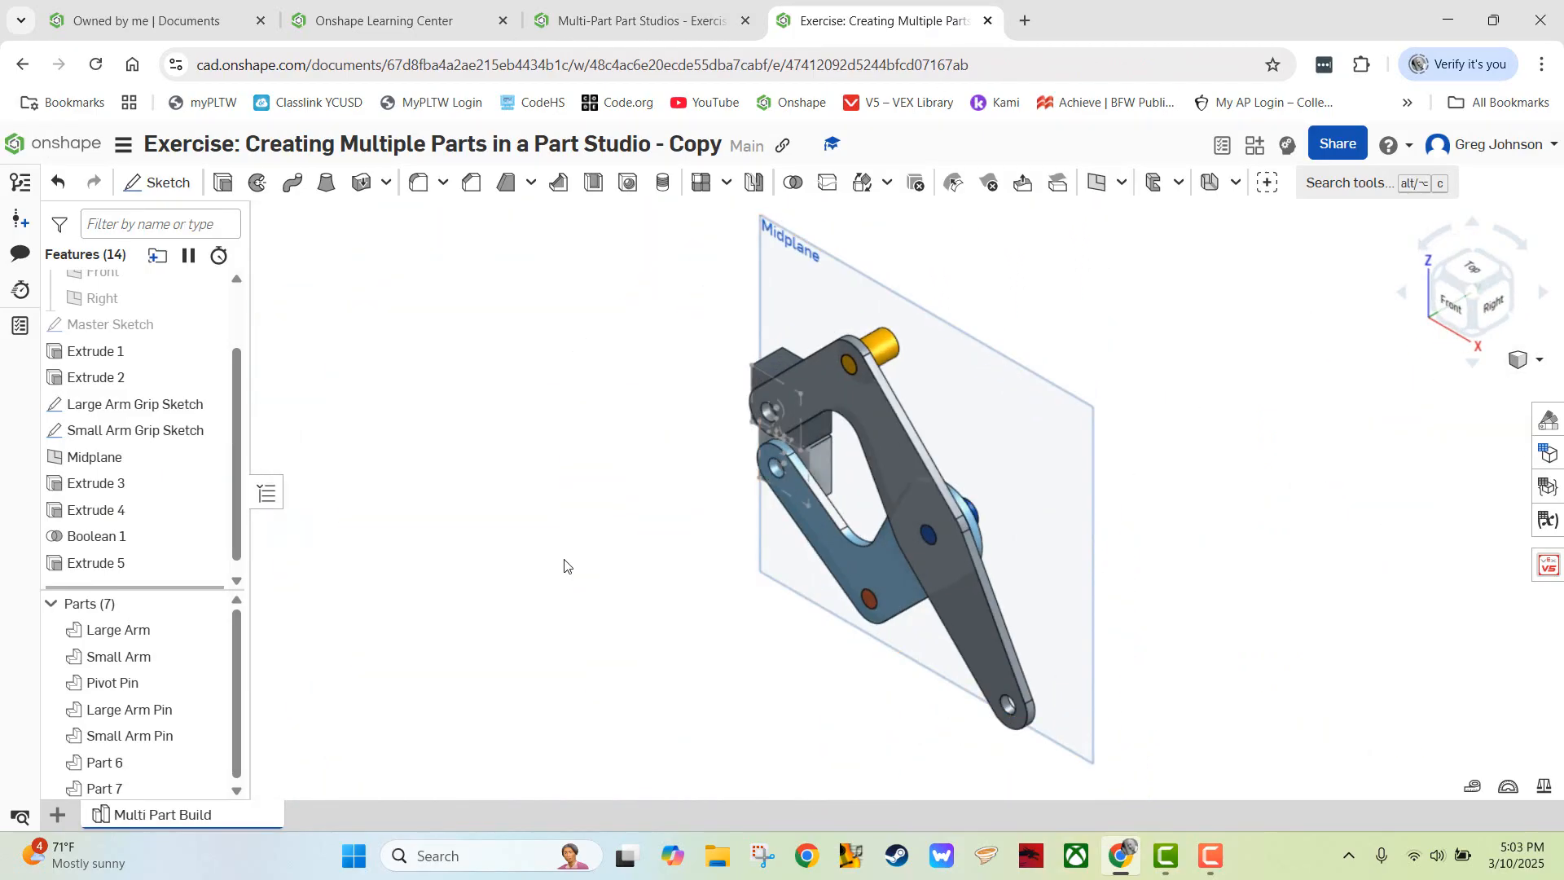
pyautogui.scroll(5, 569, 541)
pyautogui.moveTo(569, 541)
pyautogui.mouseDown(button='middle')
pyautogui.moveTo(939, 318)
pyautogui.moveTo(518, 584)
pyautogui.mouseUp(button='middle')
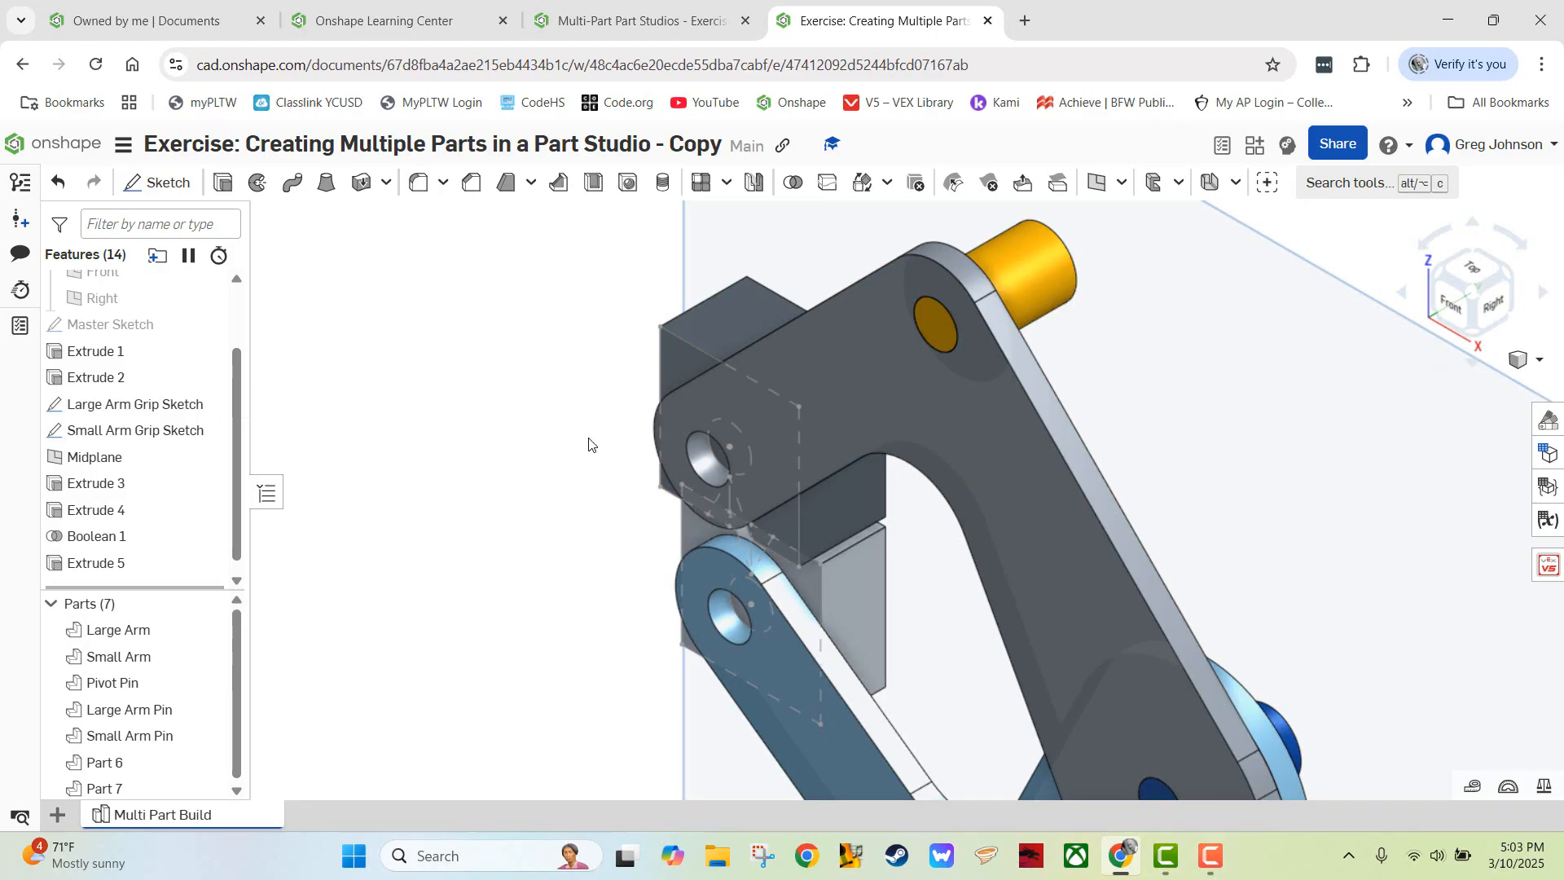
pyautogui.moveTo(573, 483); pyautogui.dragTo(586, 464, button='right')
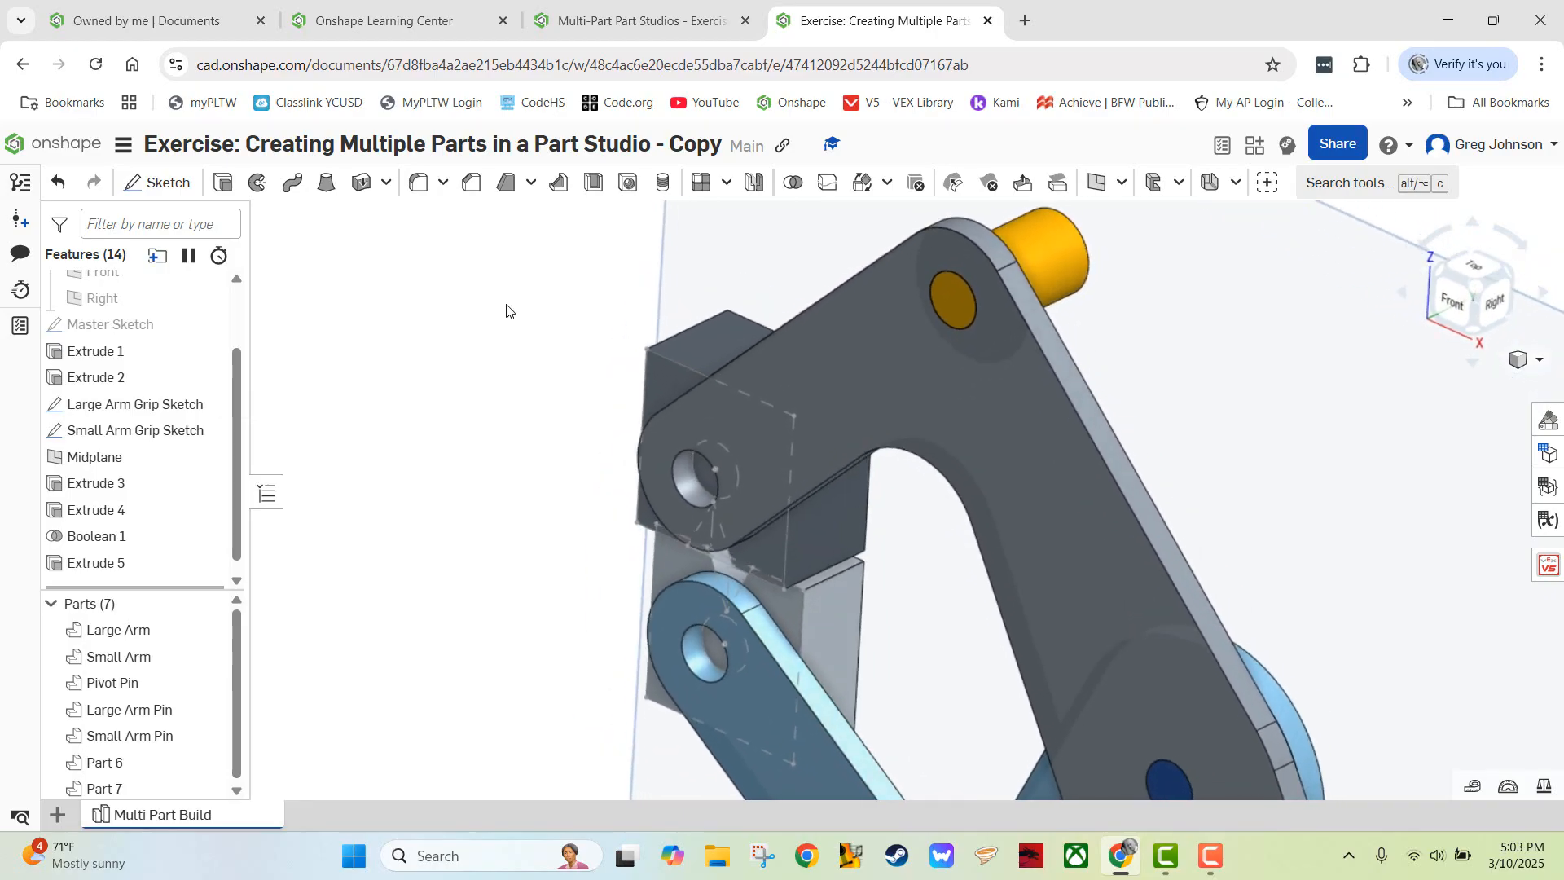
pyautogui.click(222, 182)
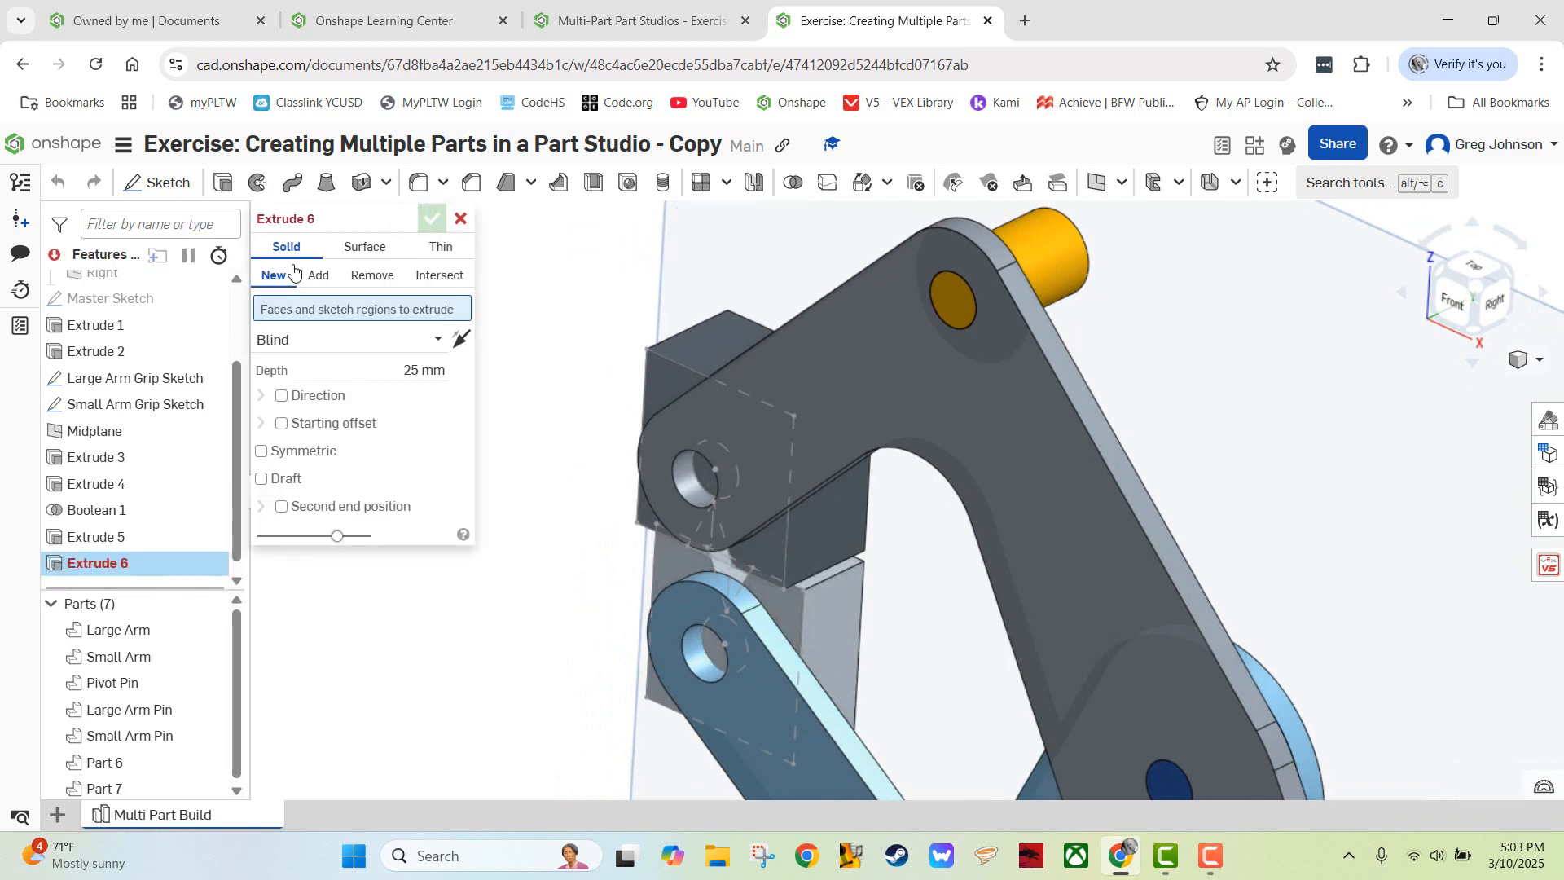
pyautogui.click(317, 277)
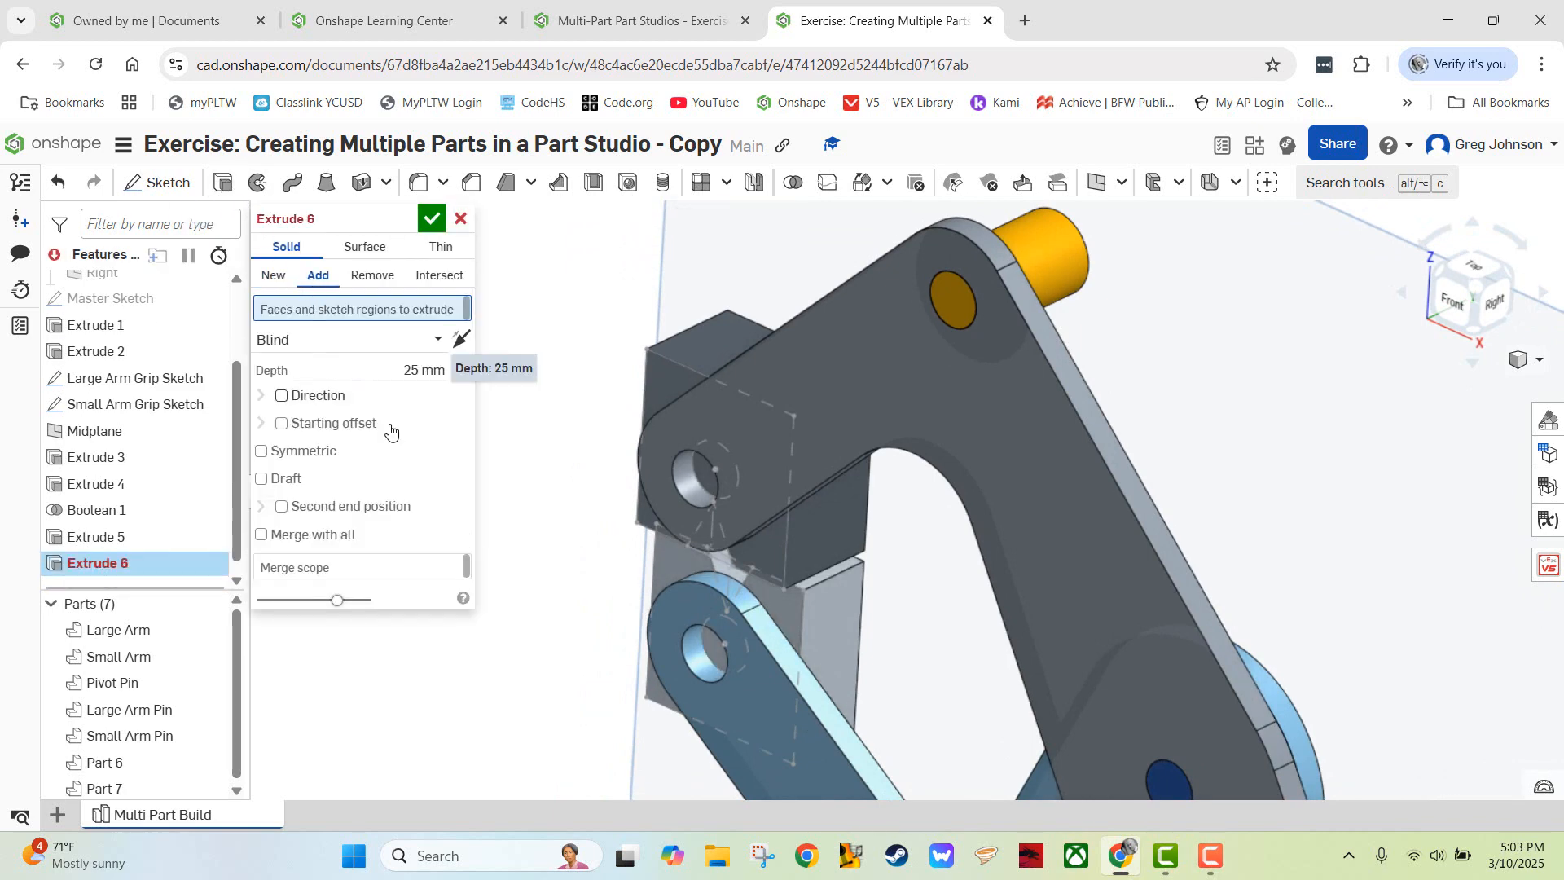
pyautogui.click(702, 474)
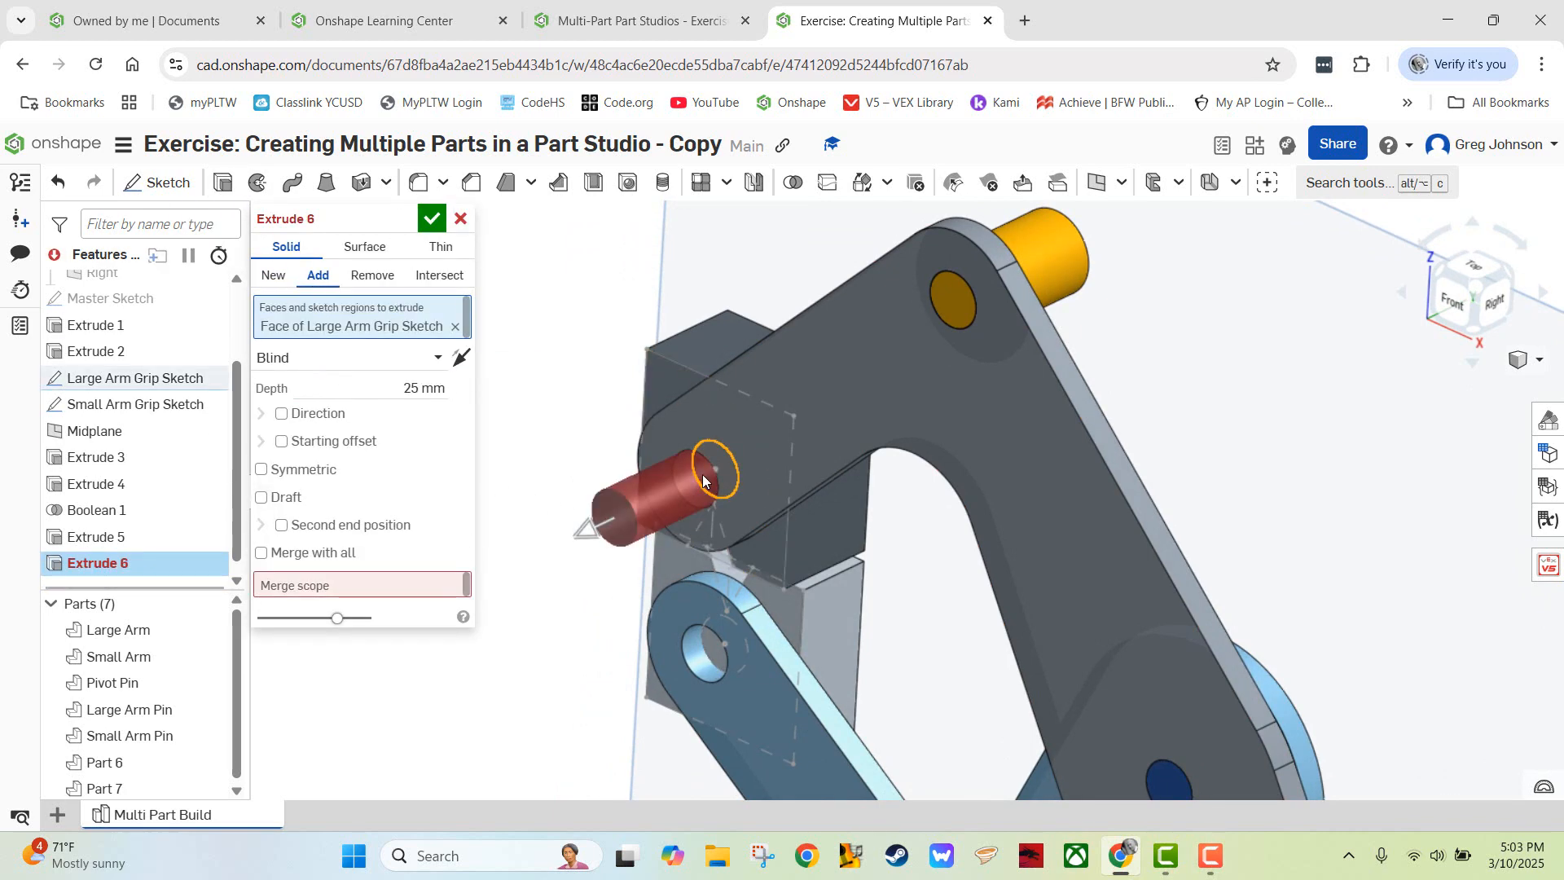
# - End the circle extrude up to the outer face of the Large Arm, merge it only with Part 6 and accept it
pyautogui.click(432, 358)
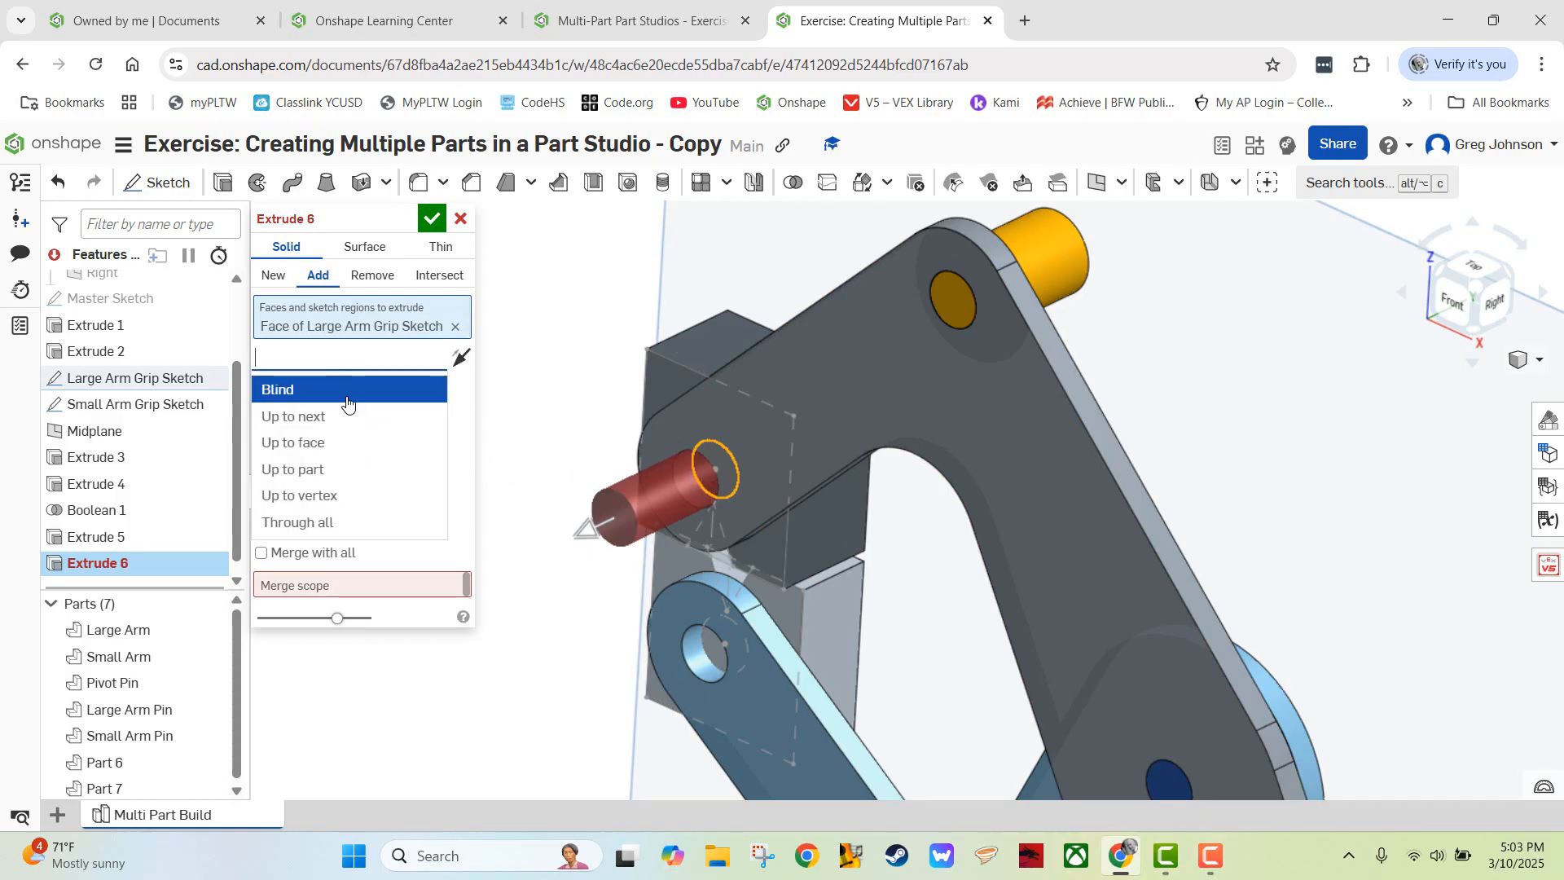
pyautogui.click(352, 443)
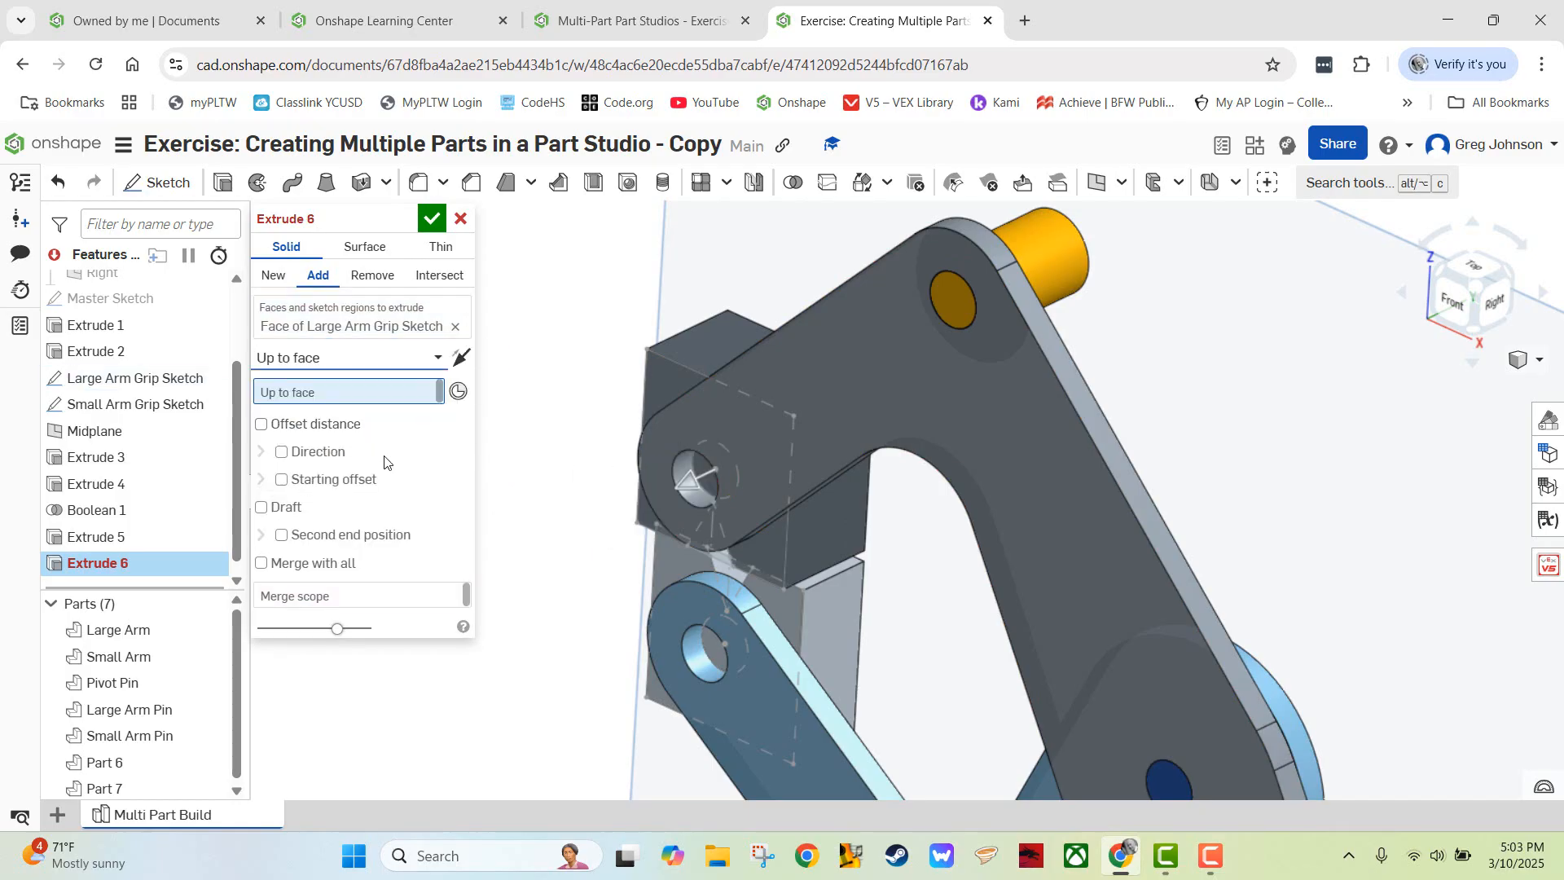
pyautogui.click(849, 368)
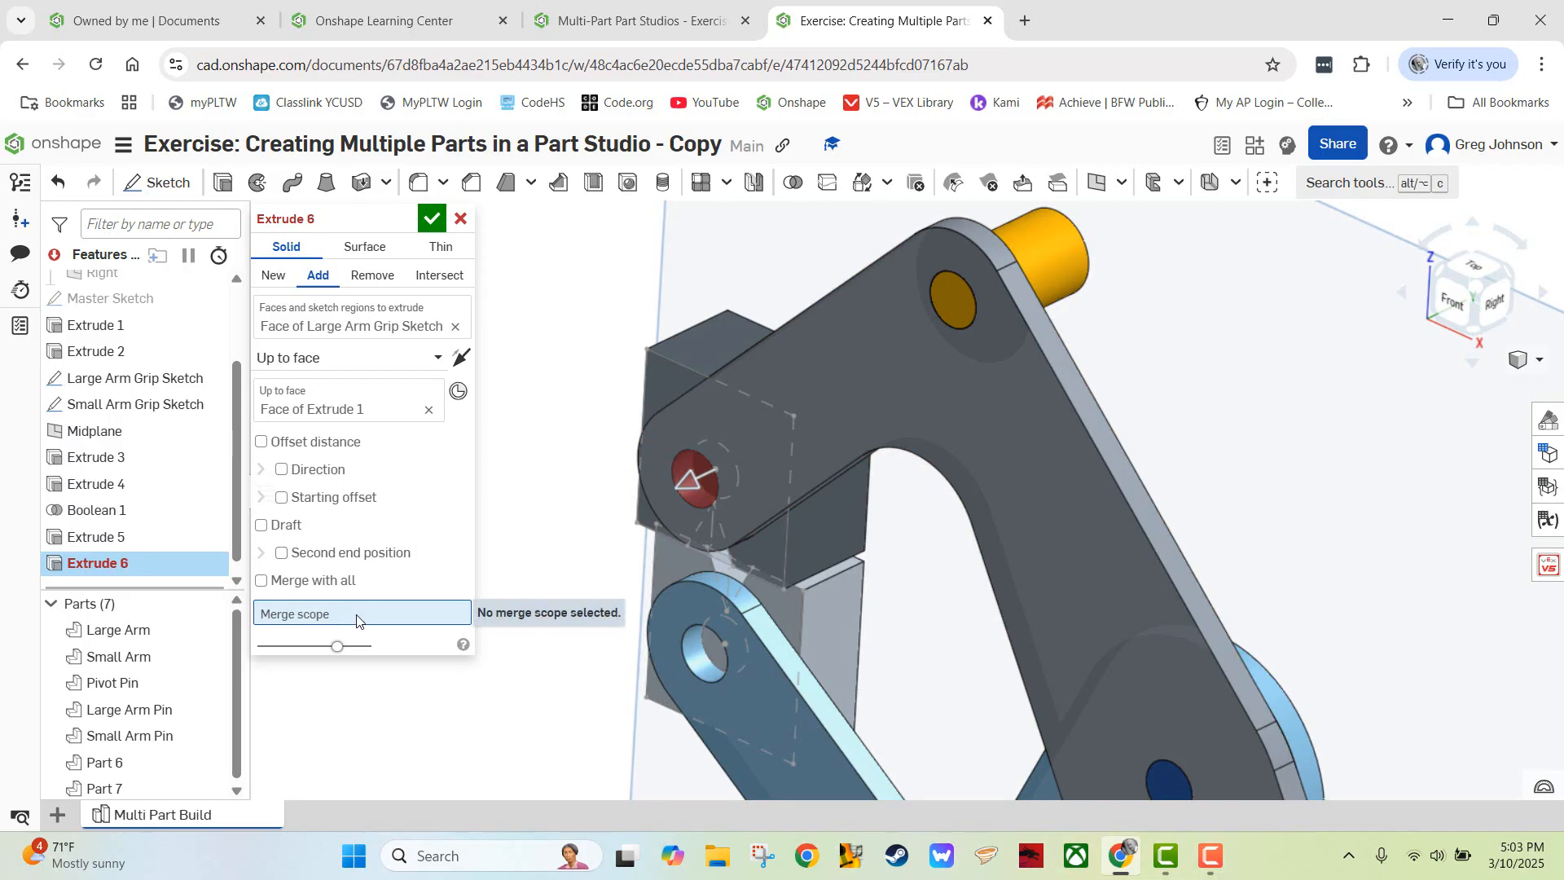
pyautogui.click(722, 329)
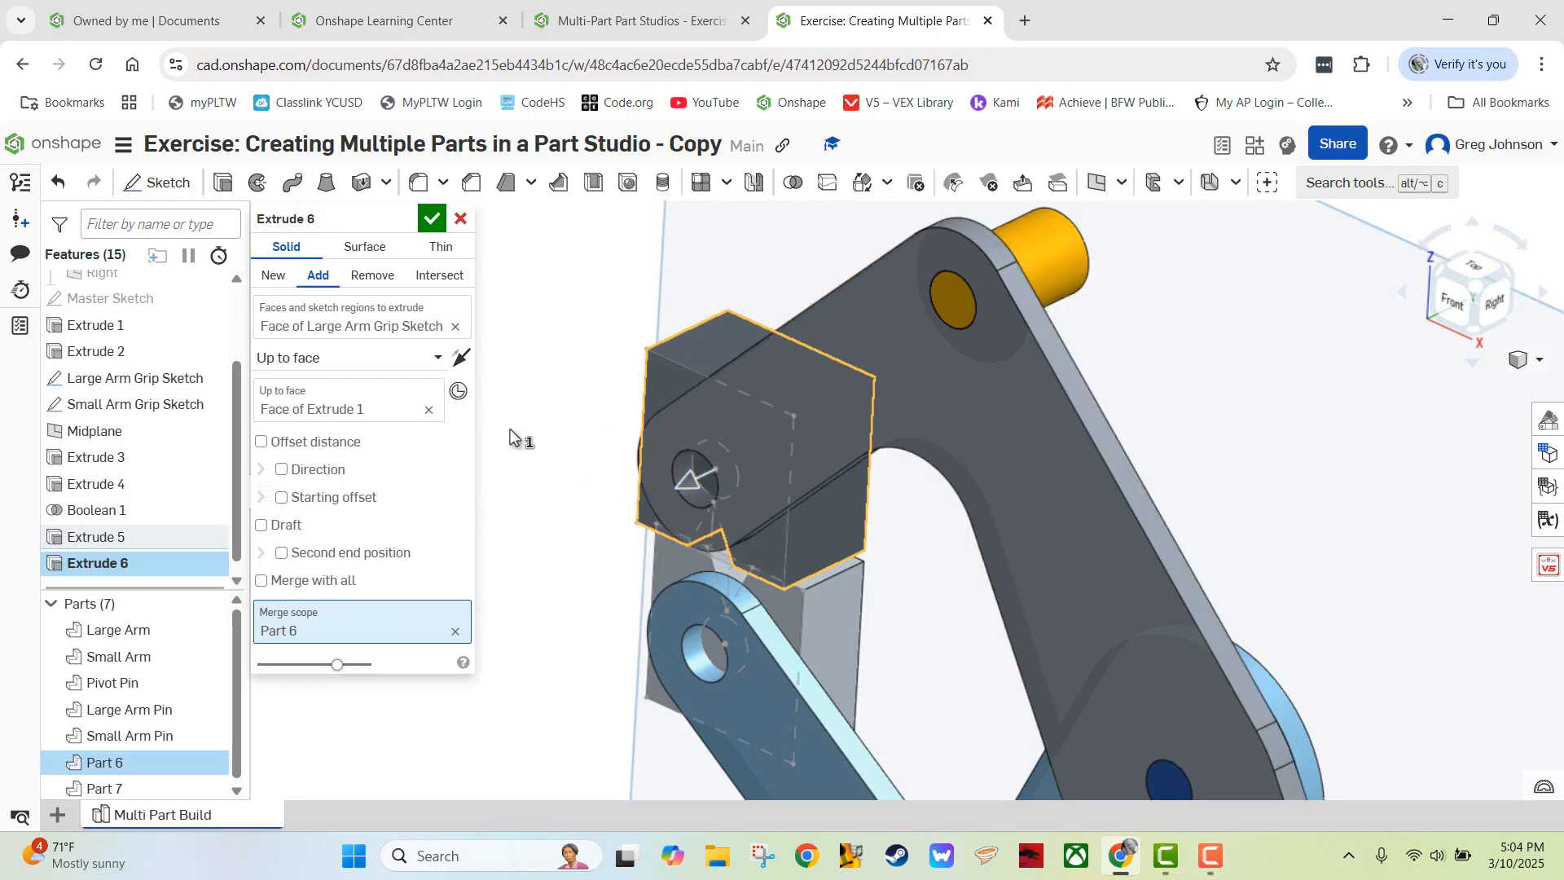
pyautogui.click(430, 220)
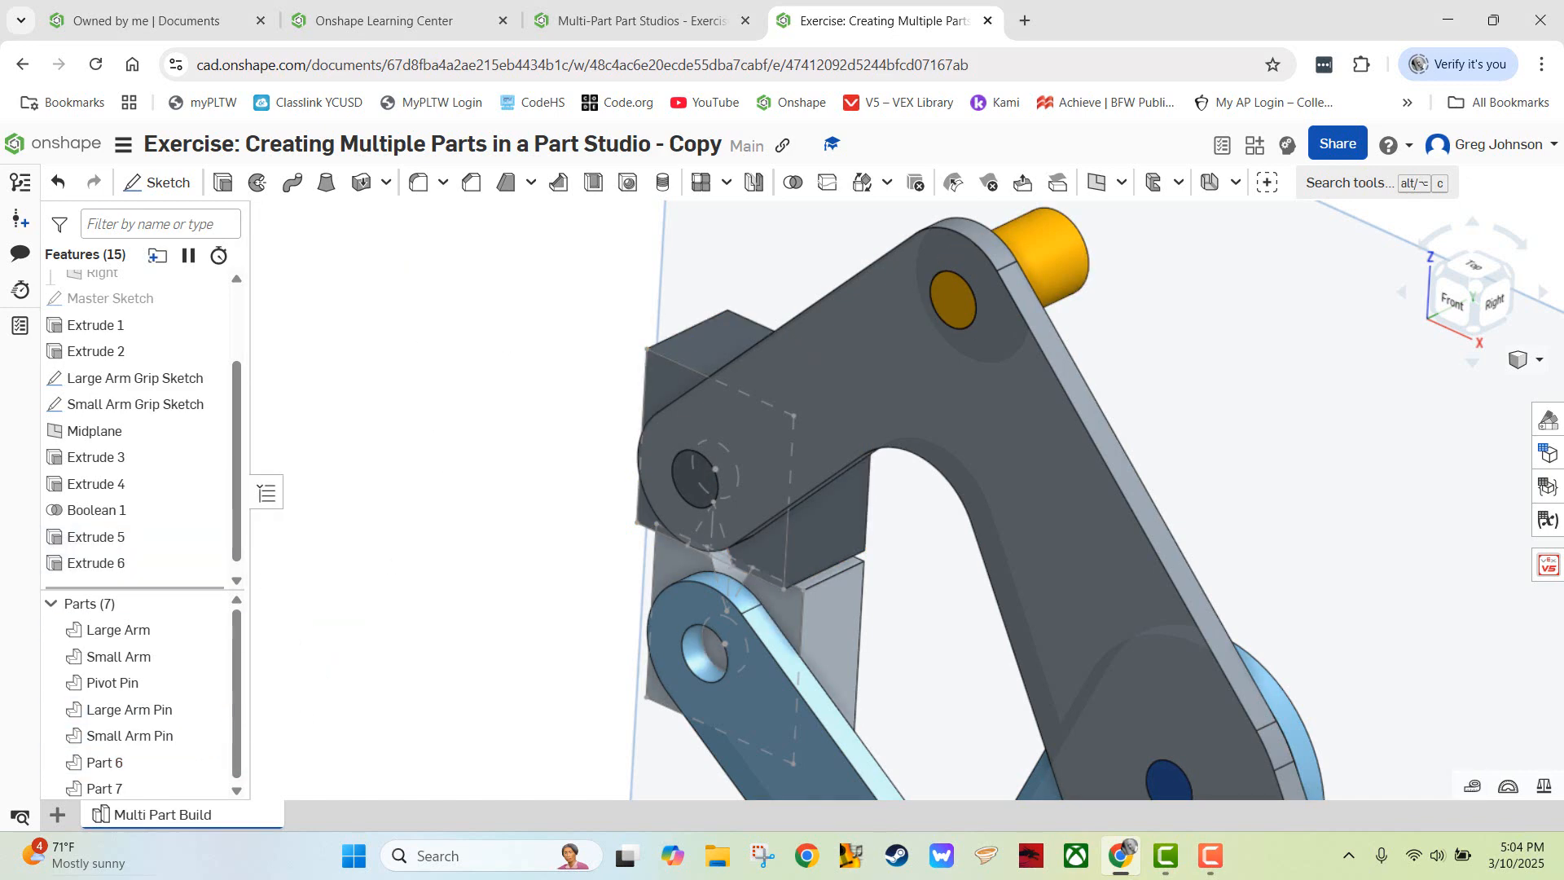
# - Rename Part 6 as Large Arm Grip
pyautogui.rightClick(136, 770)
pyautogui.click(273, 387)
pyautogui.write('Large Arm Grip')
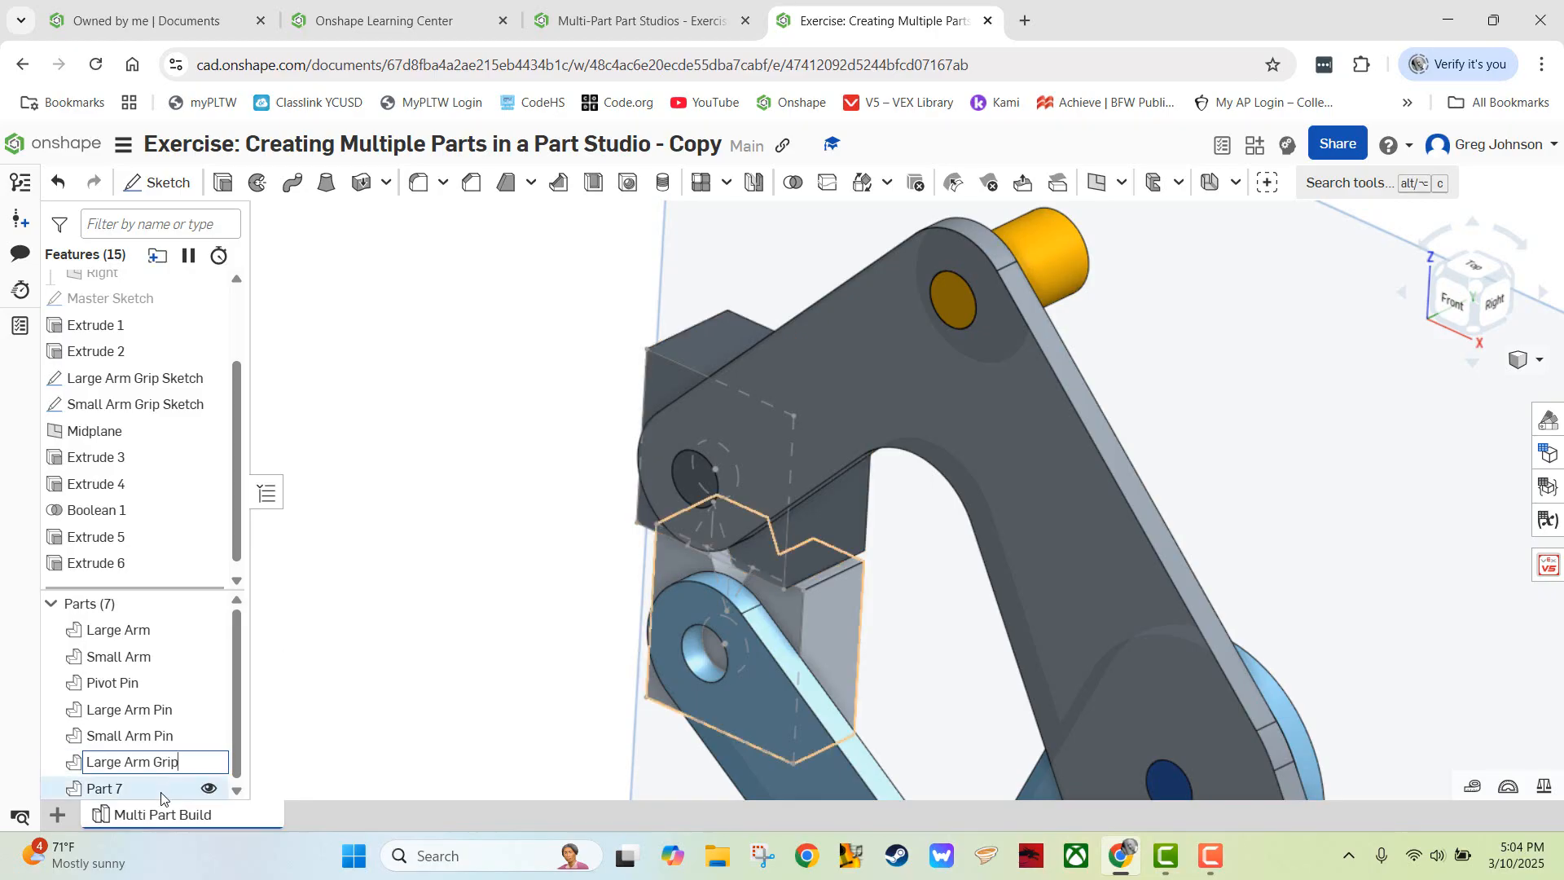
pyautogui.press('Return')
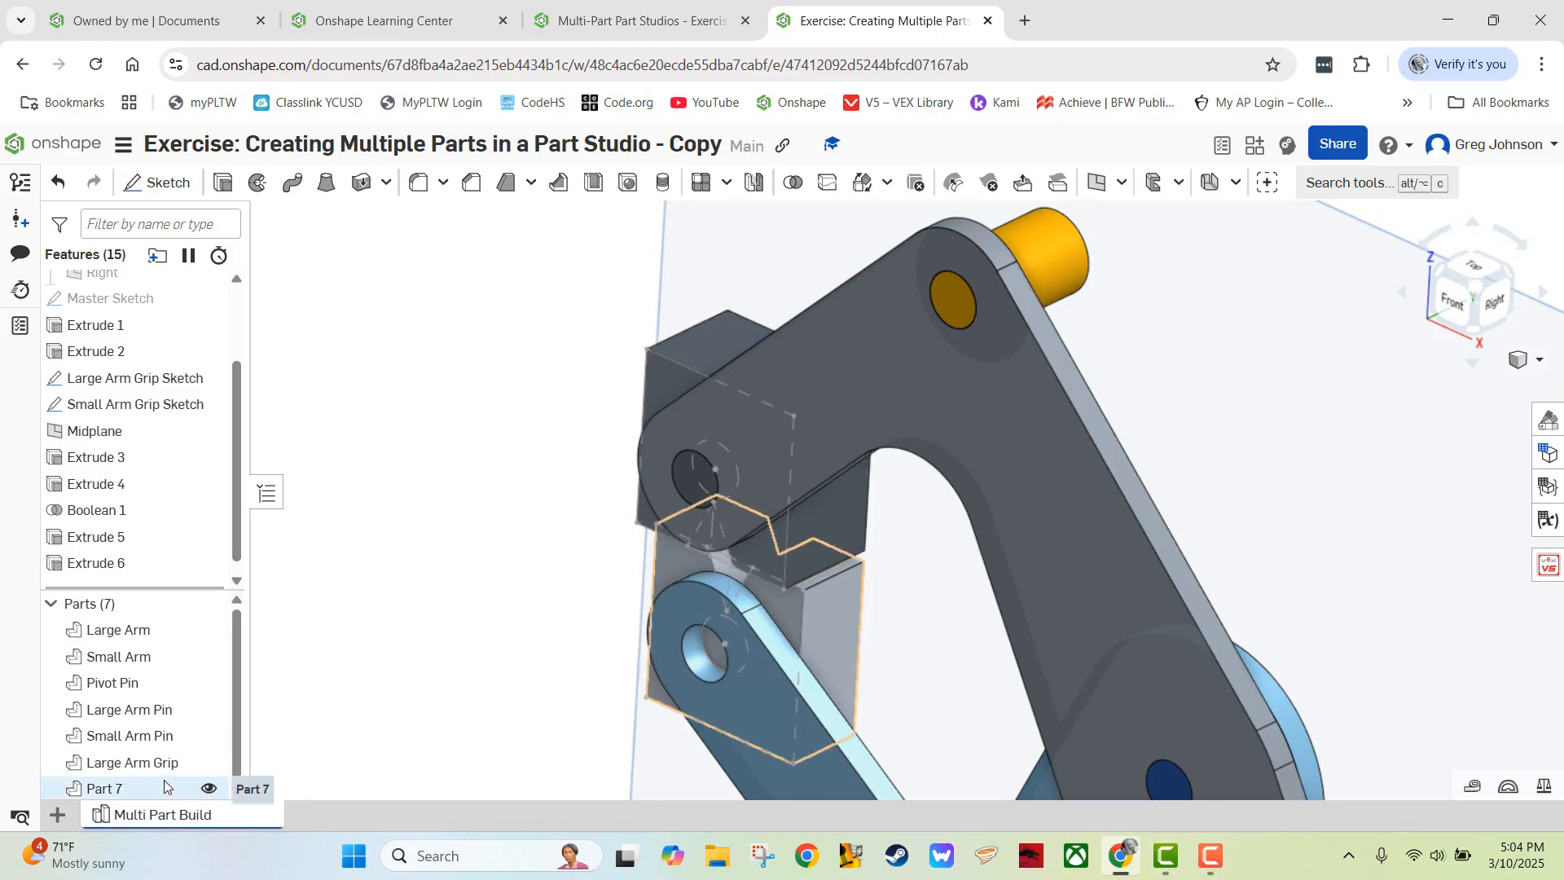
# - Rename Part 7 as Small Arm Grip
pyautogui.rightClick(175, 788)
pyautogui.click(284, 400)
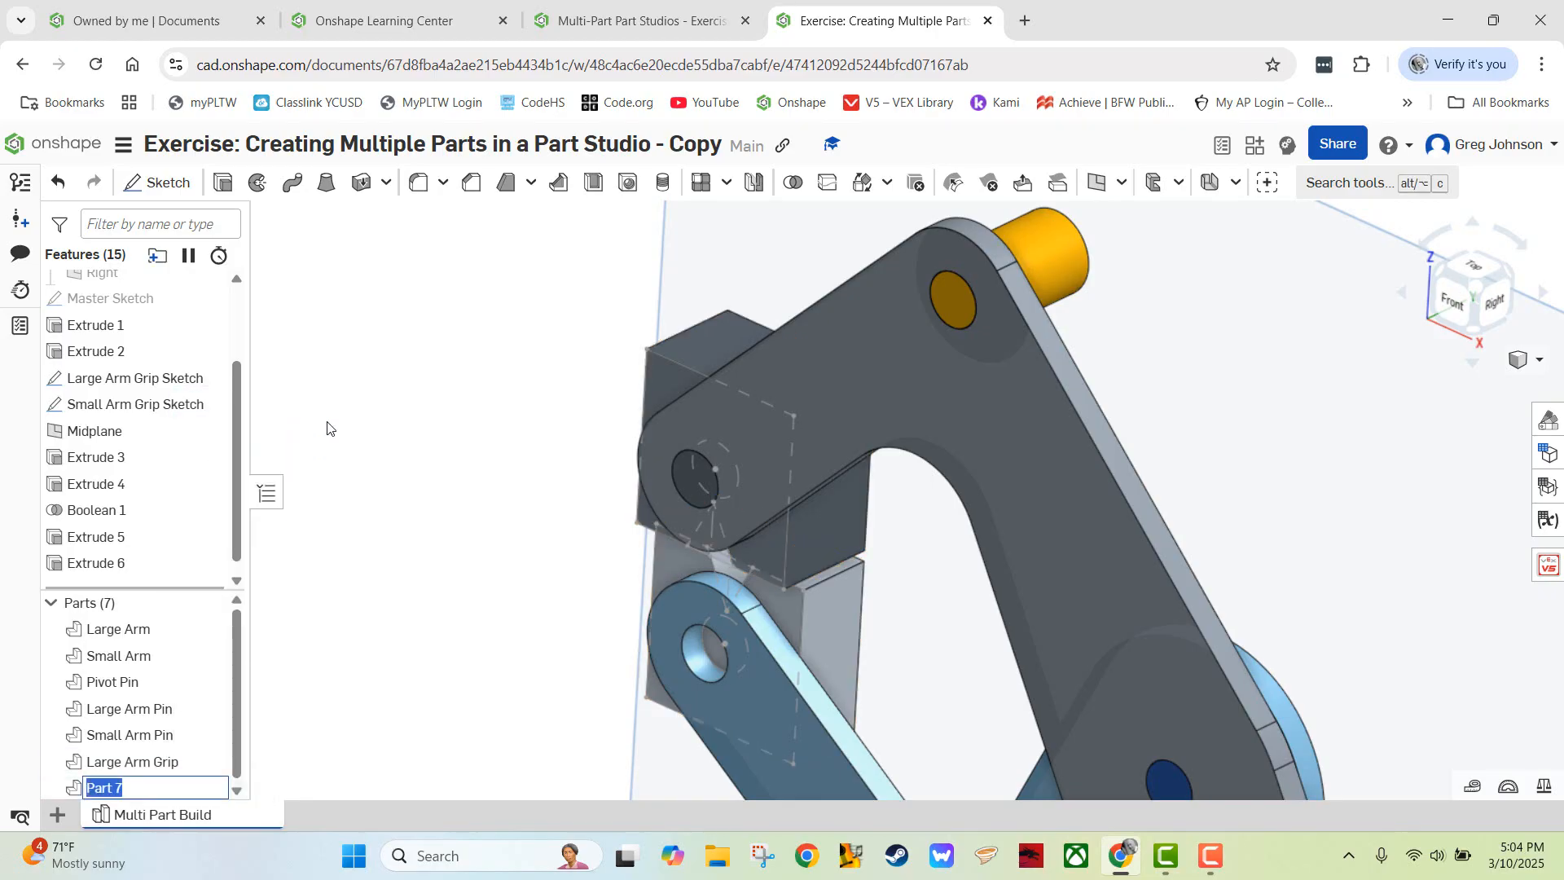
pyautogui.write('Small Arm Grip')
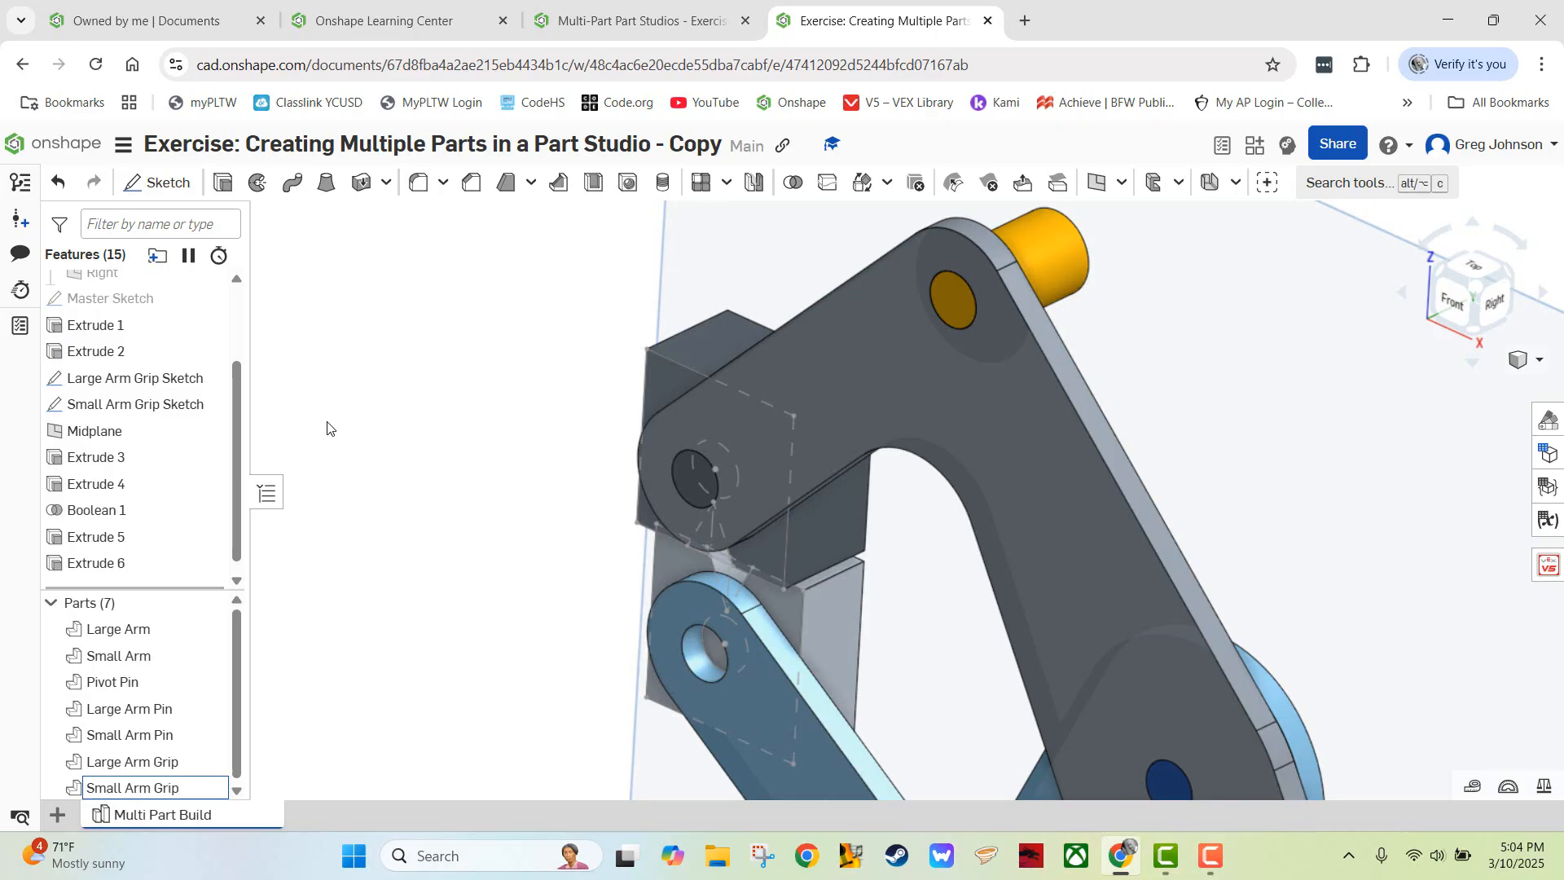
pyautogui.press('Return')
# - Extrude the circle profile of the Small Arm Grip Sketch in Add mode up to the Small Arm's outer face, merging only with the Small Arm Grip
pyautogui.click(224, 182)
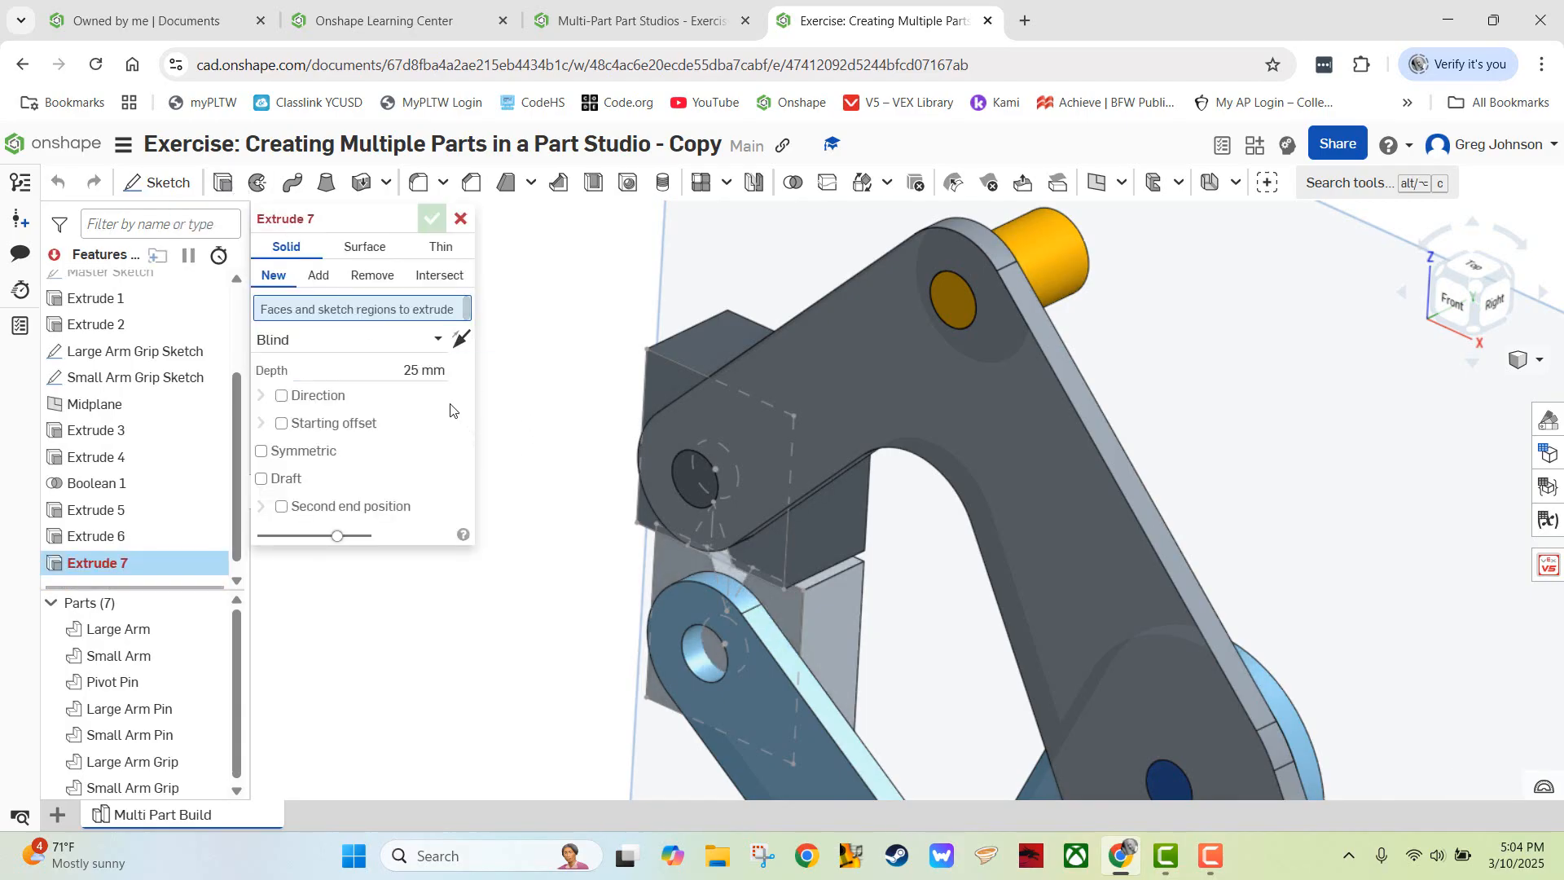
pyautogui.click(317, 276)
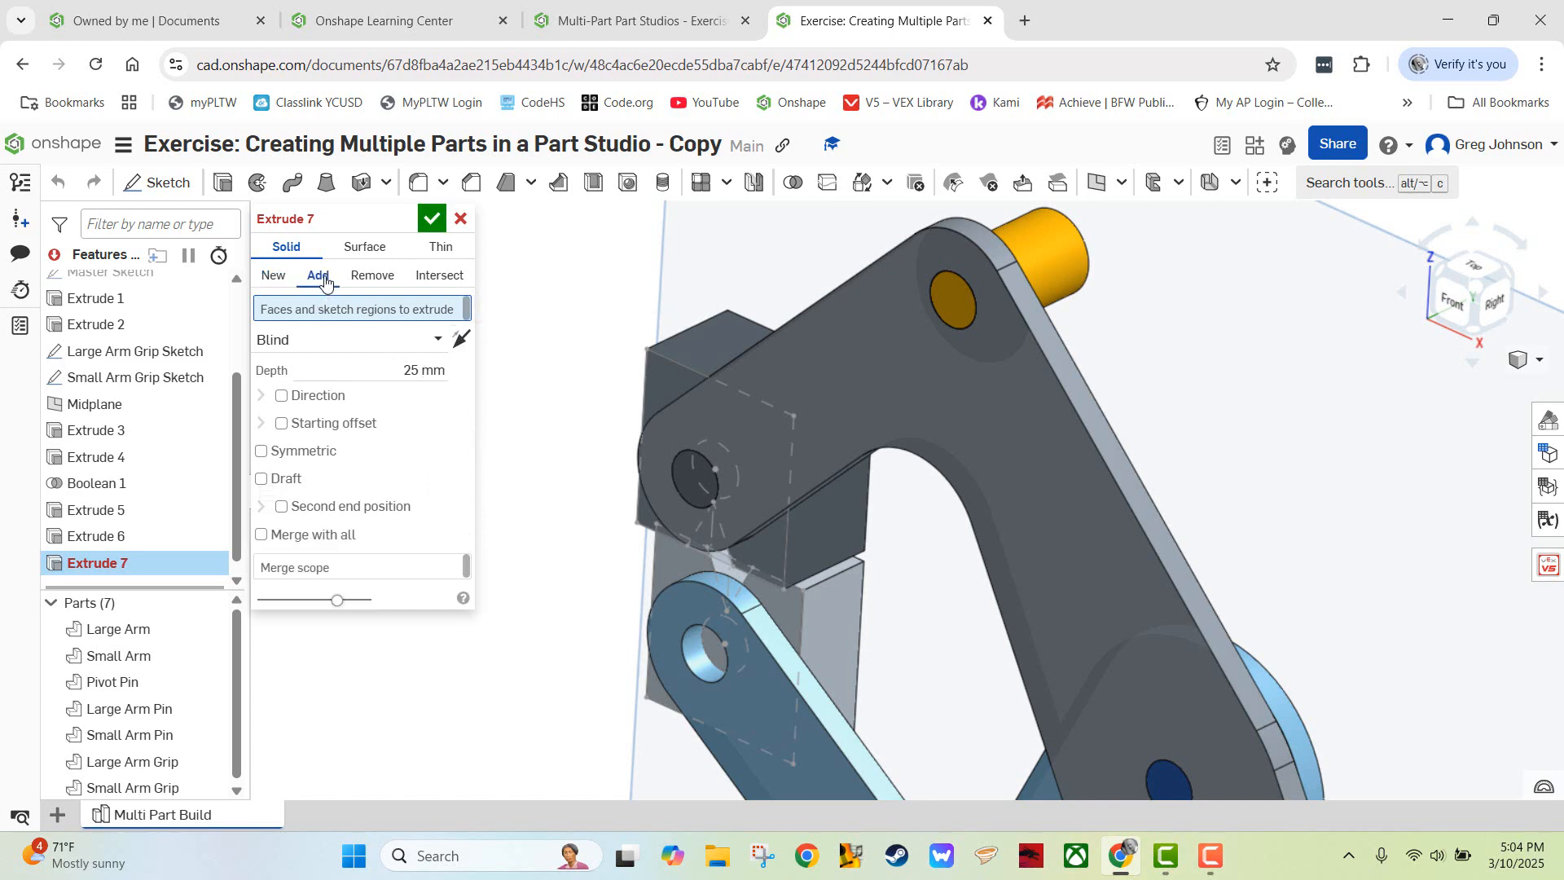
pyautogui.click(711, 647)
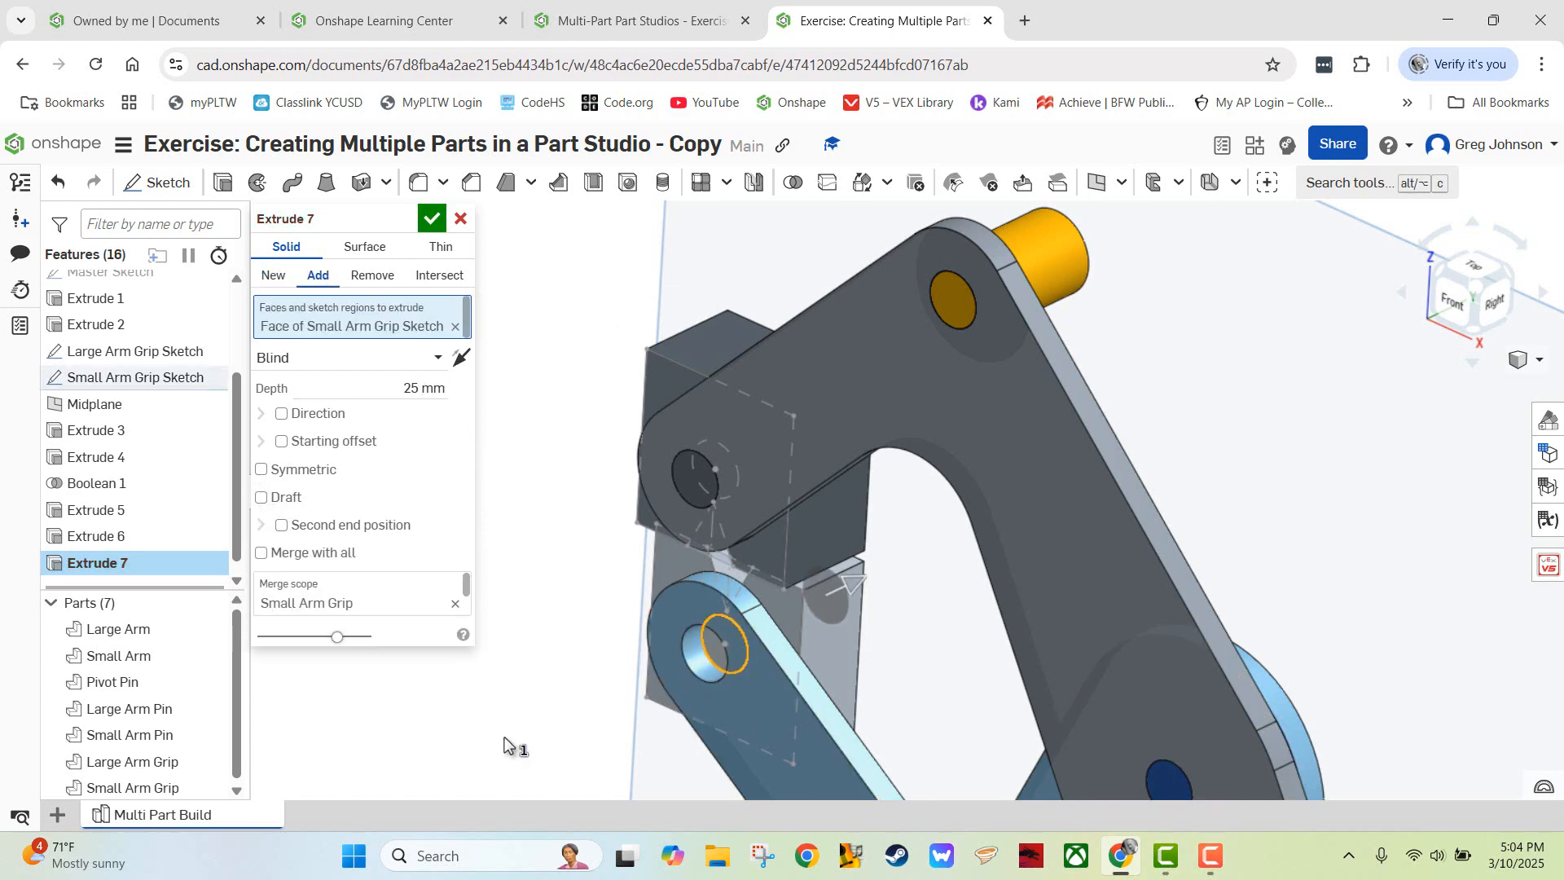
pyautogui.click(462, 358)
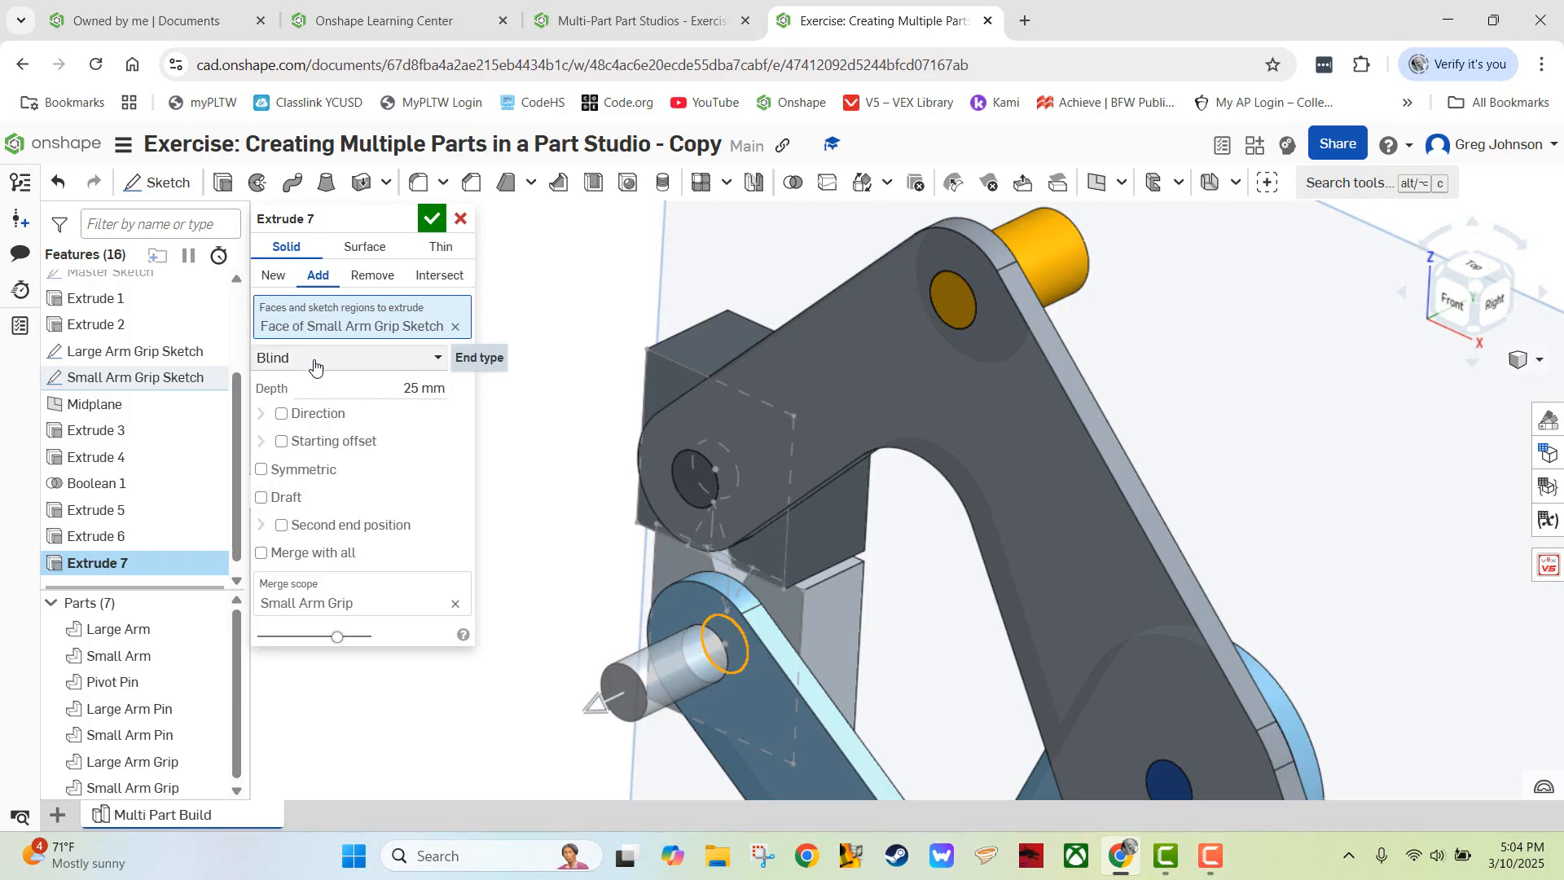
pyautogui.click(437, 357)
pyautogui.click(312, 444)
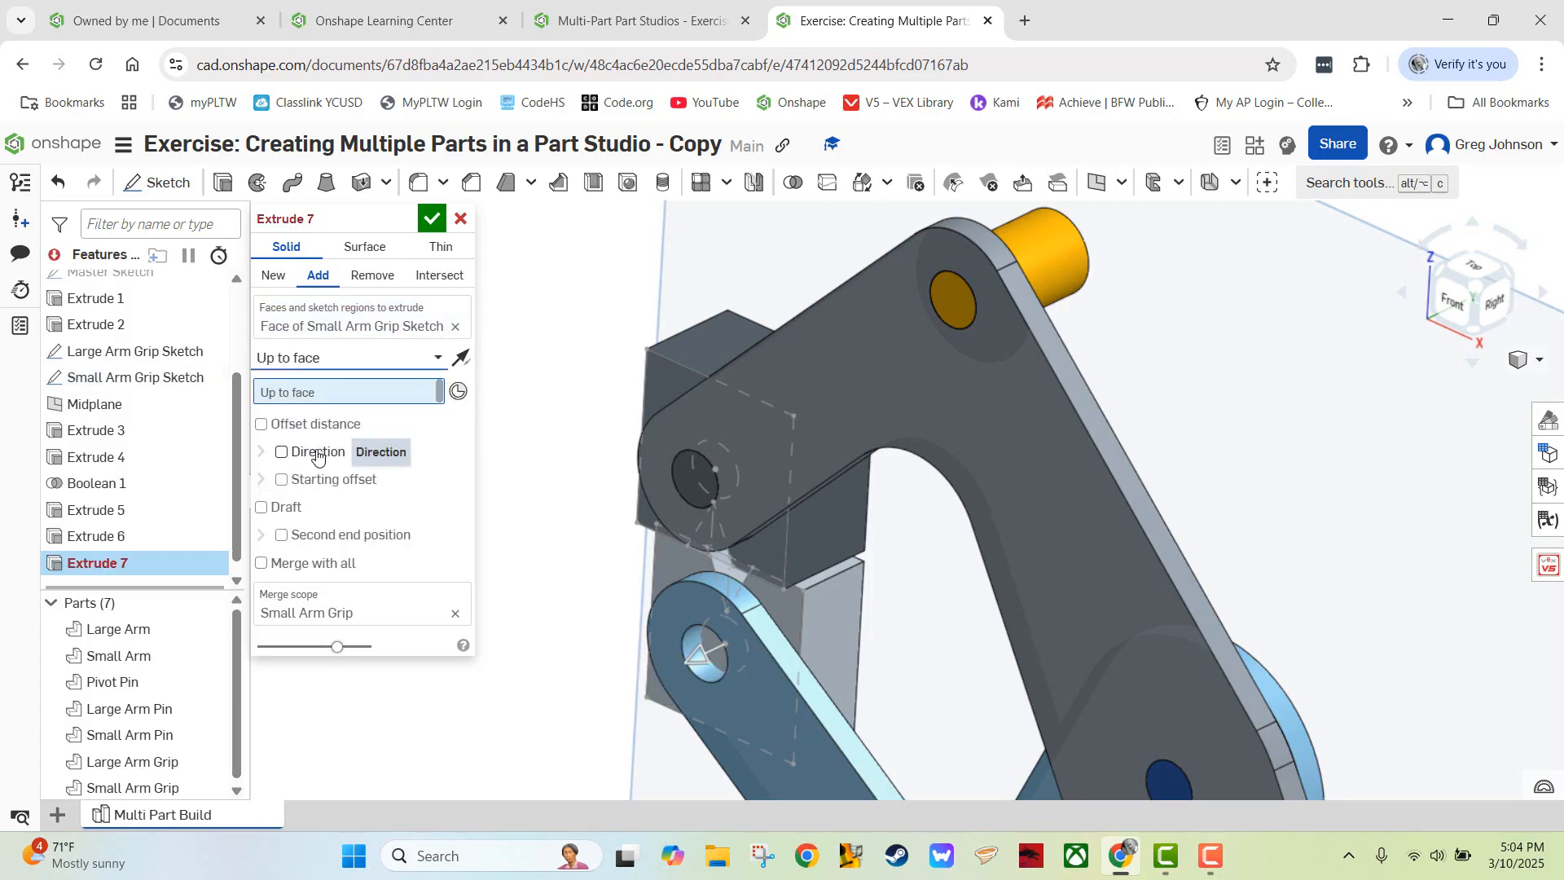
pyautogui.click(819, 758)
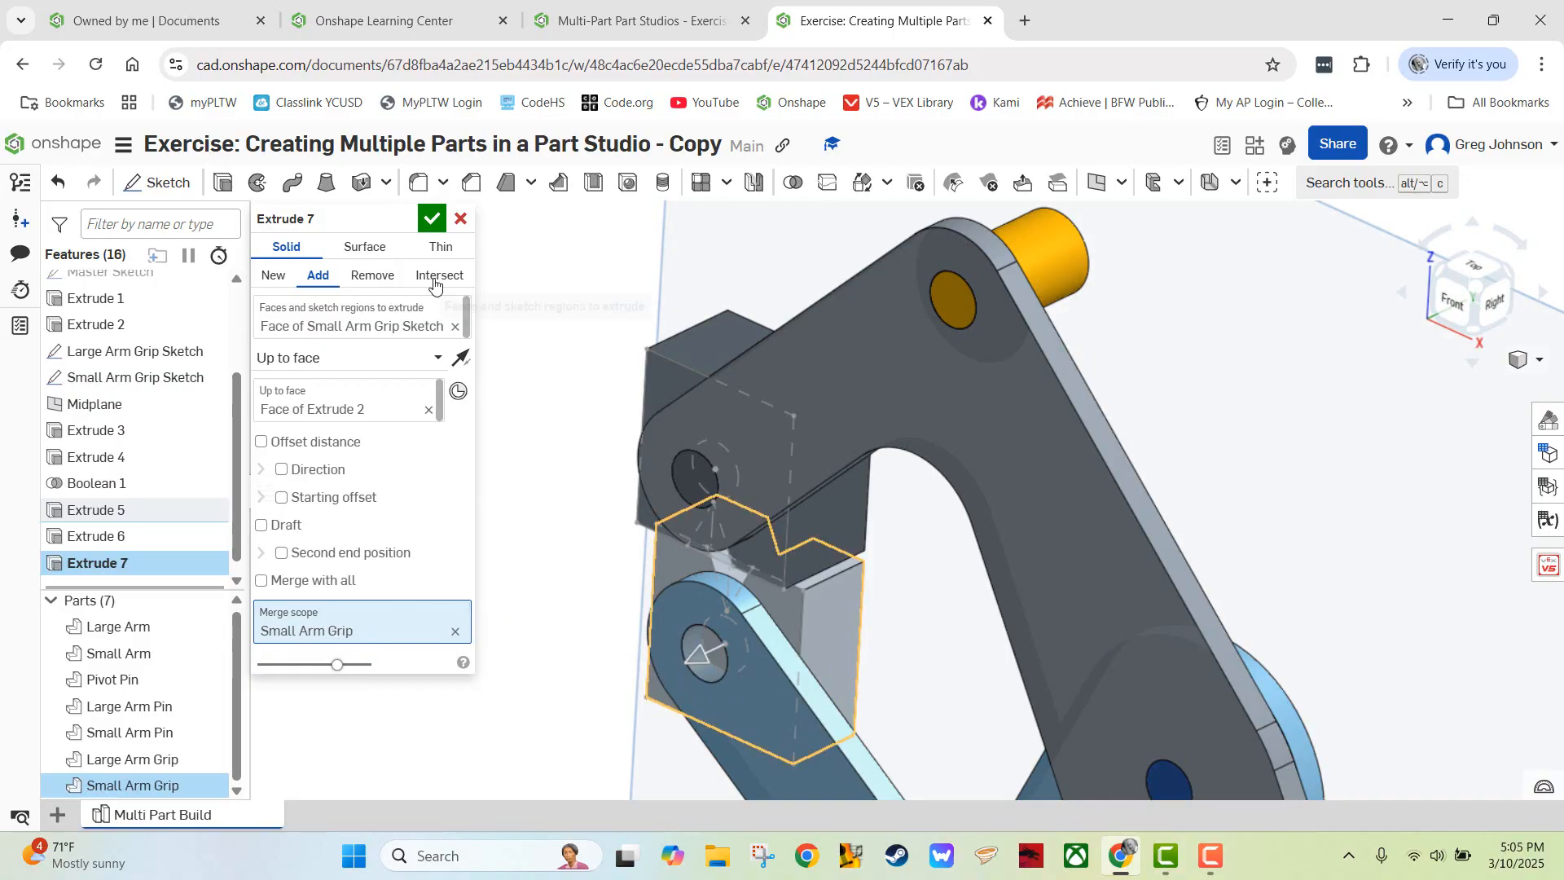
pyautogui.click(429, 217)
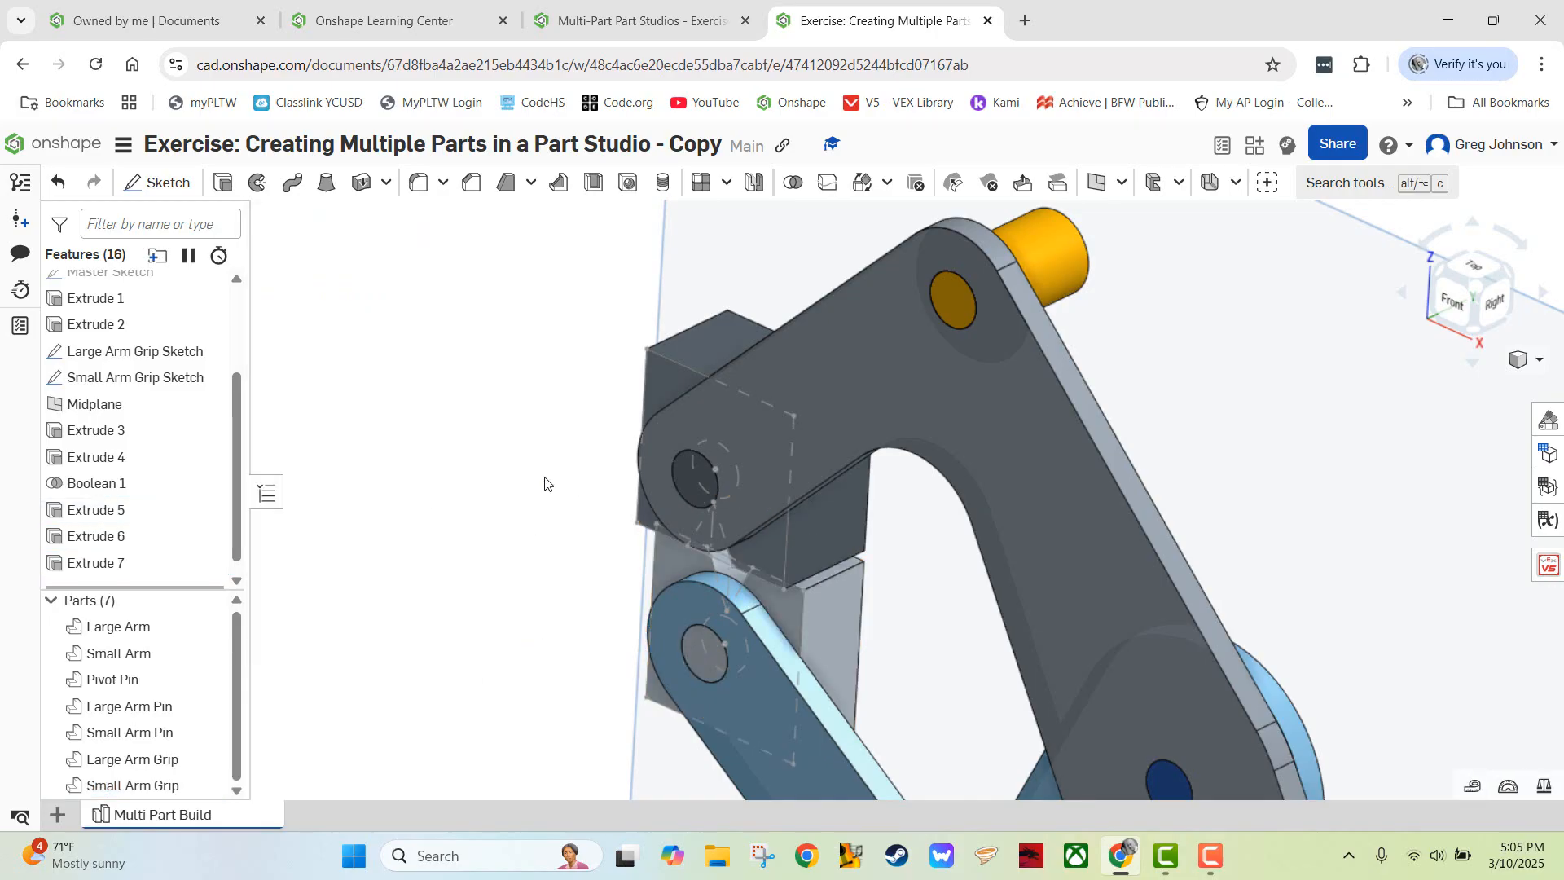
# - Hide the Large Arm Grip Sketch and the Small Arm Grip Sketch, then fit the whole model in view
pyautogui.click(210, 353)
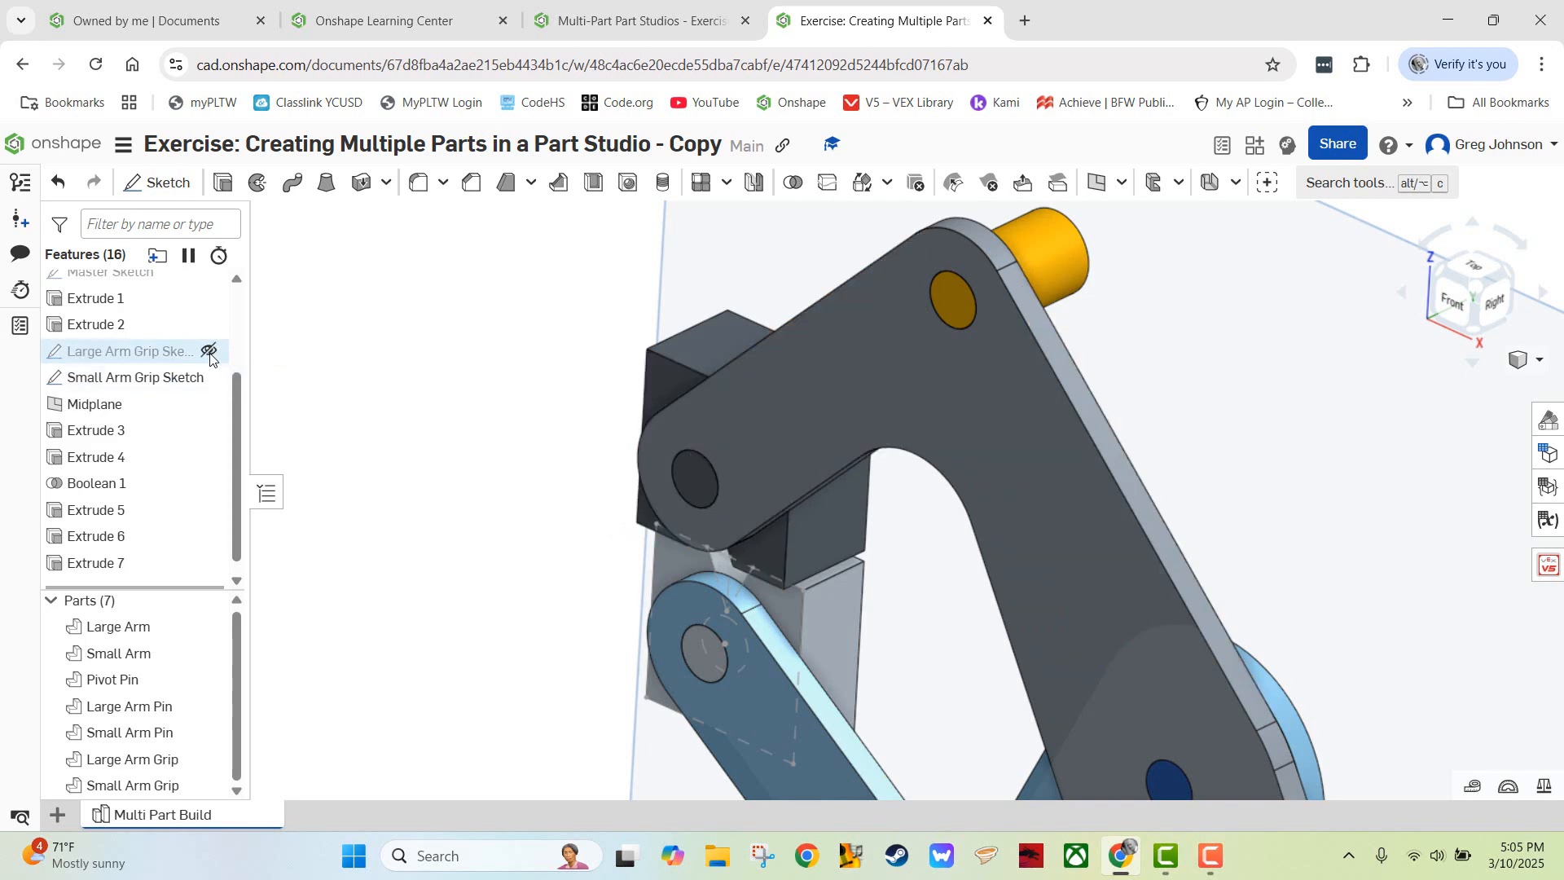
pyautogui.click(209, 378)
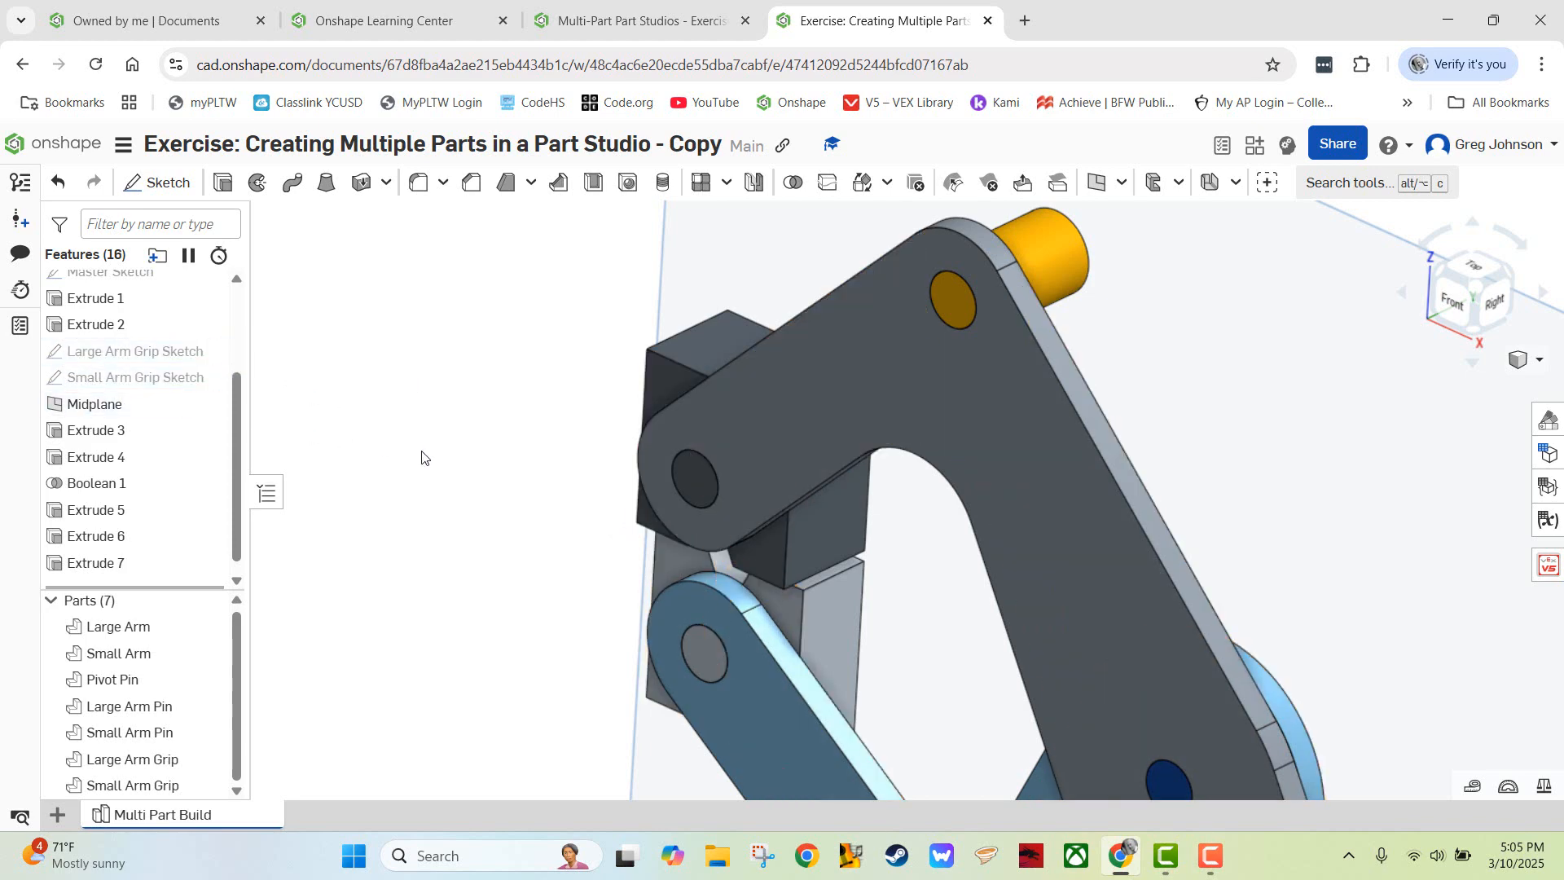
pyautogui.rightClick(469, 489)
pyautogui.click(493, 539)
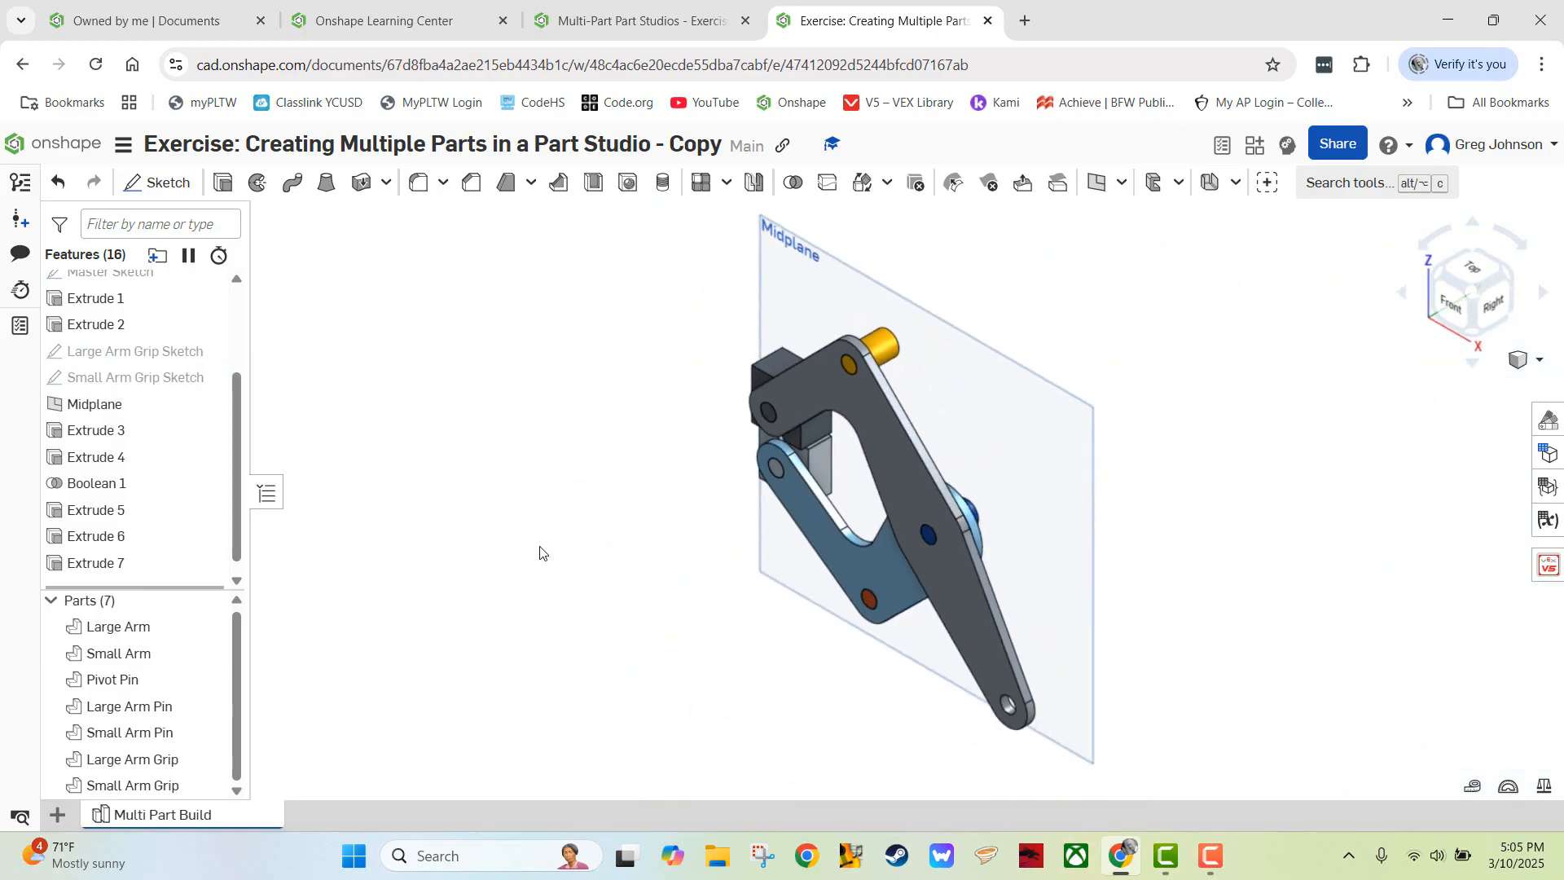
# - Check the Small Arm Grip against Step 15 of the learning course, read the Step 16 mirror instructions and return to the Part Studio
pyautogui.click(619, 21)
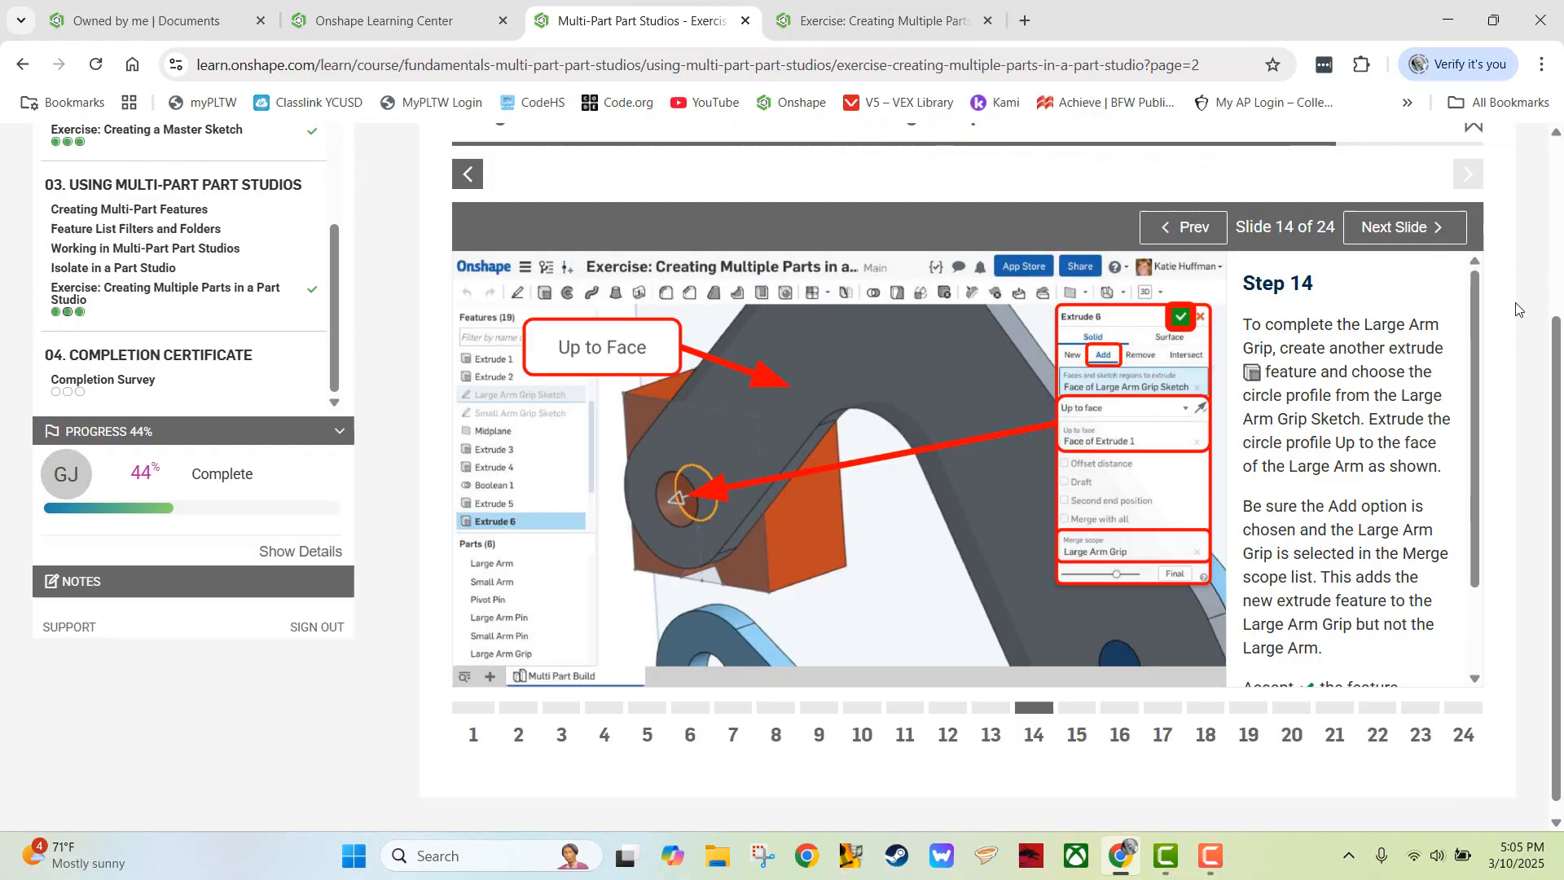
pyautogui.click(1401, 228)
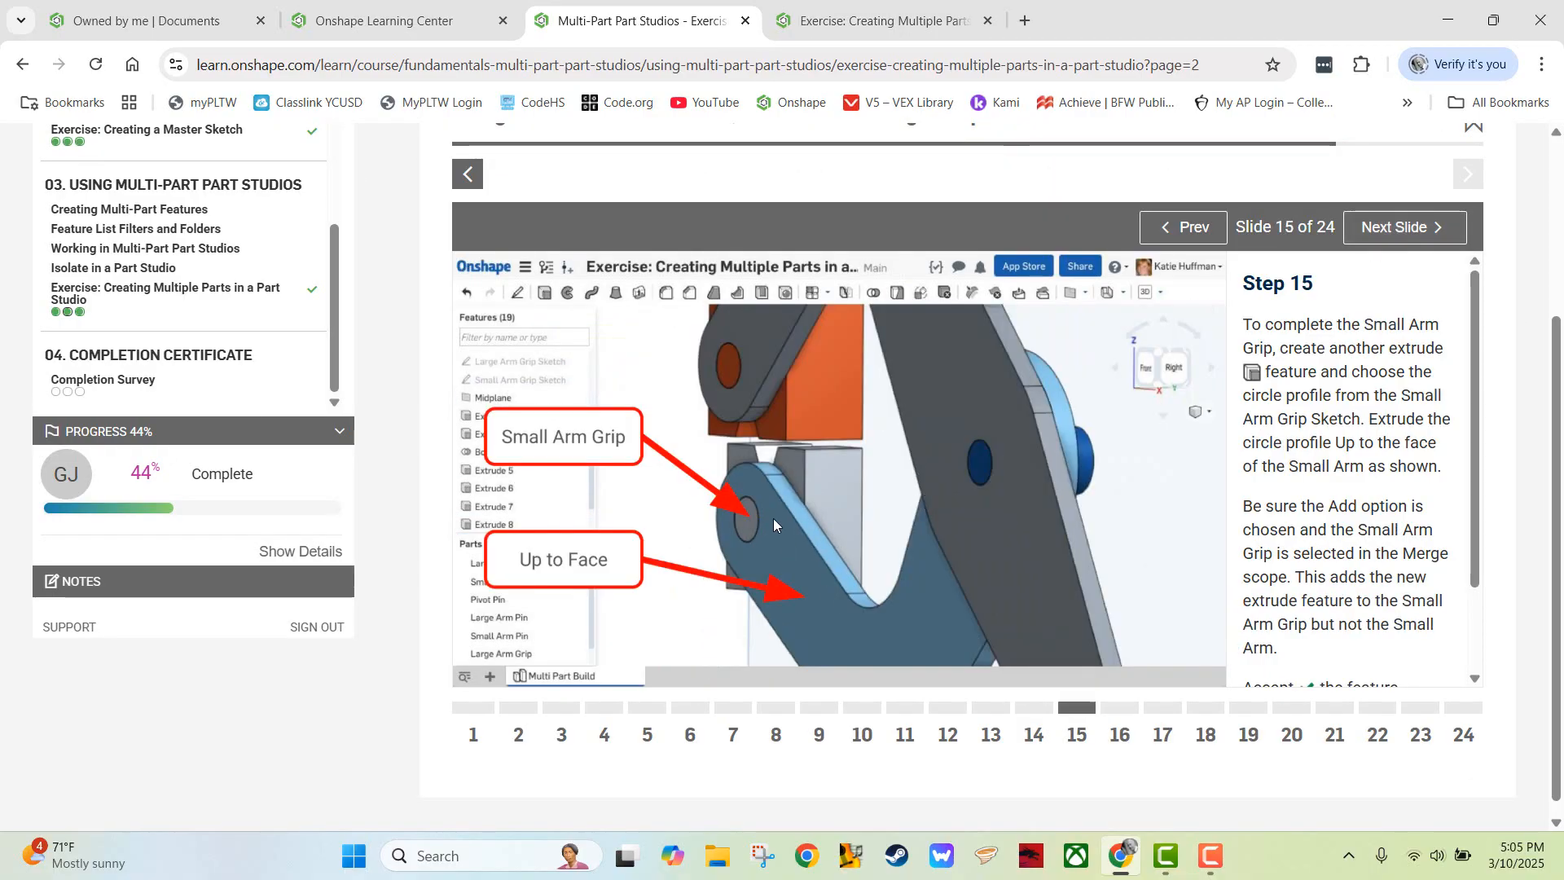
pyautogui.click(1395, 232)
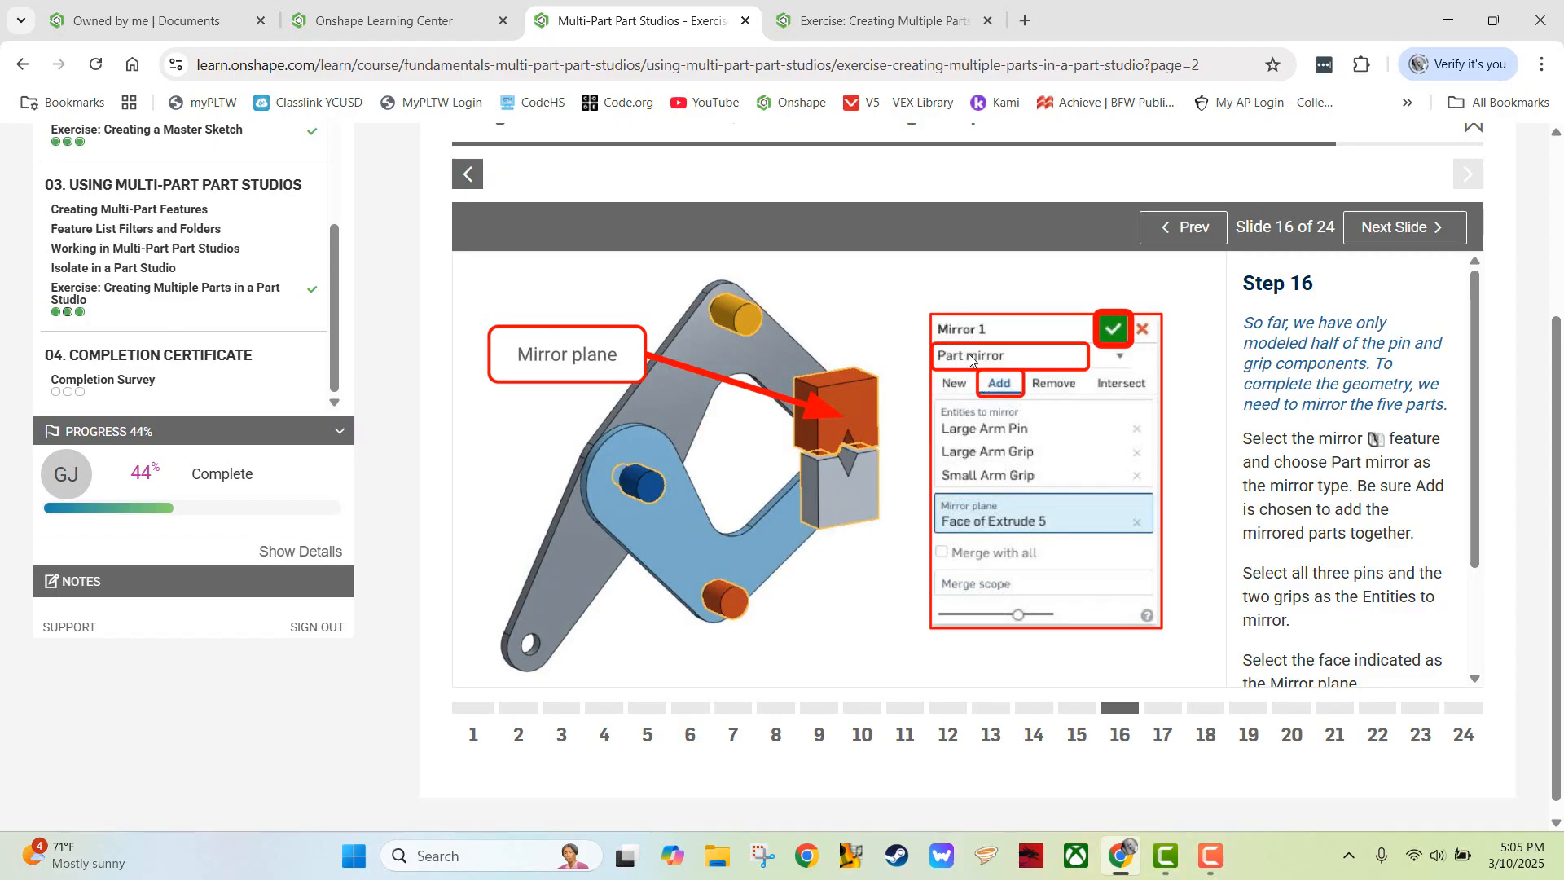
pyautogui.click(831, 22)
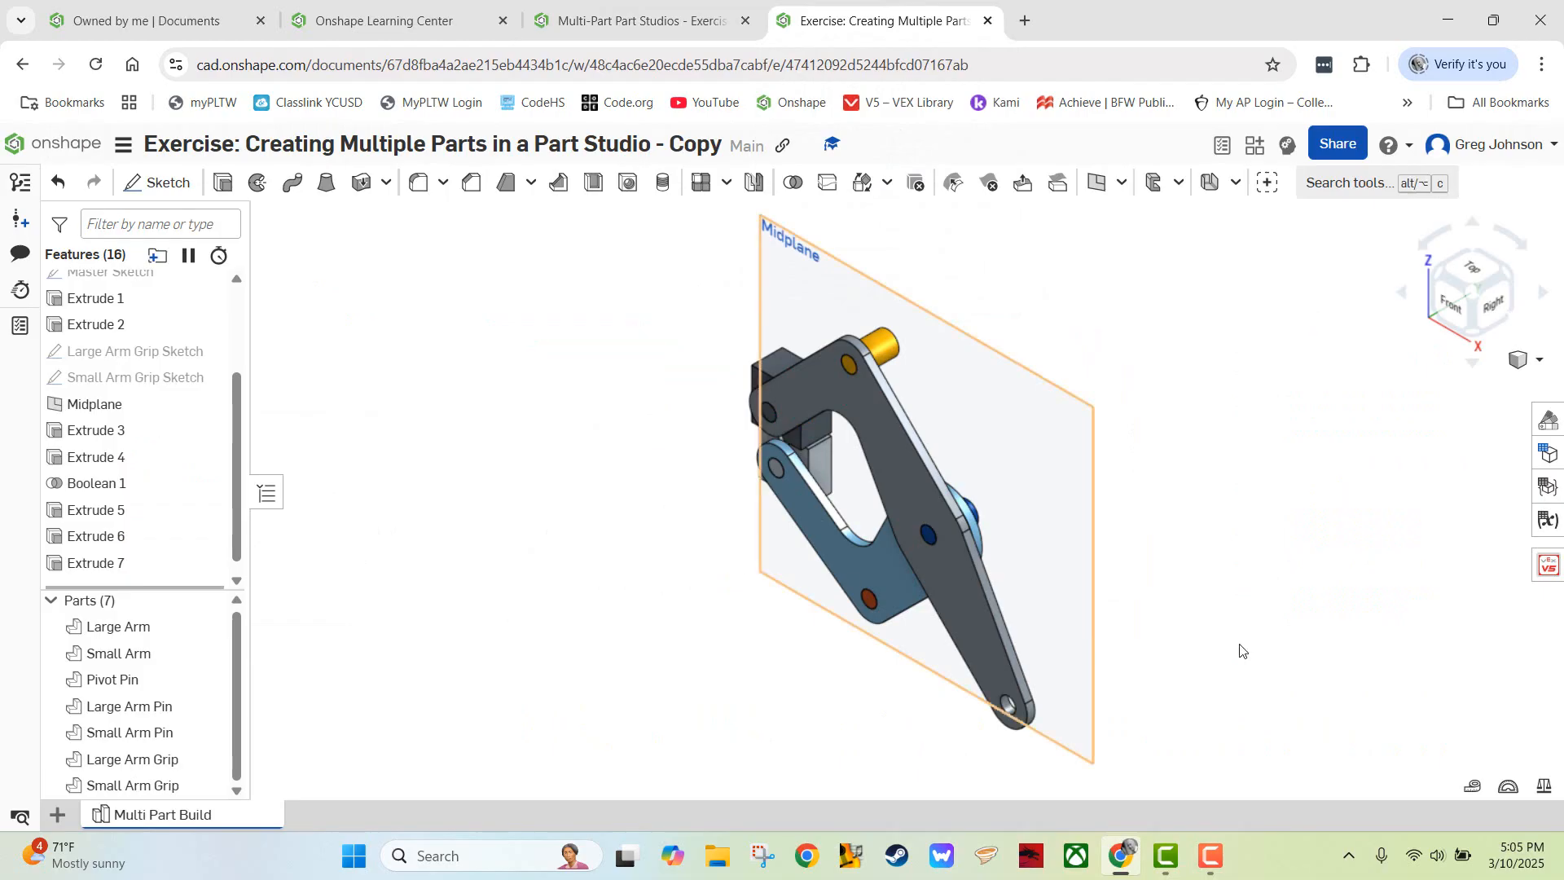
# - Hide the Midplane and start a part mirror in Add mode
pyautogui.moveTo(1302, 652); pyautogui.dragTo(1179, 620, button='right')
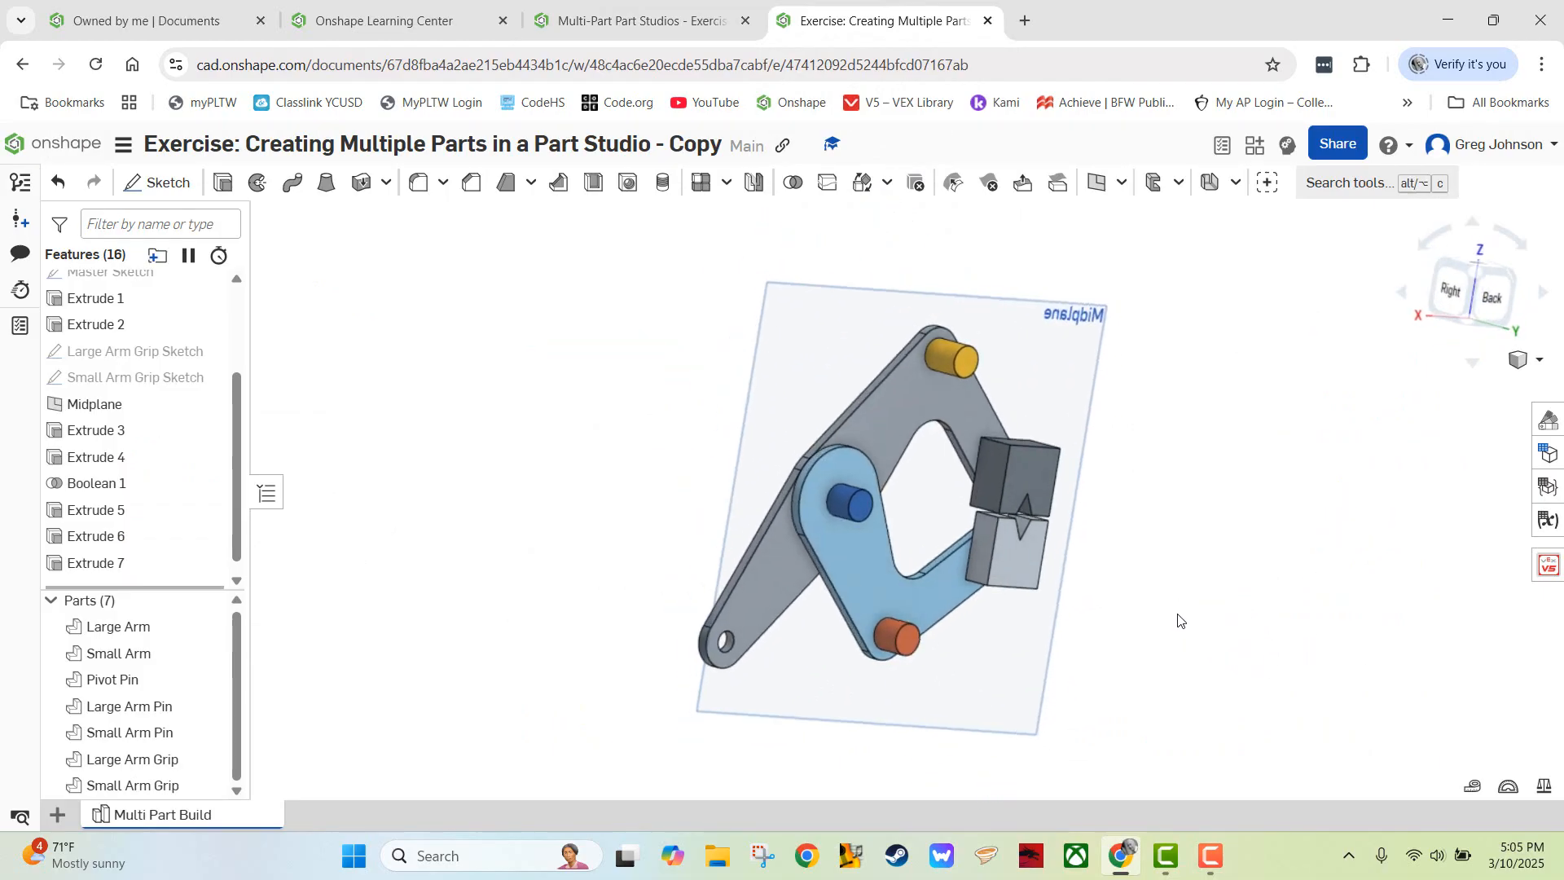
pyautogui.click(208, 405)
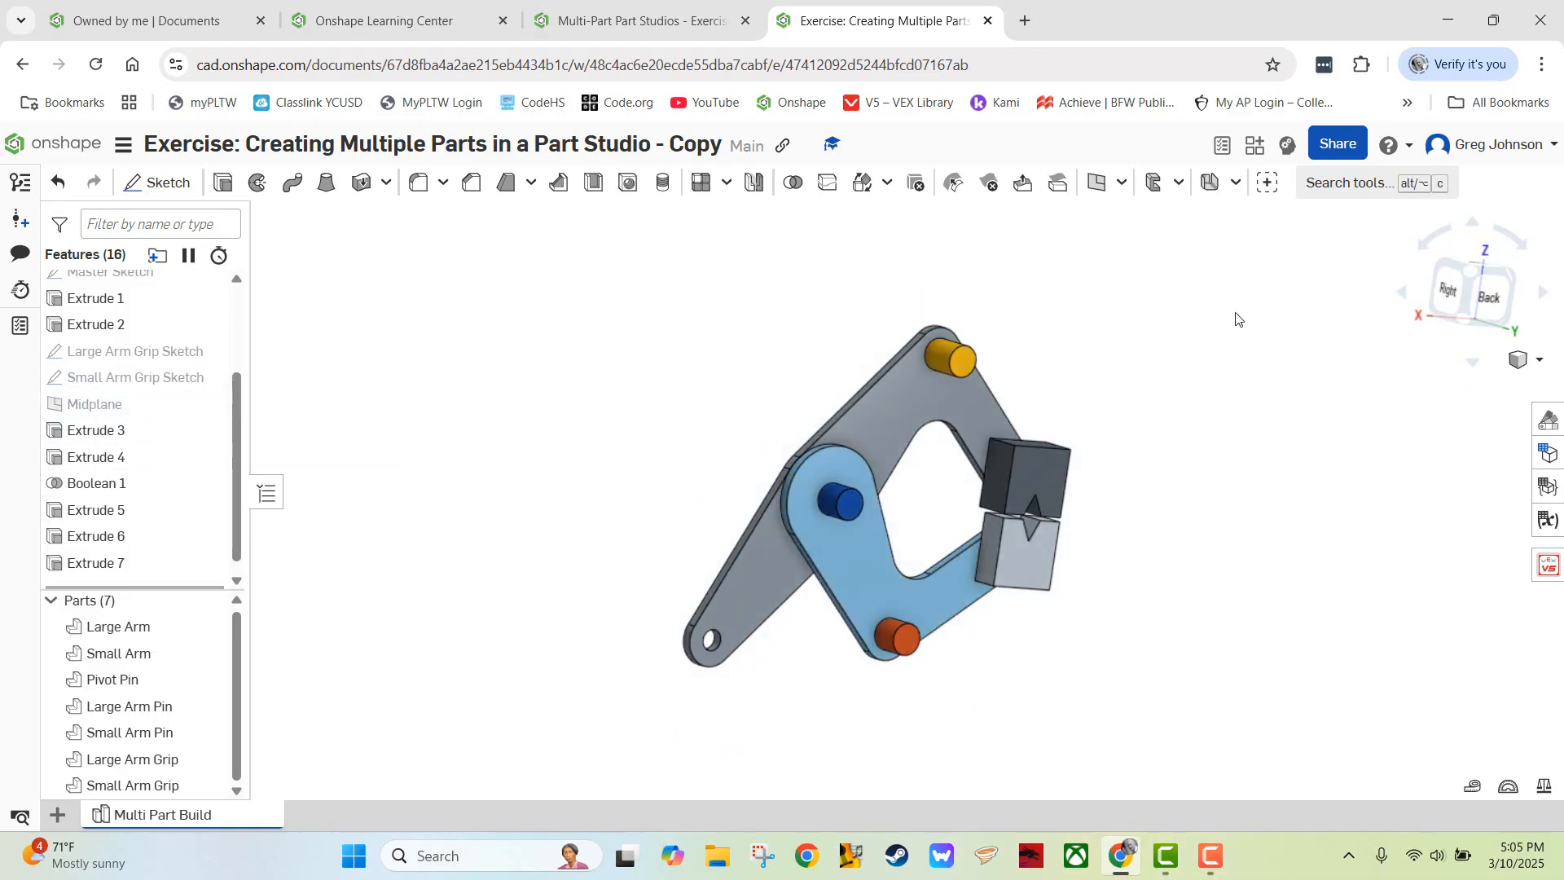
pyautogui.click(754, 186)
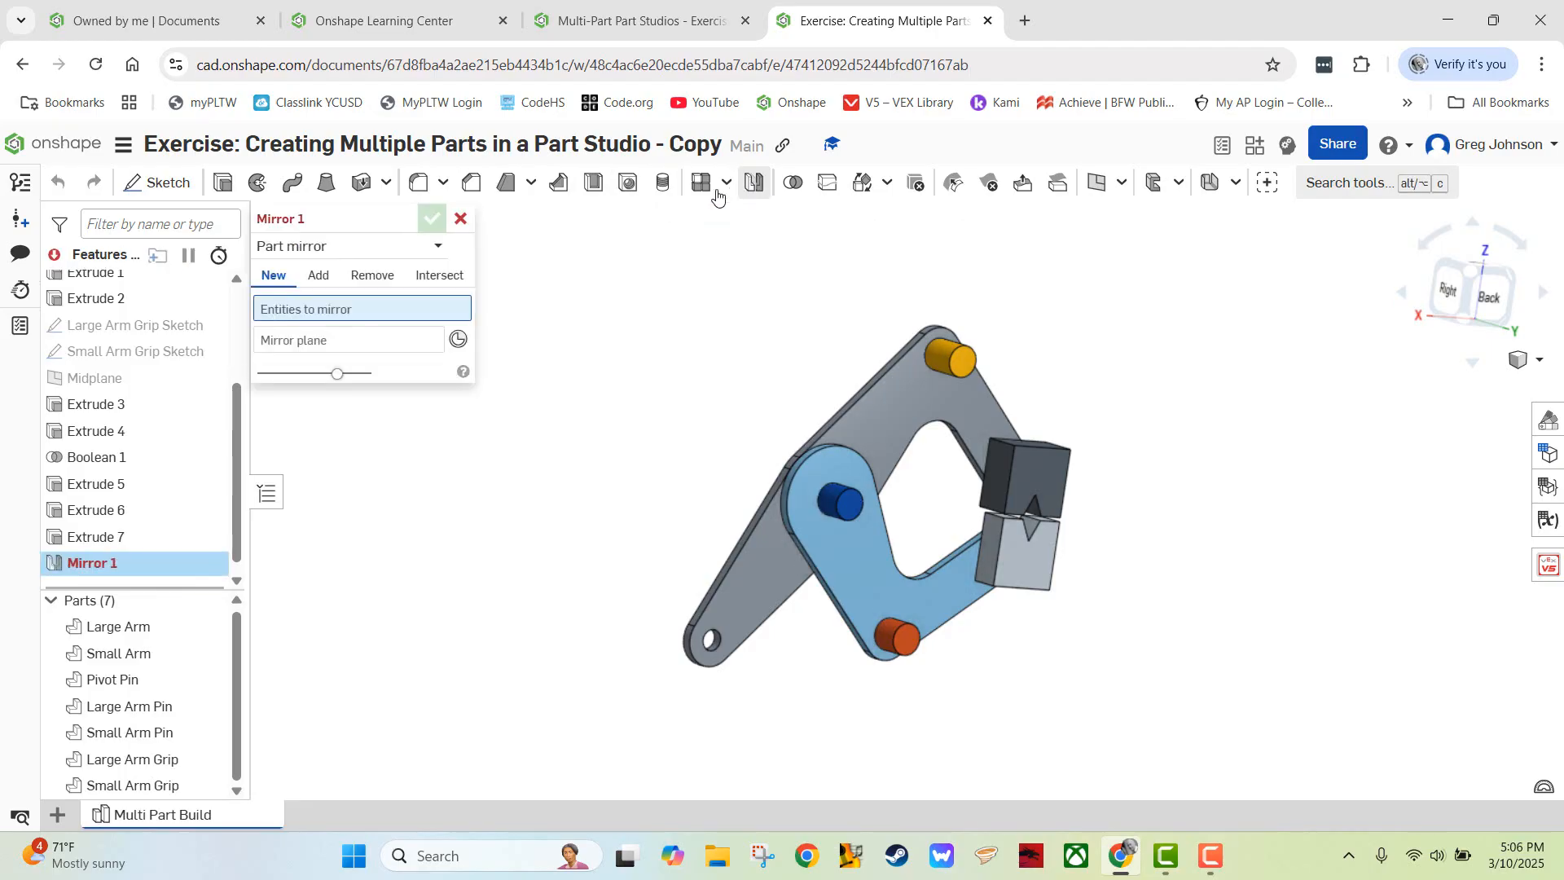
pyautogui.click(321, 277)
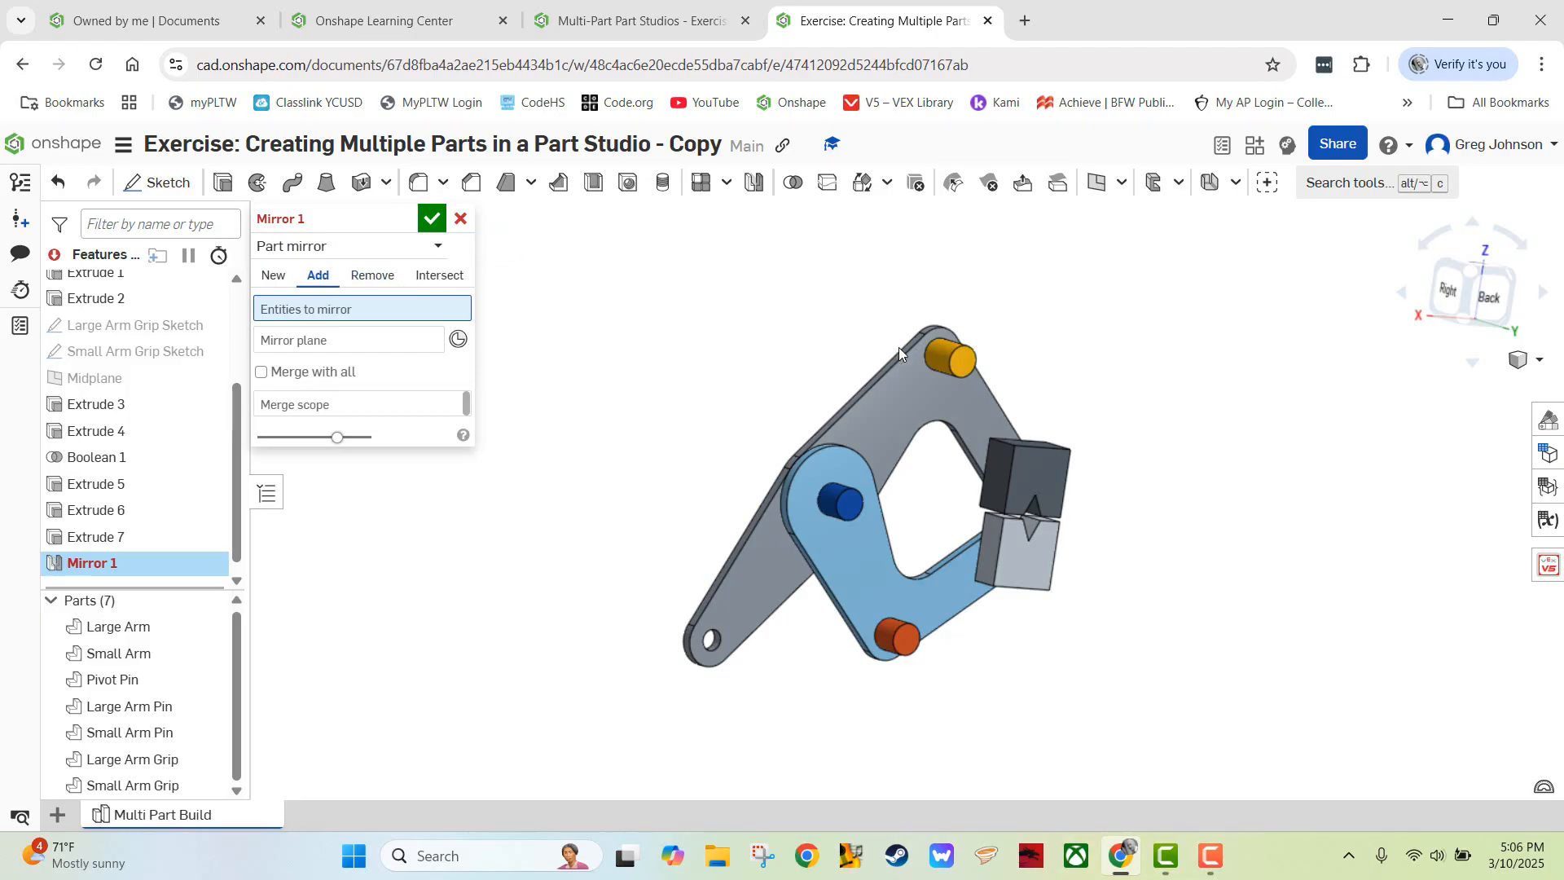
# - Mirror the Large Arm Pin, Pivot Pin, Small Arm Pin and both grips across the Large Arm Grip's flat inner face and accept the feature
pyautogui.click(965, 368)
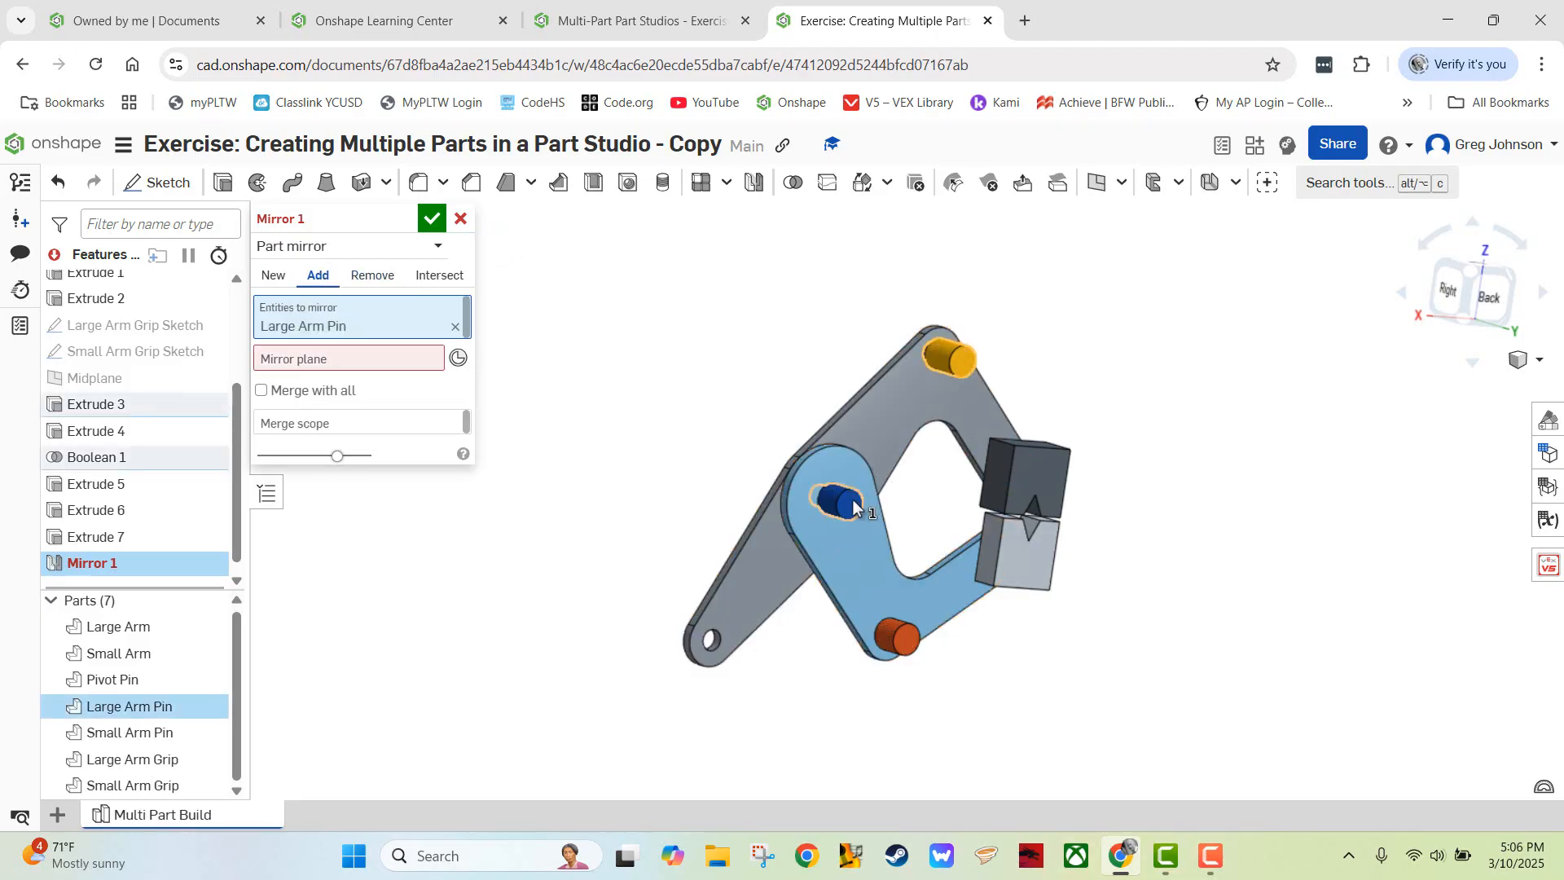
pyautogui.click(897, 632)
pyautogui.click(902, 636)
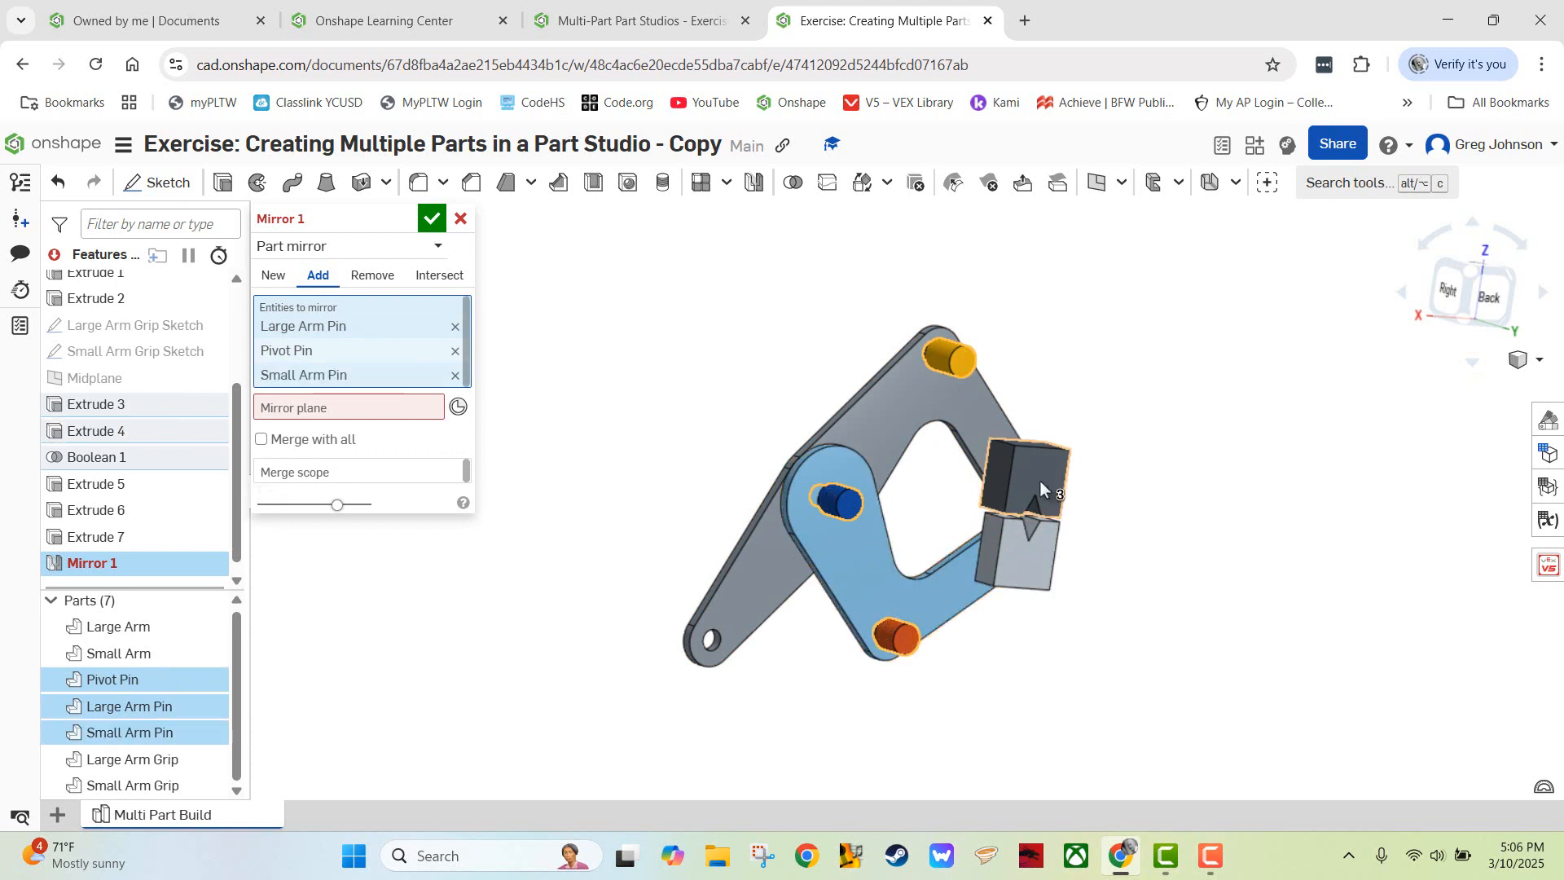
pyautogui.click(1044, 509)
pyautogui.click(1046, 512)
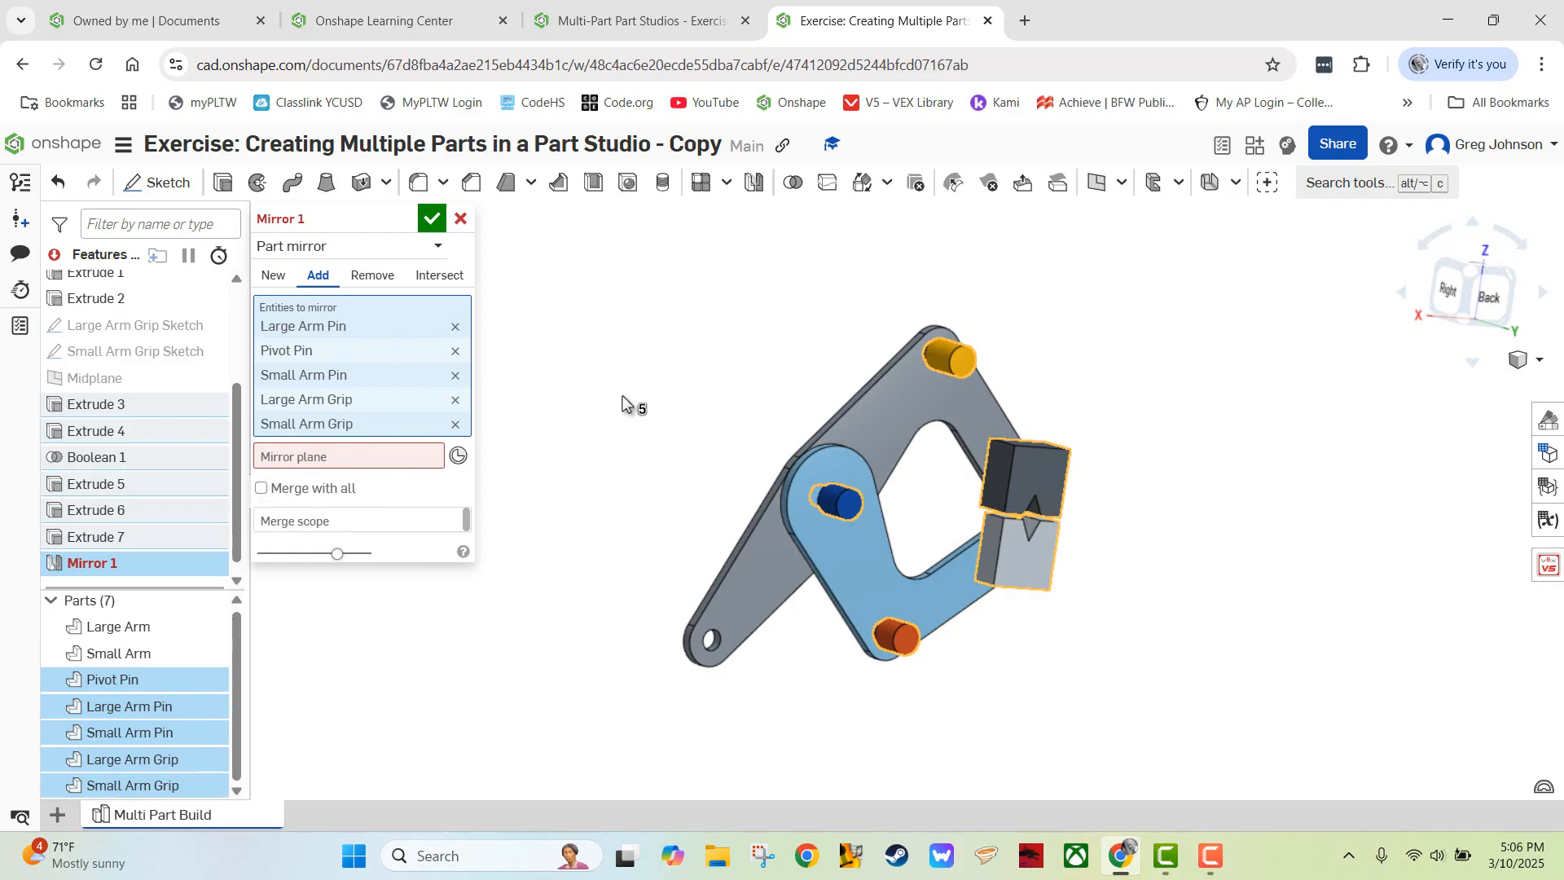
pyautogui.click(397, 456)
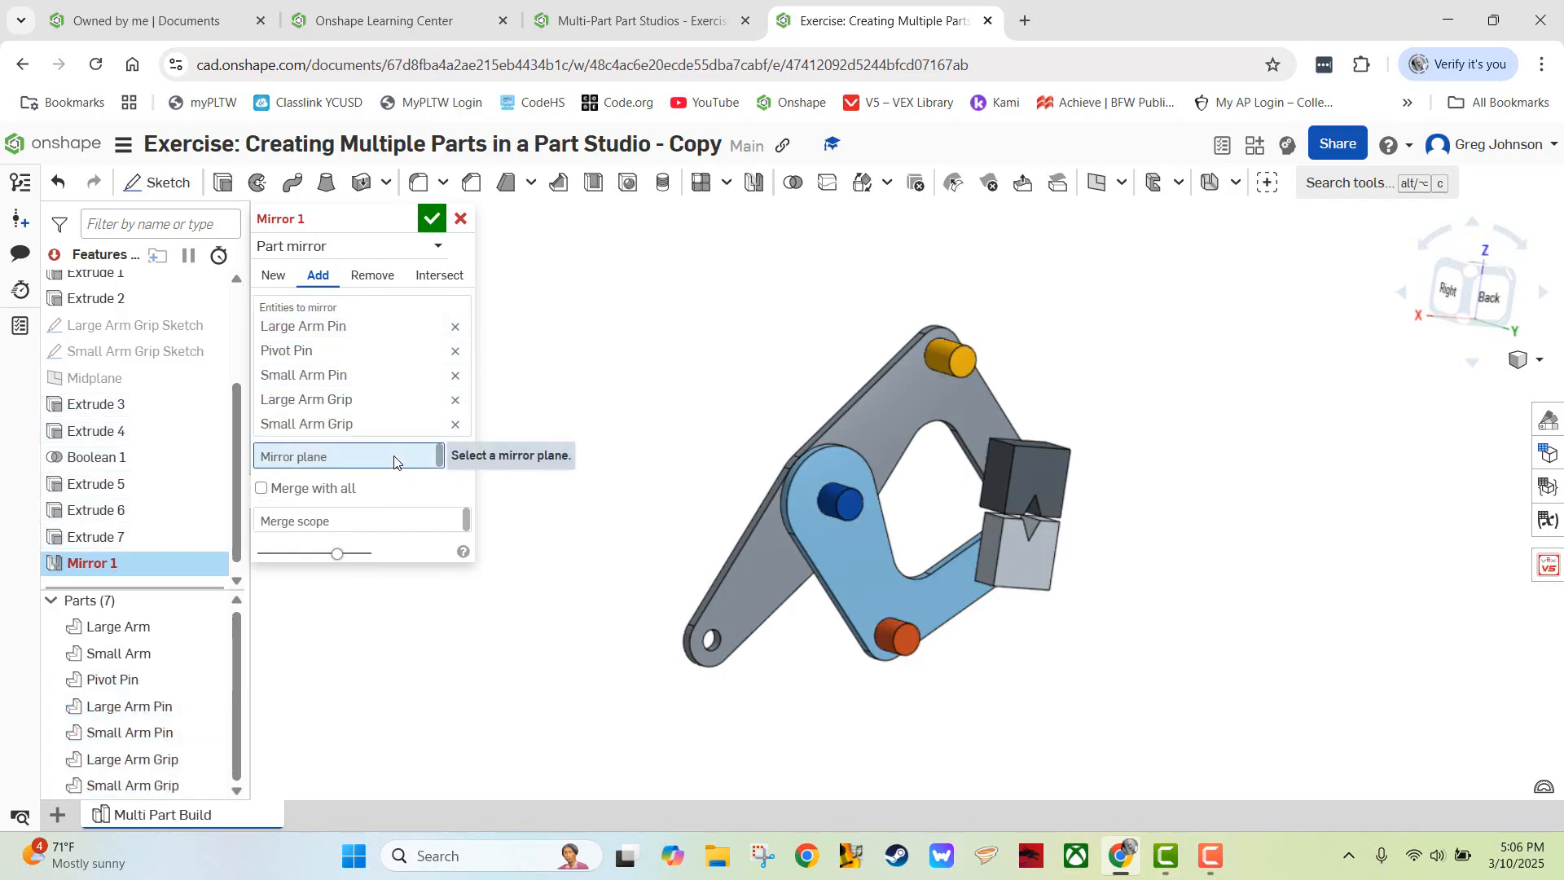
pyautogui.click(1051, 476)
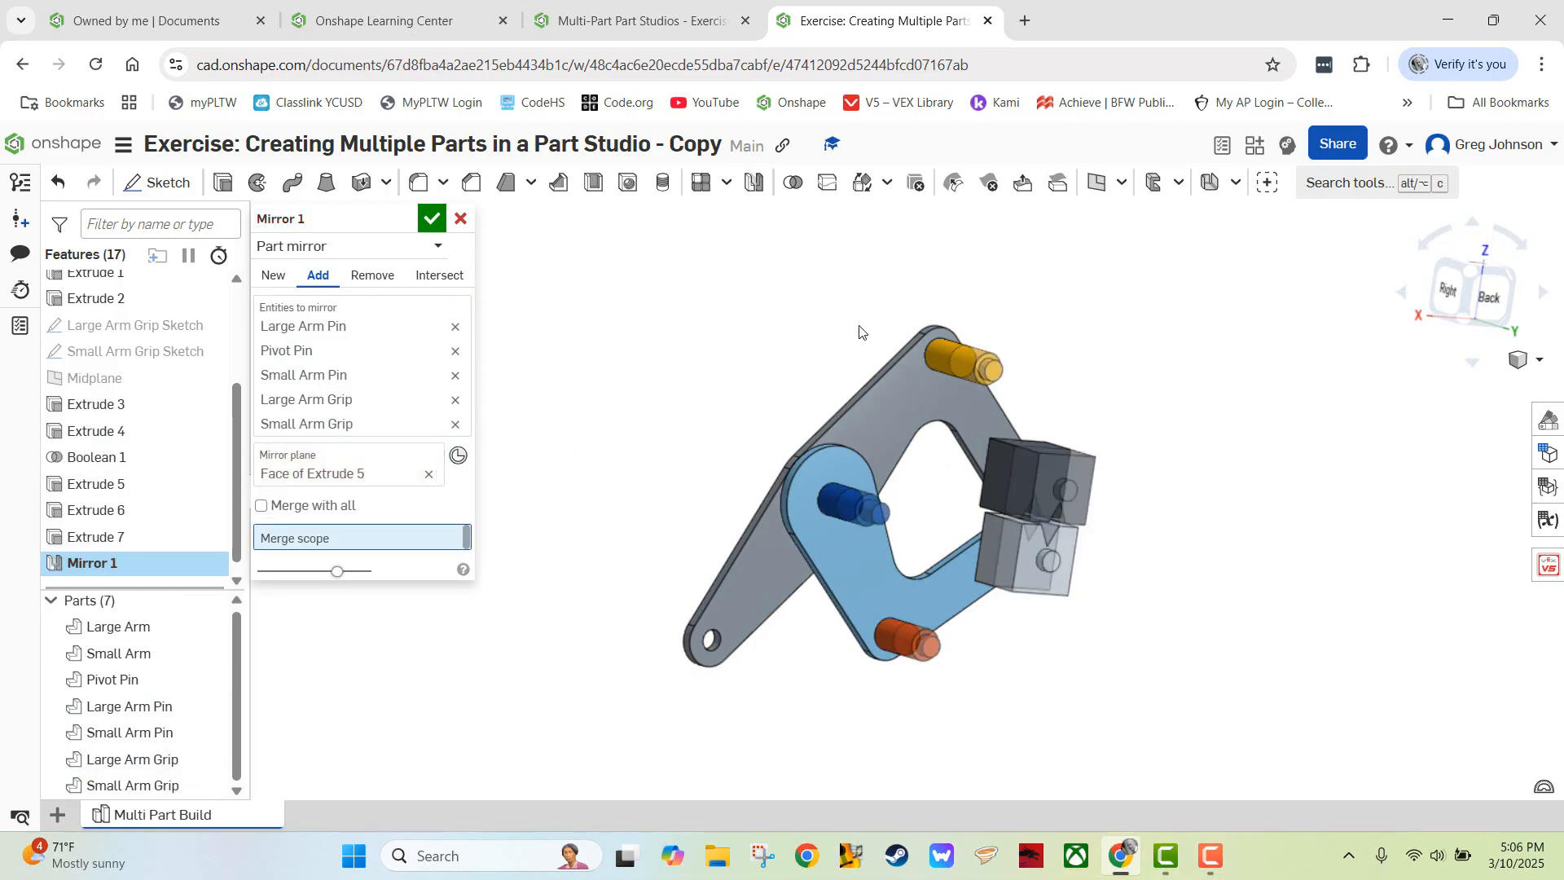
pyautogui.click(433, 220)
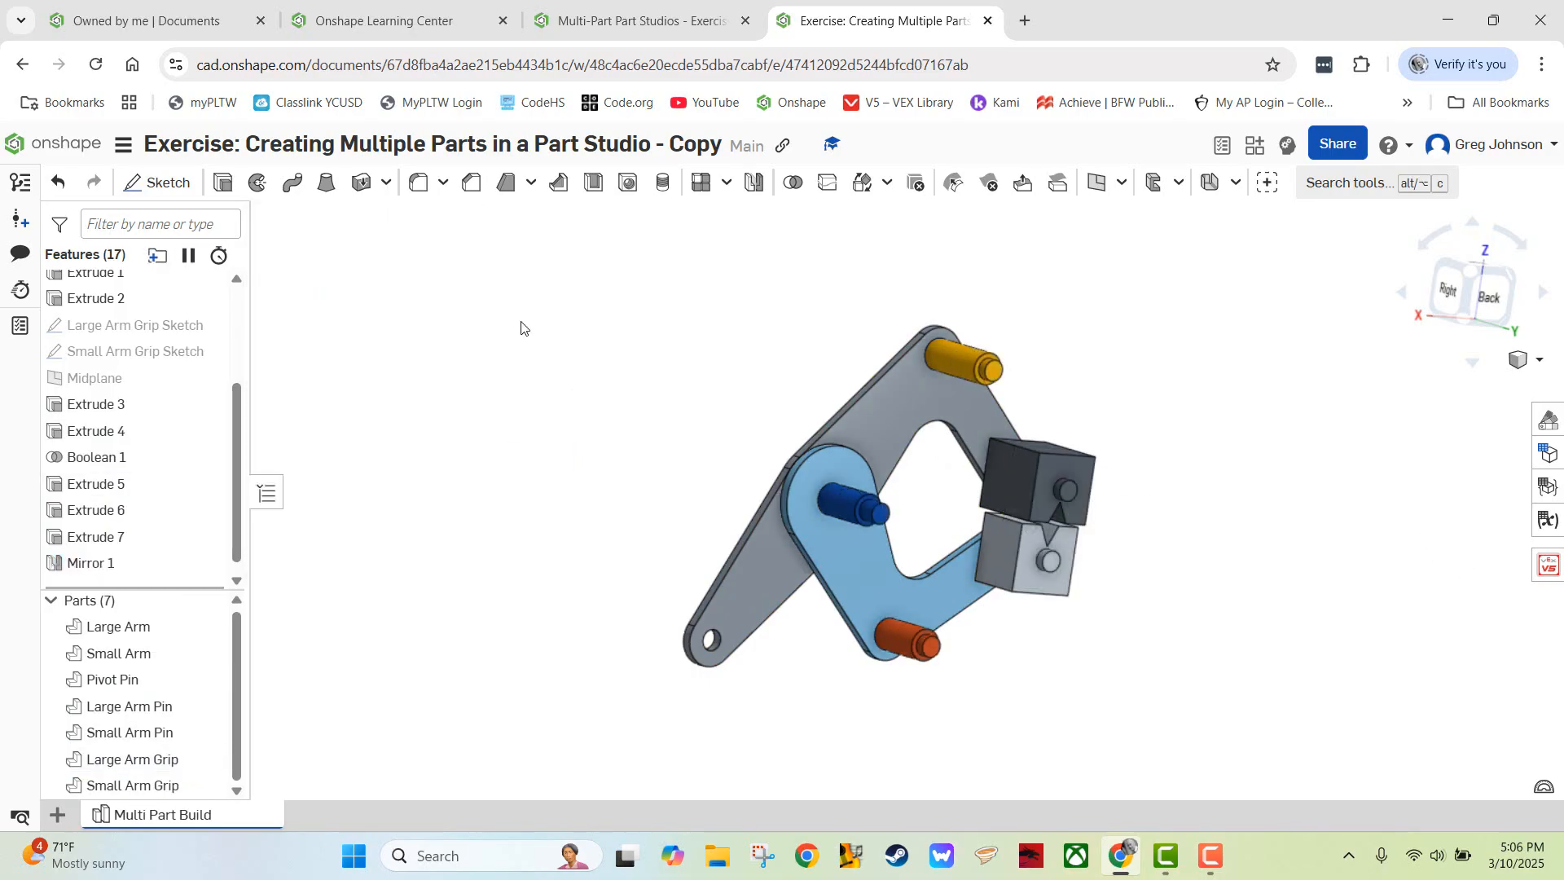
# - Compare the mirrored model with Step 17 of the learning course, read the Step 18 fillet instructions and return to the Part Studio
pyautogui.moveTo(526, 328); pyautogui.dragTo(545, 265, button='right')
pyautogui.click(659, 27)
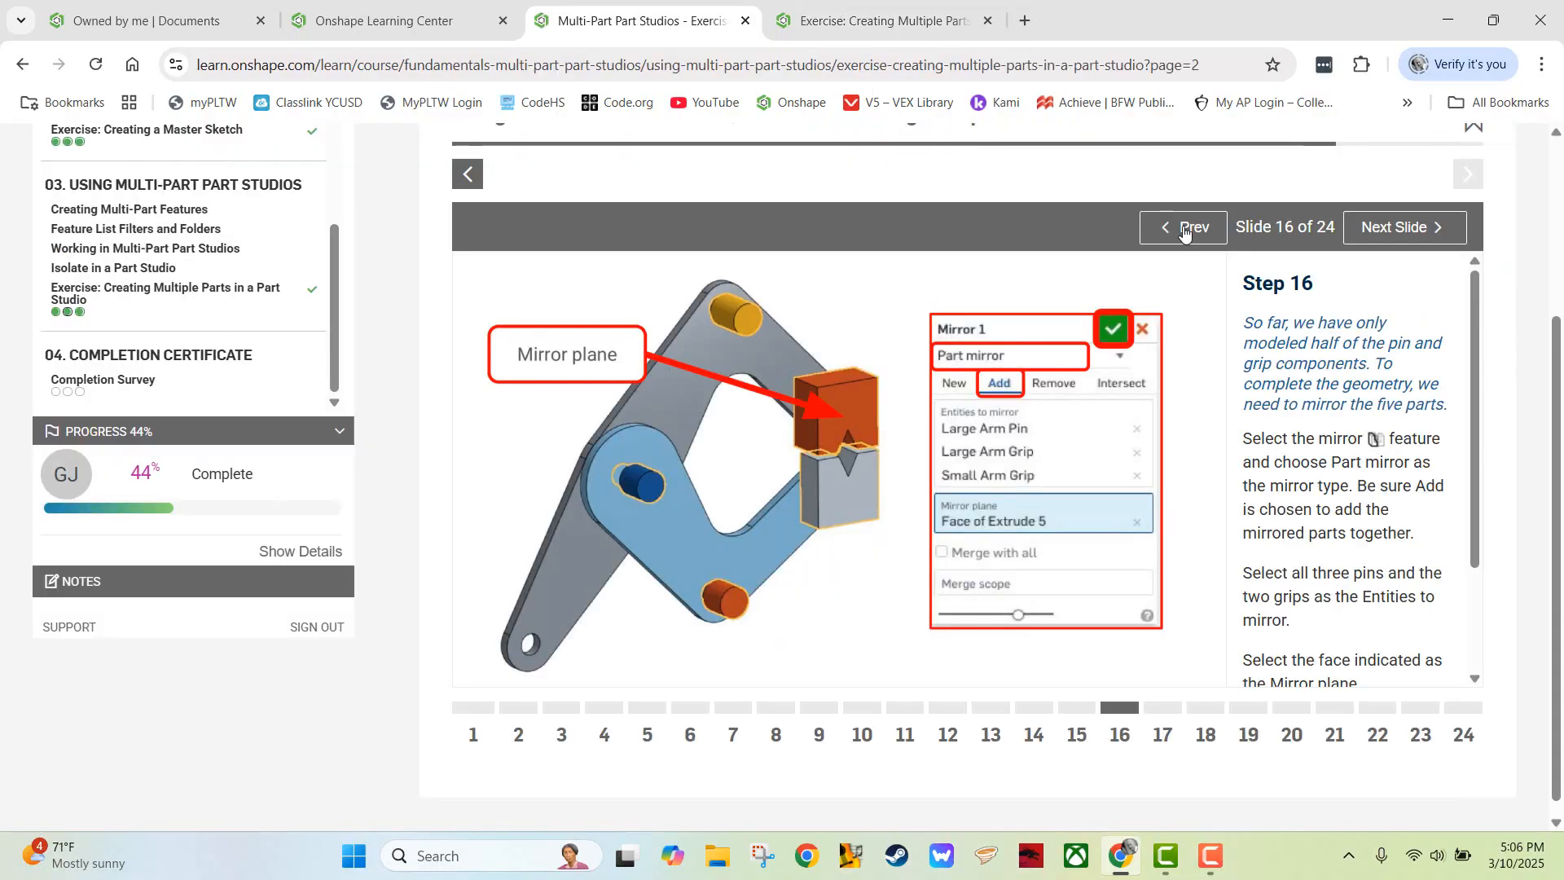
pyautogui.click(1385, 236)
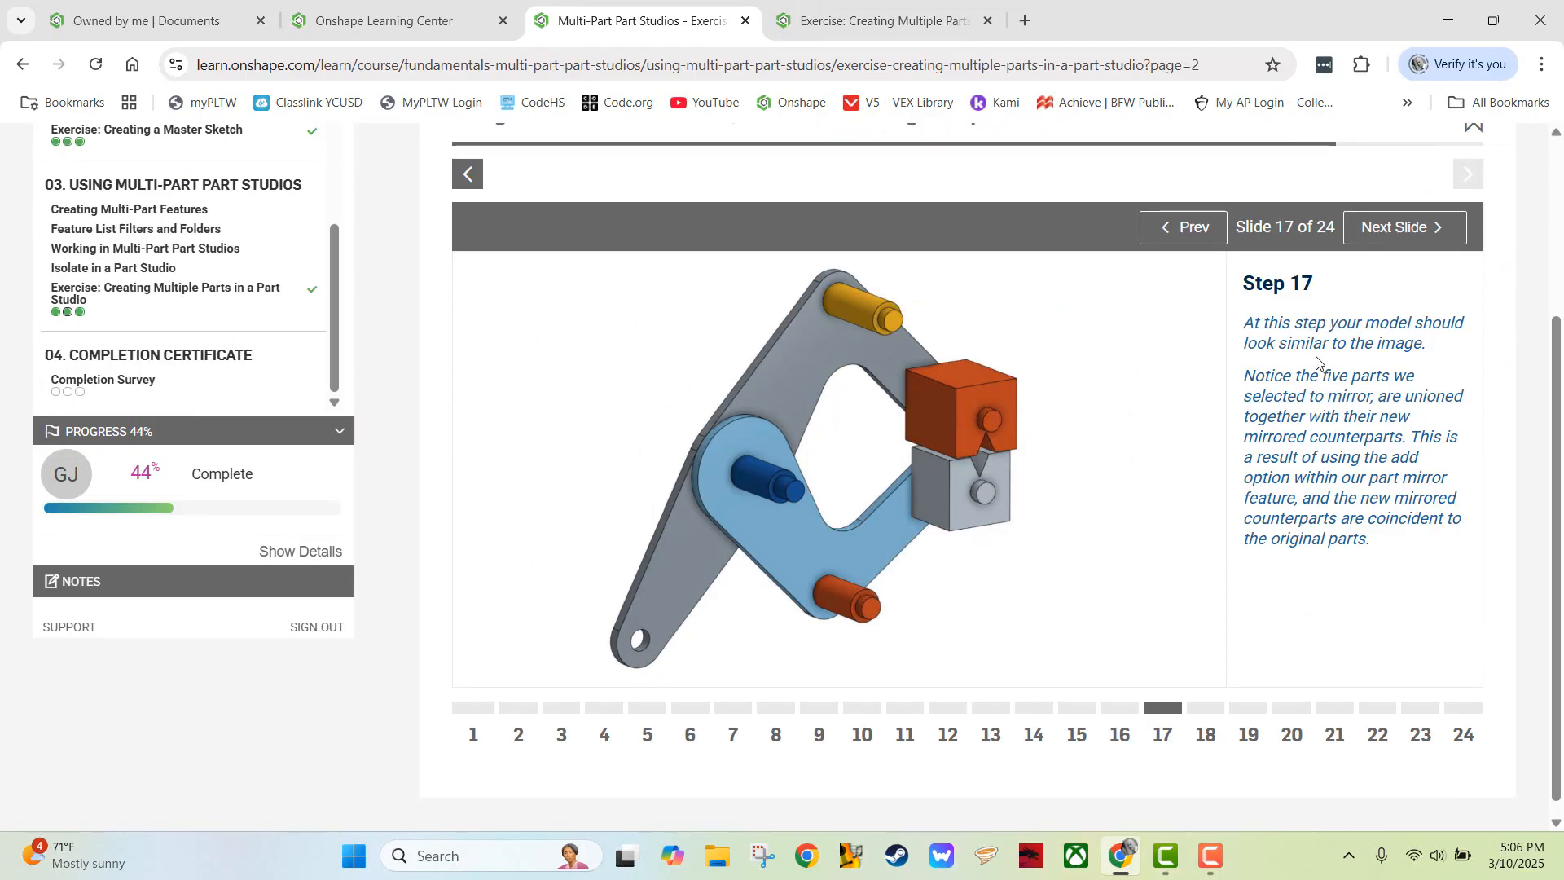
pyautogui.click(1387, 238)
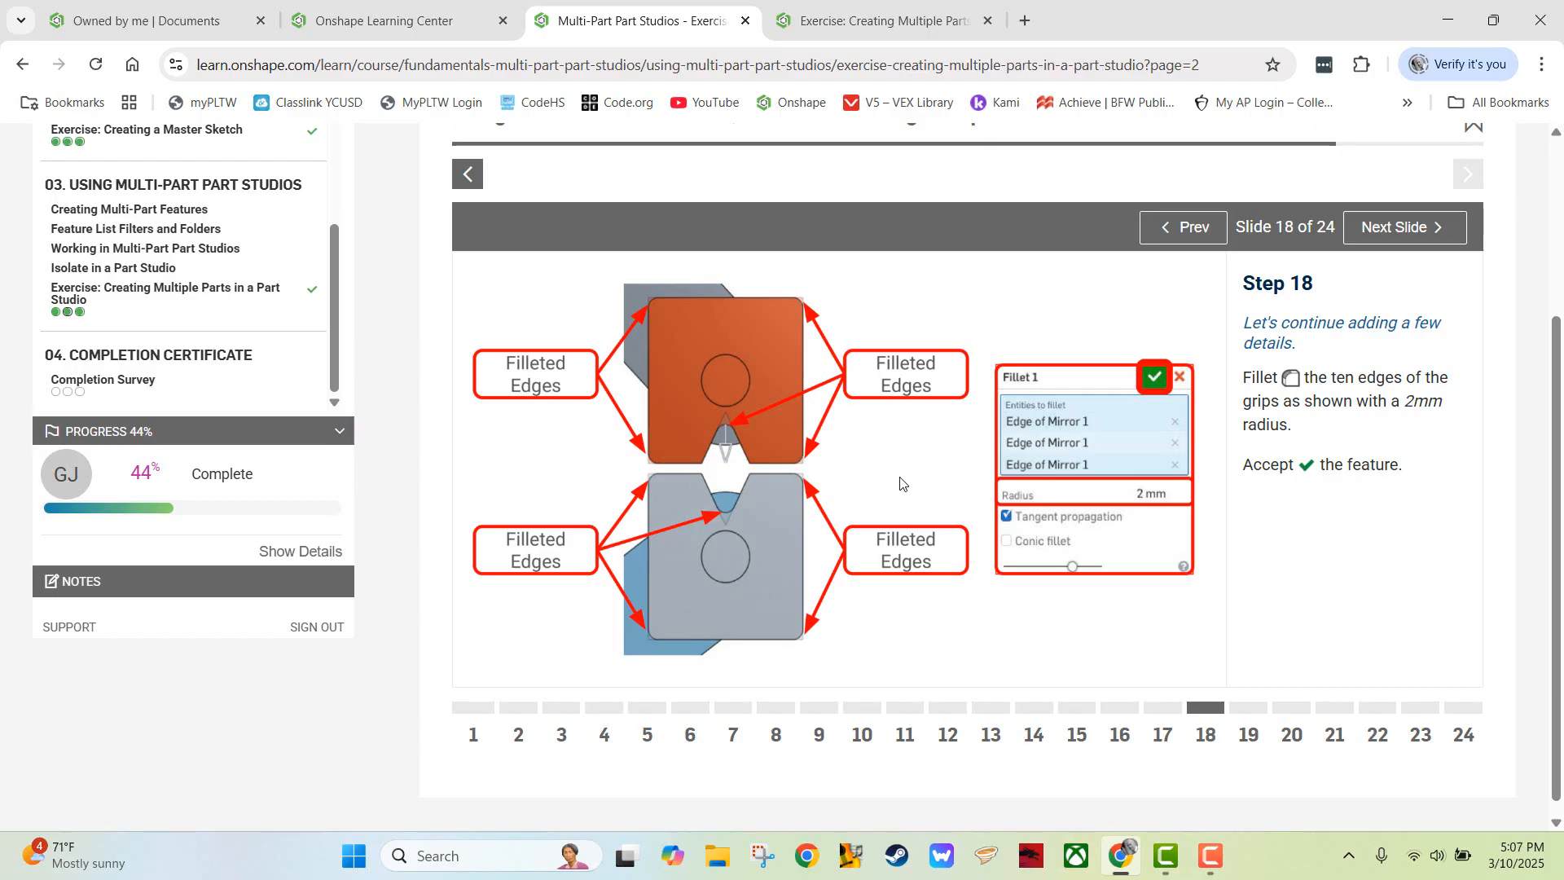
pyautogui.click(851, 23)
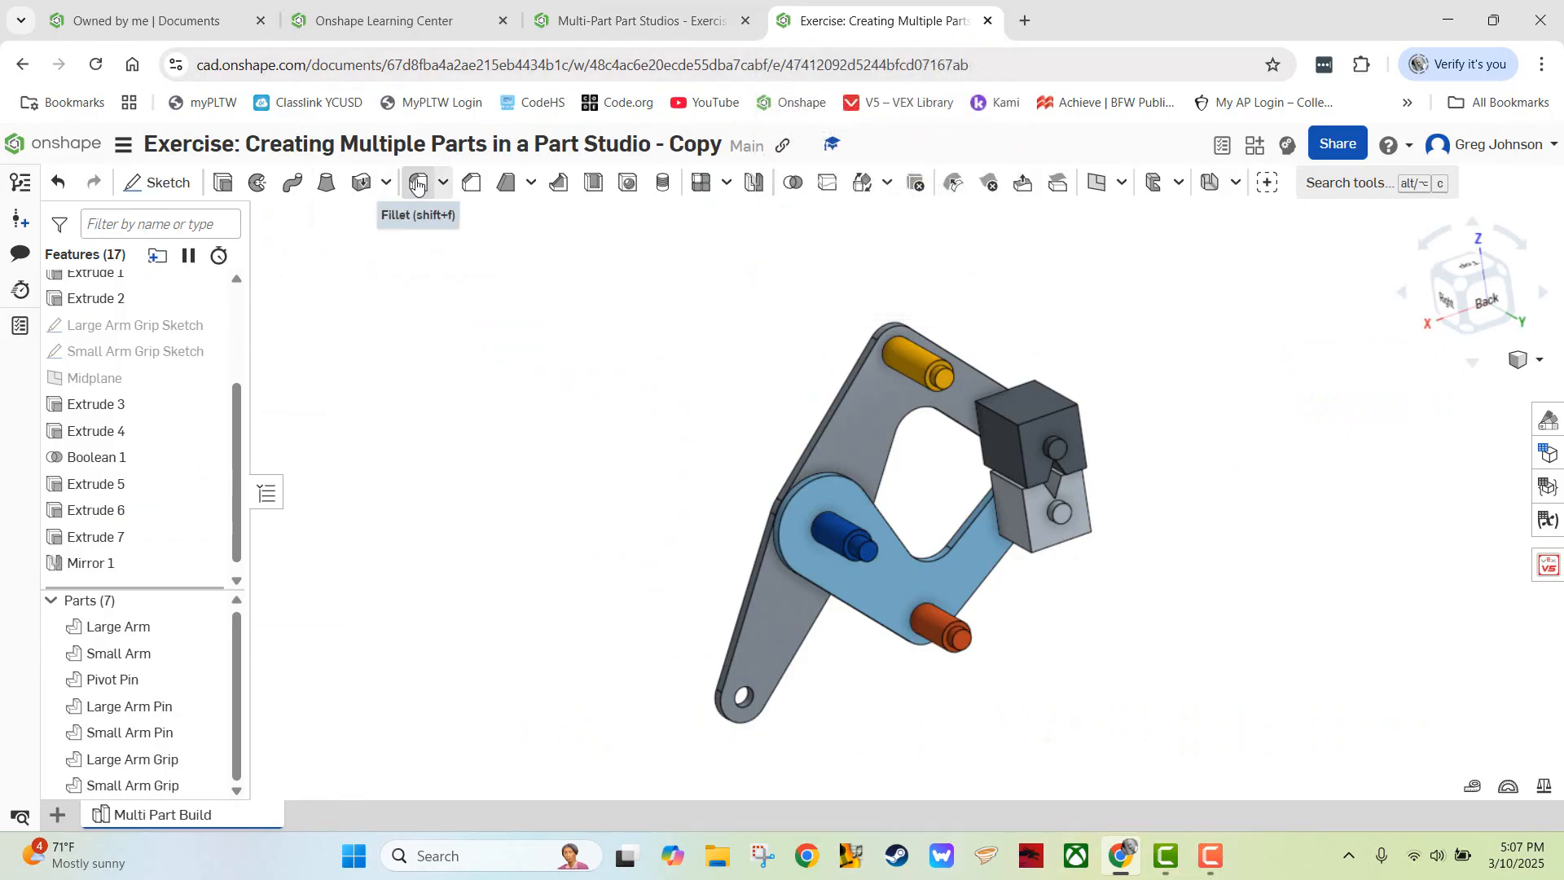
# - Start a fillet with a 2 mm radius and select the eight outer corner edges of the Large Arm Grip and Small Arm Grip
pyautogui.click(419, 183)
pyautogui.click(402, 391)
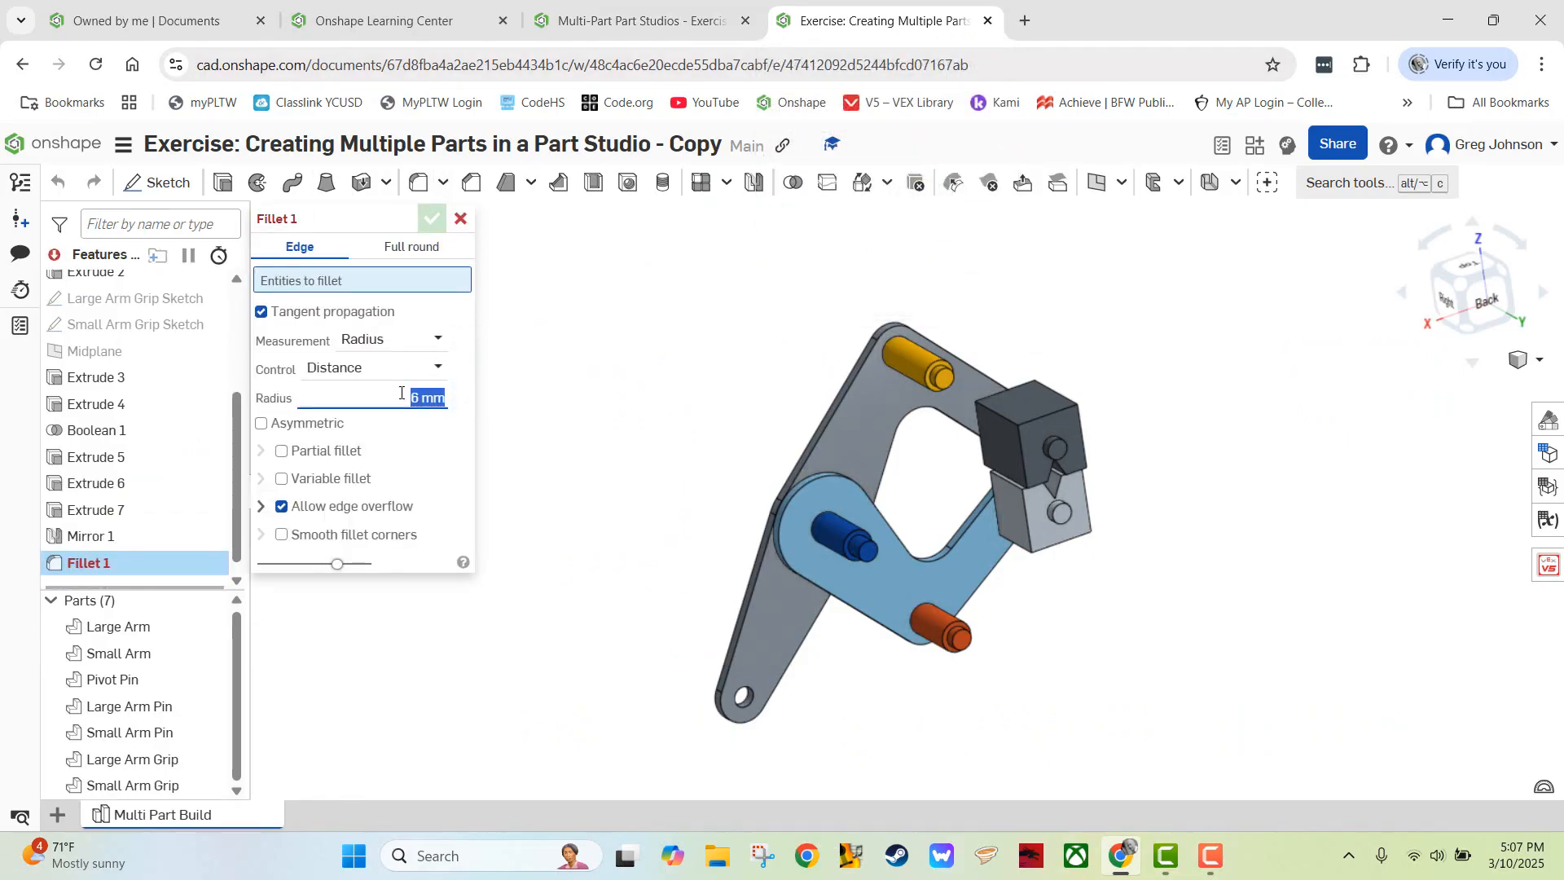
pyautogui.write('2')
pyautogui.press('Return')
pyautogui.scroll(5, 1316, 423)
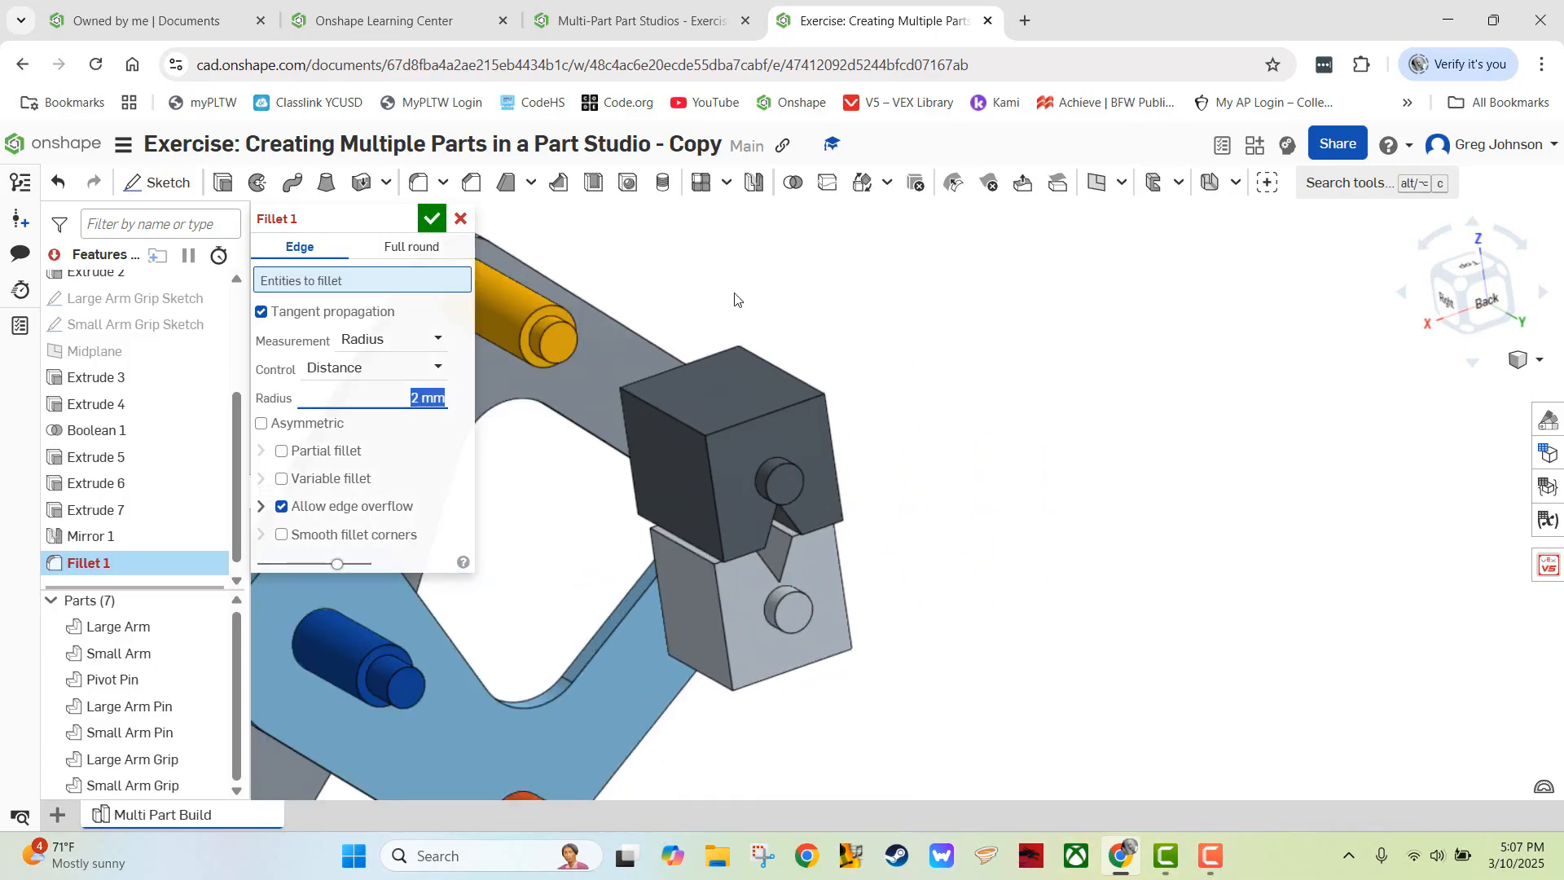
pyautogui.click(664, 413)
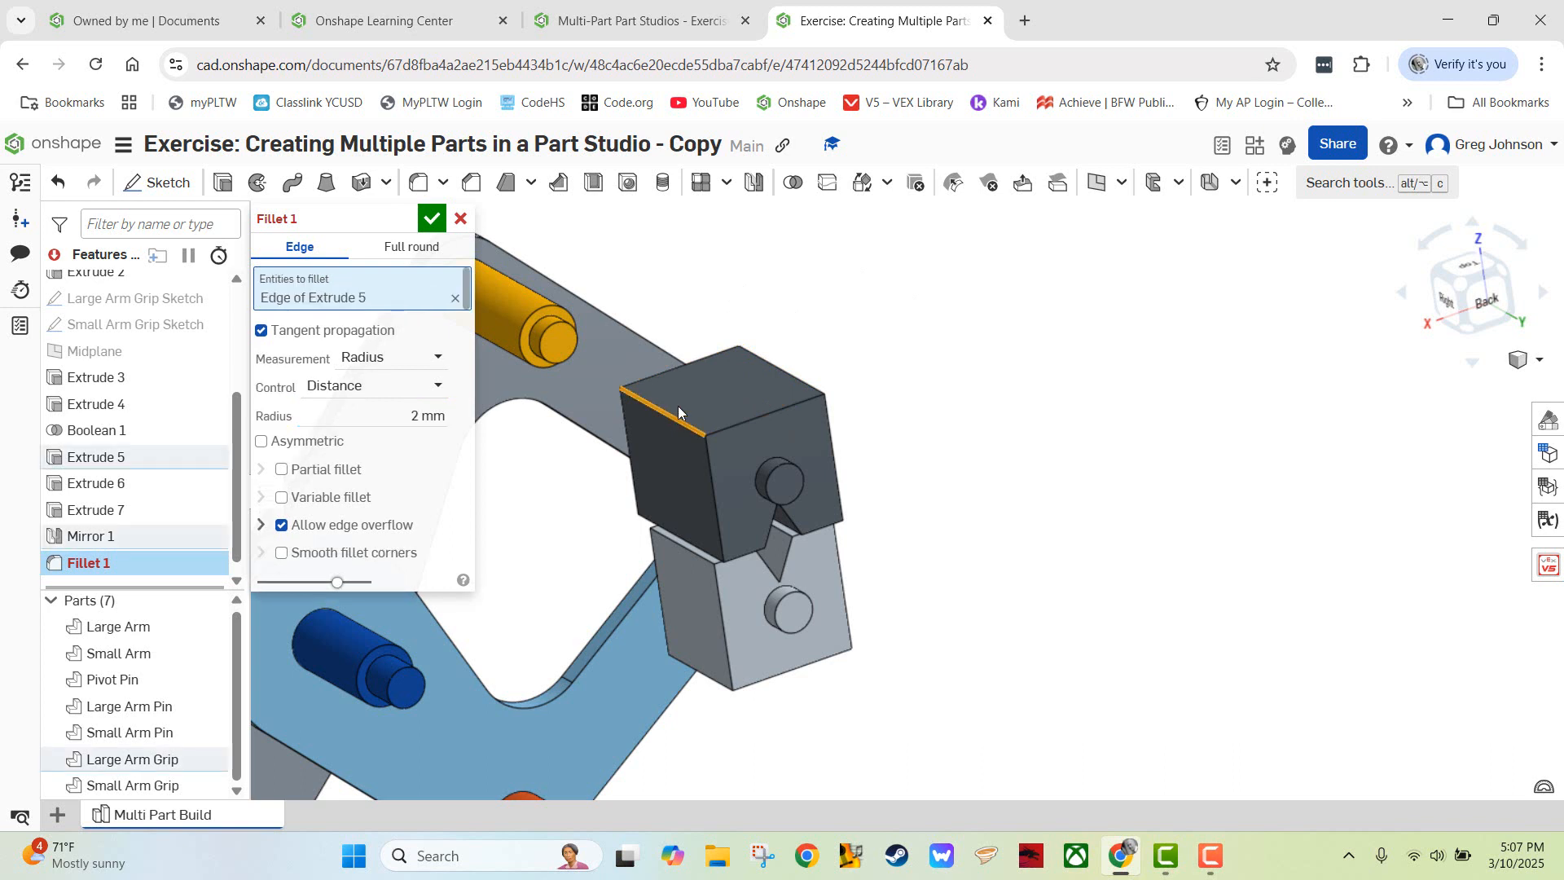
pyautogui.click(774, 365)
pyautogui.click(681, 546)
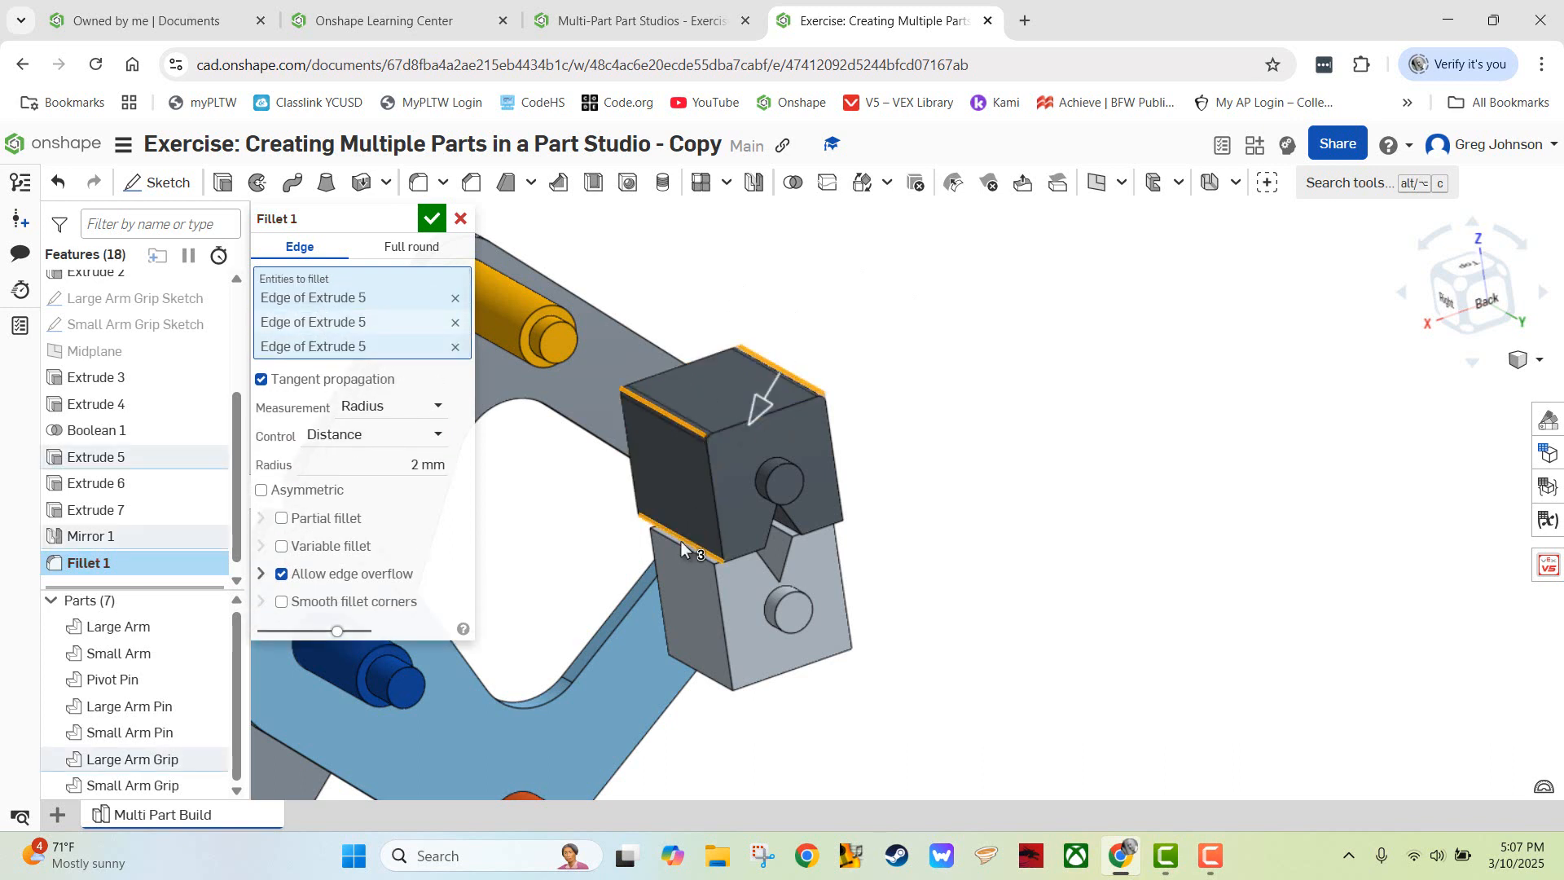
pyautogui.click(683, 544)
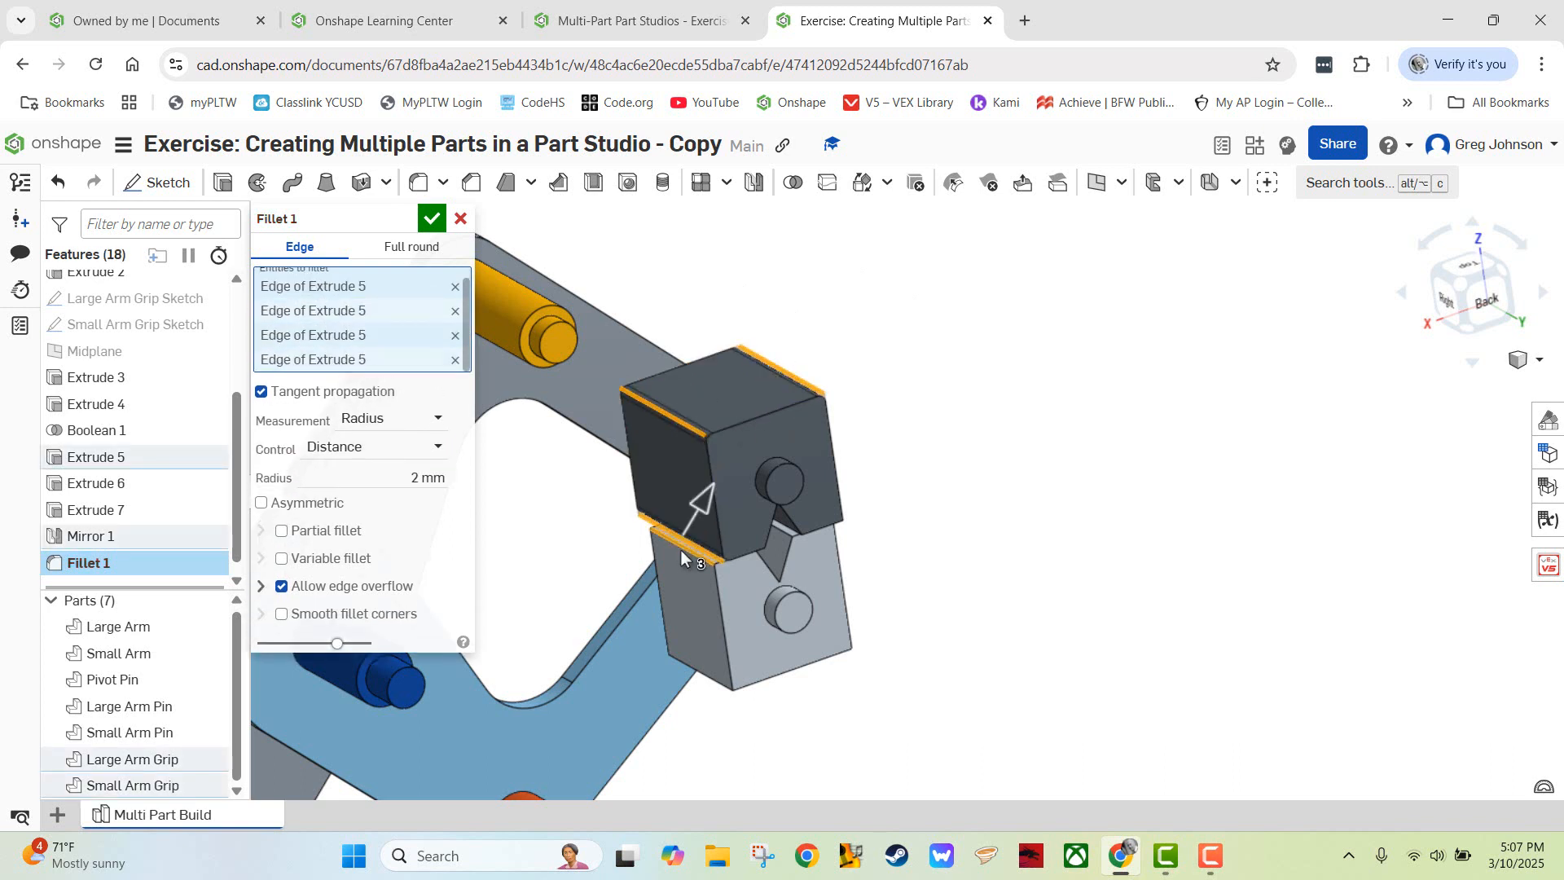
pyautogui.click(699, 676)
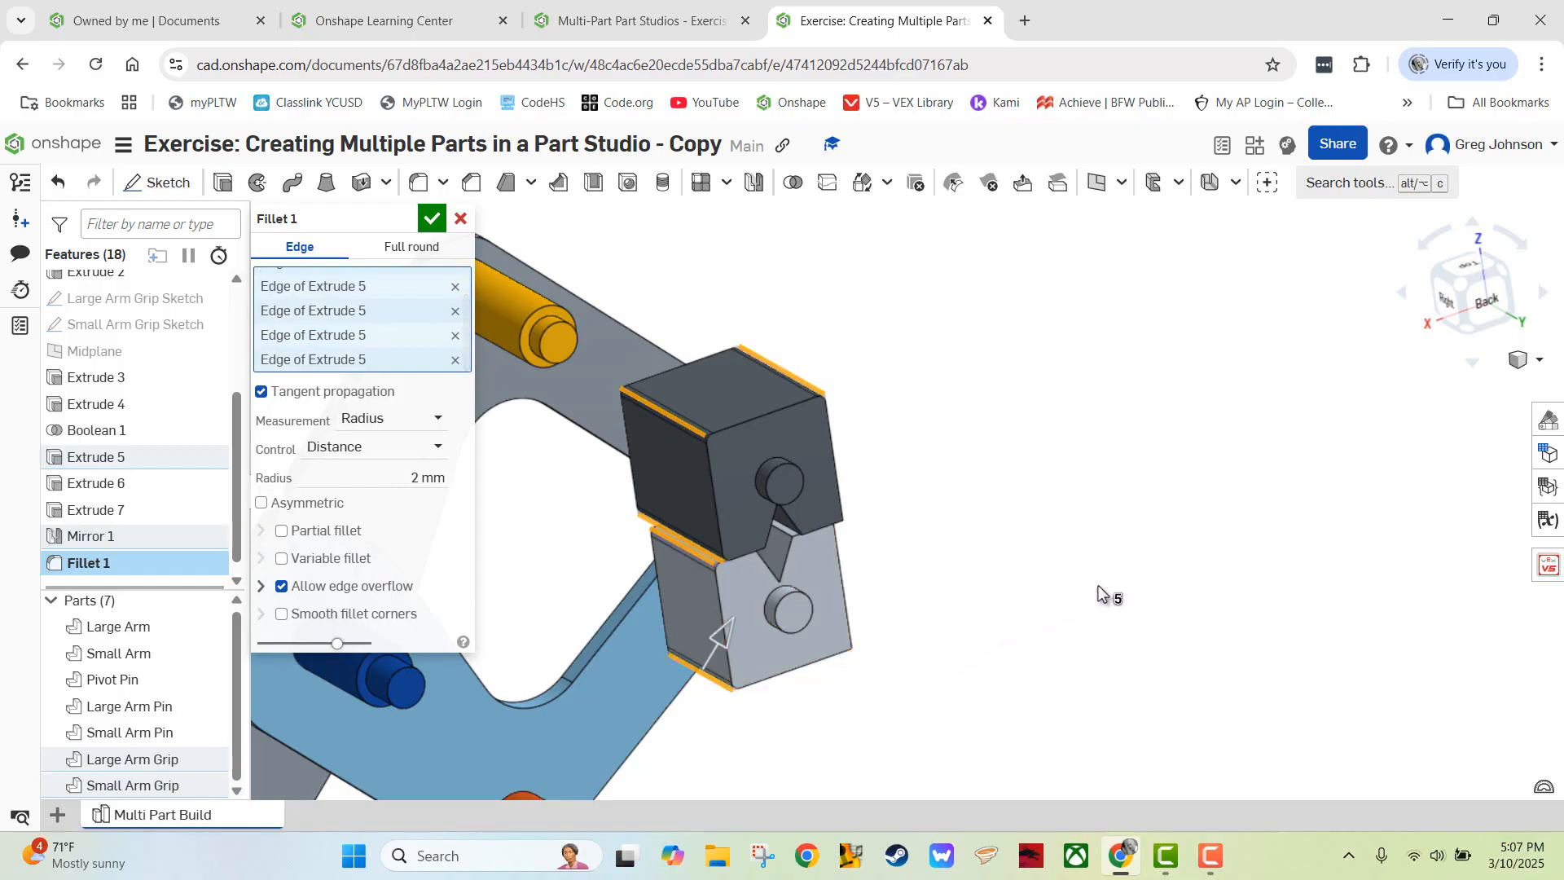
pyautogui.moveTo(1101, 592); pyautogui.dragTo(1002, 576, button='right')
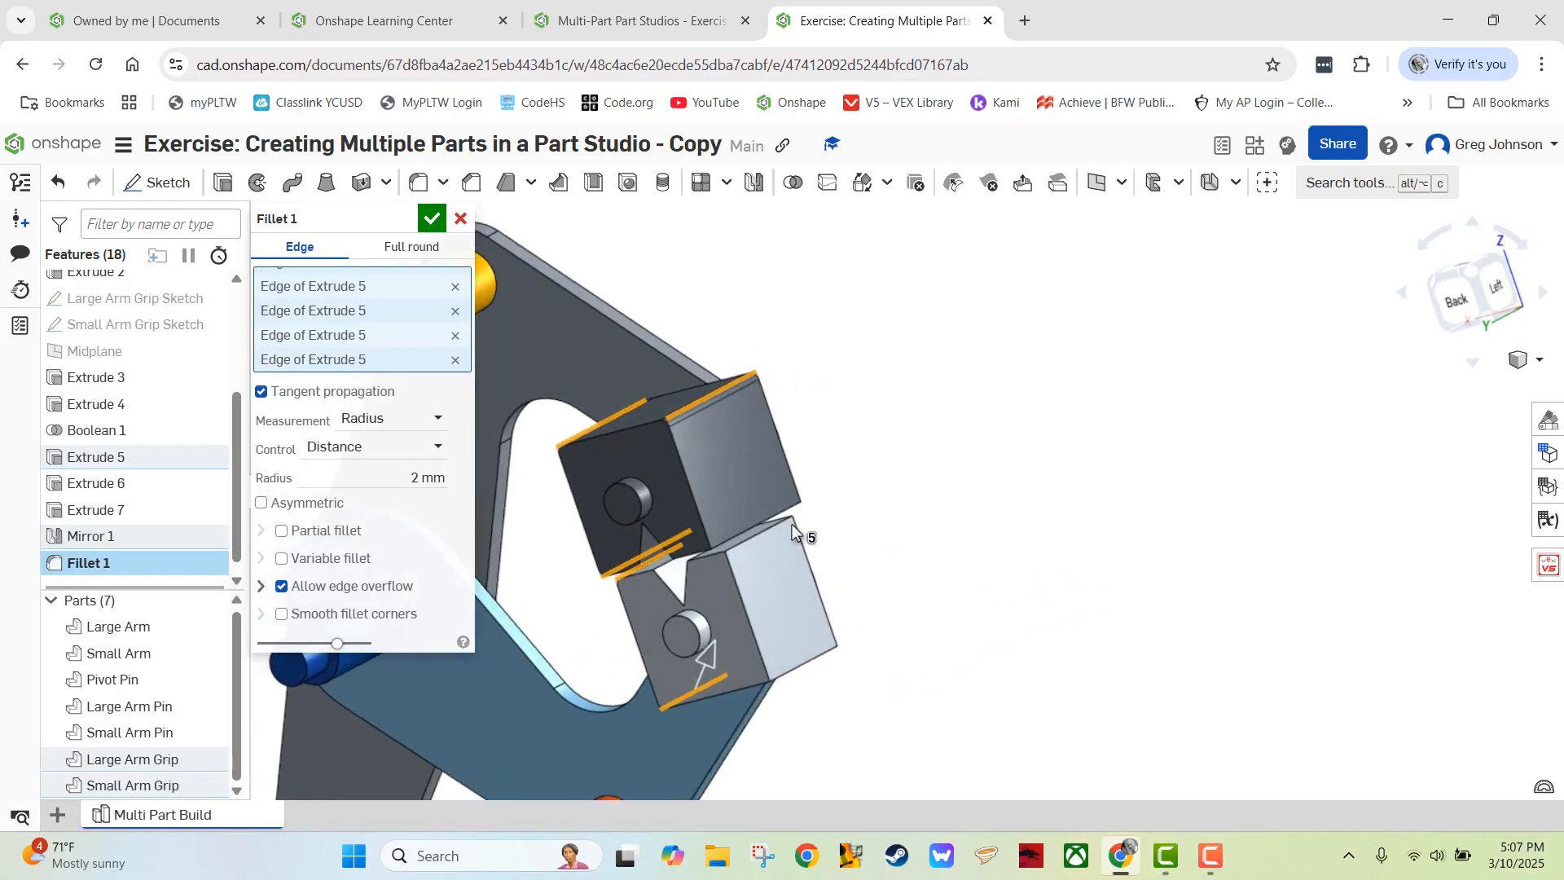
pyautogui.click(776, 513)
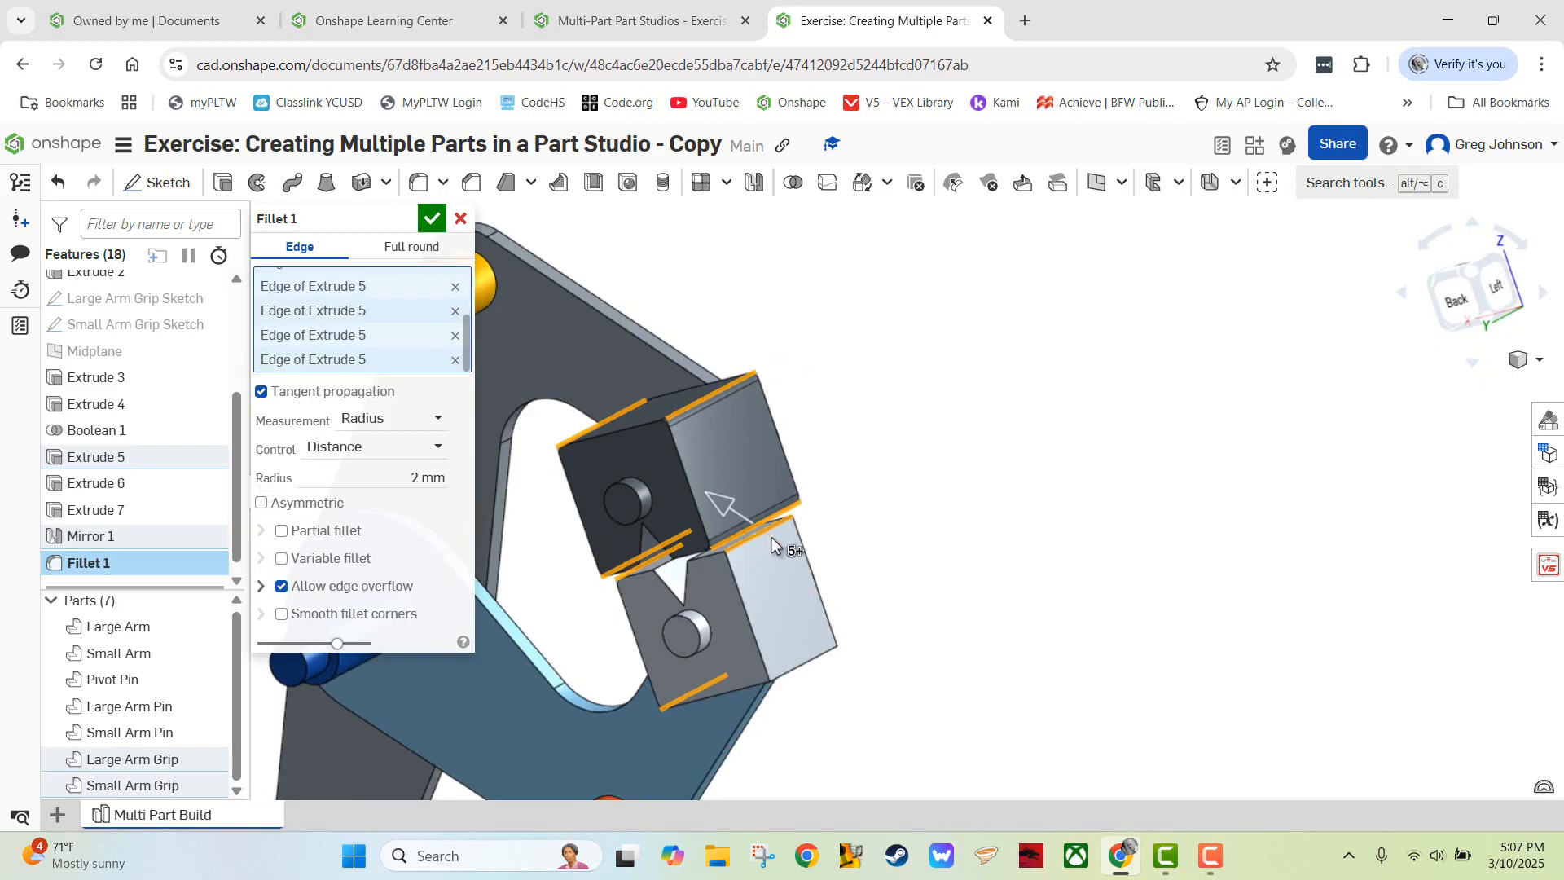
pyautogui.click(808, 658)
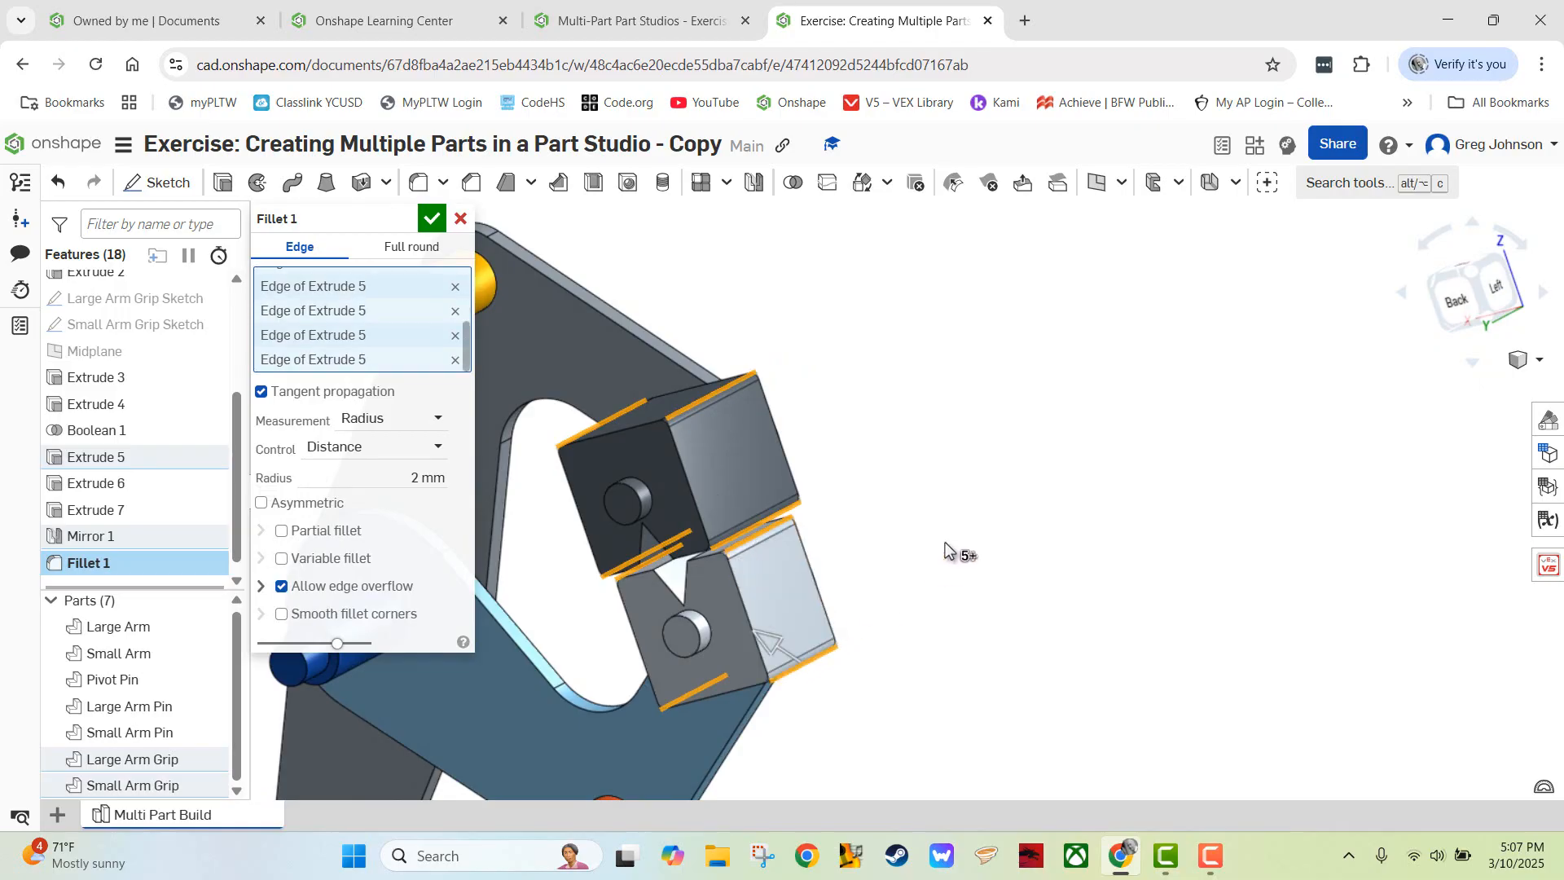
# - Add the innermost edge of each grip's V-notch to the fillet selection and accept the feature
pyautogui.moveTo(952, 541); pyautogui.dragTo(993, 540, button='right')
pyautogui.click(767, 583)
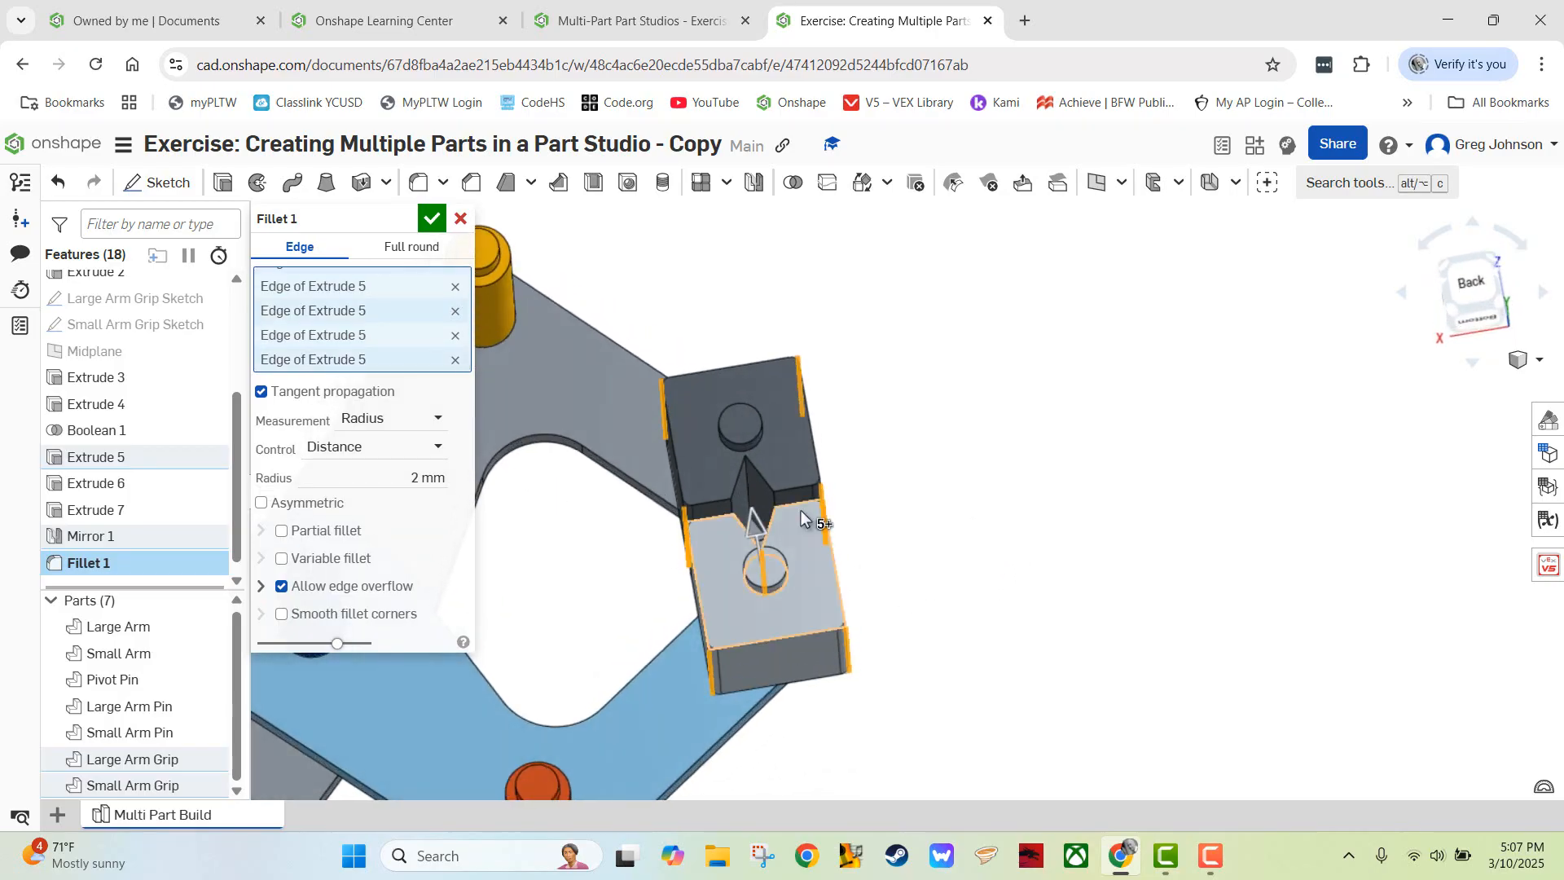
pyautogui.click(752, 479)
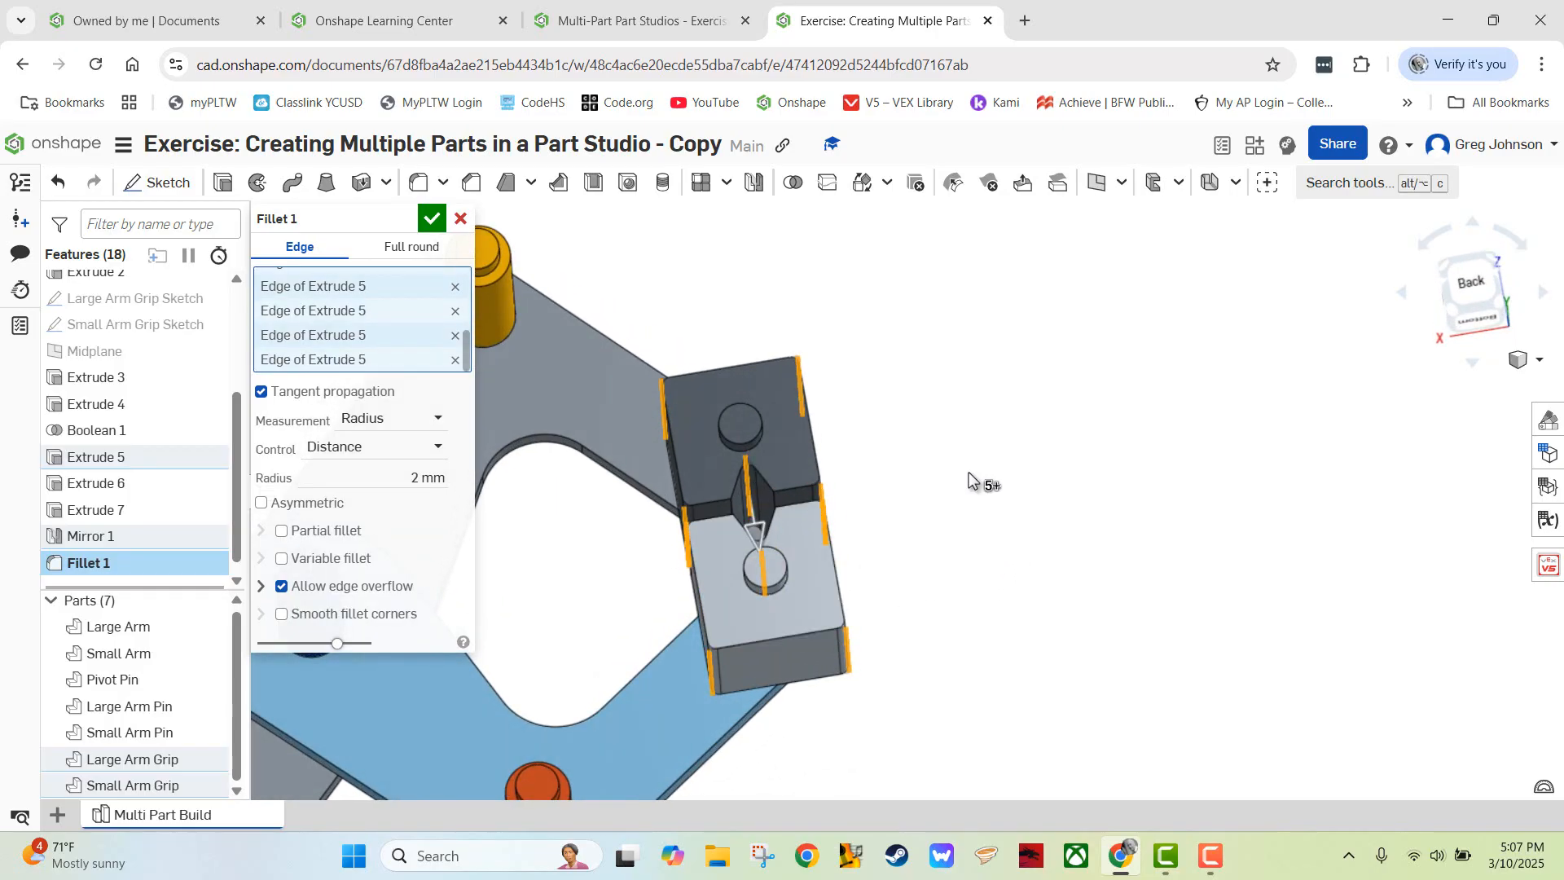
pyautogui.moveTo(984, 468); pyautogui.dragTo(990, 495, button='right')
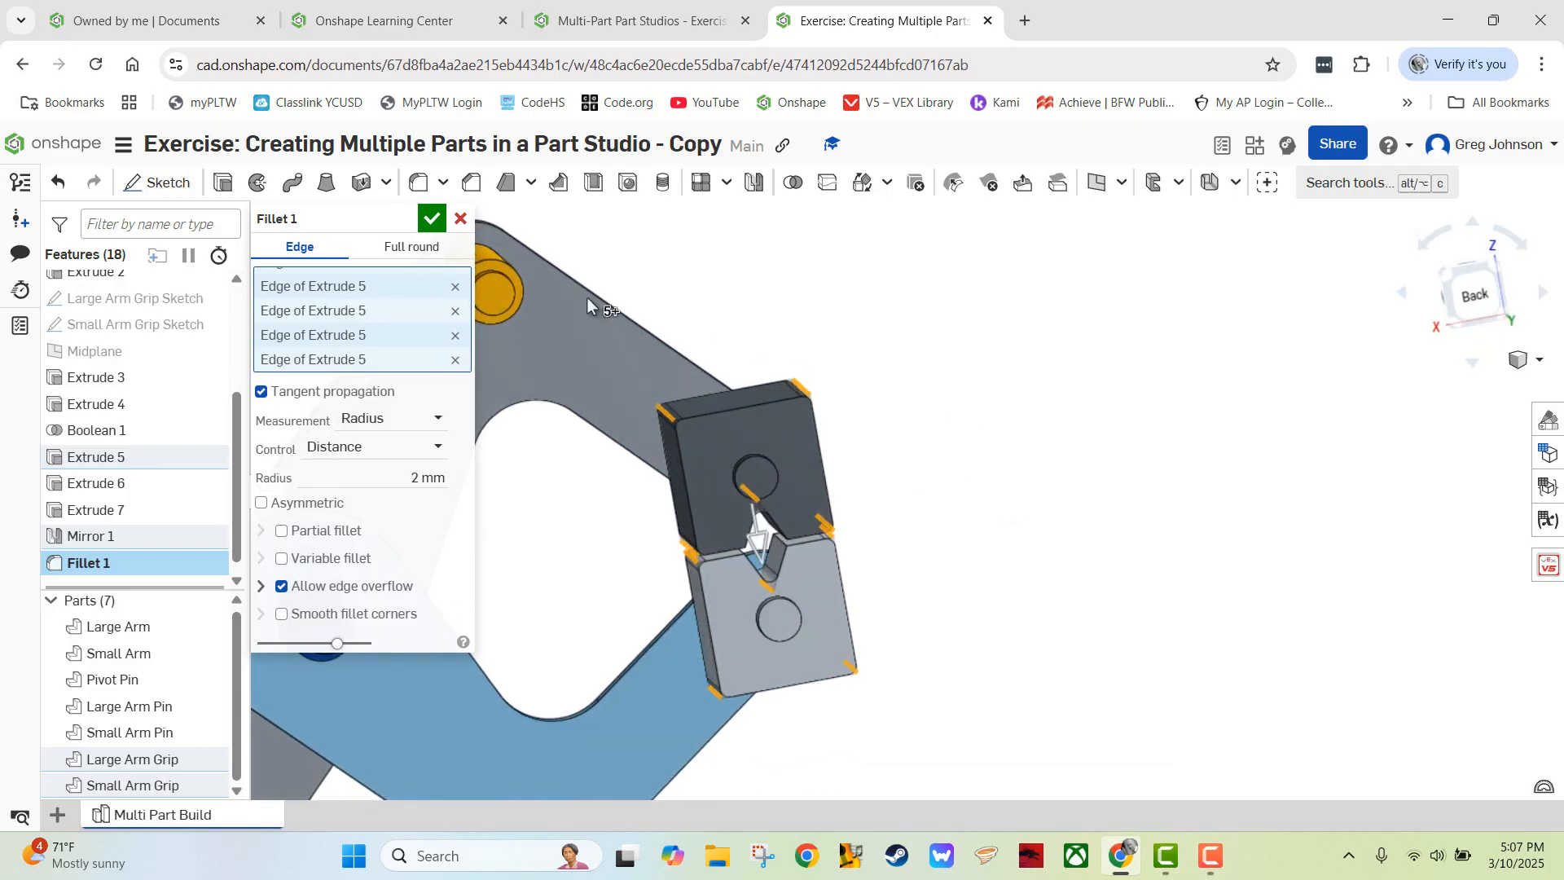
pyautogui.click(431, 220)
pyautogui.moveTo(1018, 476)
pyautogui.mouseDown(button='right')
pyautogui.moveTo(1058, 419)
pyautogui.moveTo(1049, 485)
pyautogui.mouseUp(button='right')
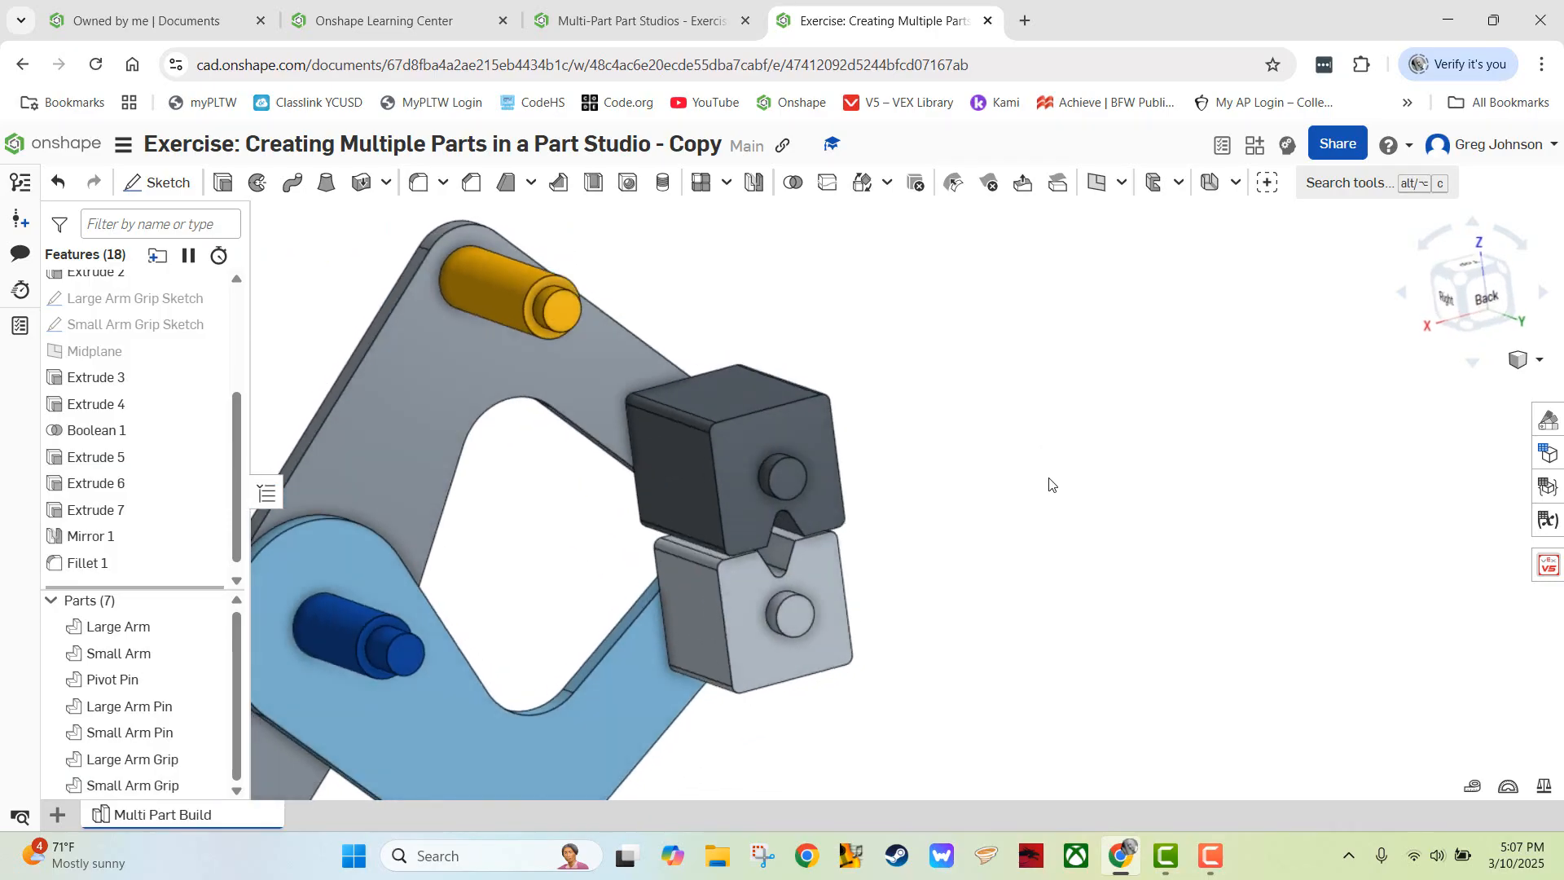
# - Advance the learning course to Step 19, read the material assignment instructions and return to the Part Studio
pyautogui.click(659, 23)
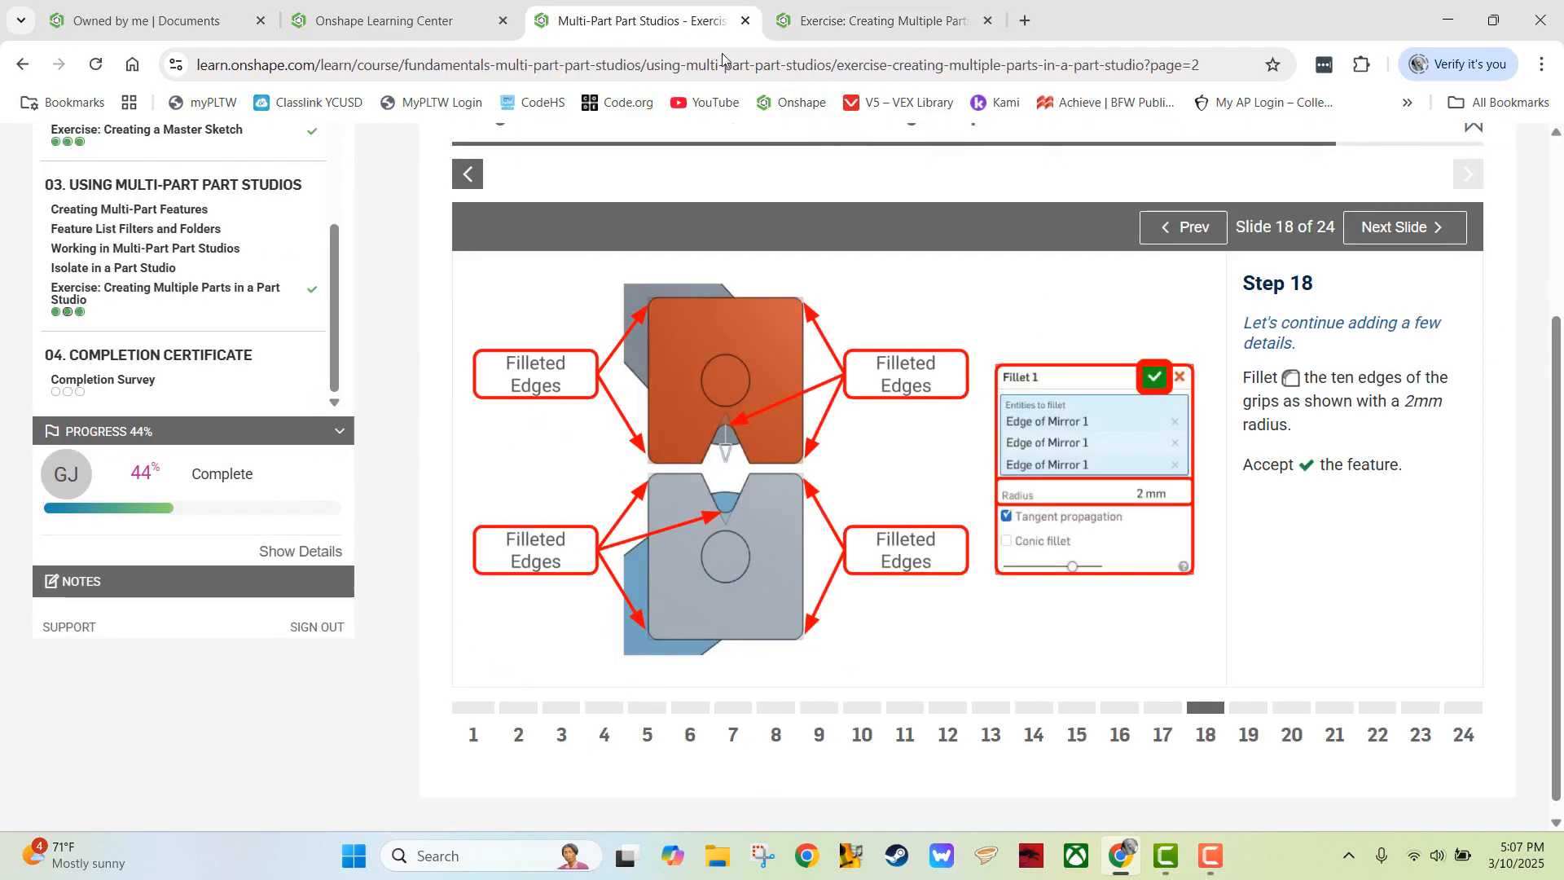
pyautogui.click(1385, 236)
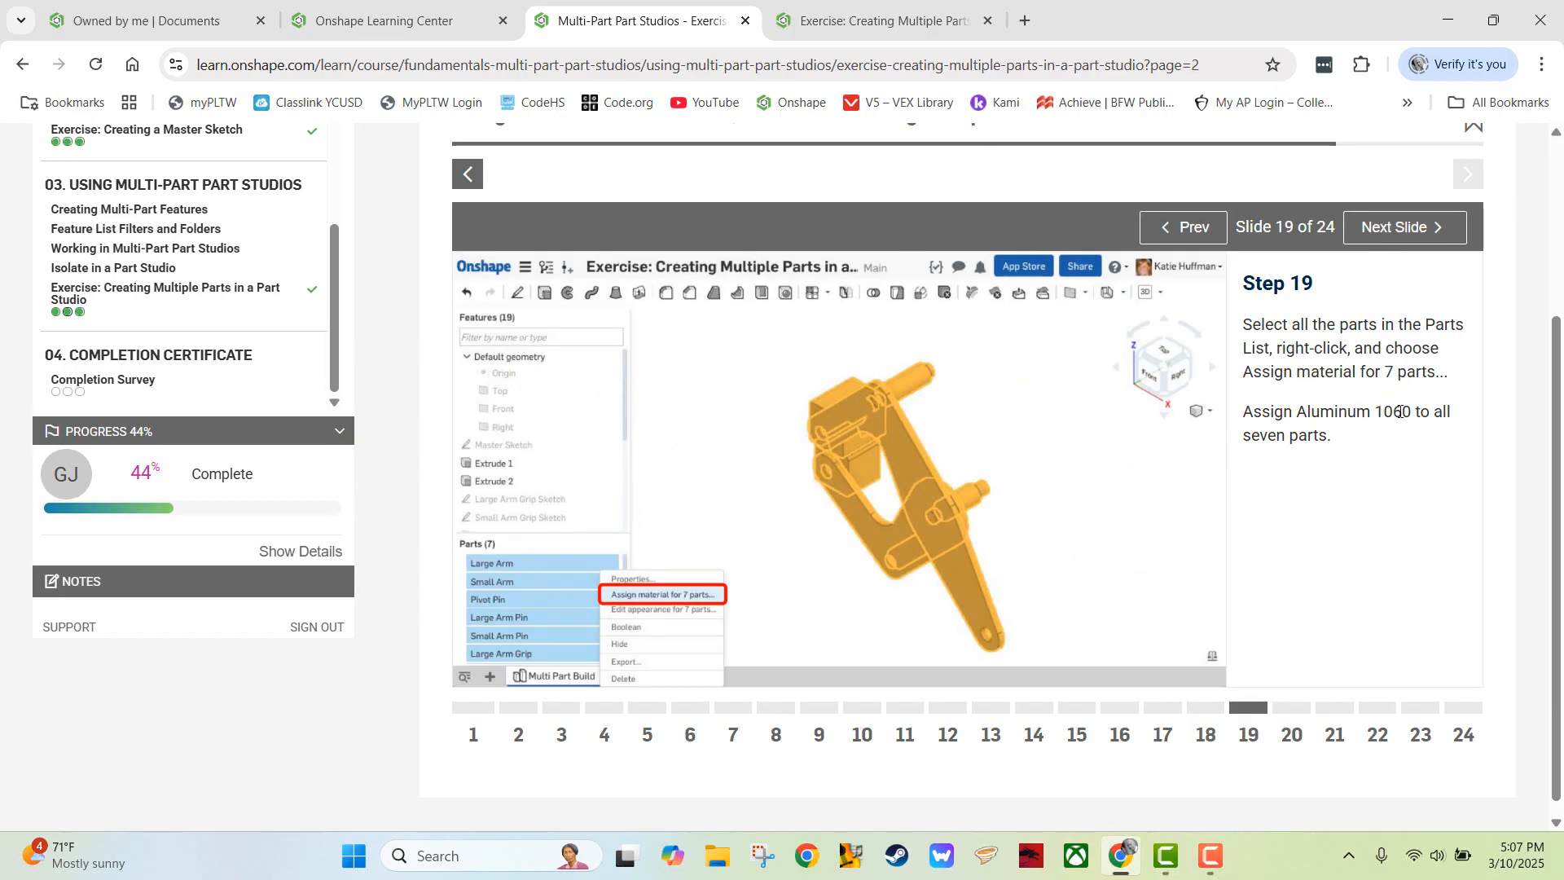
pyautogui.click(933, 18)
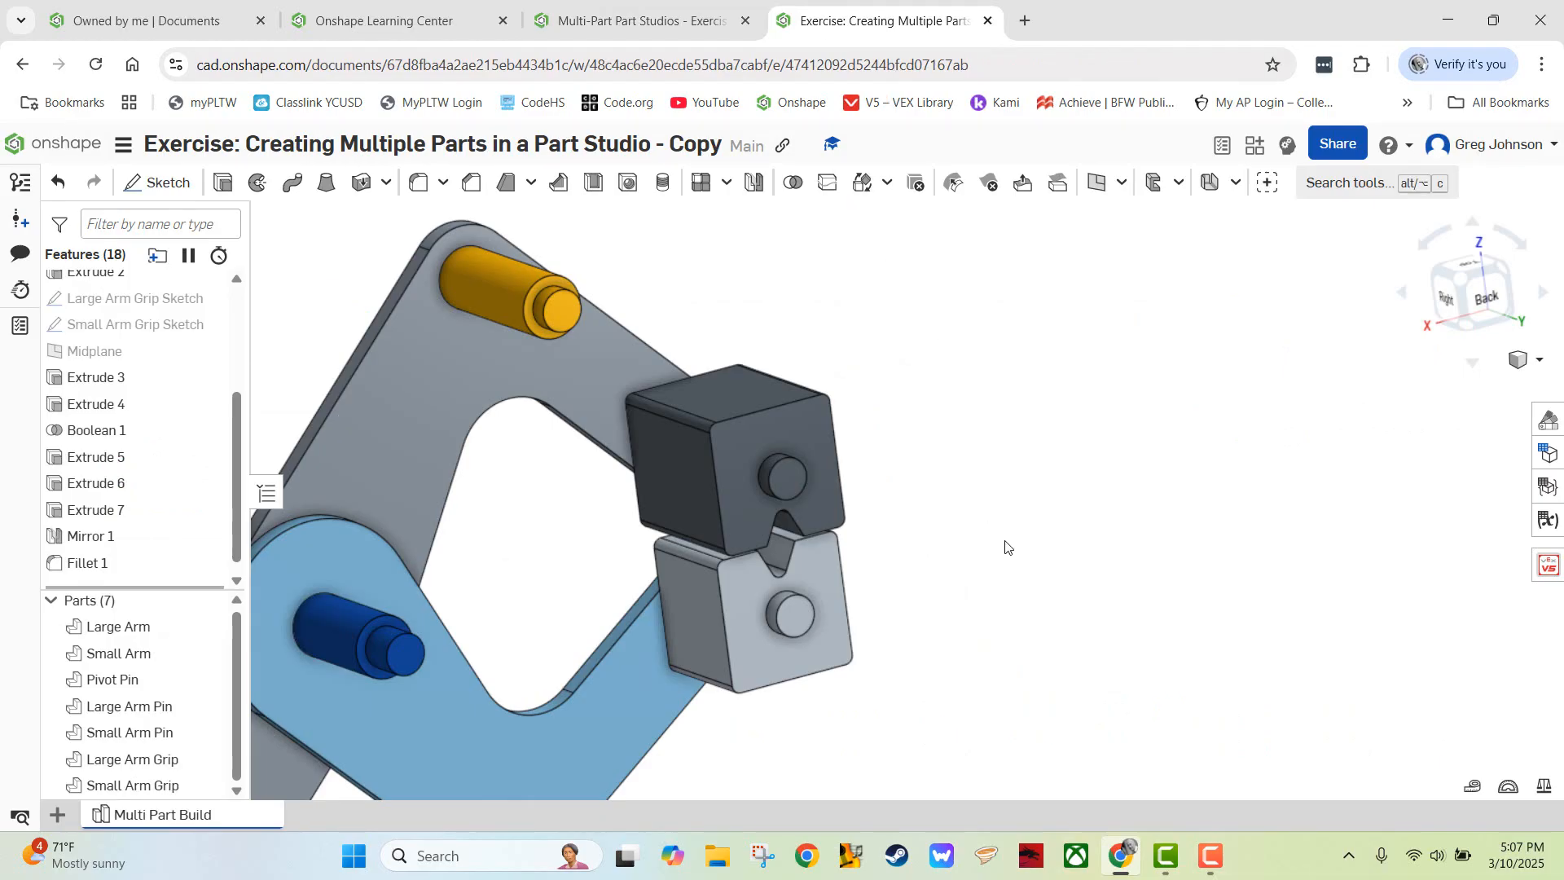
# - Show the model in isometric view and assign Aluminum - 1060 from the Onshape Material Library to all seven parts
pyautogui.rightClick(1070, 544)
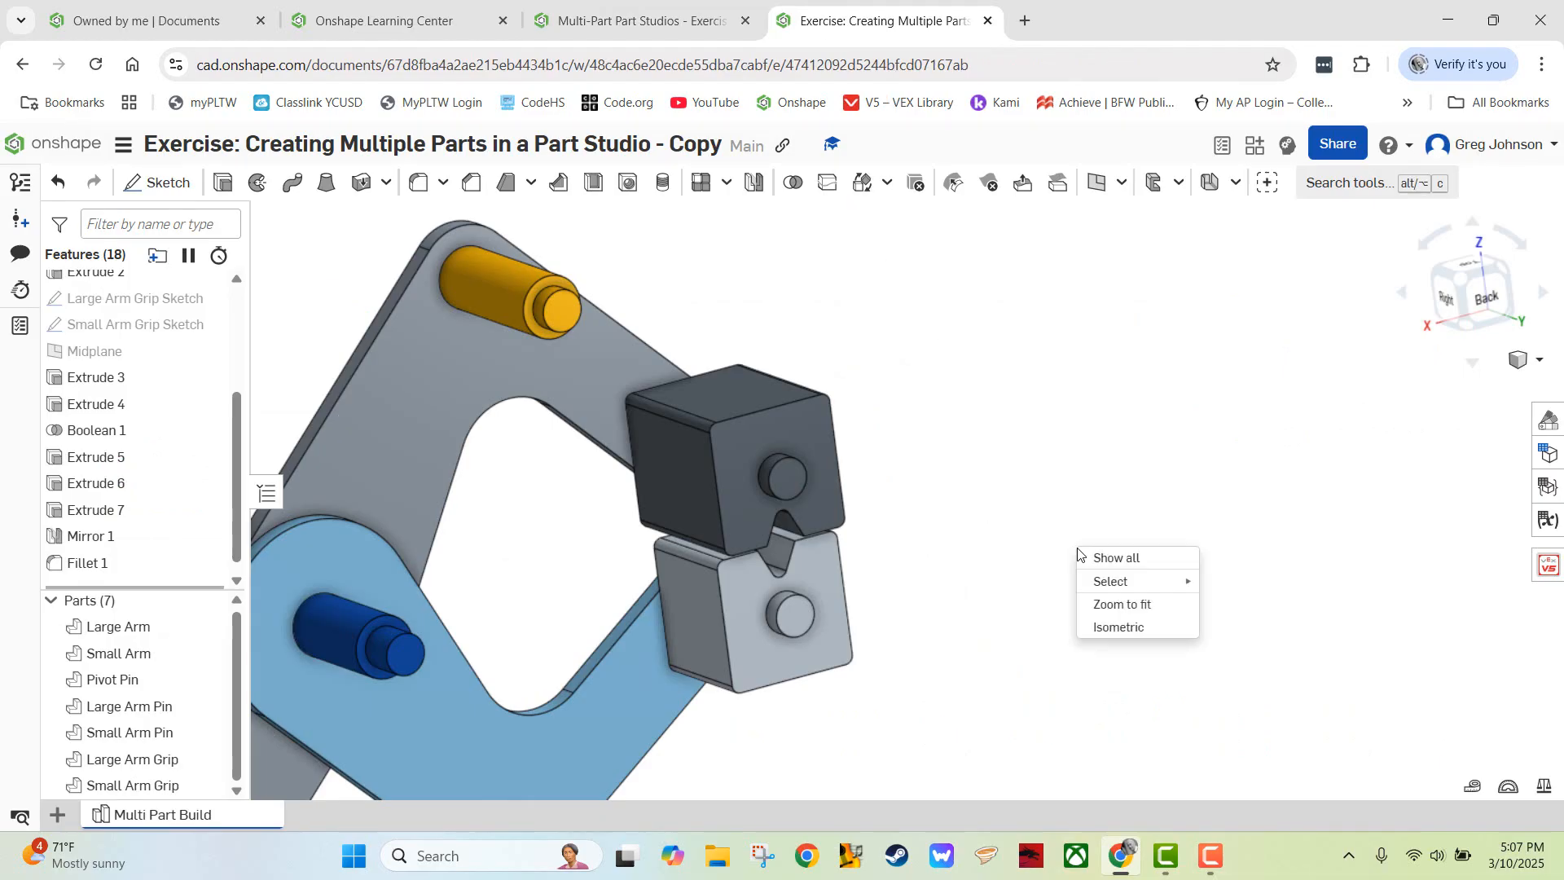
pyautogui.click(1108, 627)
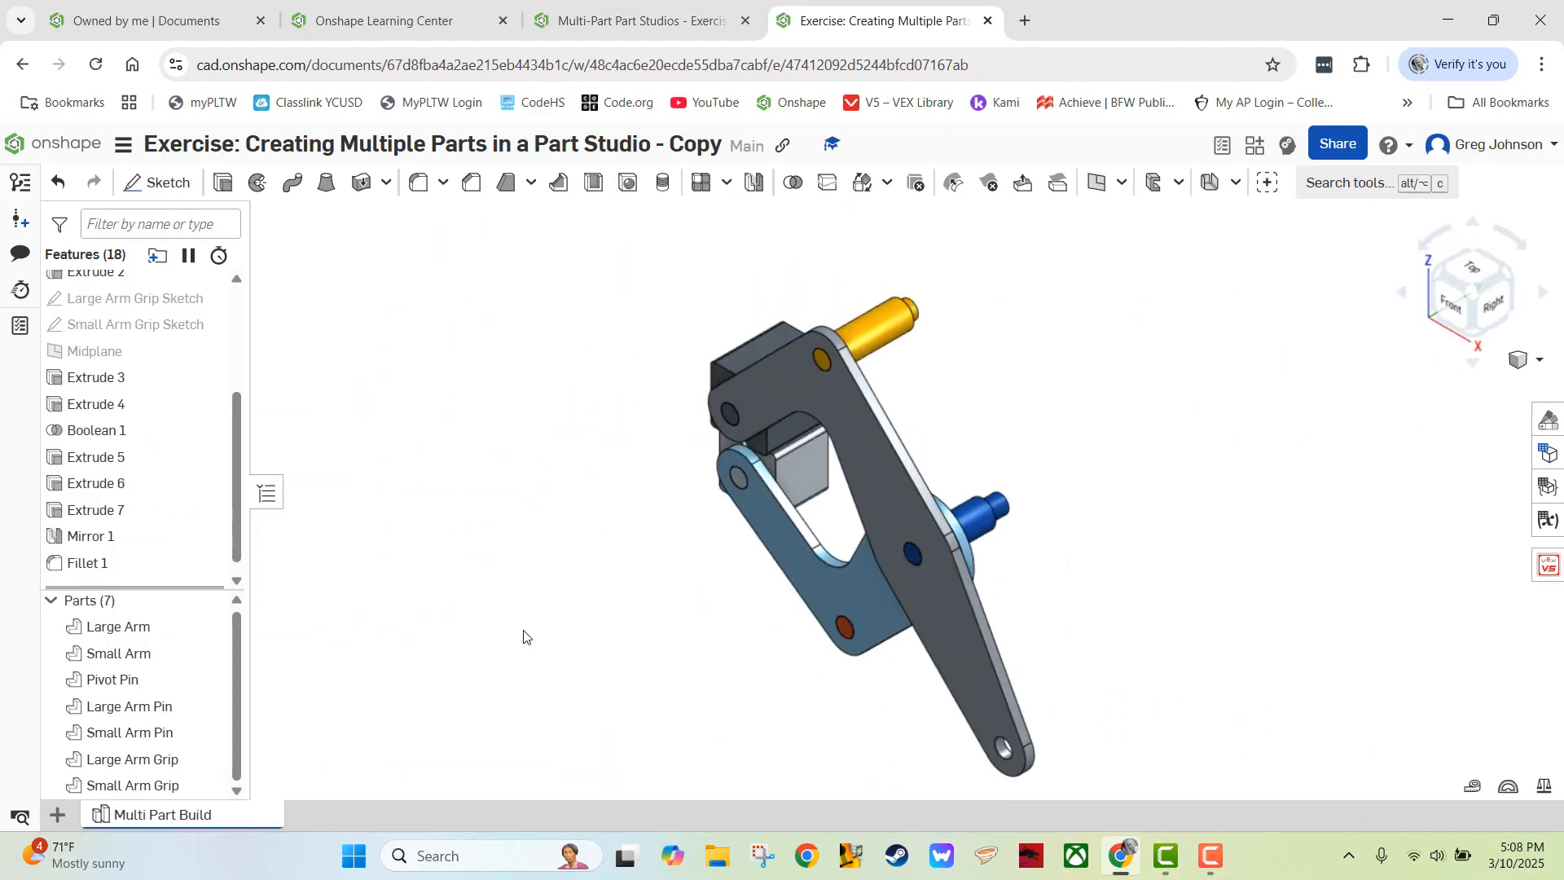
pyautogui.click(184, 640)
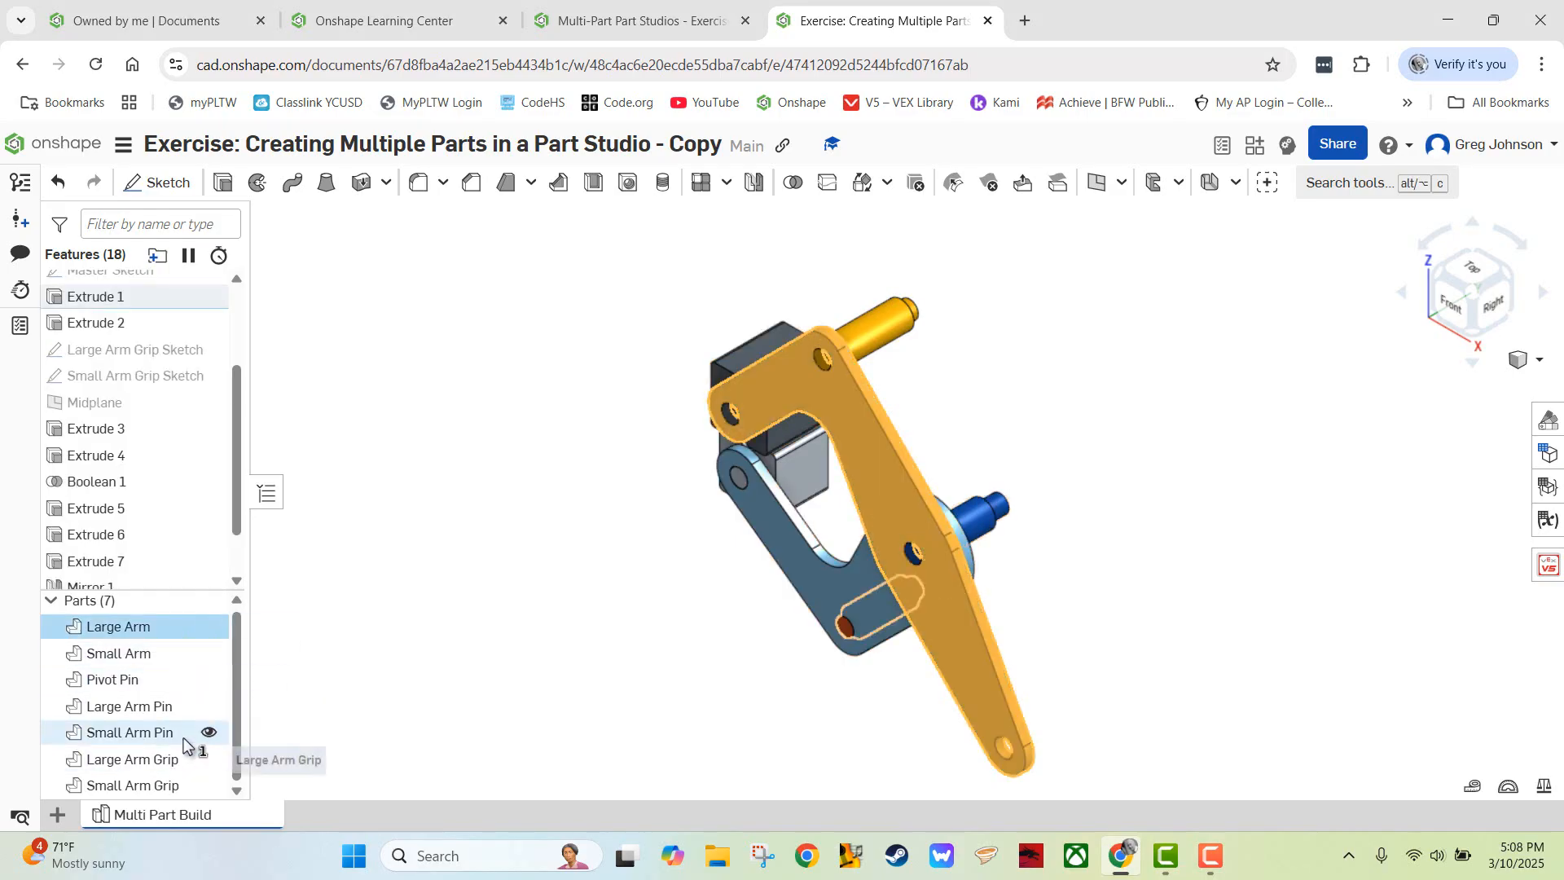
pyautogui.keyDown('shift'); pyautogui.click(169, 789); pyautogui.keyUp('shift')
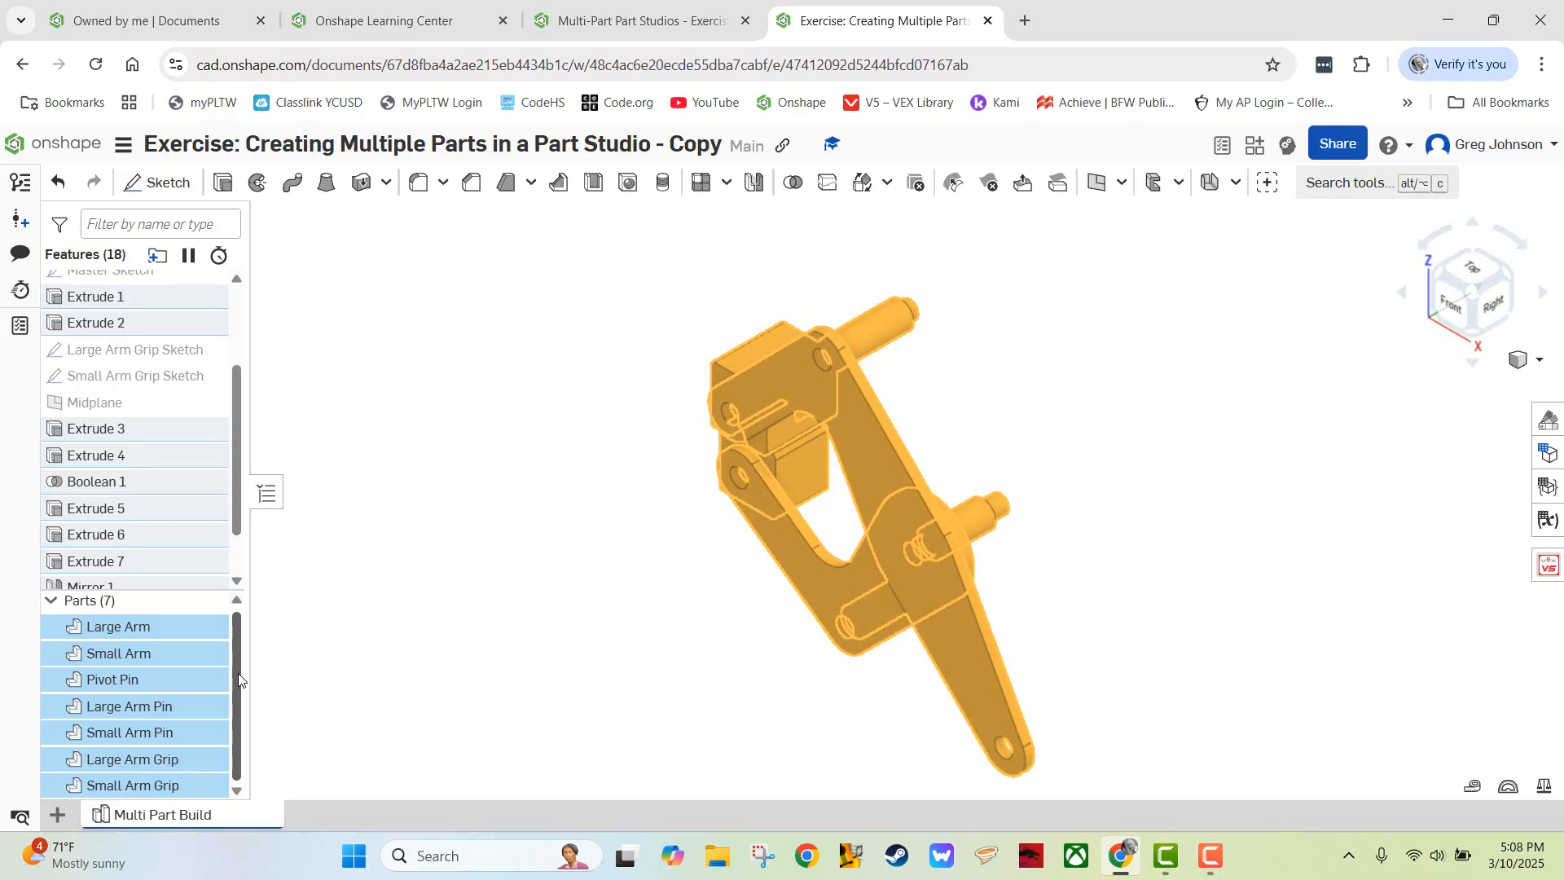
pyautogui.rightClick(152, 636)
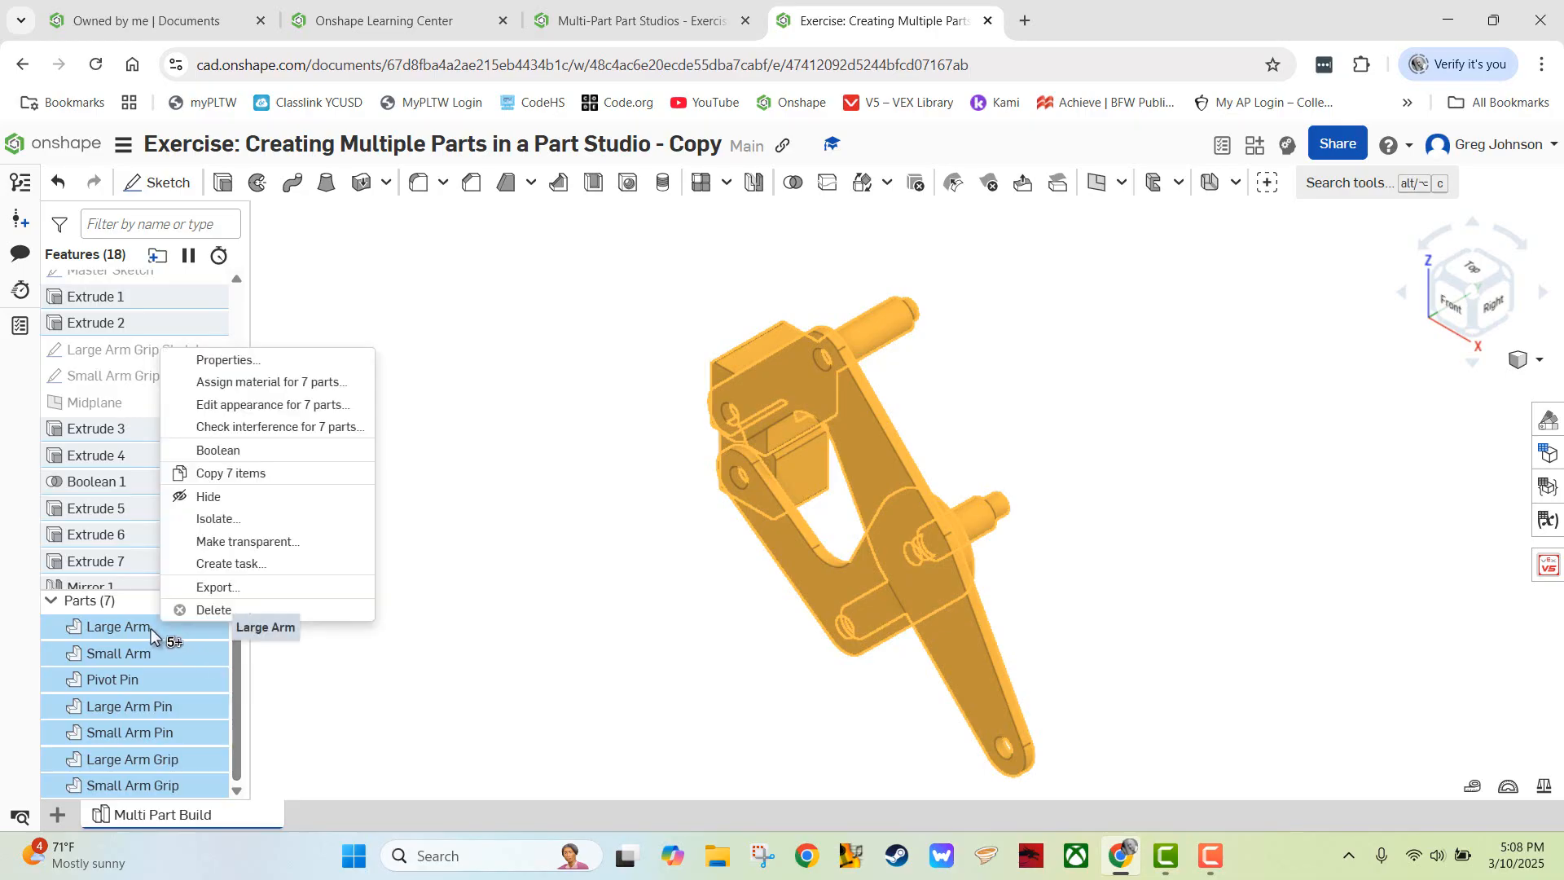
pyautogui.click(252, 385)
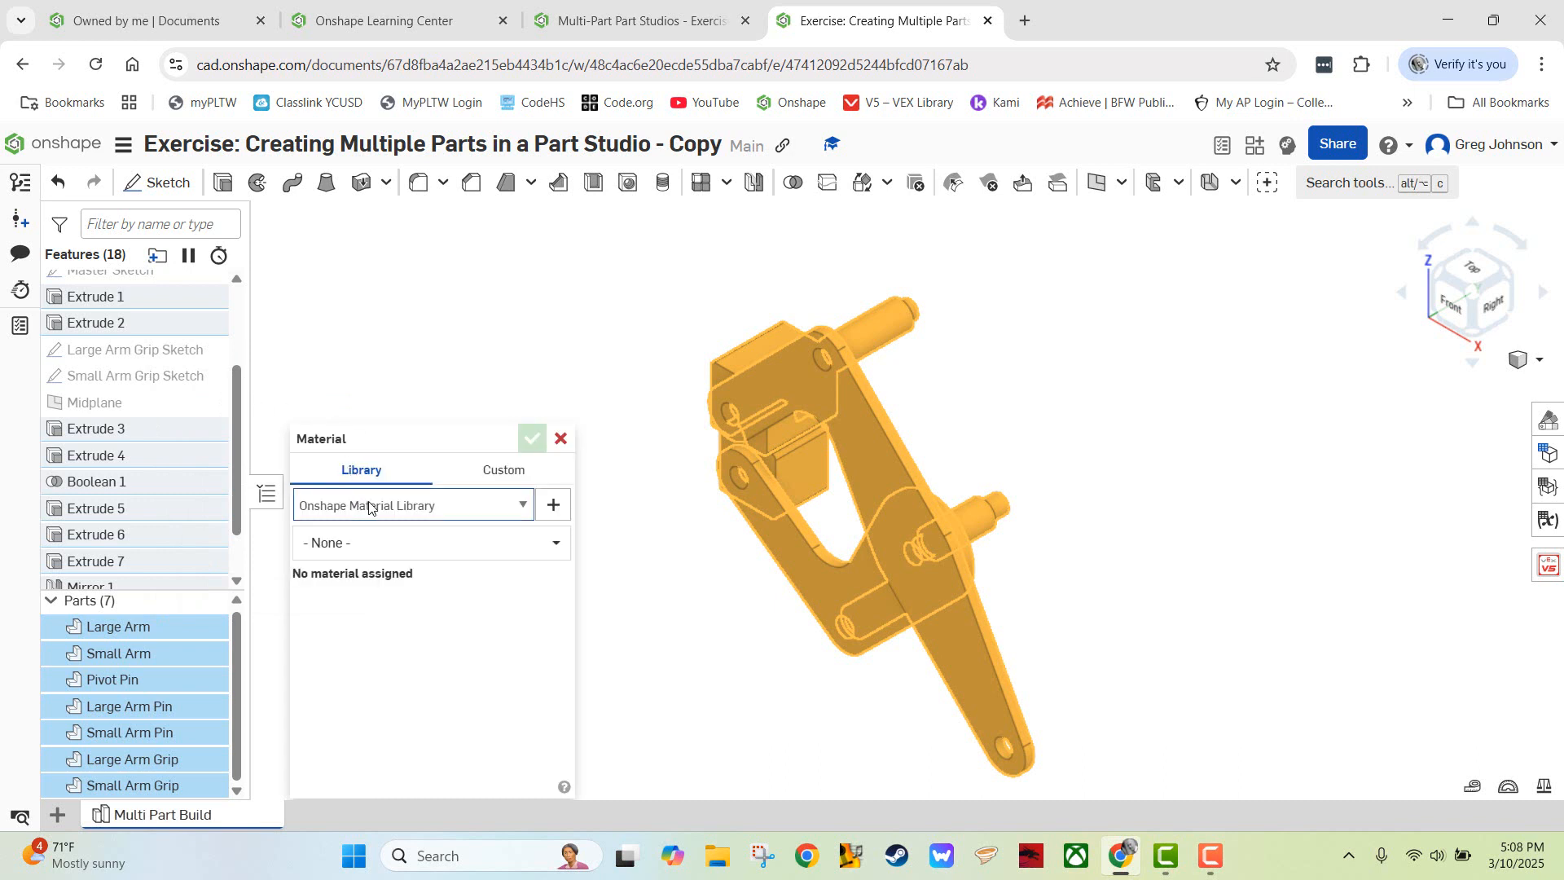
pyautogui.click(369, 506)
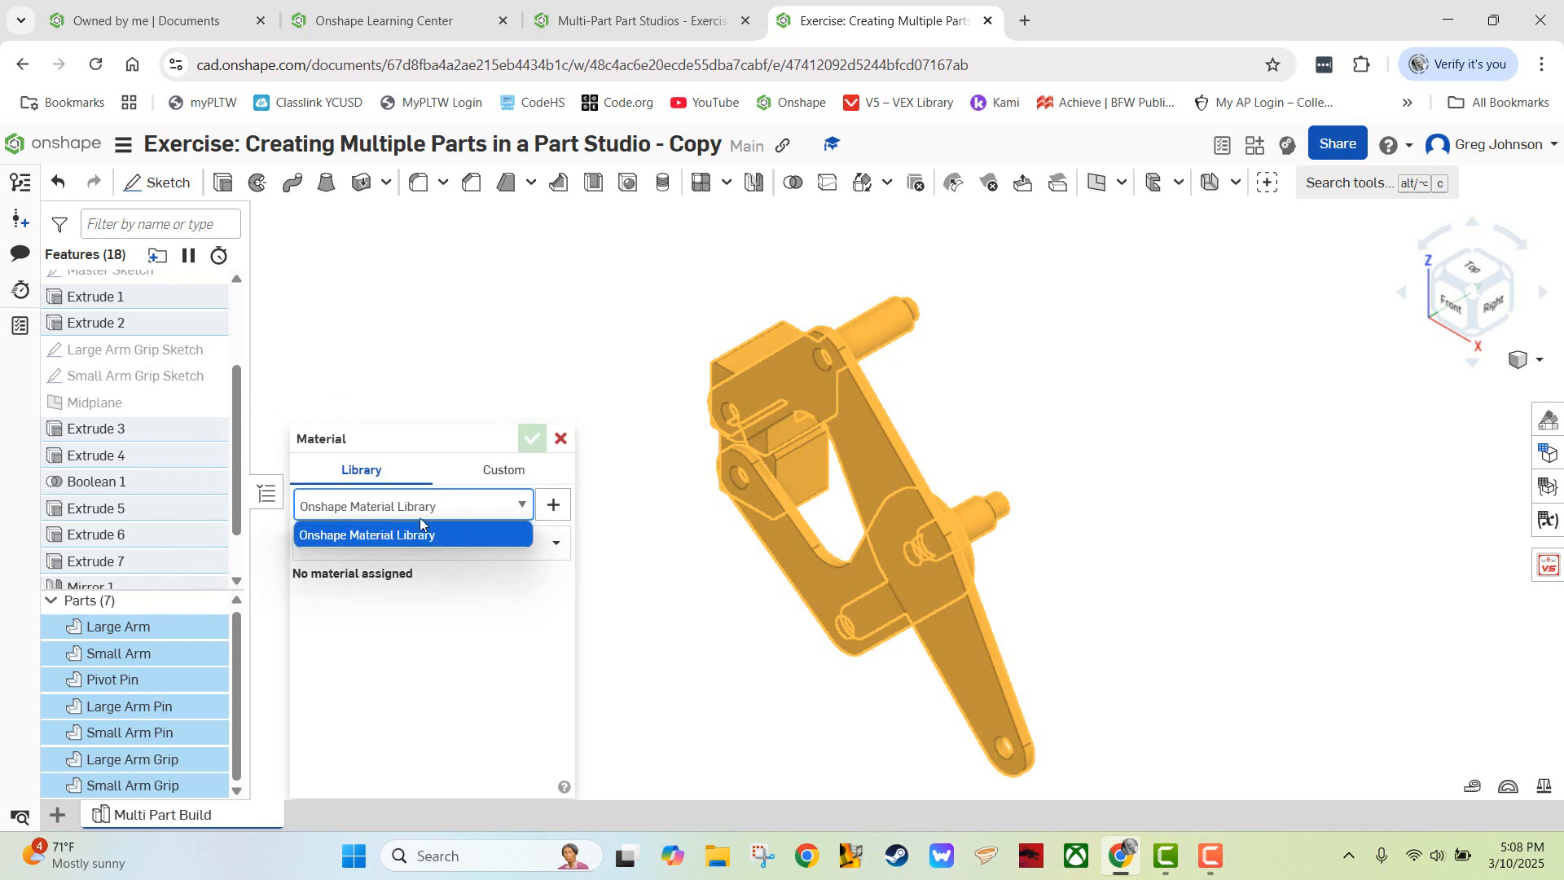
pyautogui.click(426, 391)
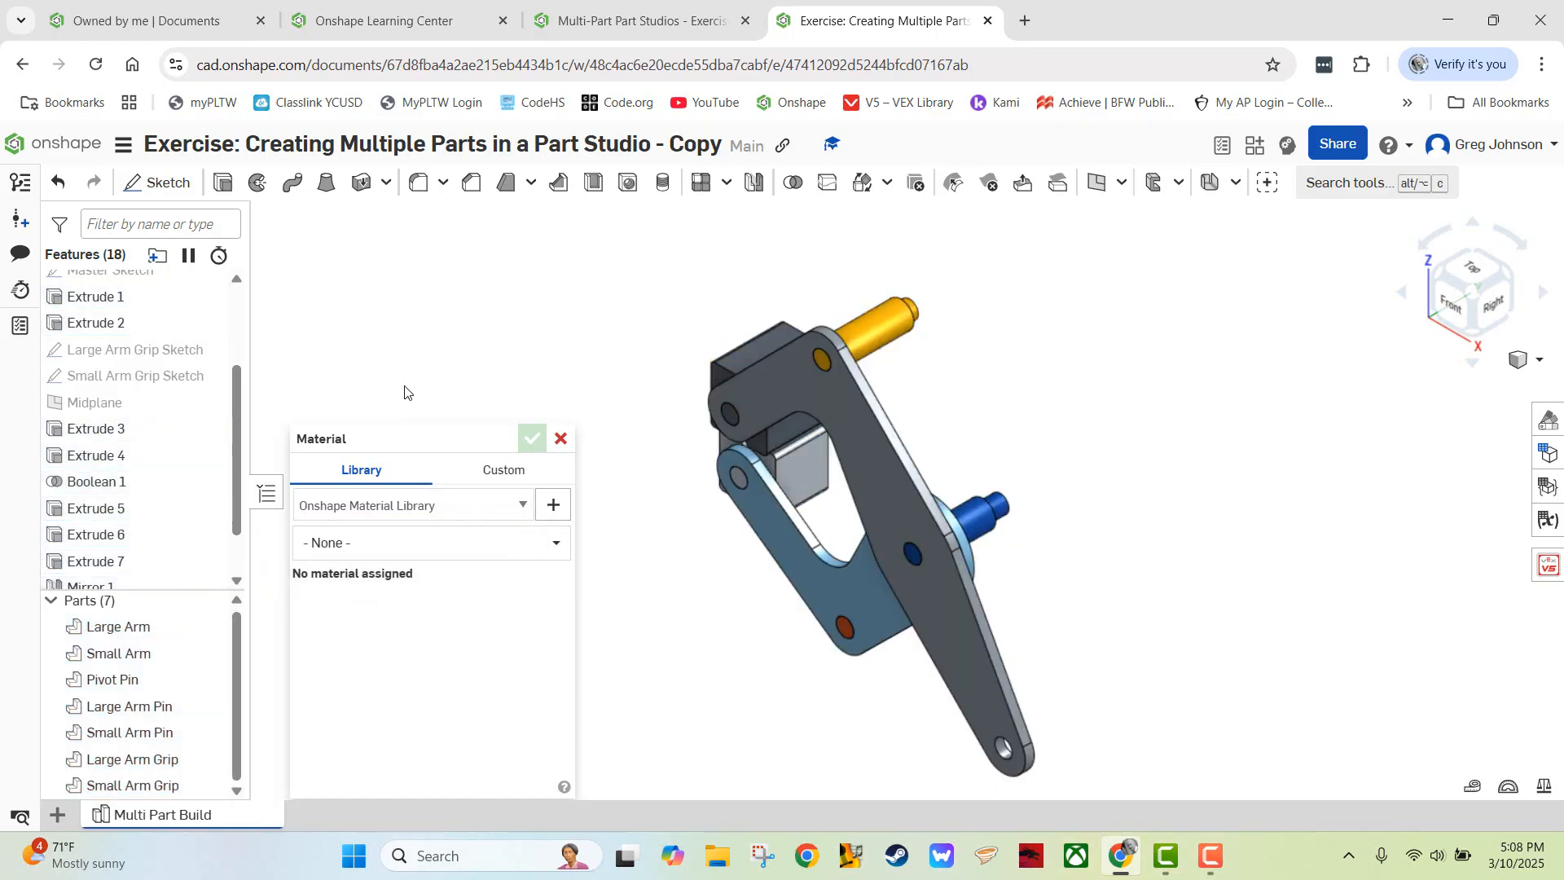
pyautogui.click(382, 551)
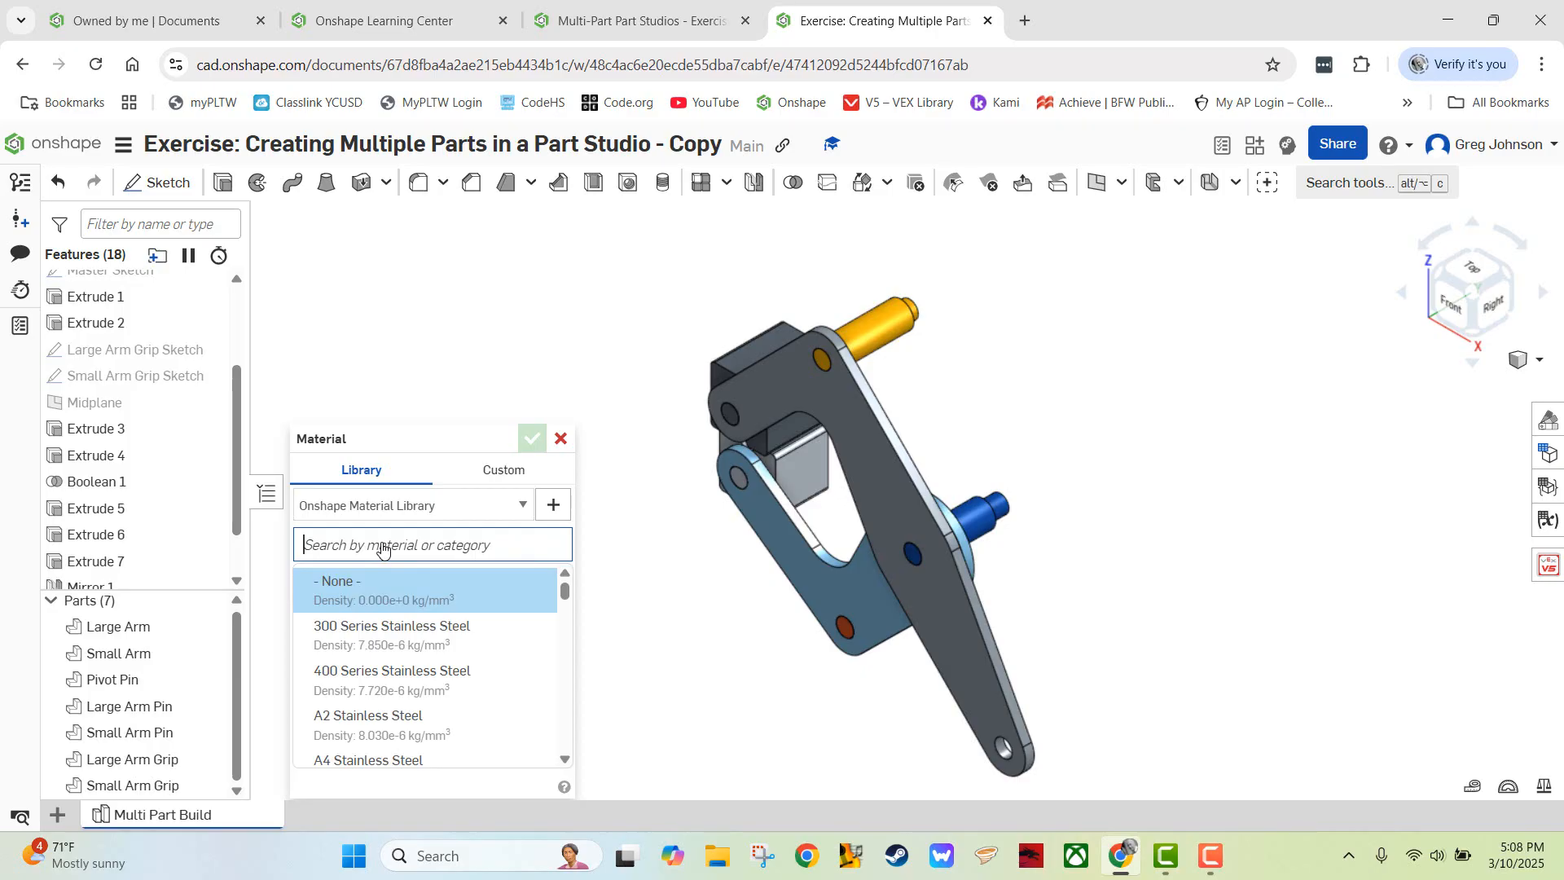
pyautogui.write('alum')
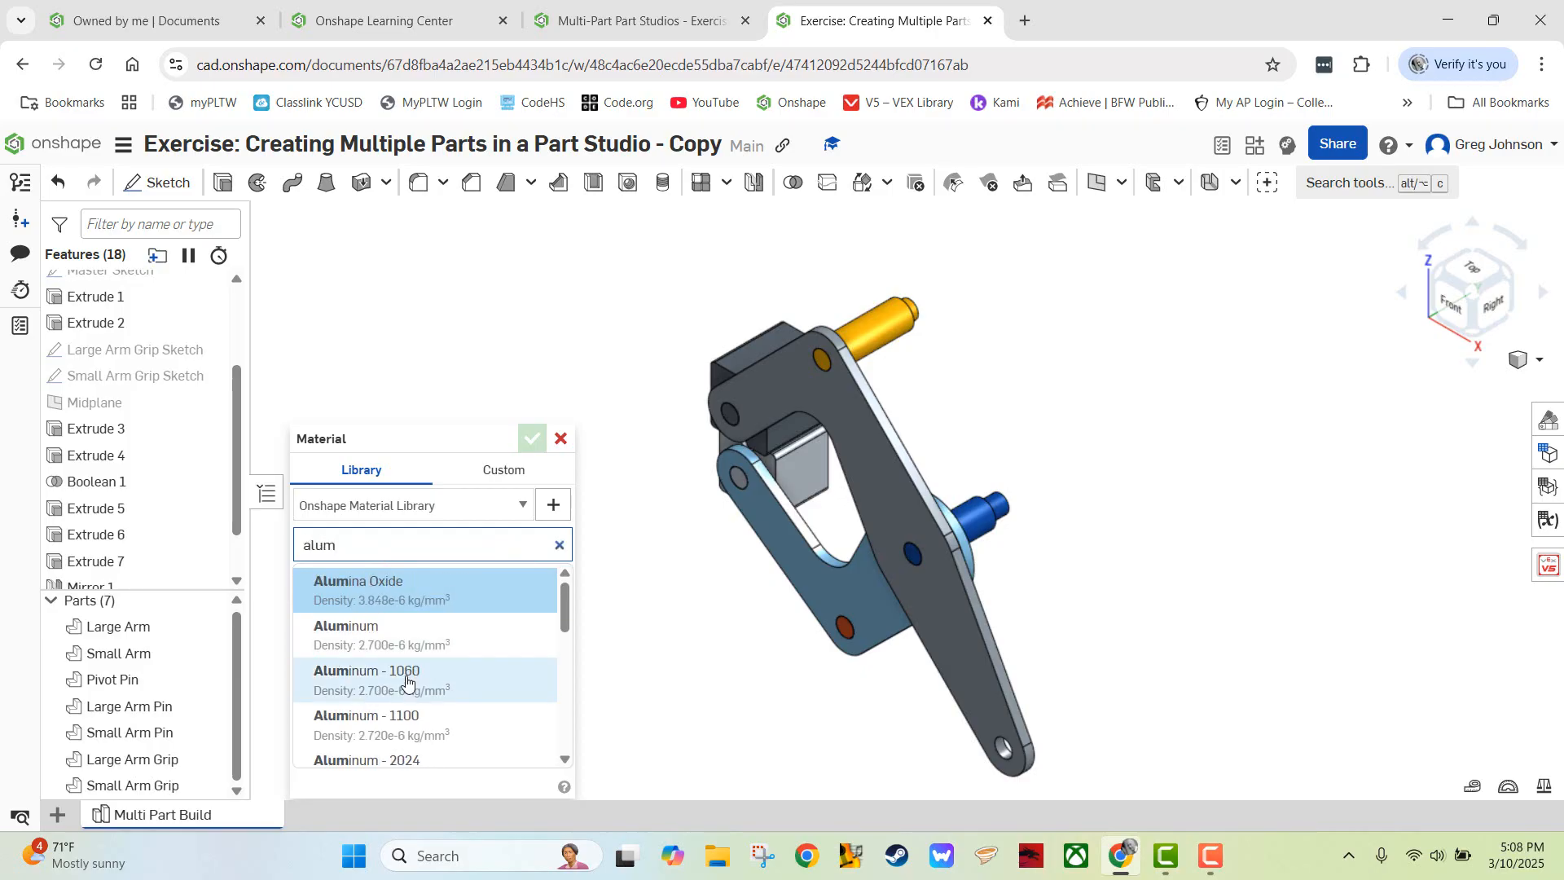
pyautogui.click(448, 682)
pyautogui.click(532, 439)
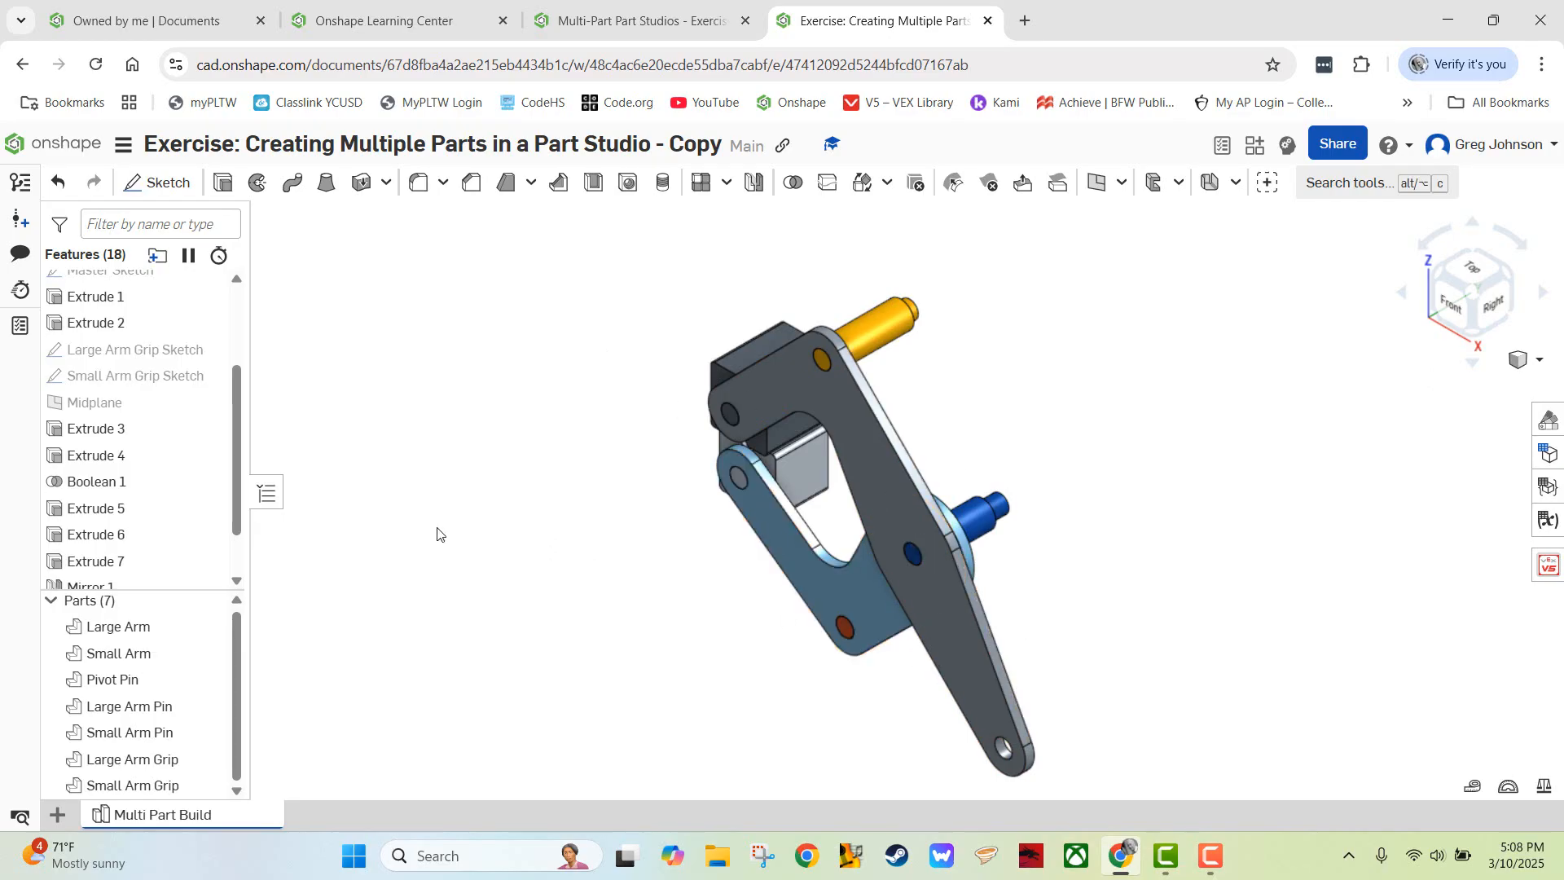
# - Read the Step 20 recap and the Step 21 design change instructions in the learning course and return to the Part Studio
pyautogui.click(680, 31)
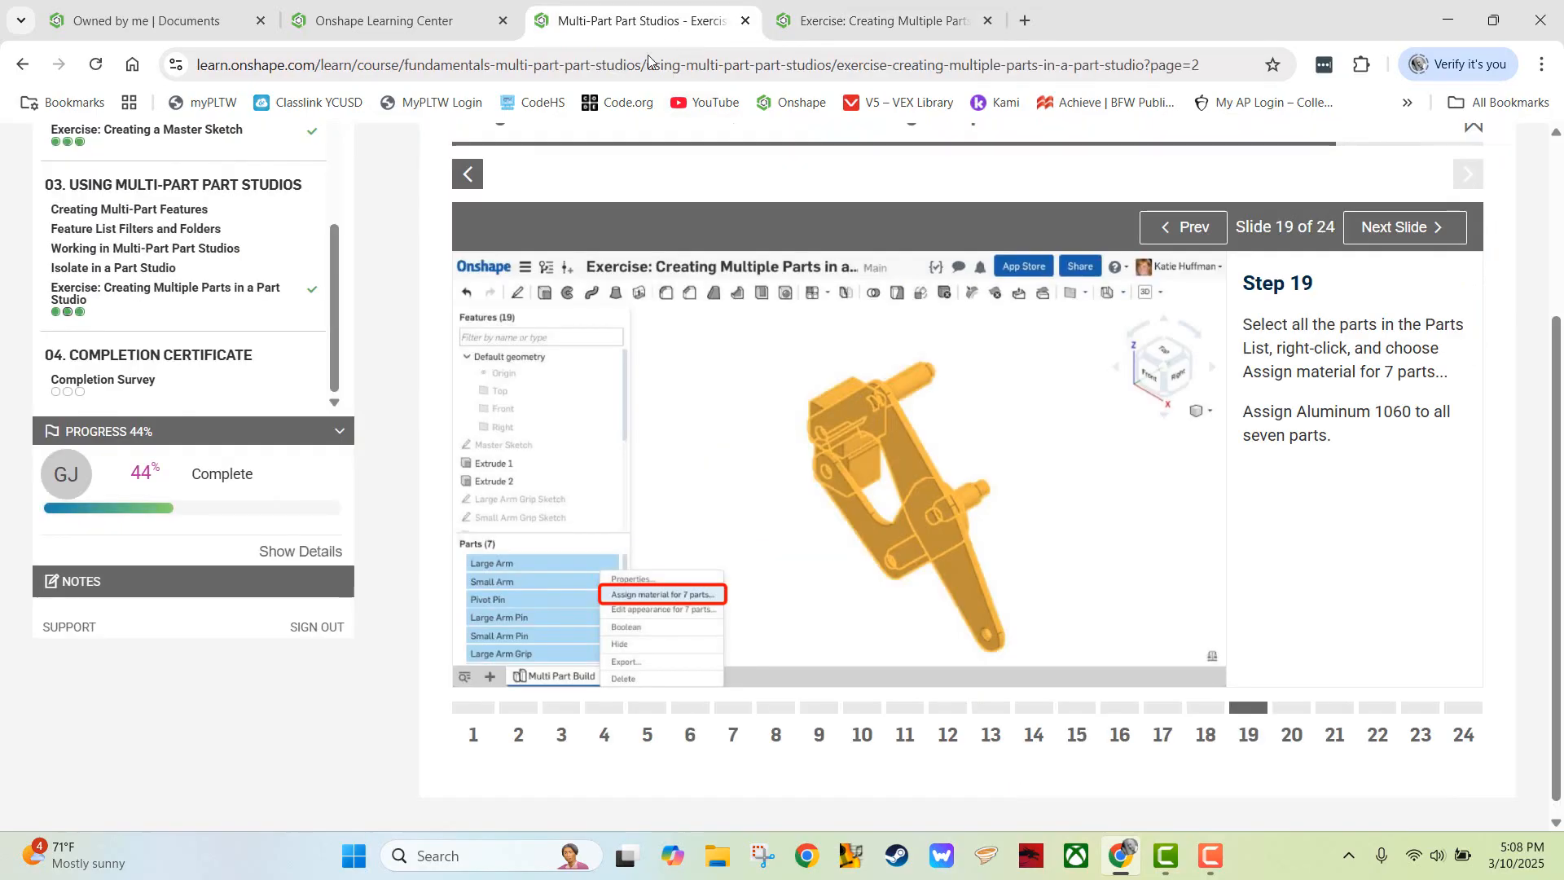
pyautogui.click(1380, 229)
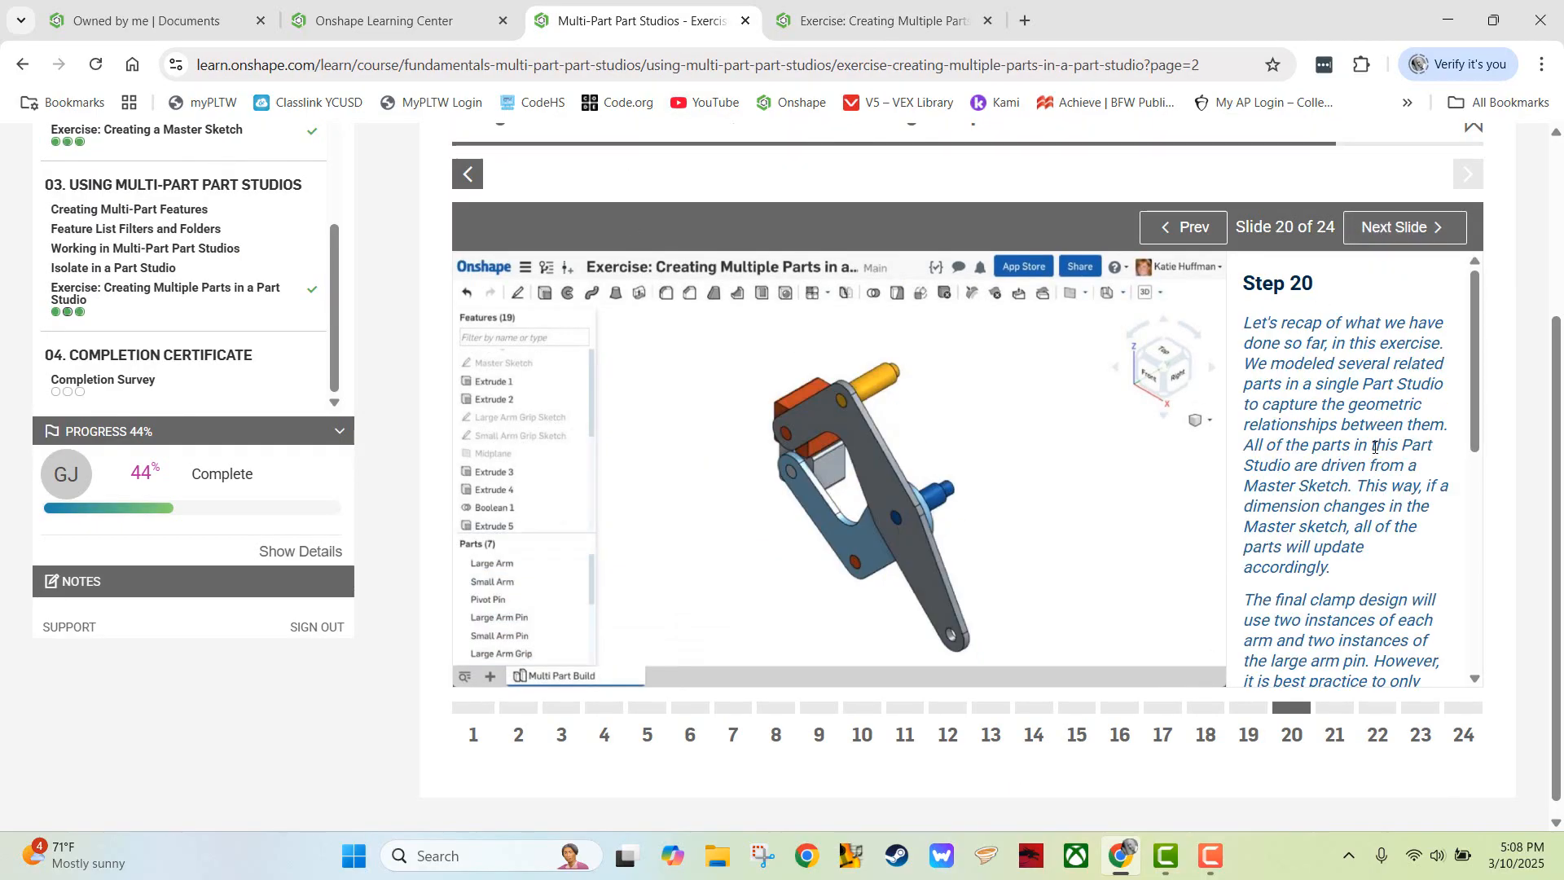
pyautogui.scroll(-6, 1350, 429)
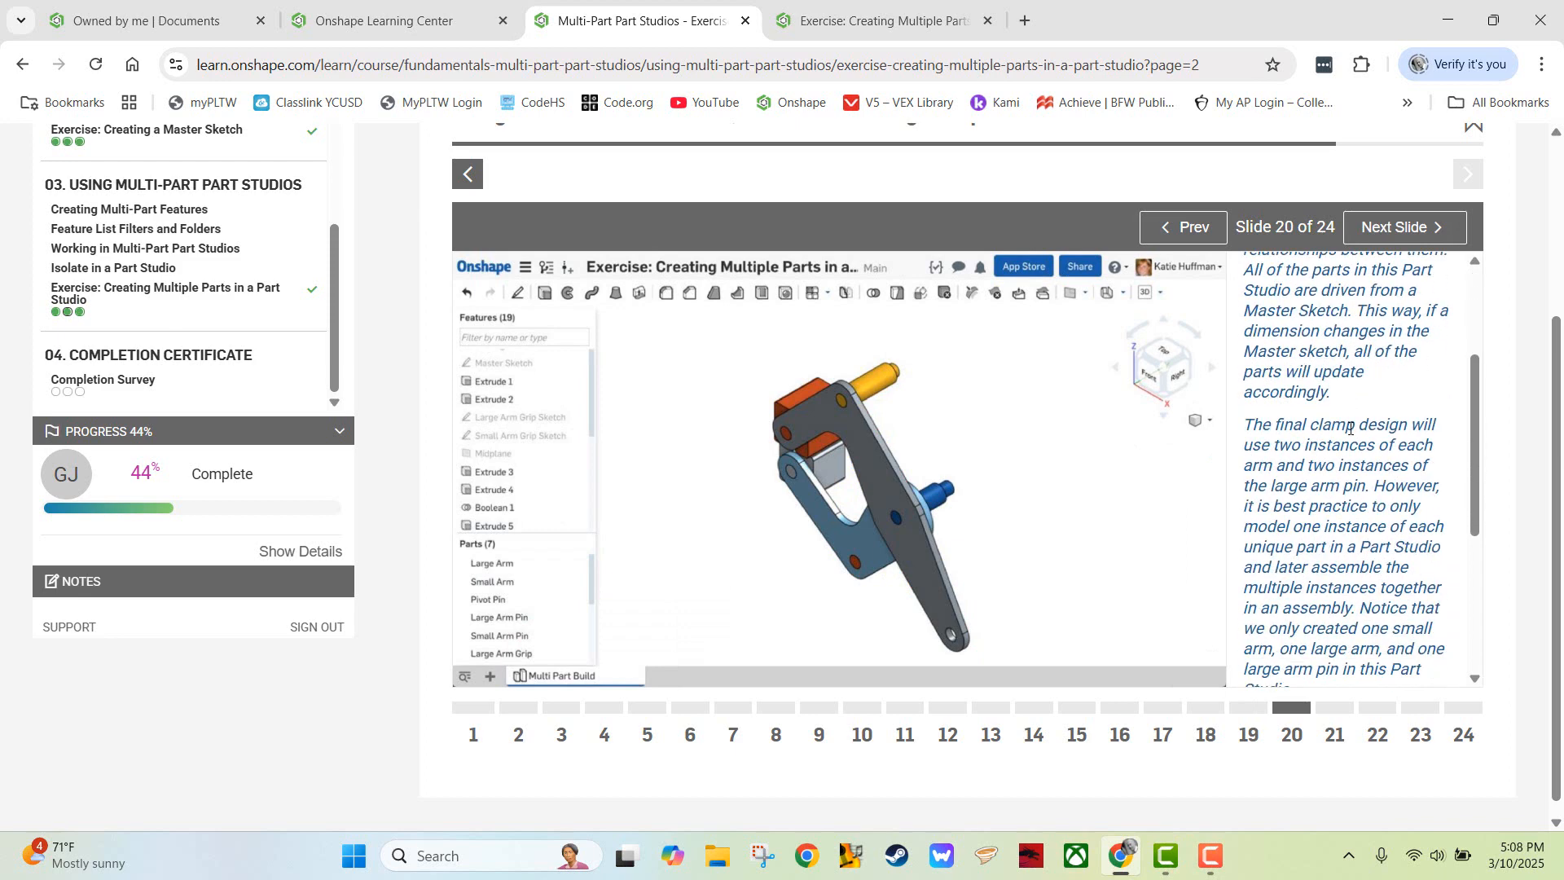
pyautogui.click(1395, 230)
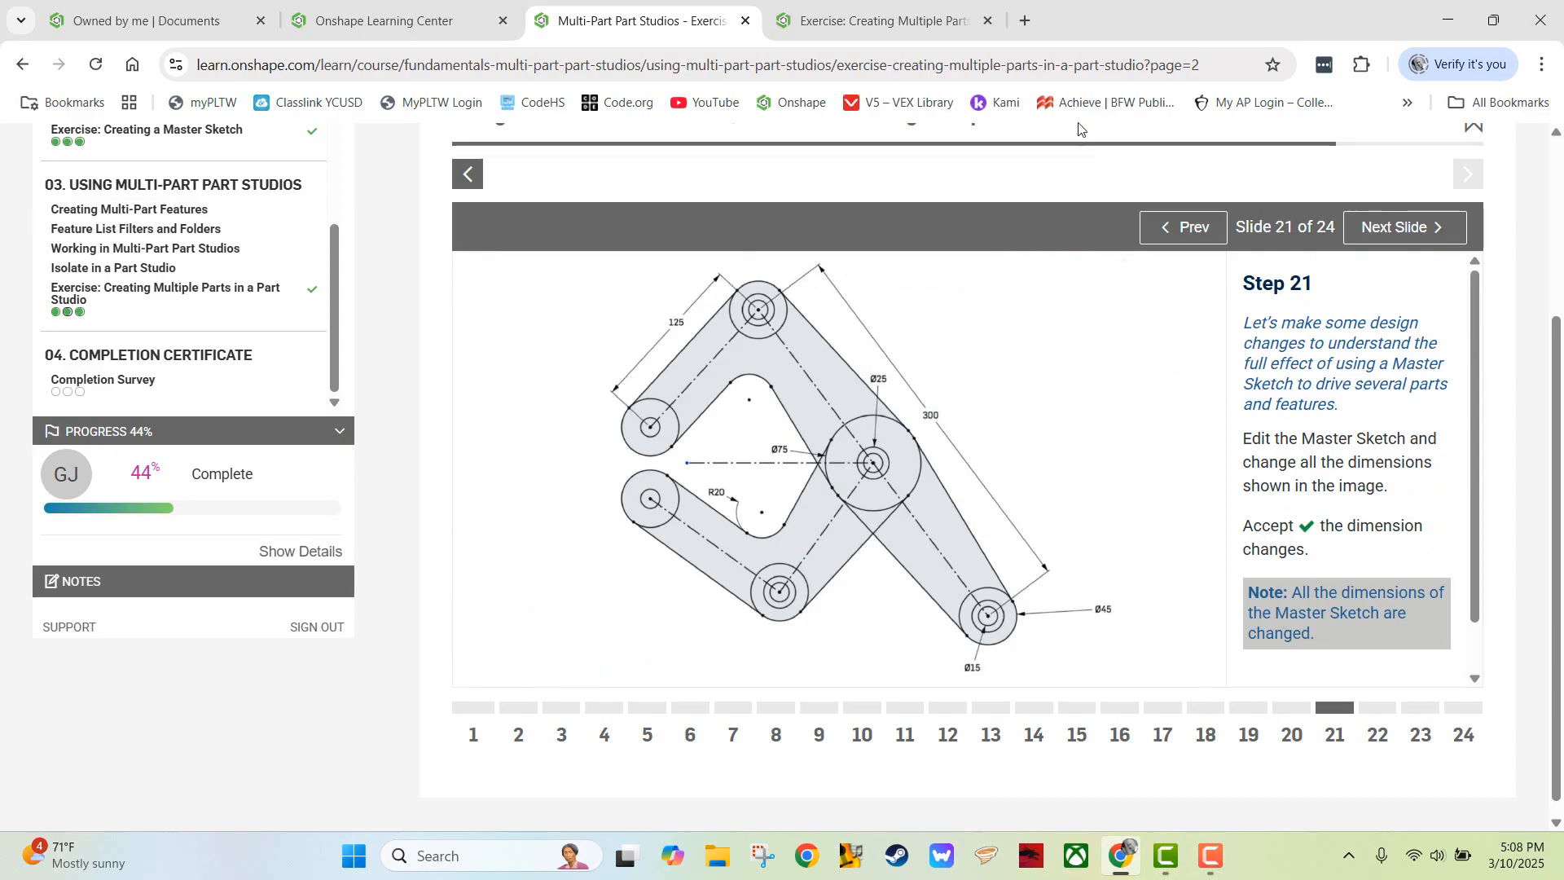
pyautogui.click(902, 22)
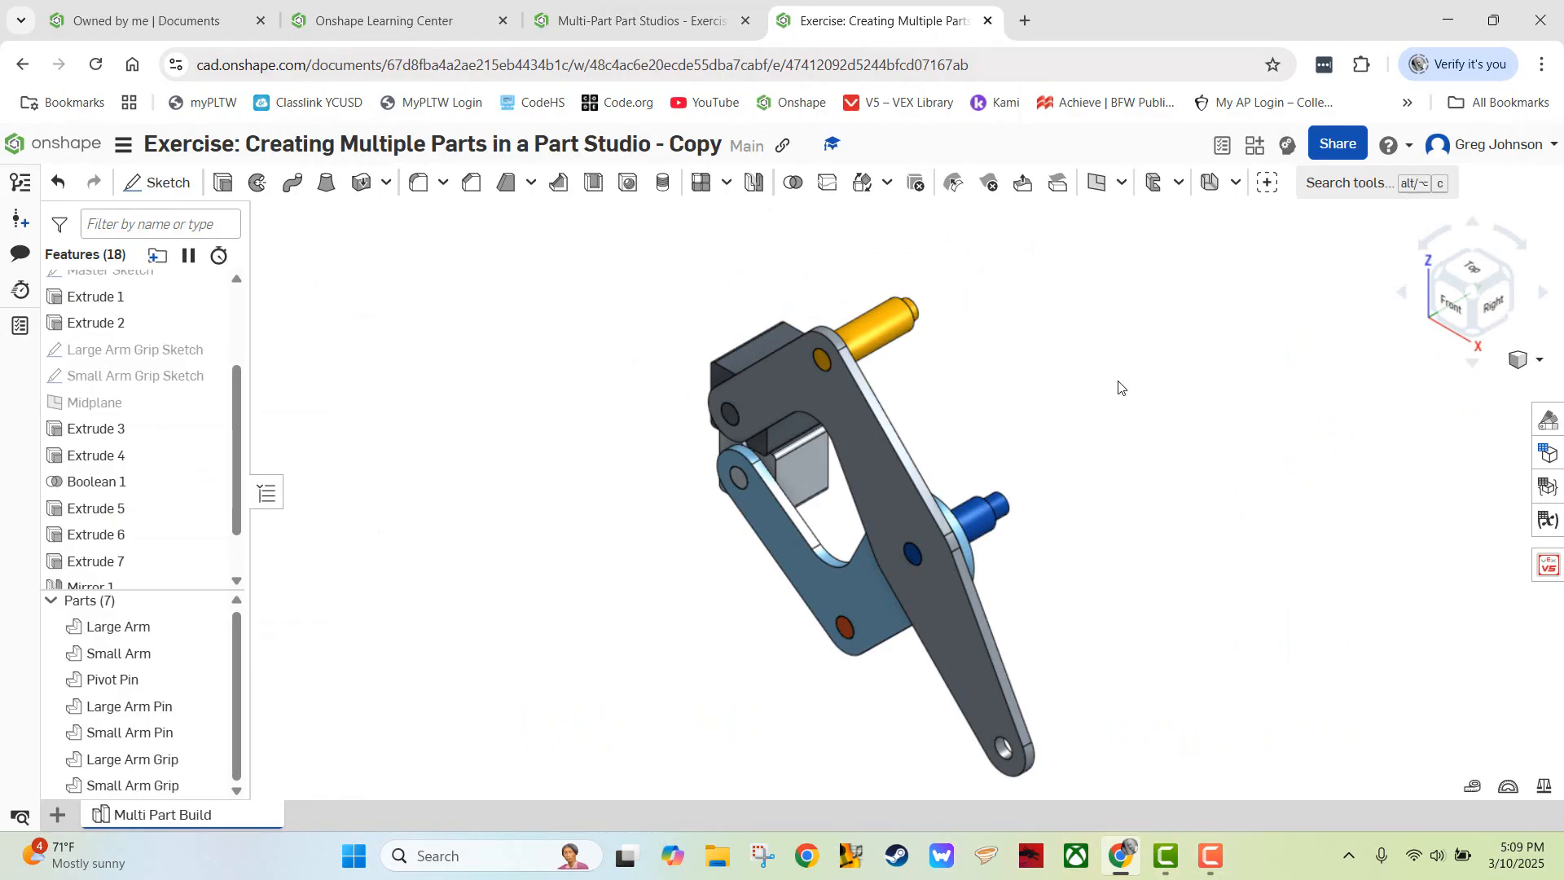
# - Inspect the clamp model from the front and reread the Step 21 Master Sketch dimension changes in the learning course
pyautogui.moveTo(1118, 381); pyautogui.dragTo(1161, 364, button='right')
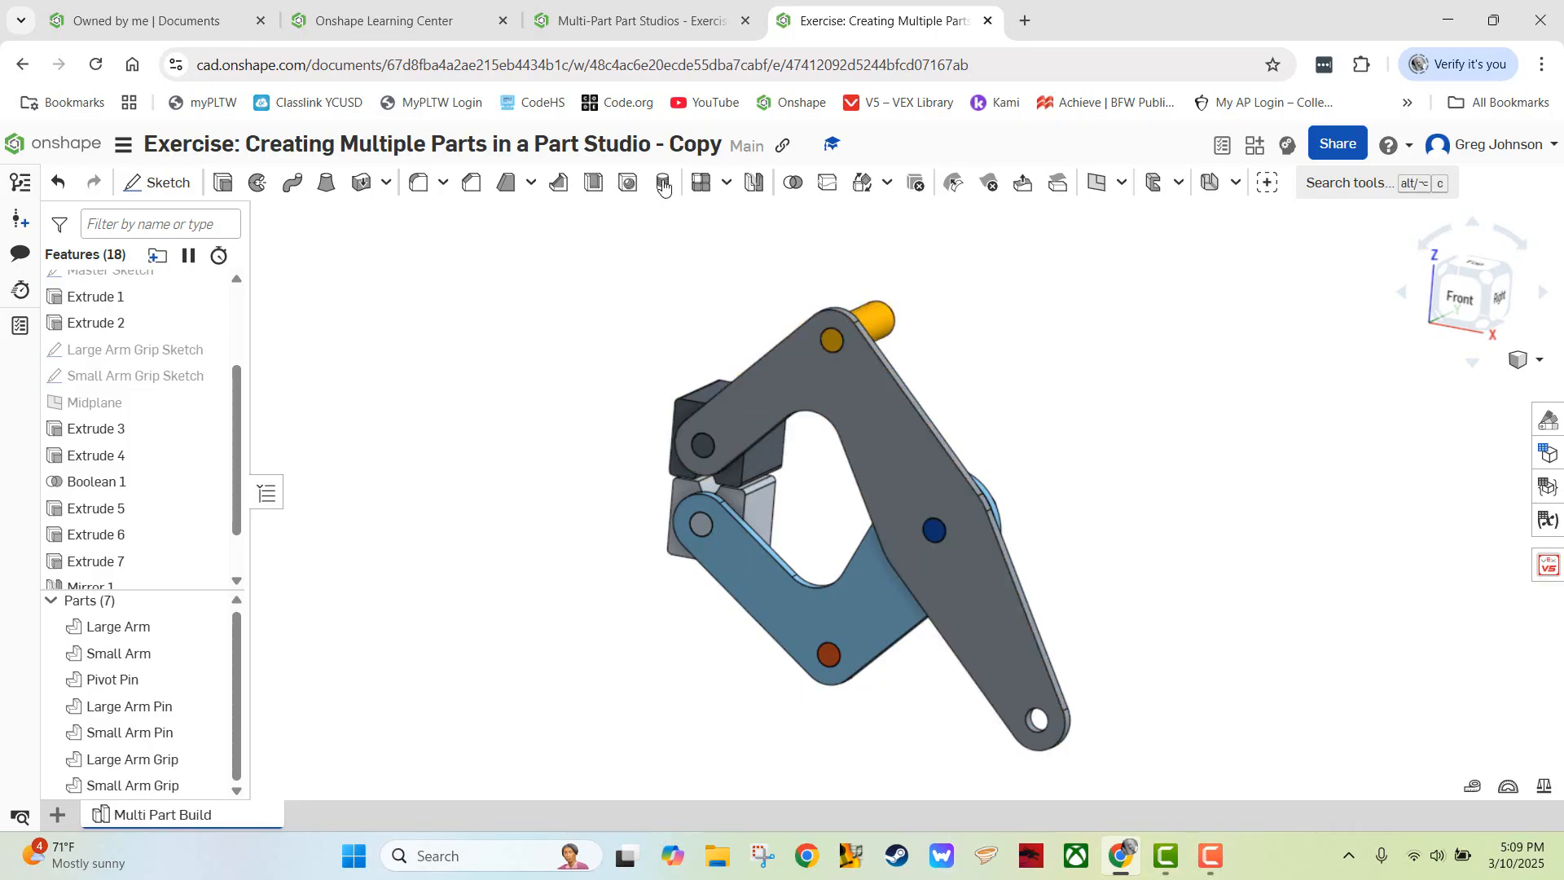
pyautogui.click(610, 21)
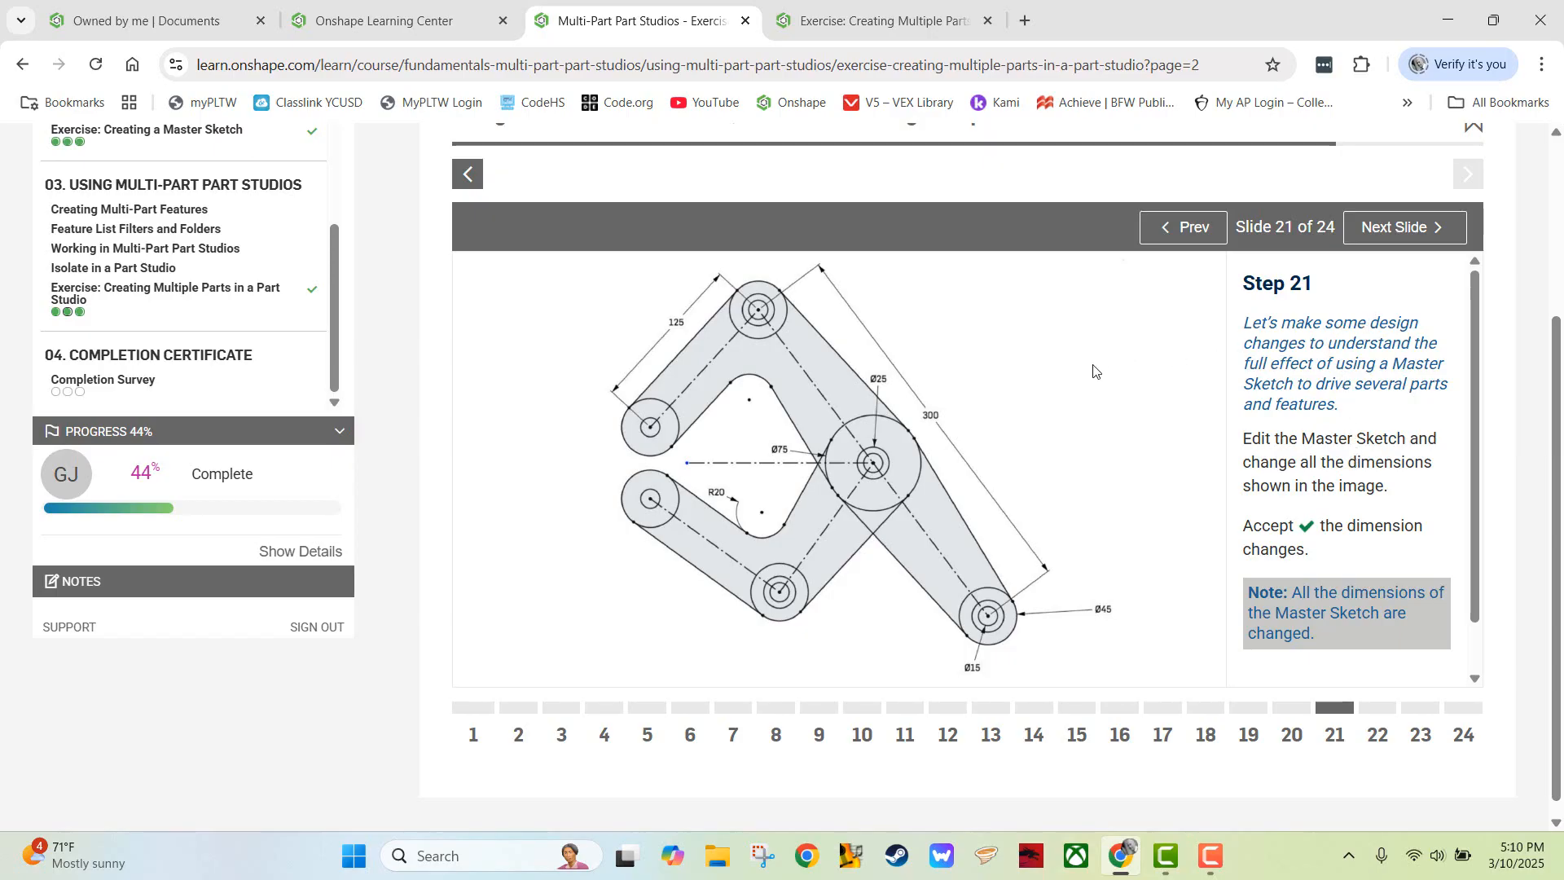
pyautogui.scroll(-1, 1292, 449)
pyautogui.scroll(-1, 1292, 450)
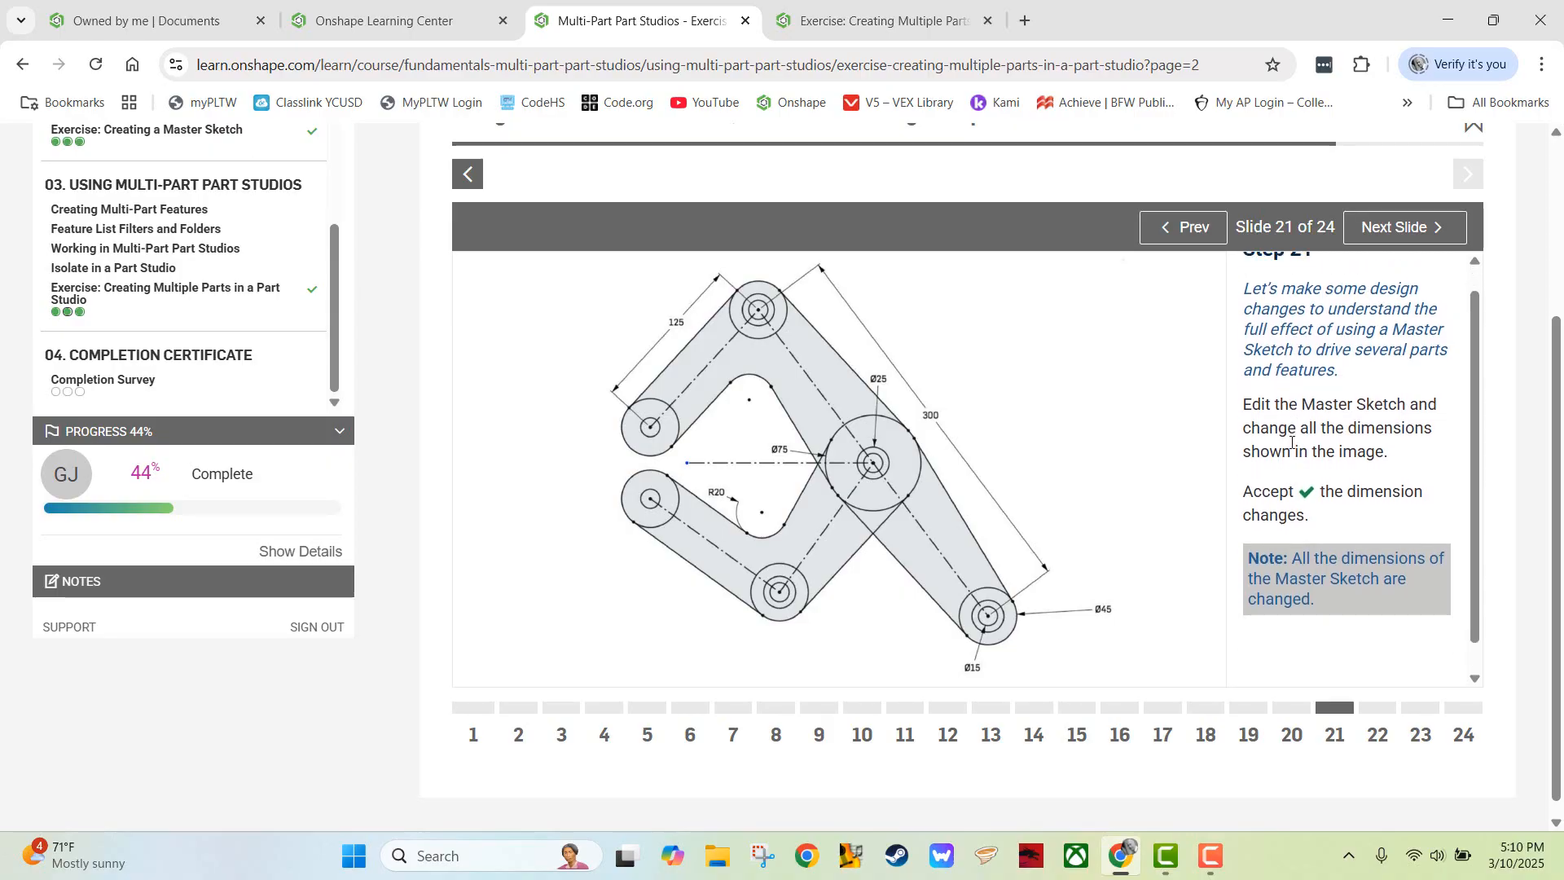
# - Return to the Part Studio, hide all parts, show the Master Sketch and open it for editing
pyautogui.scroll(1, 1276, 440)
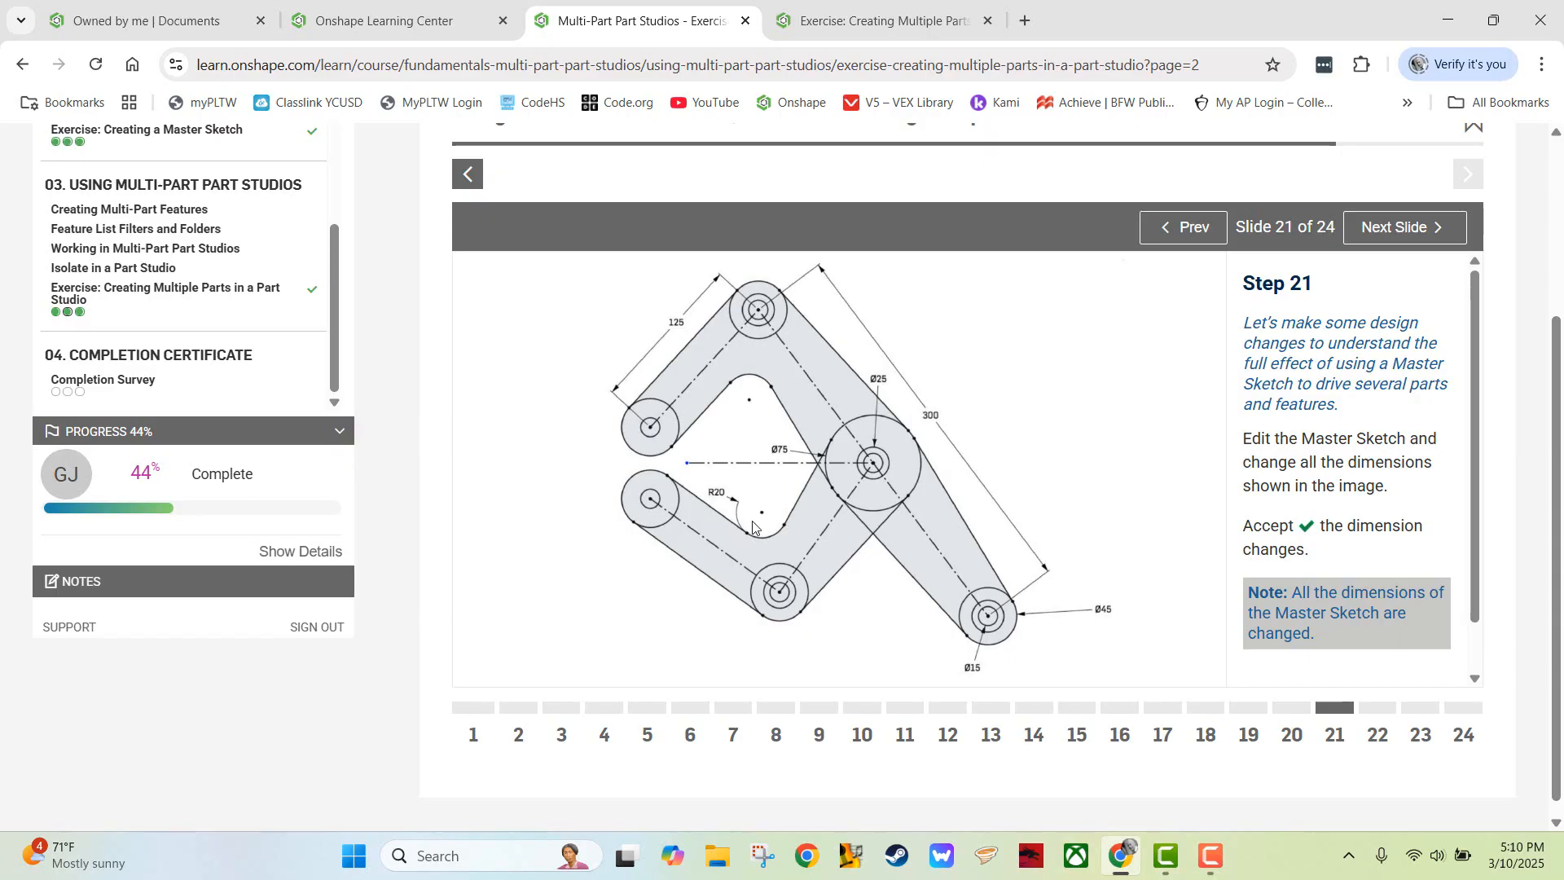
pyautogui.click(916, 17)
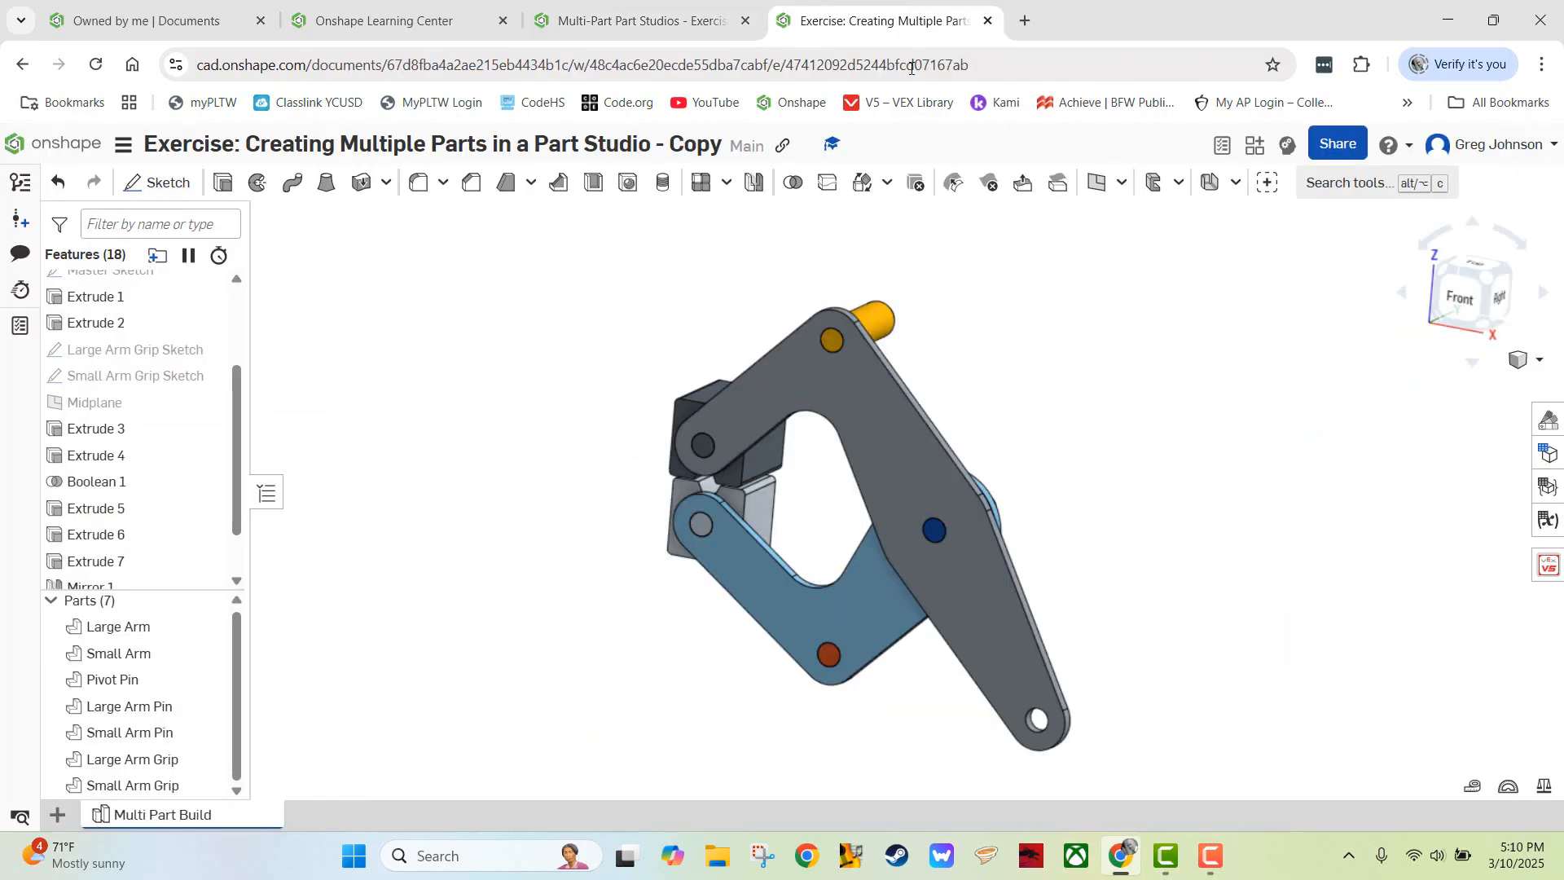
pyautogui.rightClick(127, 635)
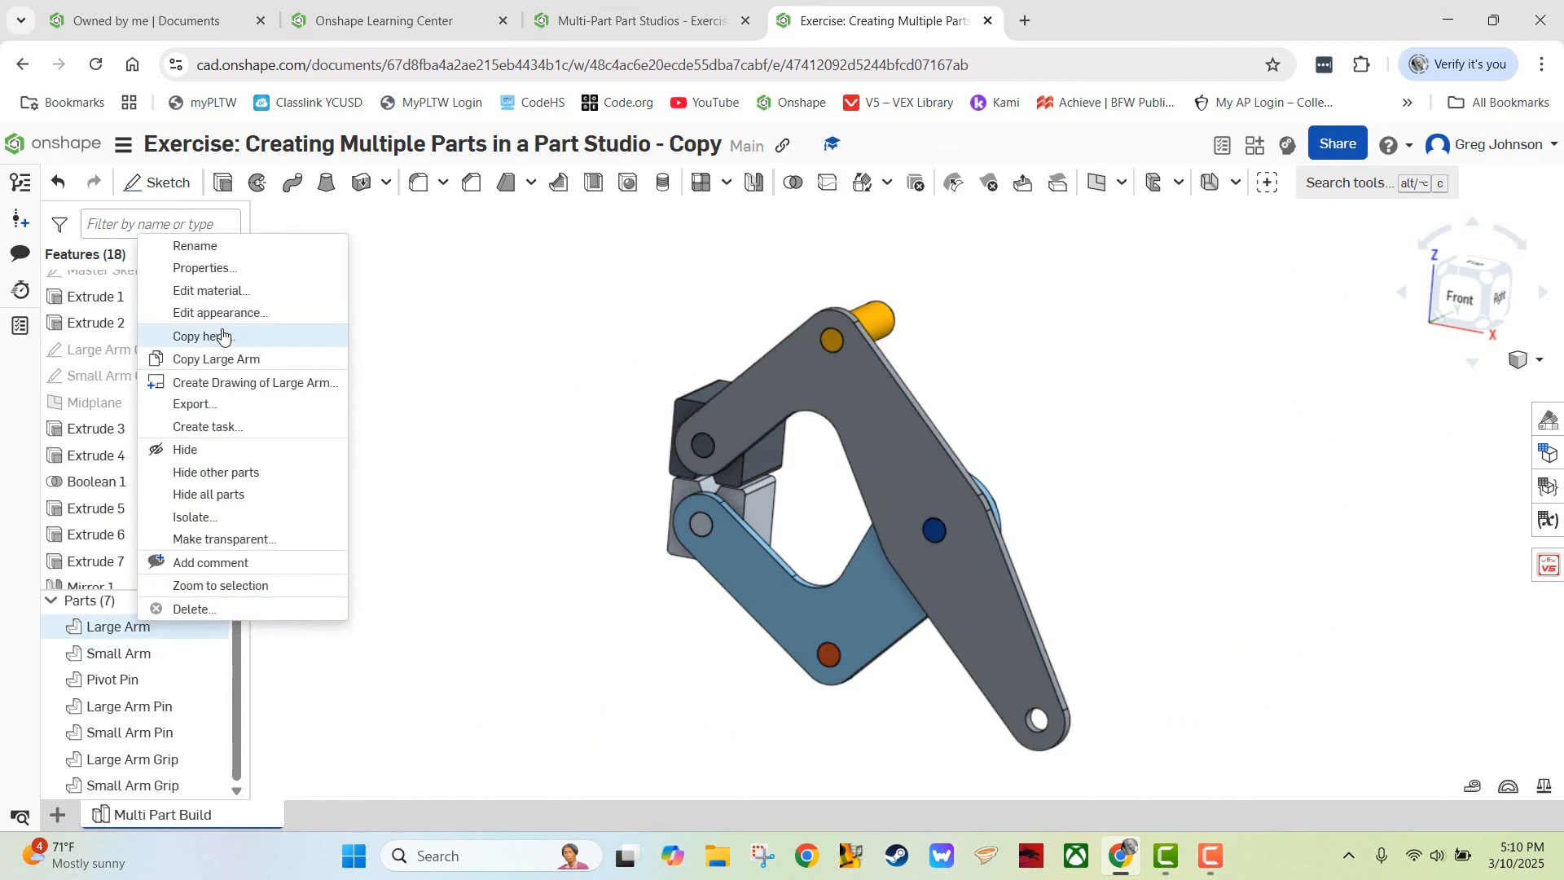
pyautogui.click(210, 495)
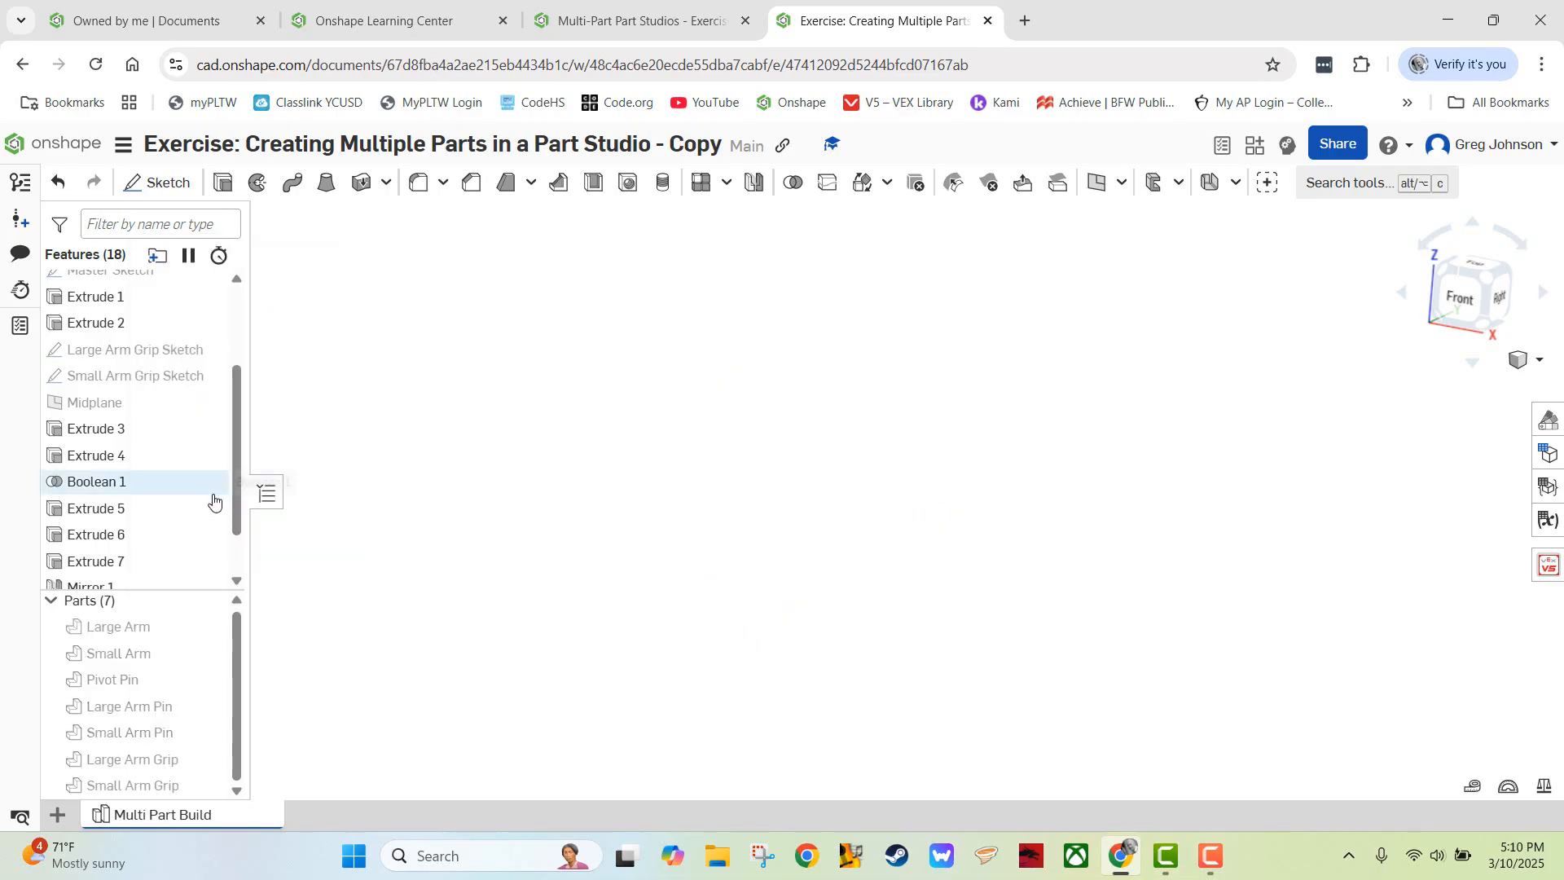
pyautogui.scroll(3, 180, 388)
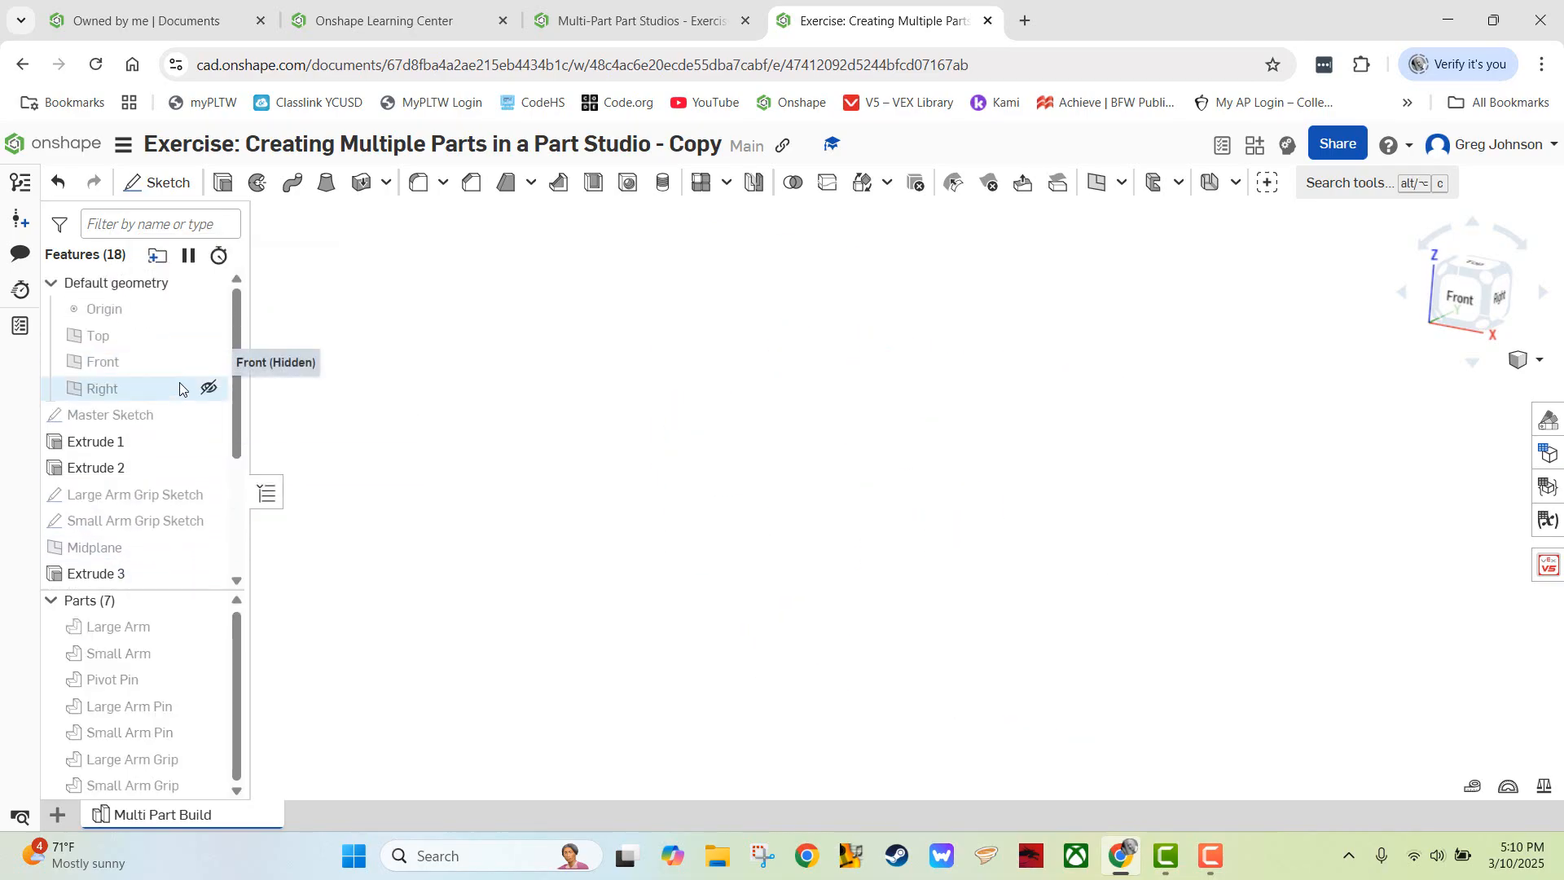
pyautogui.click(209, 415)
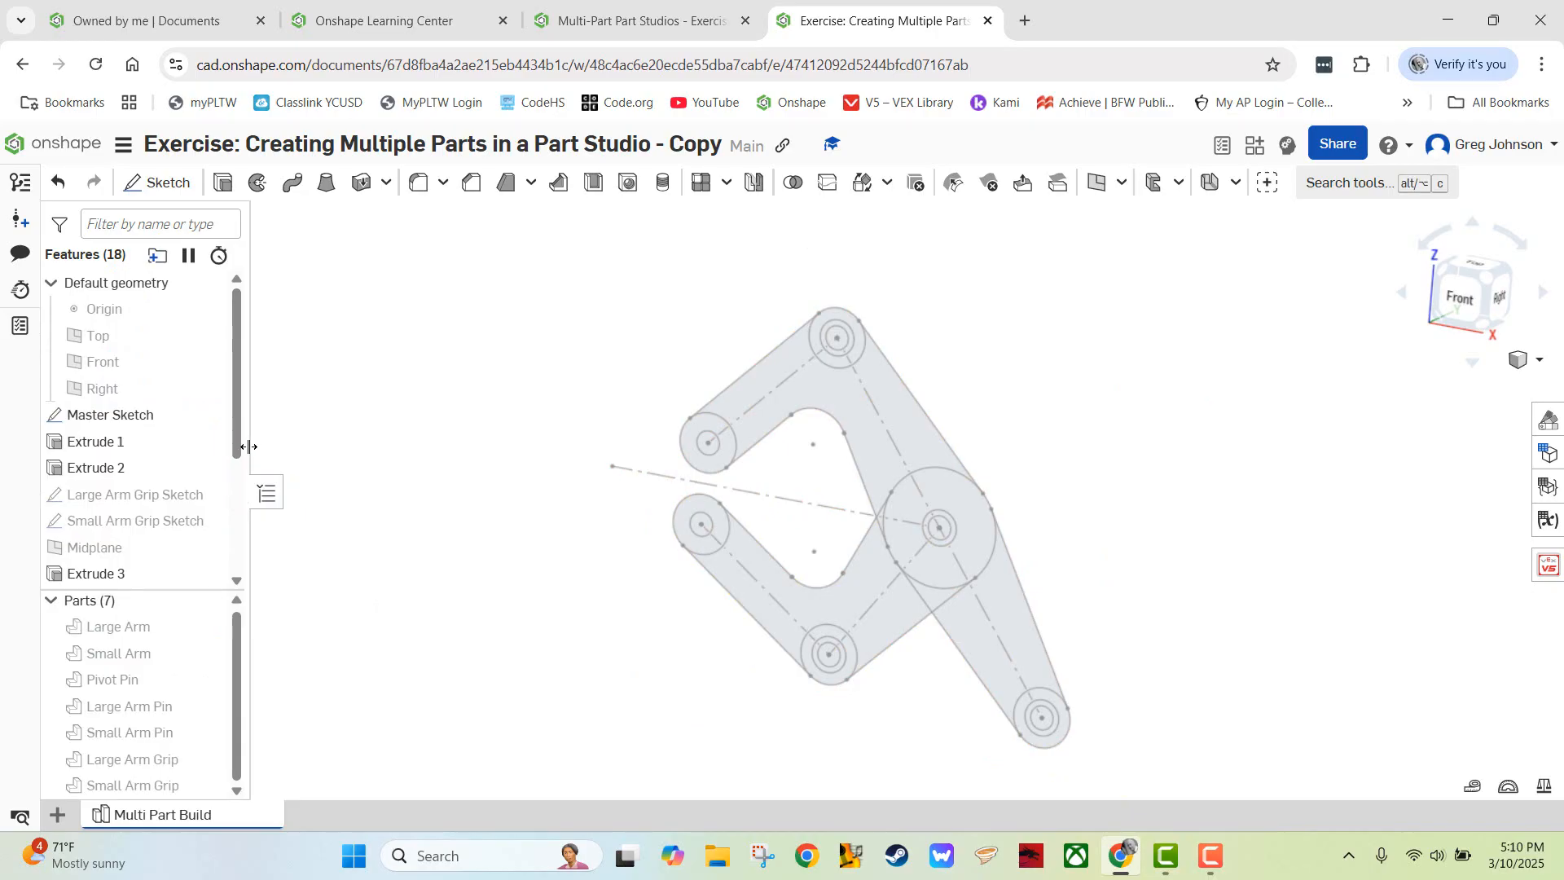
pyautogui.doubleClick(178, 419)
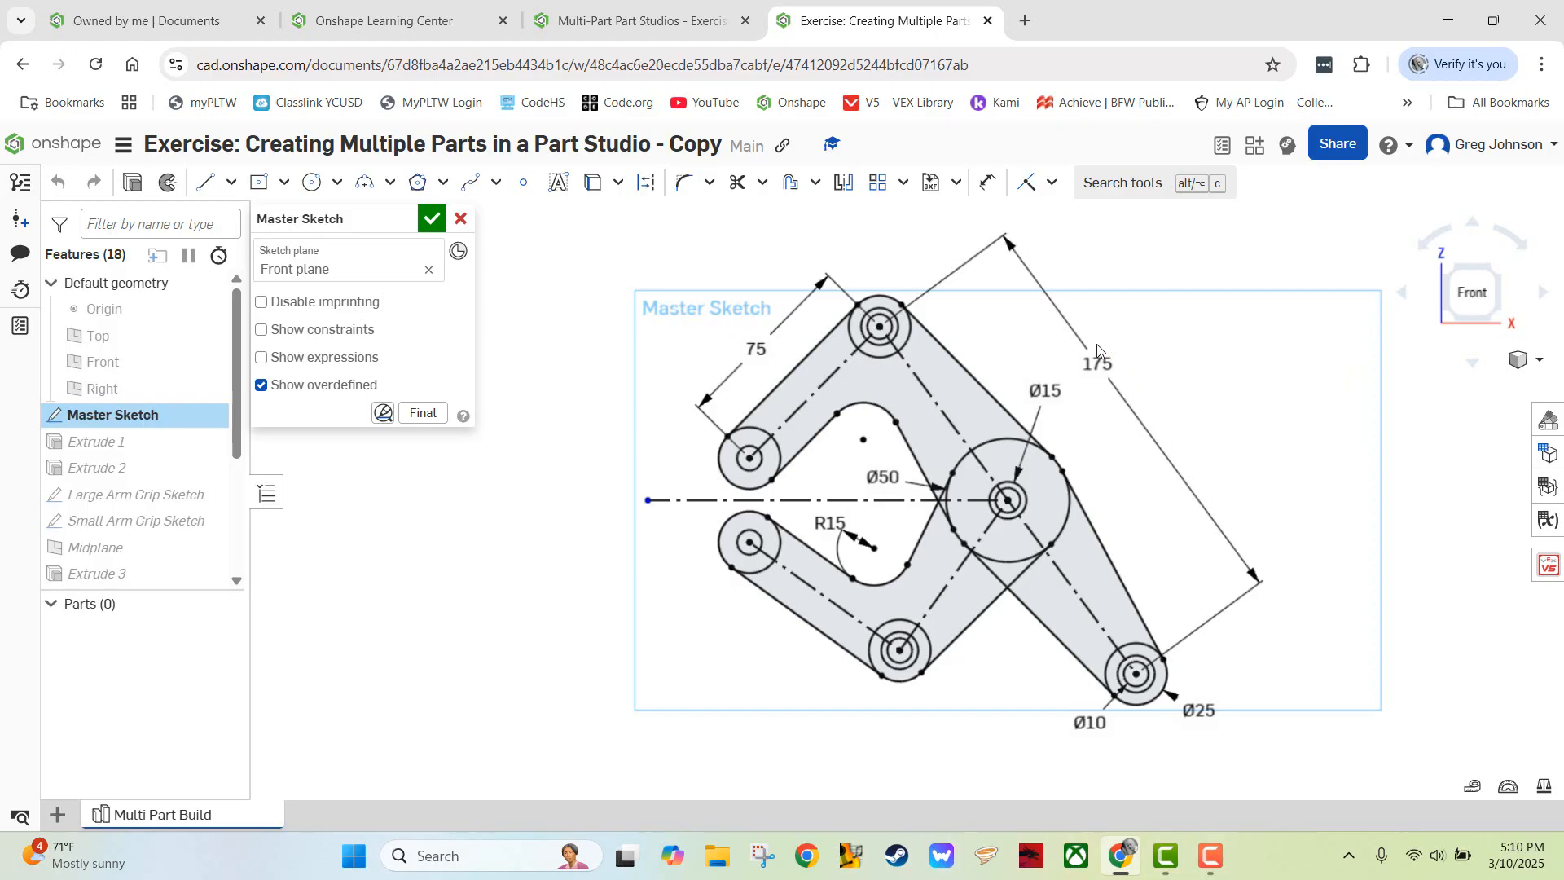
# - Check the Step 21 image in the learning course and set the large arm's long centreline dimension to 300 mm
pyautogui.click(654, 24)
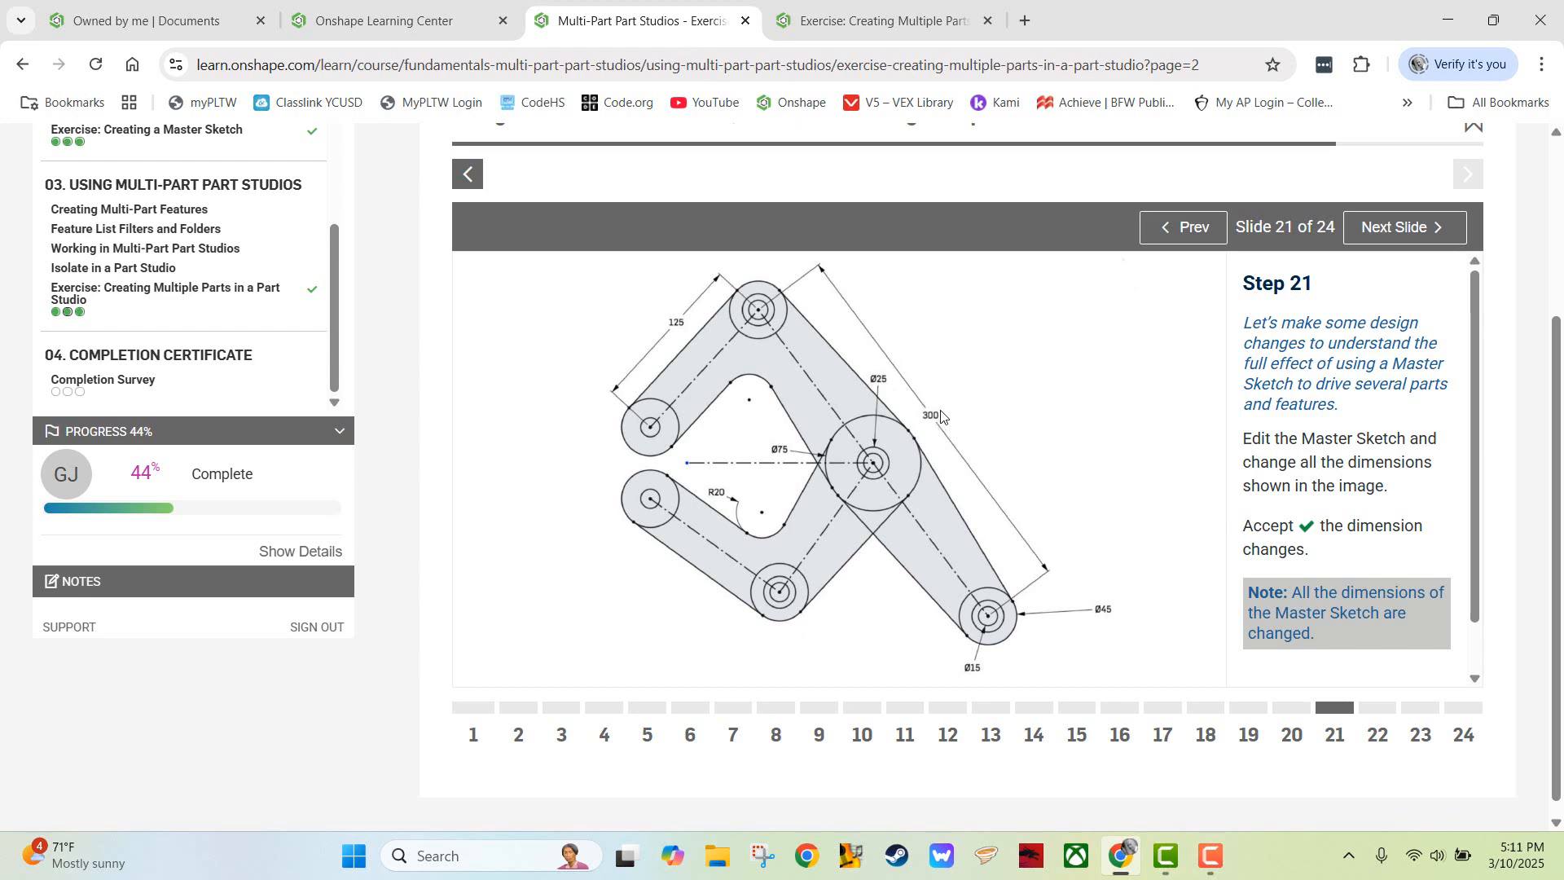
pyautogui.click(853, 26)
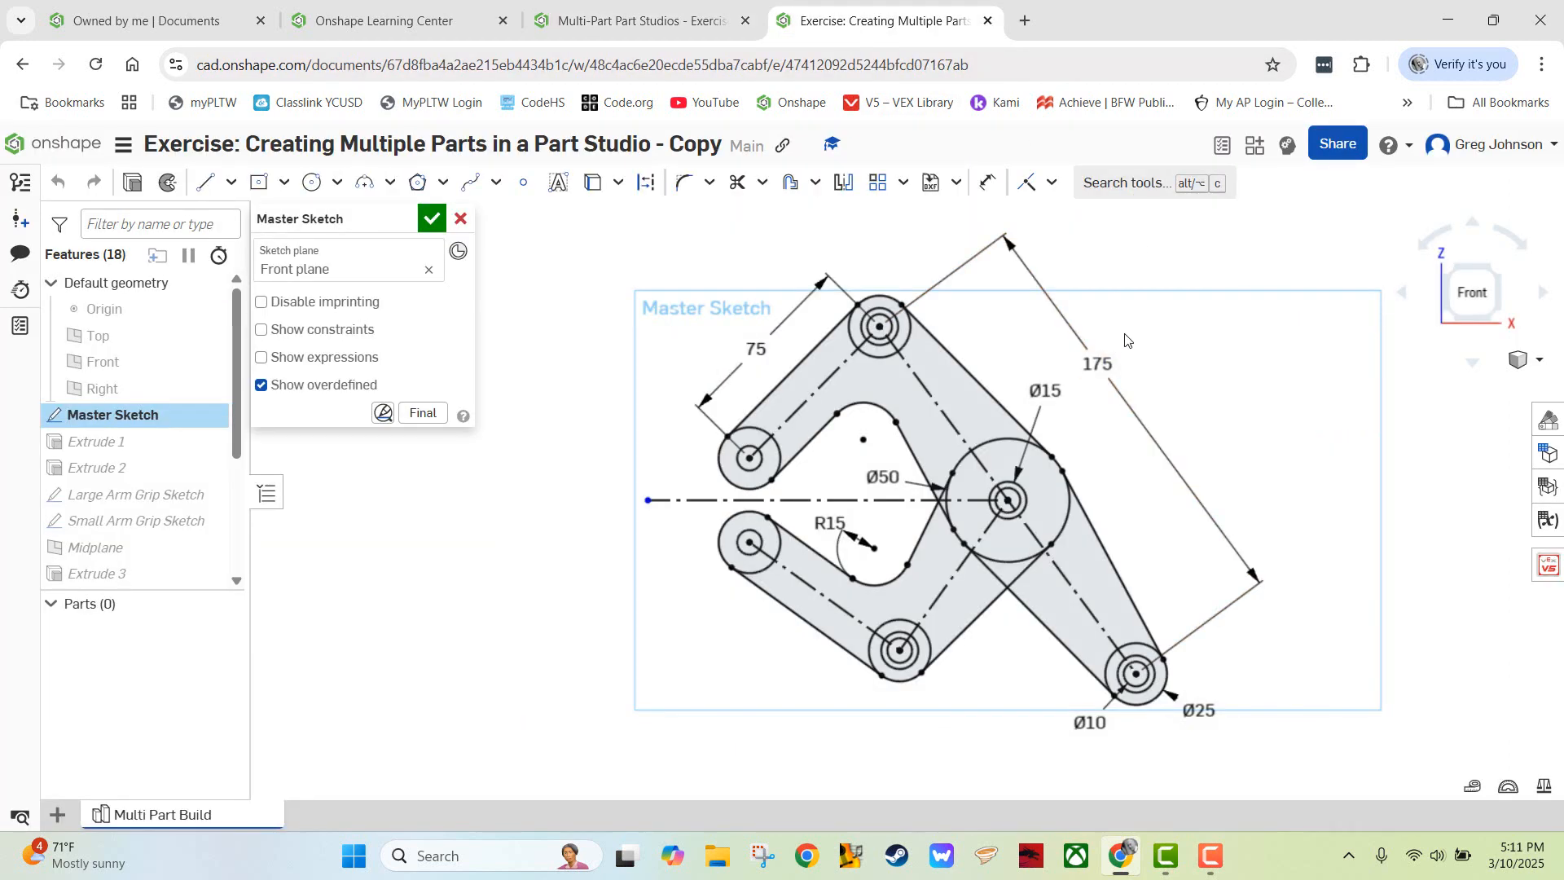
pyautogui.doubleClick(1093, 364)
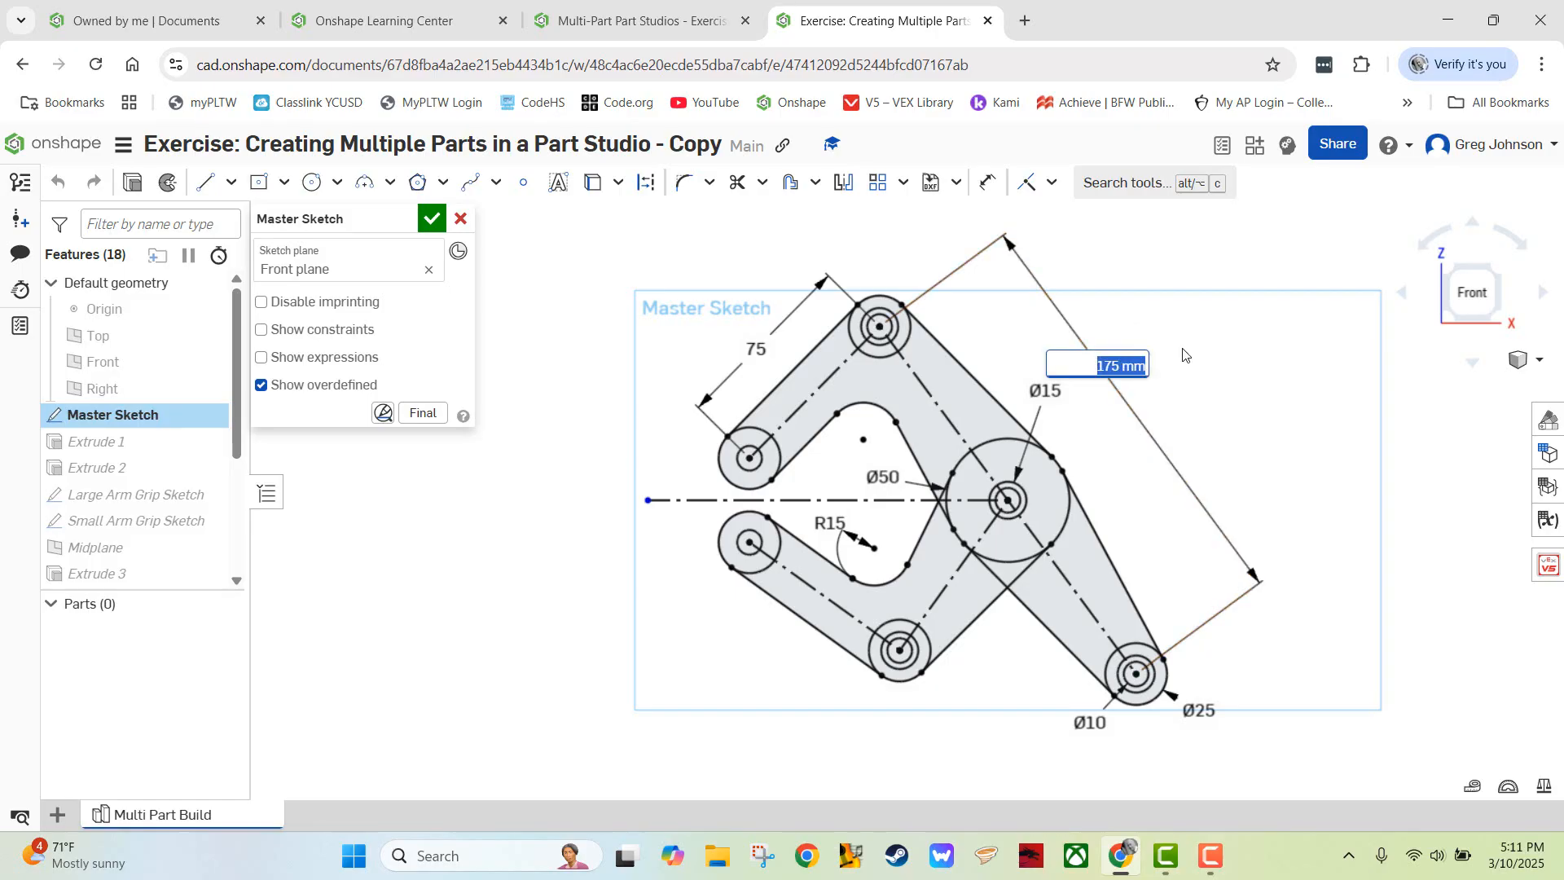
pyautogui.write('300')
pyautogui.press('Return')
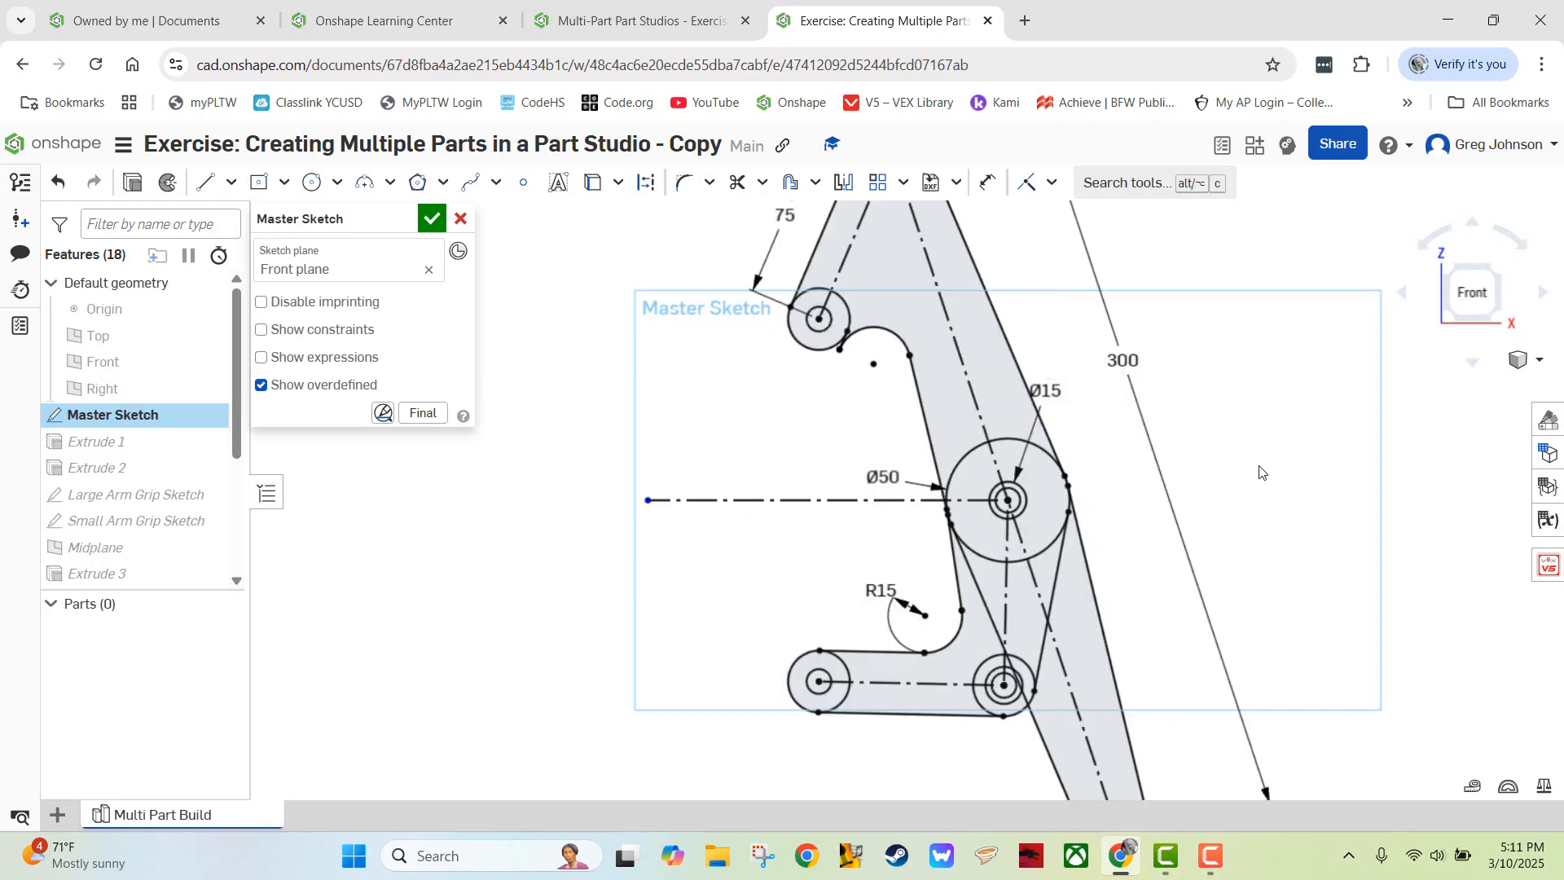
pyautogui.scroll(-3, 1260, 461)
pyautogui.scroll(2, 1260, 457)
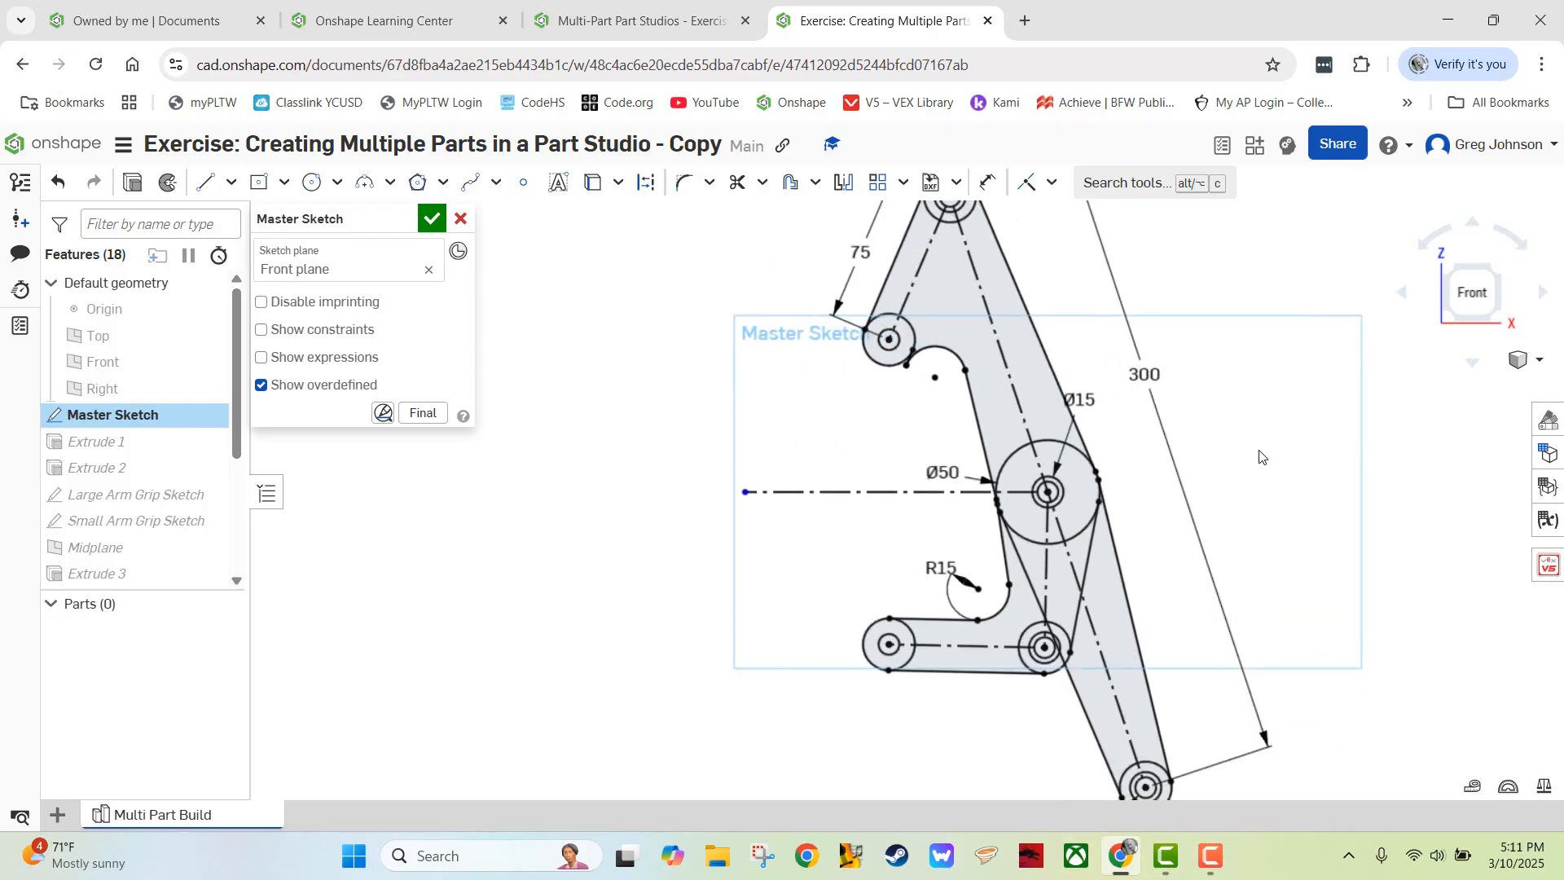
pyautogui.scroll(-1, 1260, 456)
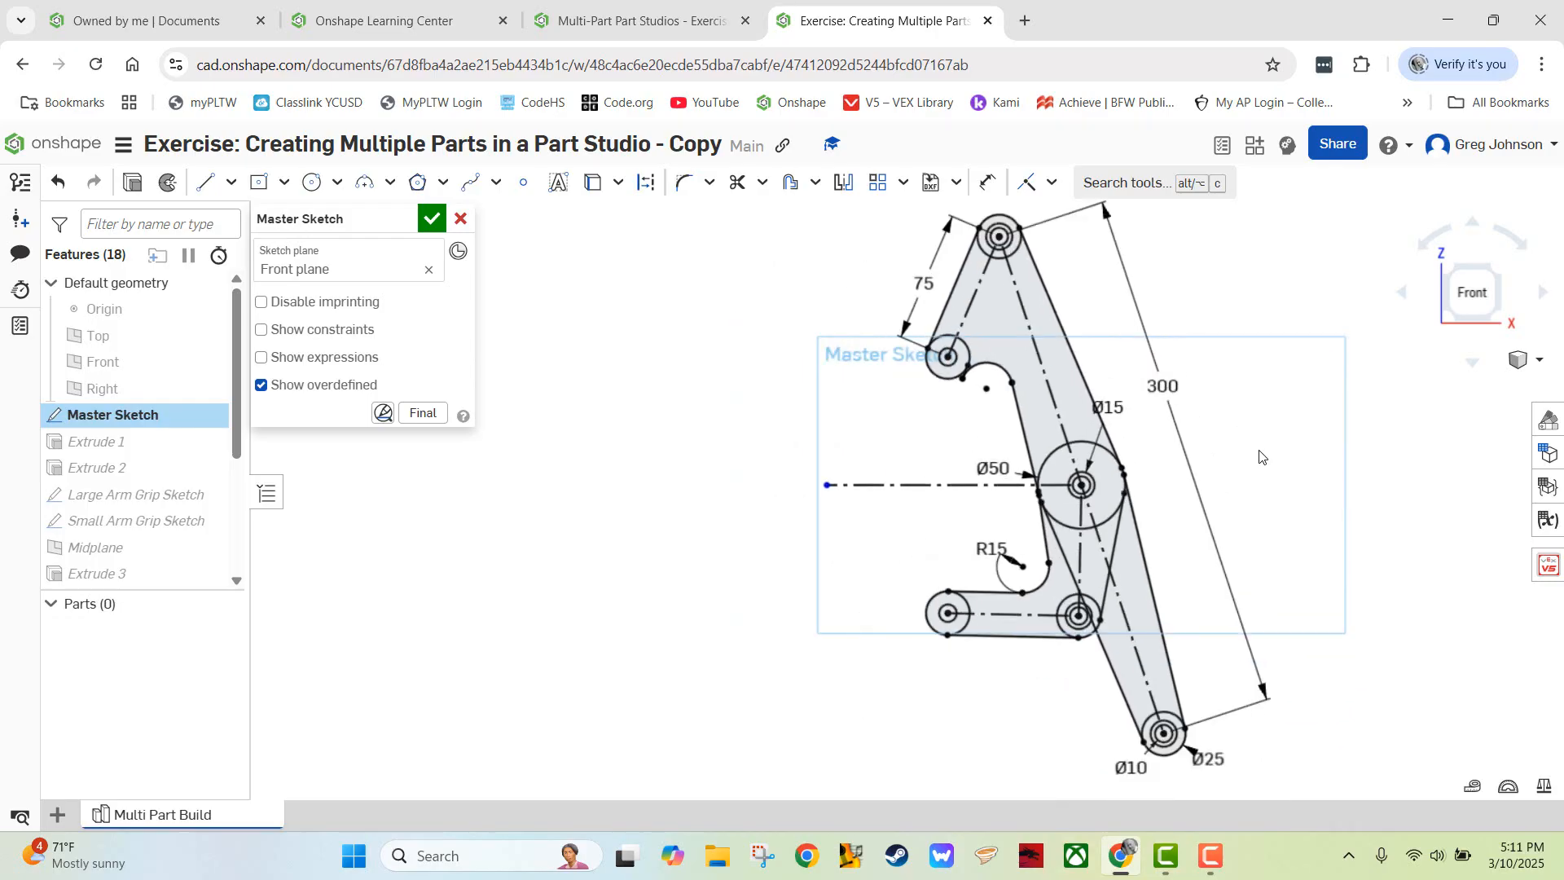
# - Set the large arm's short upper centreline to 125 mm and the small arm's inner bend radius to 20 mm
pyautogui.click(635, 24)
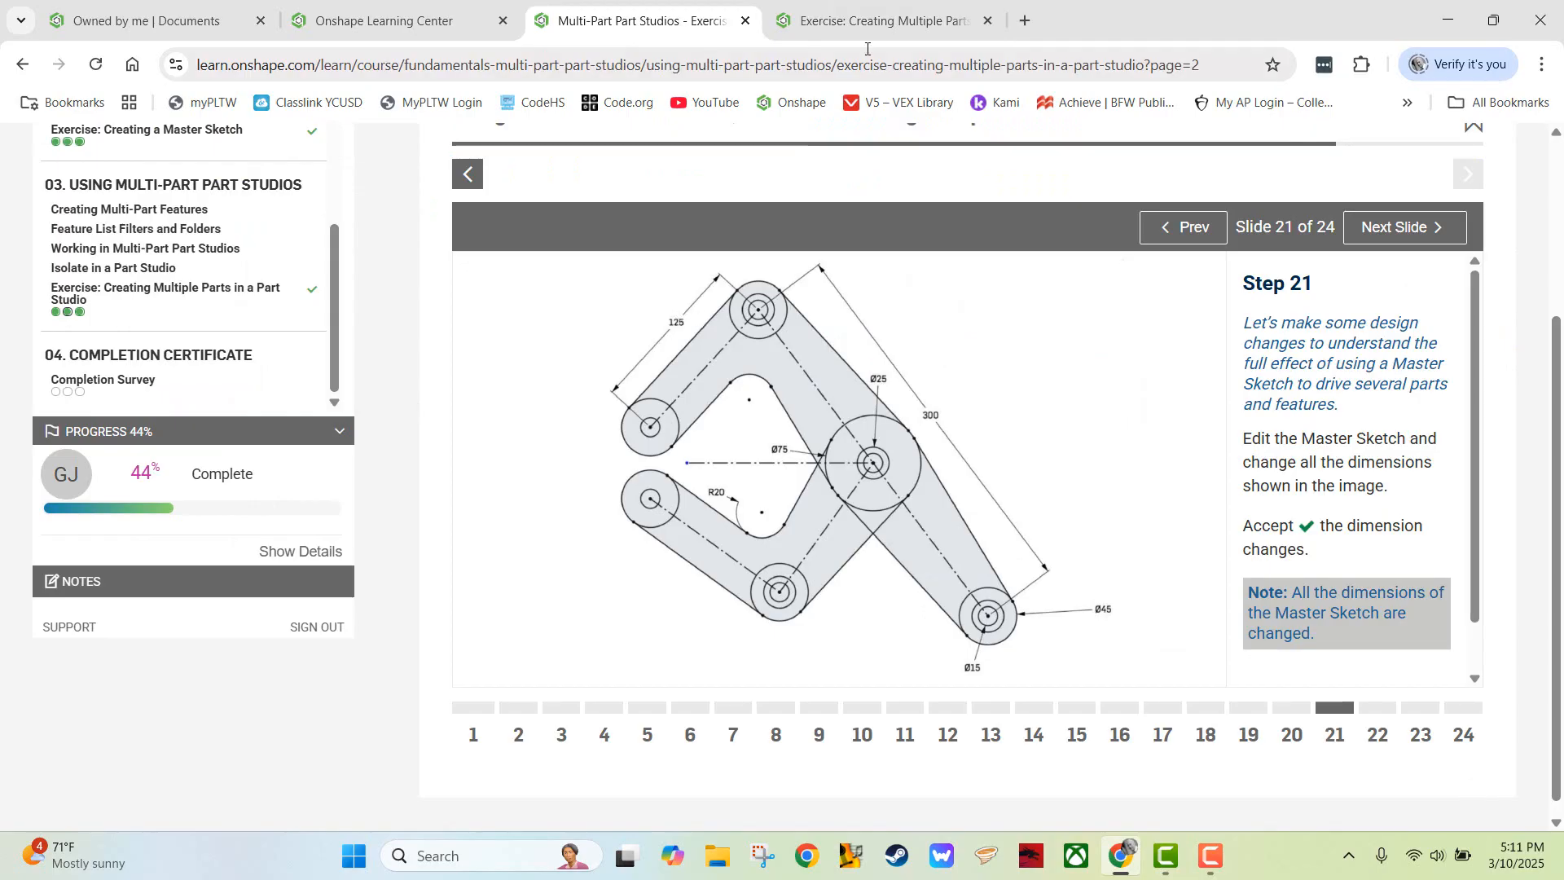
pyautogui.click(910, 23)
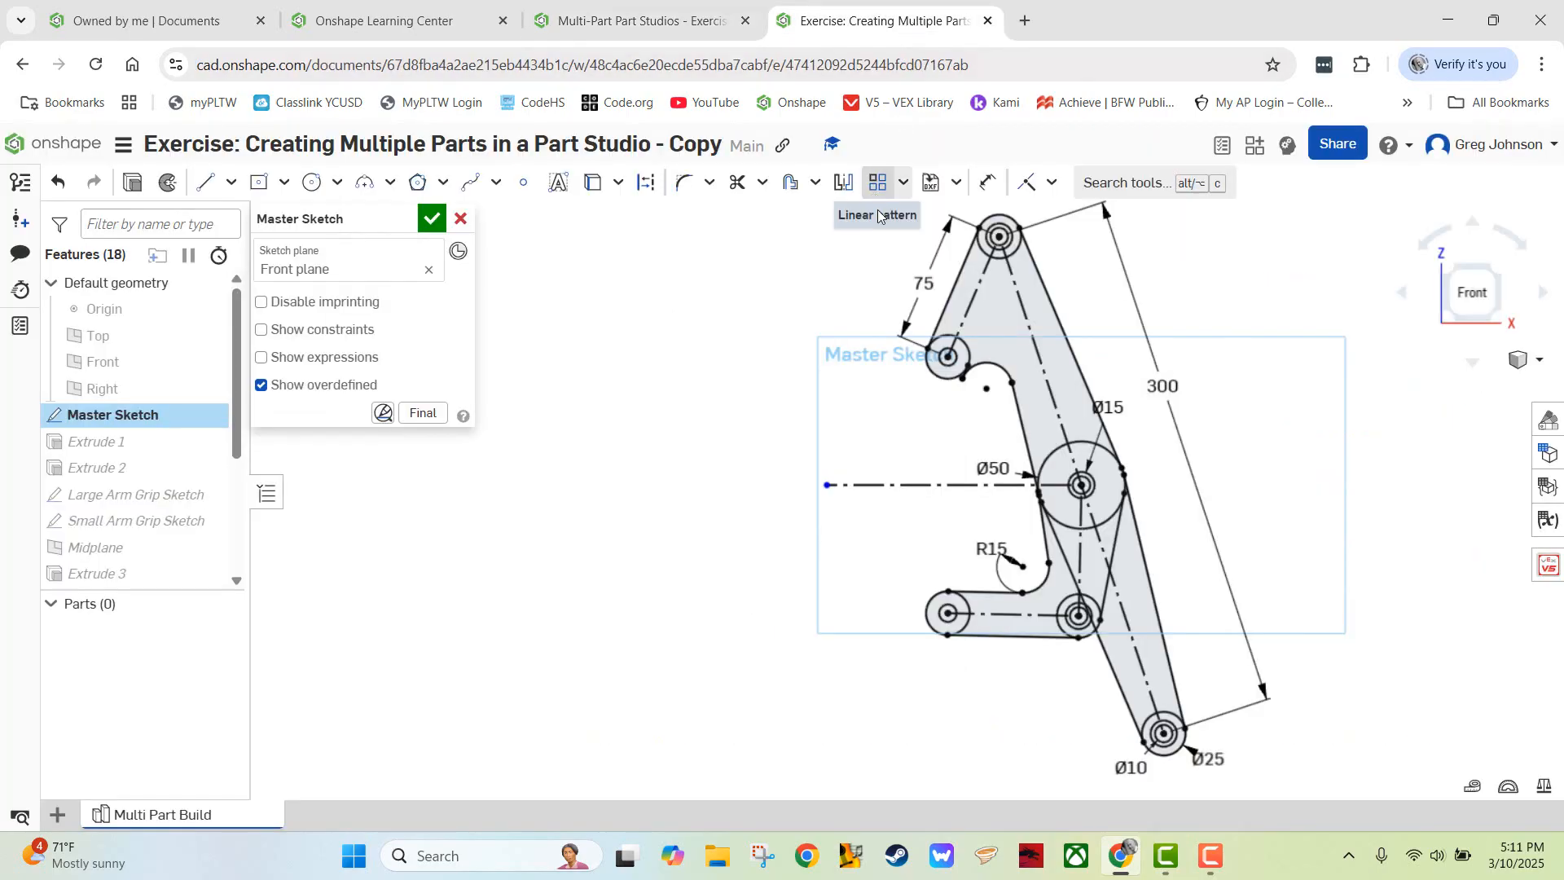
pyautogui.doubleClick(920, 282)
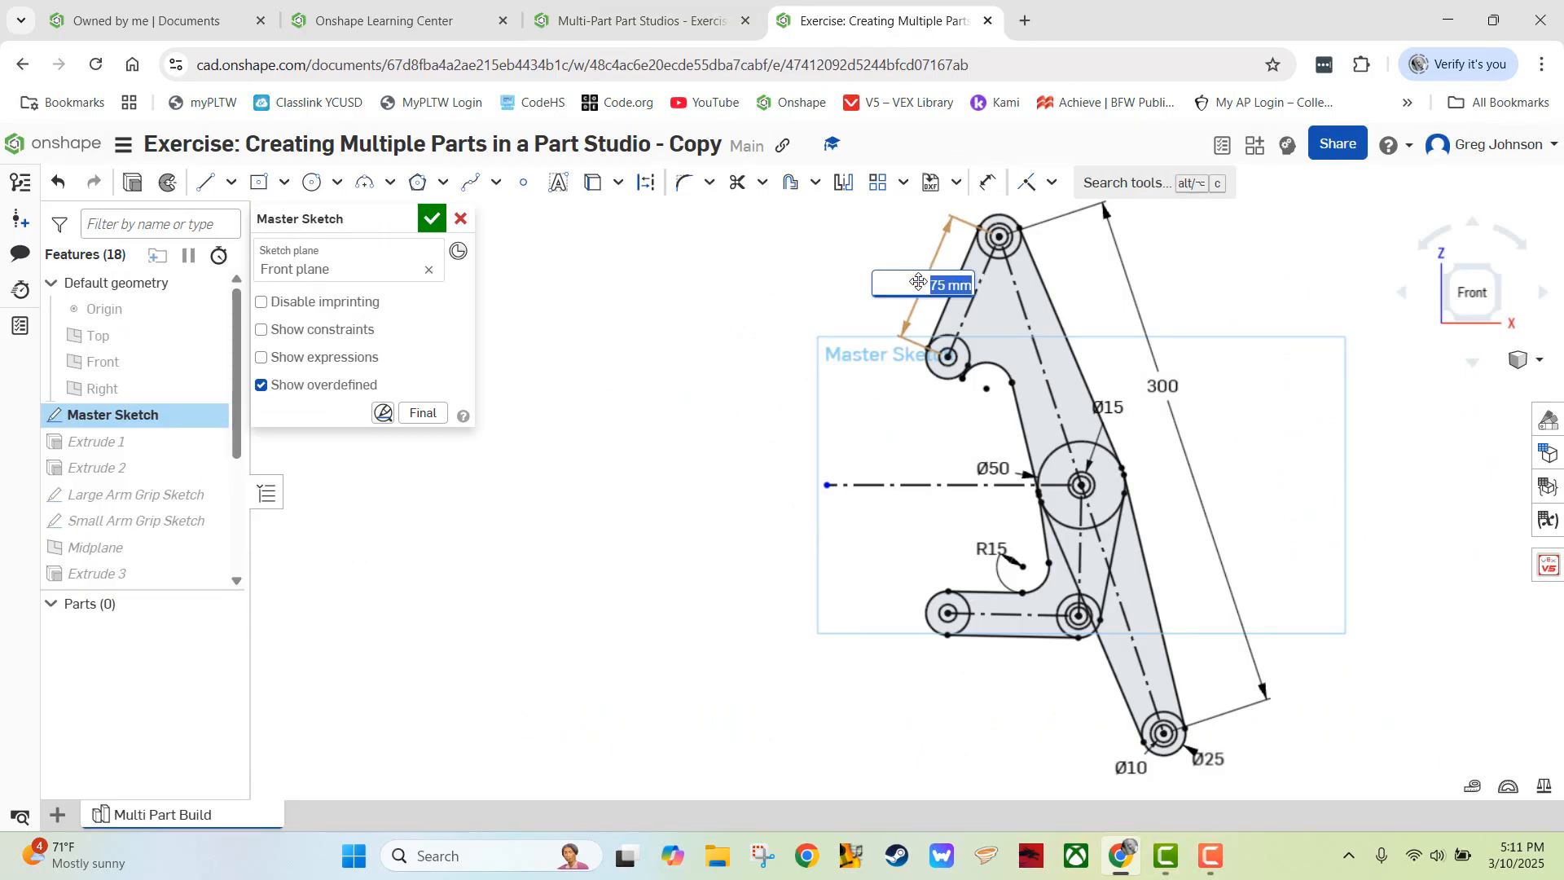
pyautogui.write('125')
pyautogui.press('Return')
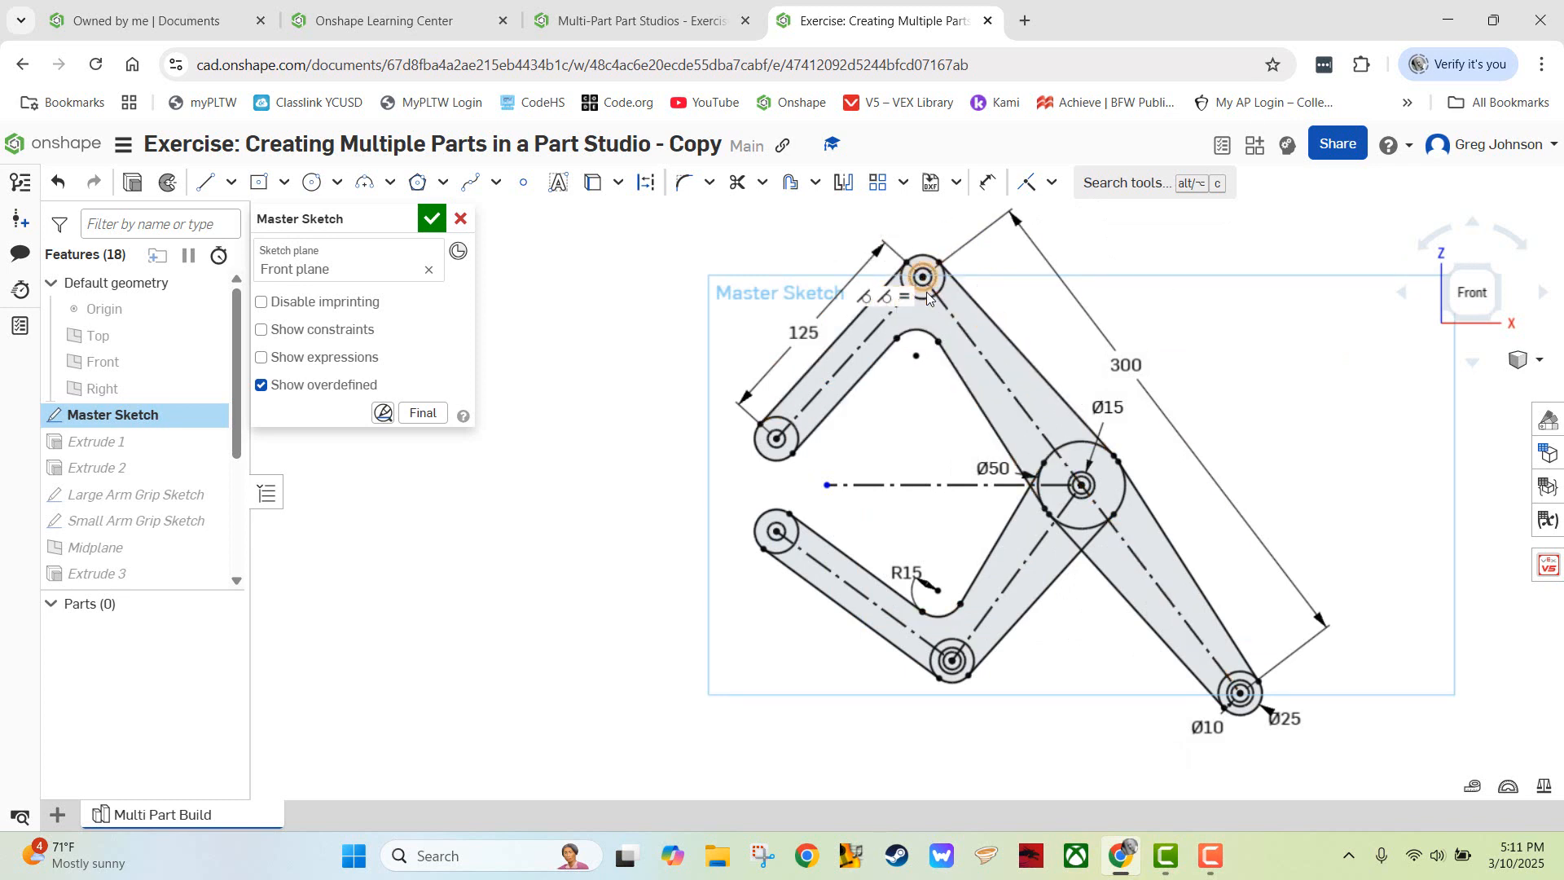
pyautogui.doubleClick(914, 573)
pyautogui.write('20')
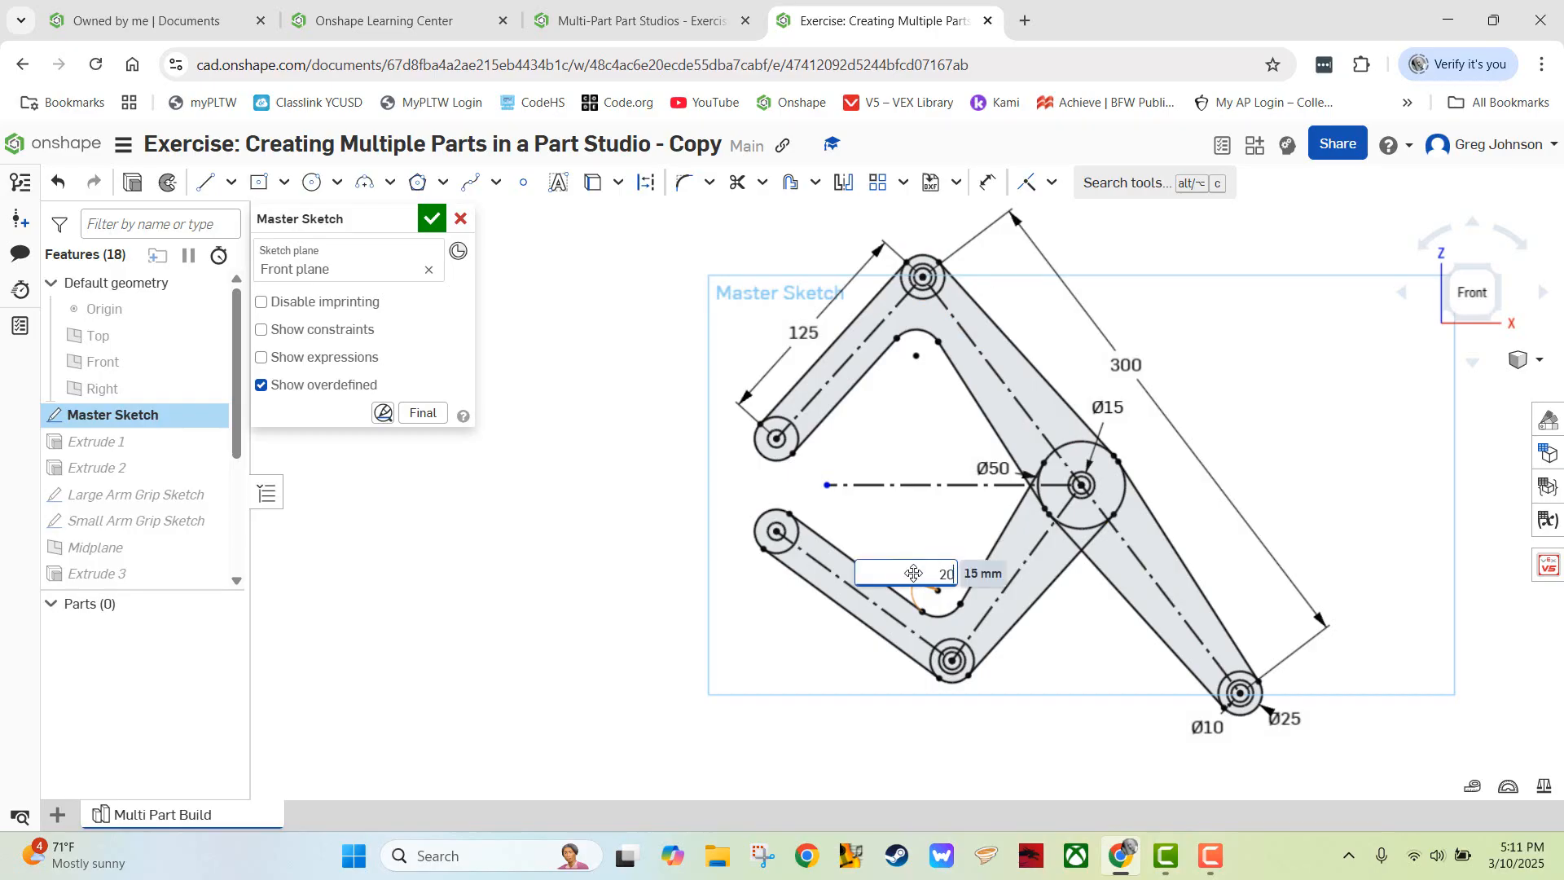
pyautogui.press('Return')
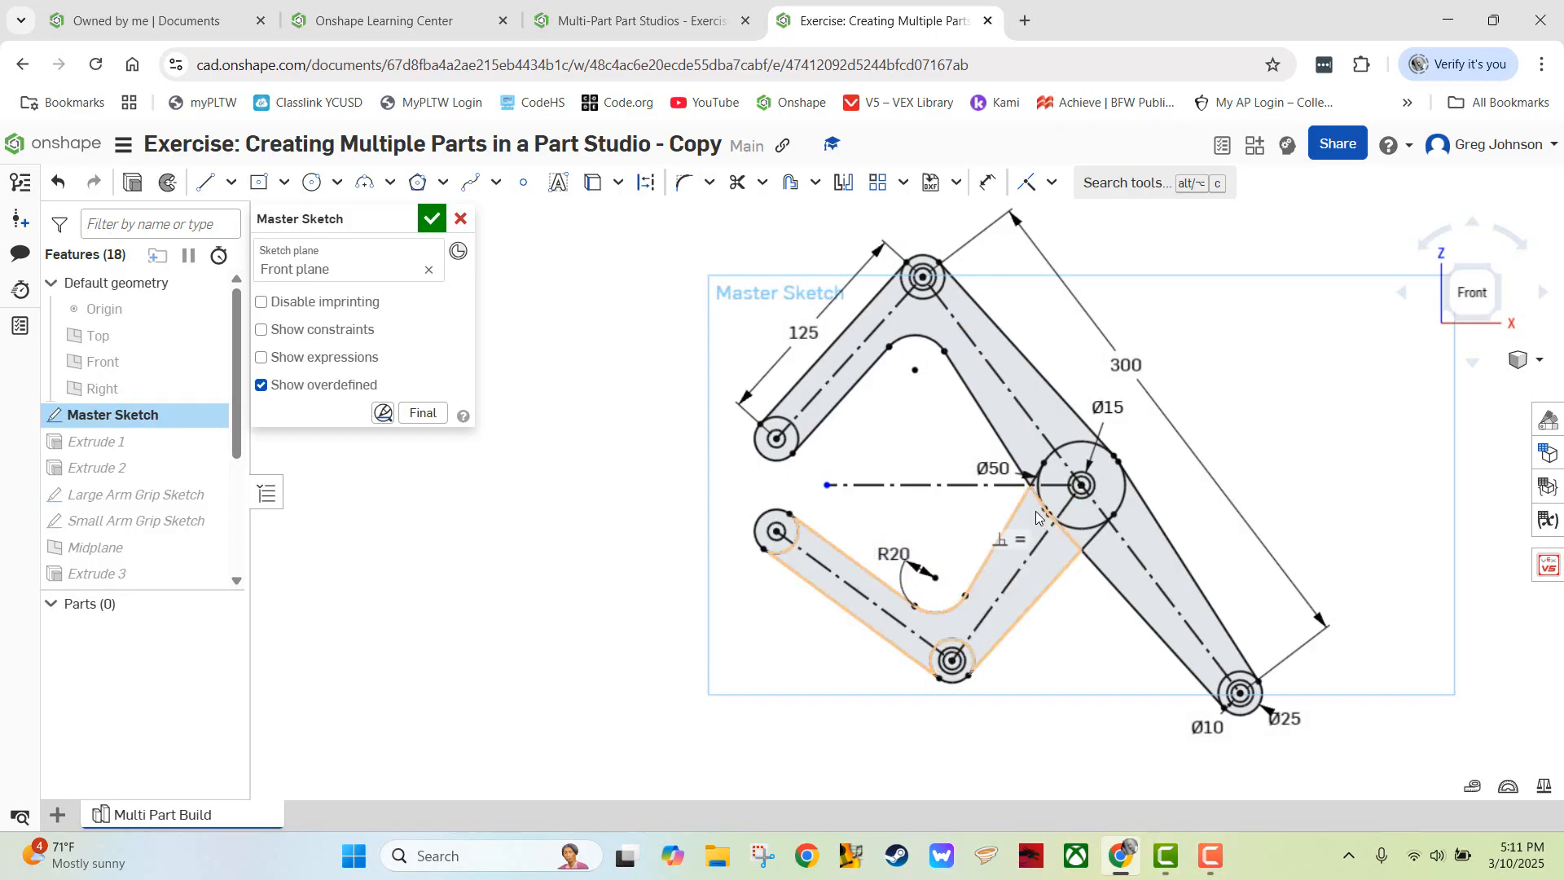
# - Set the central pivot's outer circle diameter to 75 mm and its pin hole diameter to 25 mm
pyautogui.click(591, 24)
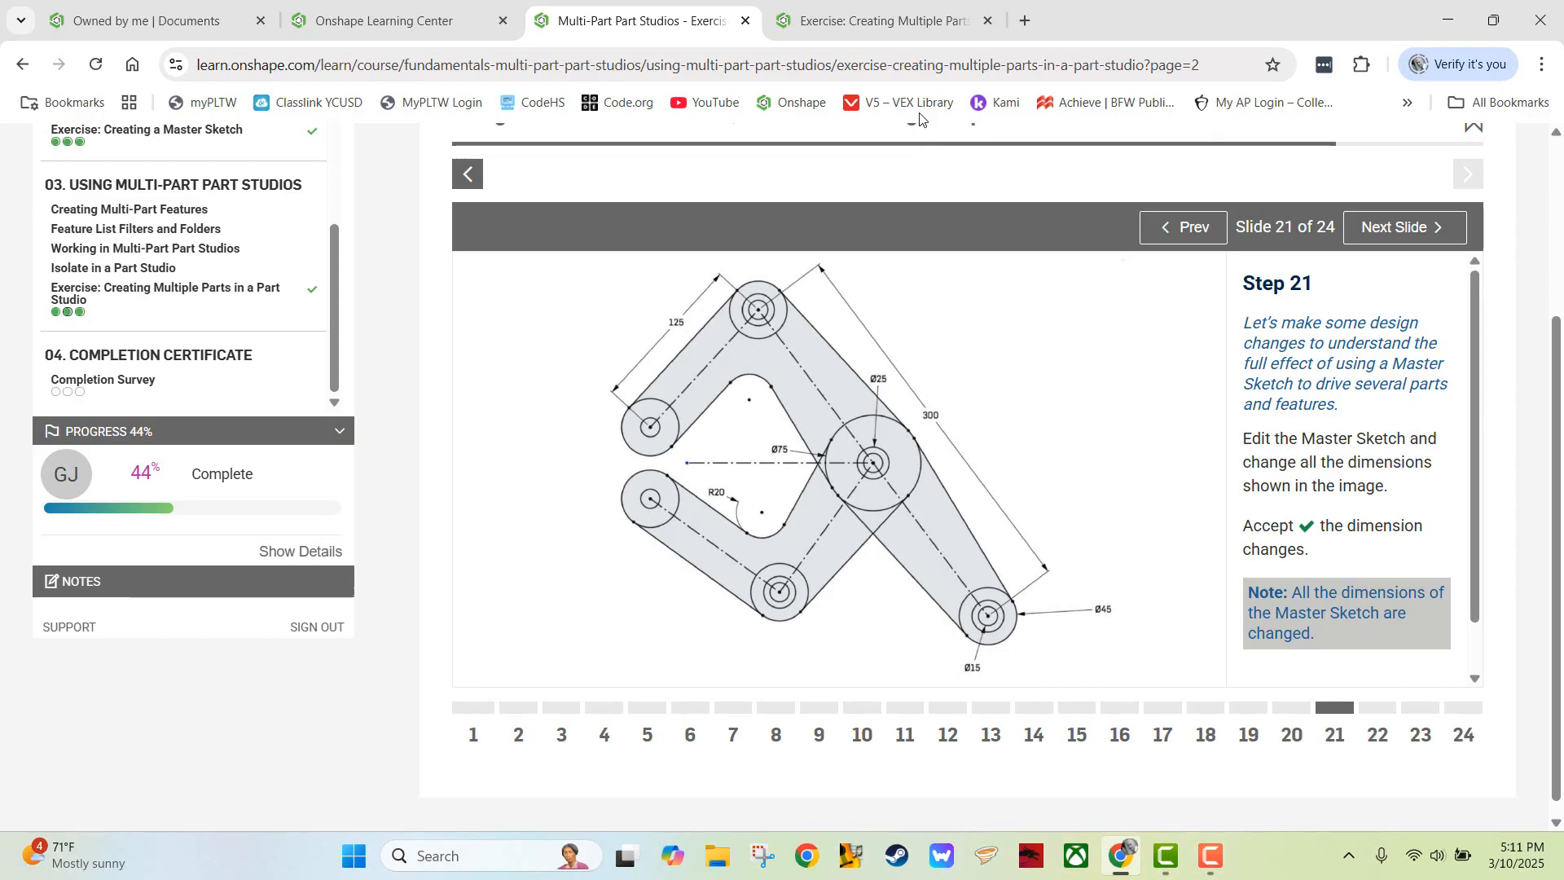
pyautogui.click(885, 31)
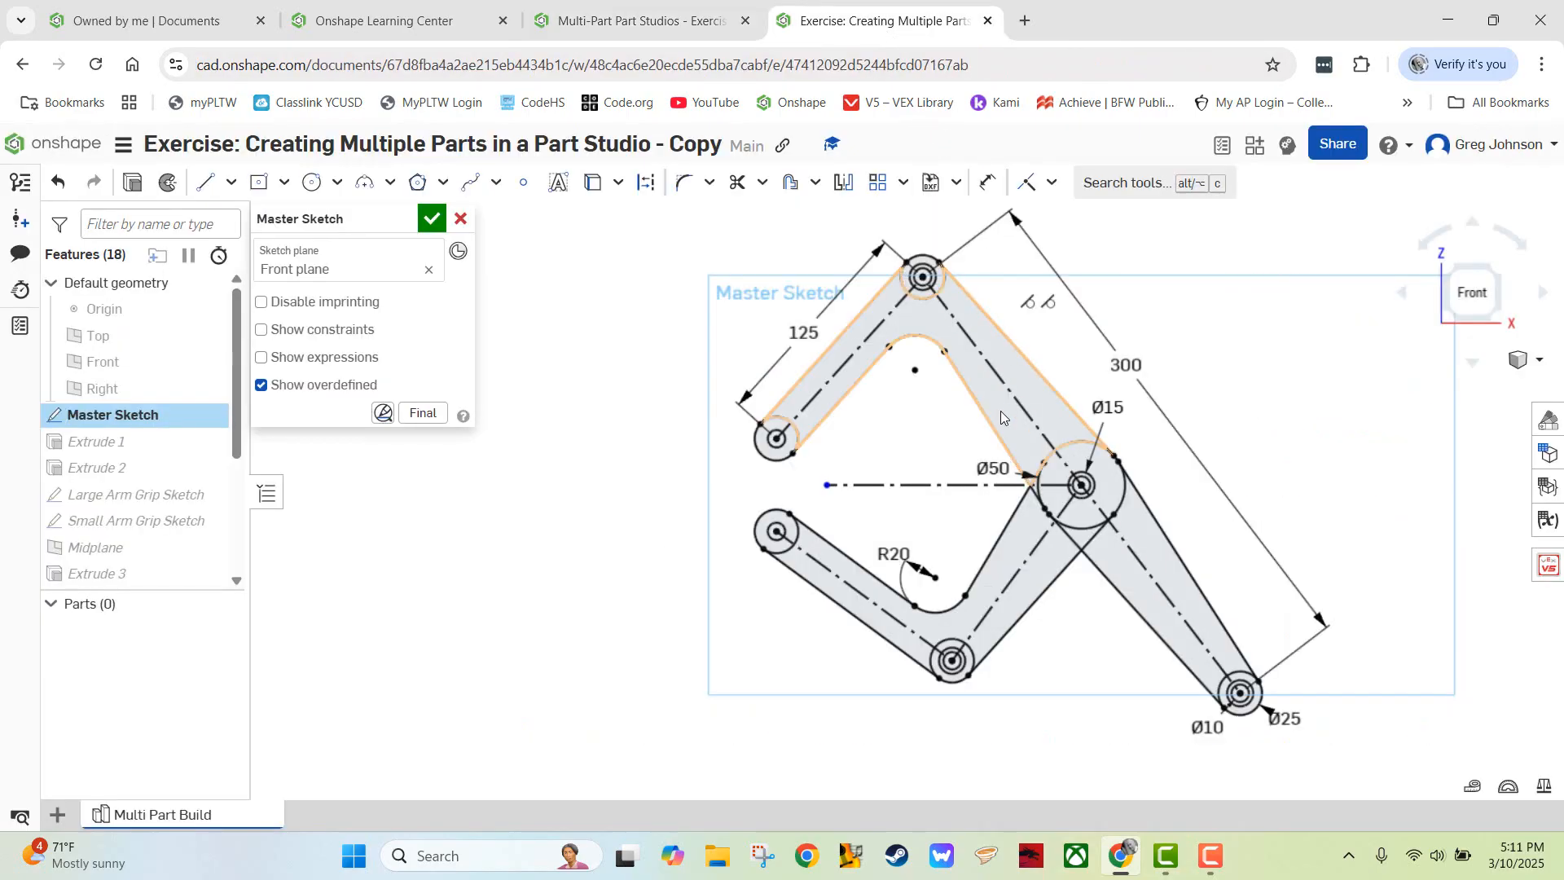
pyautogui.doubleClick(990, 469)
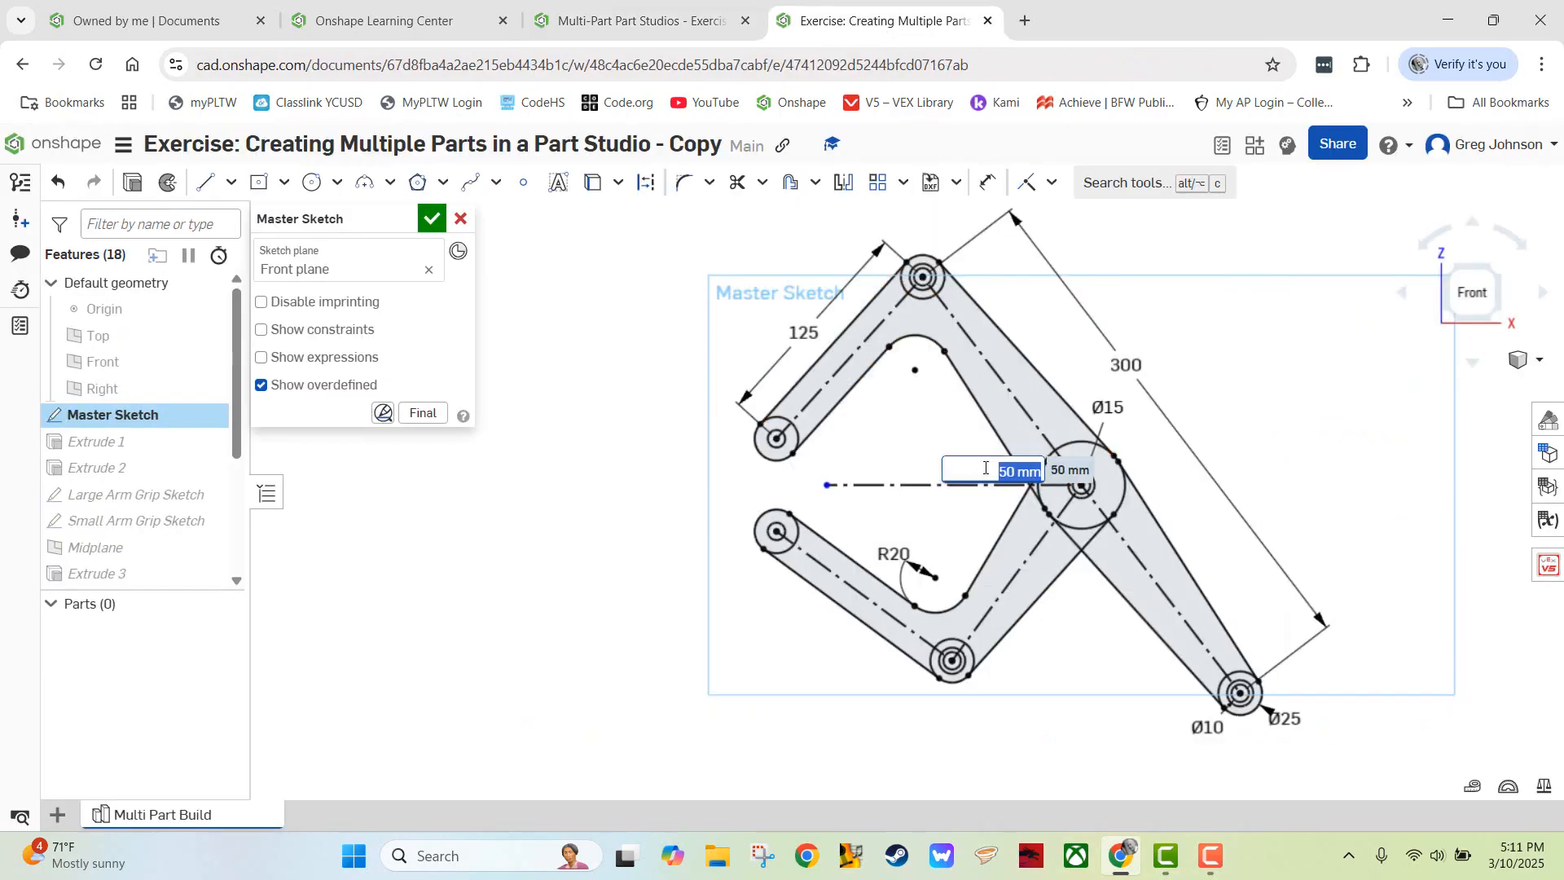
pyautogui.write('75')
pyautogui.press('Return')
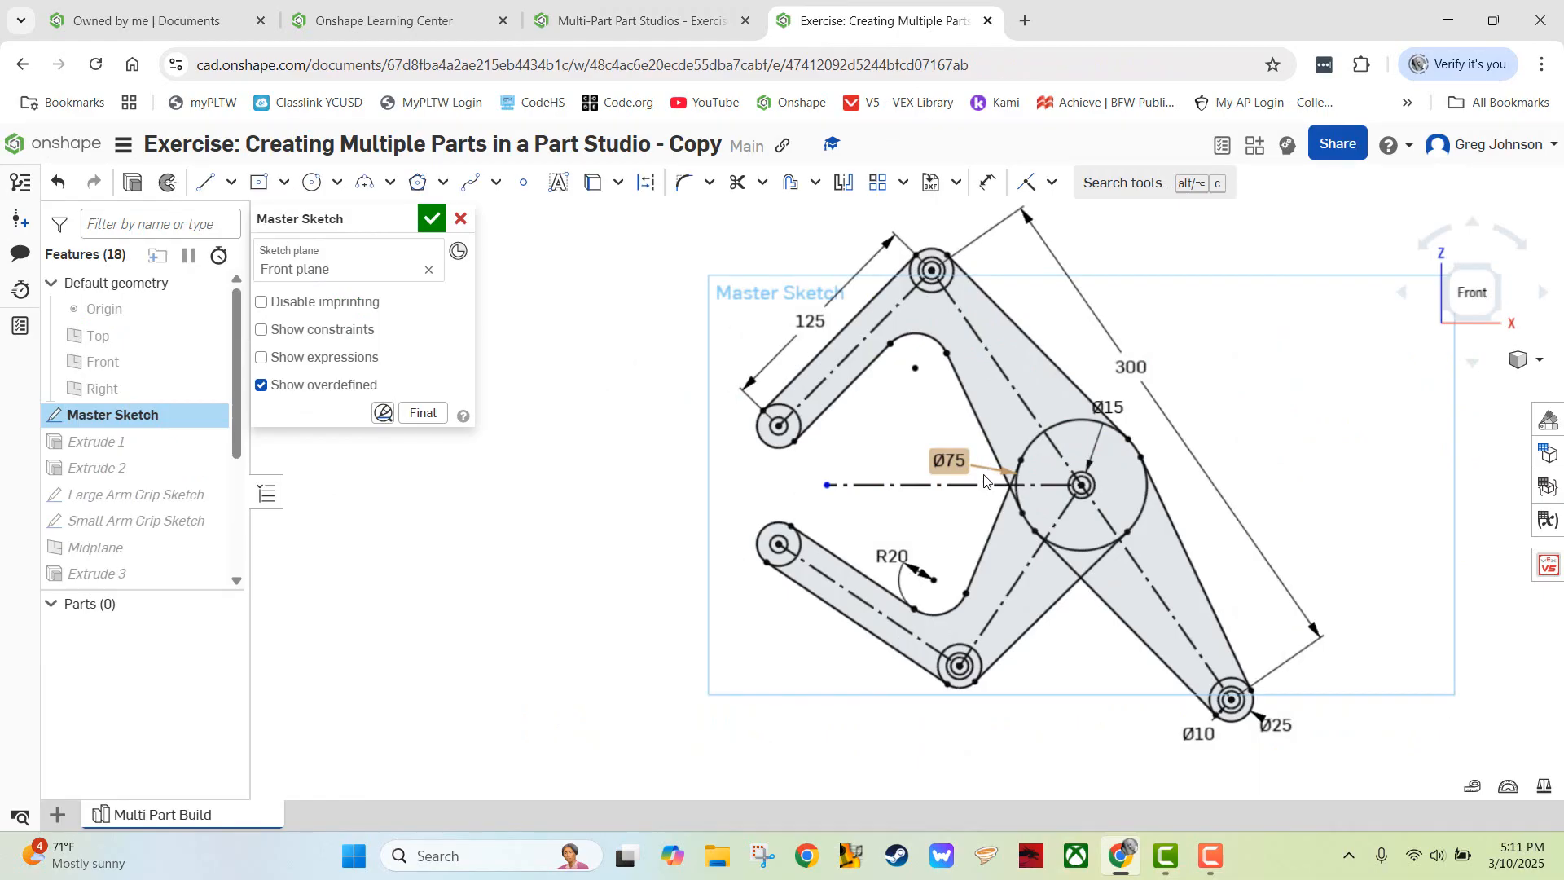
pyautogui.doubleClick(1112, 407)
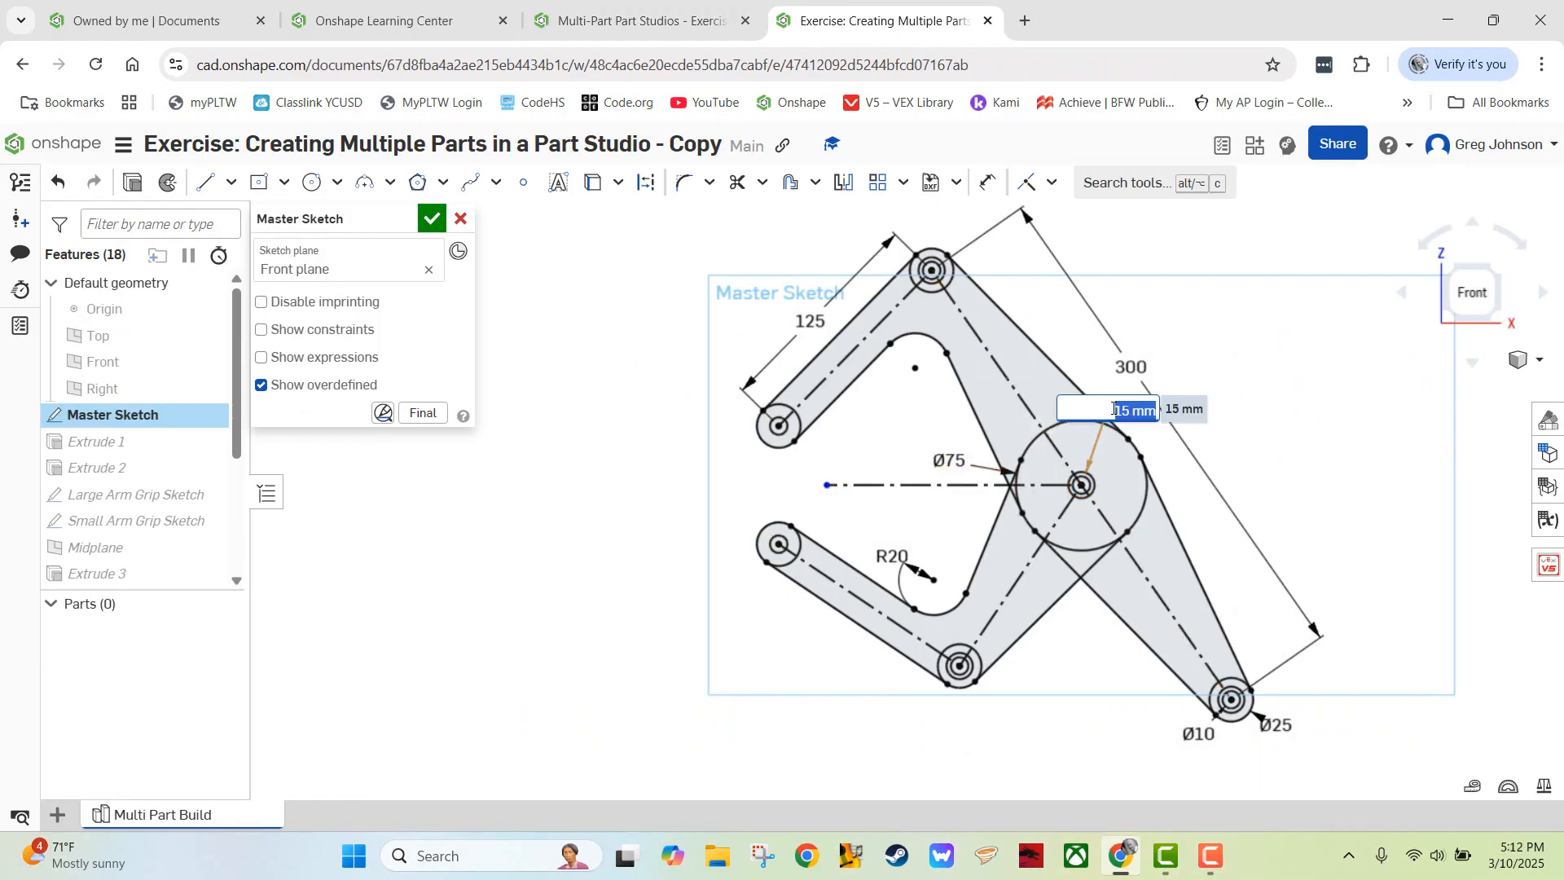
pyautogui.write('25')
pyautogui.press('Return')
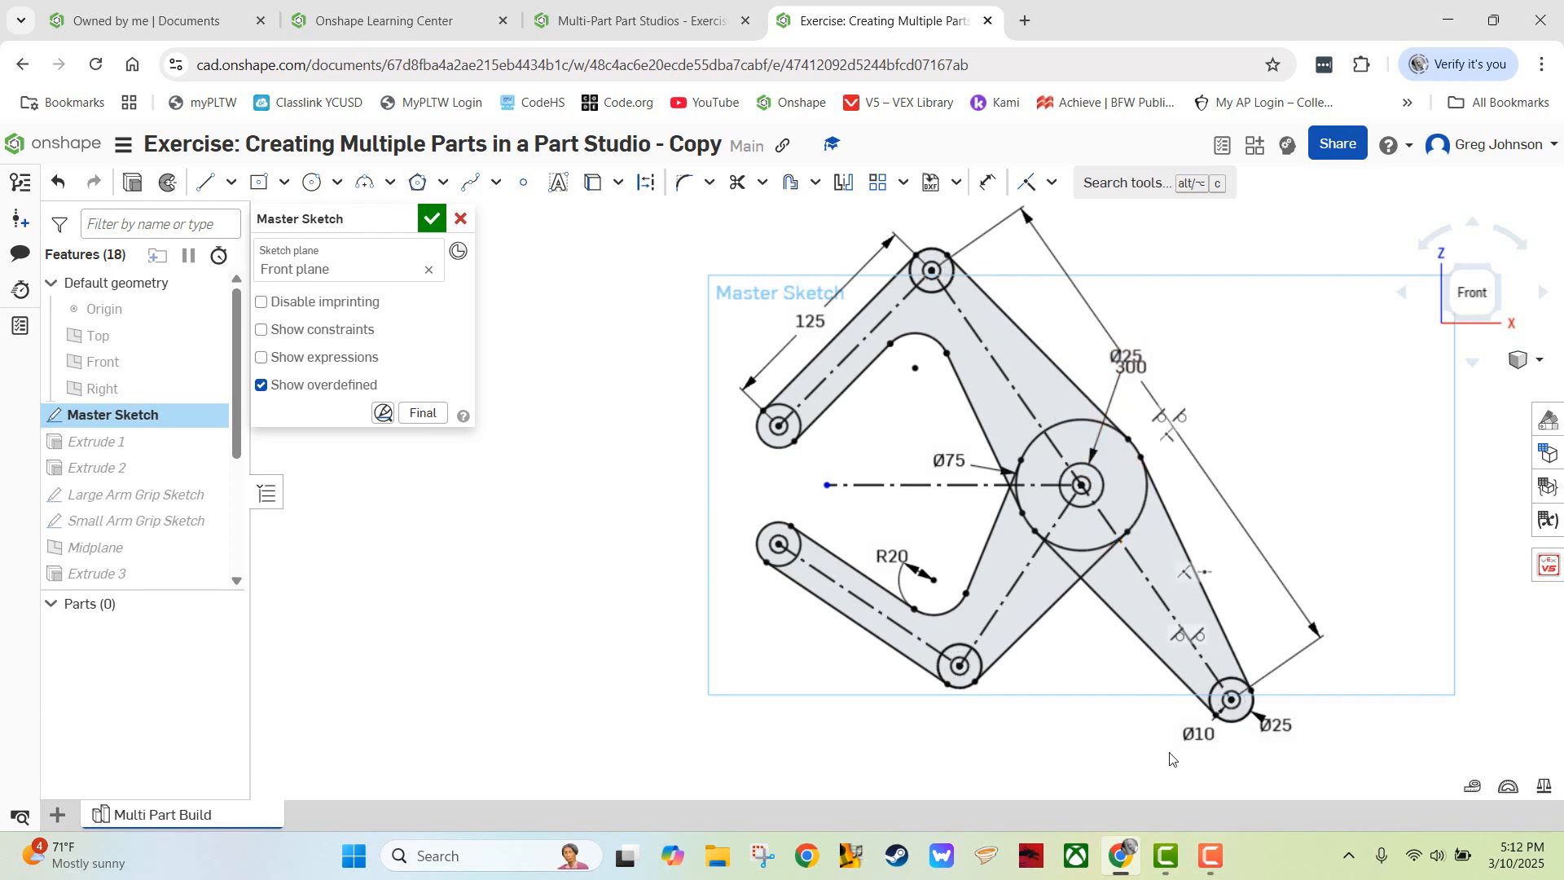
# - Set the circles at the large arm's lower end to 15 mm diameter for the hole and 45 mm for the outer circle
pyautogui.doubleClick(1196, 734)
pyautogui.write('1')
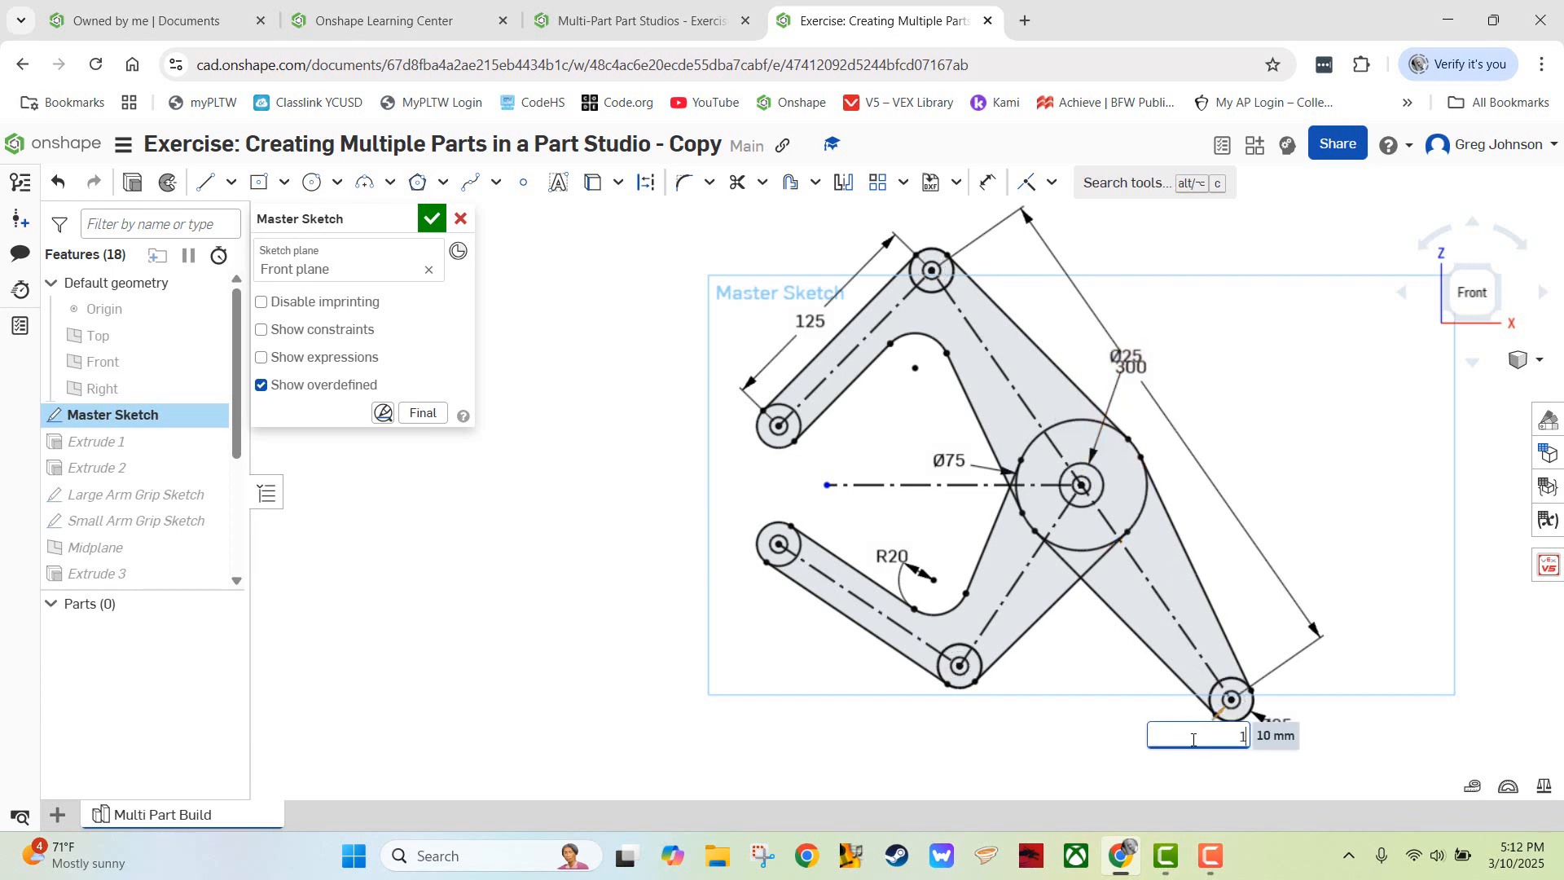
pyautogui.write('5')
pyautogui.press('Return')
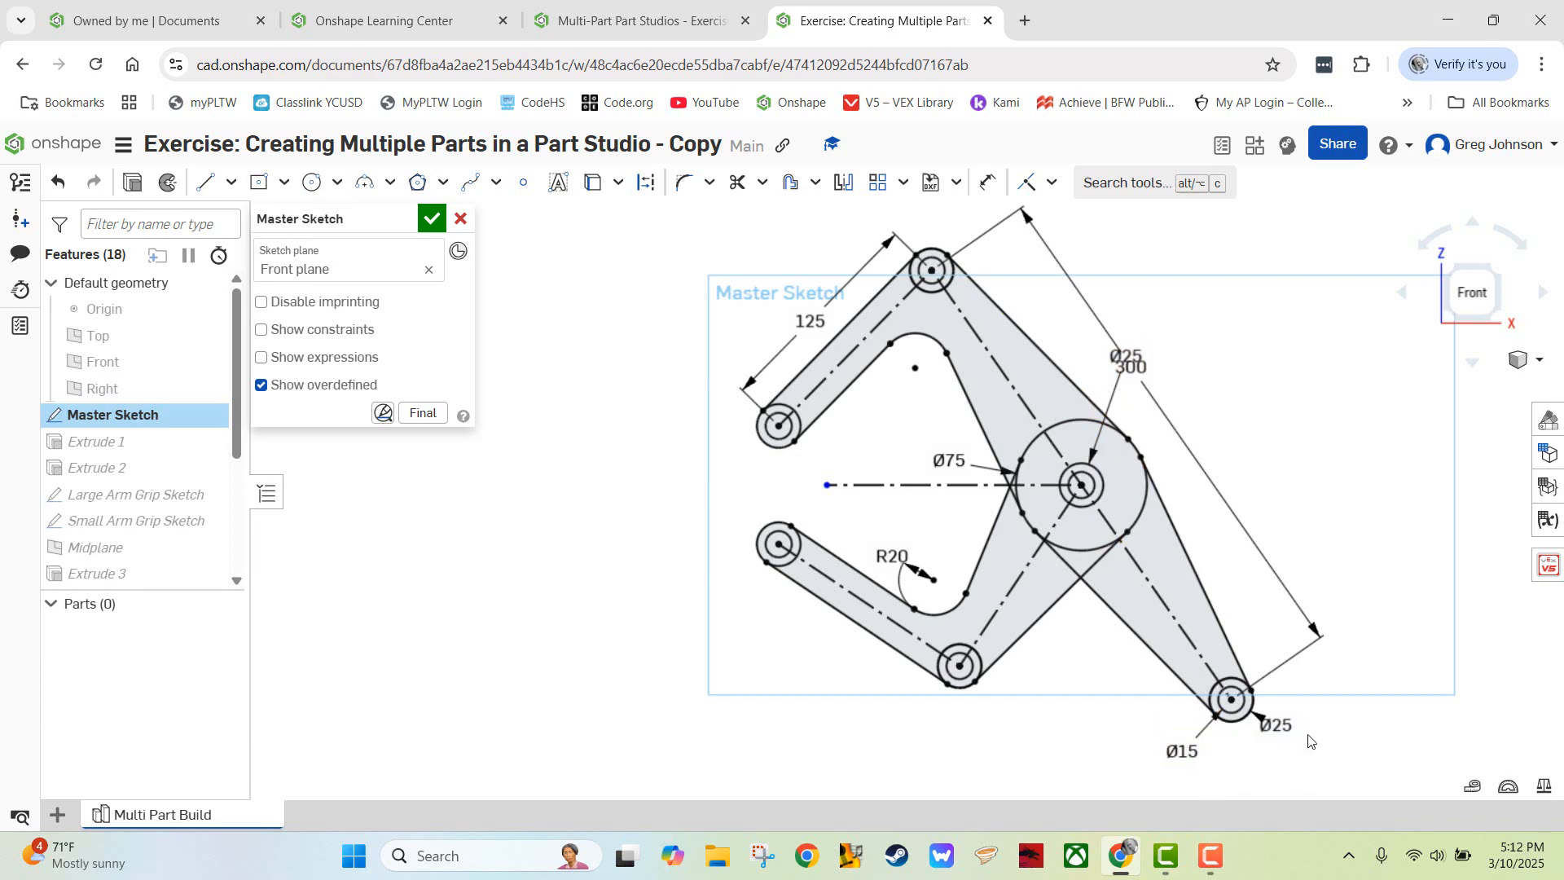
pyautogui.click(707, 11)
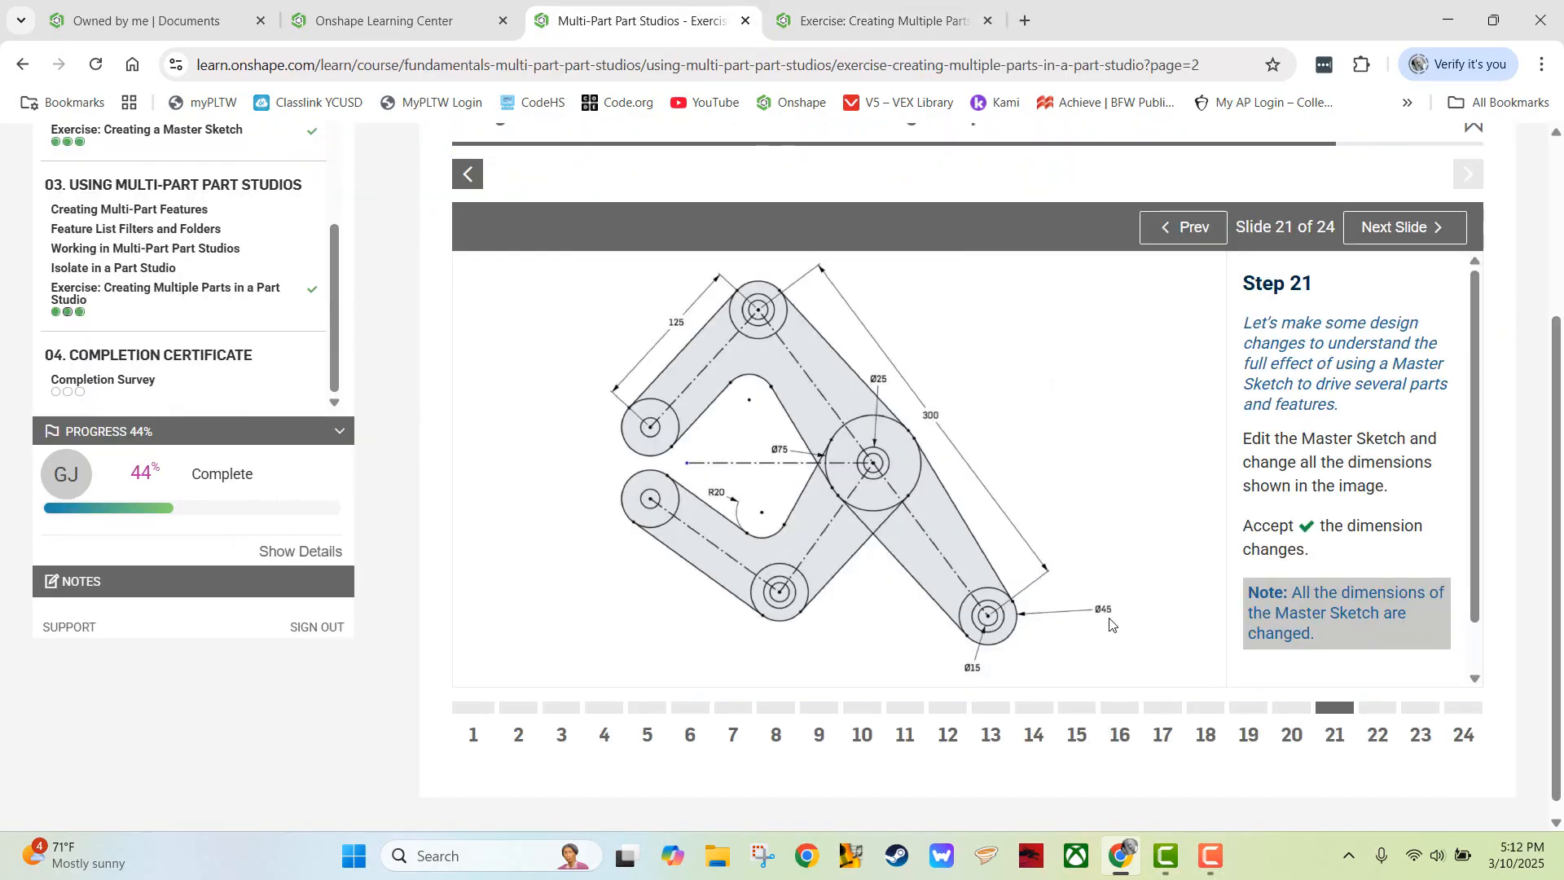
pyautogui.click(903, 13)
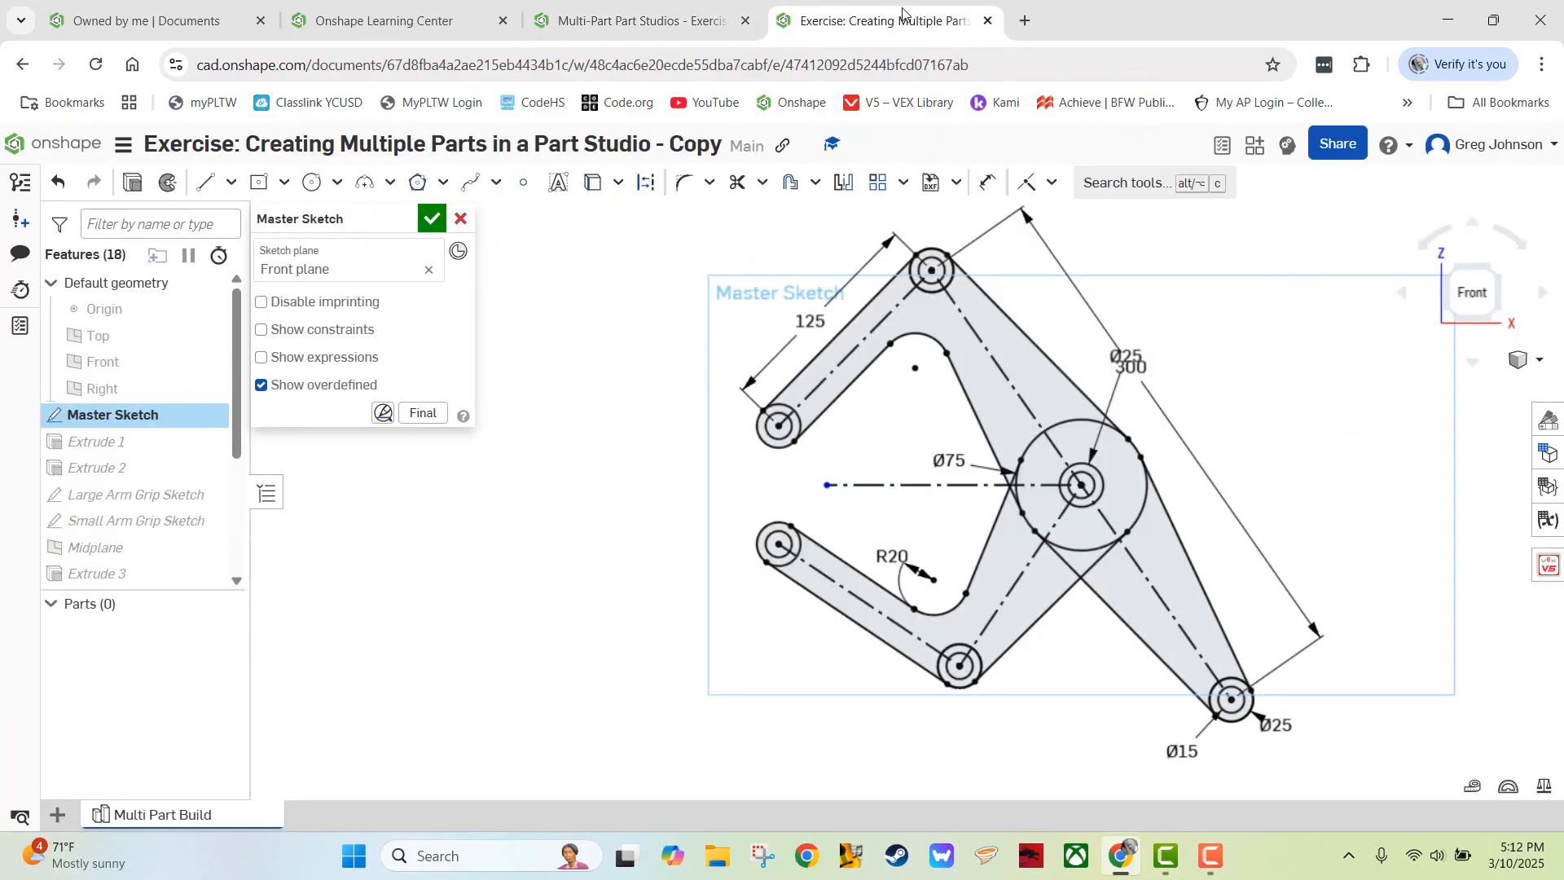
pyautogui.doubleClick(1286, 725)
pyautogui.write('45')
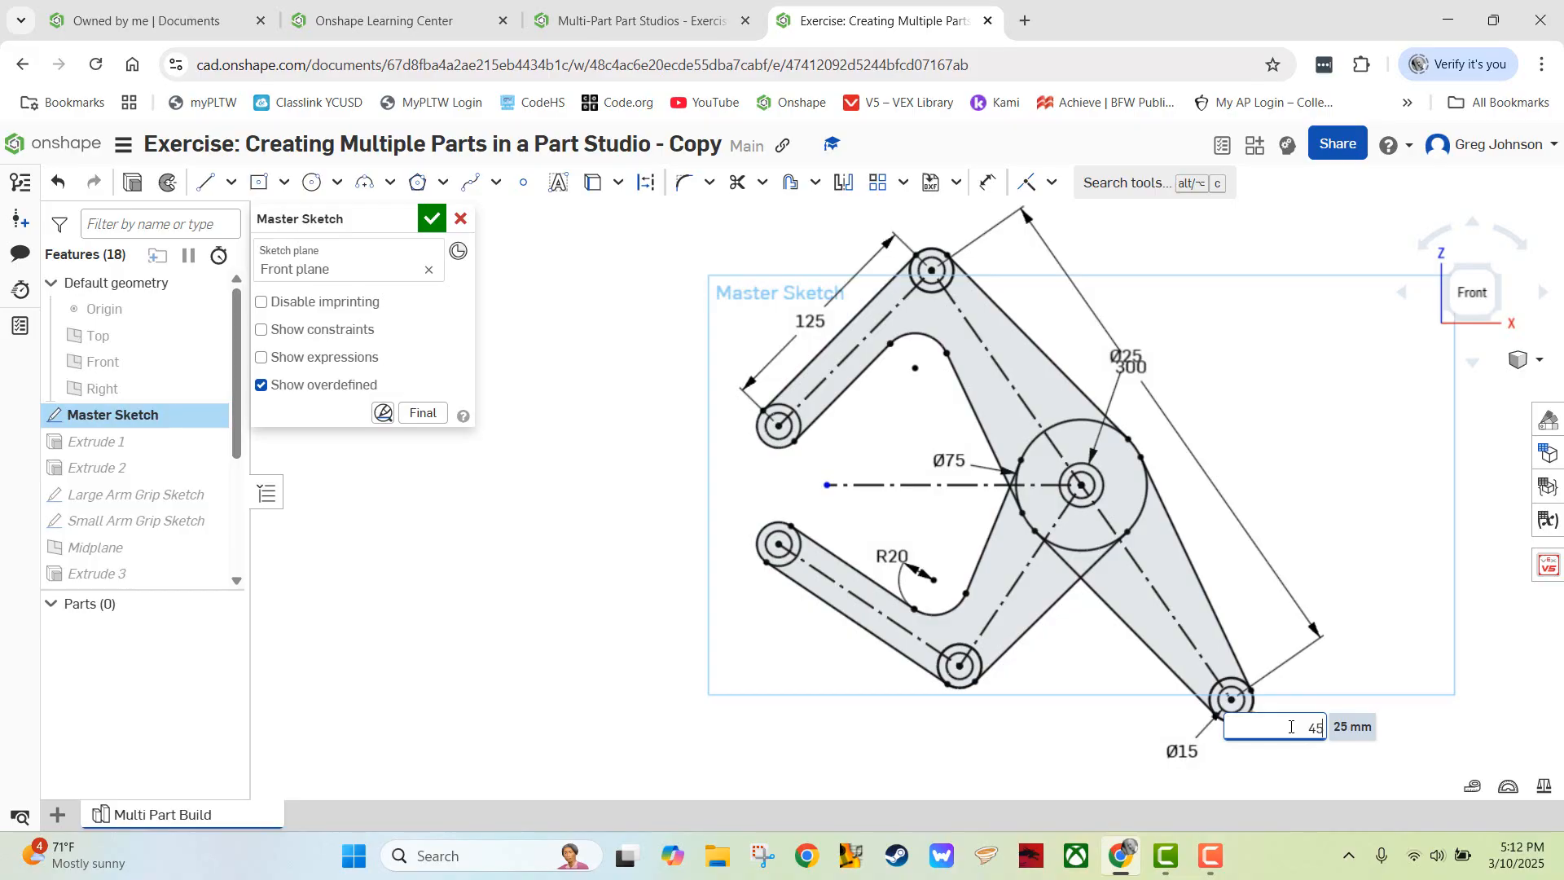
pyautogui.press('Return')
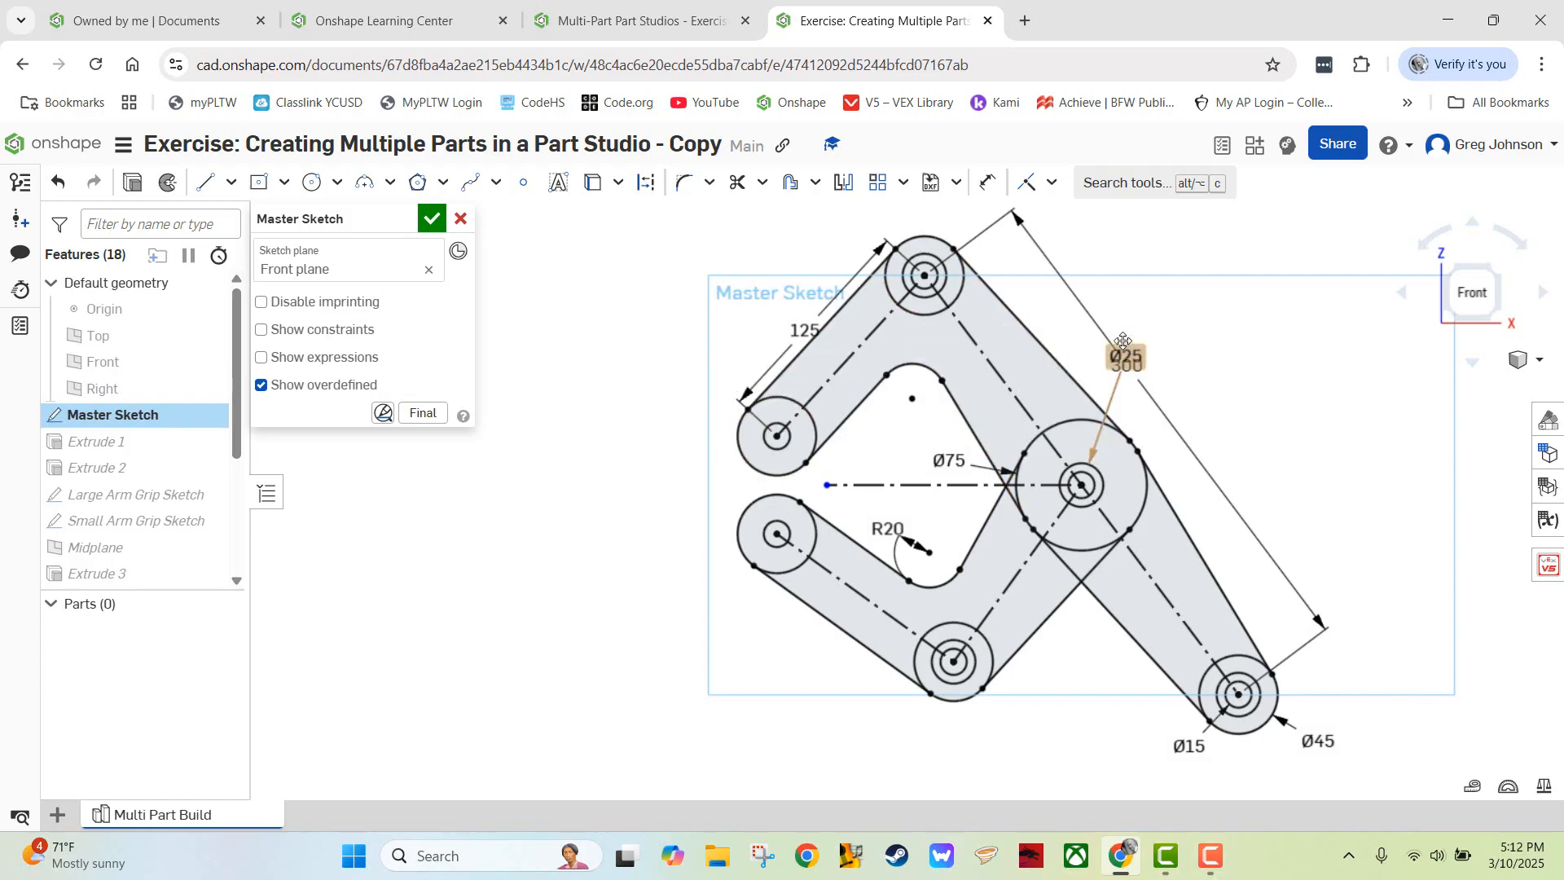
# - Move the Ø25 and 125 dimension labels clear of the other geometry and accept the Master Sketch changes
pyautogui.moveTo(1133, 352); pyautogui.dragTo(1238, 368)
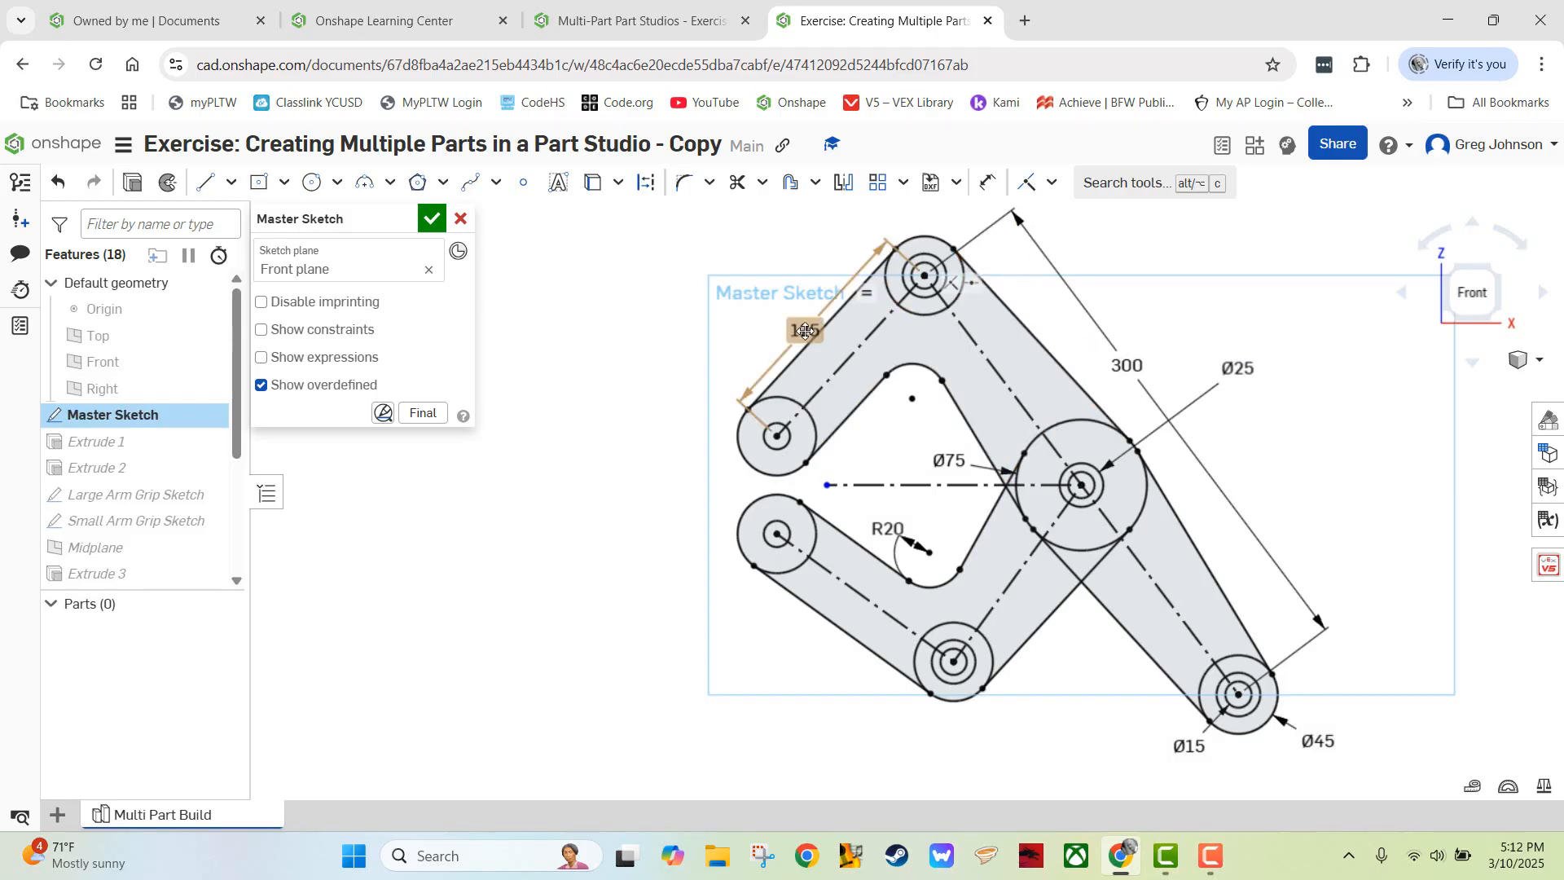
pyautogui.moveTo(807, 330); pyautogui.dragTo(802, 303)
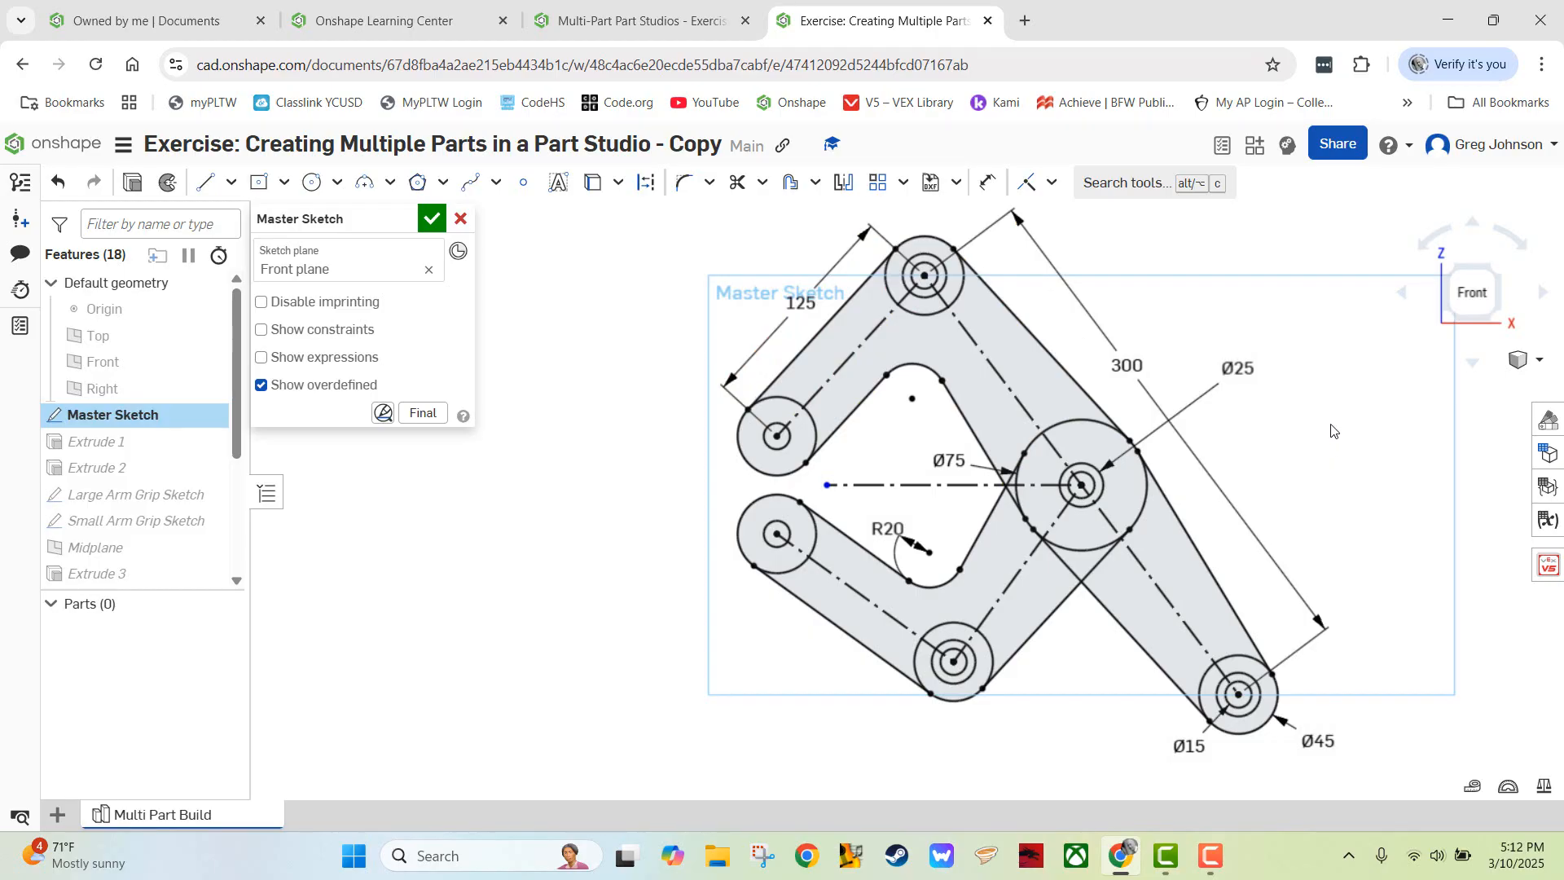
pyautogui.click(433, 220)
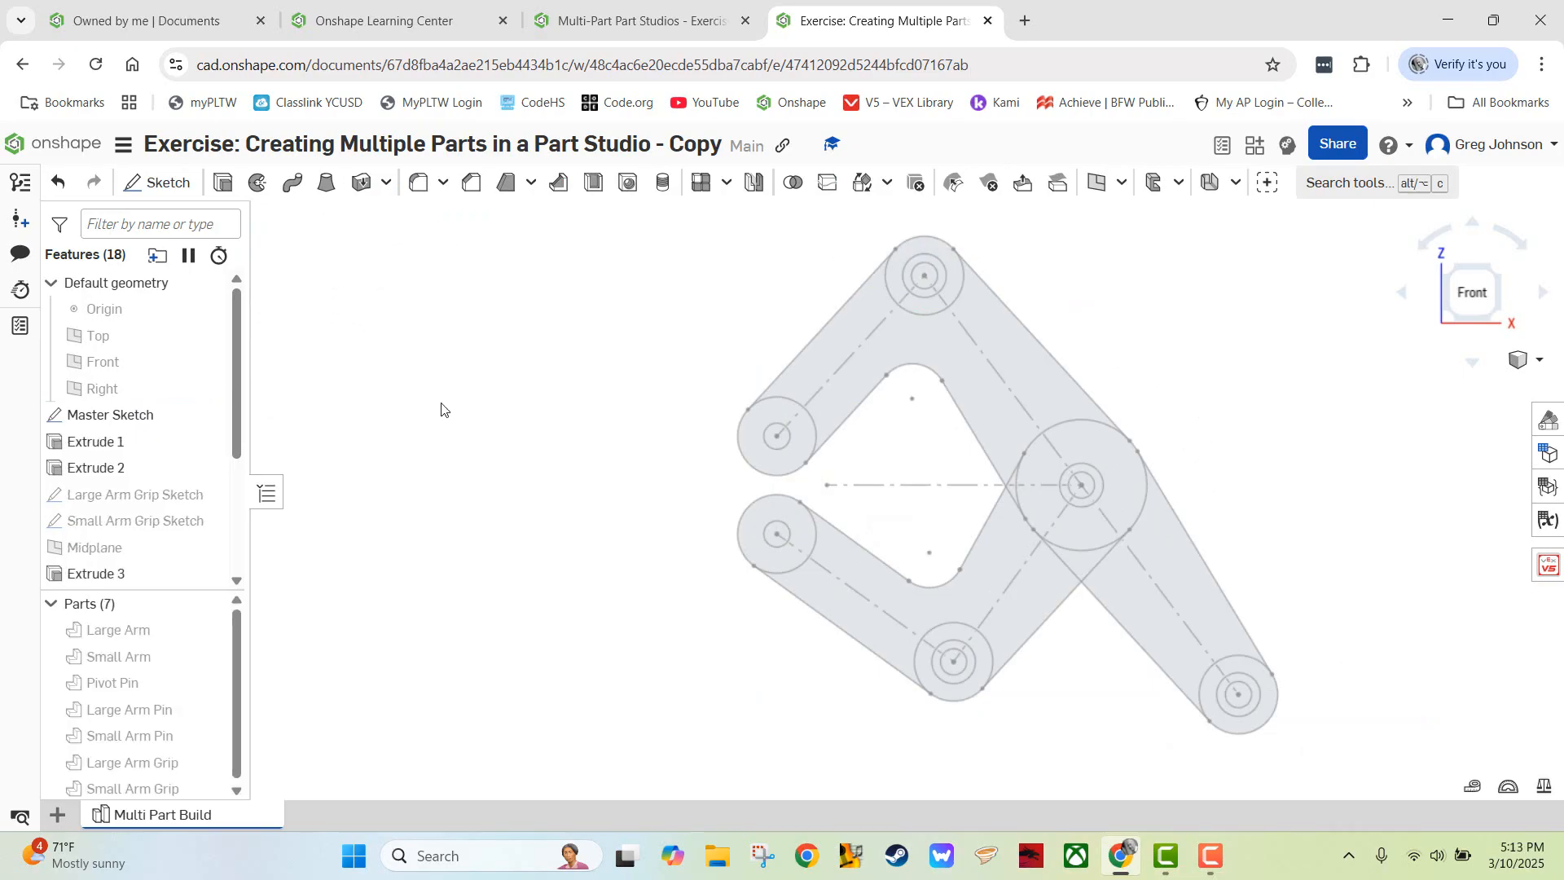
# - Show all seven arms, pins and grips in the Part Studio and hide the Master Sketch
pyautogui.click(209, 631)
pyautogui.click(208, 657)
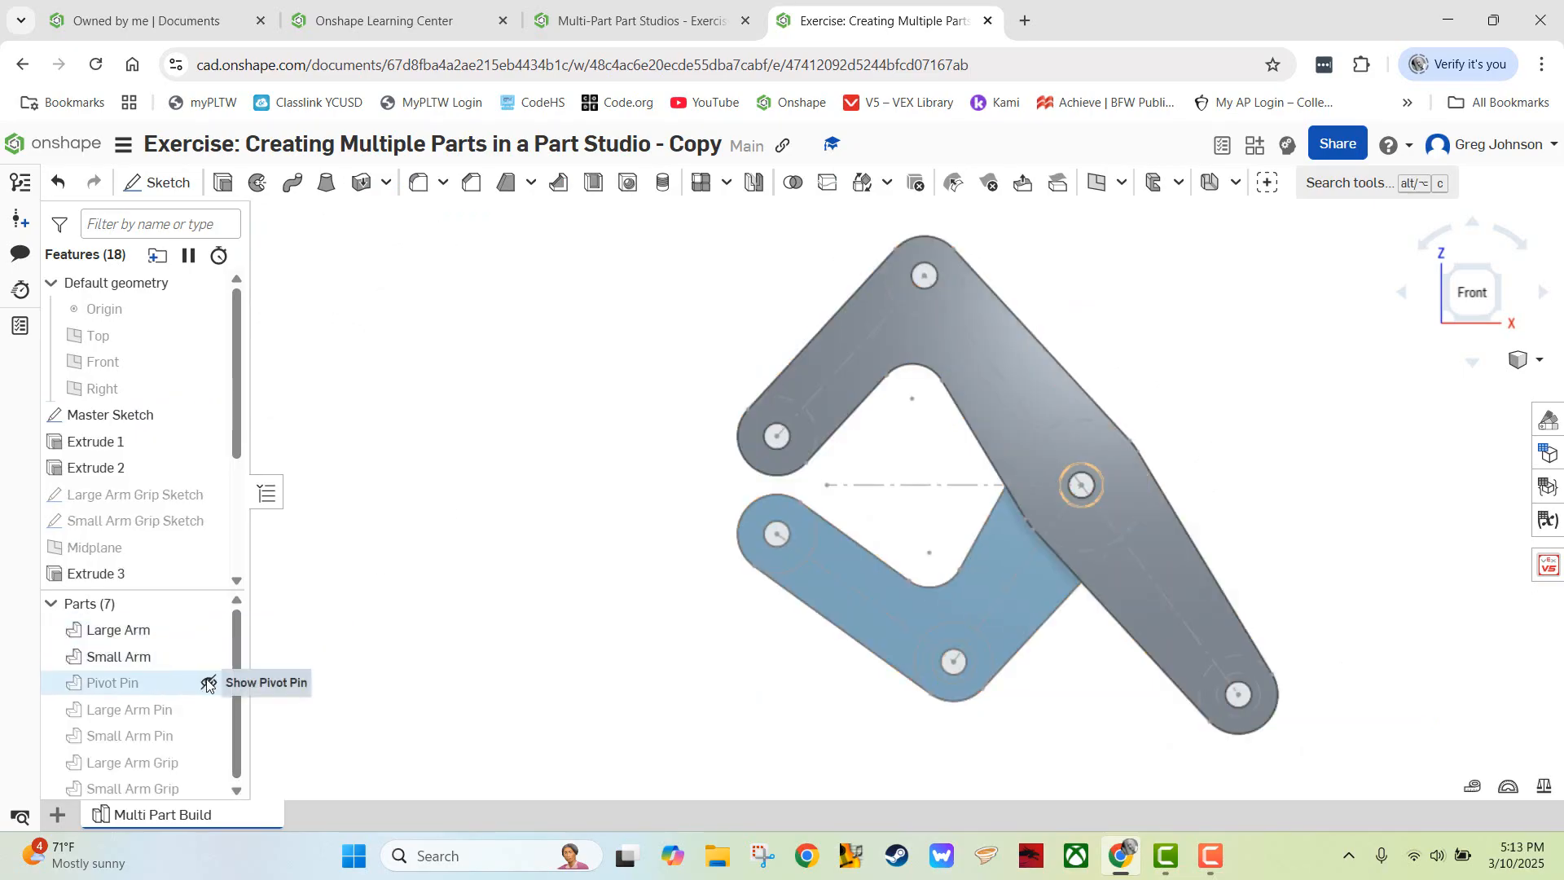
pyautogui.click(208, 683)
pyautogui.click(209, 709)
pyautogui.click(208, 735)
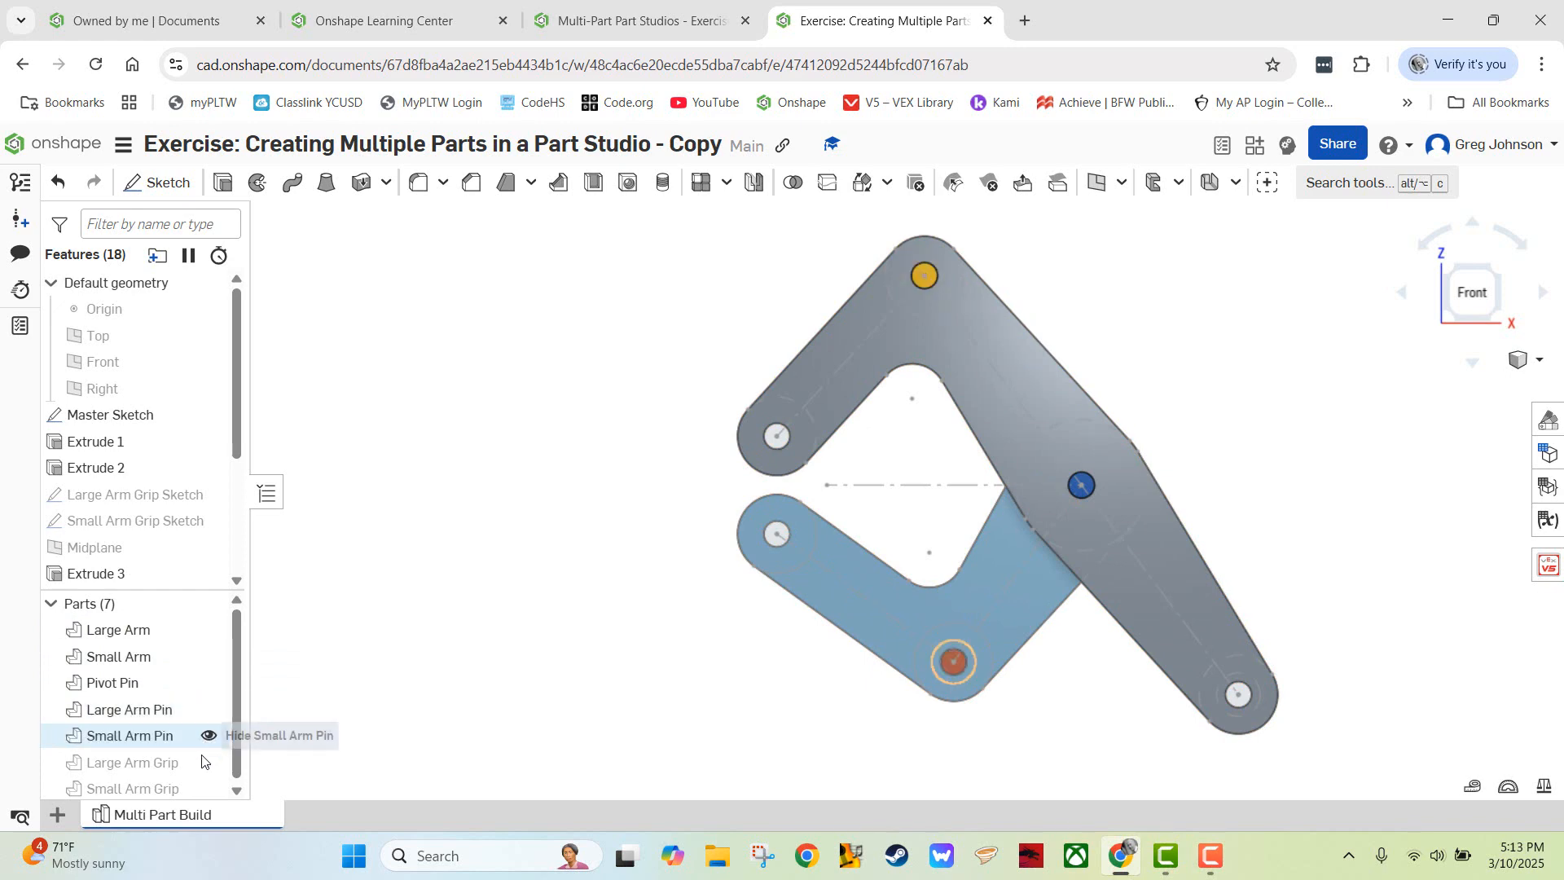
pyautogui.click(208, 763)
pyautogui.click(208, 788)
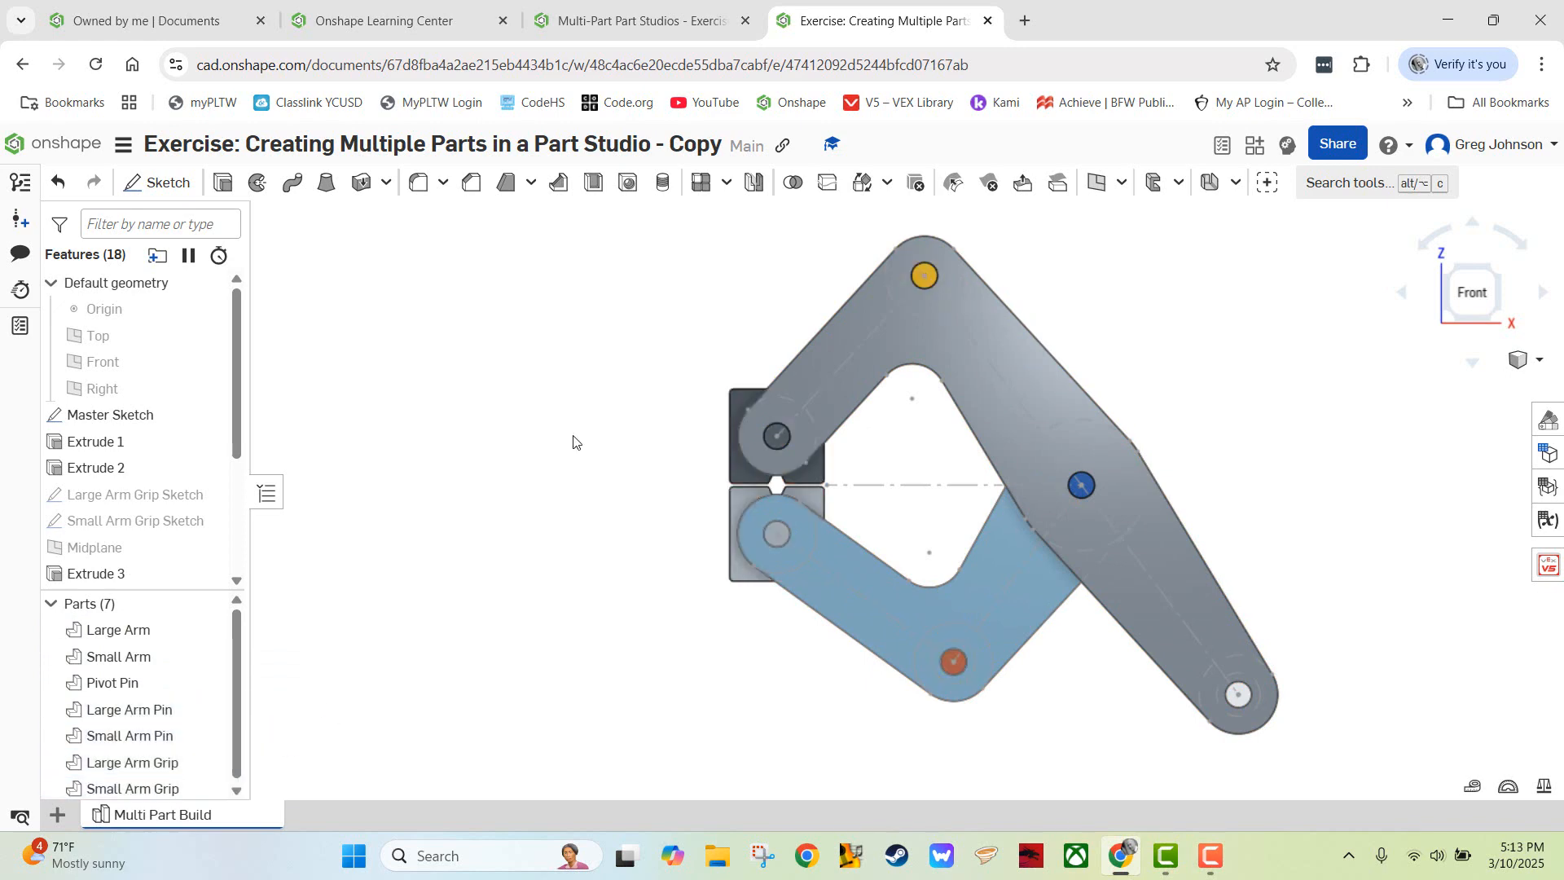
pyautogui.moveTo(573, 443); pyautogui.dragTo(492, 464, button='right')
pyautogui.click(208, 415)
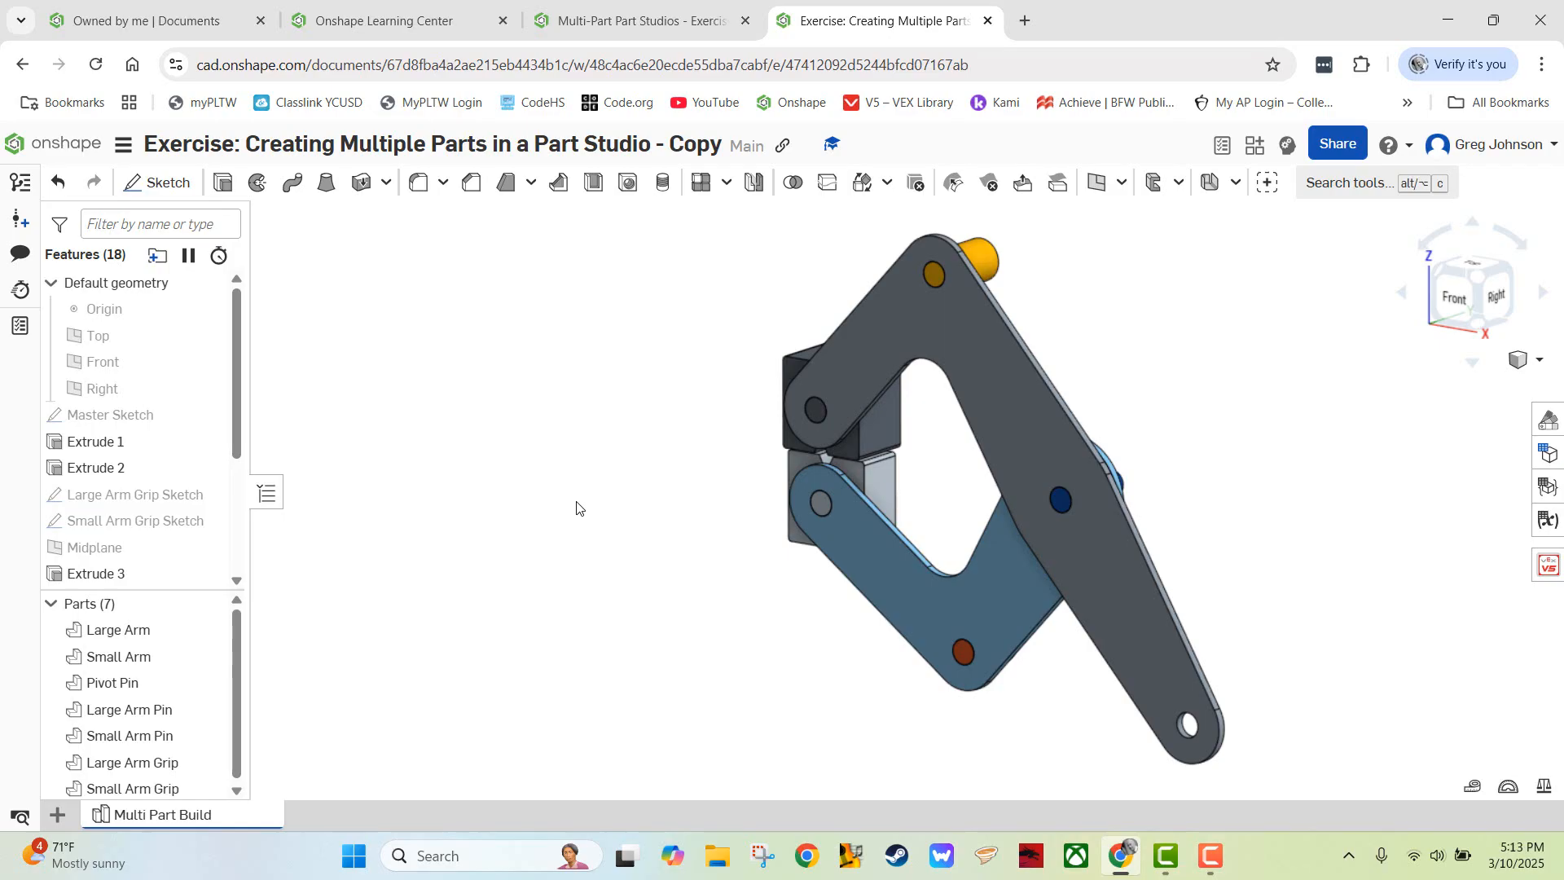
# - Switch to the Learning Center exercise, advance to Step 22 for its instructions and return to the Part Studio
pyautogui.click(653, 18)
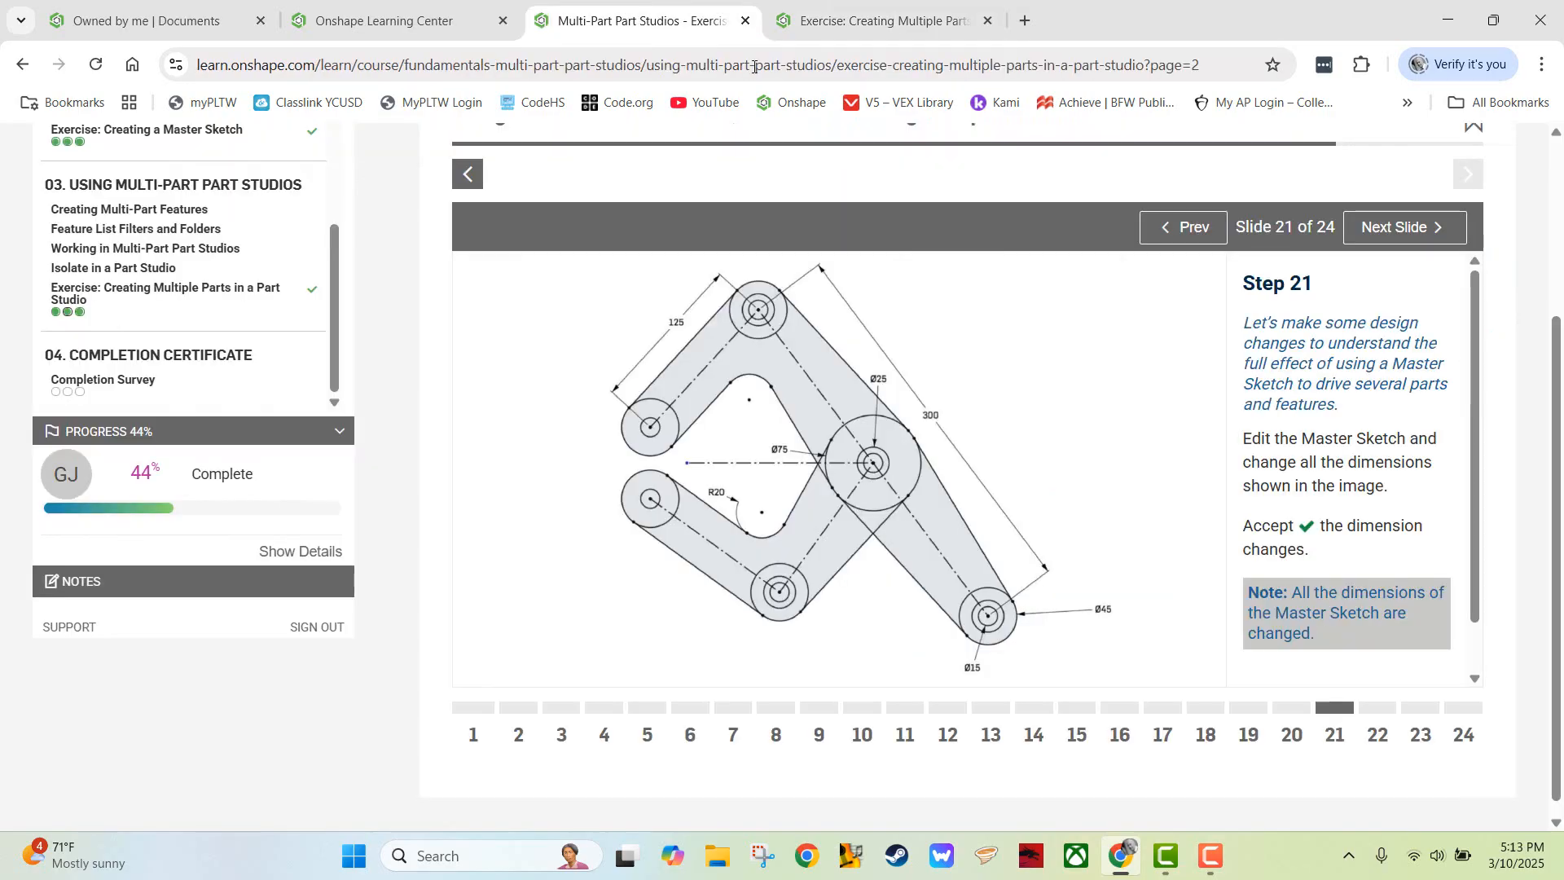
pyautogui.click(1403, 227)
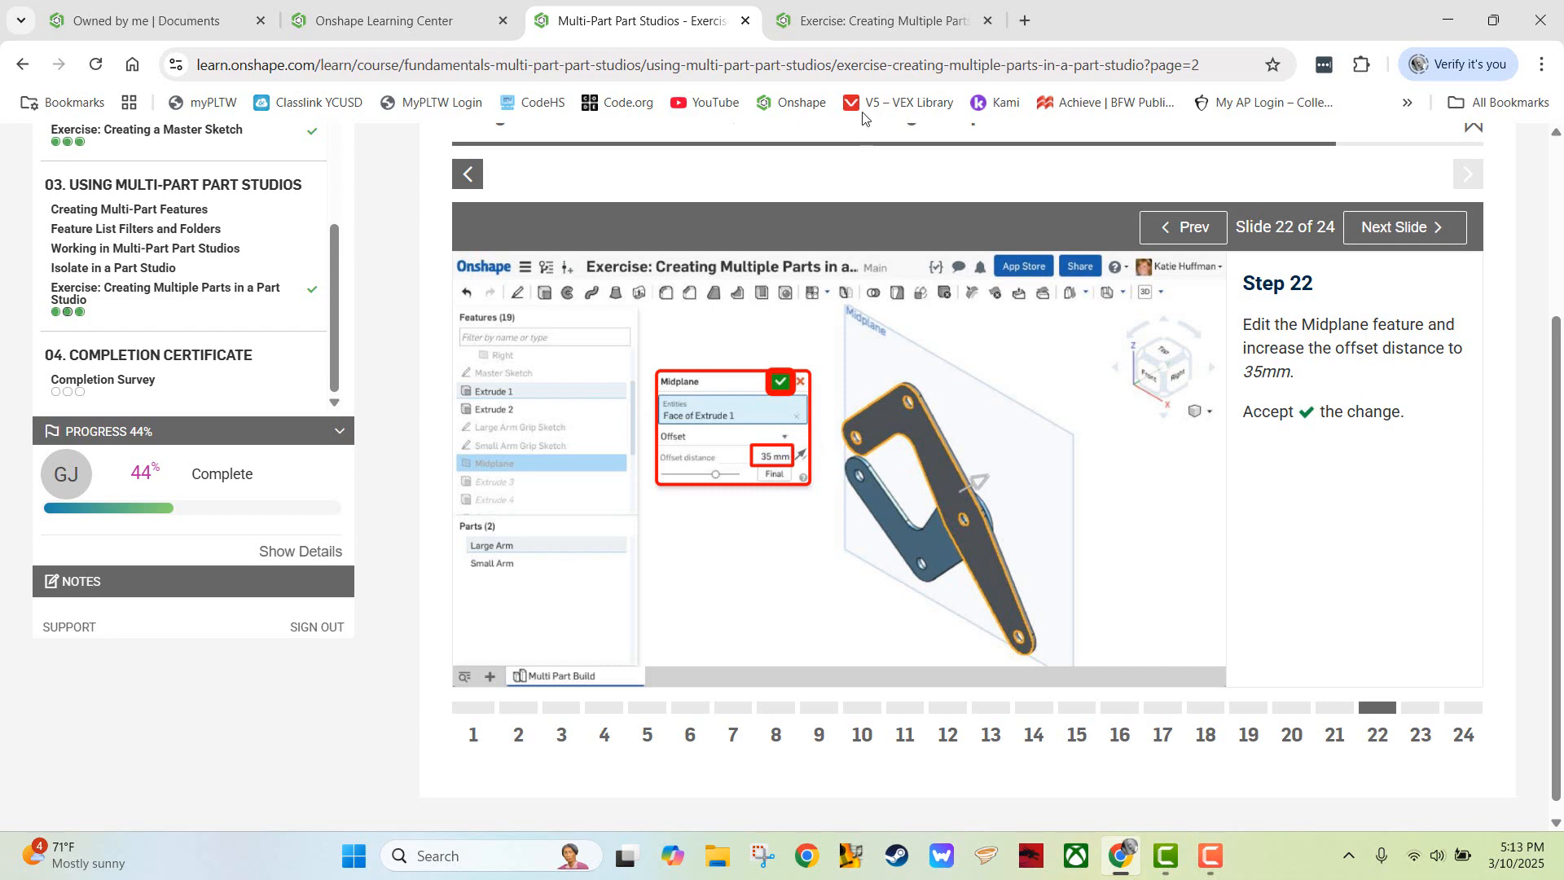
pyautogui.click(858, 22)
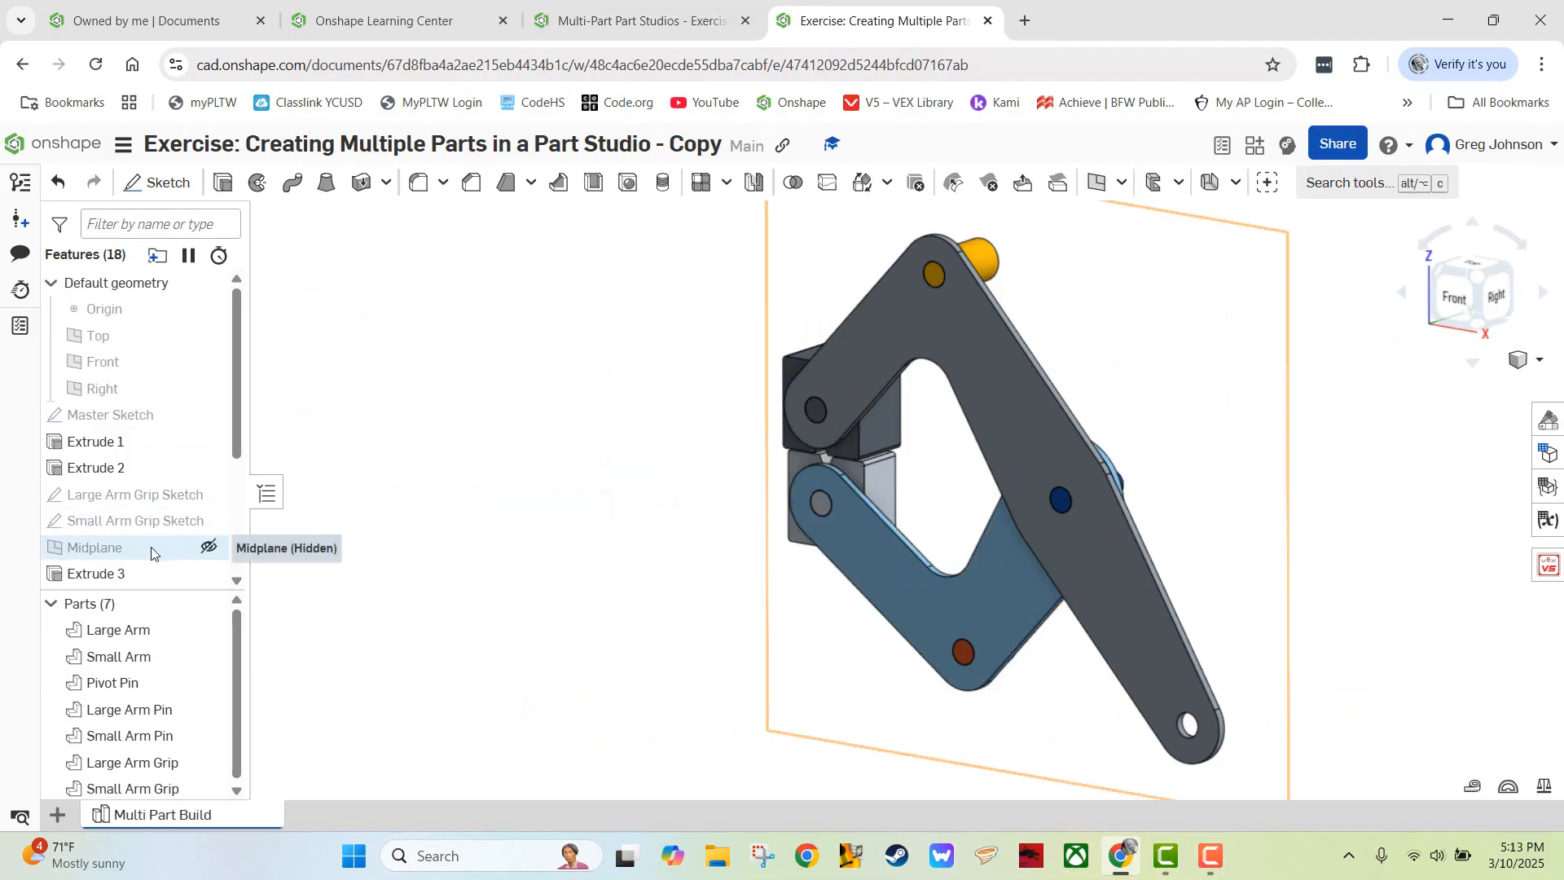
# - Show the Midplane, set its offset distance to 35 mm and inspect the pins and grips from the side
pyautogui.click(208, 547)
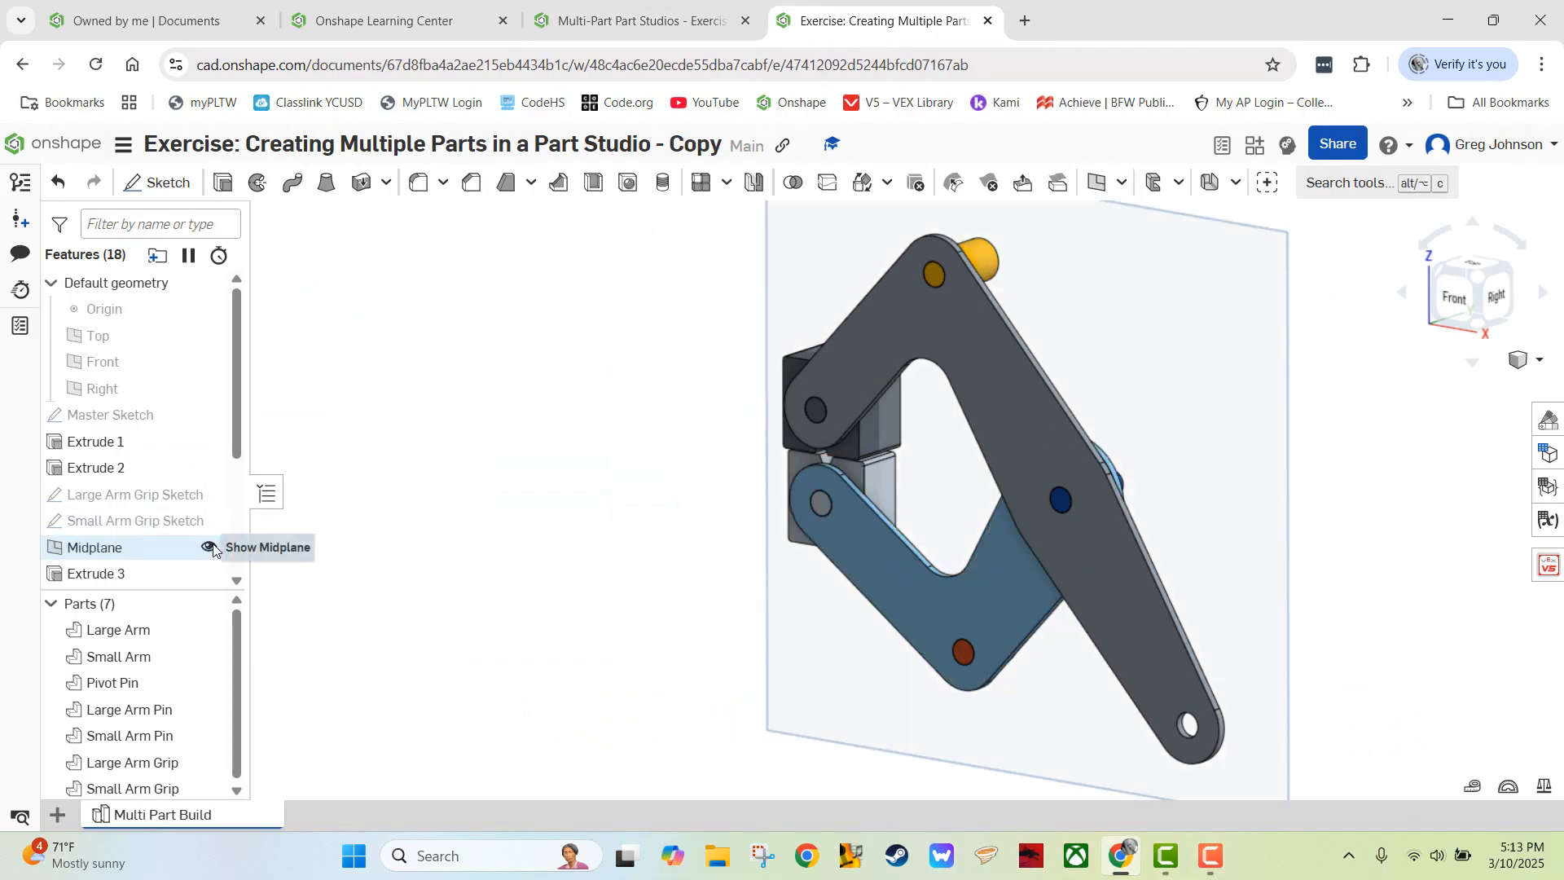
pyautogui.doubleClick(171, 549)
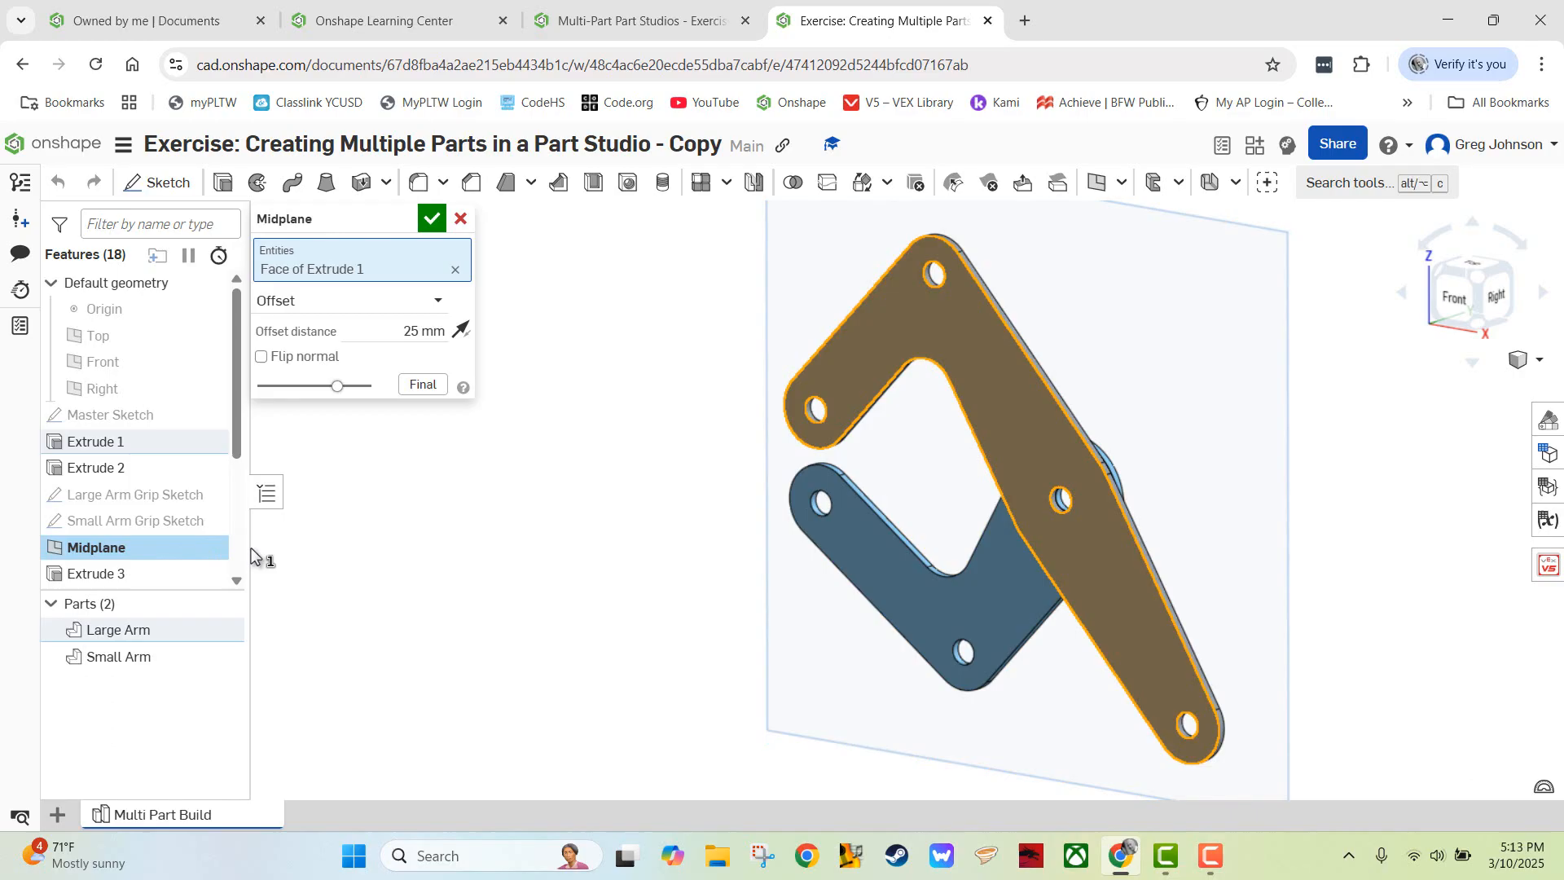
pyautogui.click(402, 329)
pyautogui.write('35')
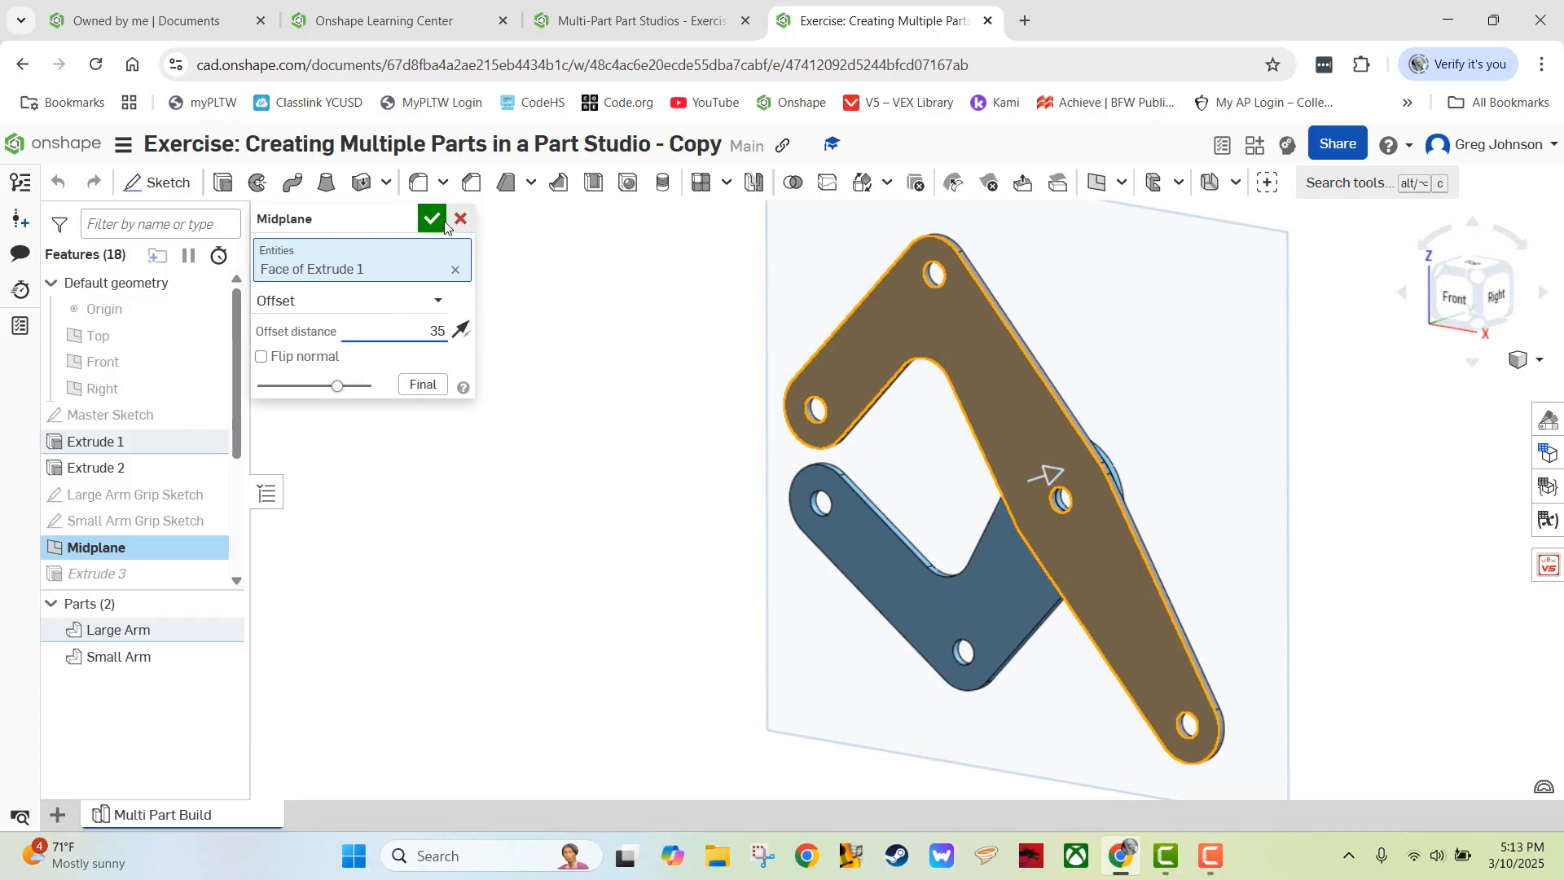
pyautogui.press('Return')
pyautogui.moveTo(620, 397); pyautogui.dragTo(567, 417, button='right')
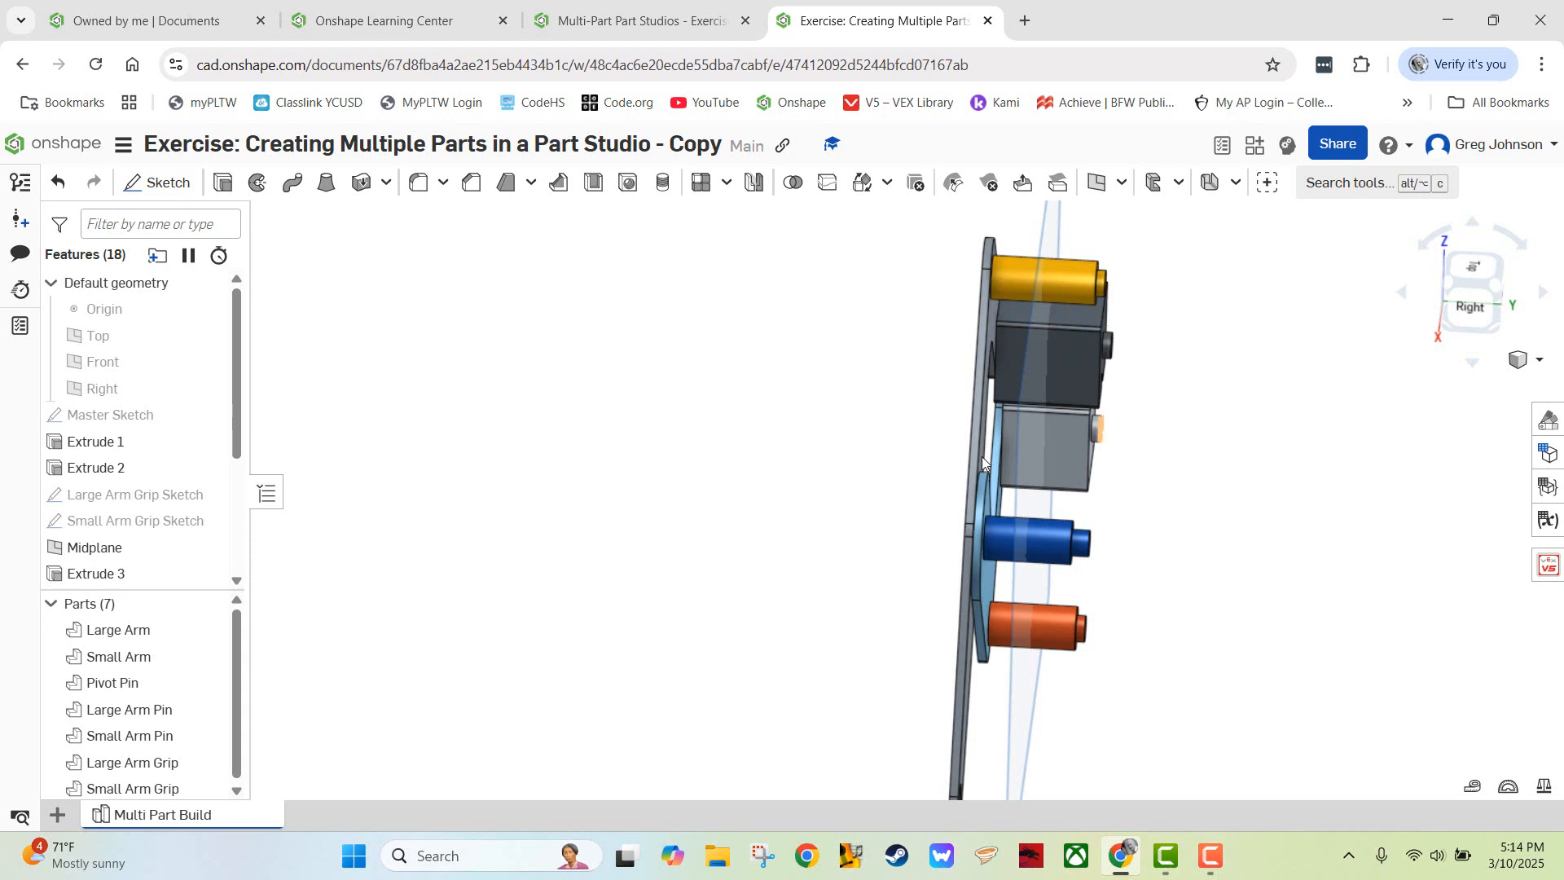
pyautogui.moveTo(730, 475)
pyautogui.mouseDown(button='right')
pyautogui.moveTo(778, 440)
pyautogui.moveTo(749, 458)
pyautogui.mouseUp(button='right')
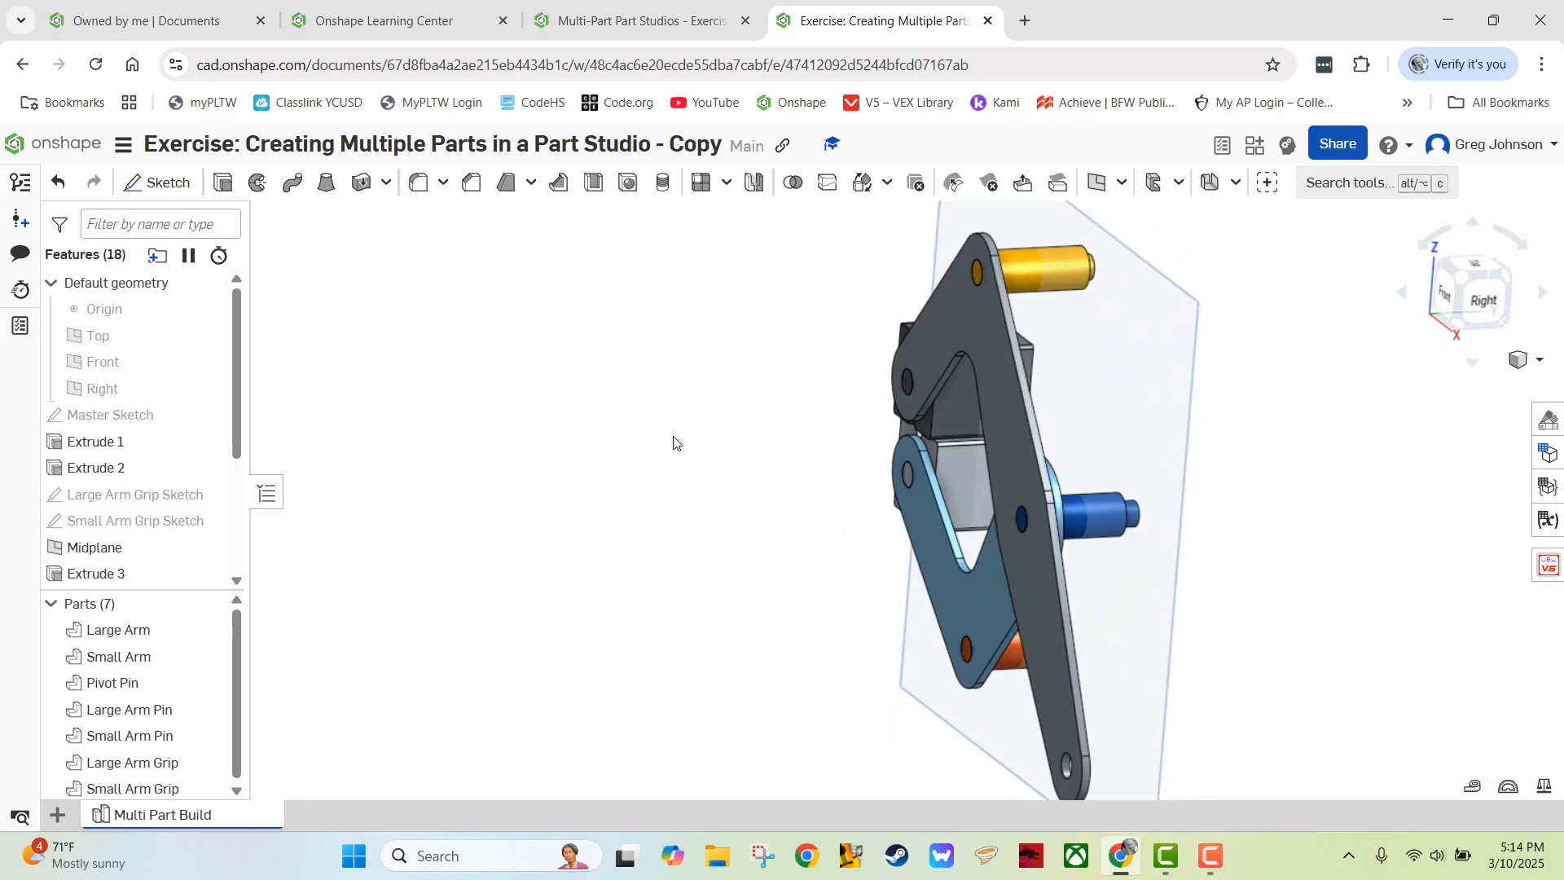
# - Advance the Learning Center exercise through Step 23 to the Step 24 validation instructions and return to the Part Studio
pyautogui.click(640, 20)
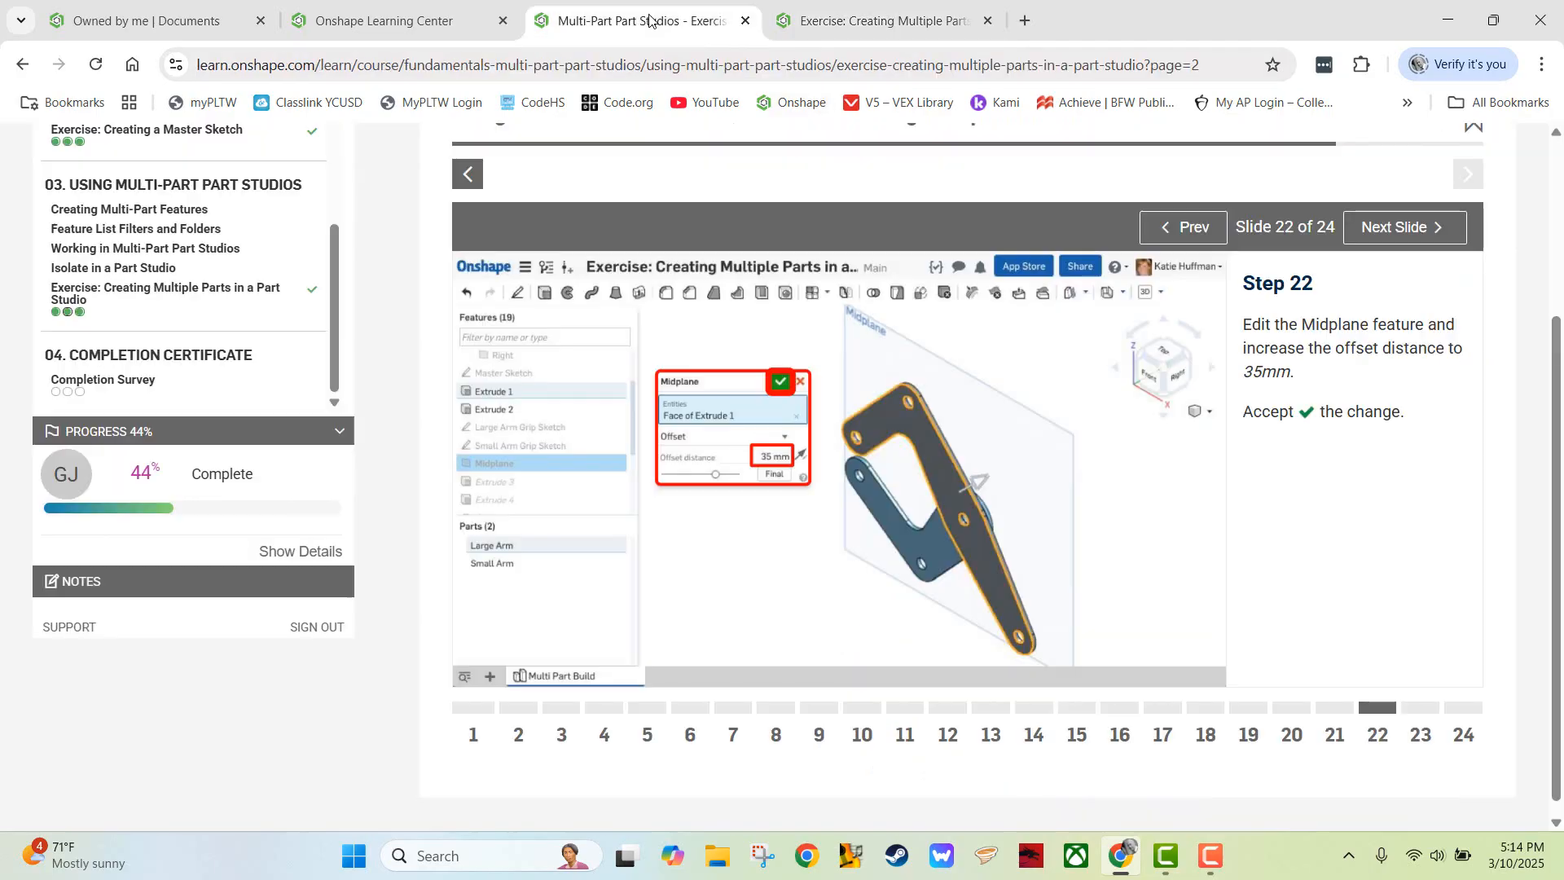
pyautogui.click(1394, 228)
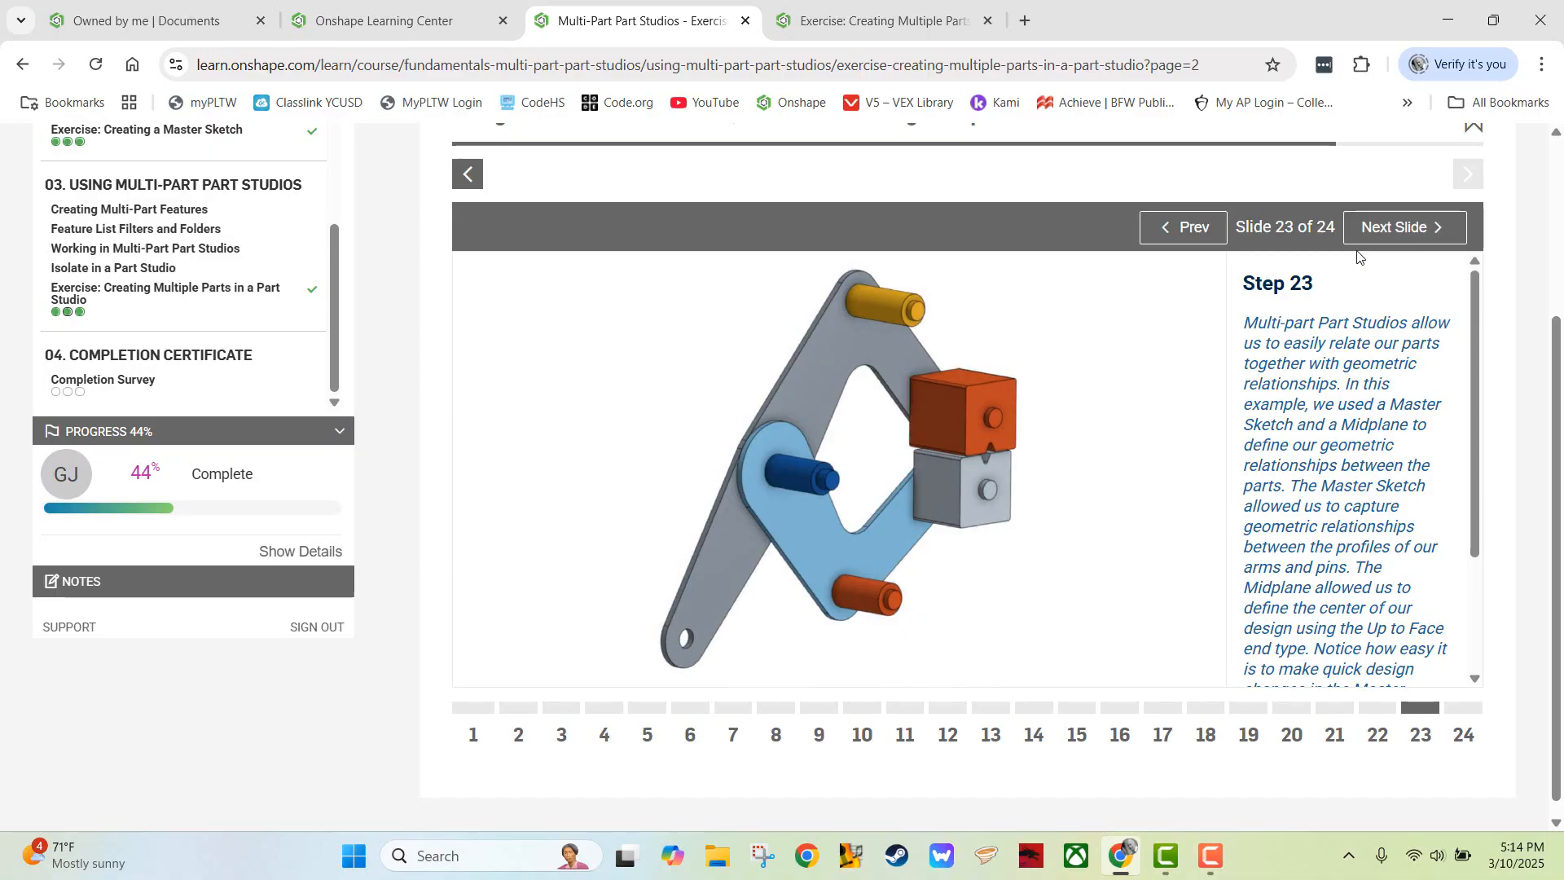
pyautogui.click(1403, 230)
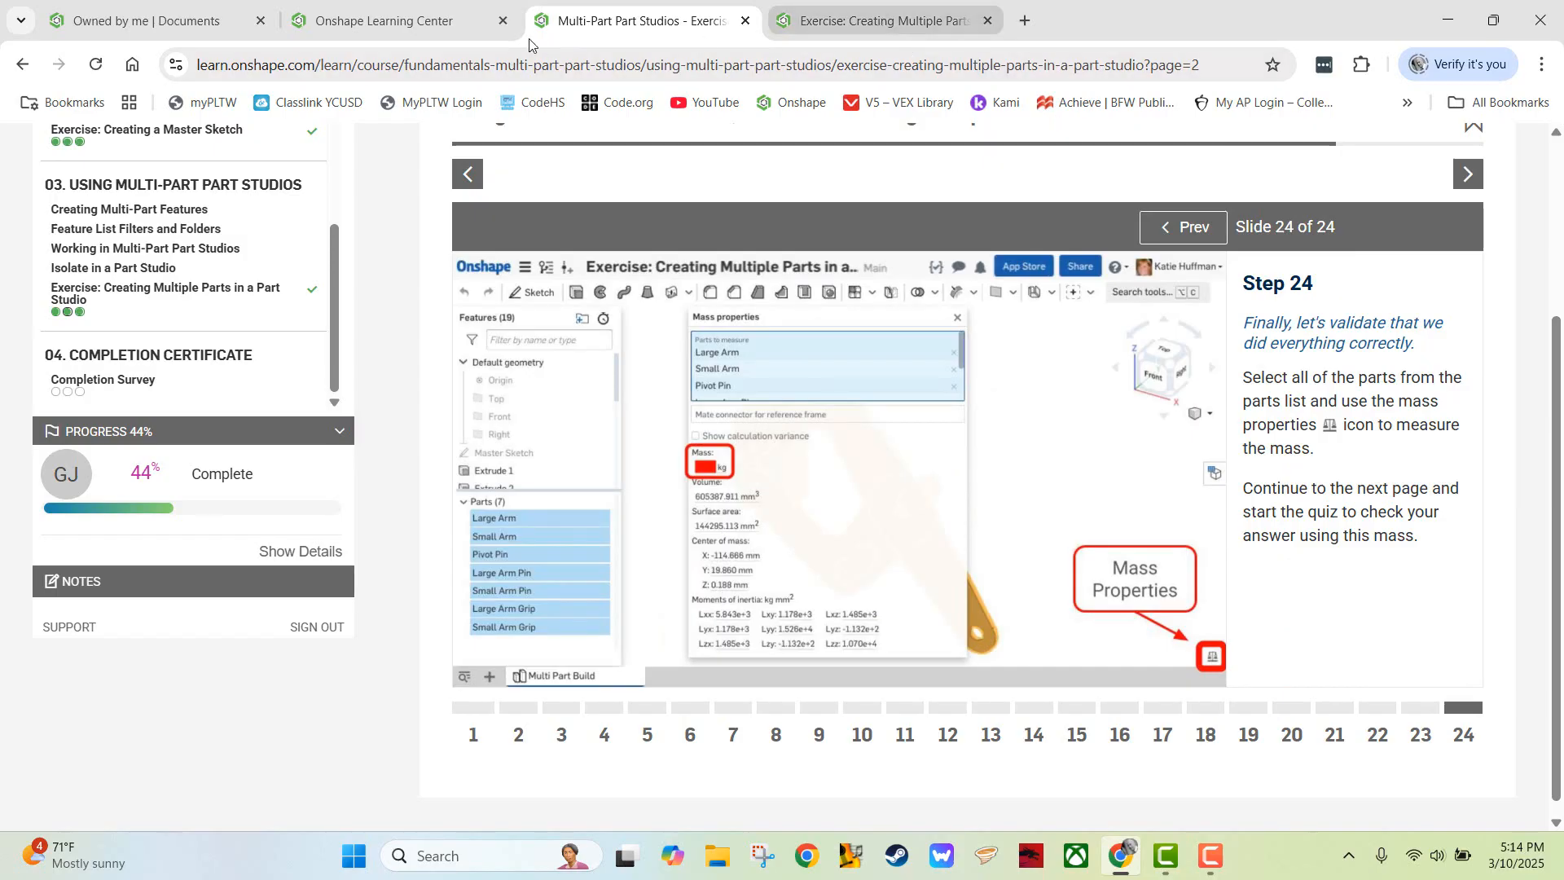
pyautogui.click(852, 24)
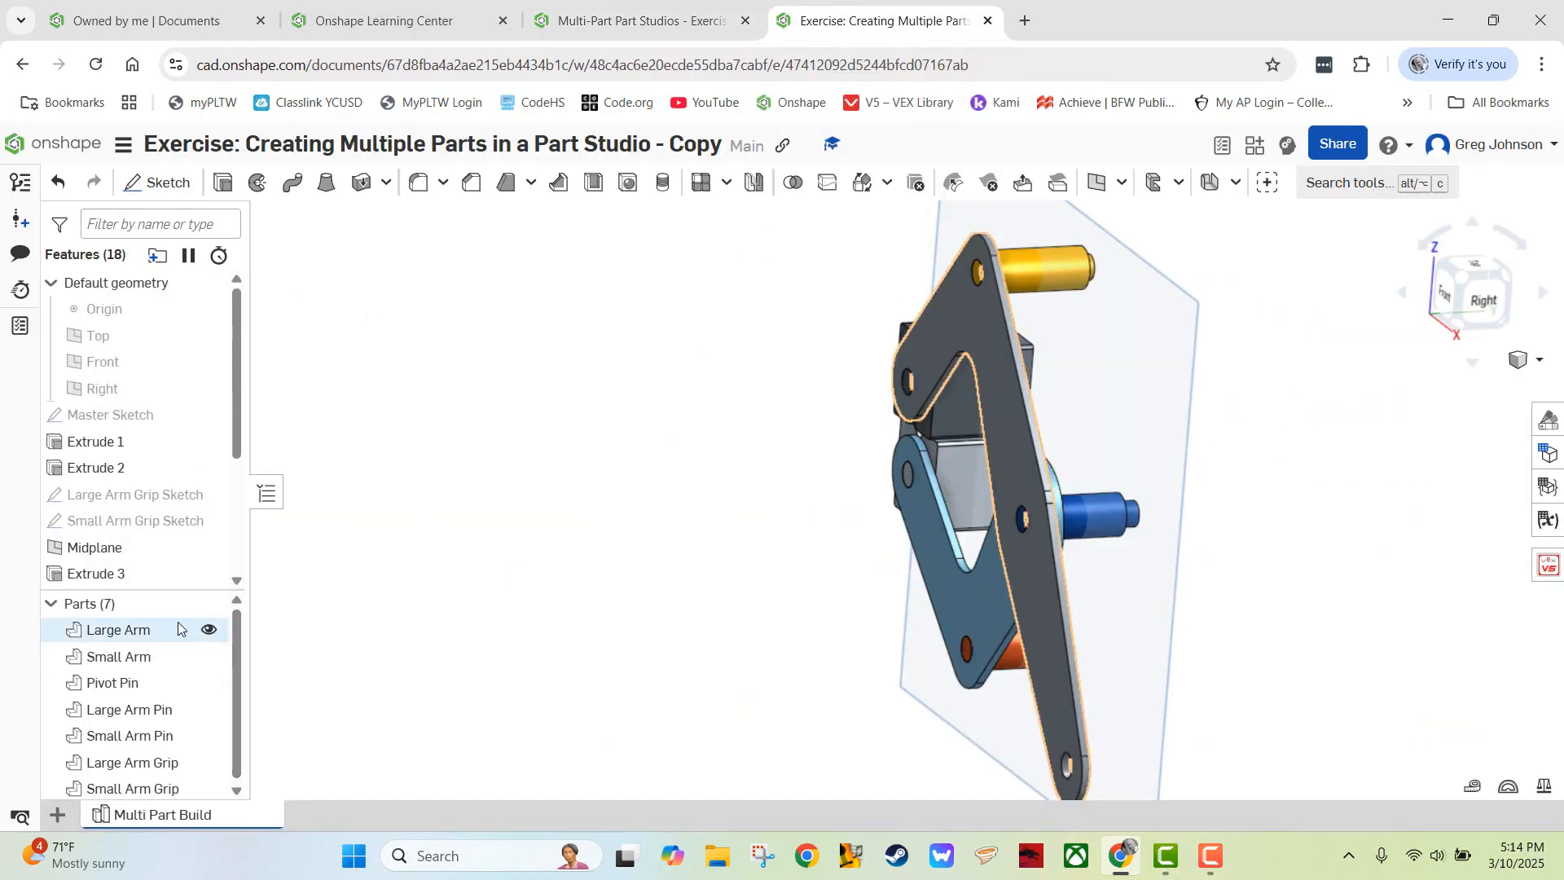
# - Select all seven parts, from Large Arm to Small Arm Grip, and measure their combined mass properties
pyautogui.click(173, 625)
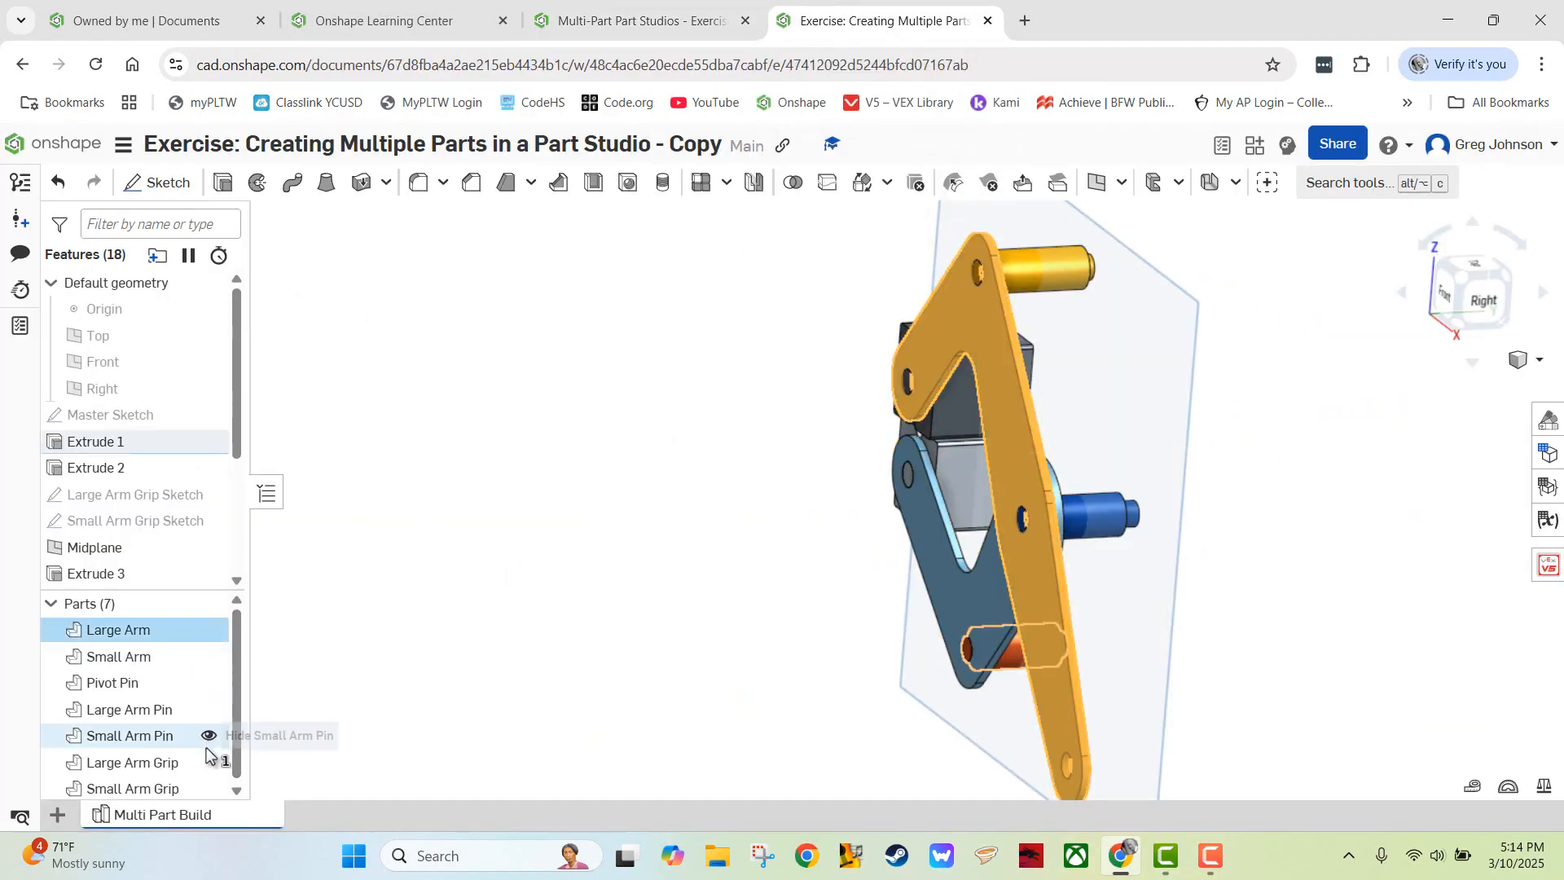
pyautogui.keyDown('shift'); pyautogui.click(184, 786); pyautogui.keyUp('shift')
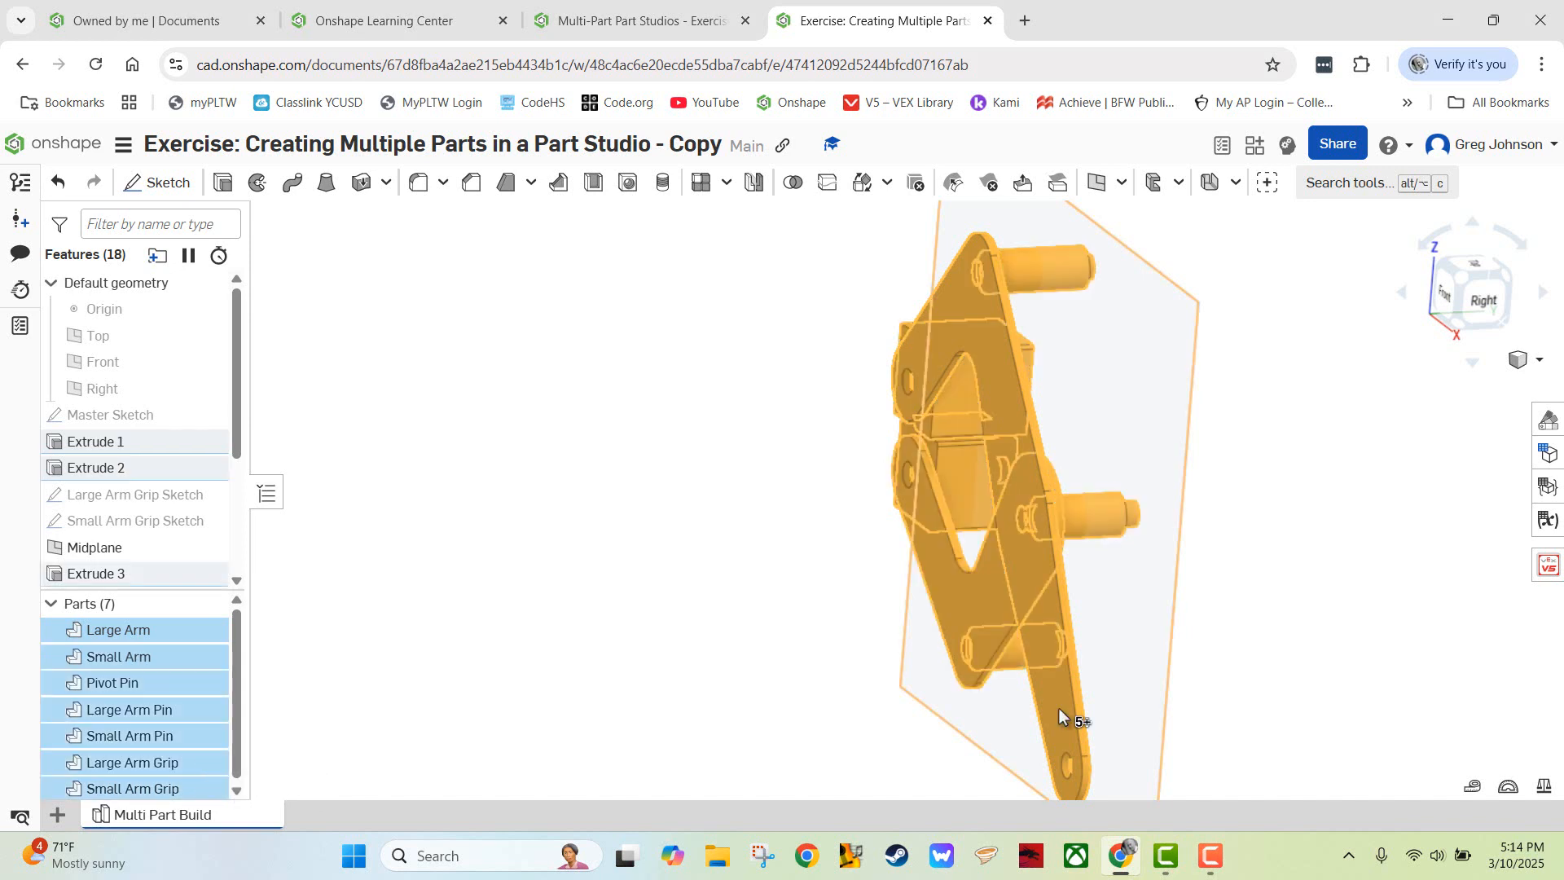
pyautogui.click(1546, 789)
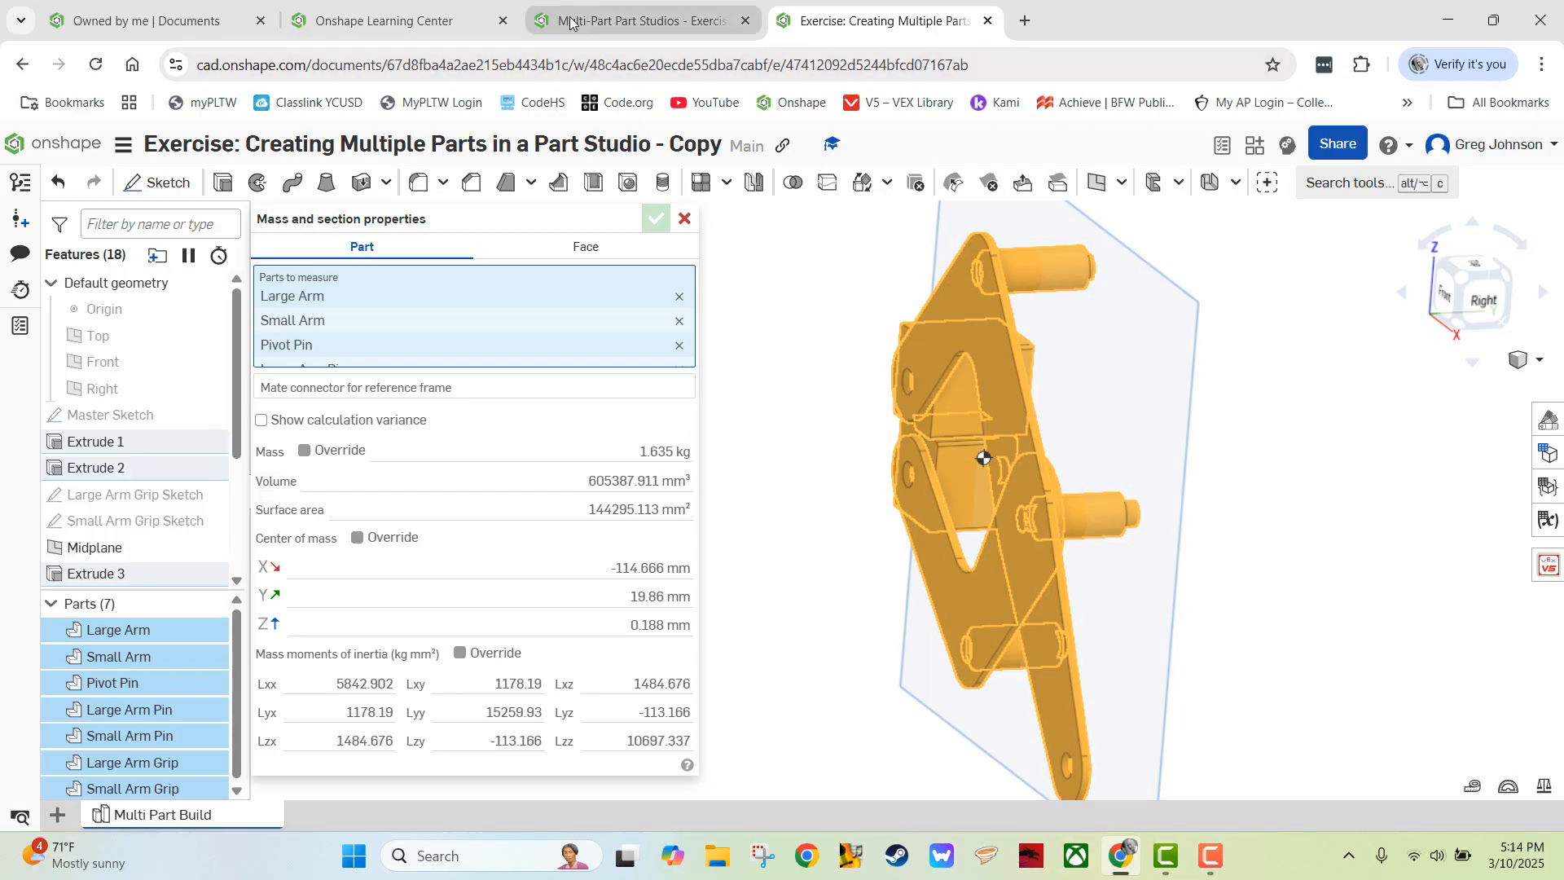
# - Take the exercise's self-check in the Learning Center, submit 1.635 kg as the mass of all parts and return to the Part Studio
pyautogui.click(717, 23)
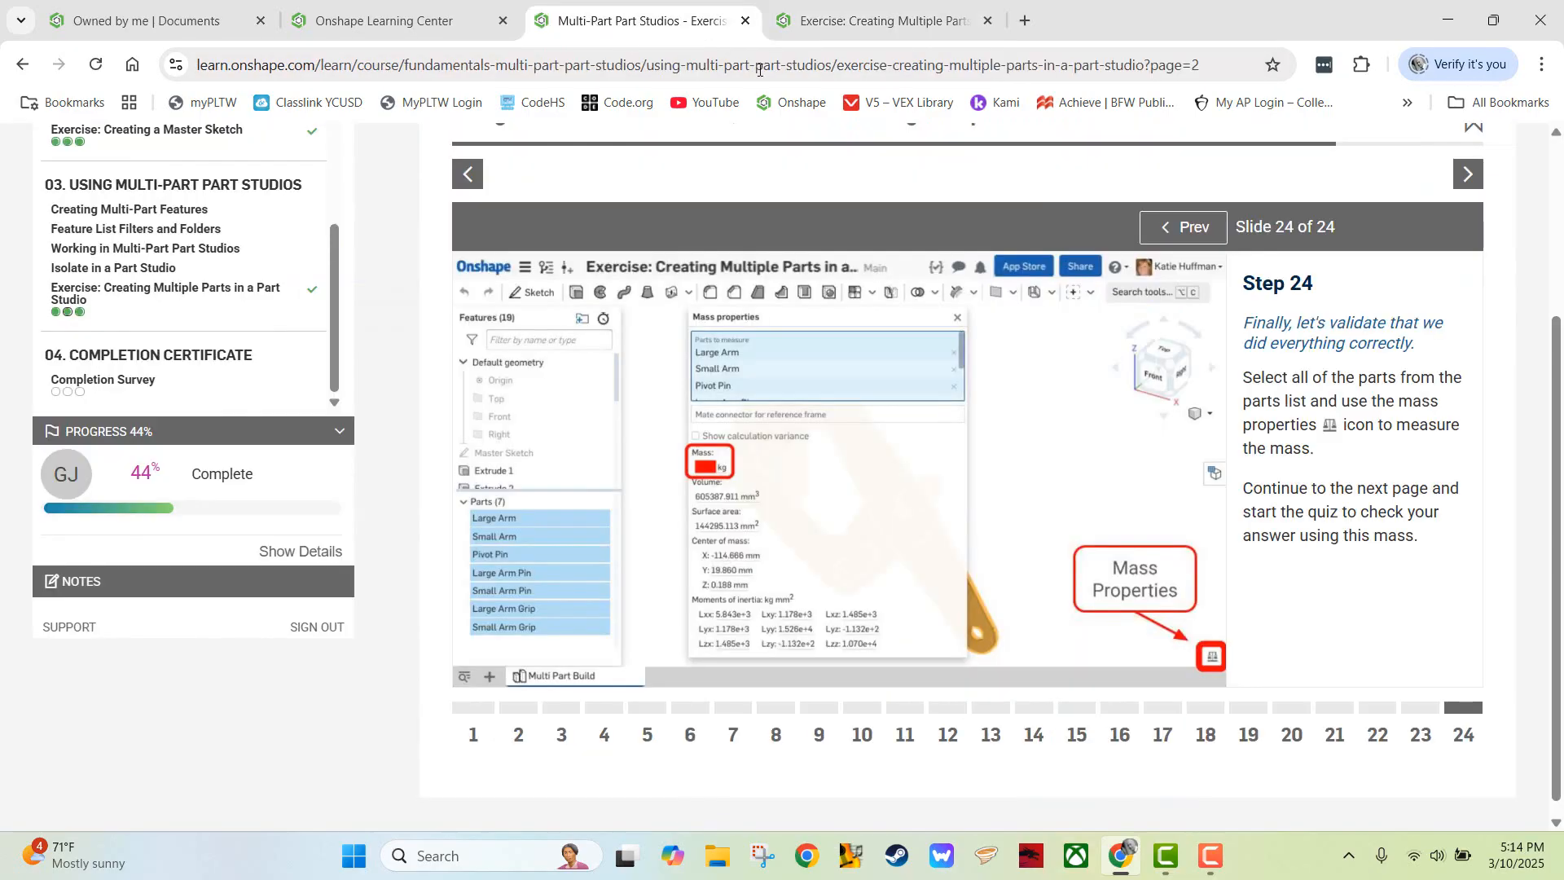
pyautogui.click(1468, 174)
pyautogui.scroll(-1, 1177, 622)
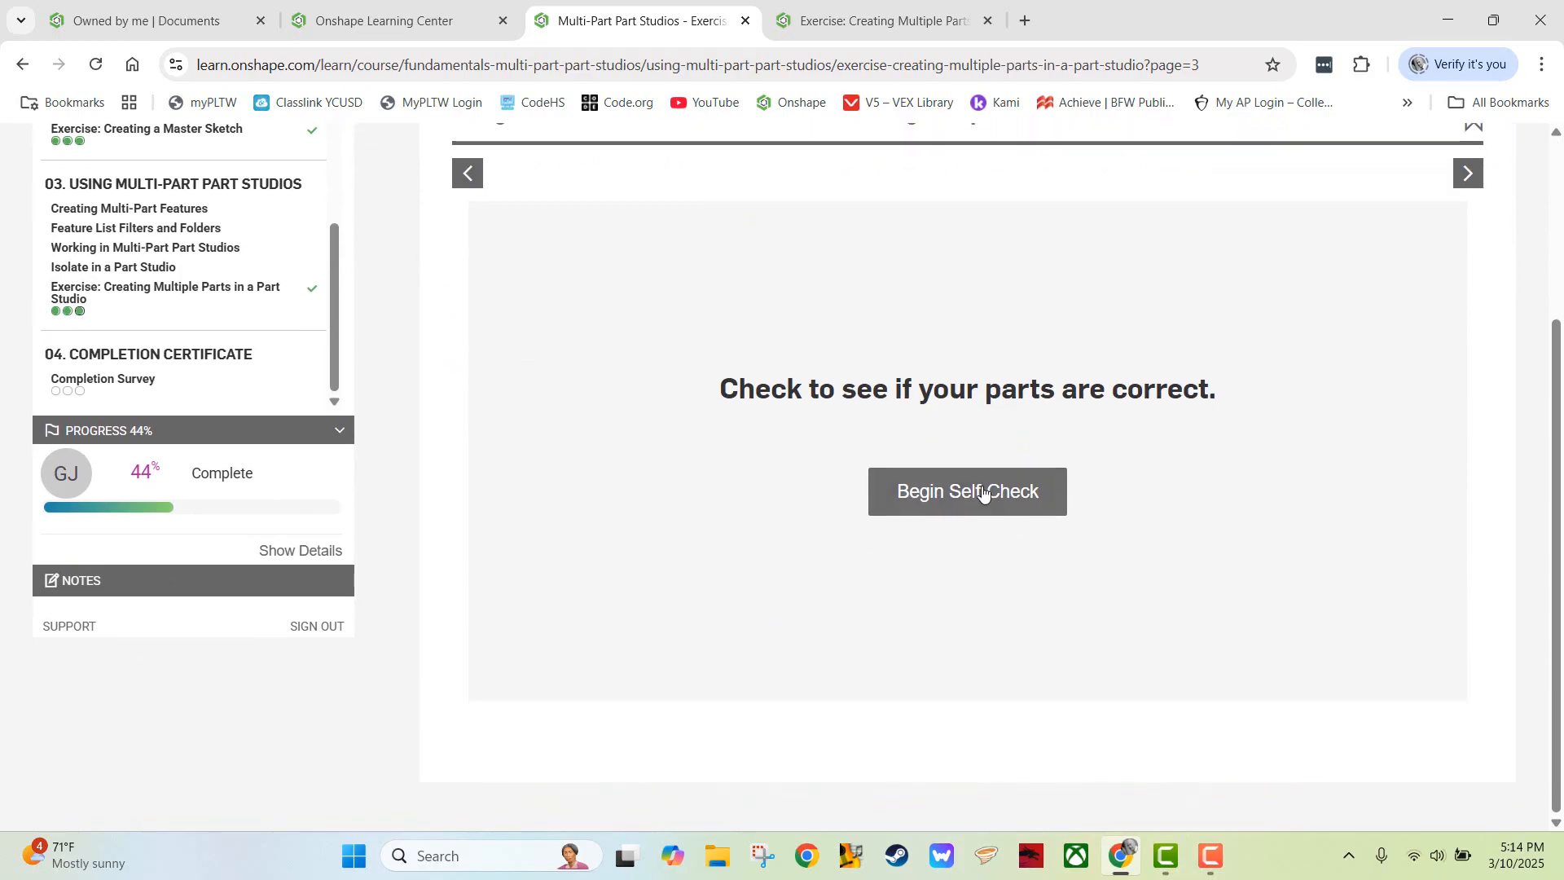
pyautogui.click(981, 493)
pyautogui.scroll(-3, 765, 593)
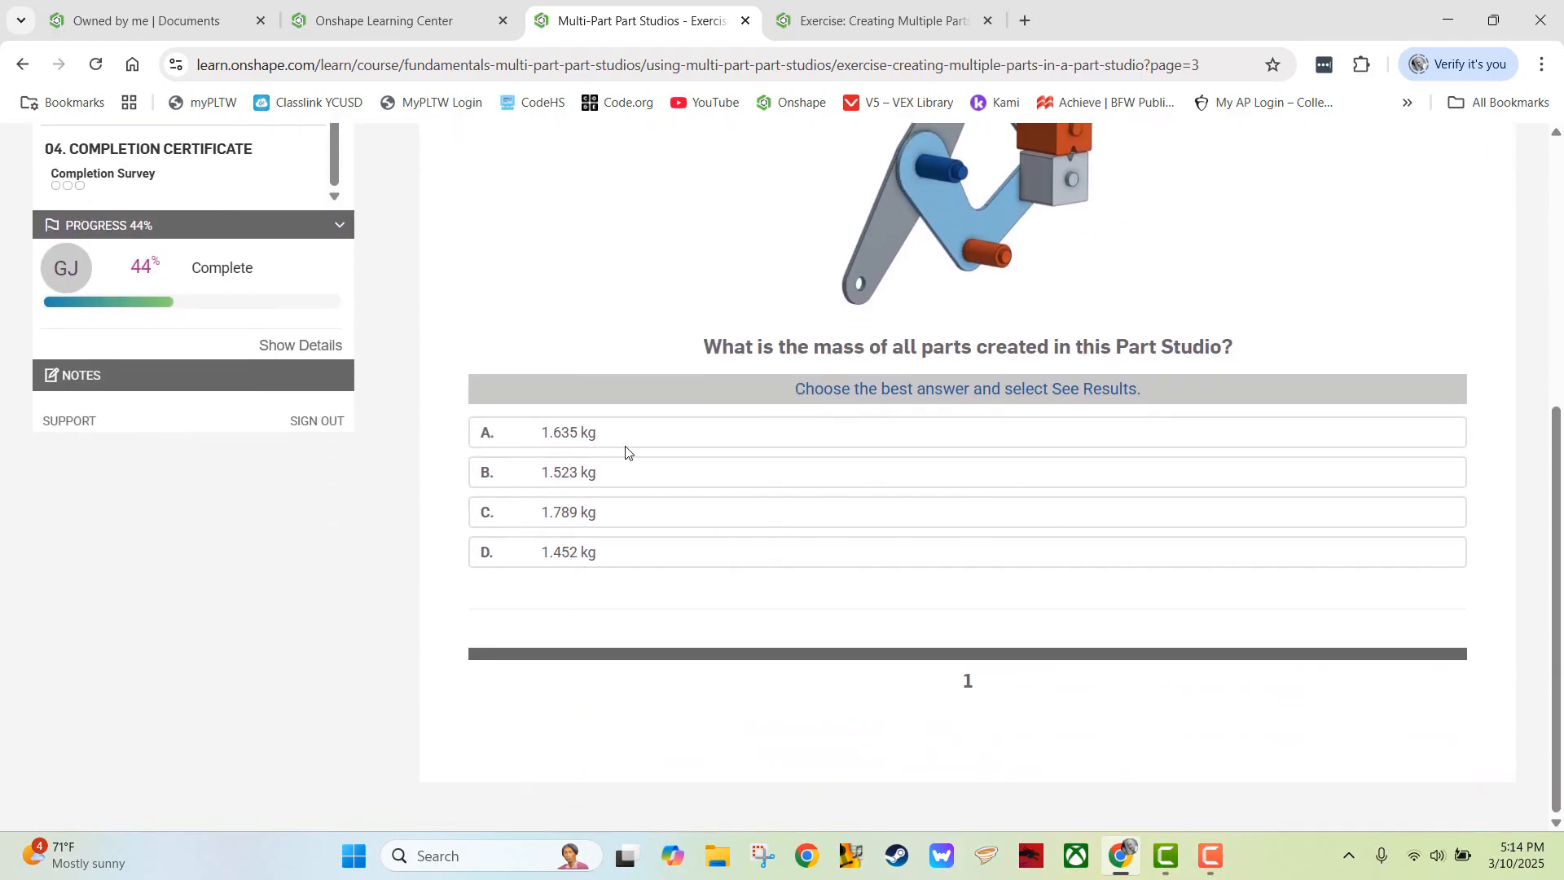
pyautogui.click(633, 444)
pyautogui.click(1437, 612)
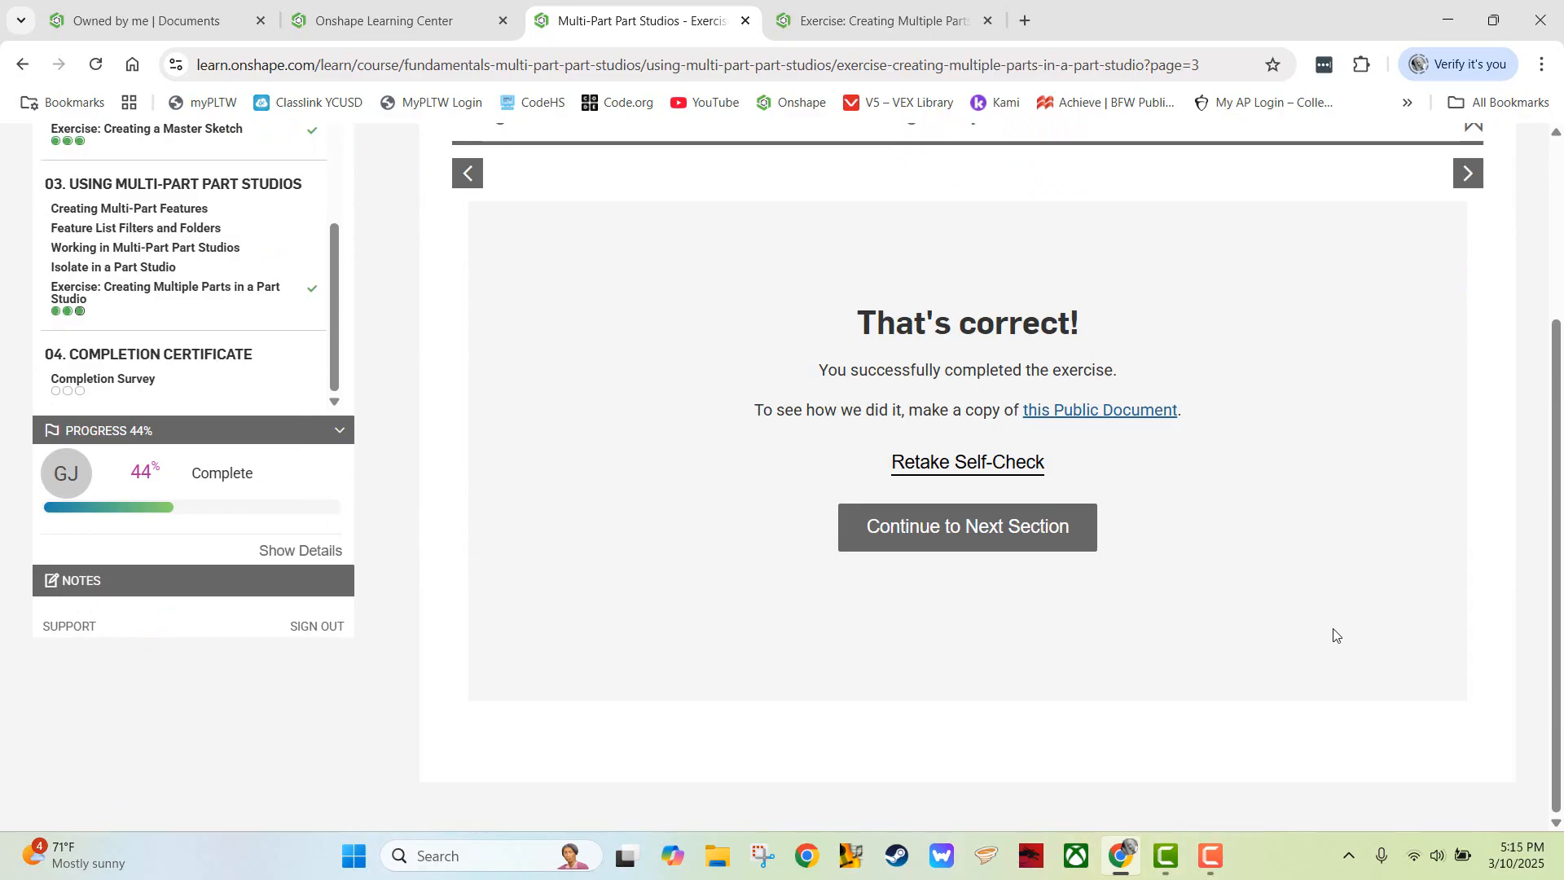
pyautogui.click(880, 33)
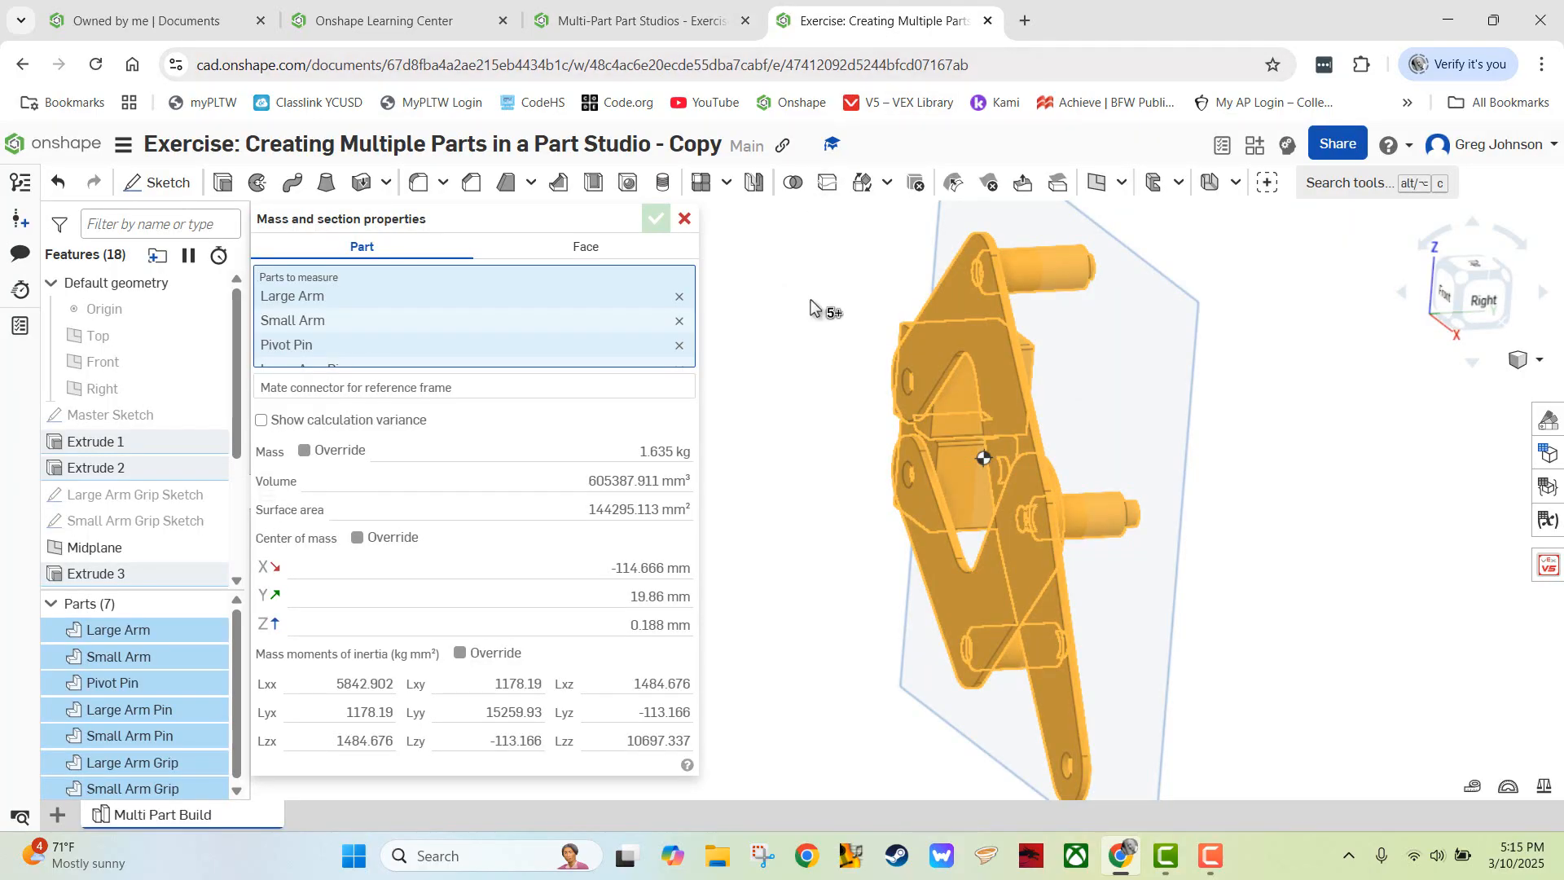